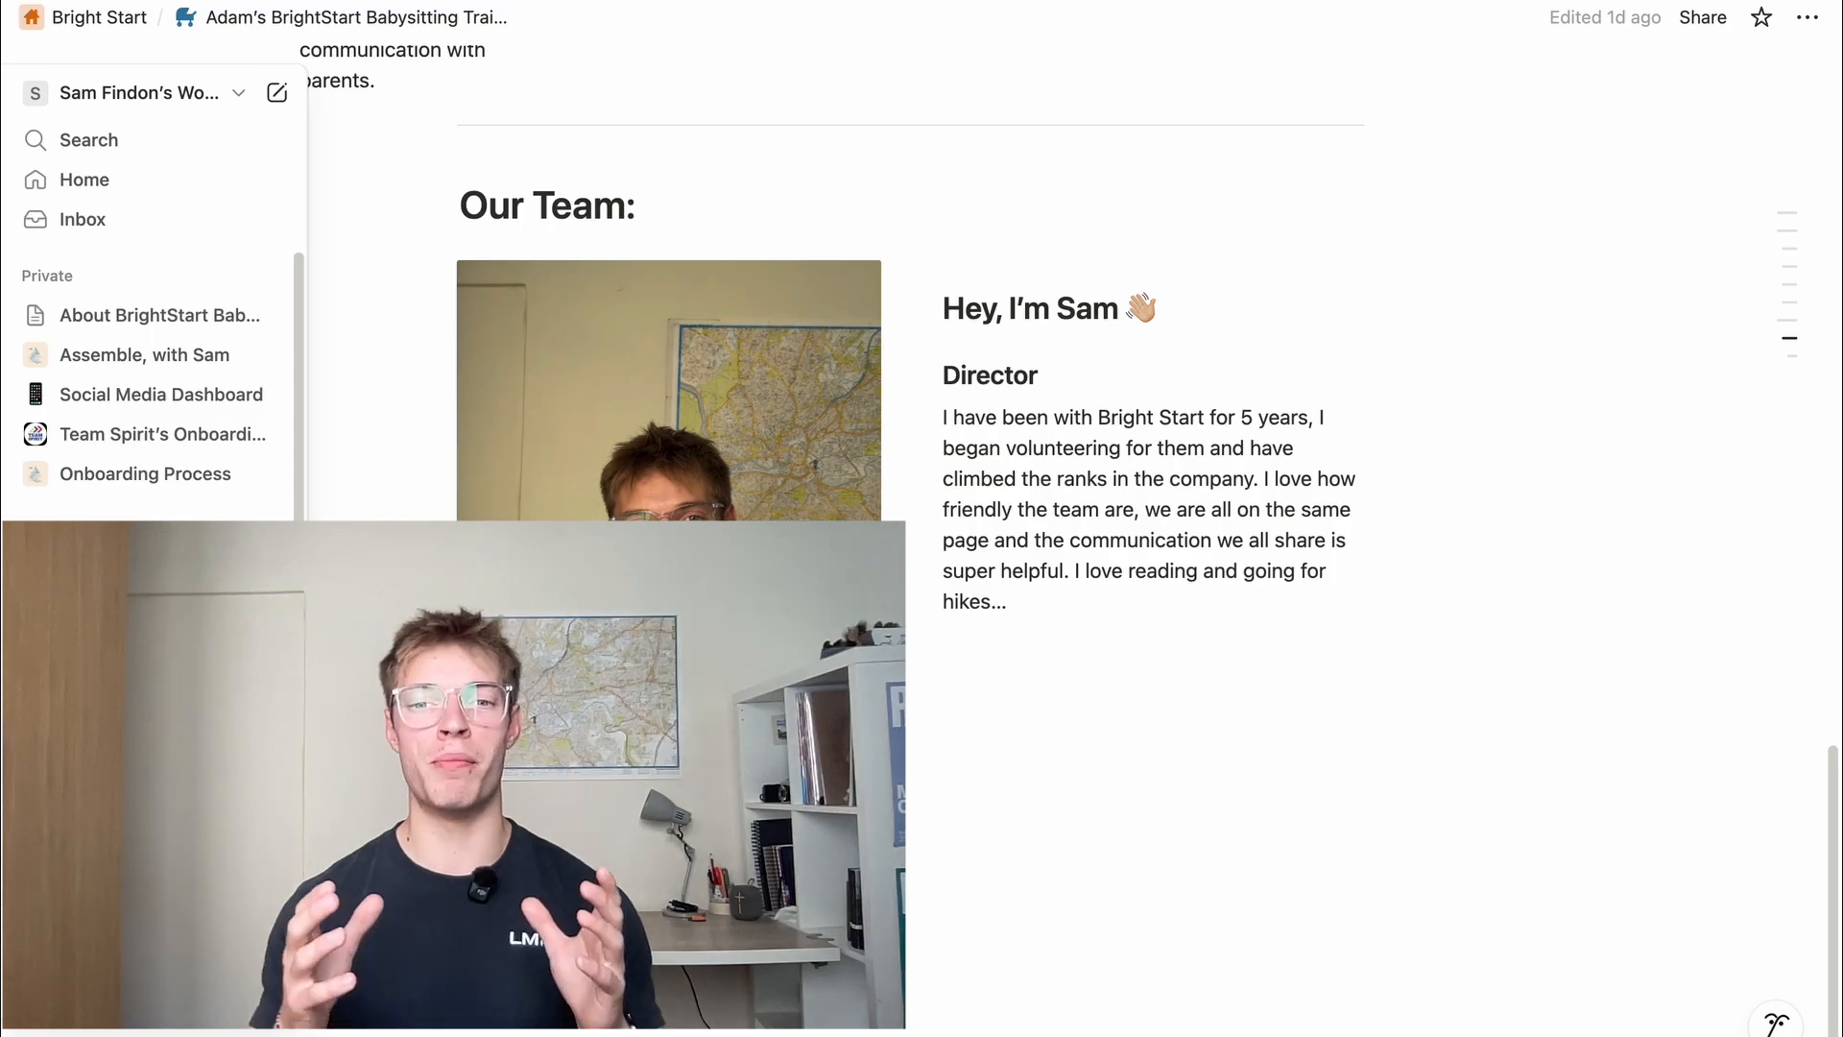
Look through Bright Start's Topic, Roles, Employees and Training Assets databases, and open the BrightStart Babysitting Training Hub
click(134, 691)
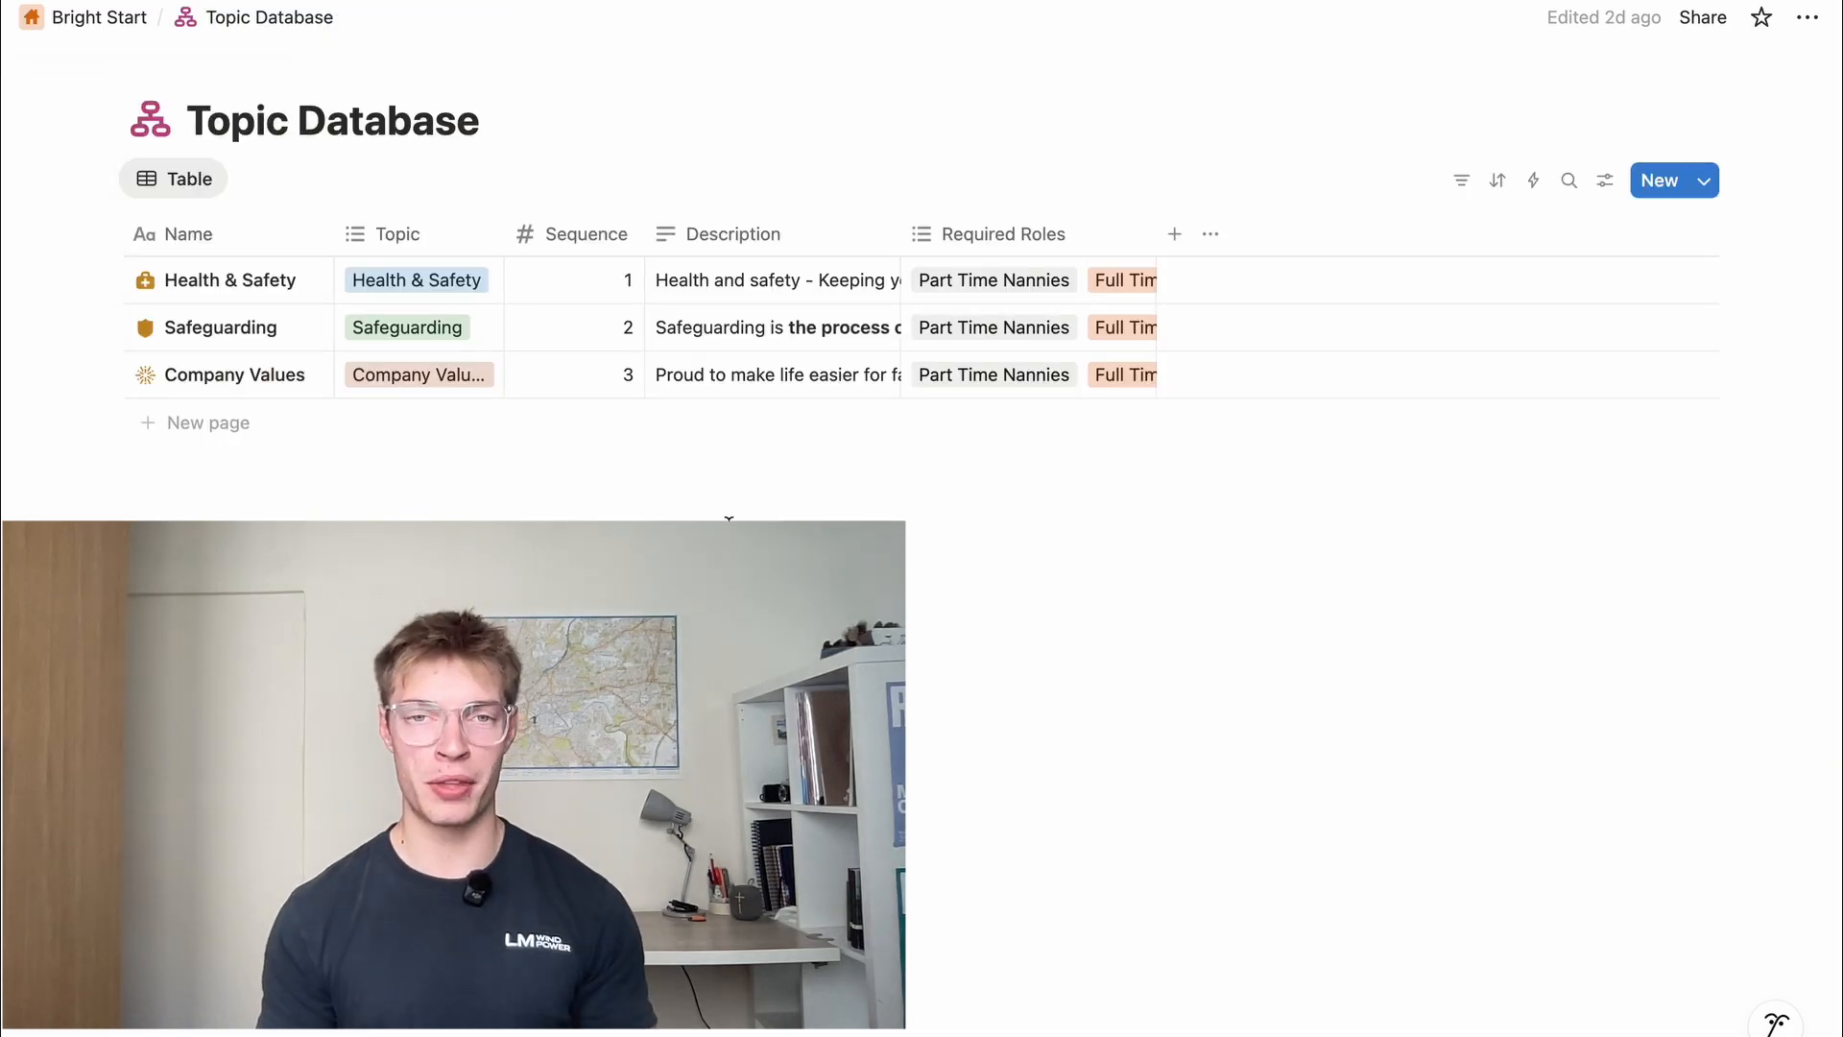
click(117, 24)
click(149, 196)
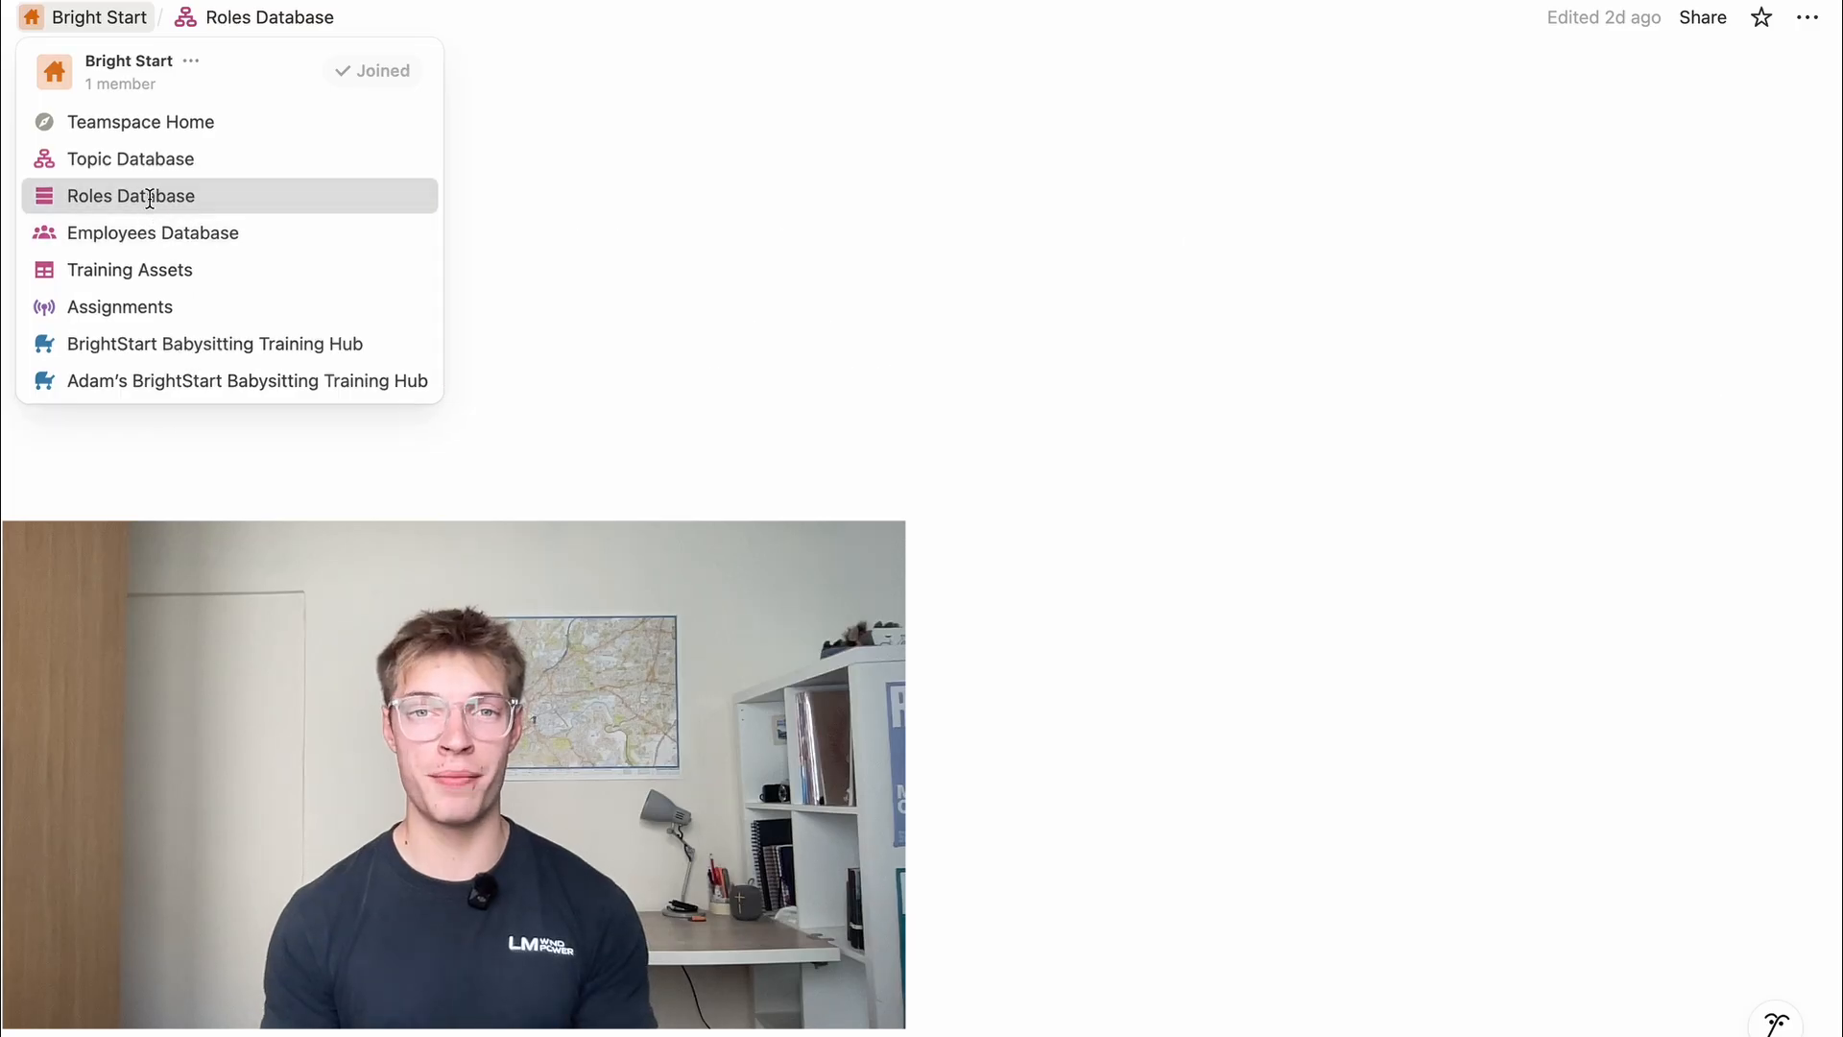
click(89, 21)
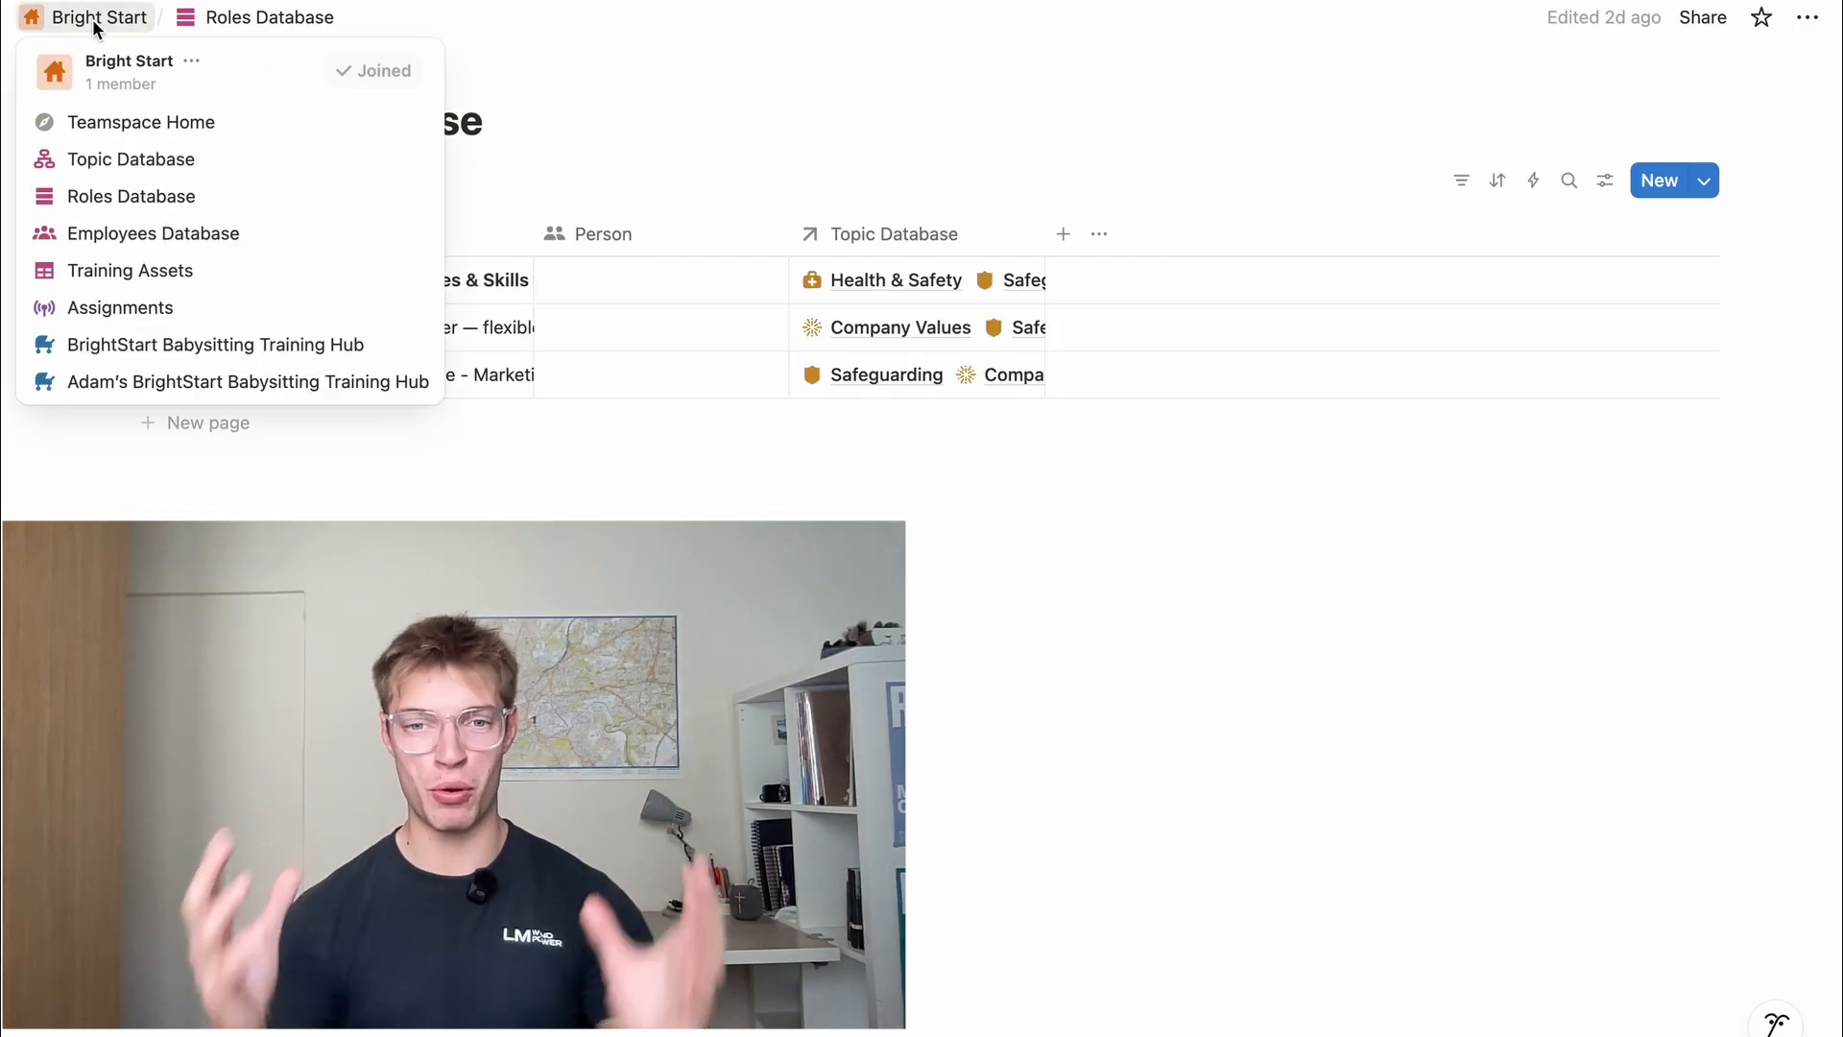
click(141, 235)
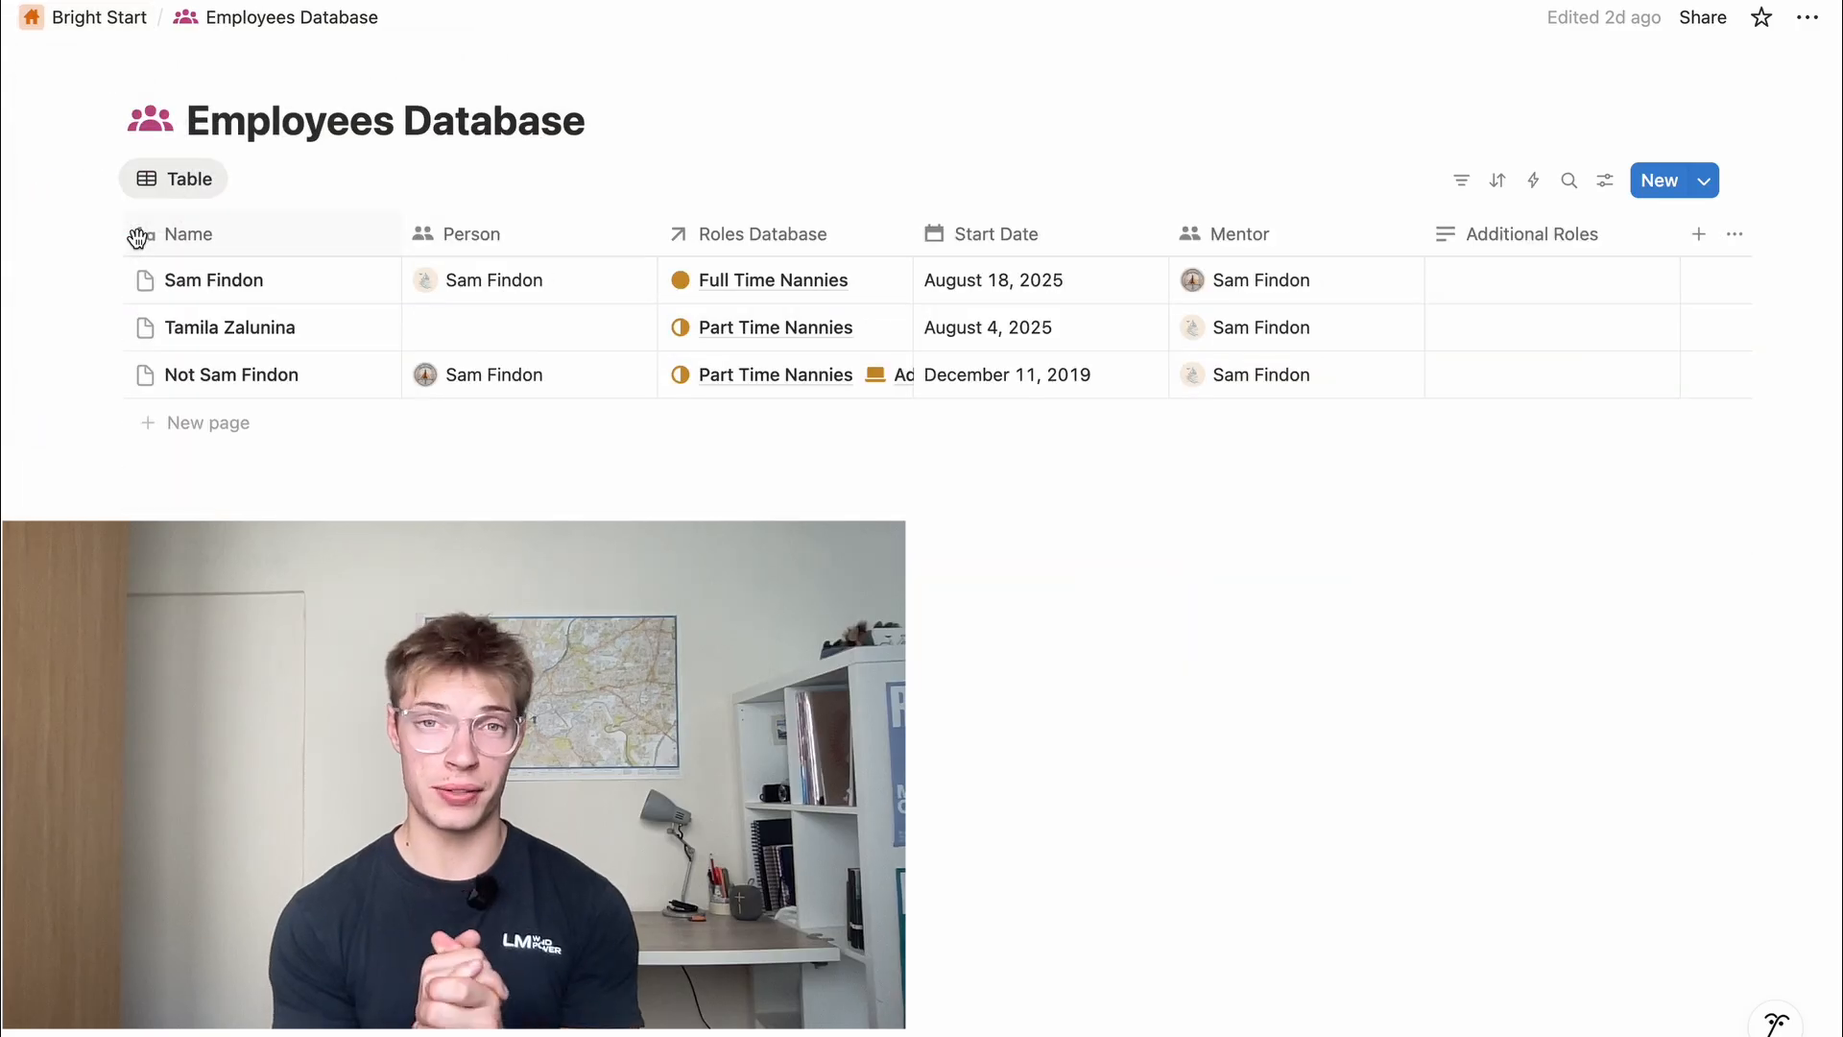
click(91, 21)
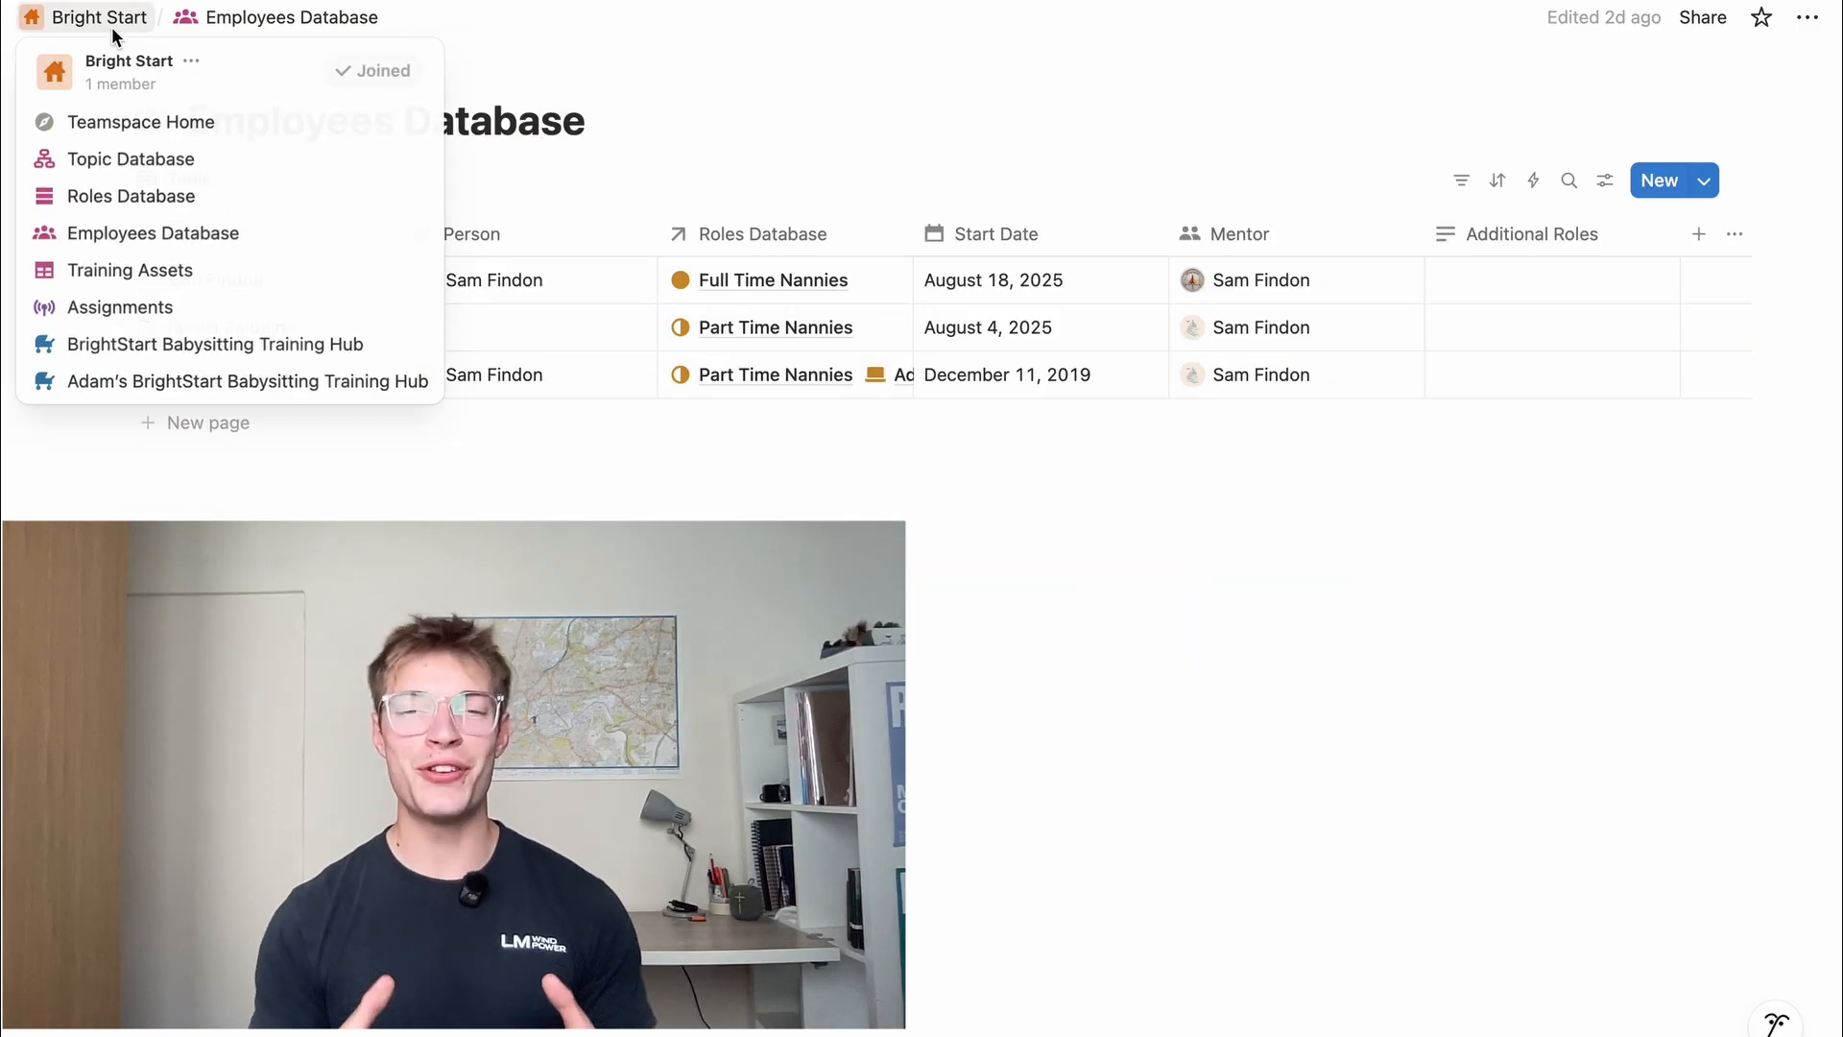
click(129, 270)
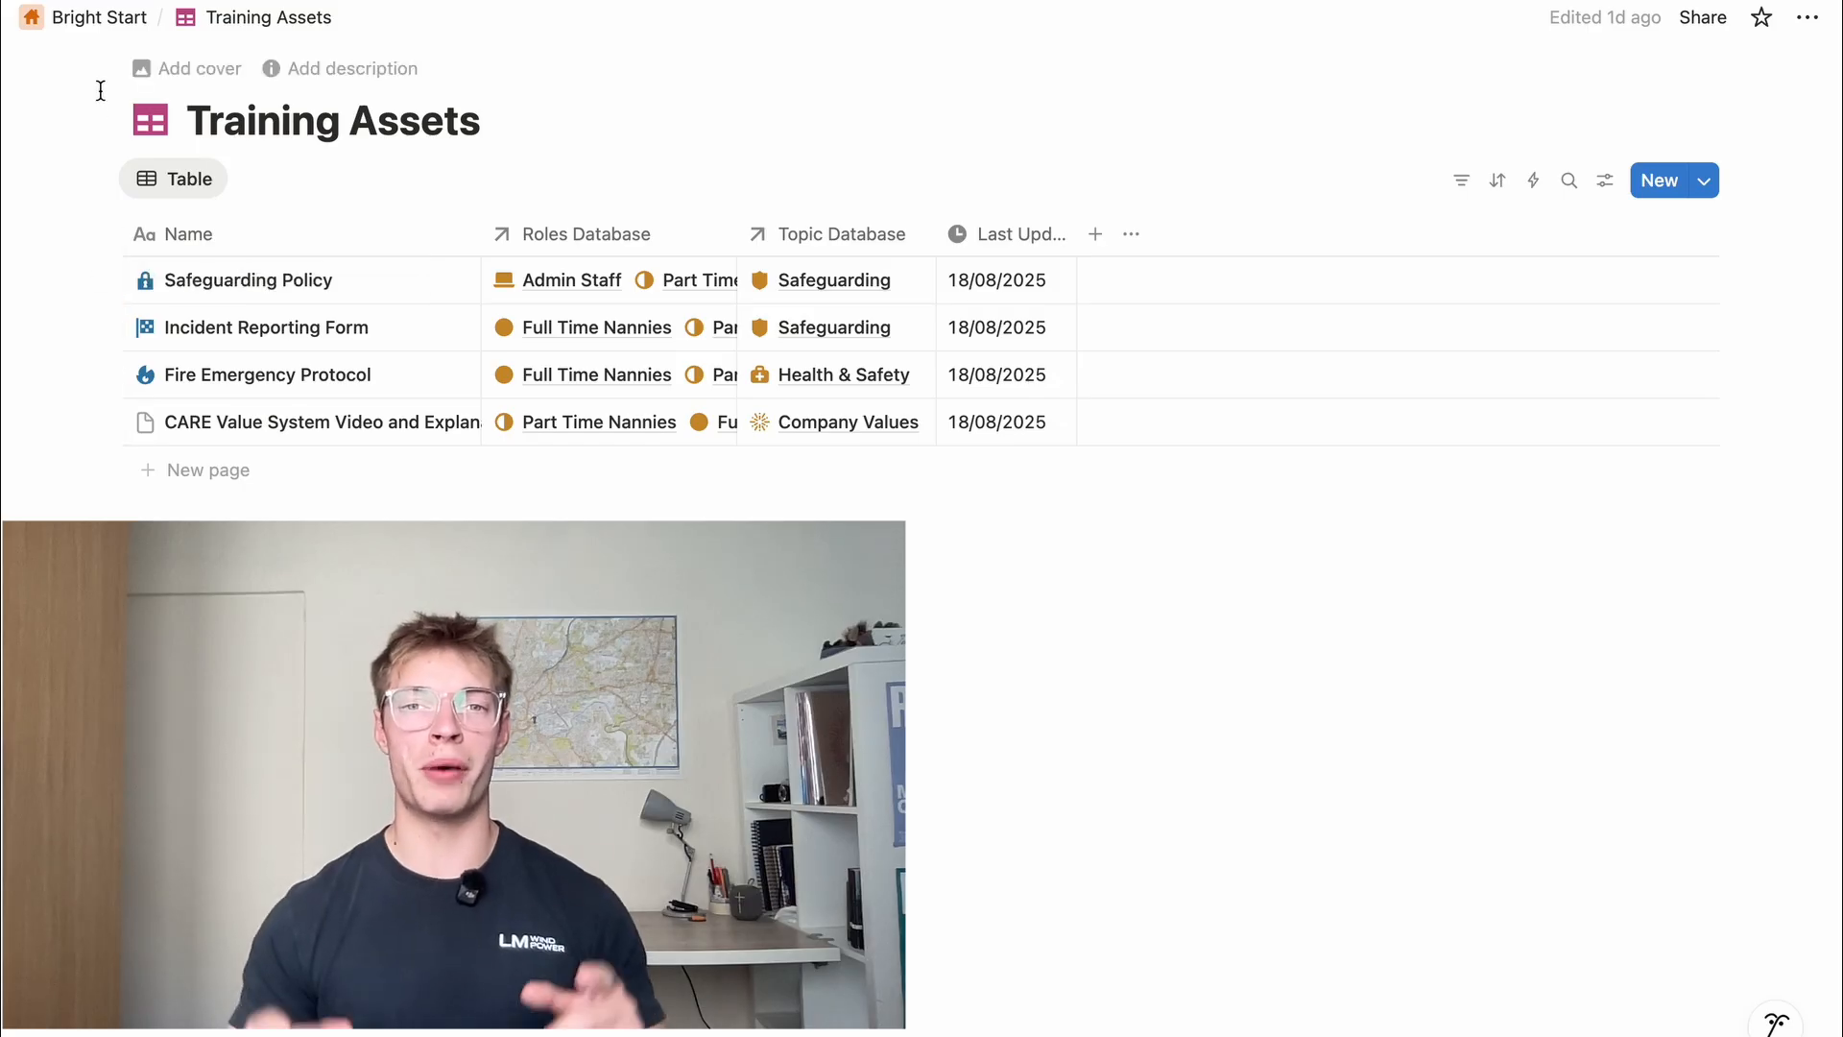
click(96, 21)
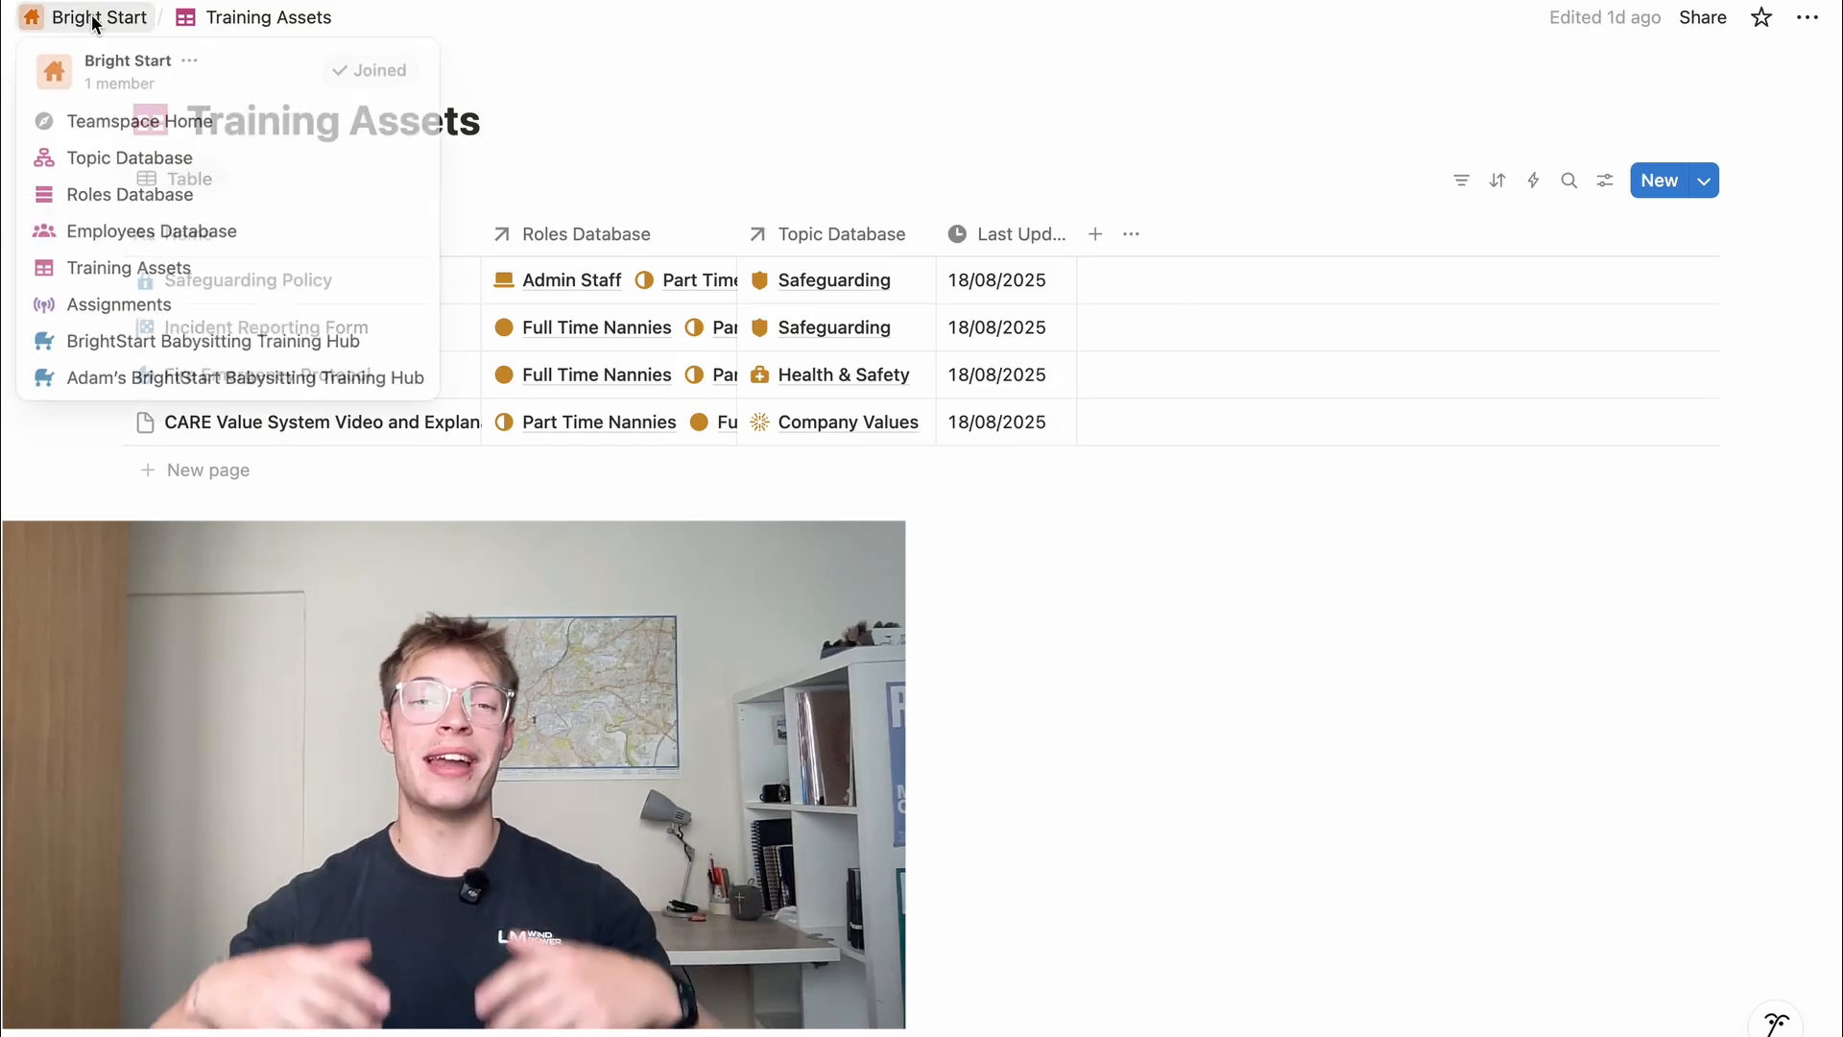
click(198, 346)
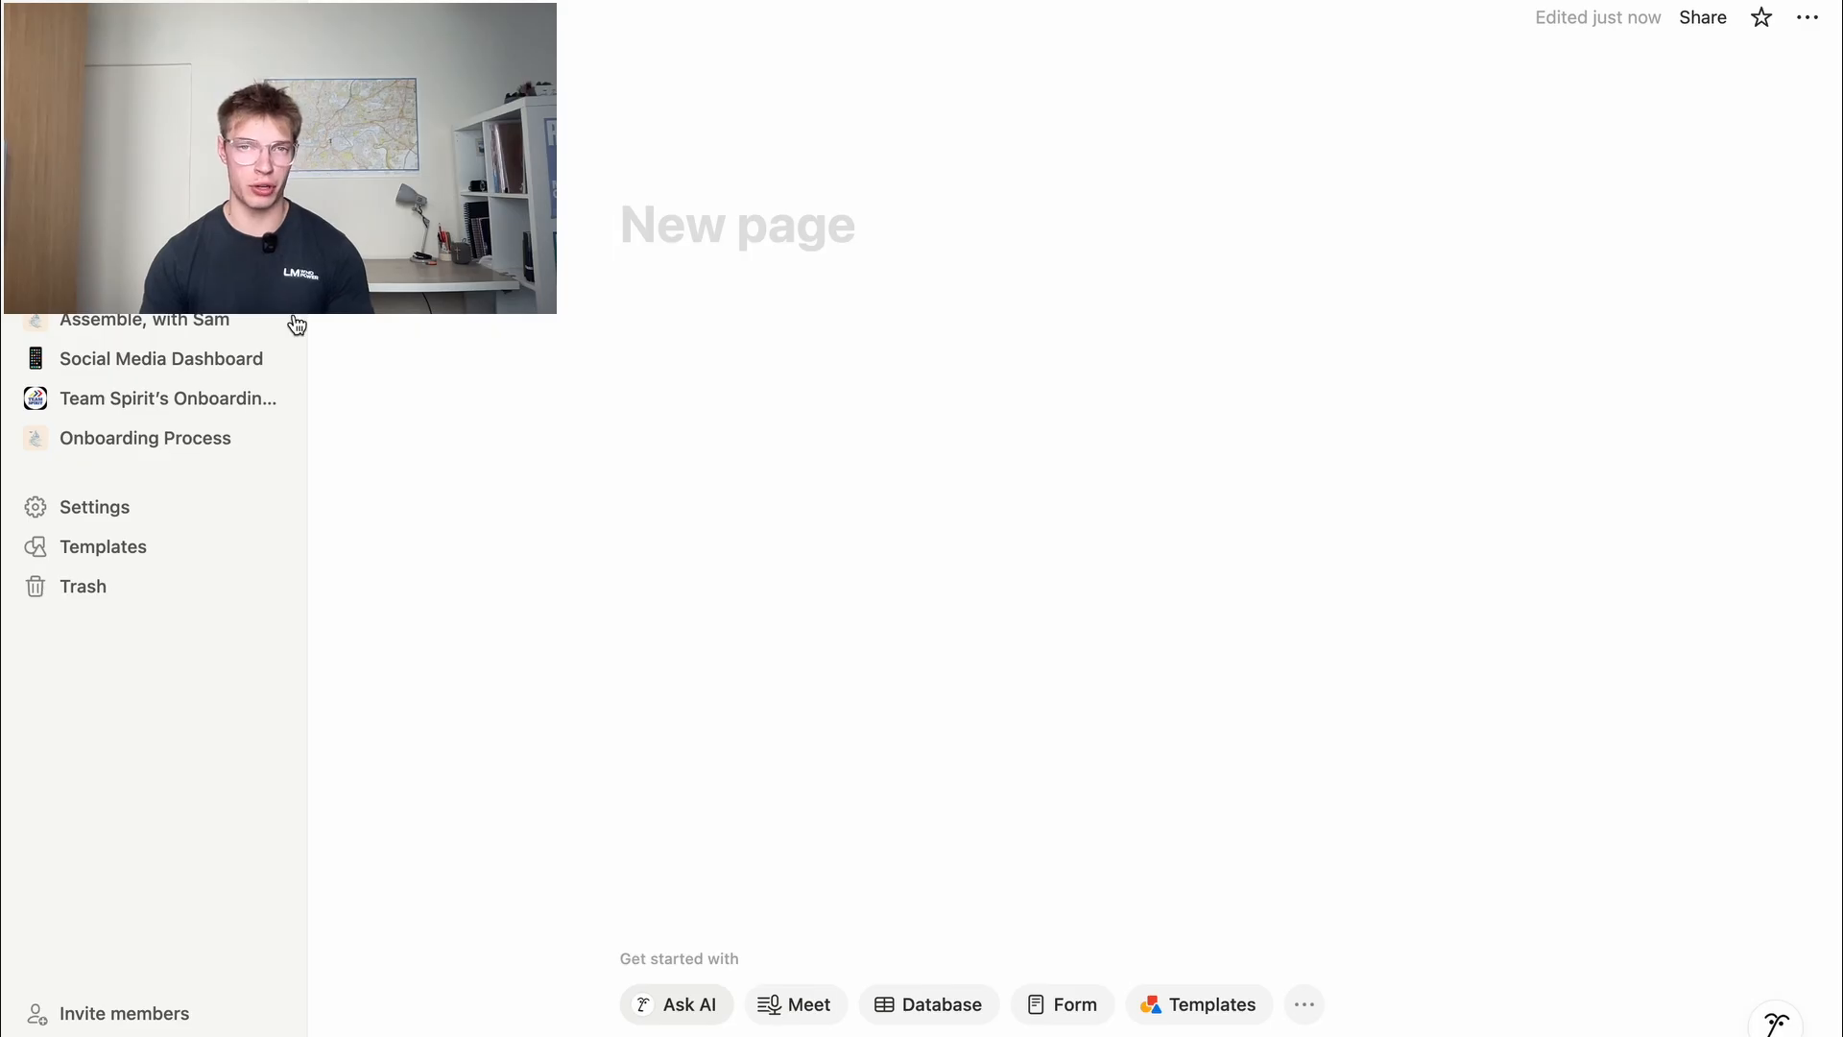
Create a new teamspace named Bright Start in the workspace settings, skipping the member invitations
click(159, 523)
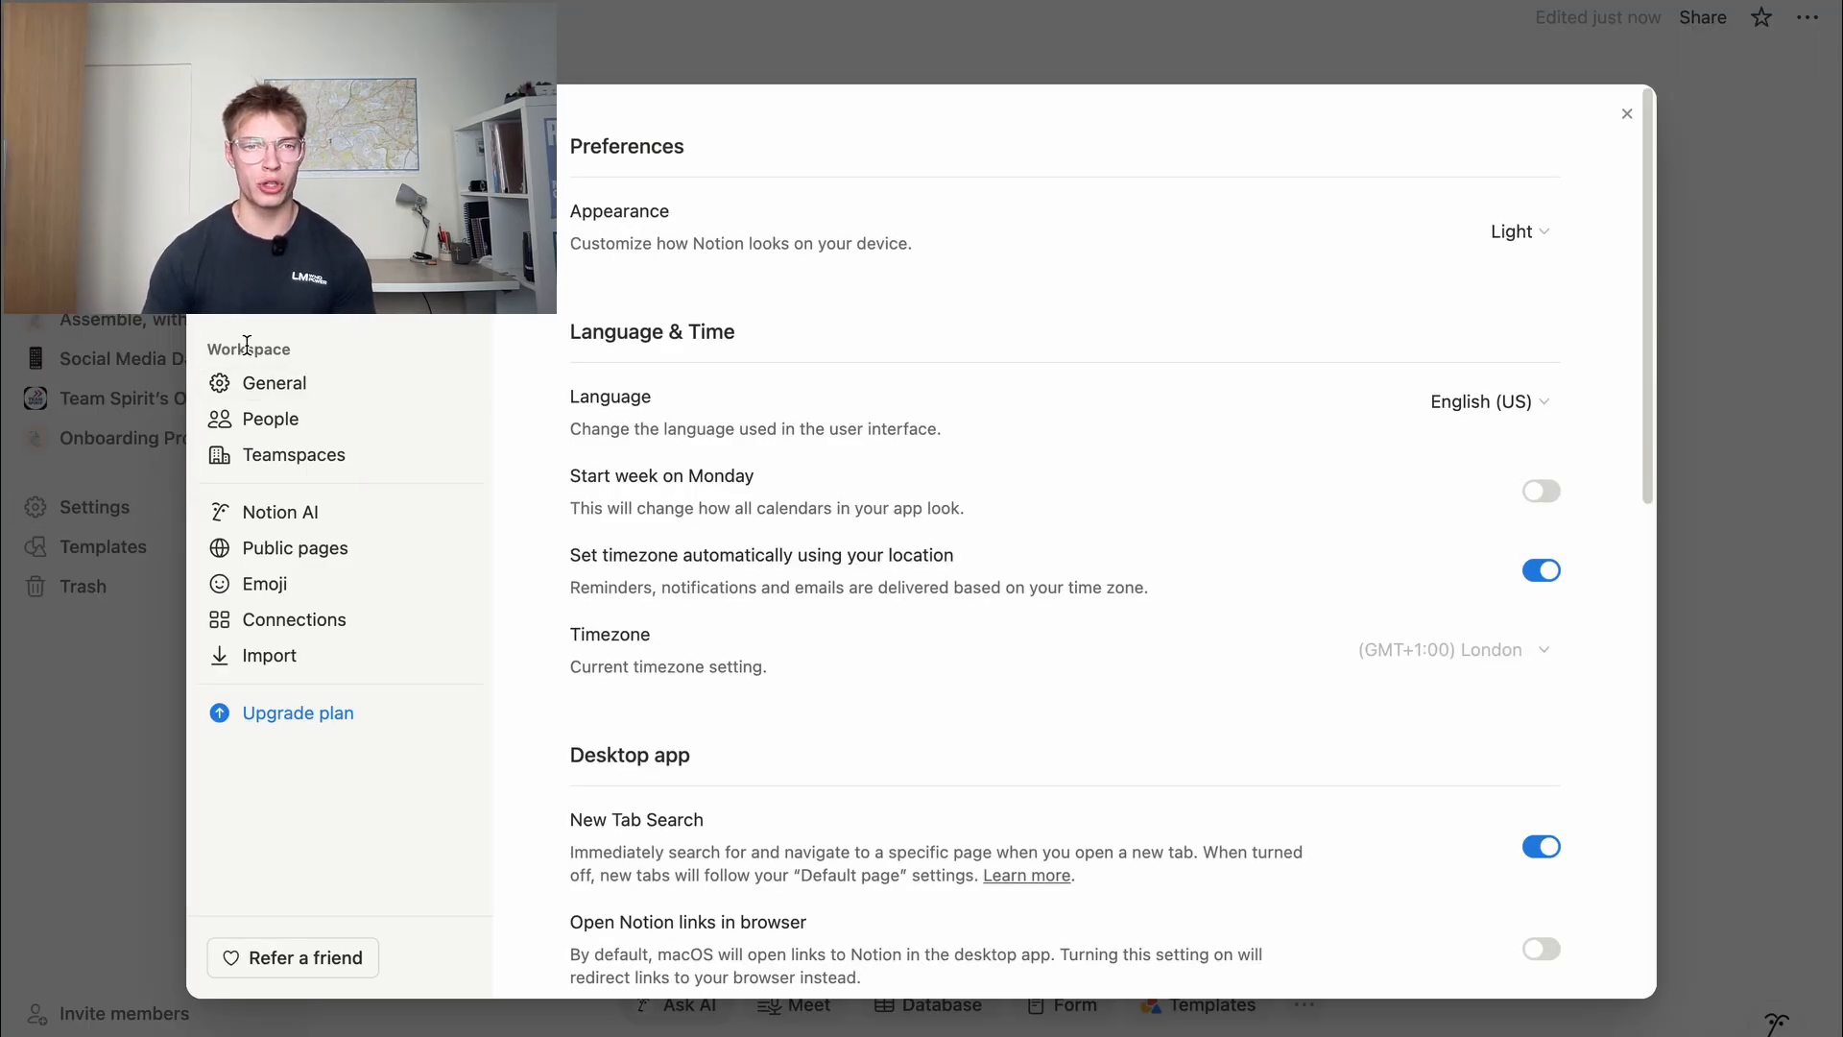
click(299, 457)
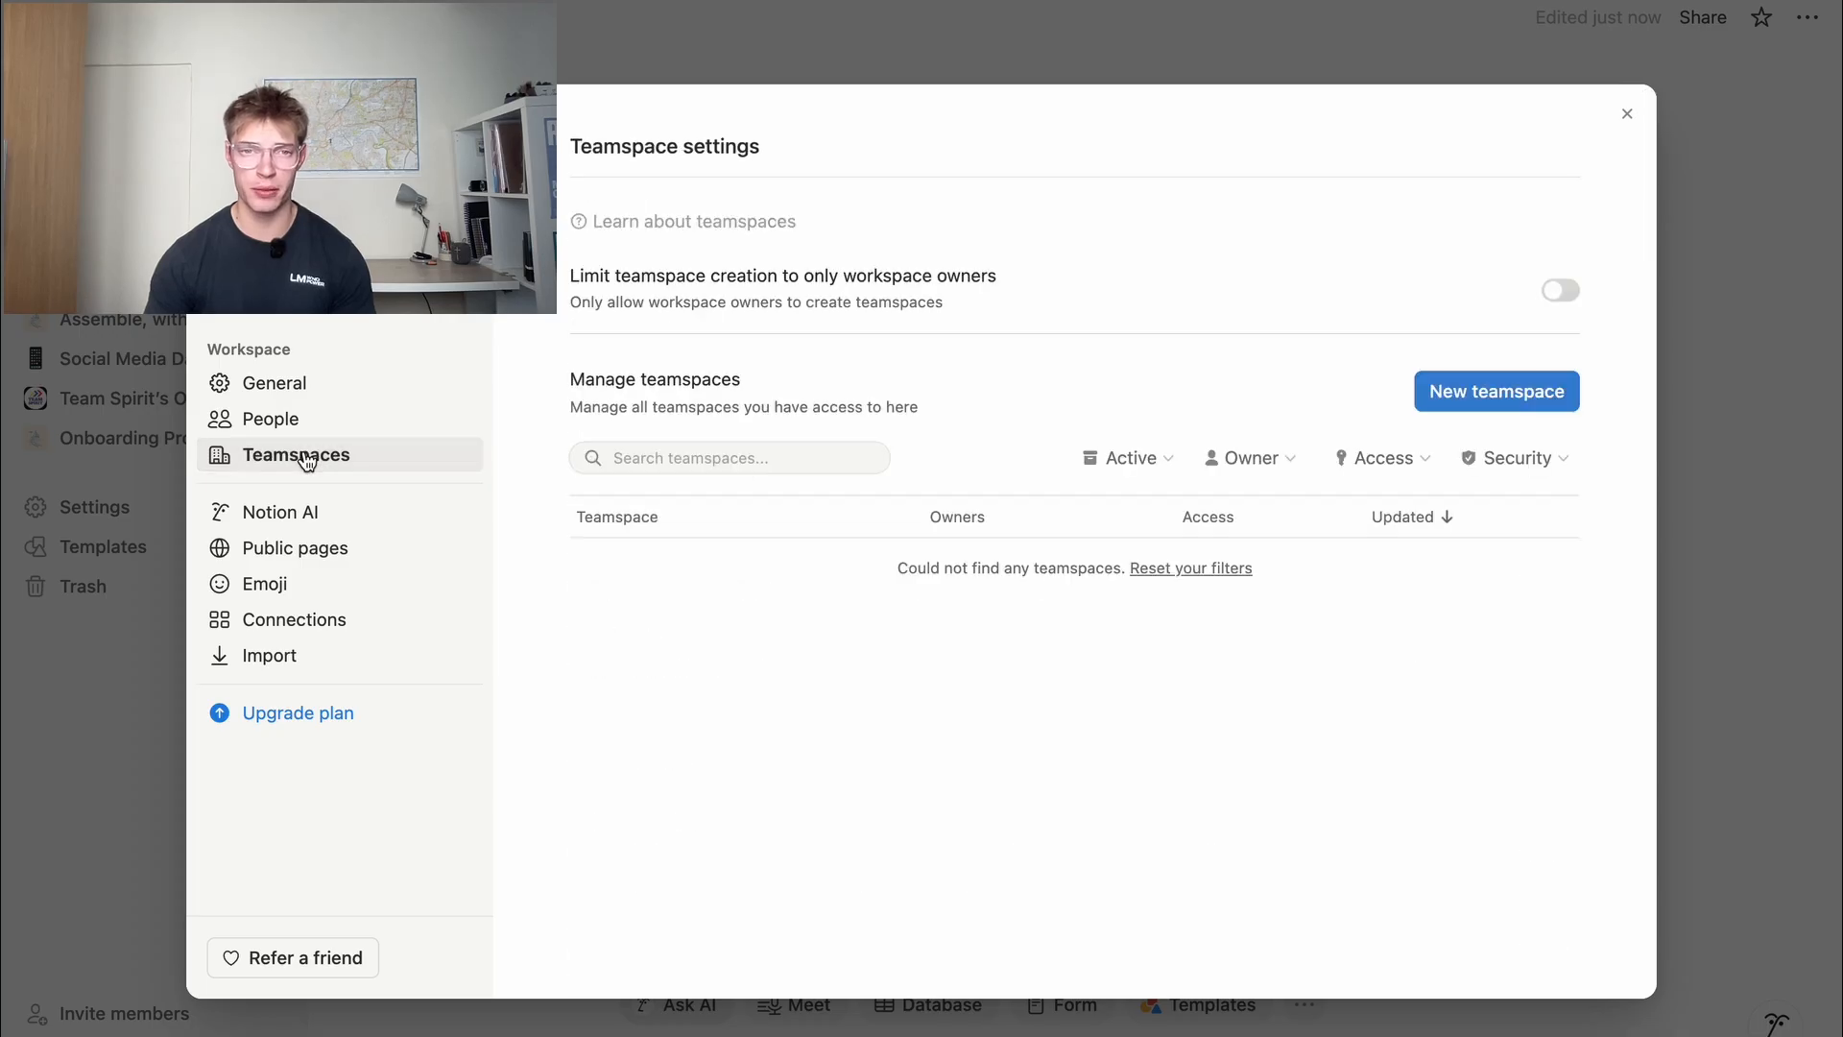
click(1477, 401)
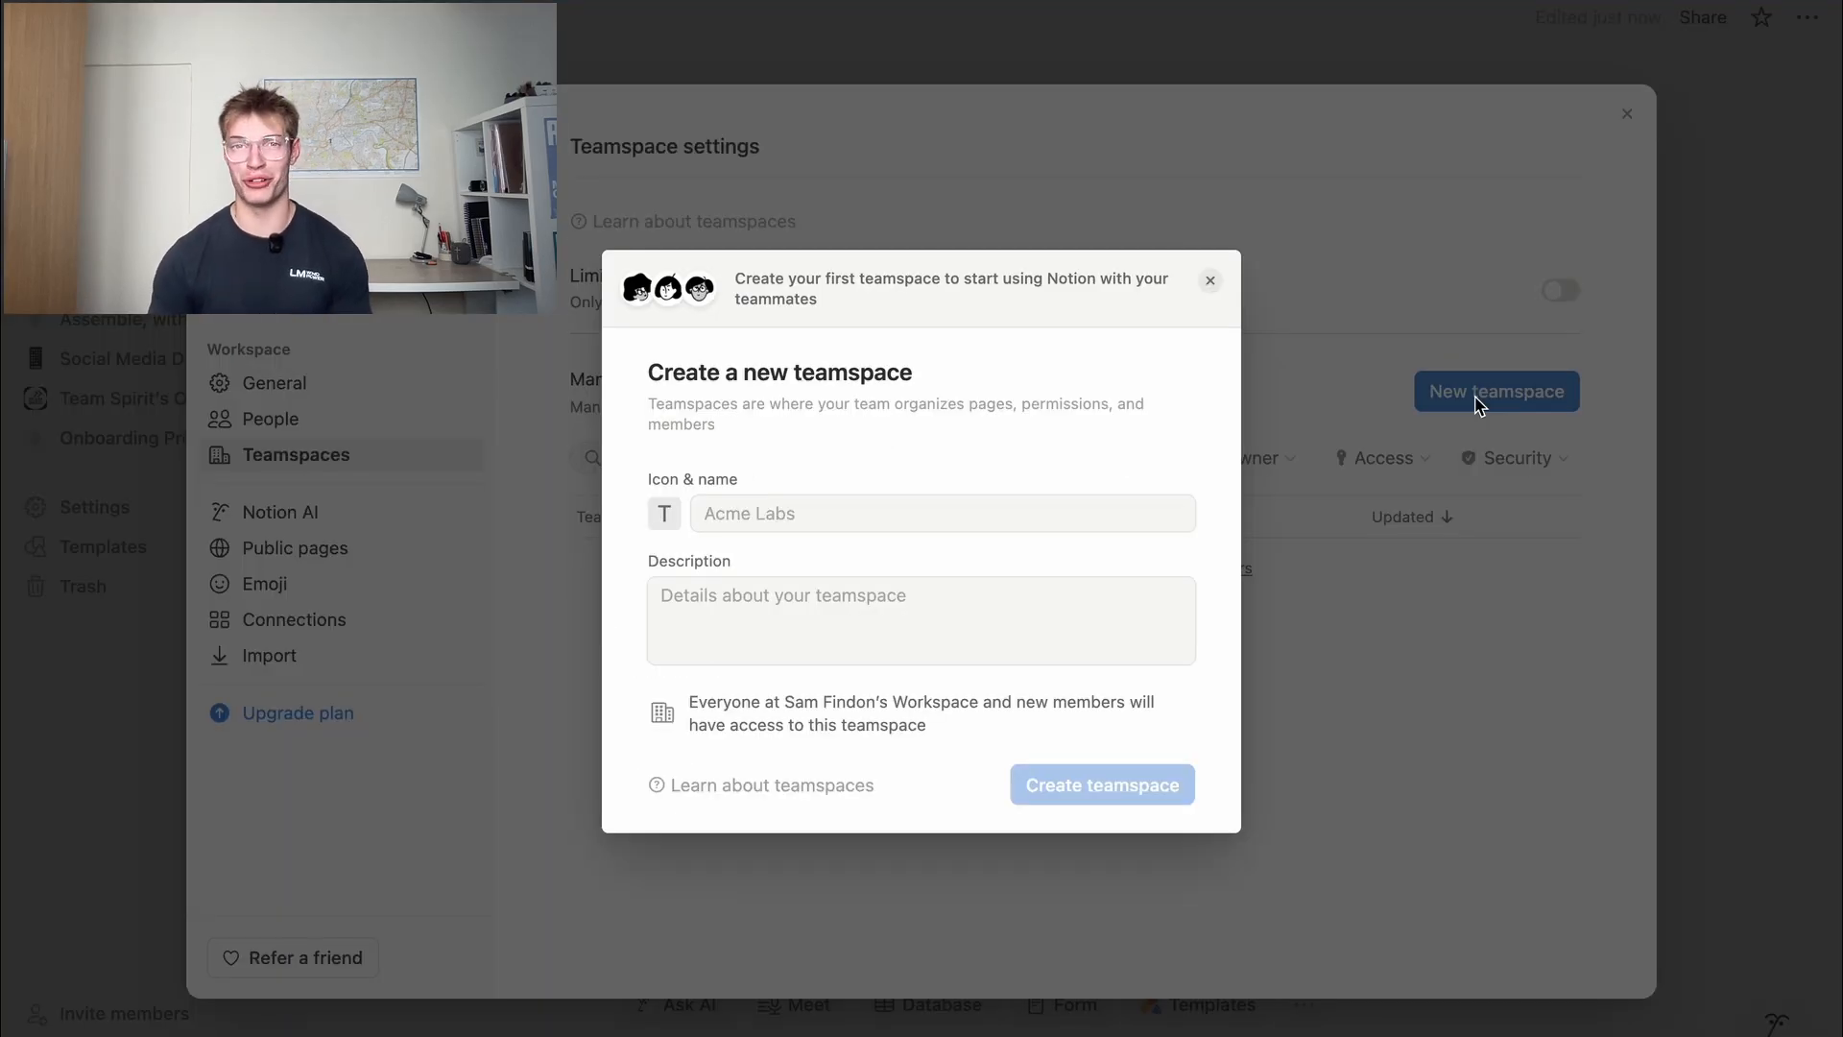
click(818, 510)
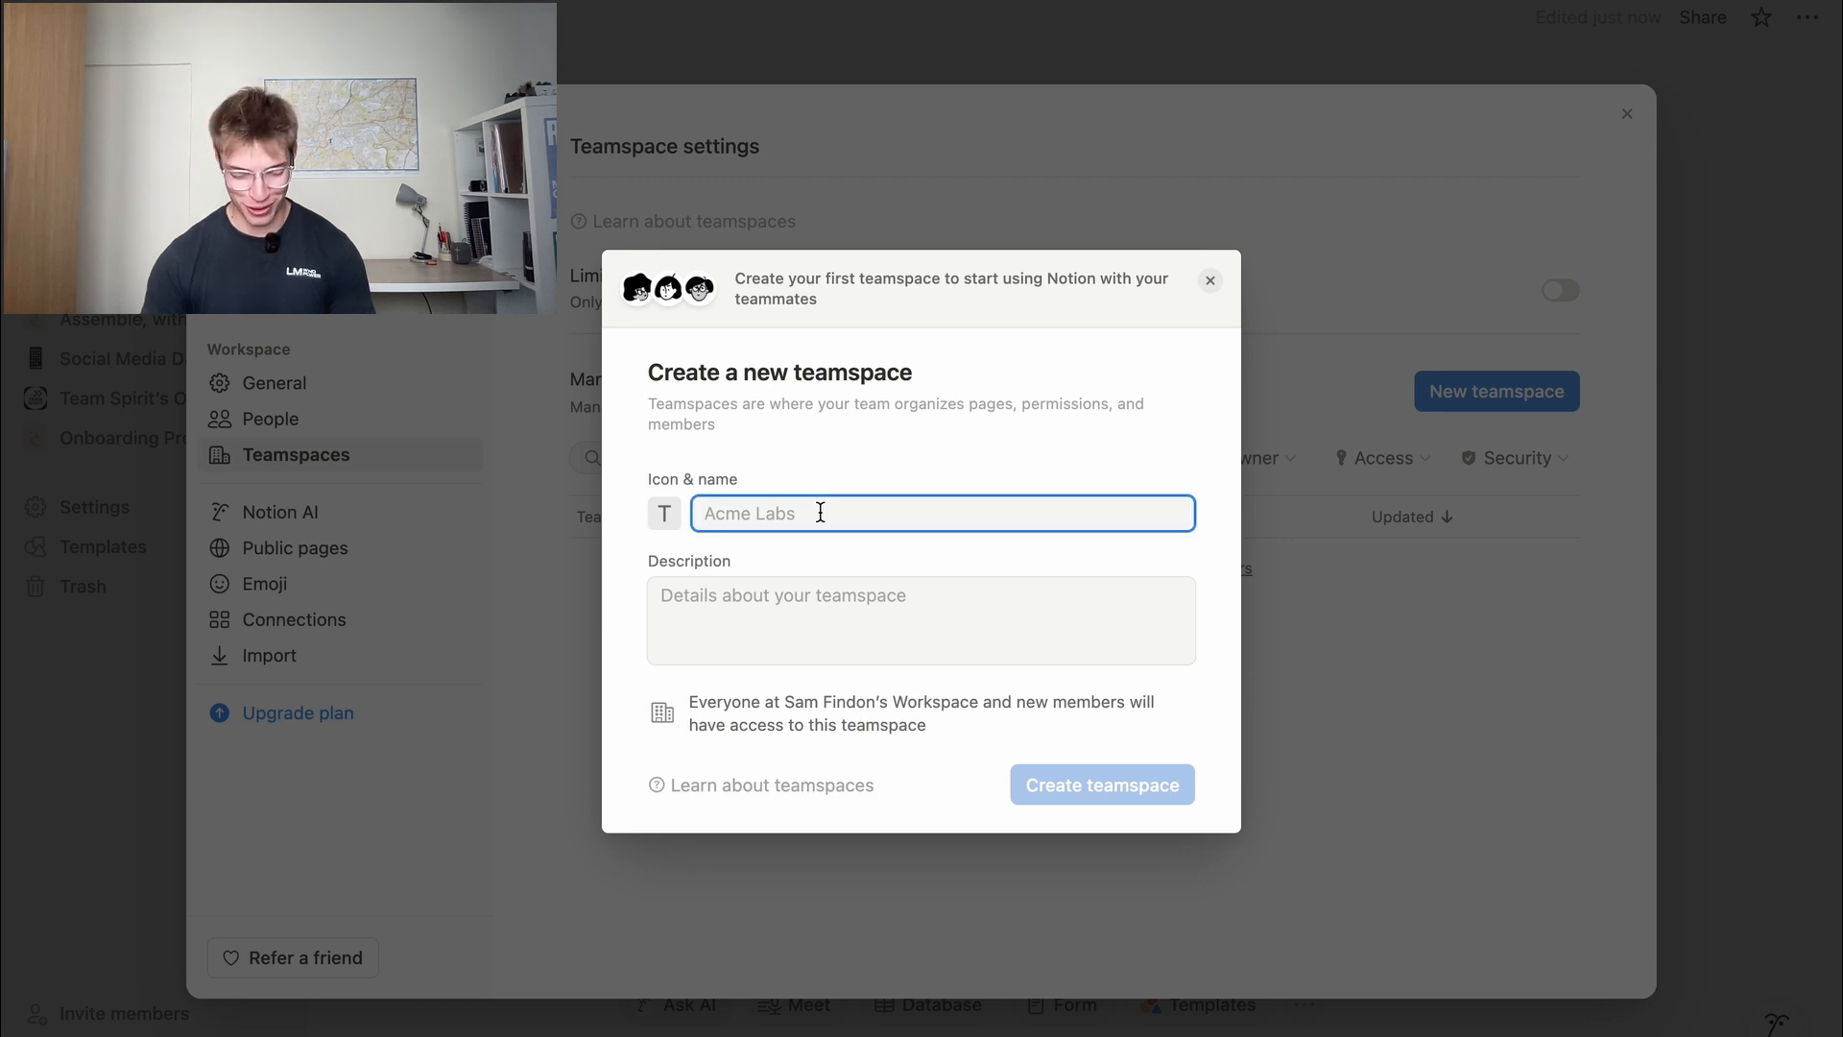
text(Bright )
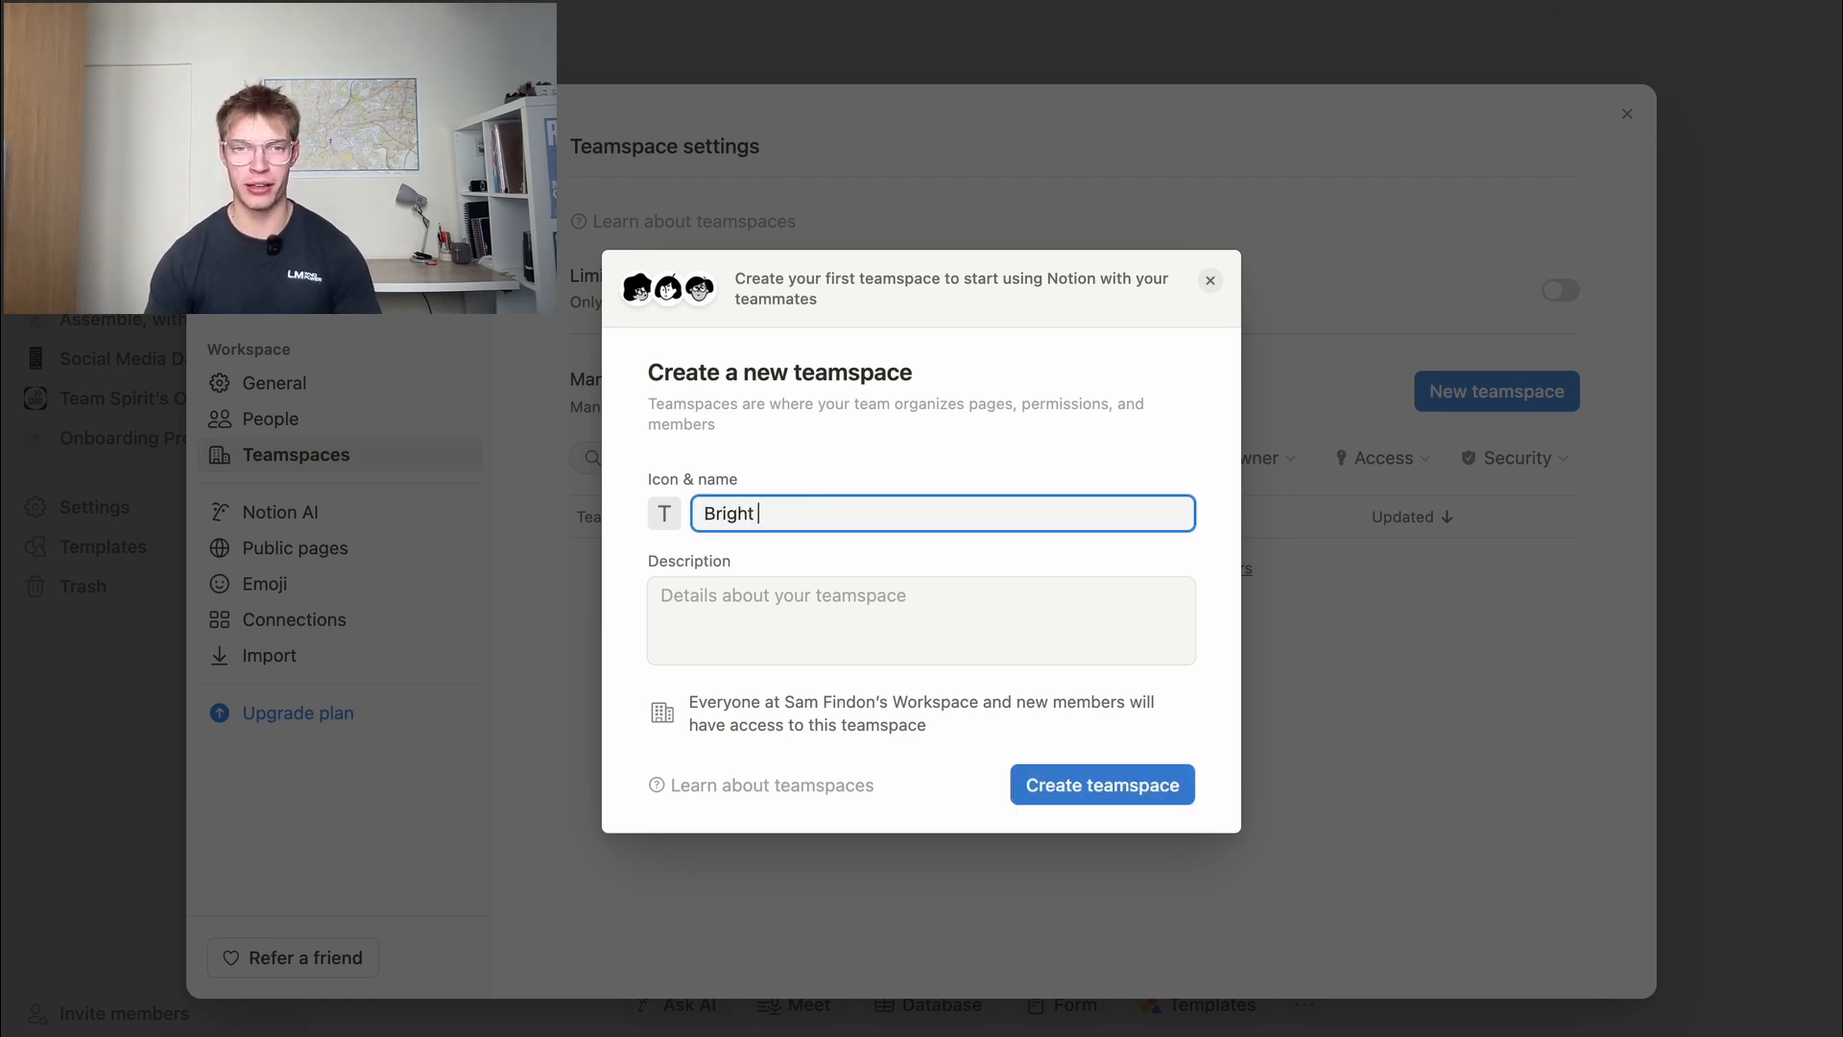
text(Start)
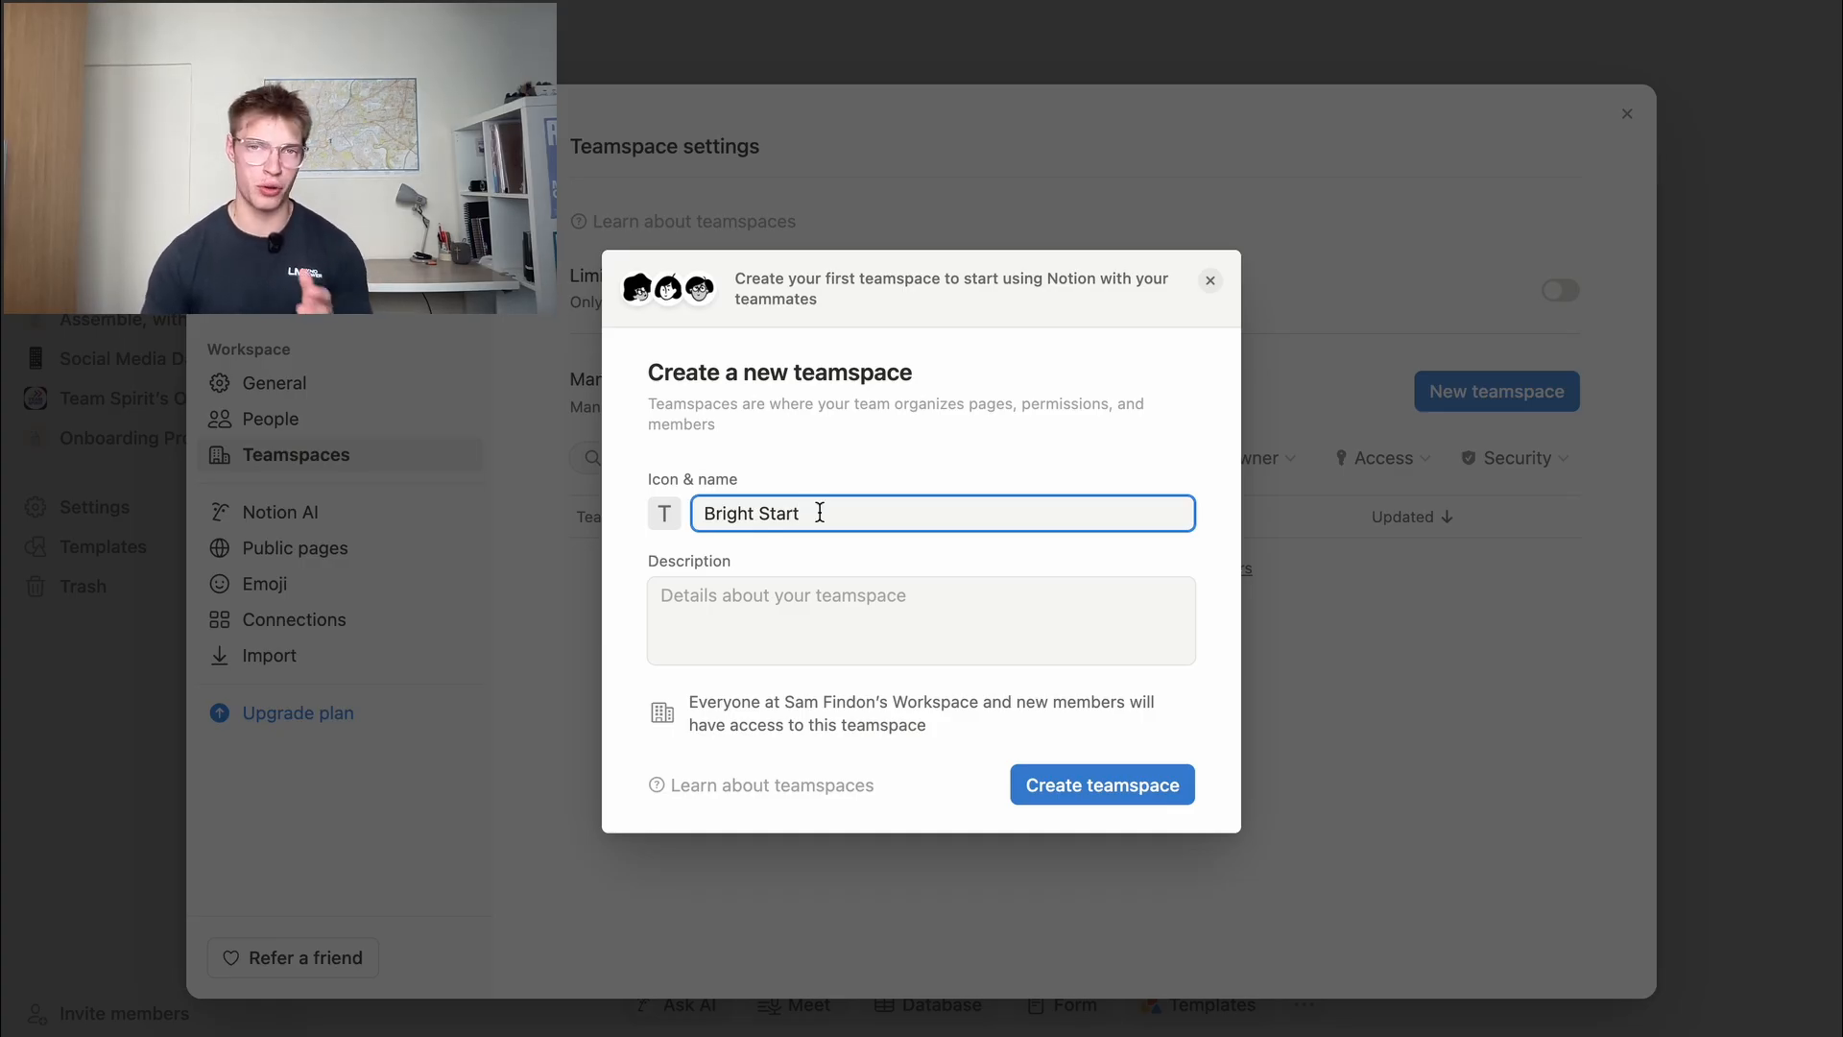
click(1068, 786)
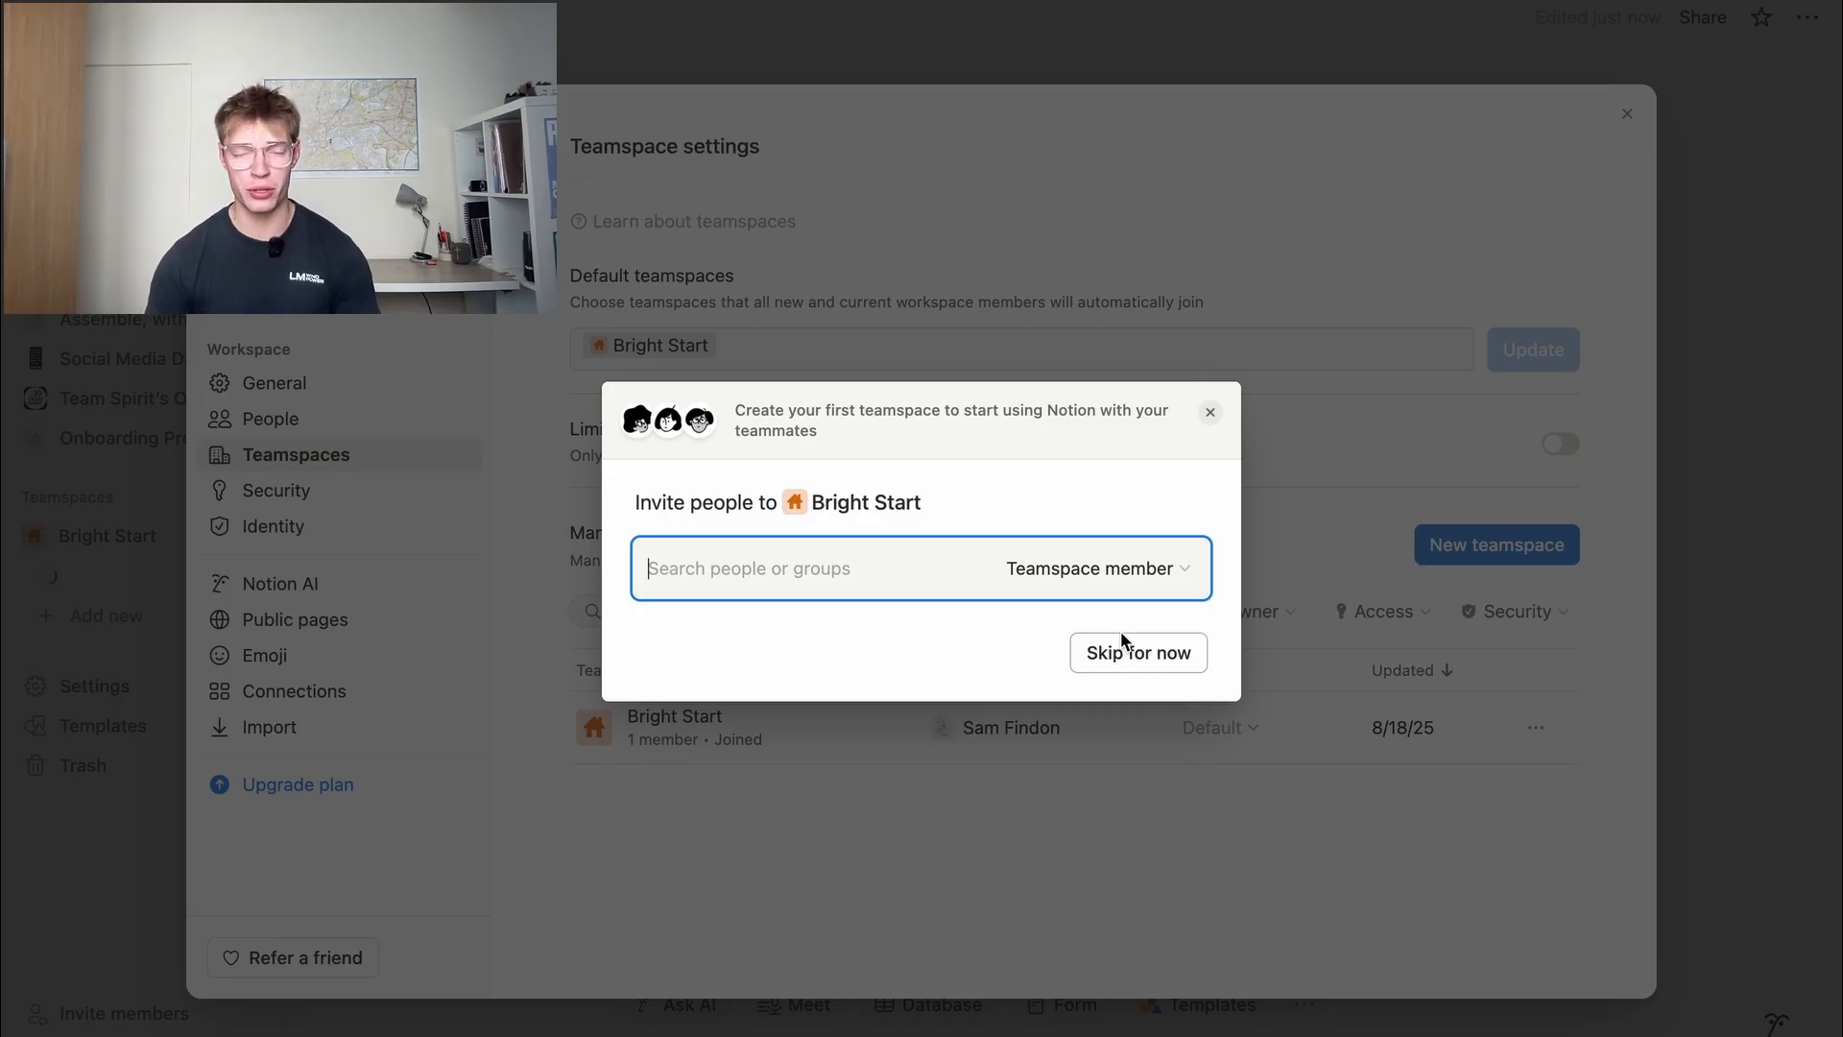
click(1145, 657)
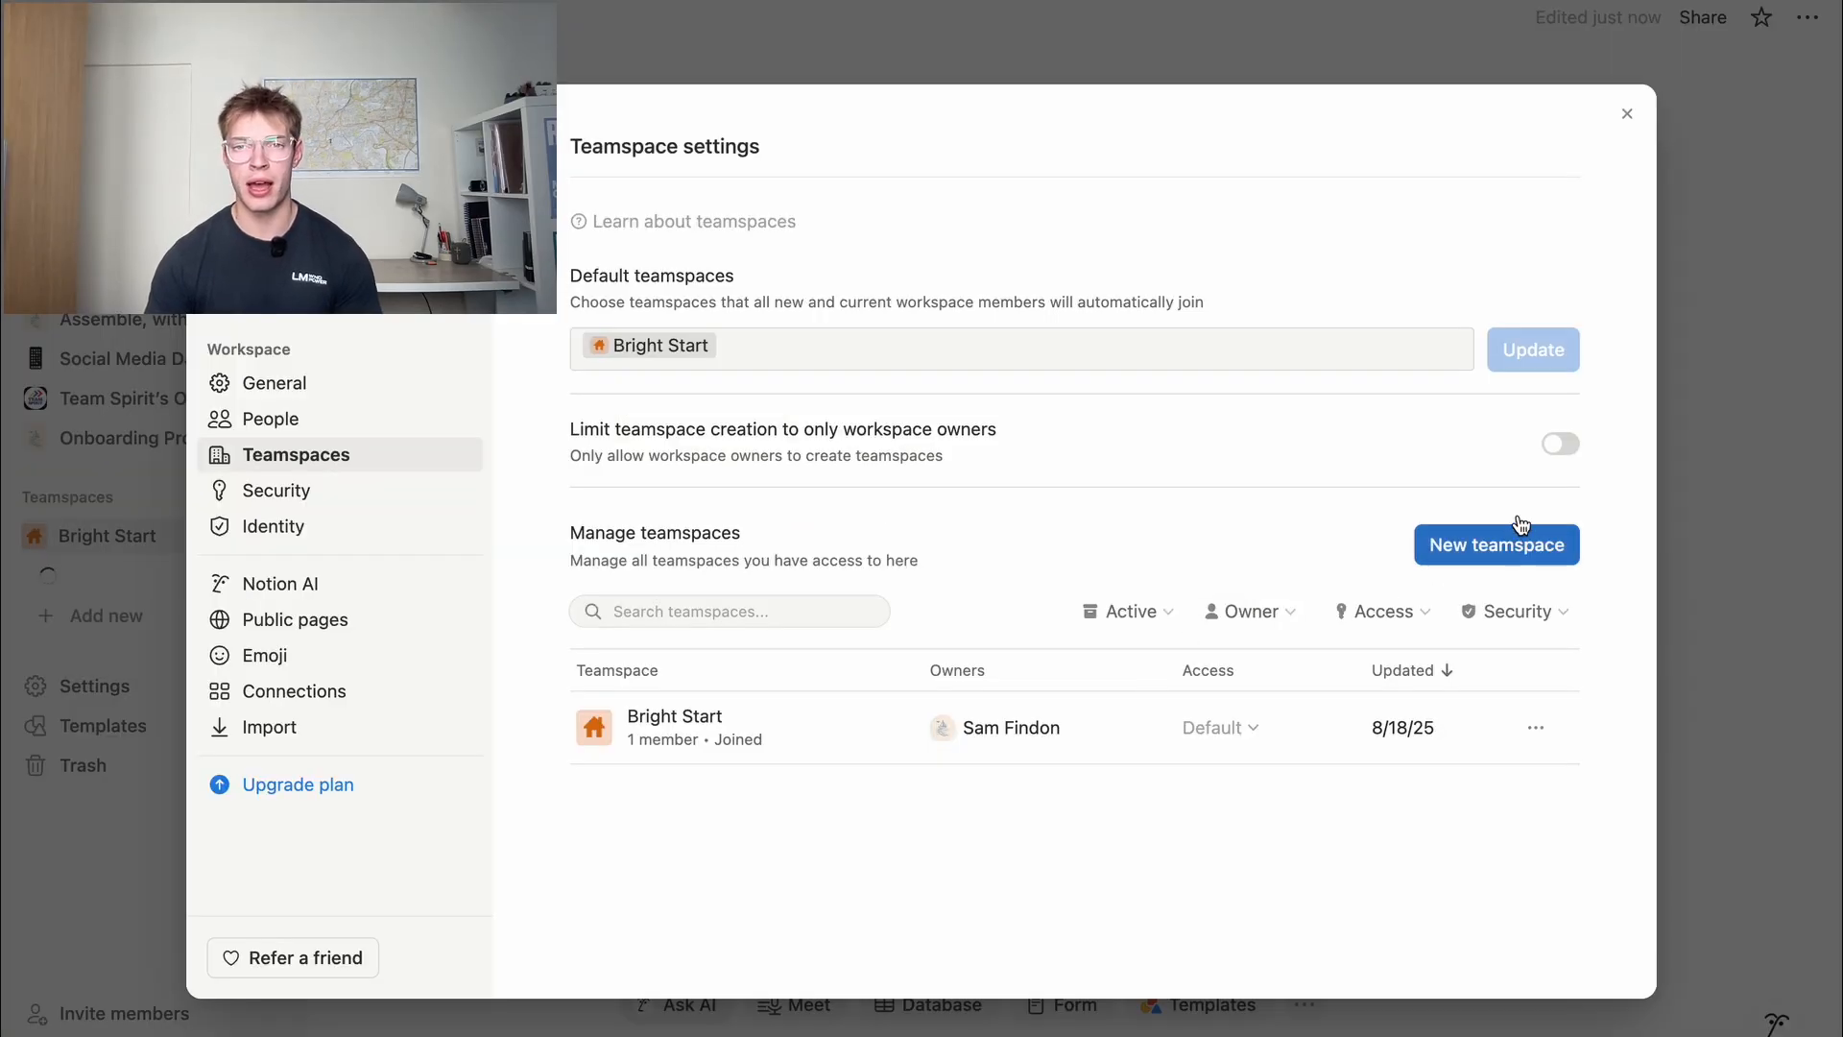
key(Escape)
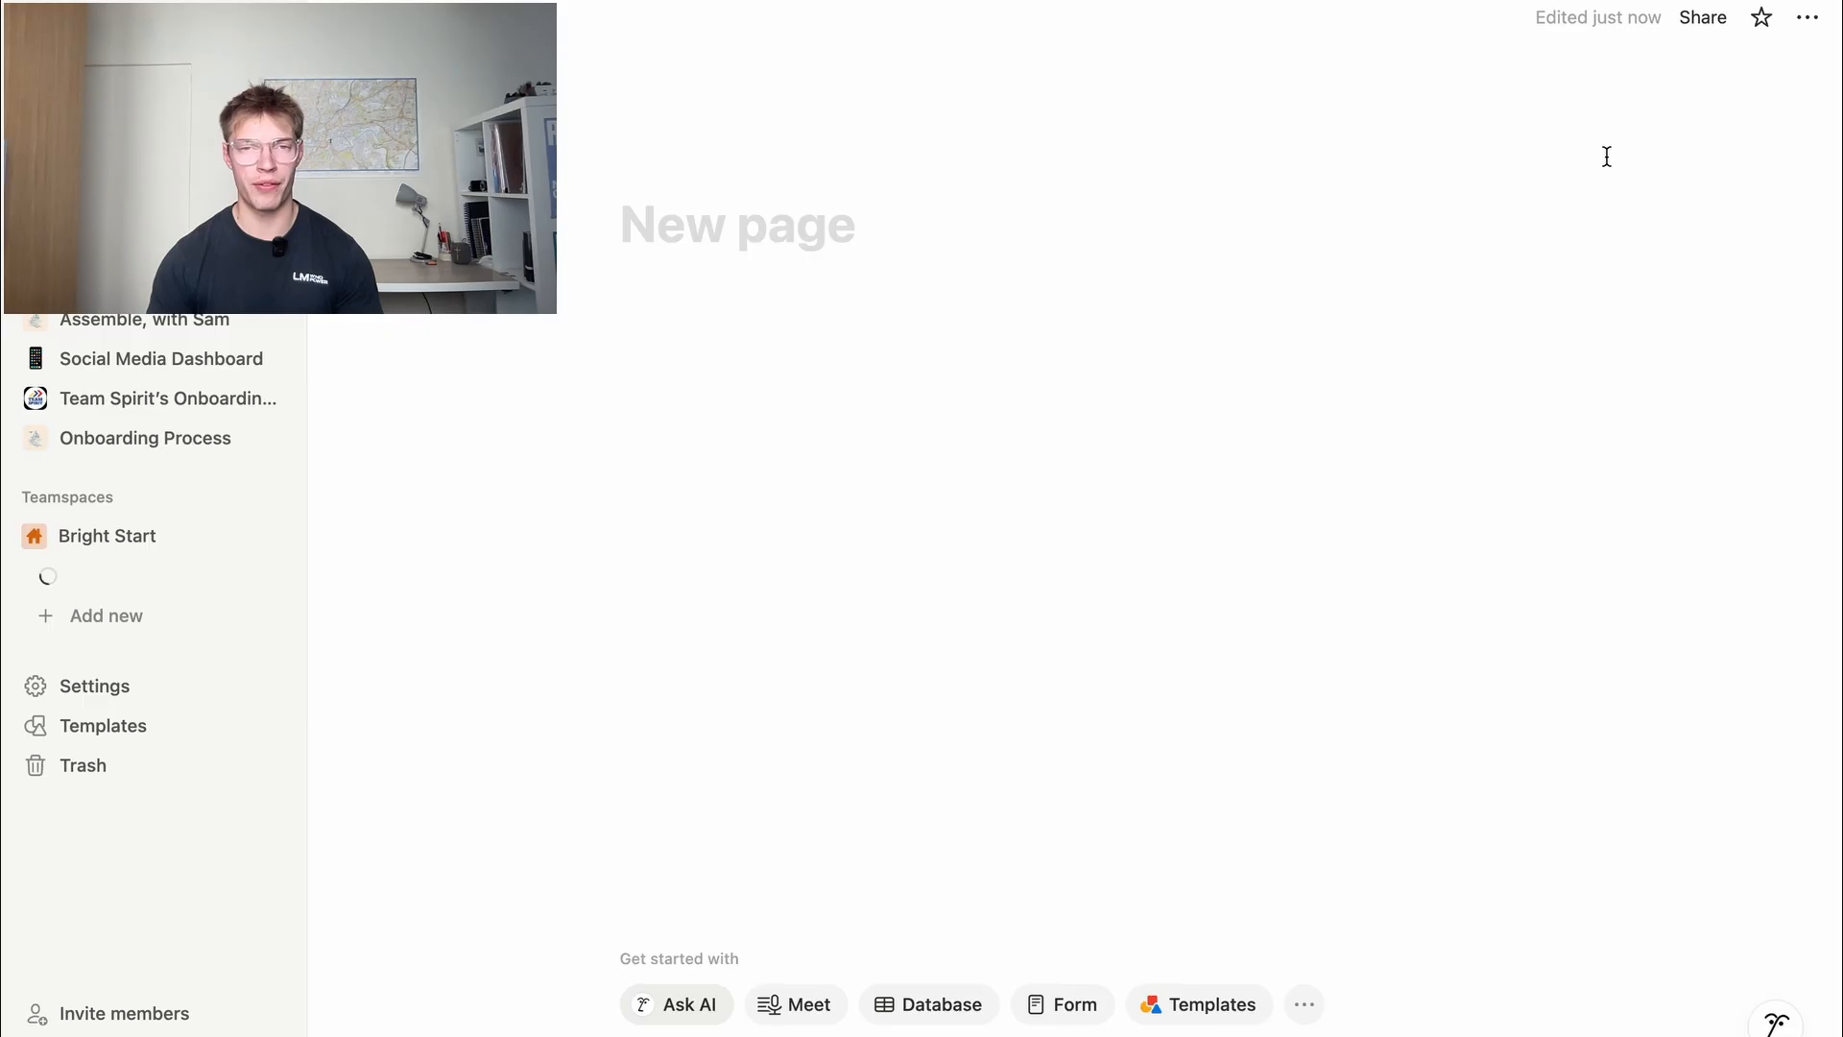
Add an empty database to the Bright Start teamspace and title it Topic Database
click(165, 546)
click(165, 546)
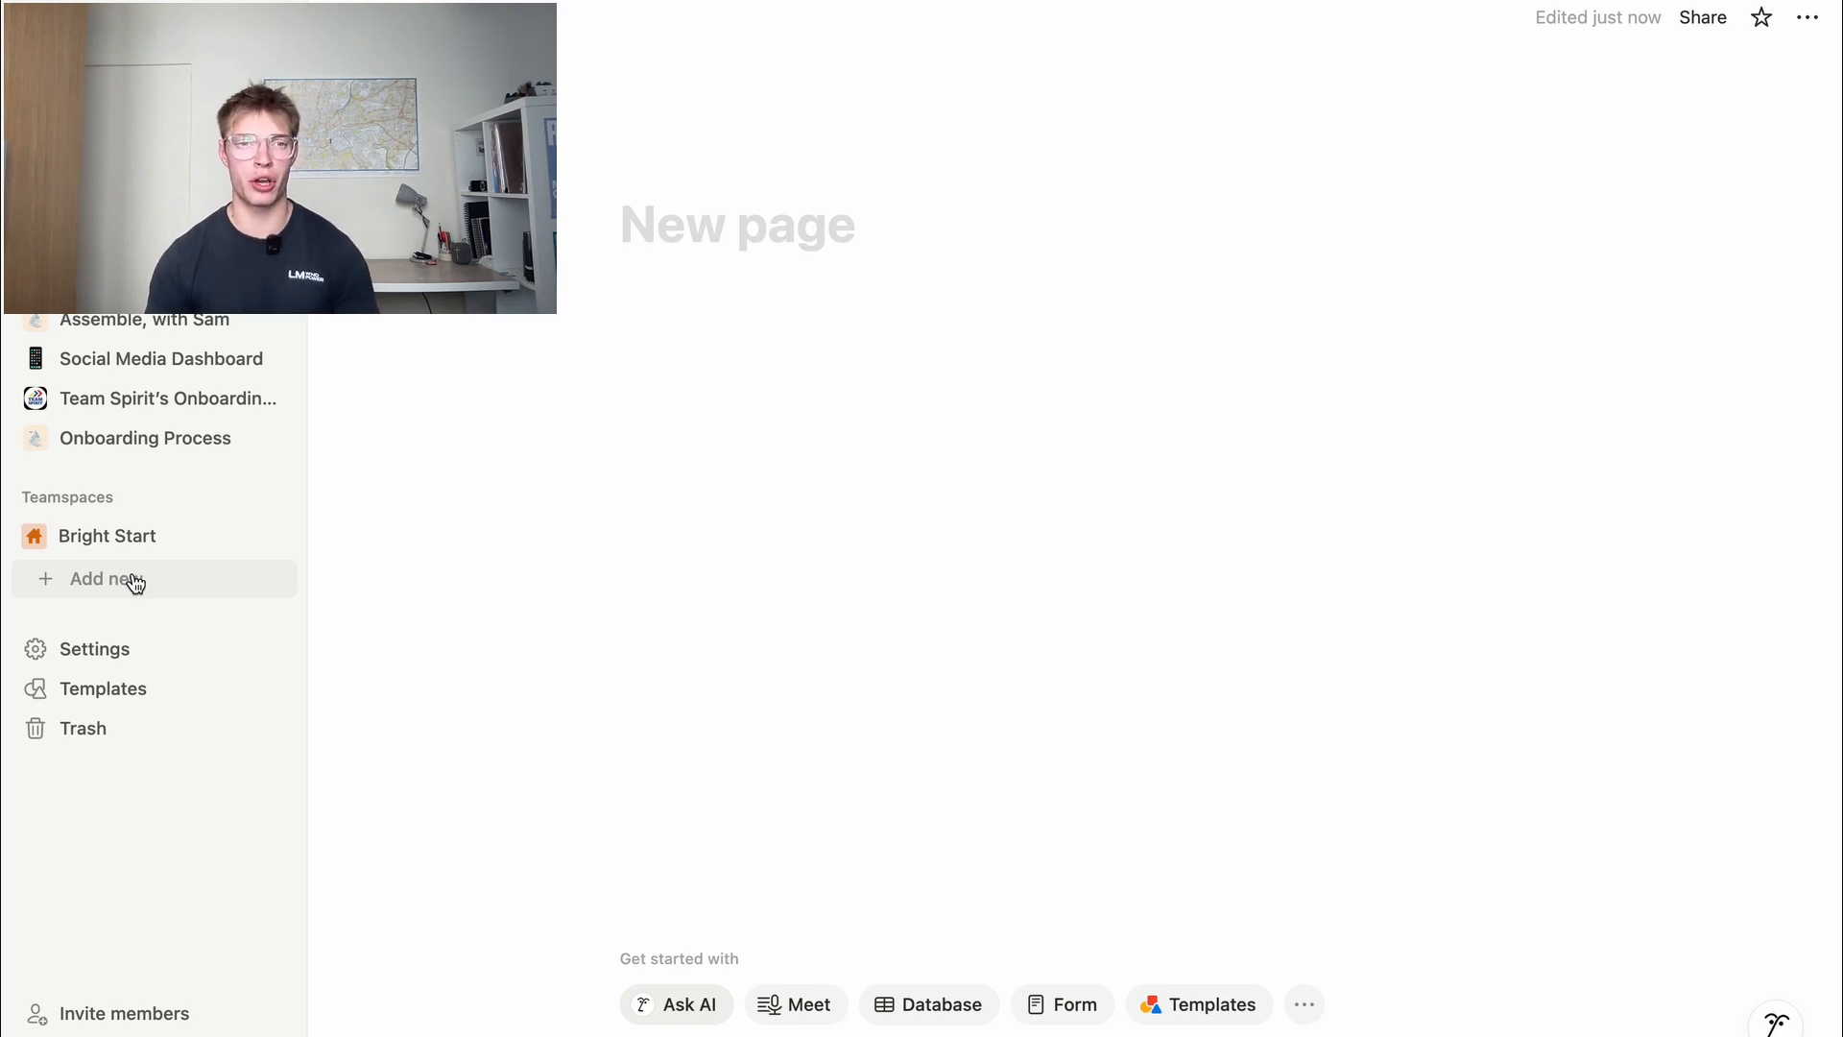
click(134, 580)
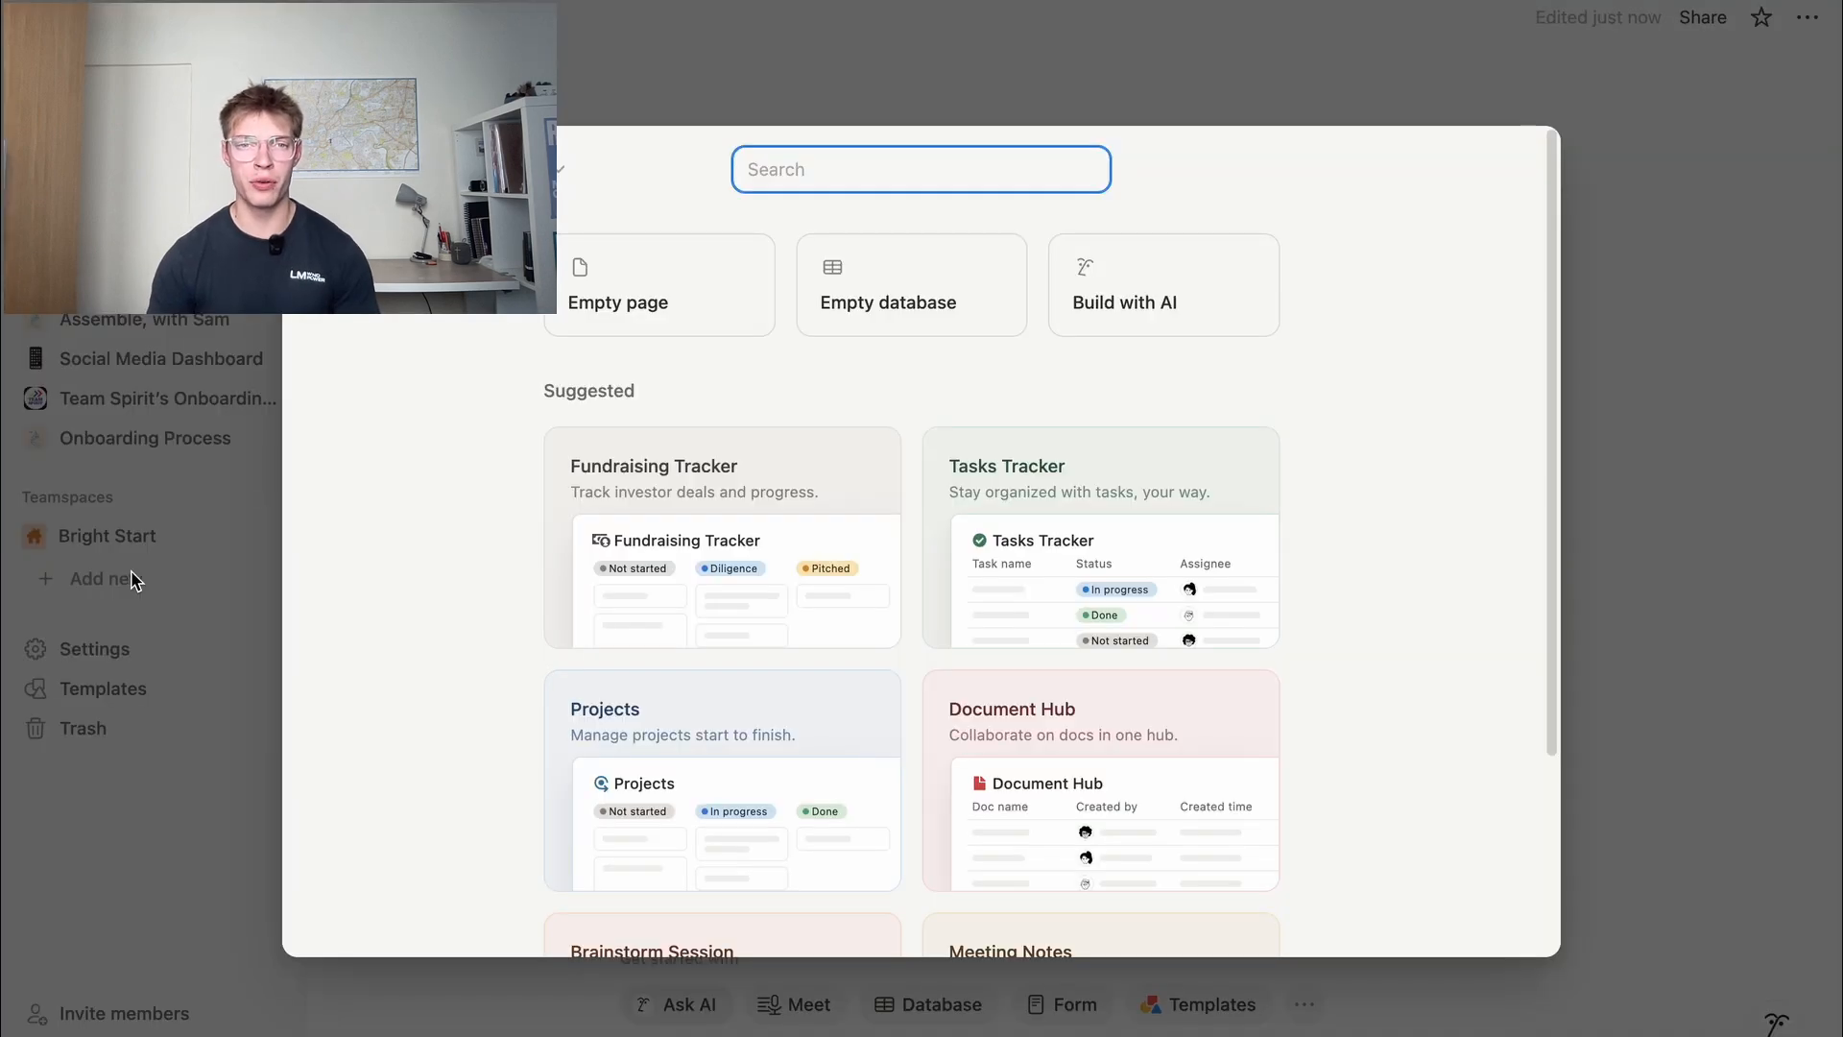
click(936, 299)
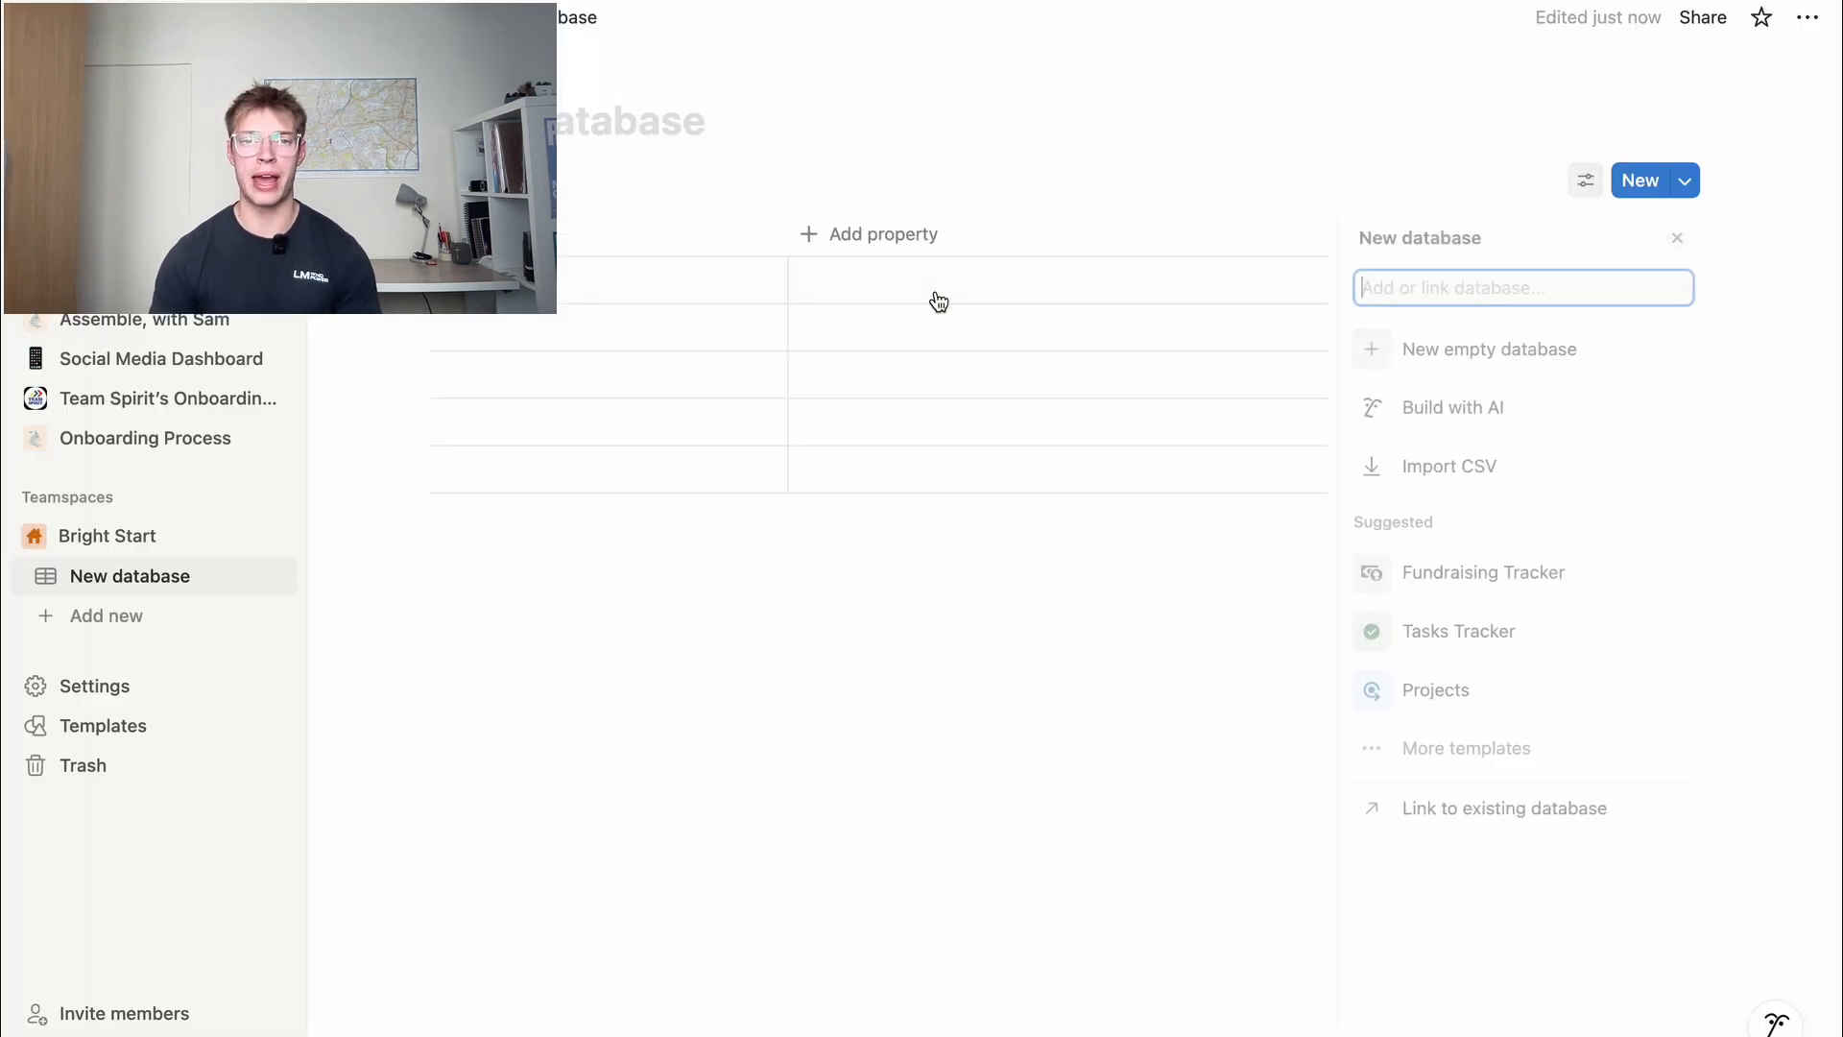
click(625, 115)
text(T)
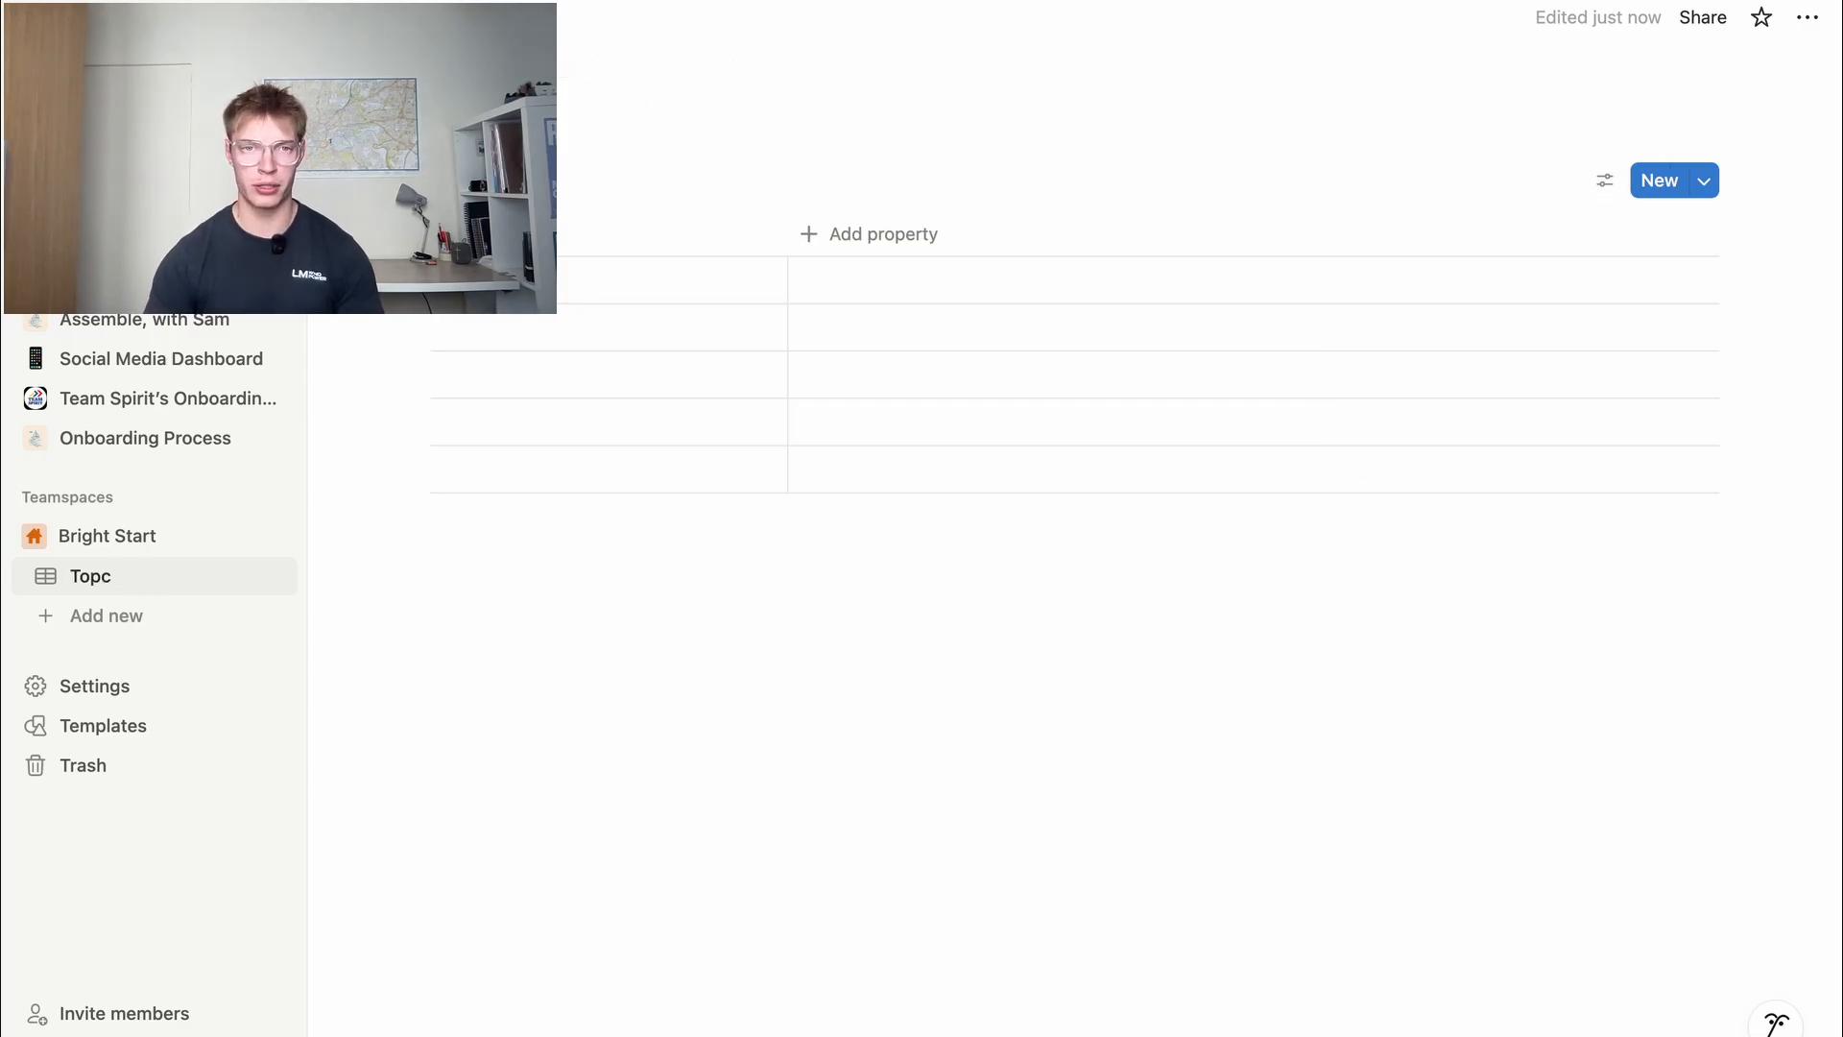
text(opic Database)
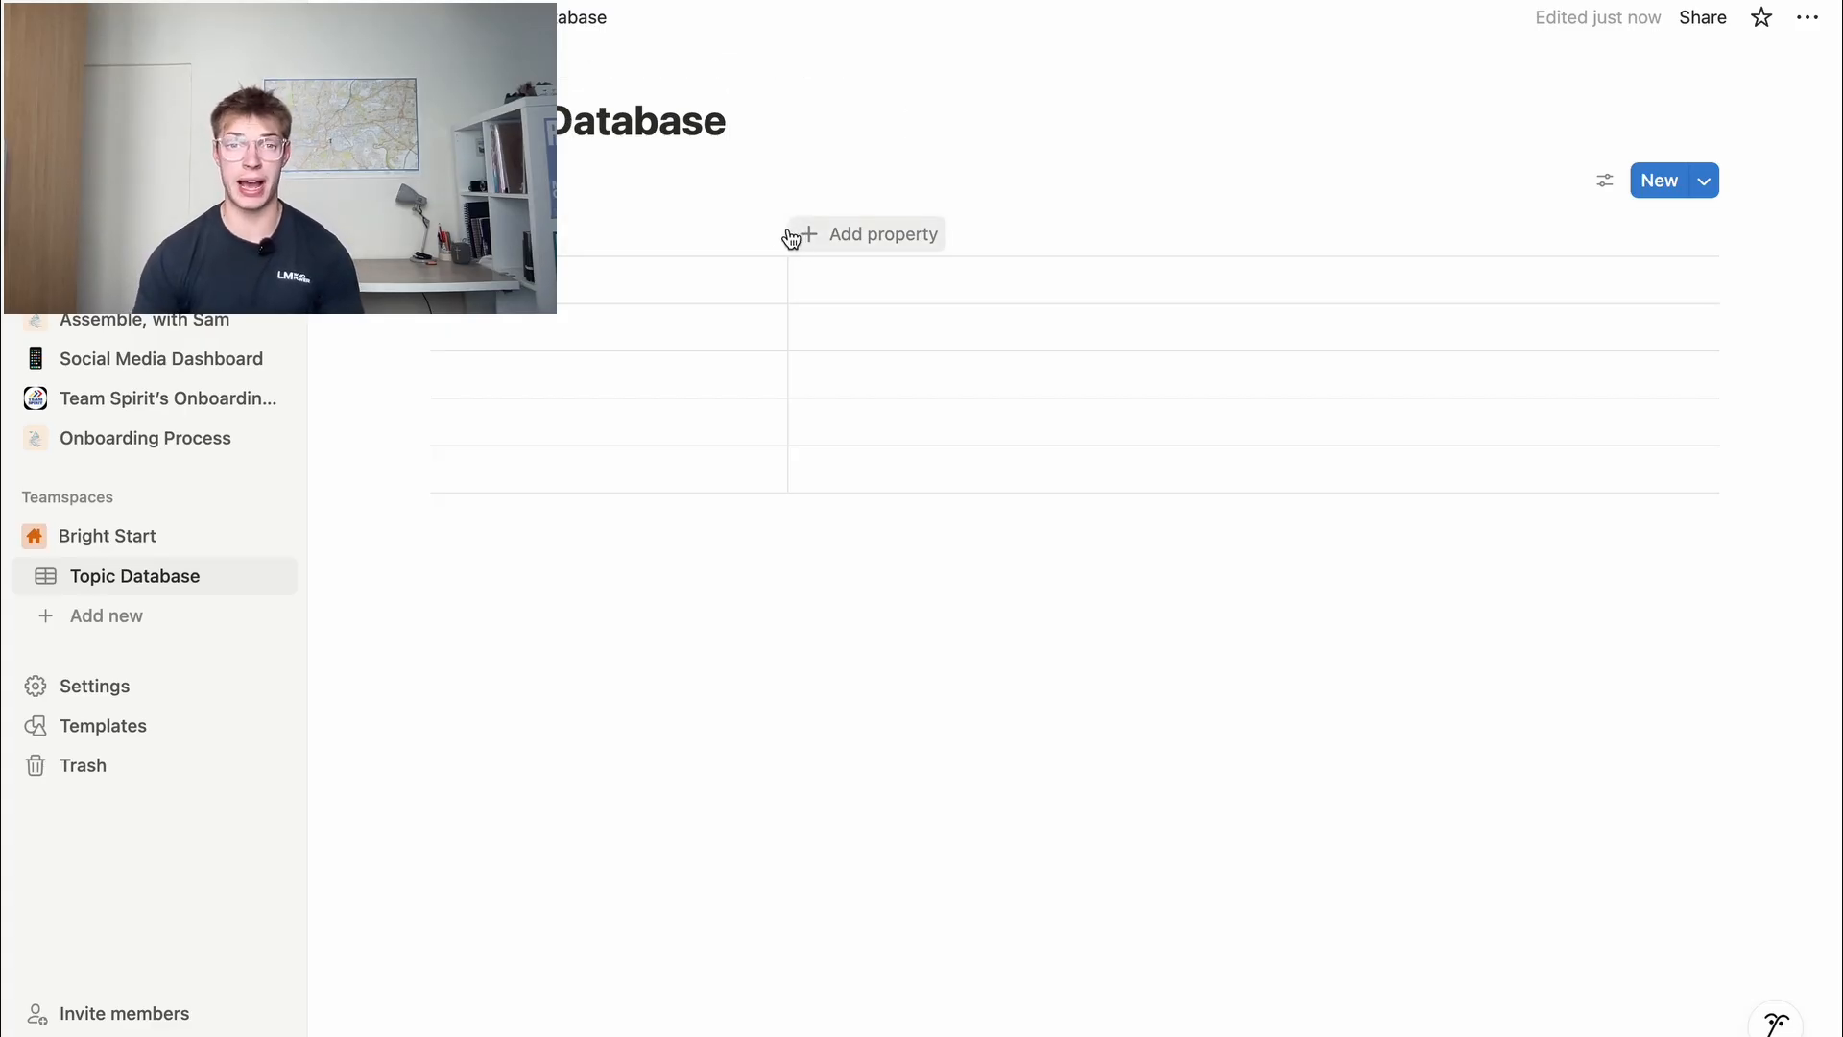
Narrow the name column of the Topic Database and add a multi-select property named Topic
drag(786, 234, 662, 252)
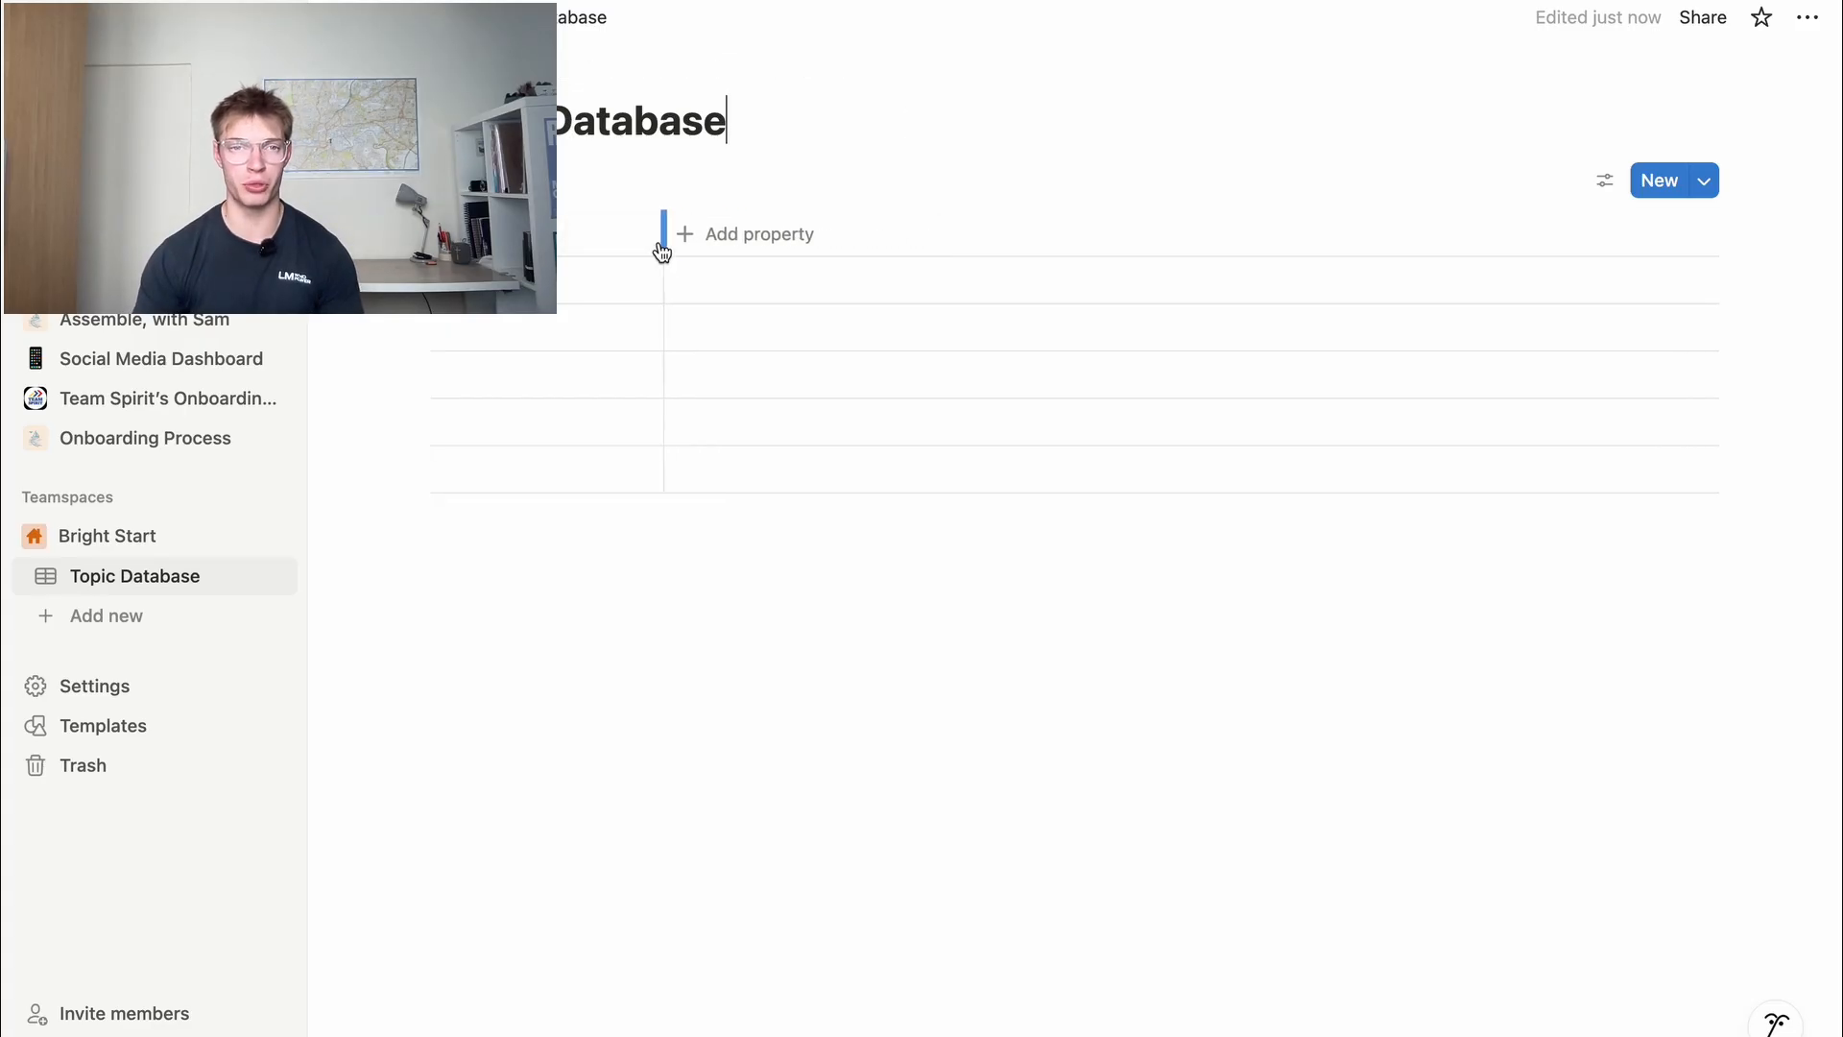
click(763, 232)
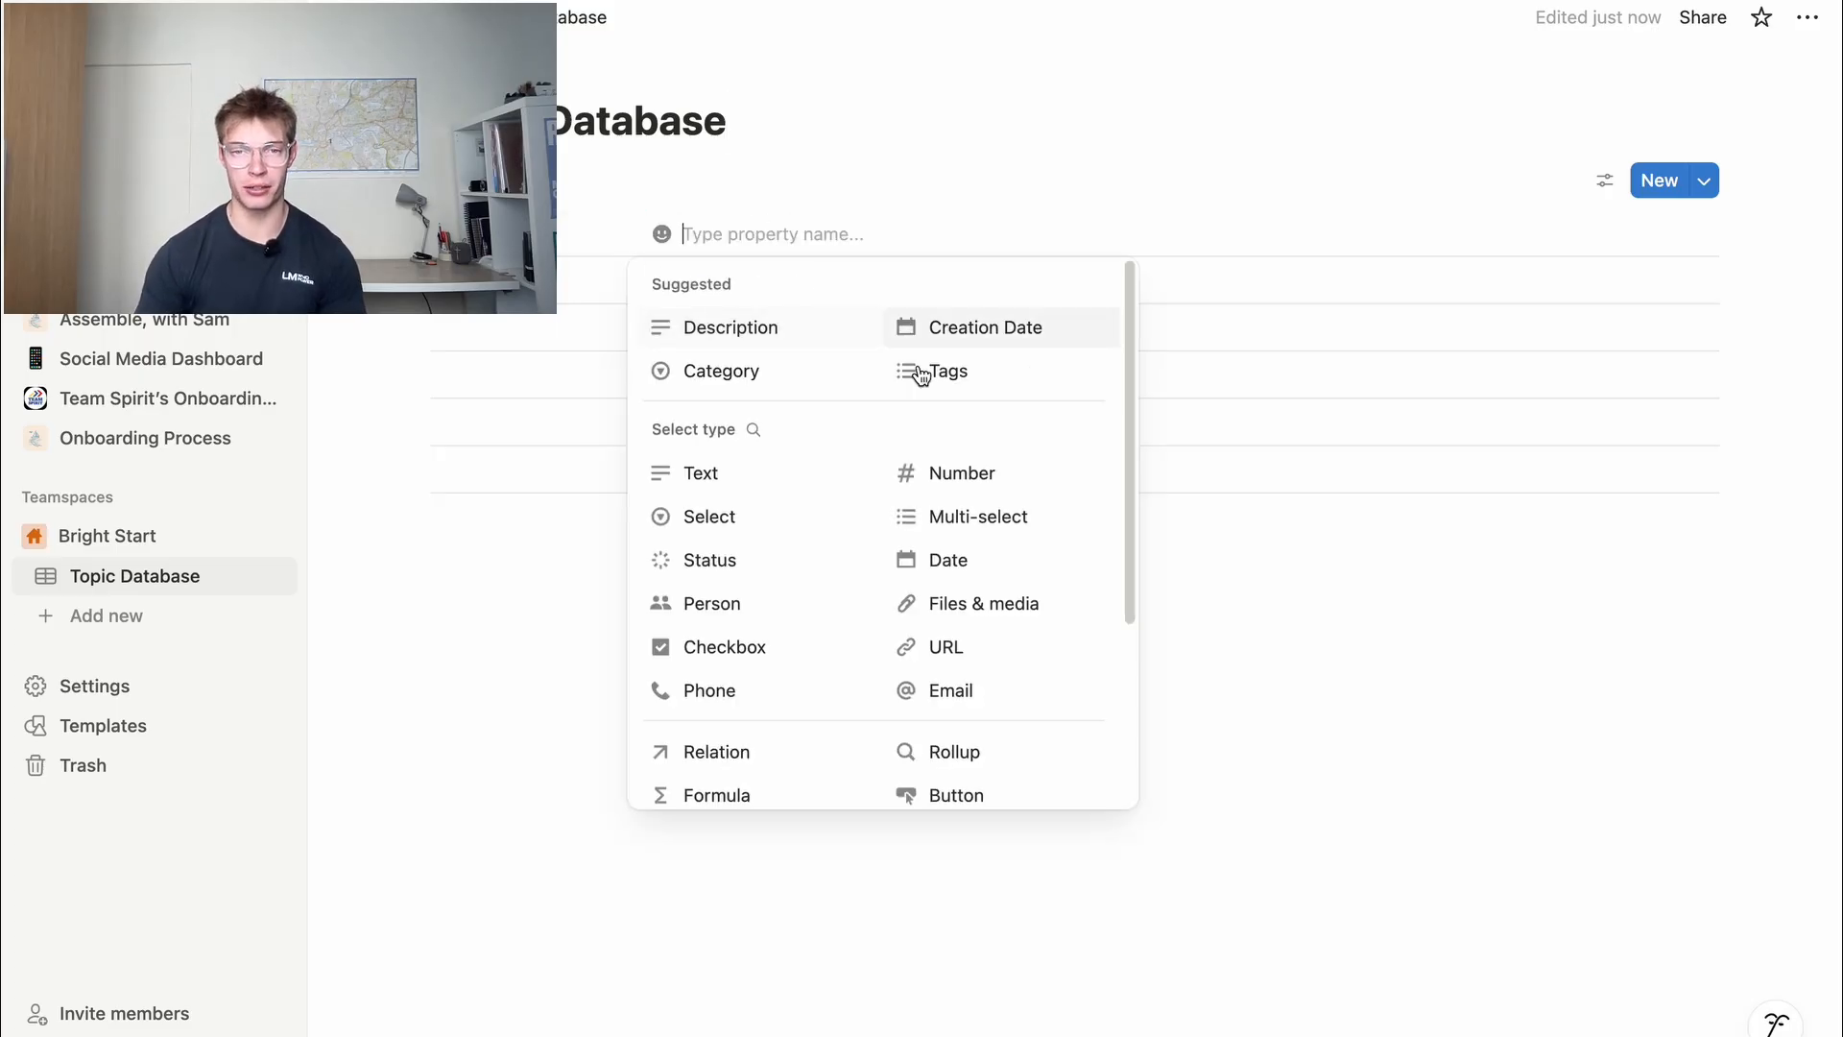
click(958, 515)
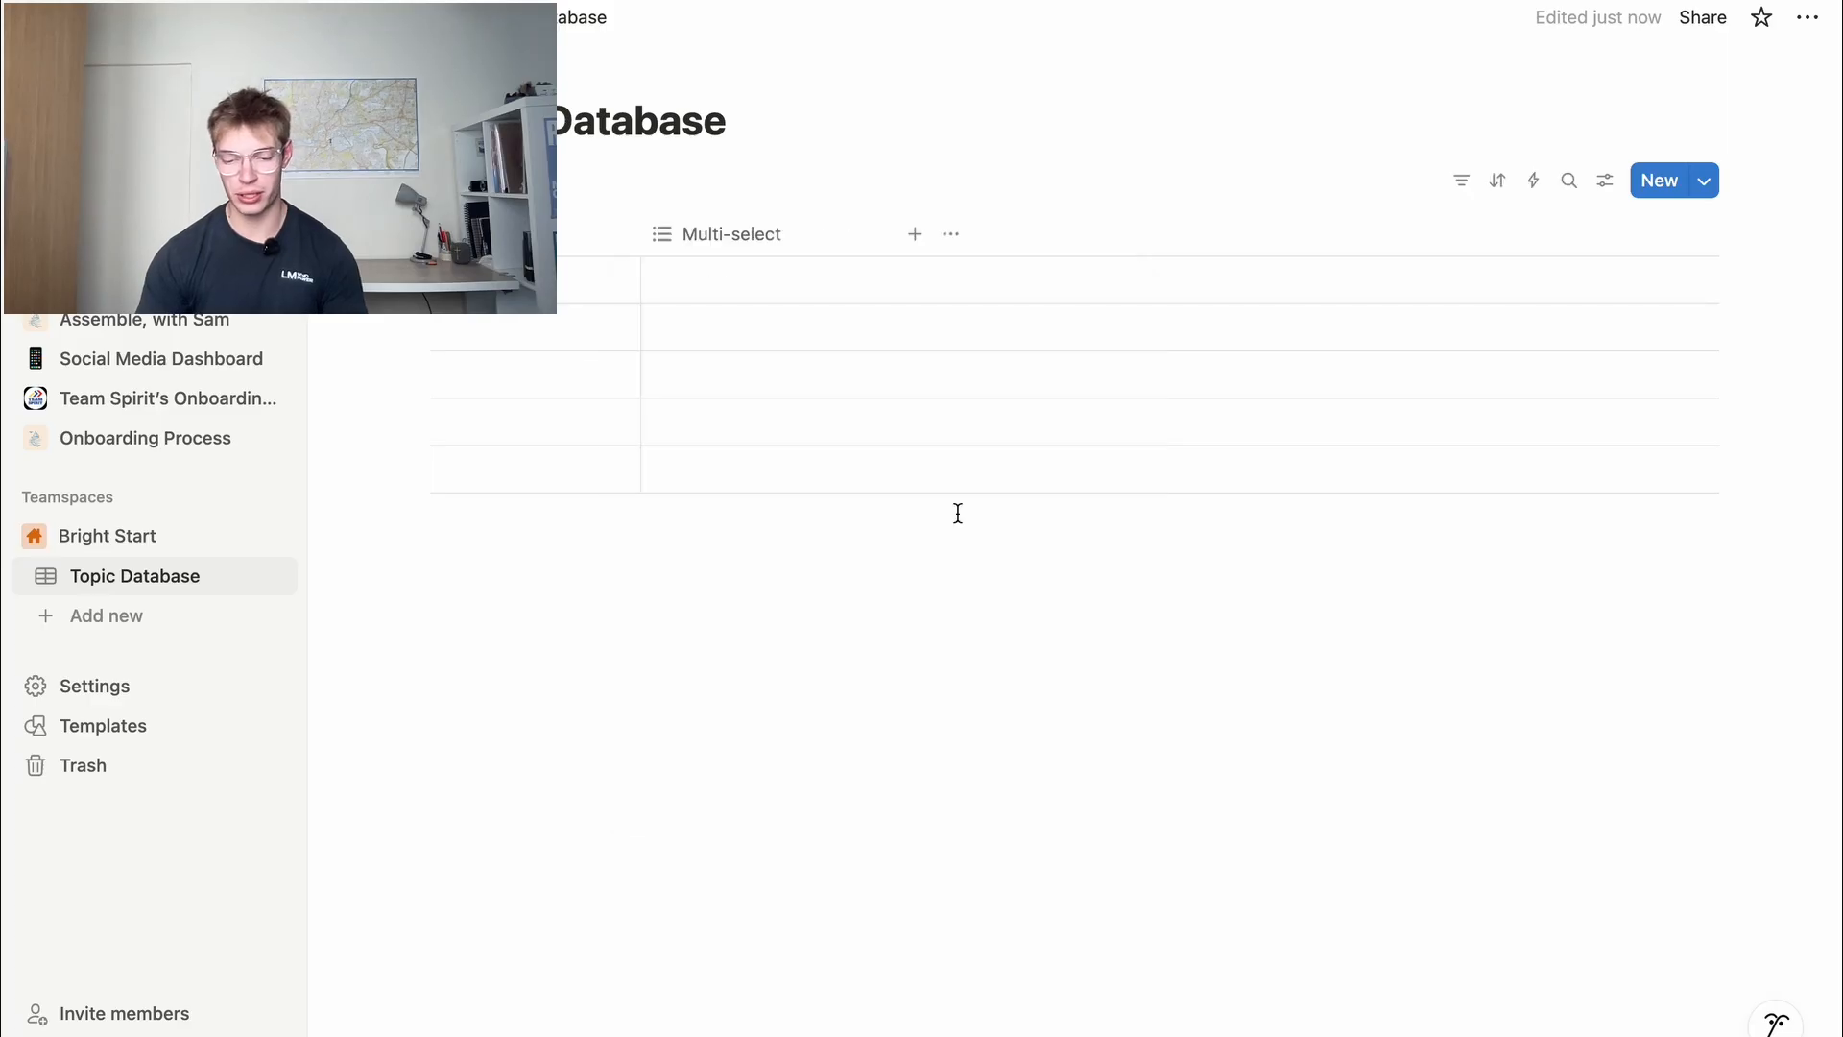
click(758, 245)
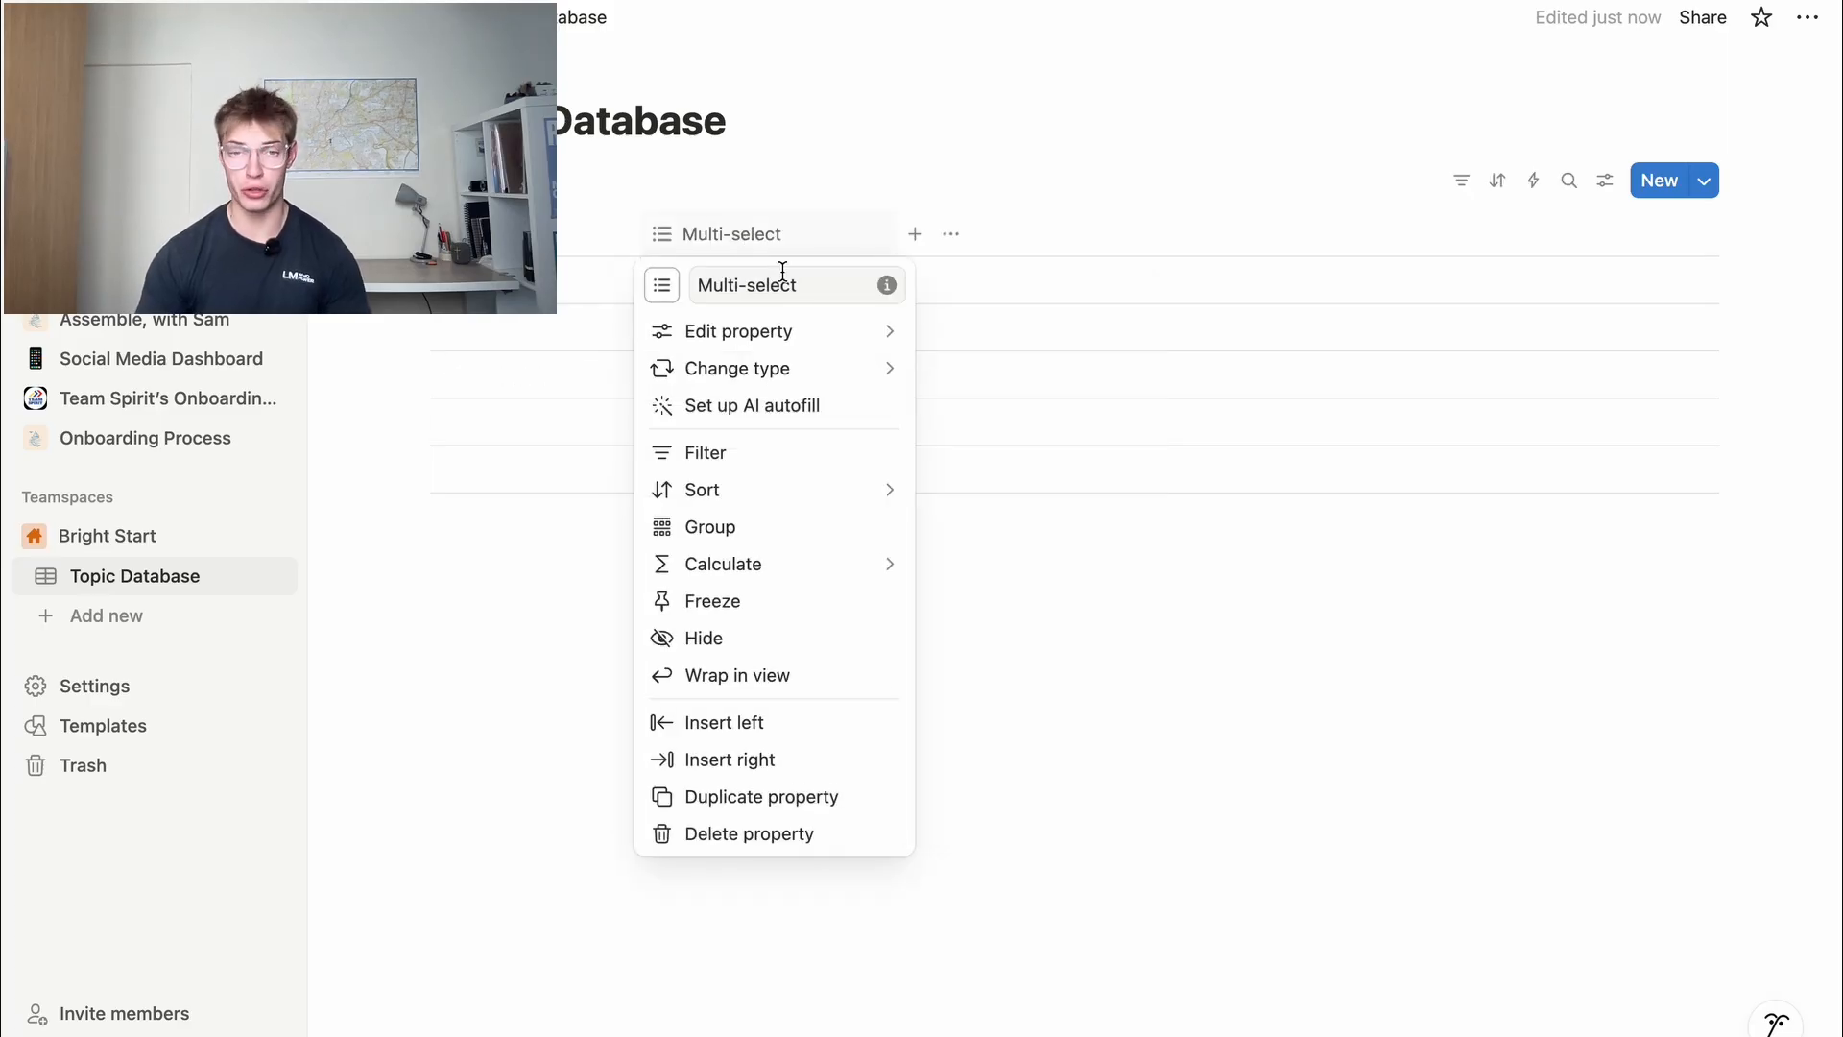
click(837, 286)
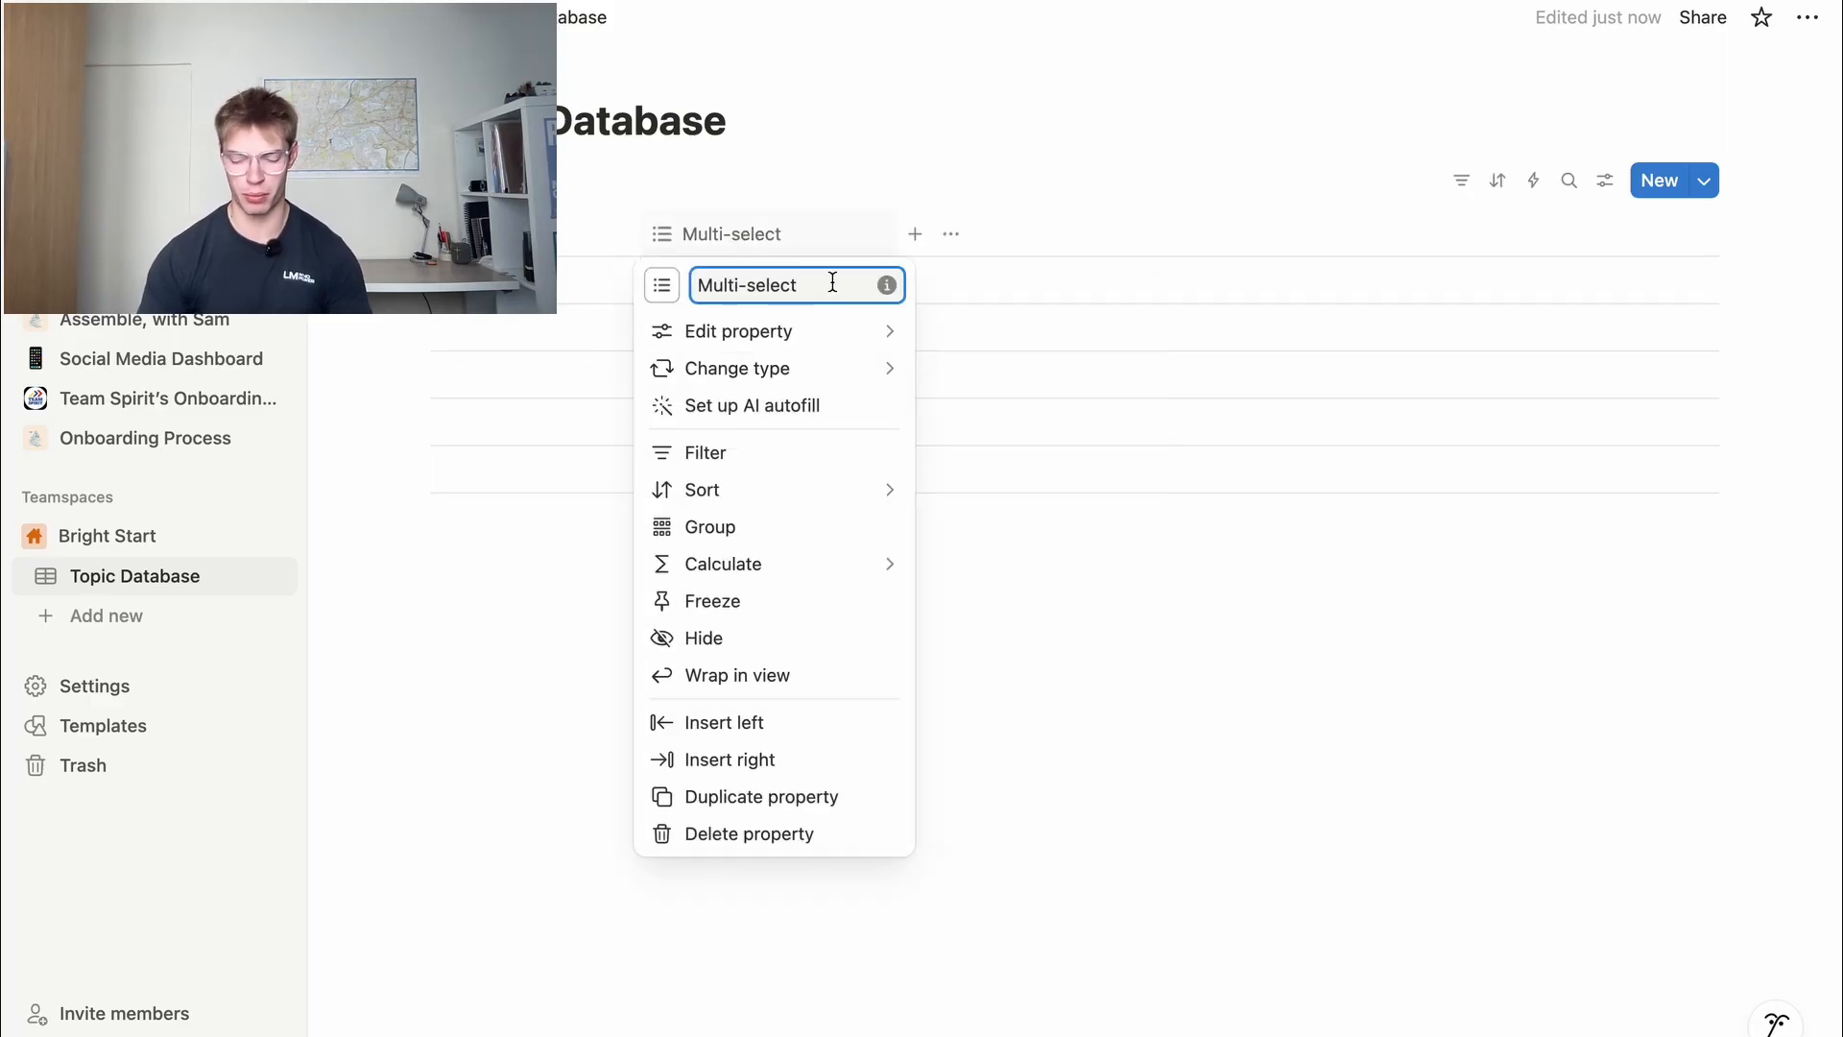
key(super+a)
key(BackSpace)
text(Topic)
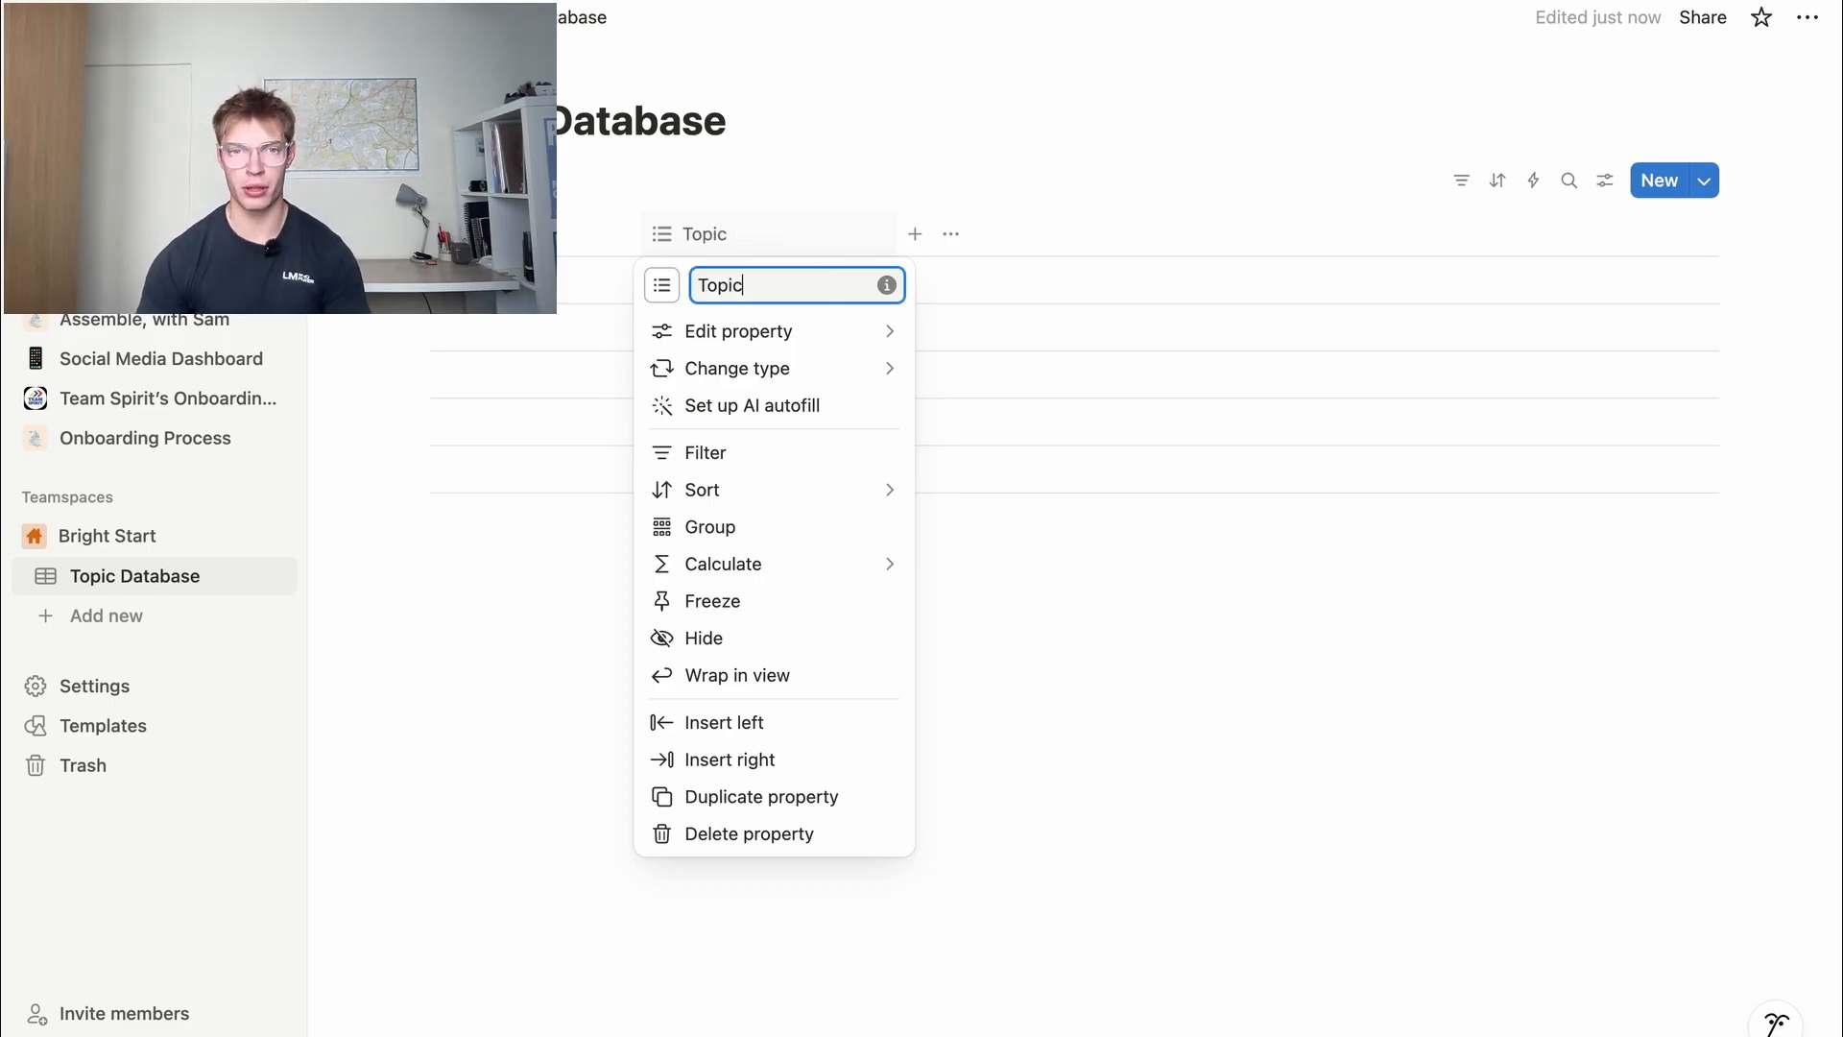
click(990, 194)
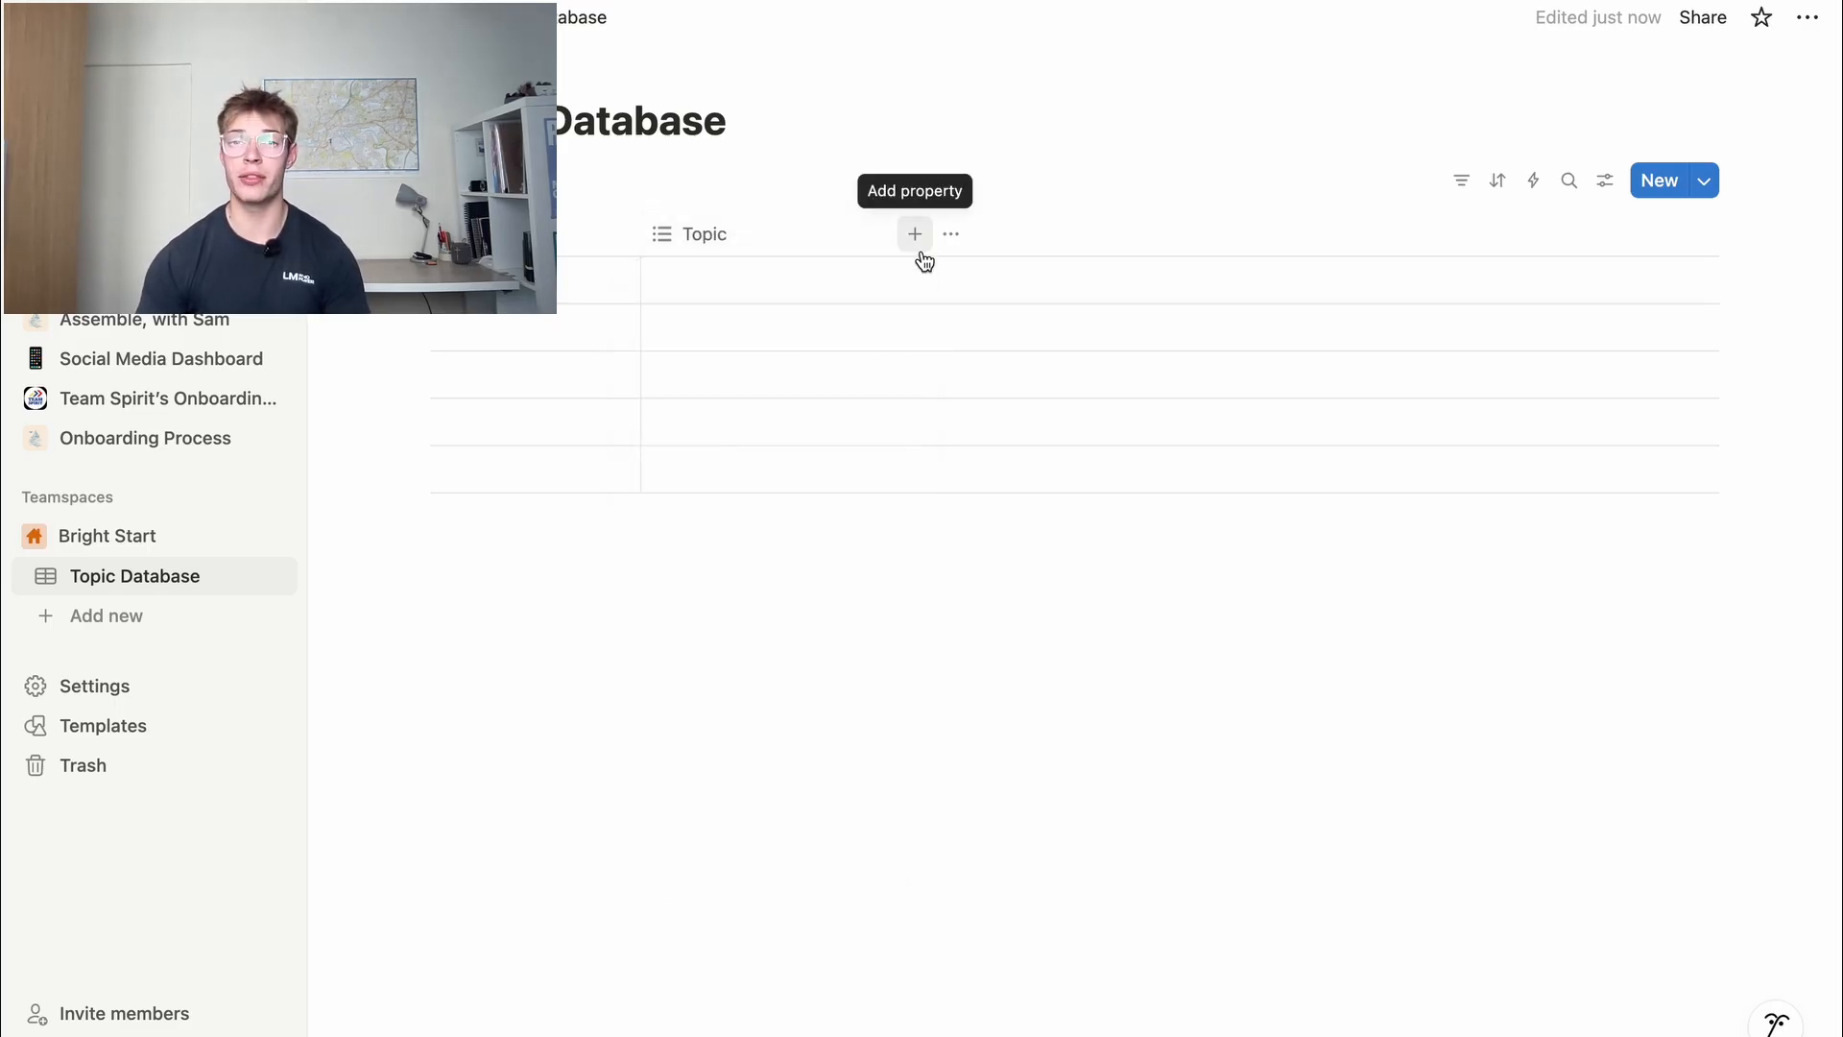
Add a number property named Sequence and the suggested Description property to the Topic Database
click(918, 242)
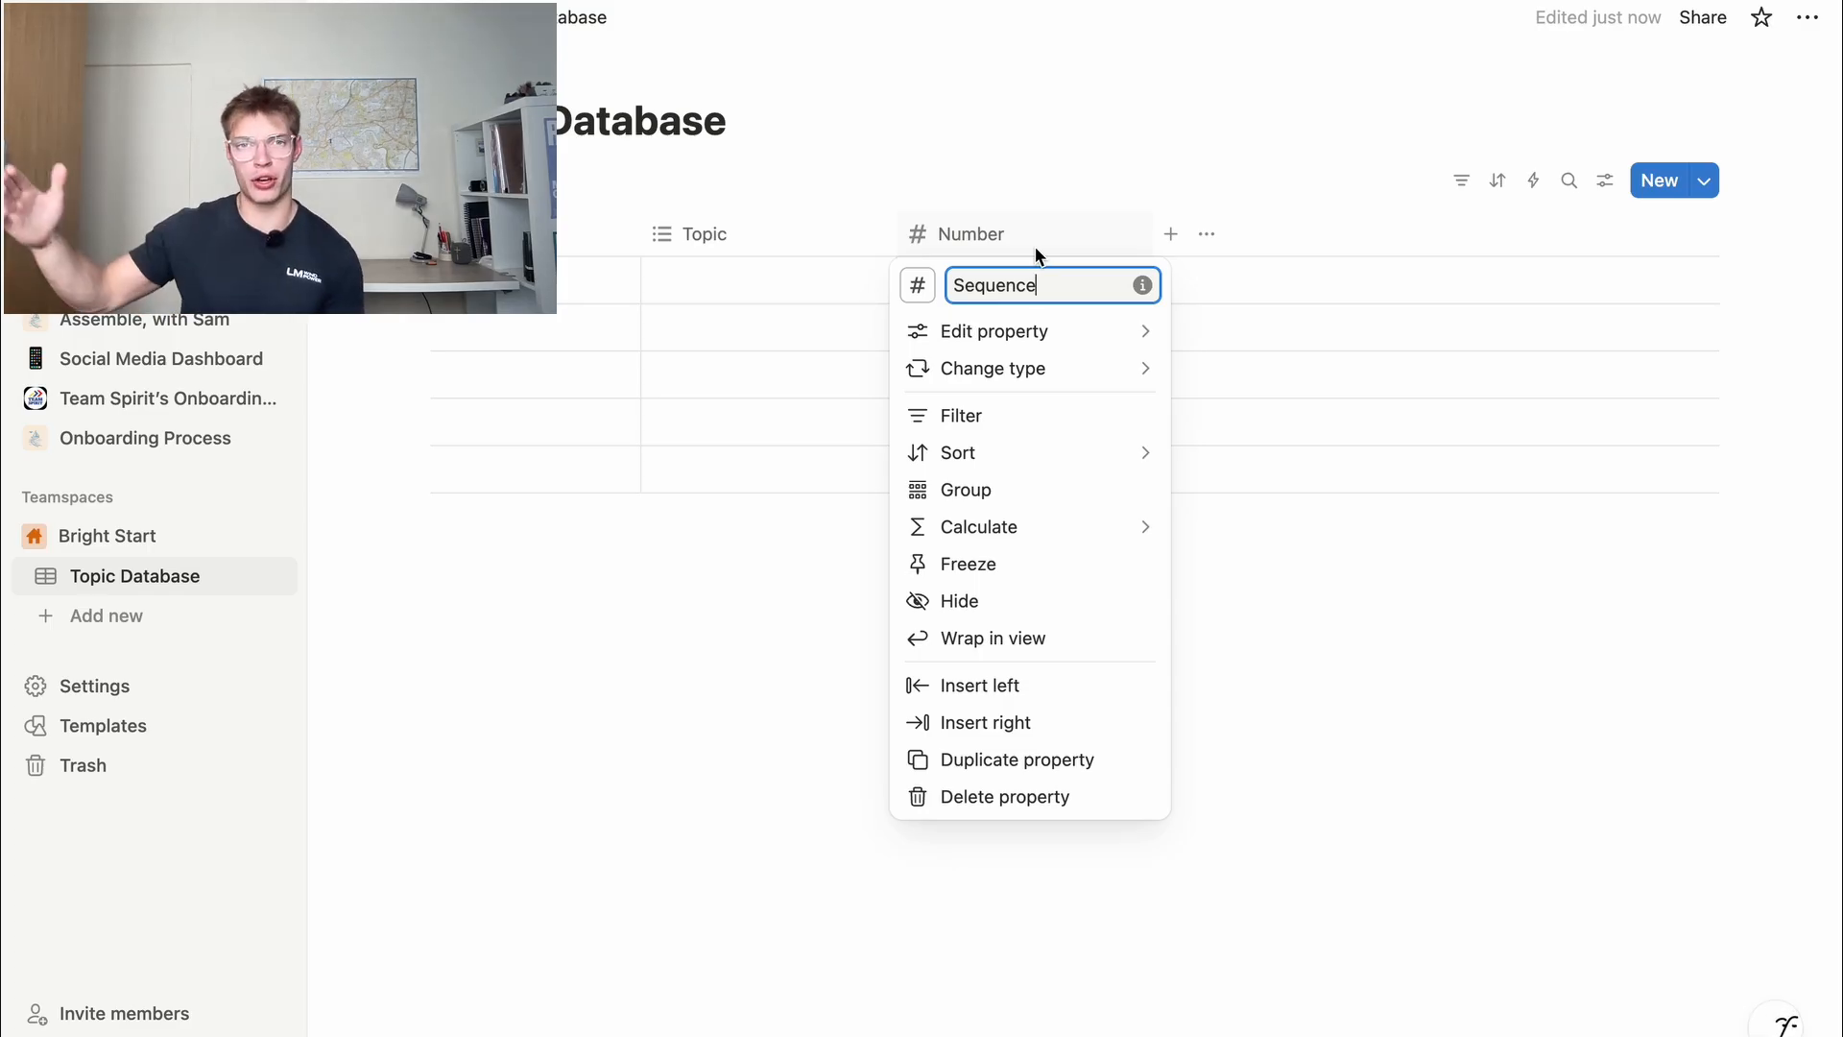
key(Return)
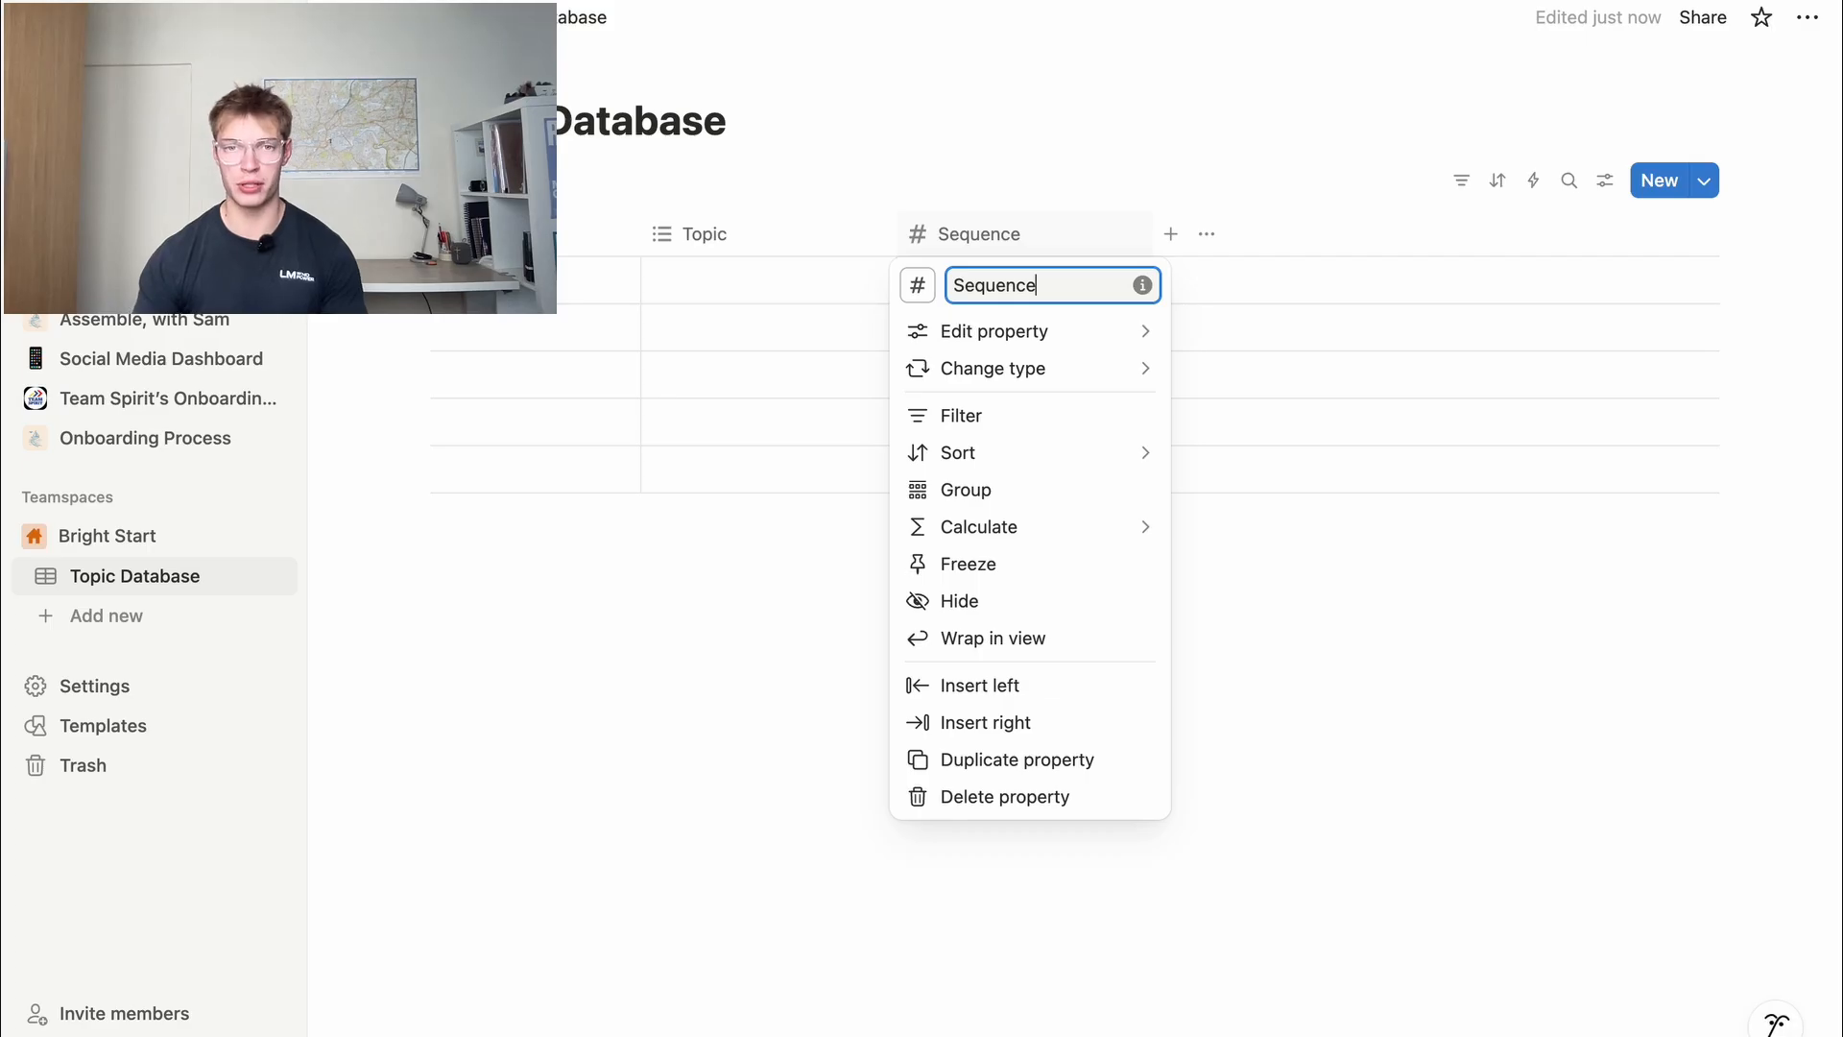
click(1173, 235)
click(1173, 236)
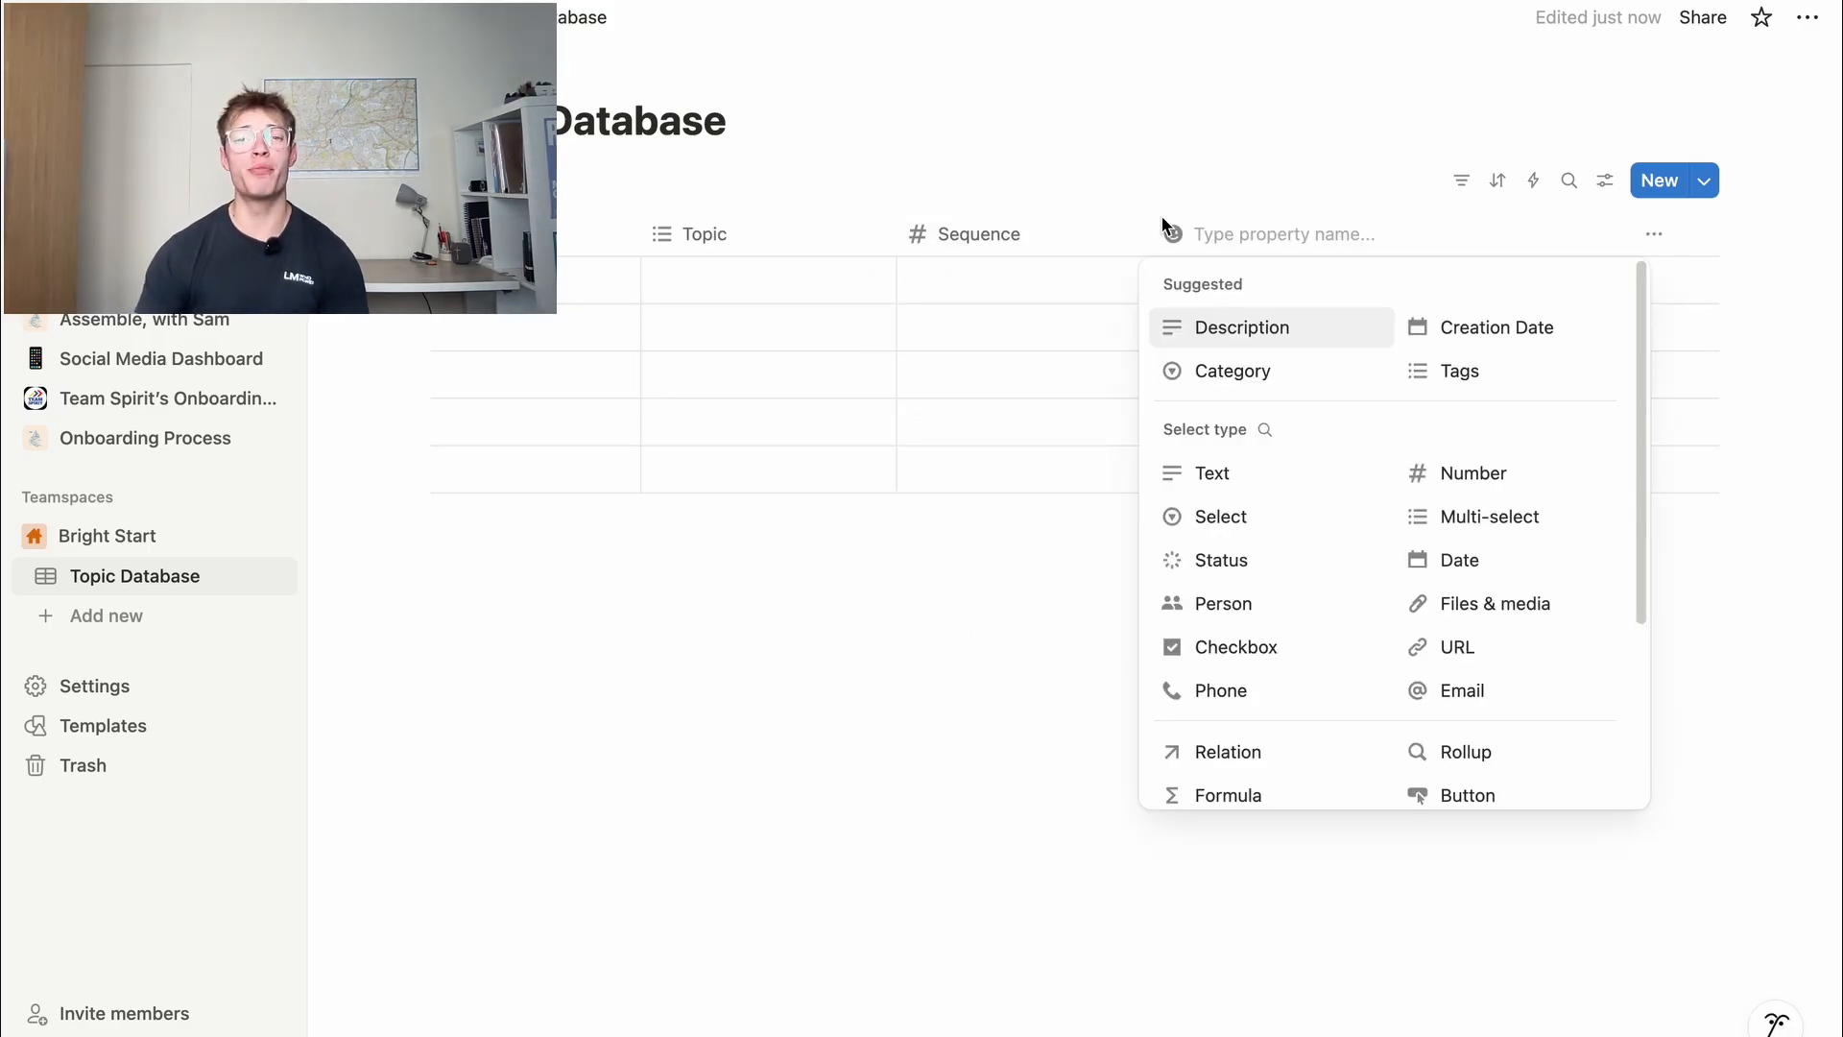
click(1229, 329)
Add a multi-select property named Required Roles to the Topic Database
click(1413, 236)
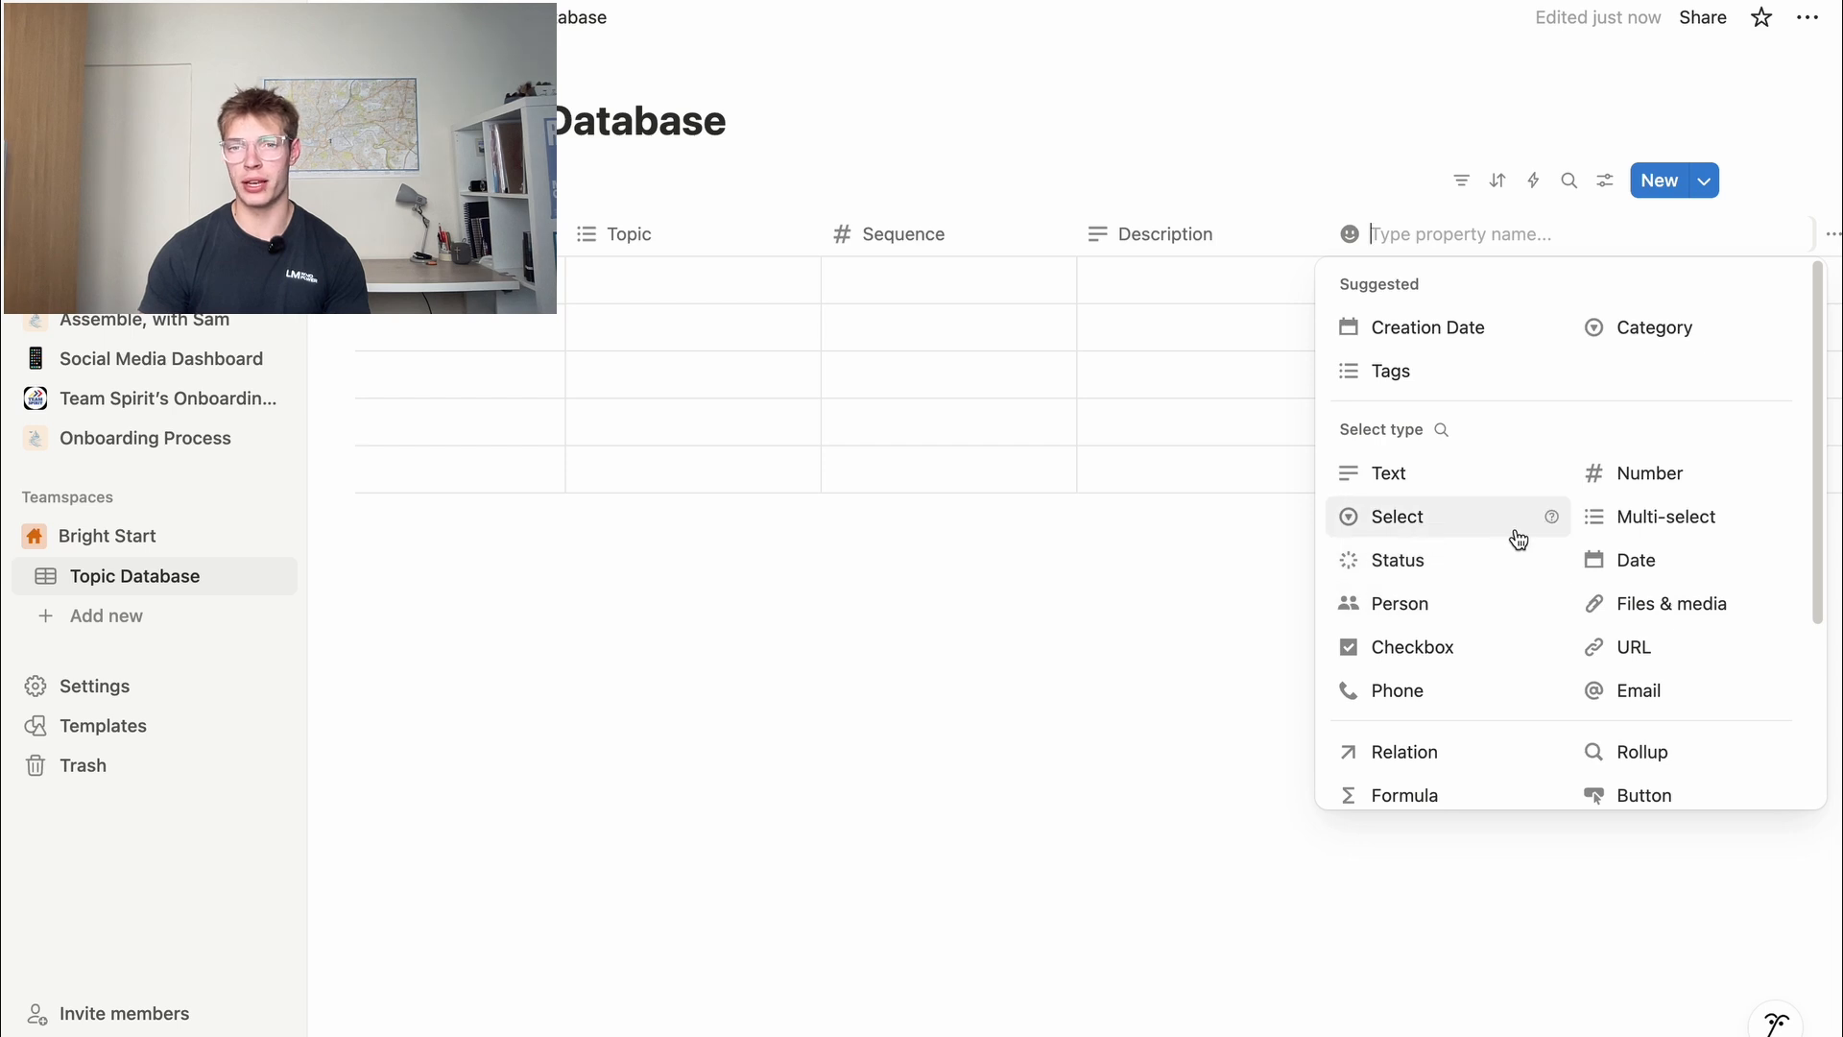
click(1617, 518)
click(1502, 250)
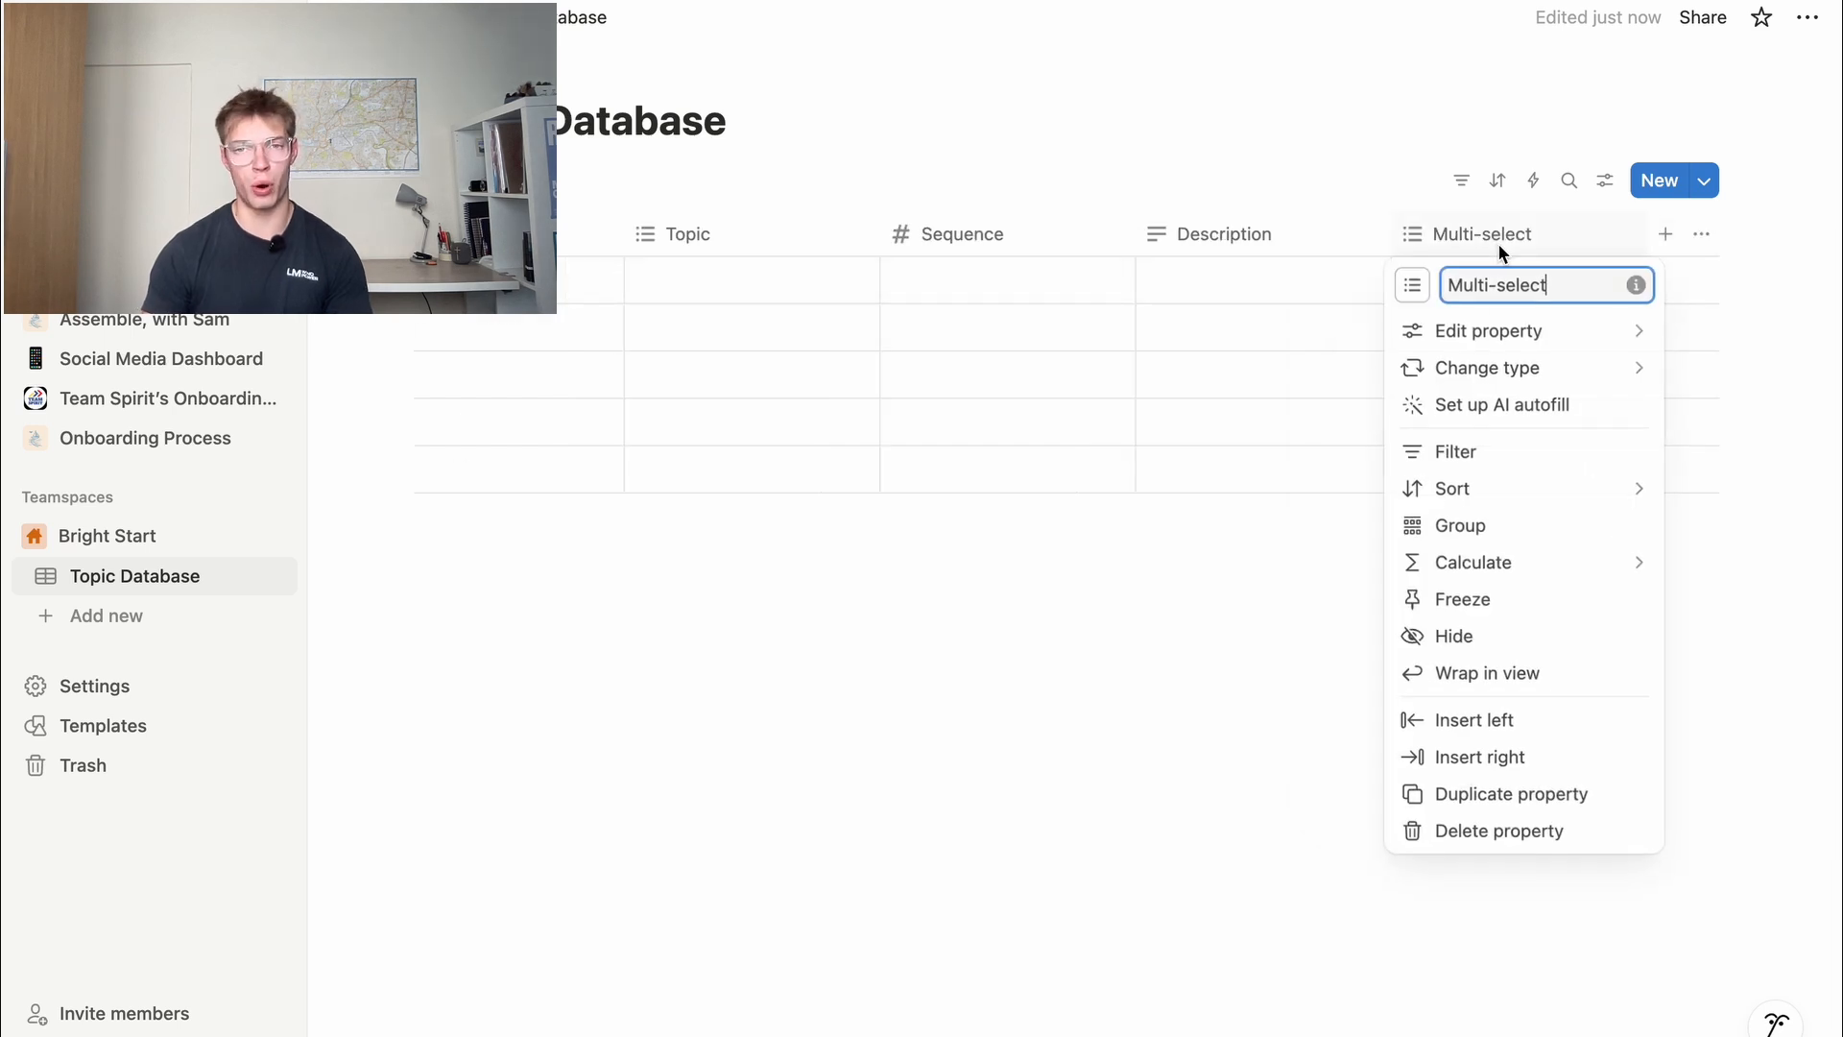
key(BackSpace)
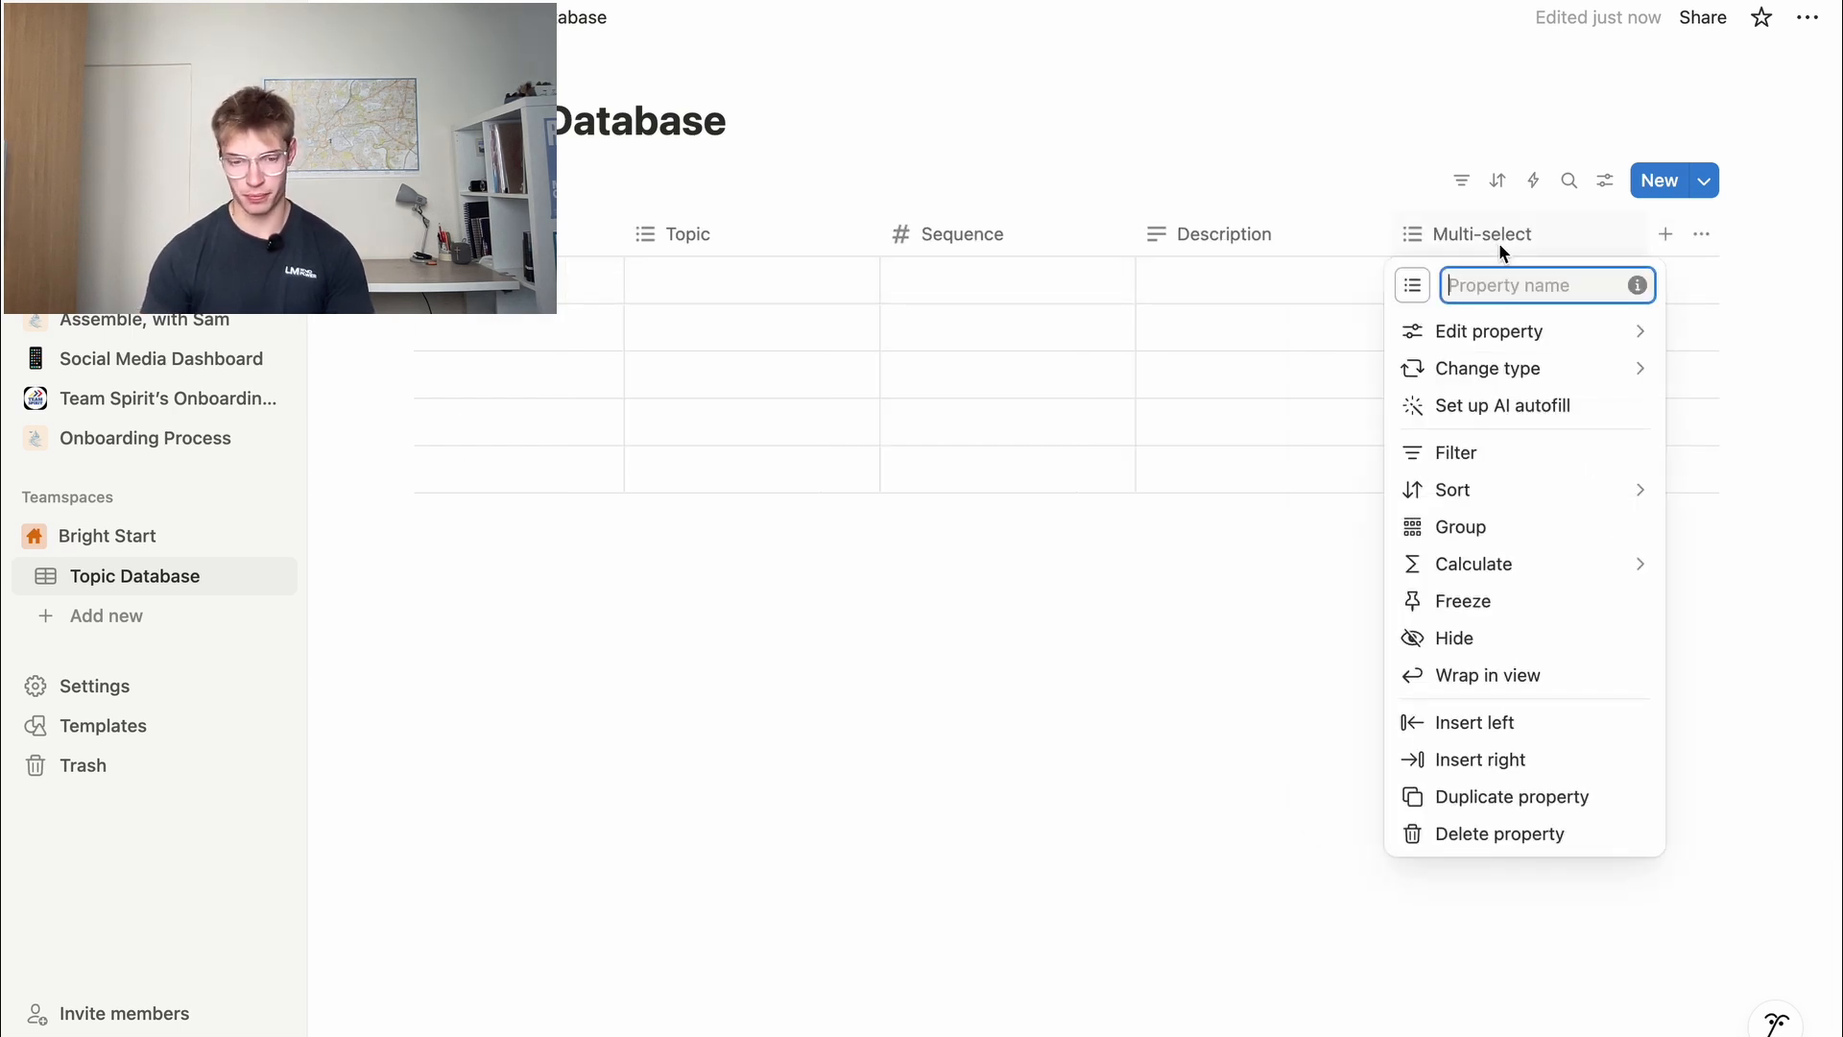
text(Required Roles)
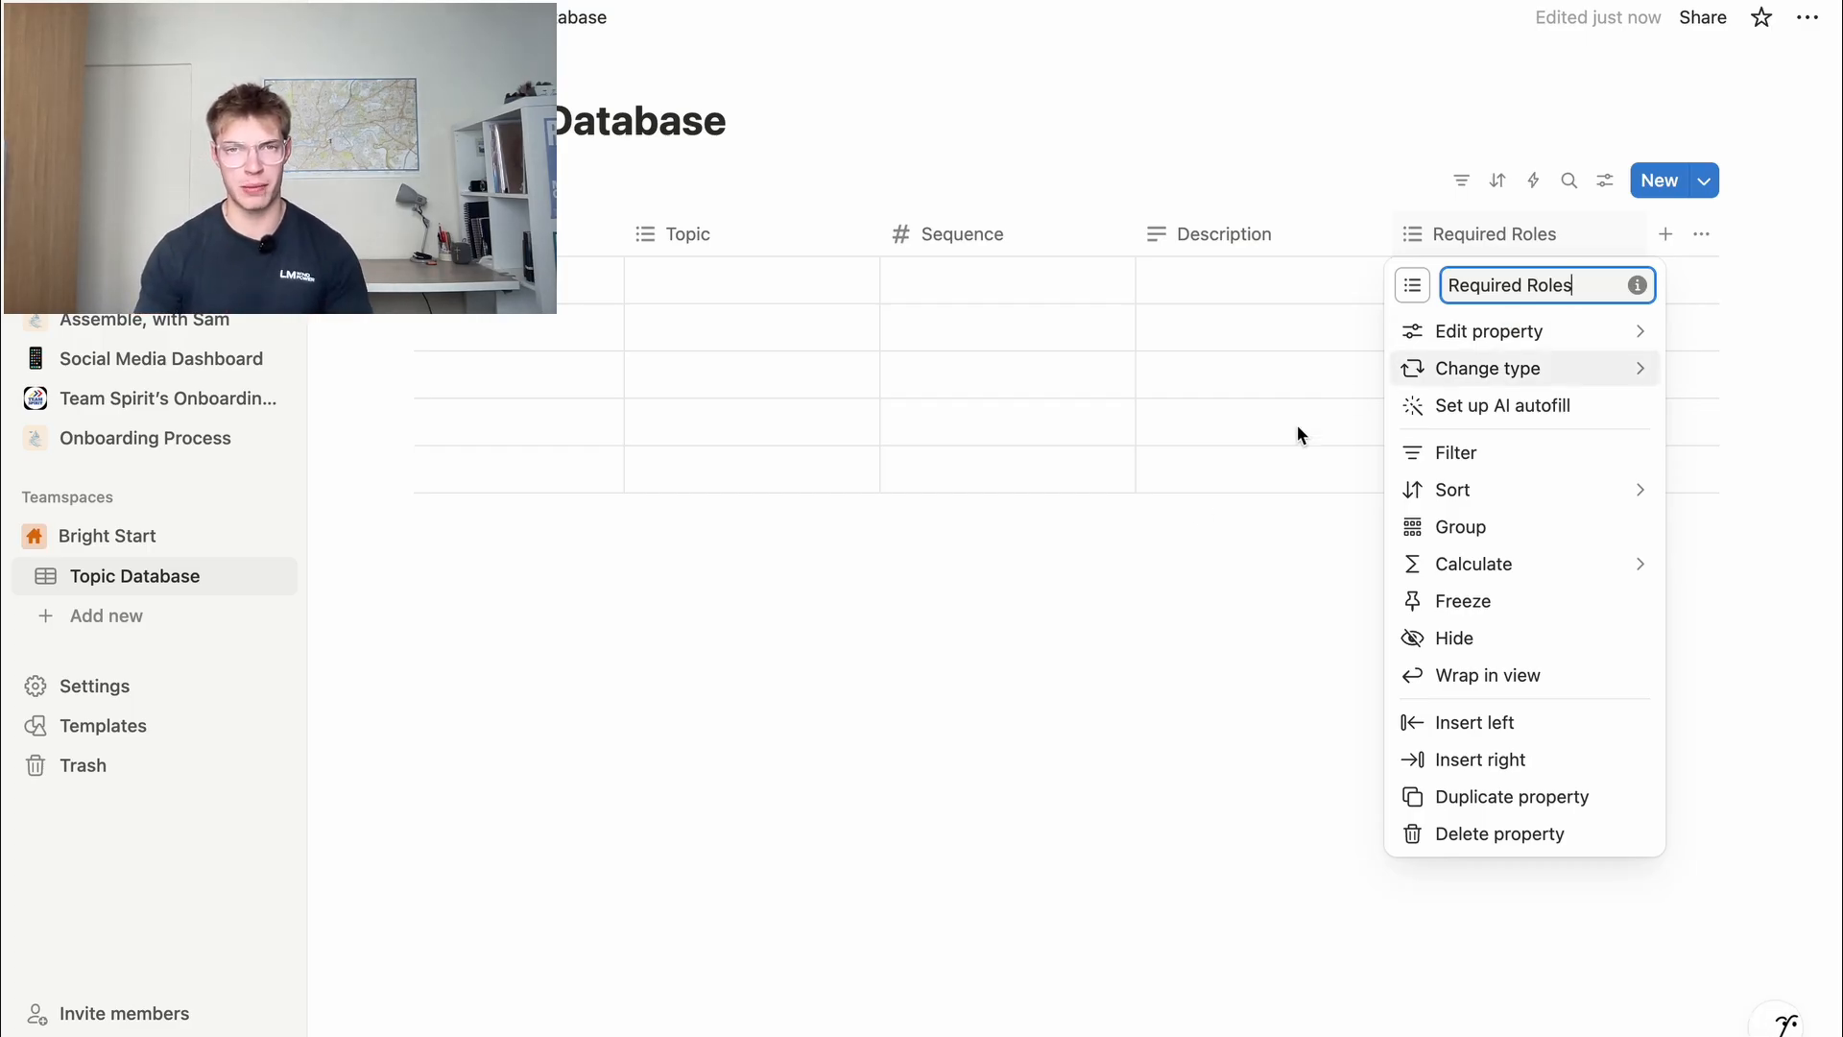
click(1008, 833)
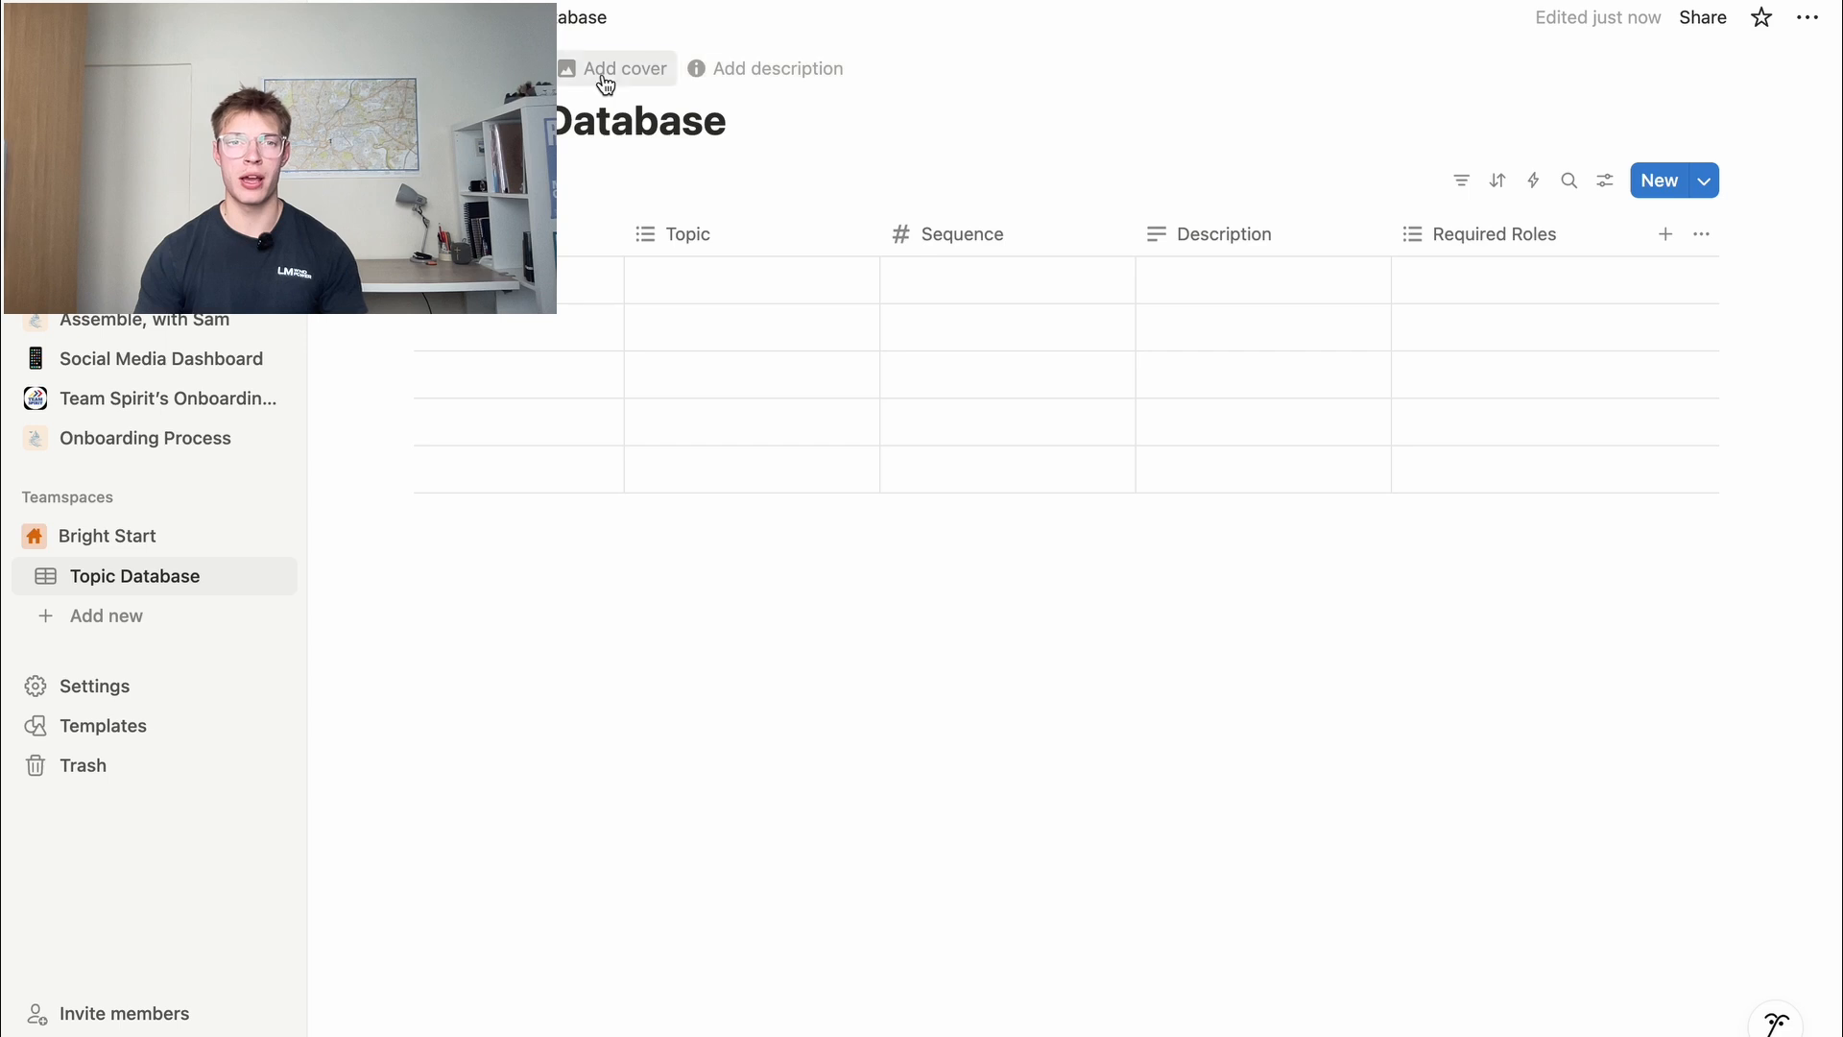
Add a page icon to the Topic Database and narrow its Topic column
click(495, 69)
click(457, 121)
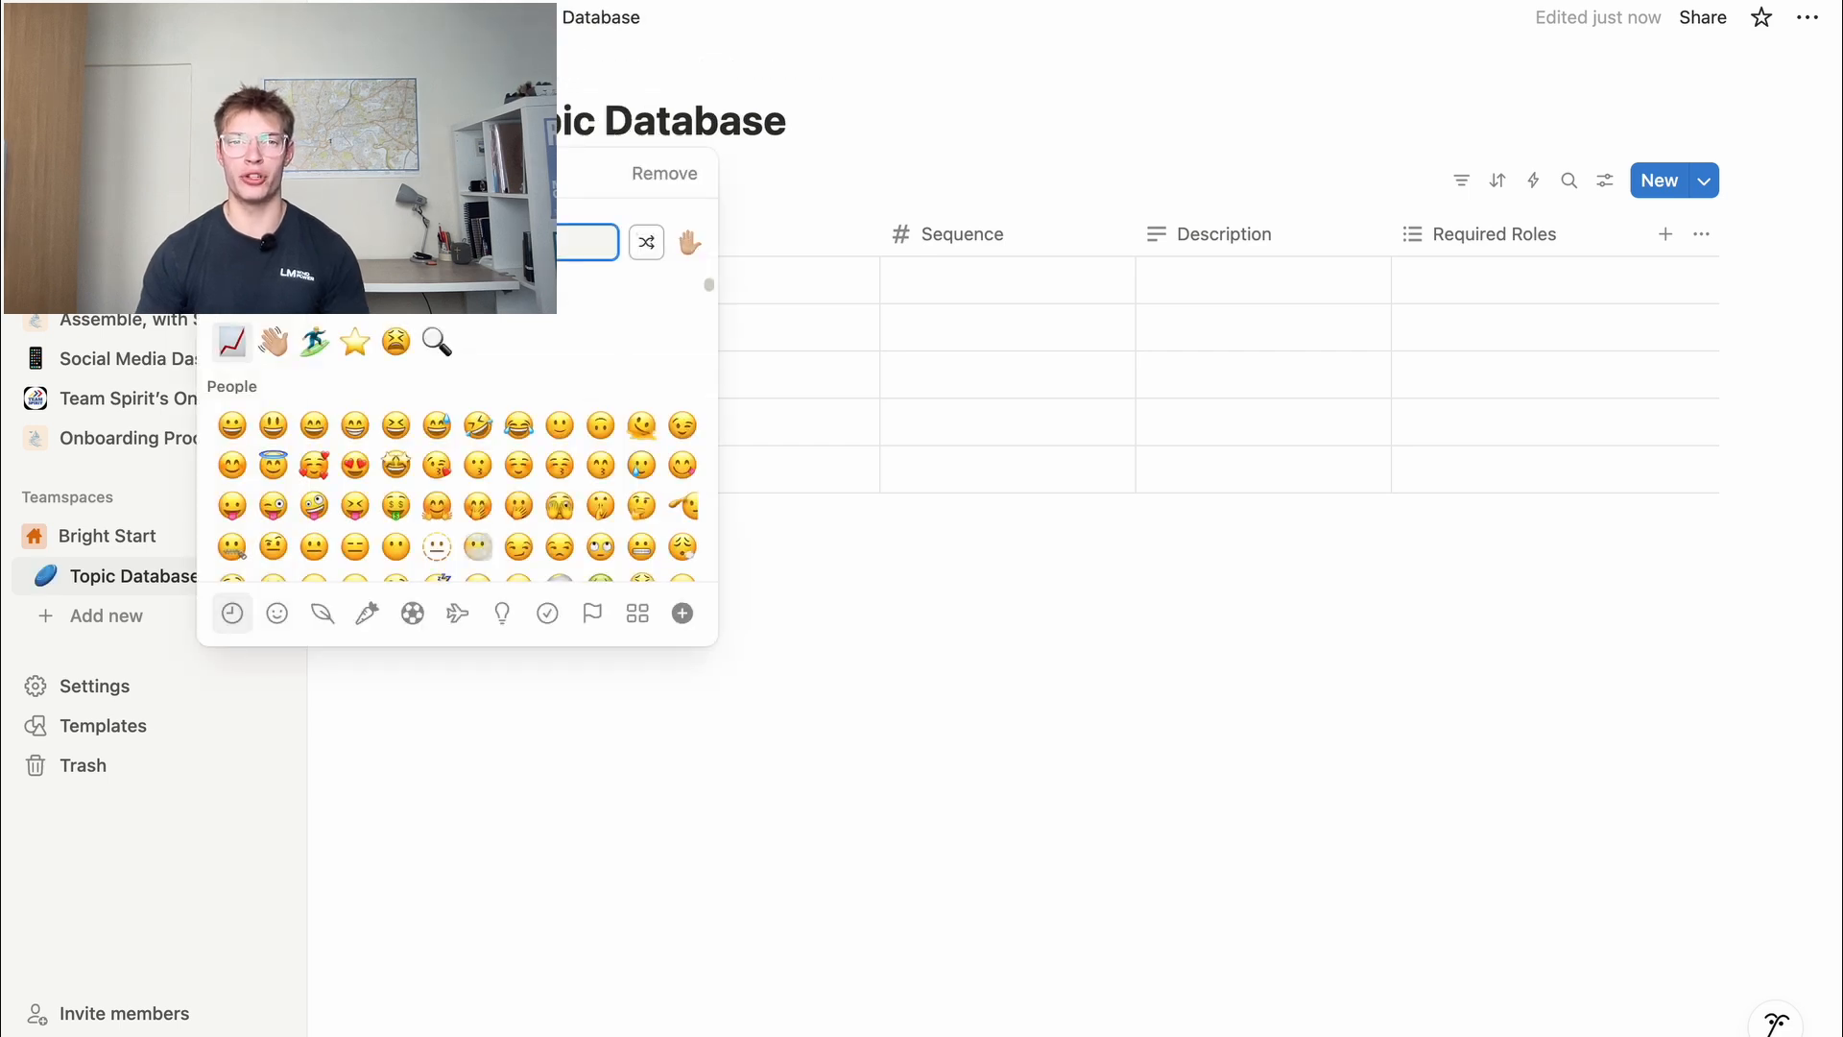
click(996, 72)
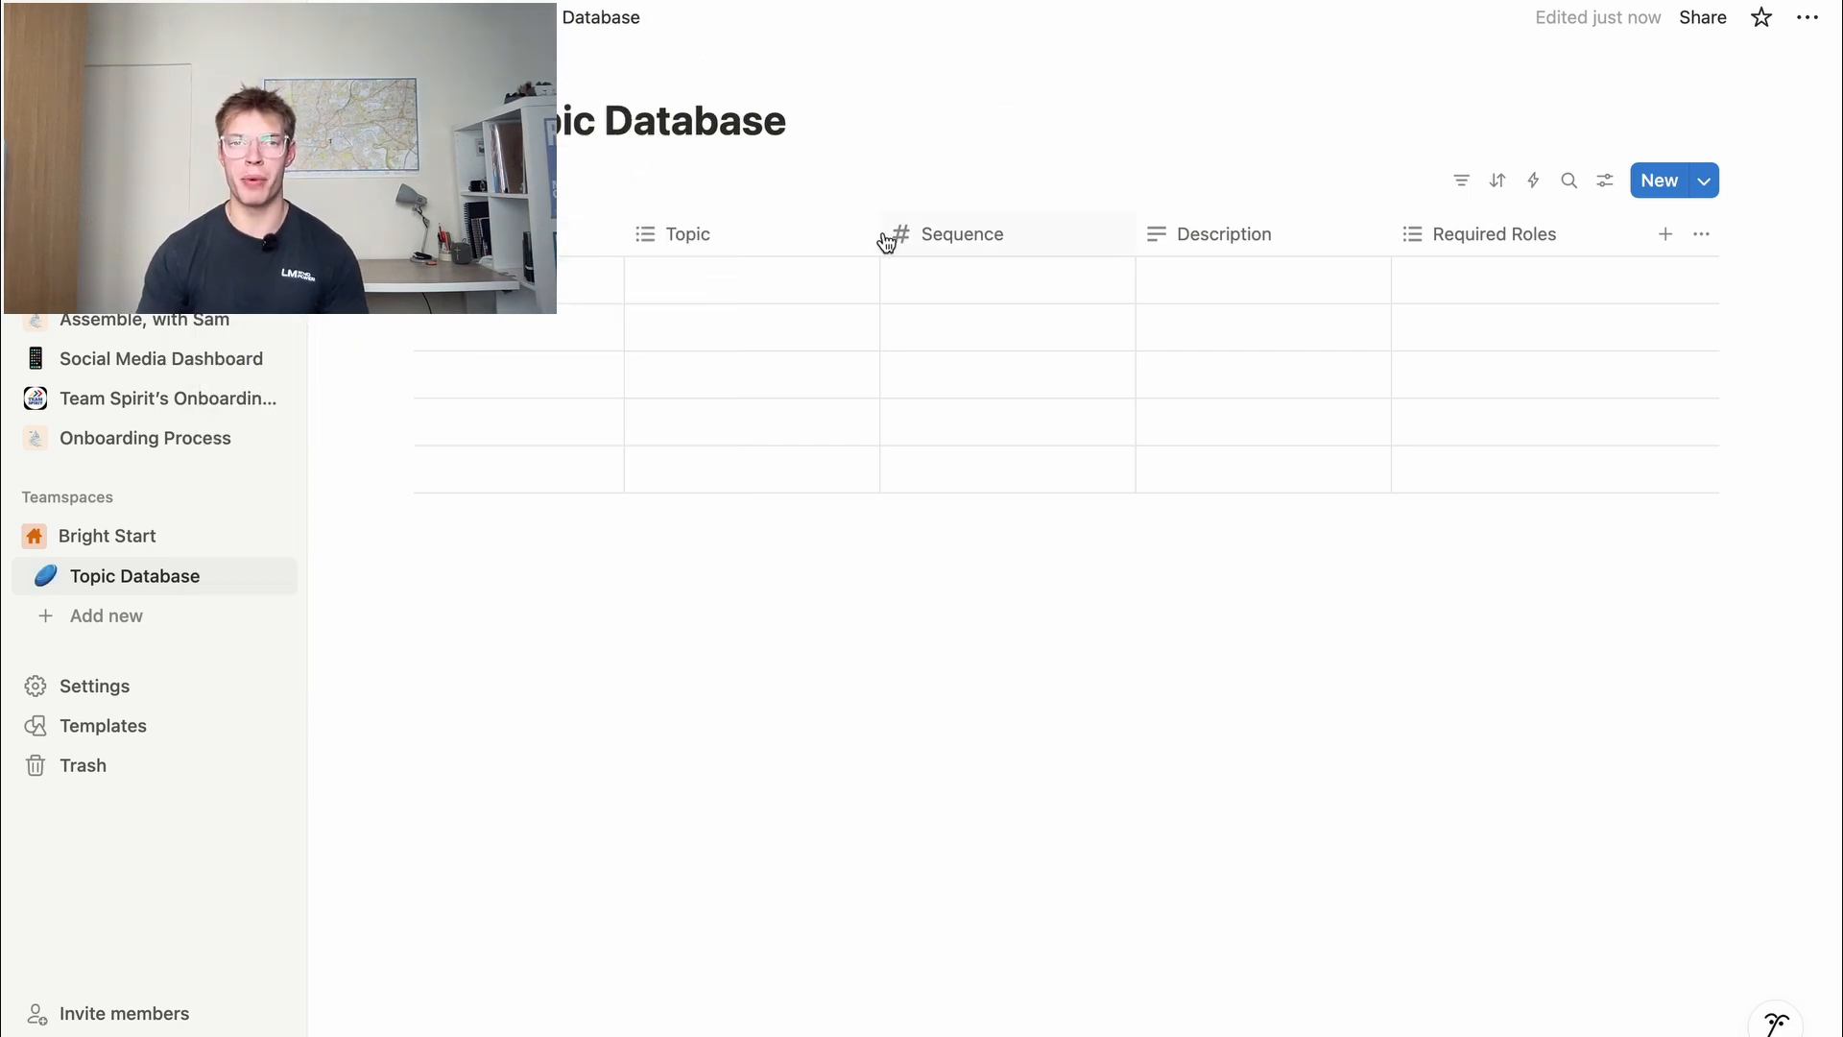
drag(880, 240, 844, 251)
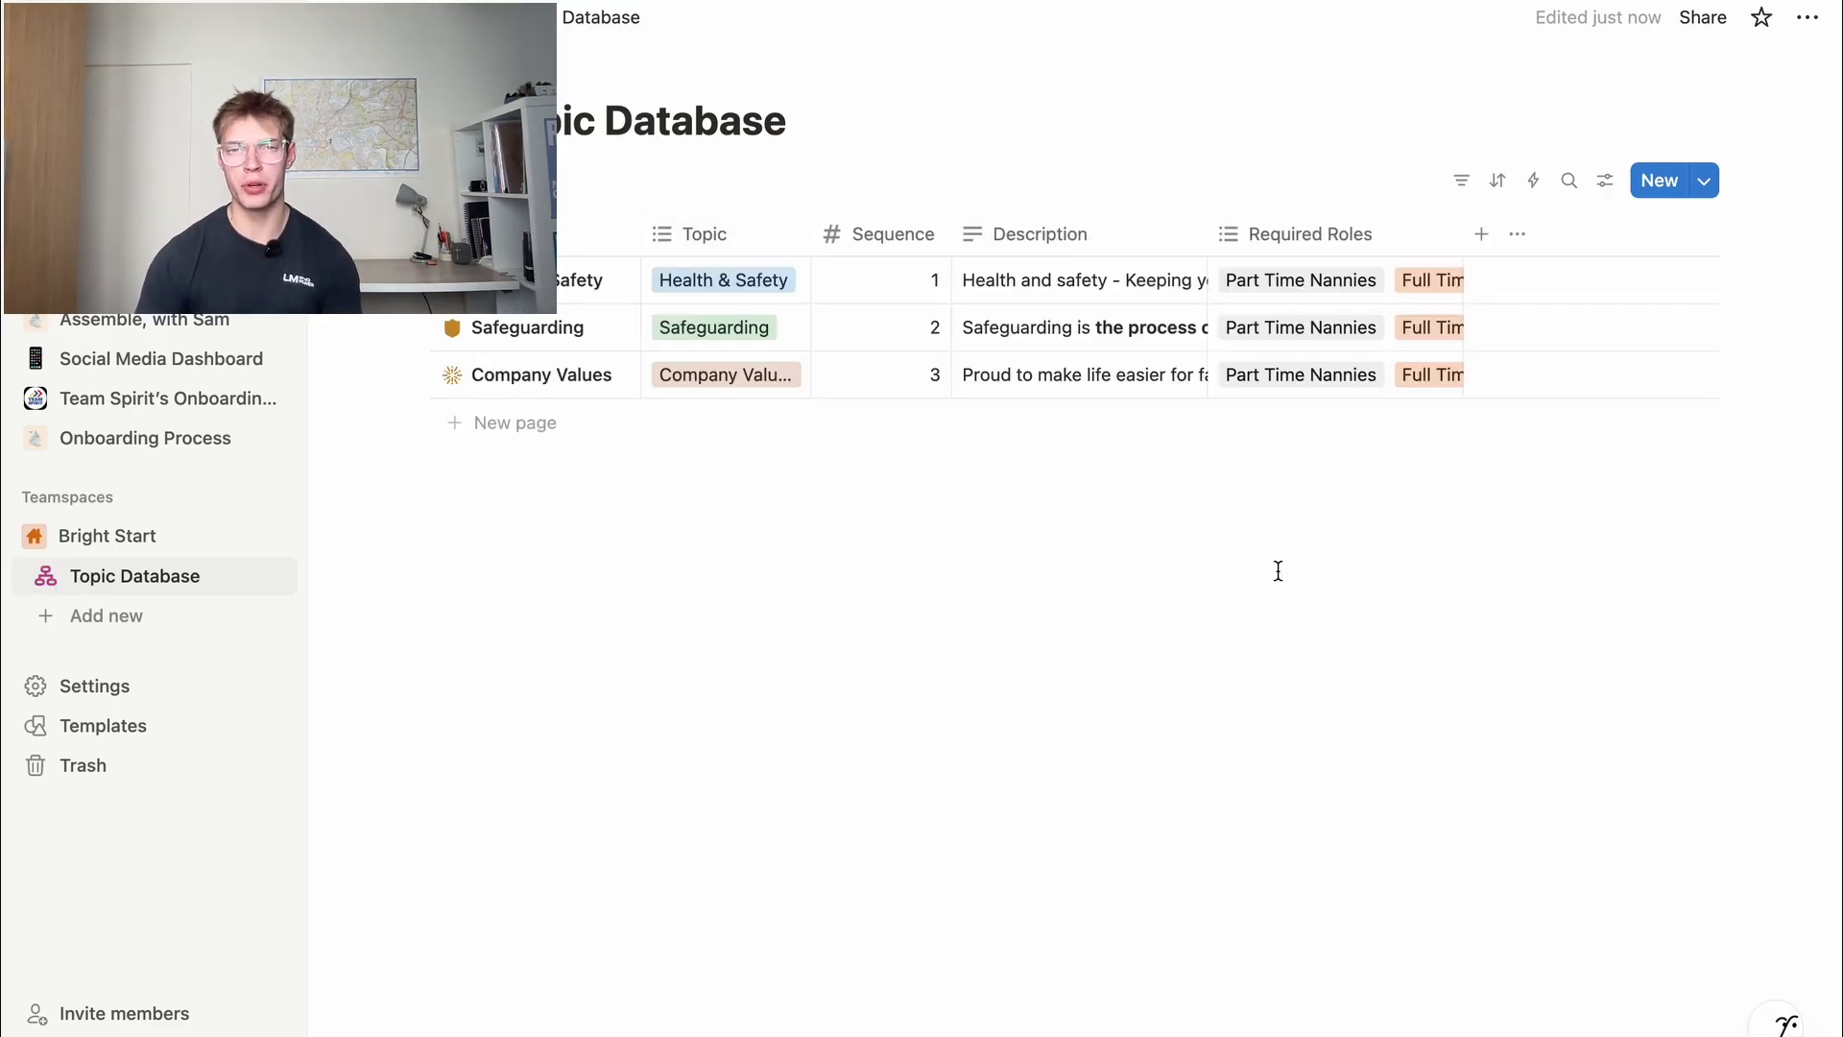
Examine the Required Roles property's type options and the roles assigned to the Health & Safety topic
click(1315, 238)
mouse_move(1302, 369)
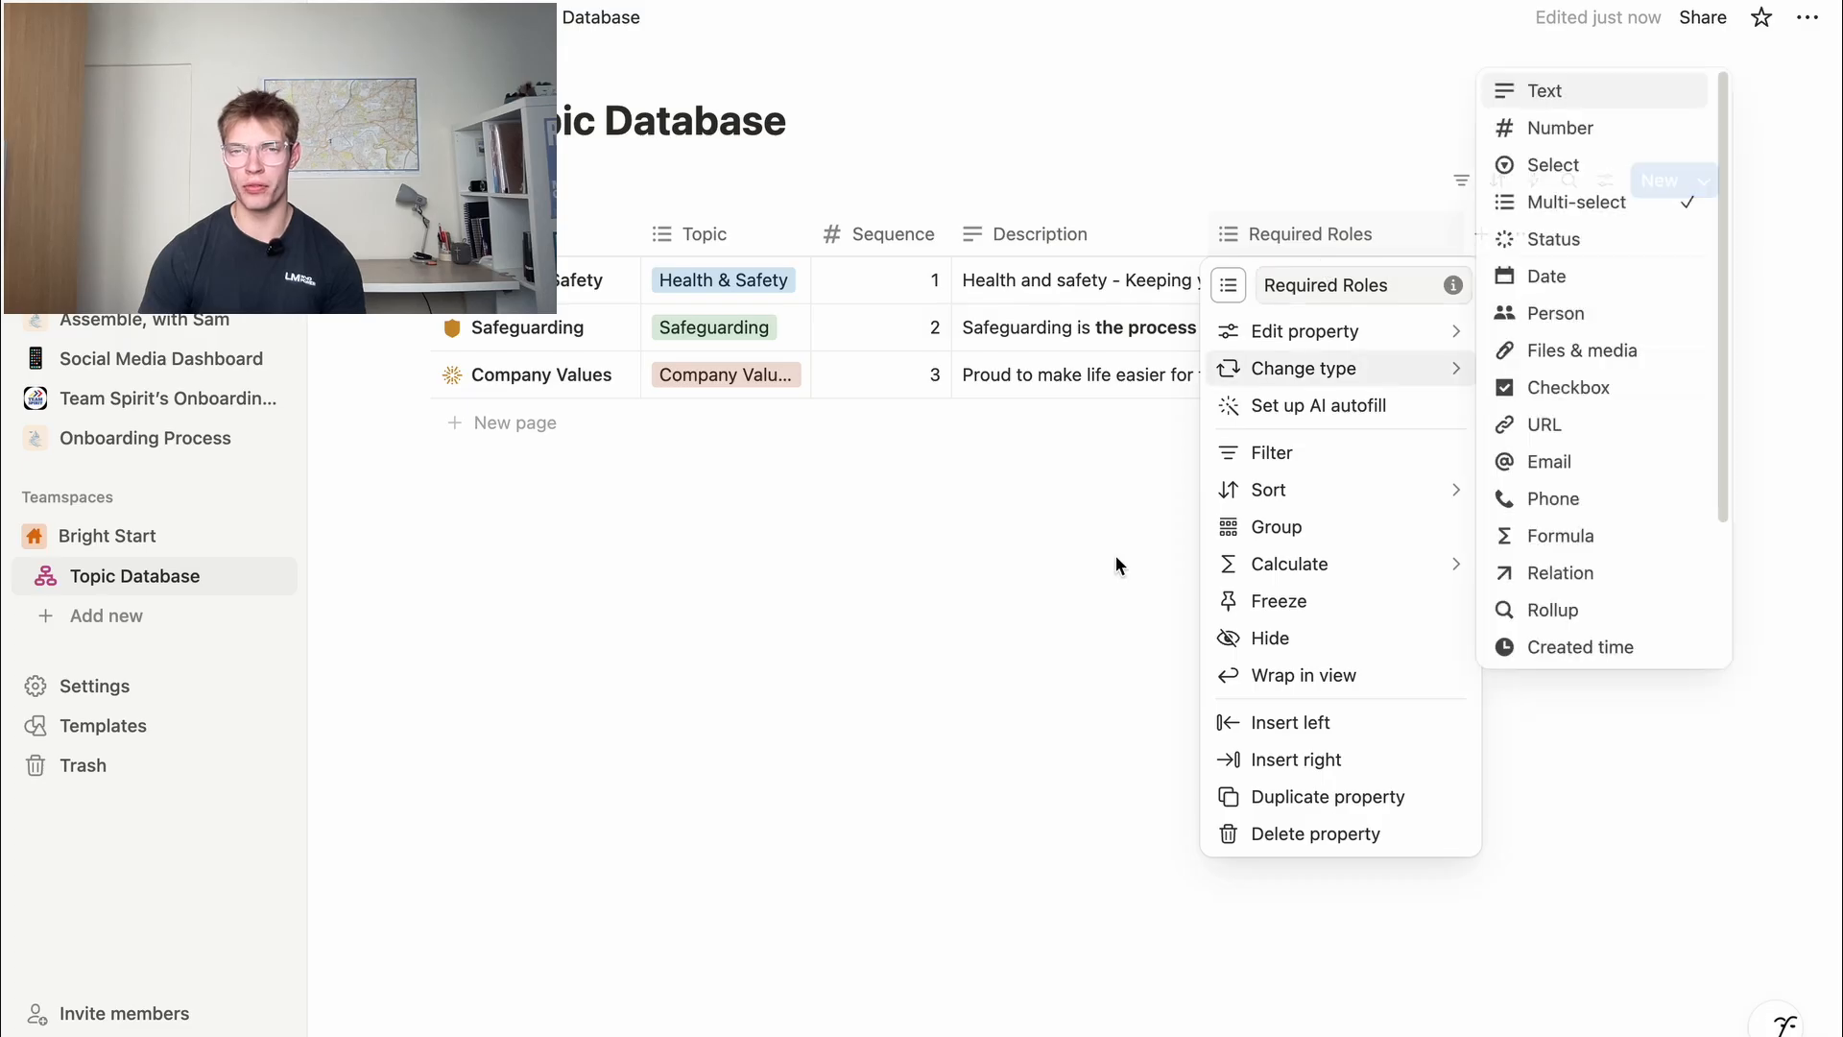
click(1115, 565)
click(1284, 293)
key(Escape)
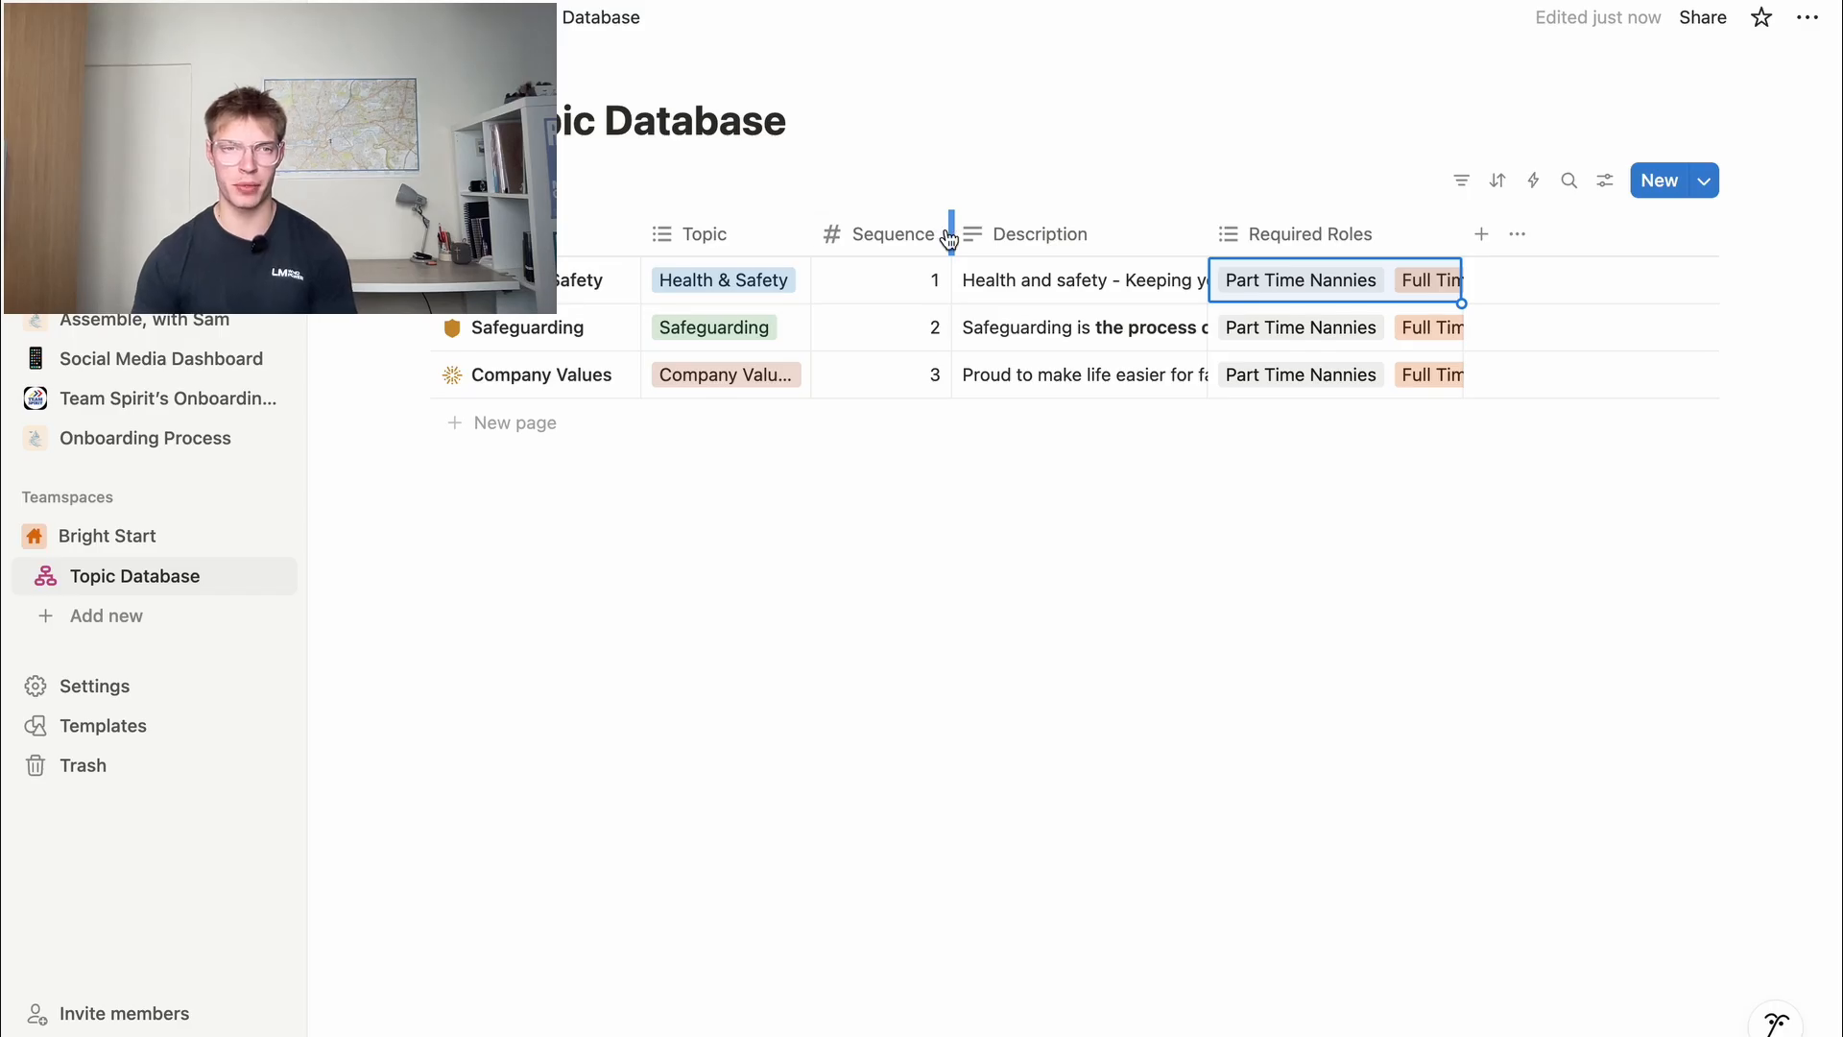
Add an empty database to the Bright Start teamspace and title it Roles Database
click(98, 620)
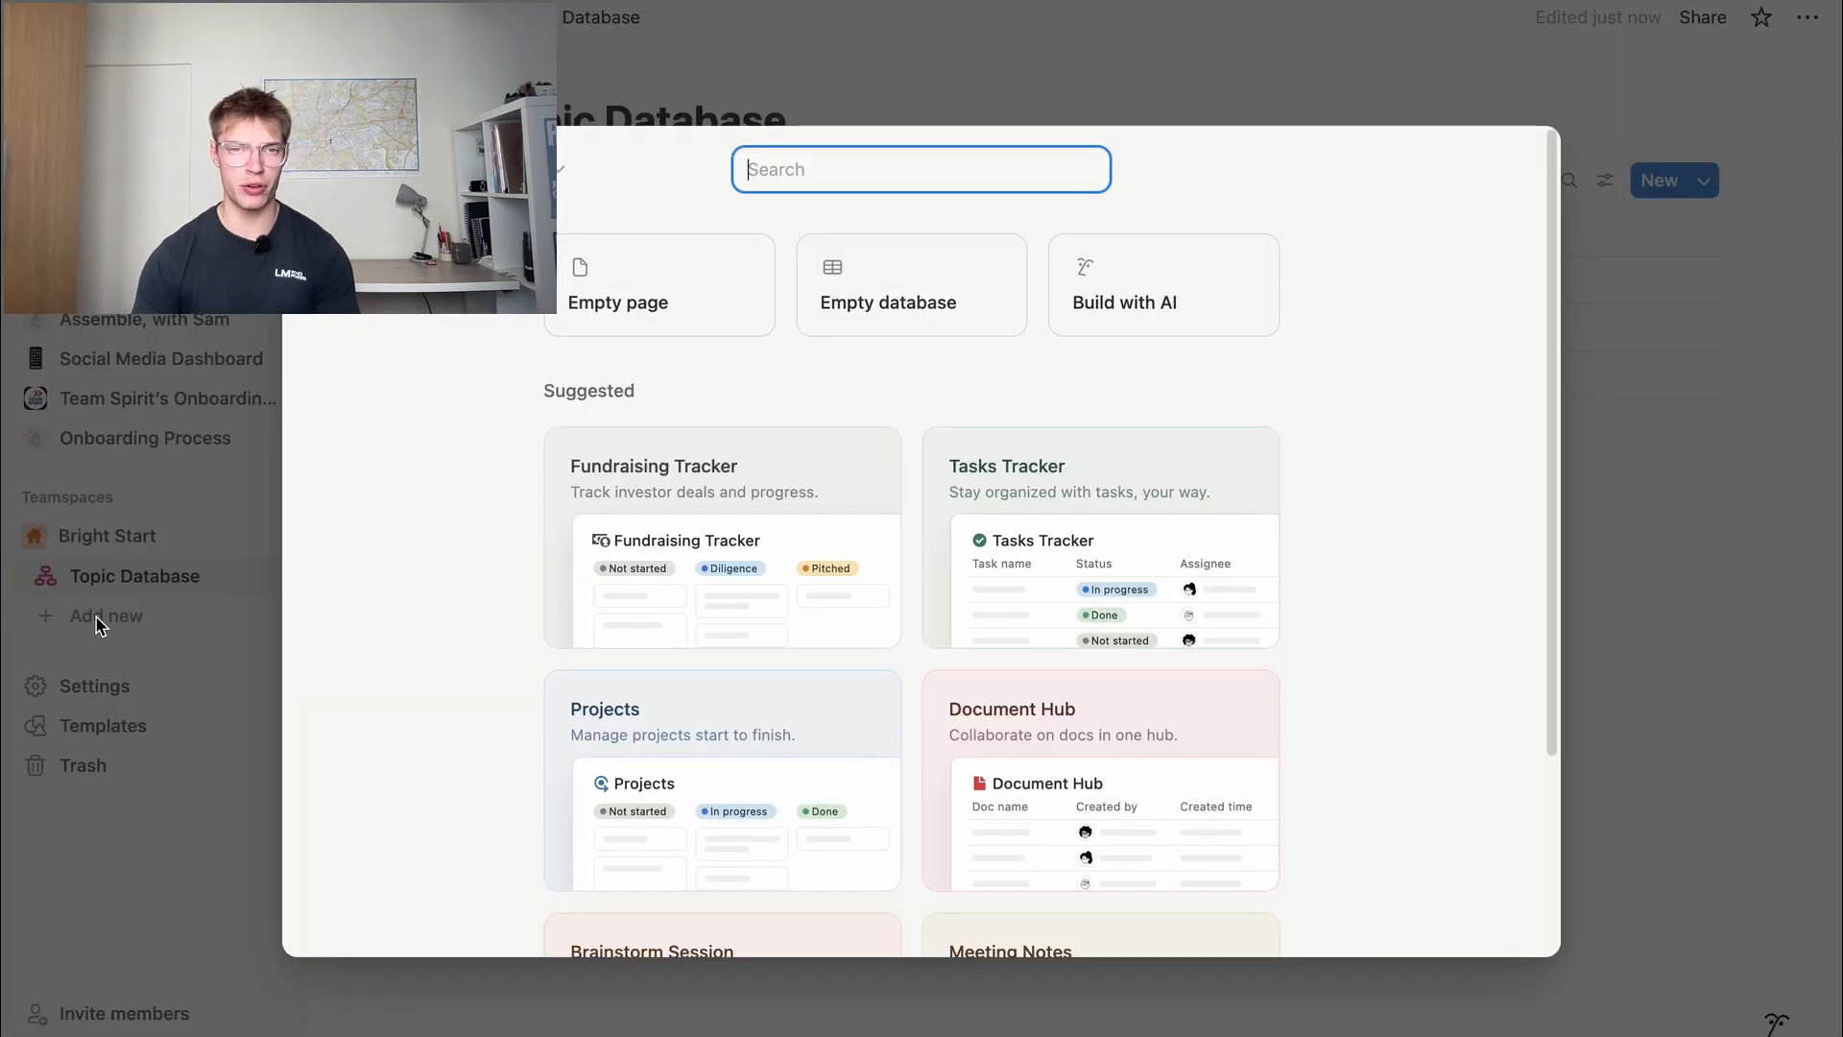
click(855, 325)
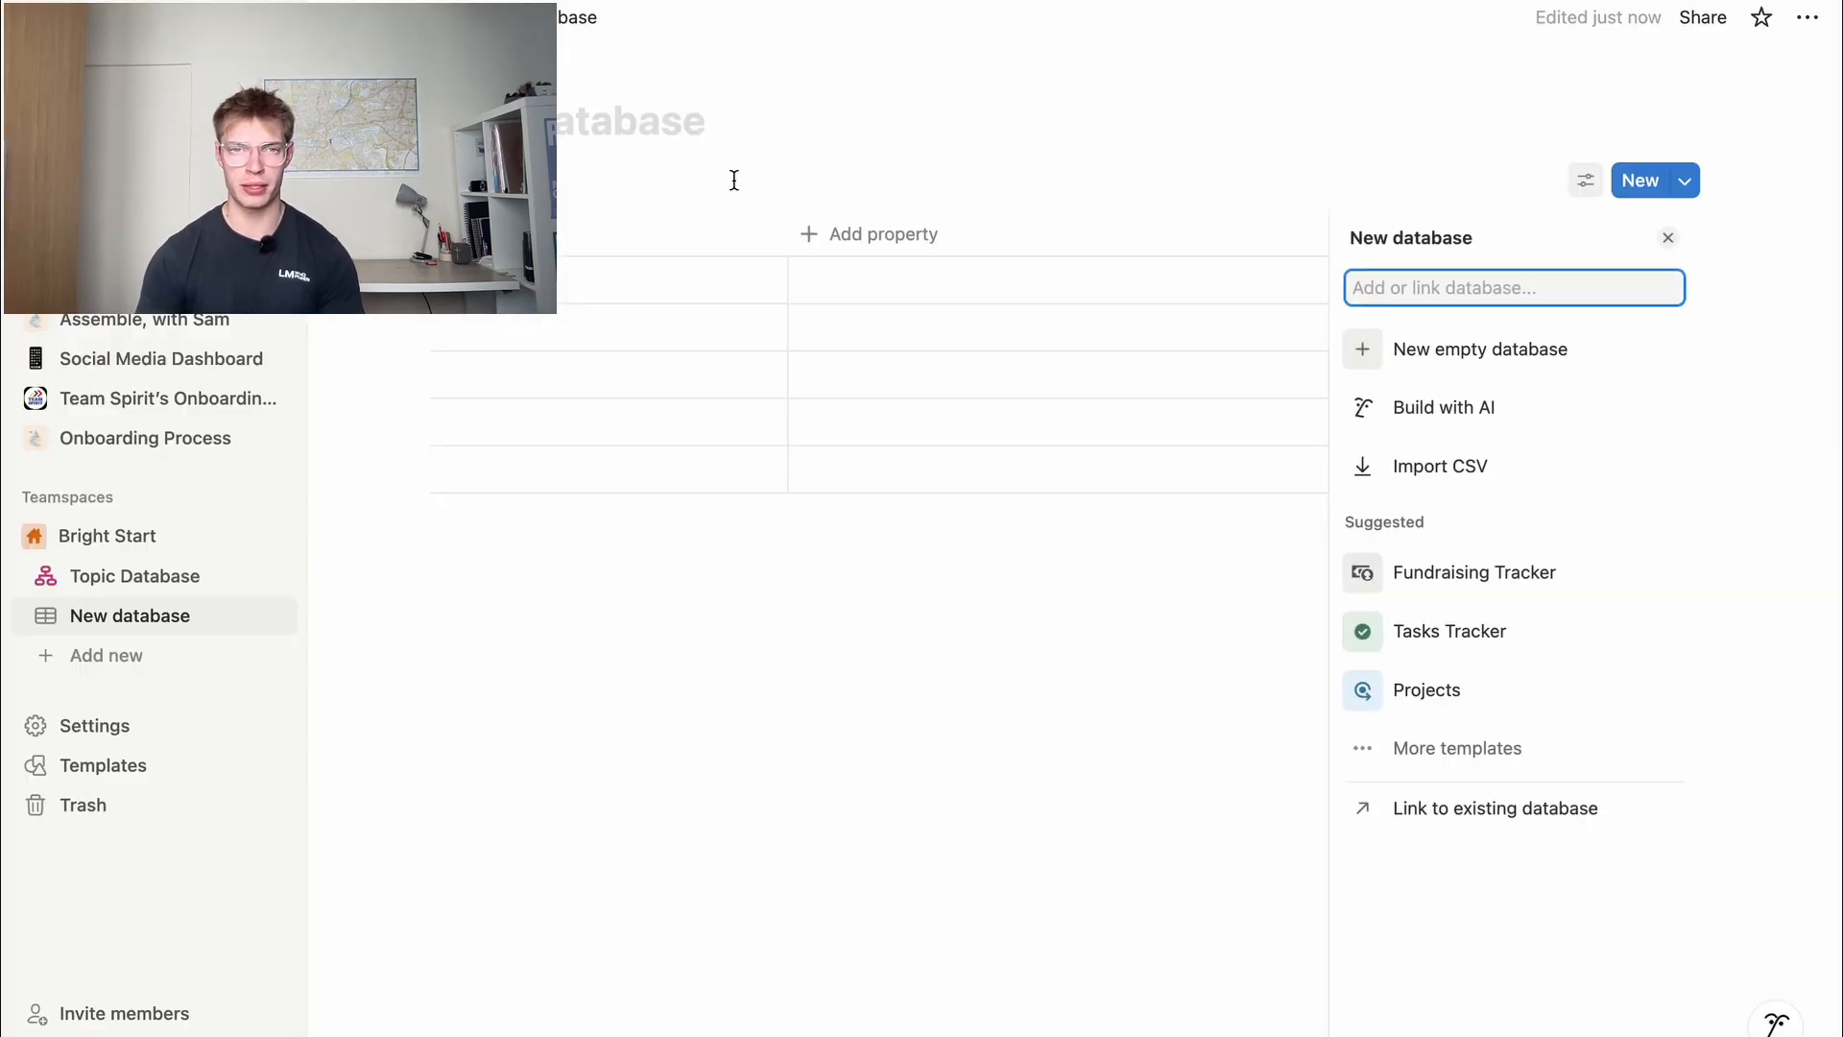
click(715, 142)
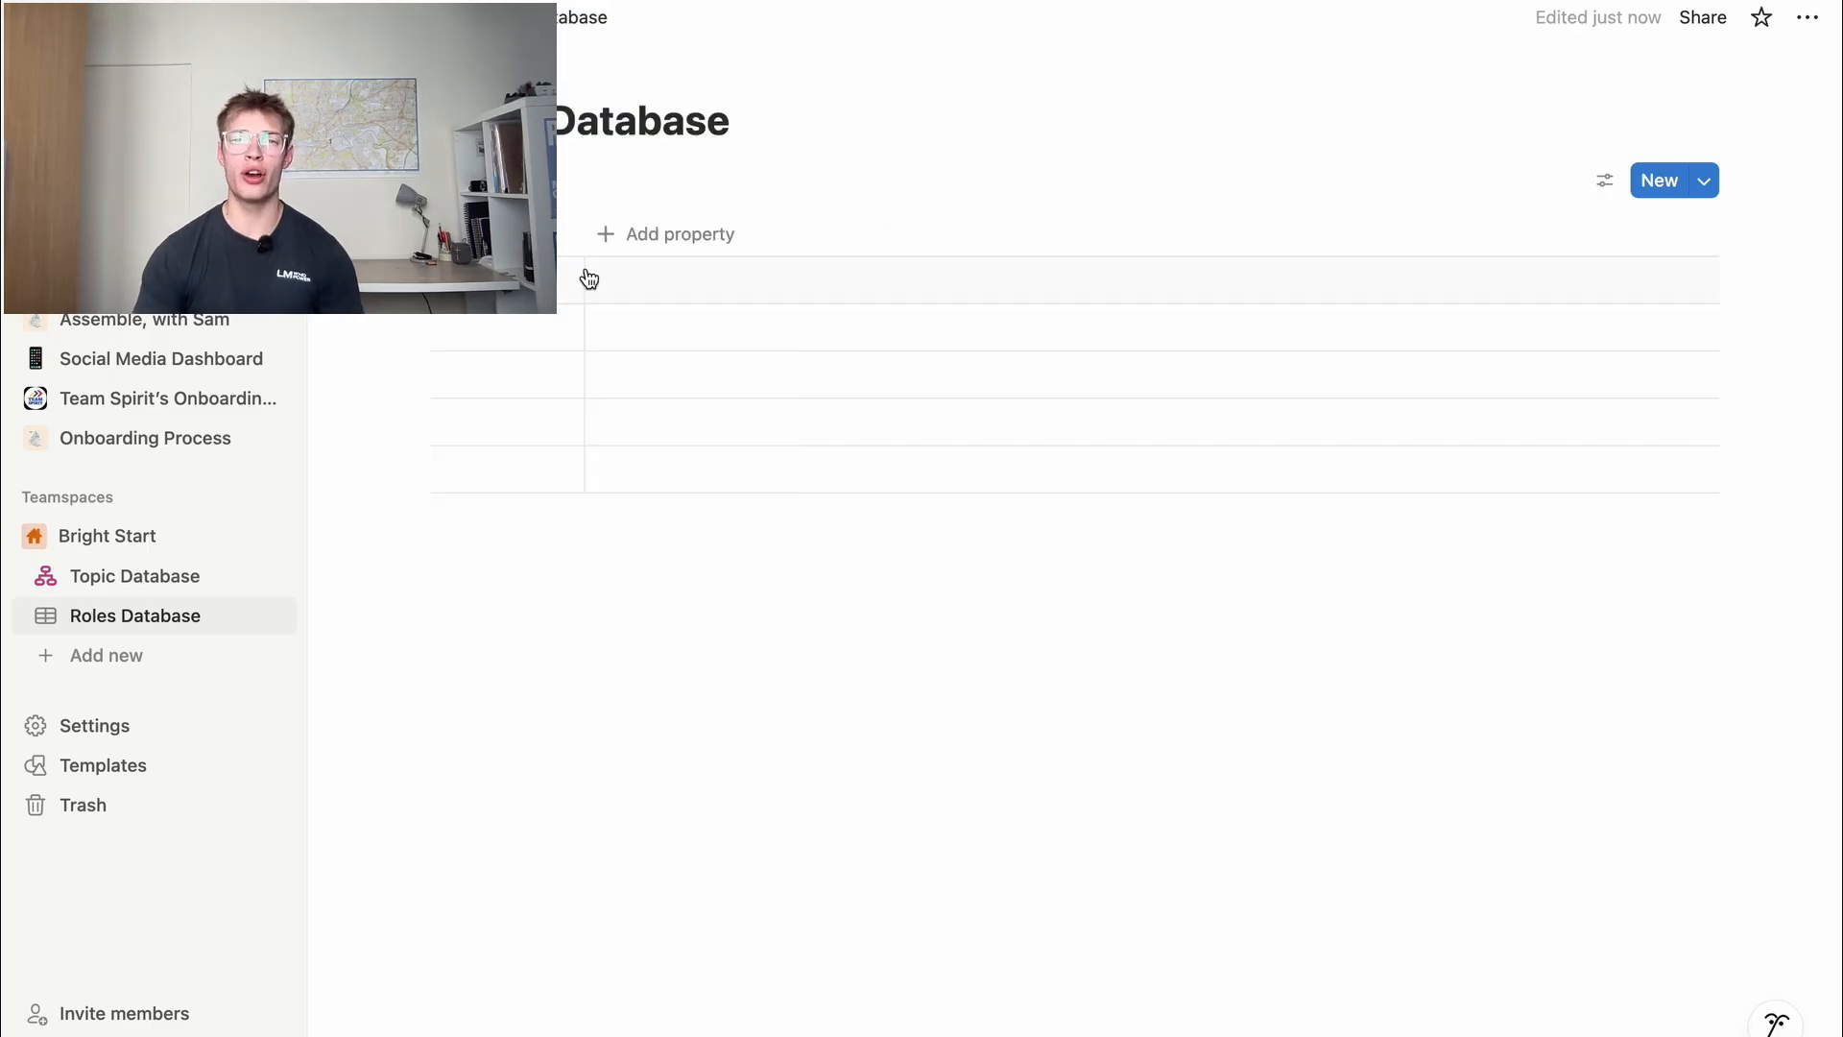
Add the suggested Description property and a Person property to the Roles Database
click(672, 238)
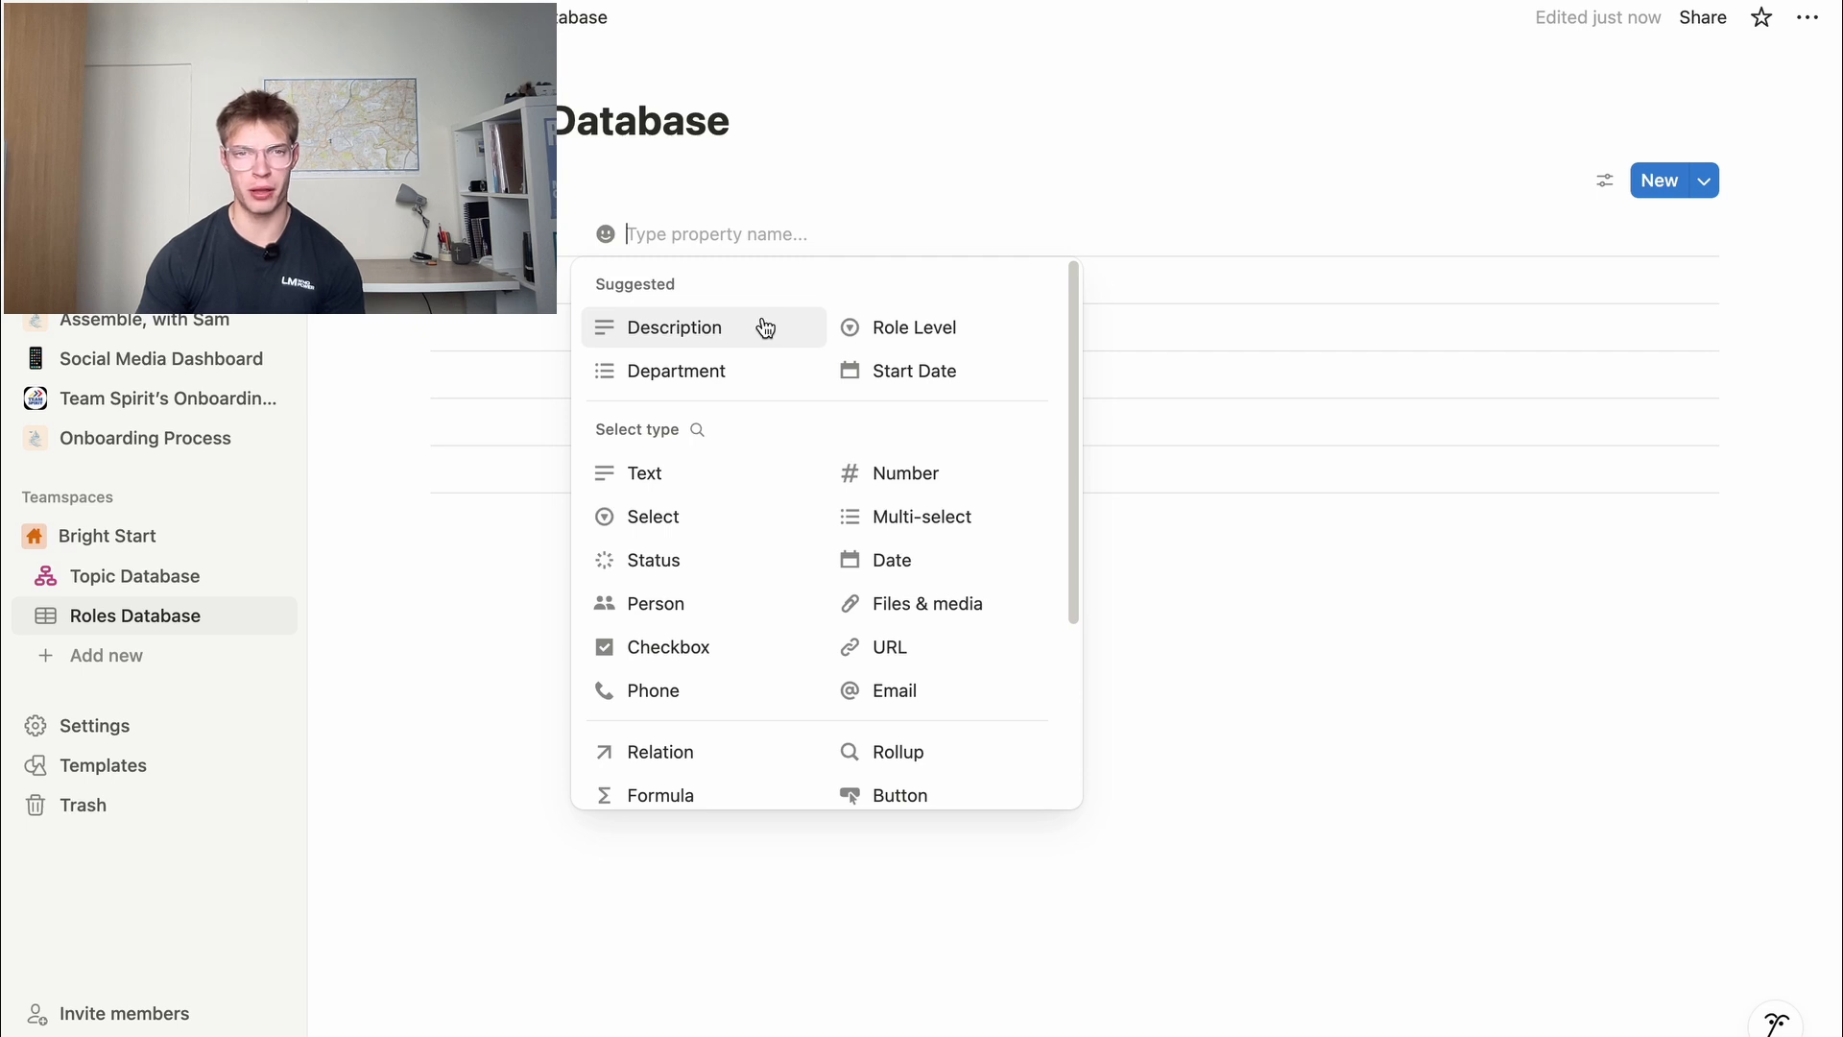
click(765, 328)
click(855, 235)
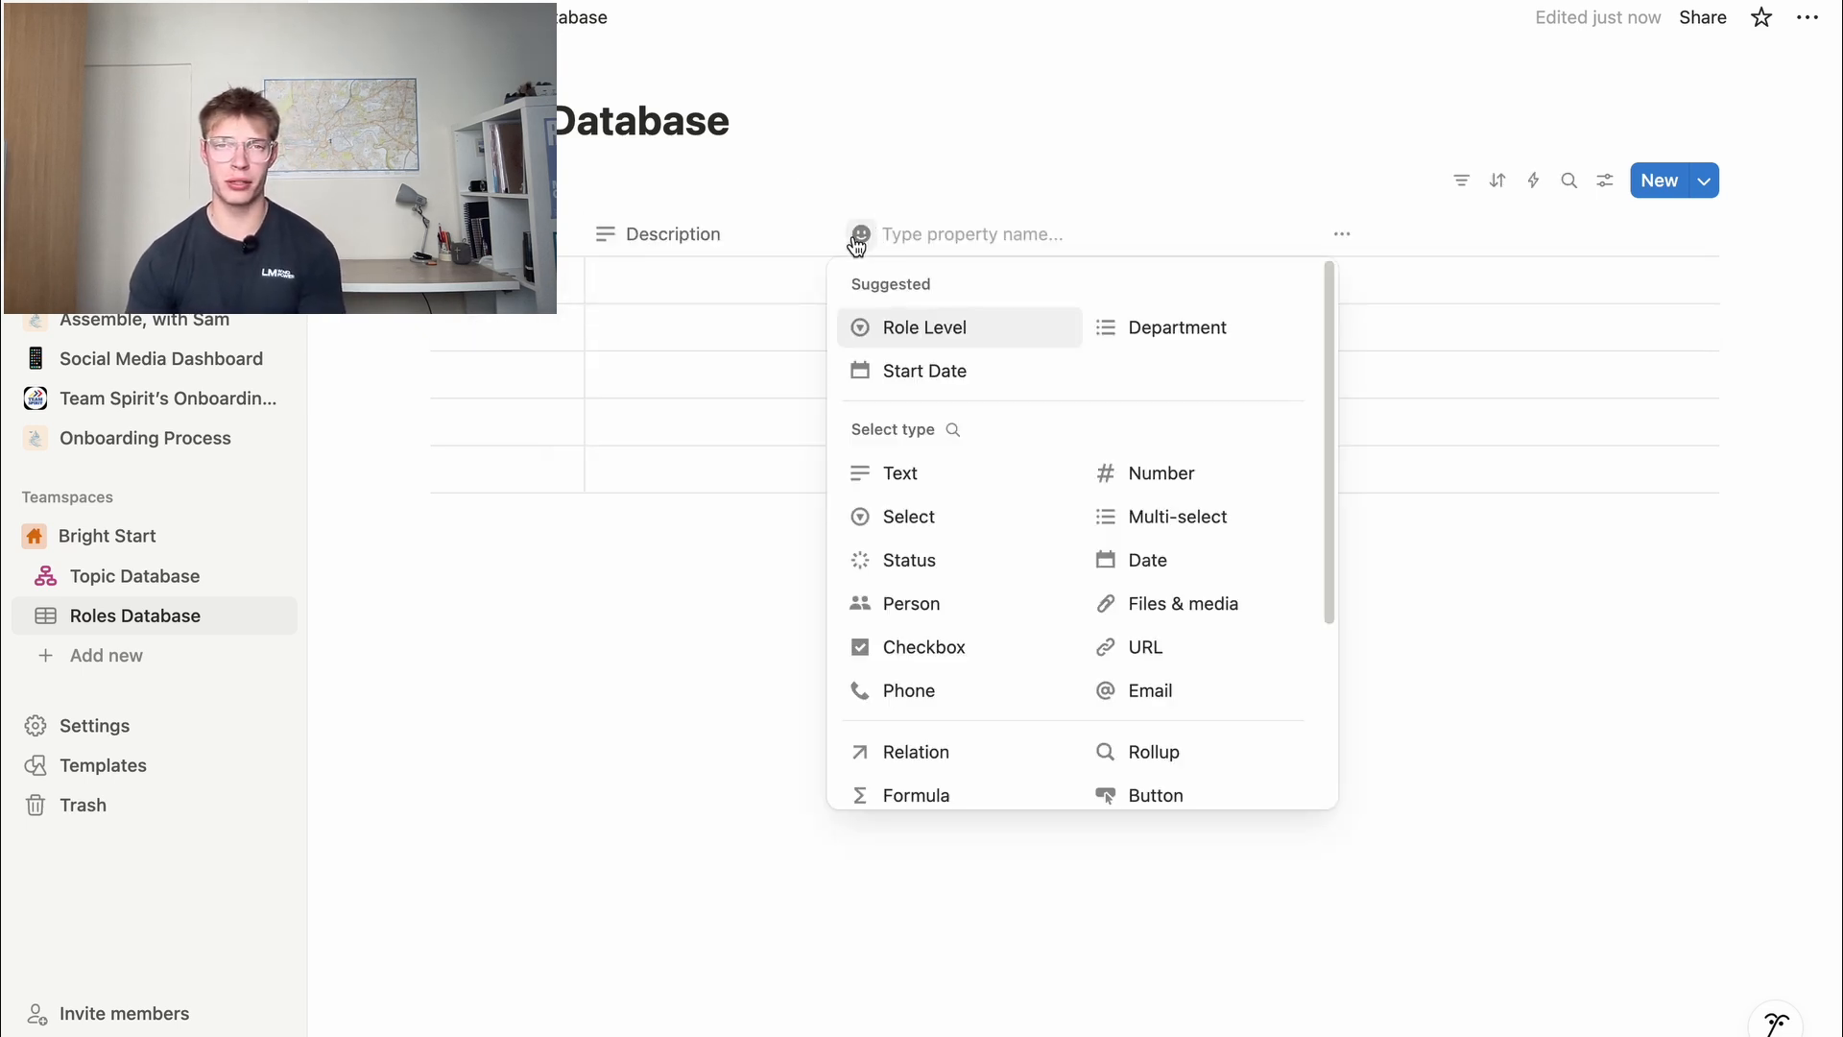
click(920, 601)
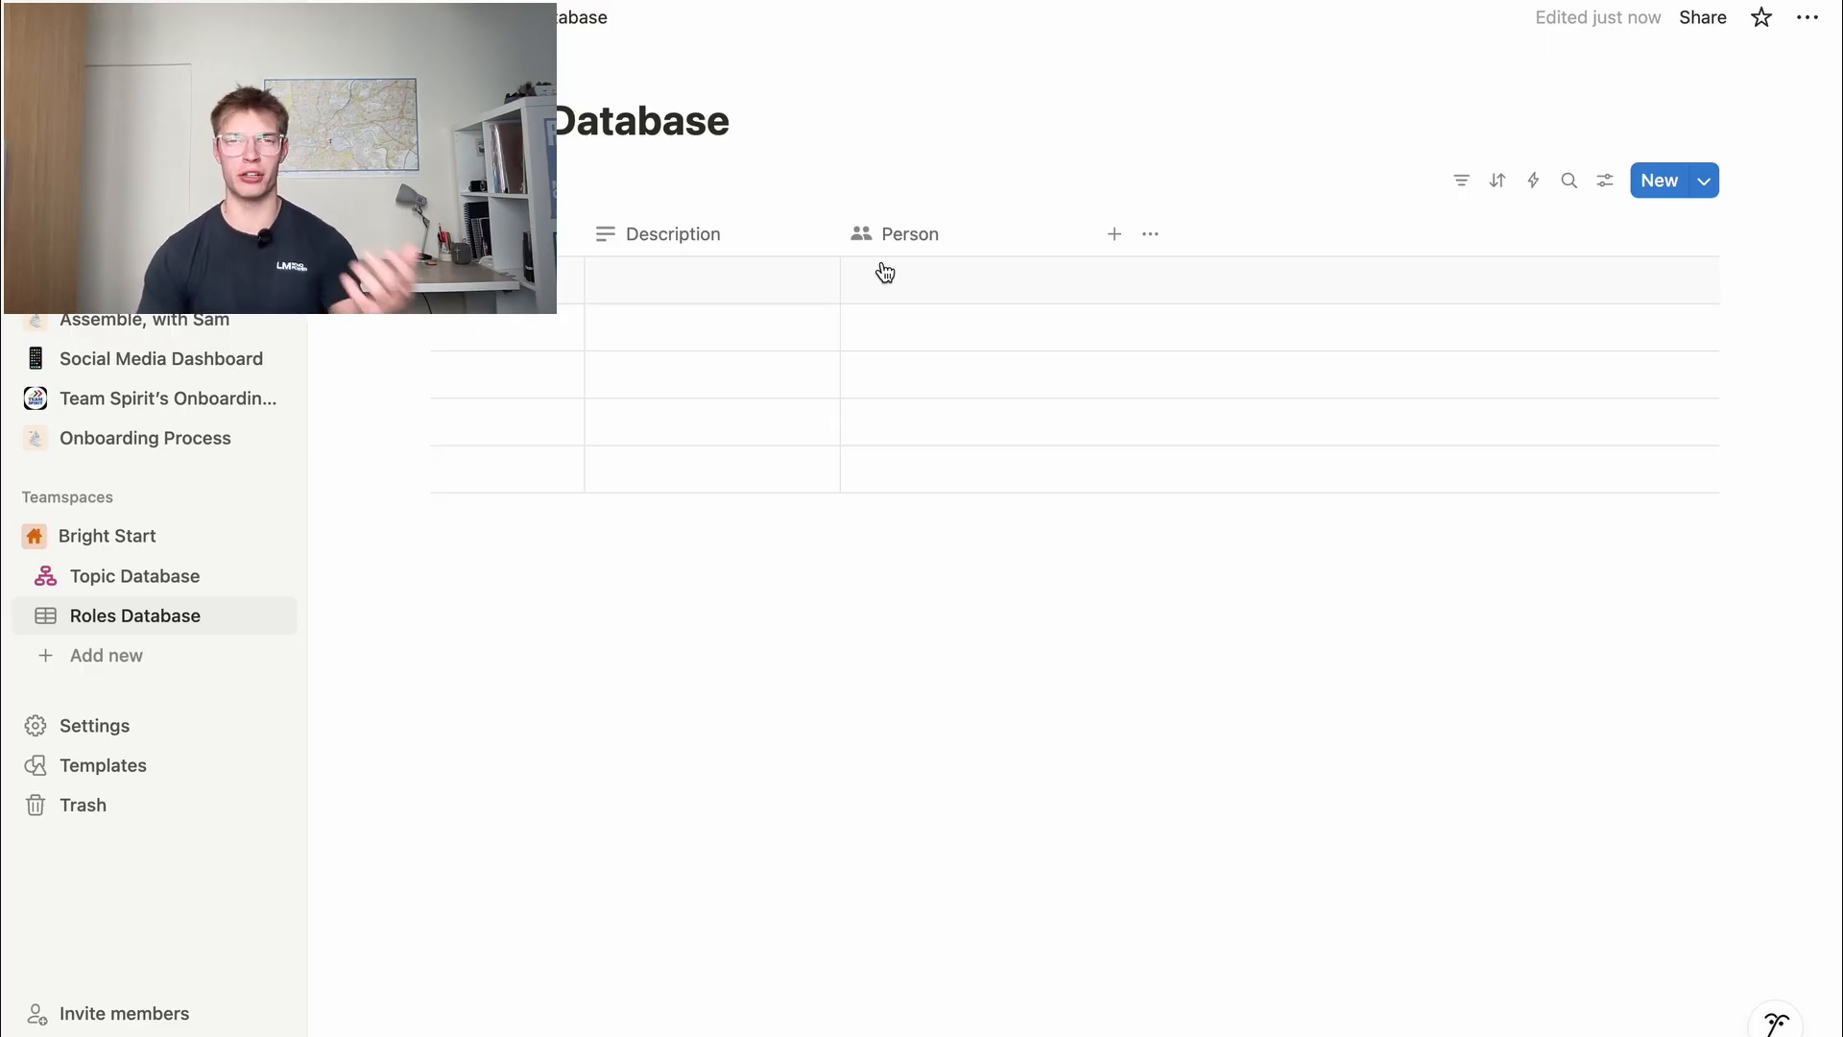
Add a one-way relation with no limit from the Roles Database to the Topic Database
click(1113, 234)
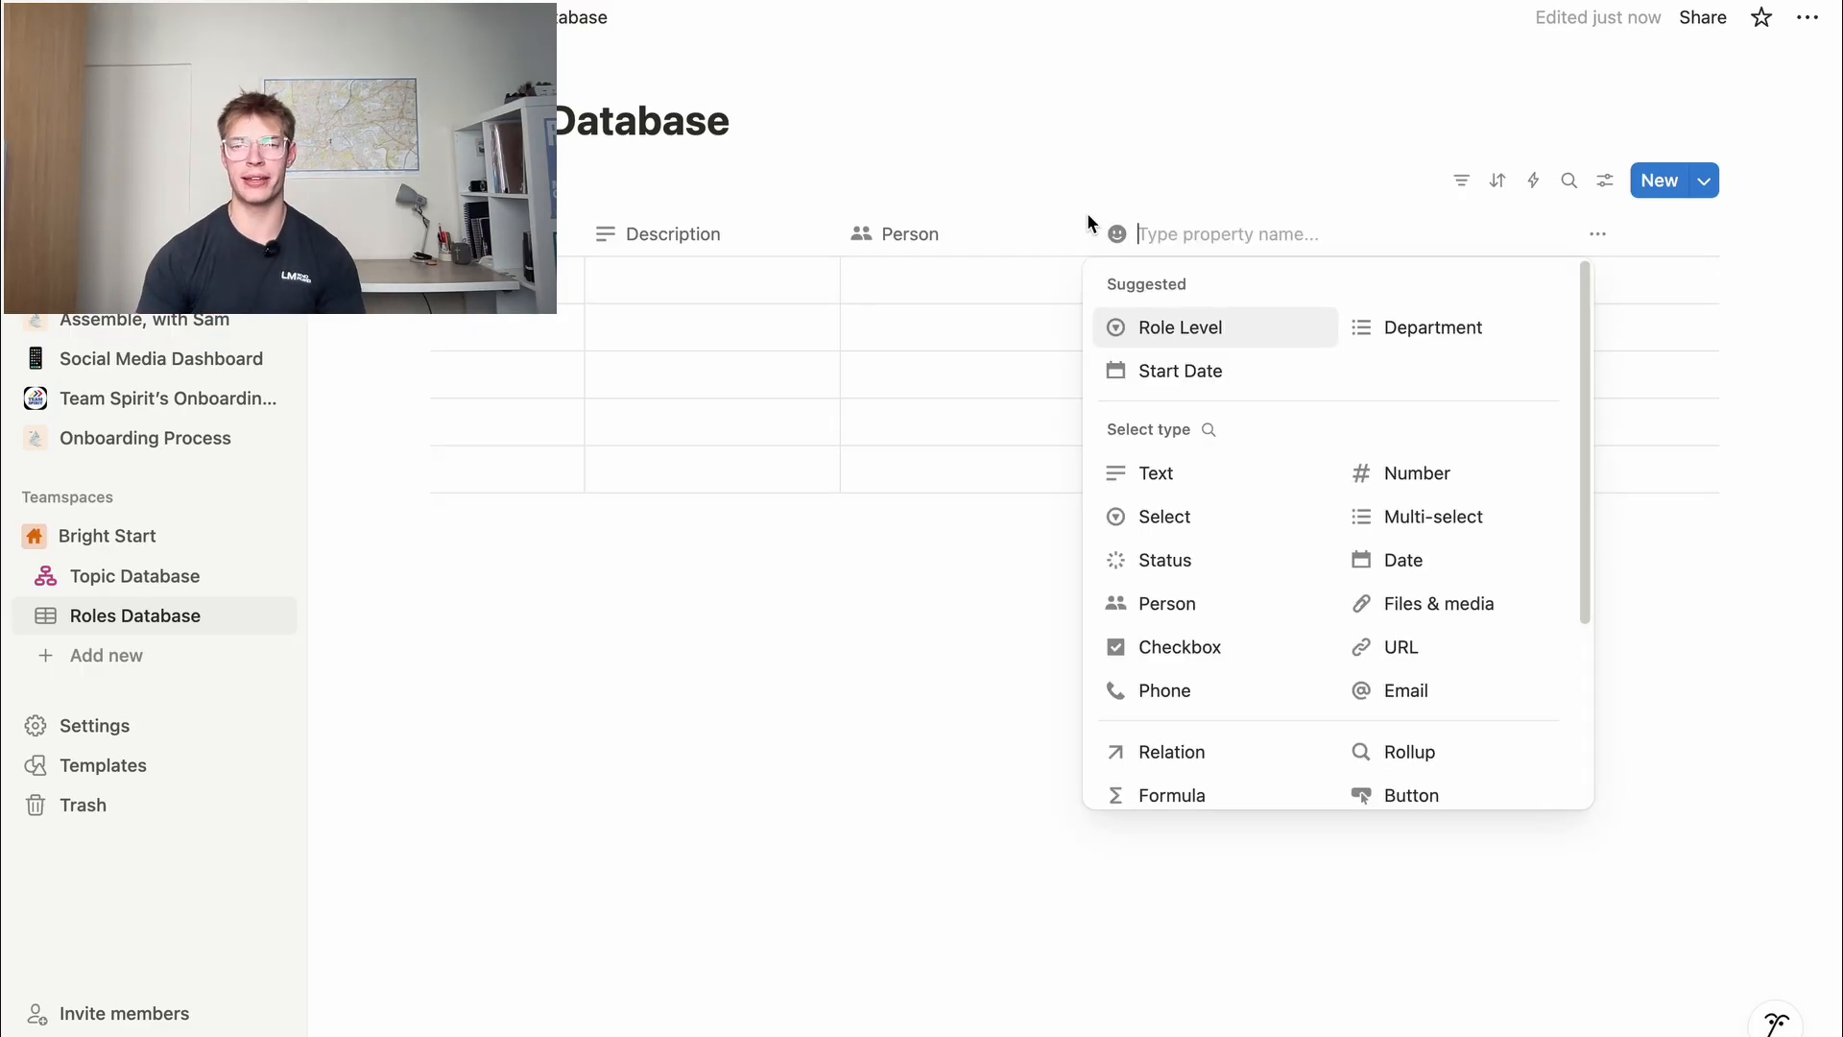
click(1213, 755)
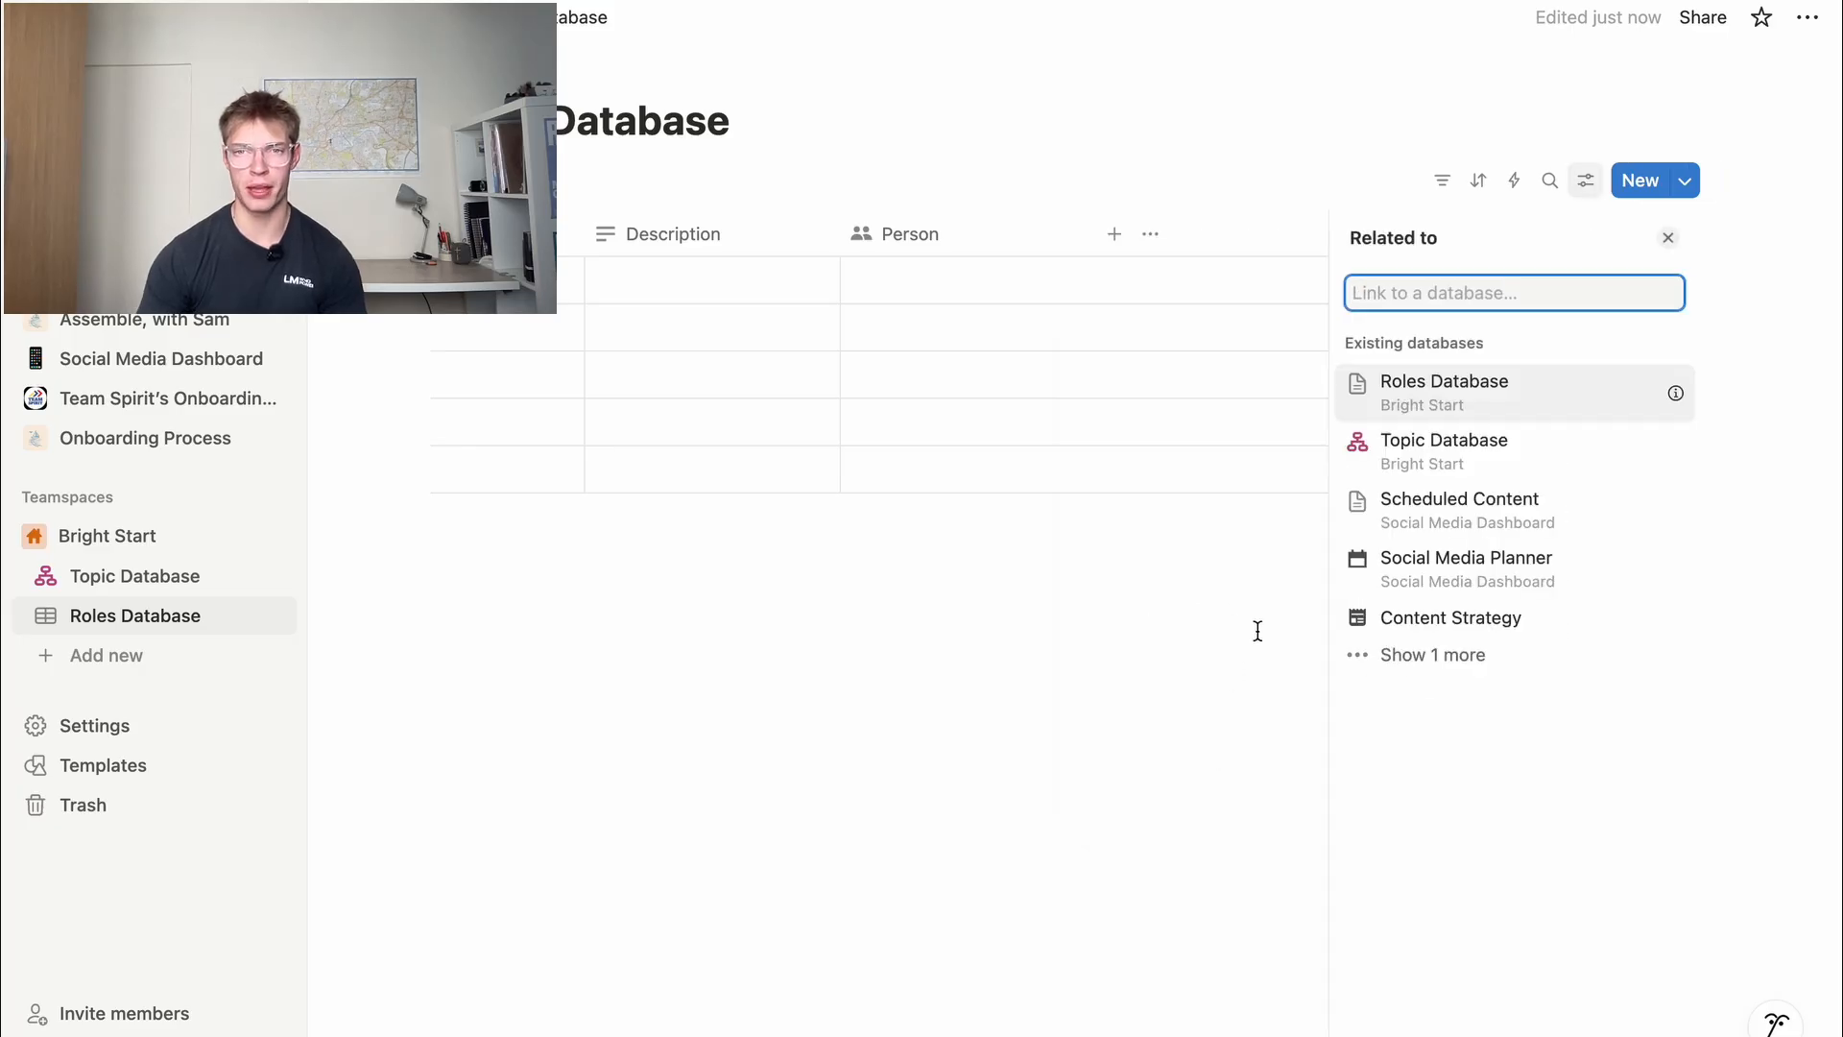
click(1429, 477)
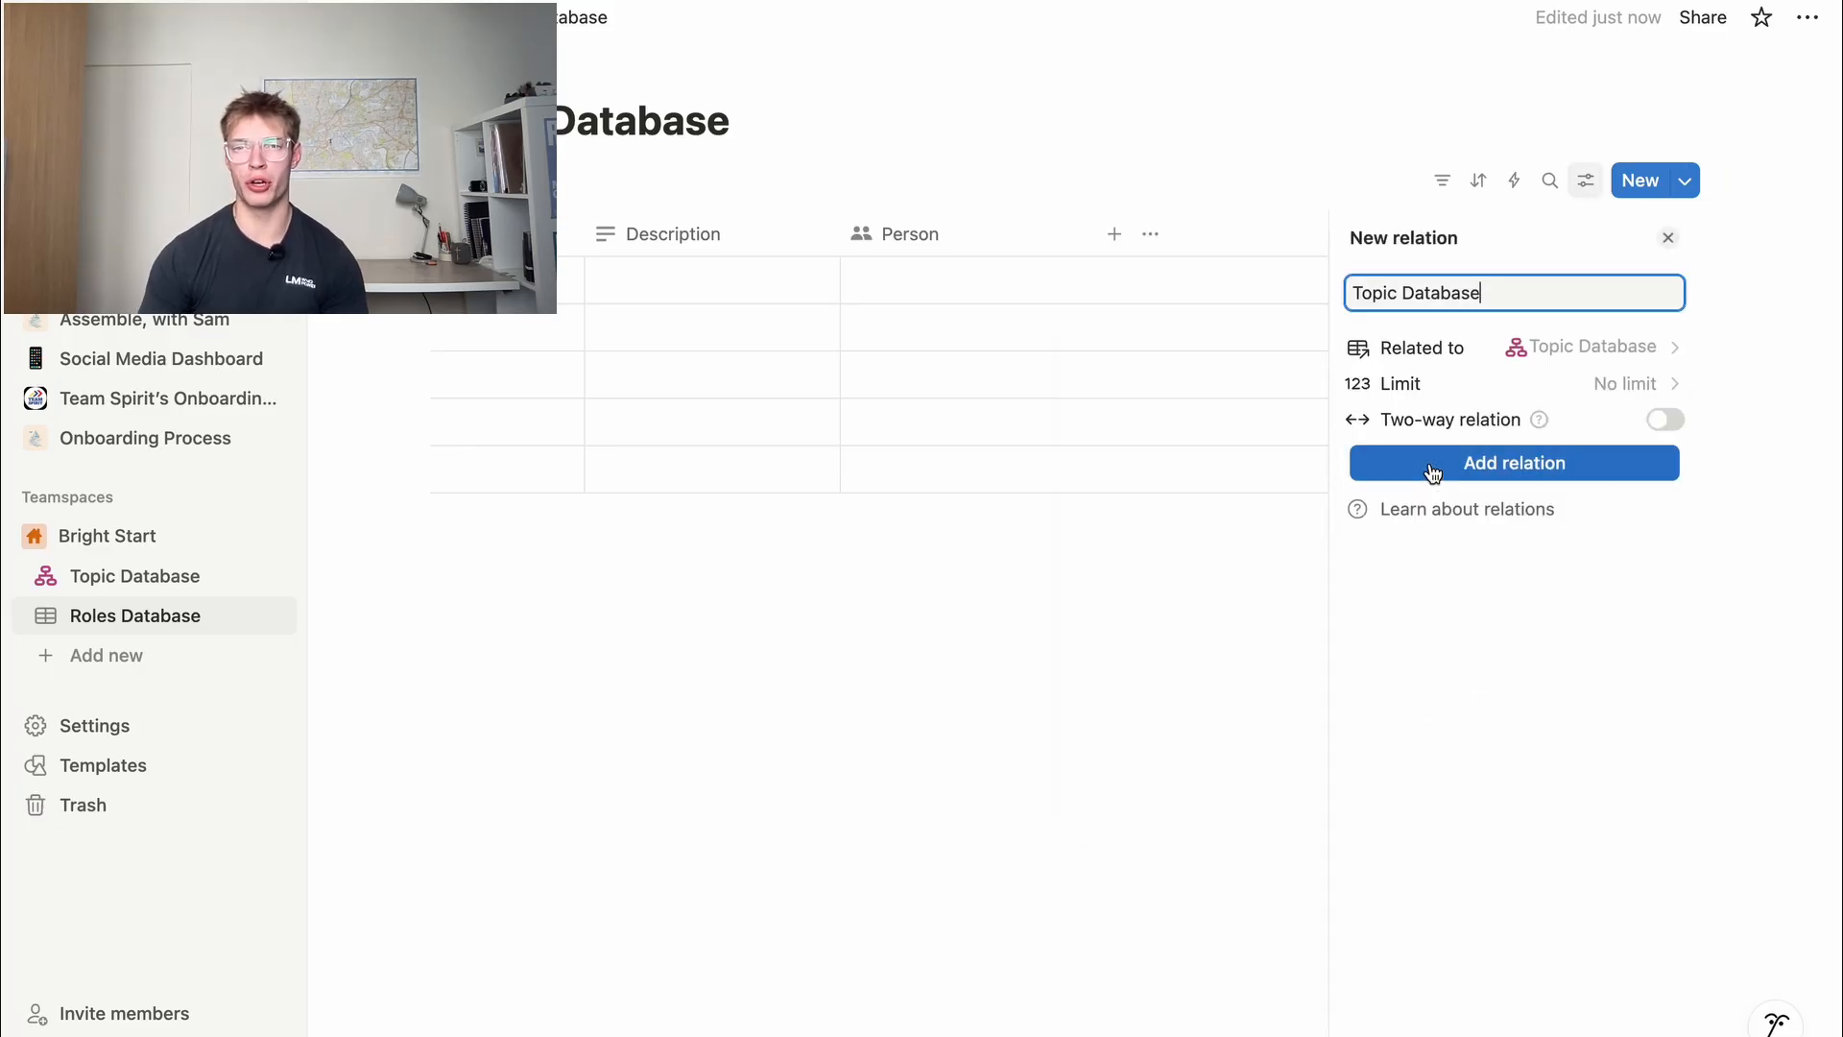
click(1432, 474)
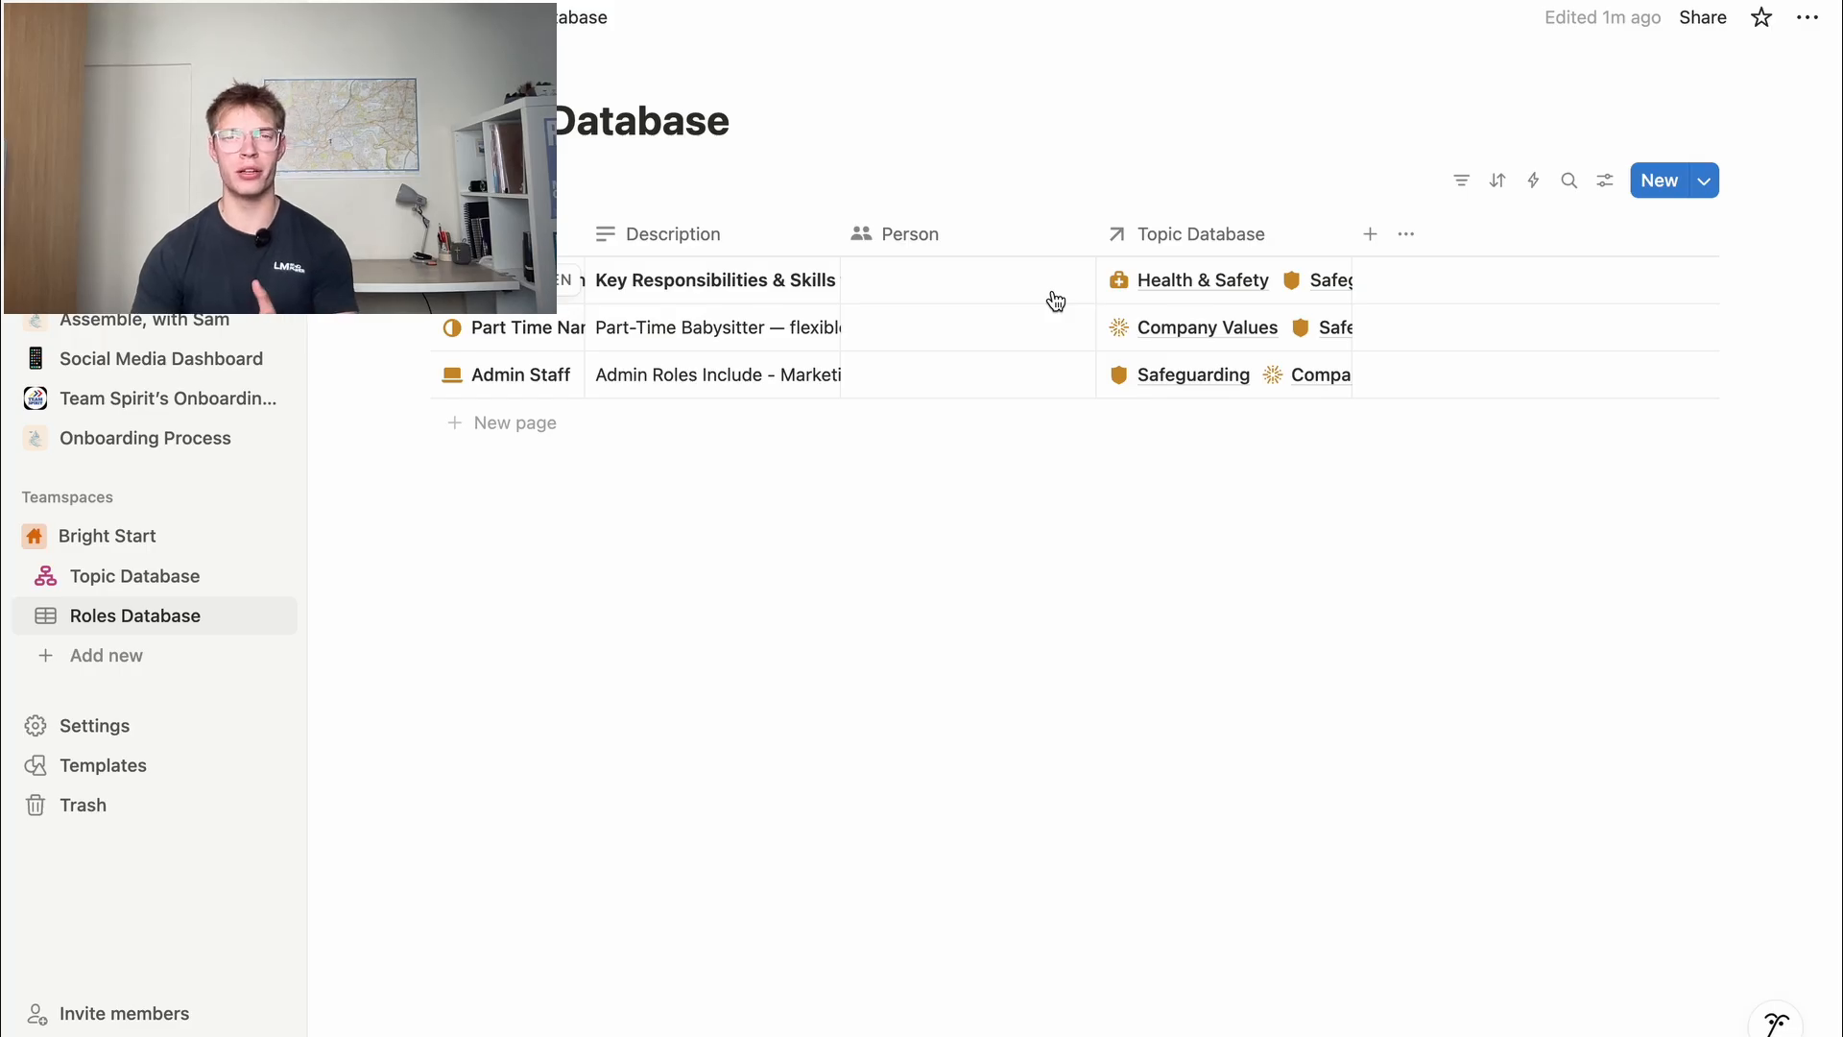
Examine which topics are linked to the part-time nannies and Admin Staff roles
click(1213, 334)
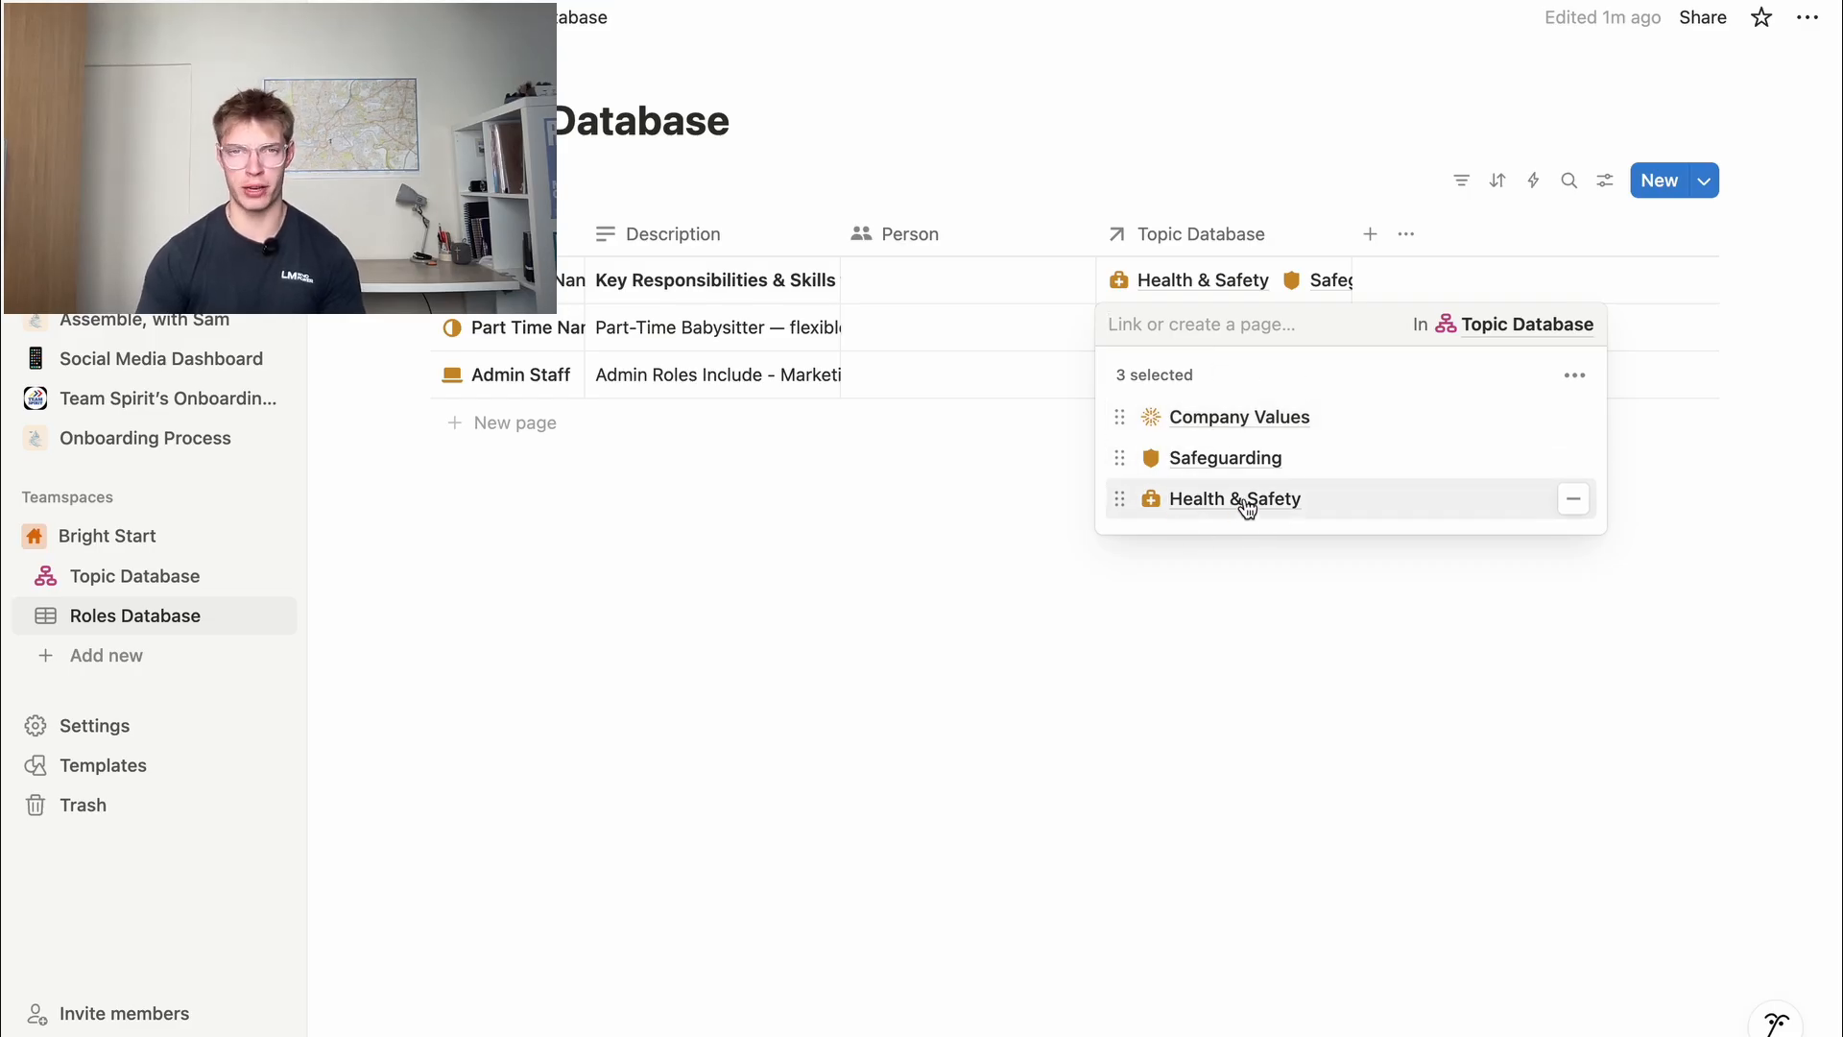
click(1016, 514)
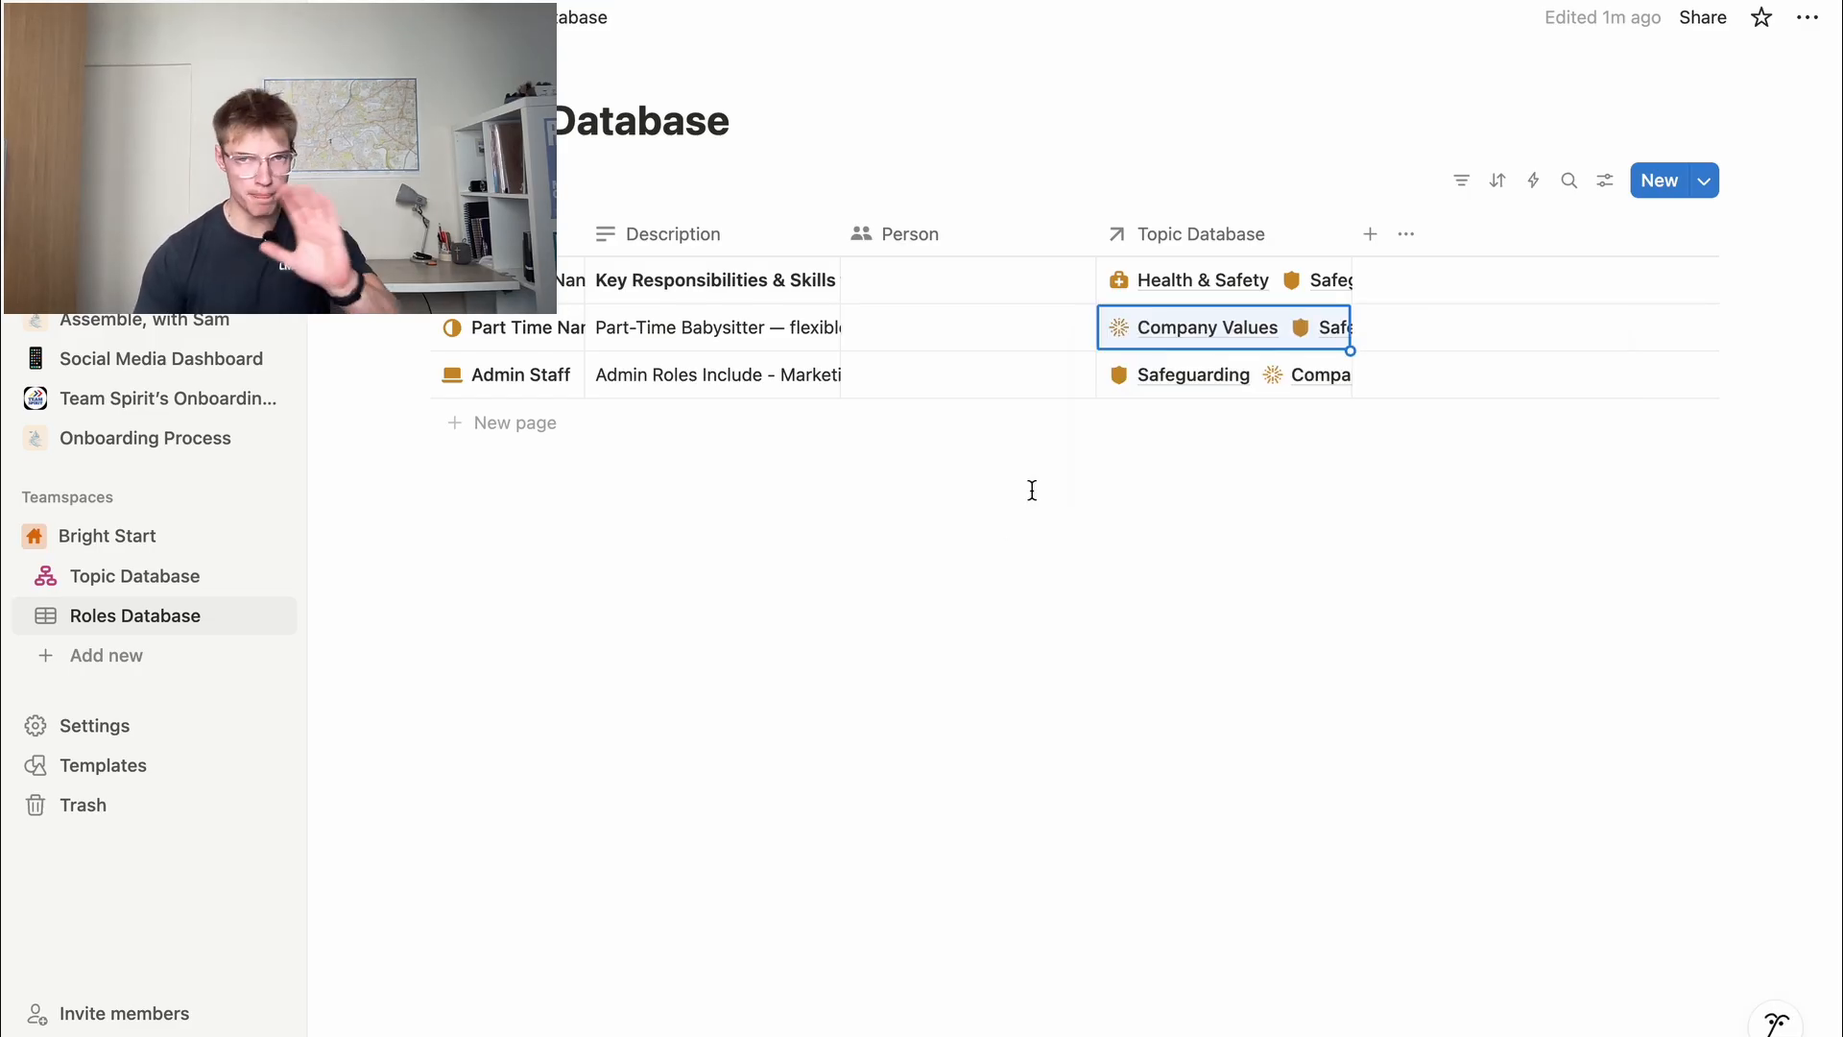
click(1218, 389)
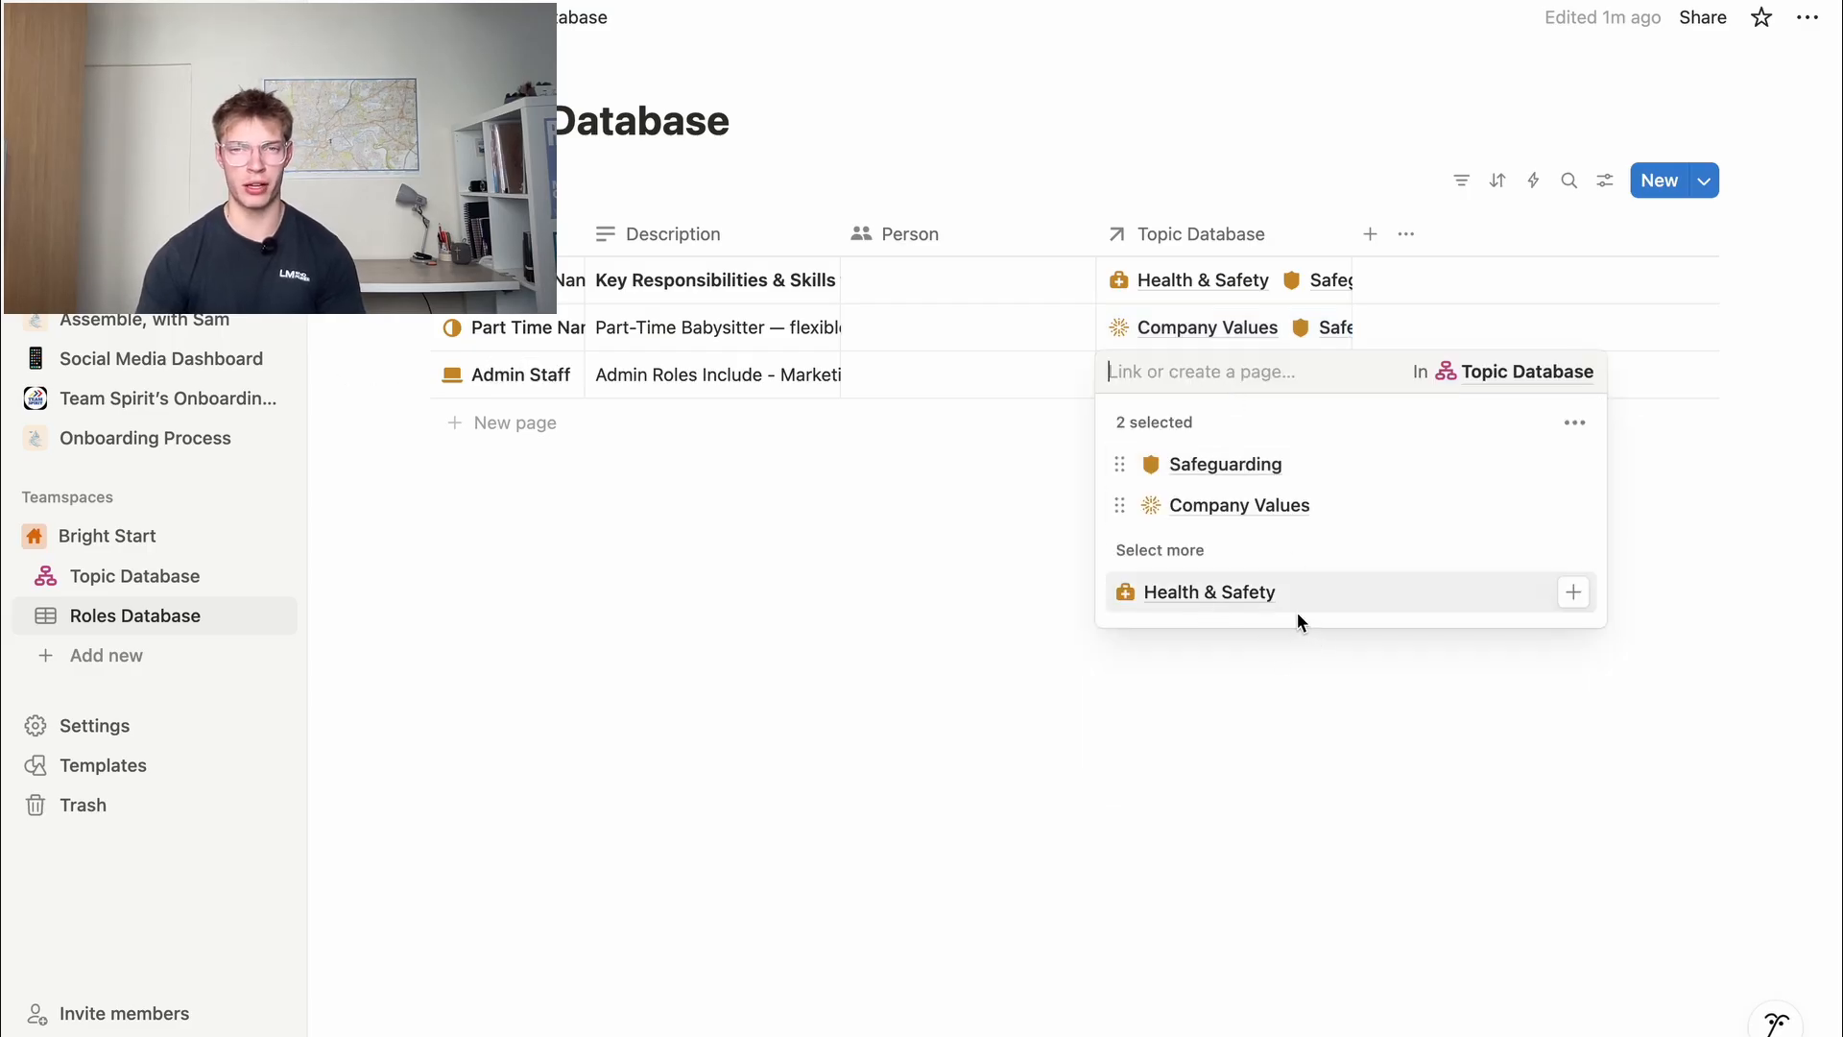
click(995, 622)
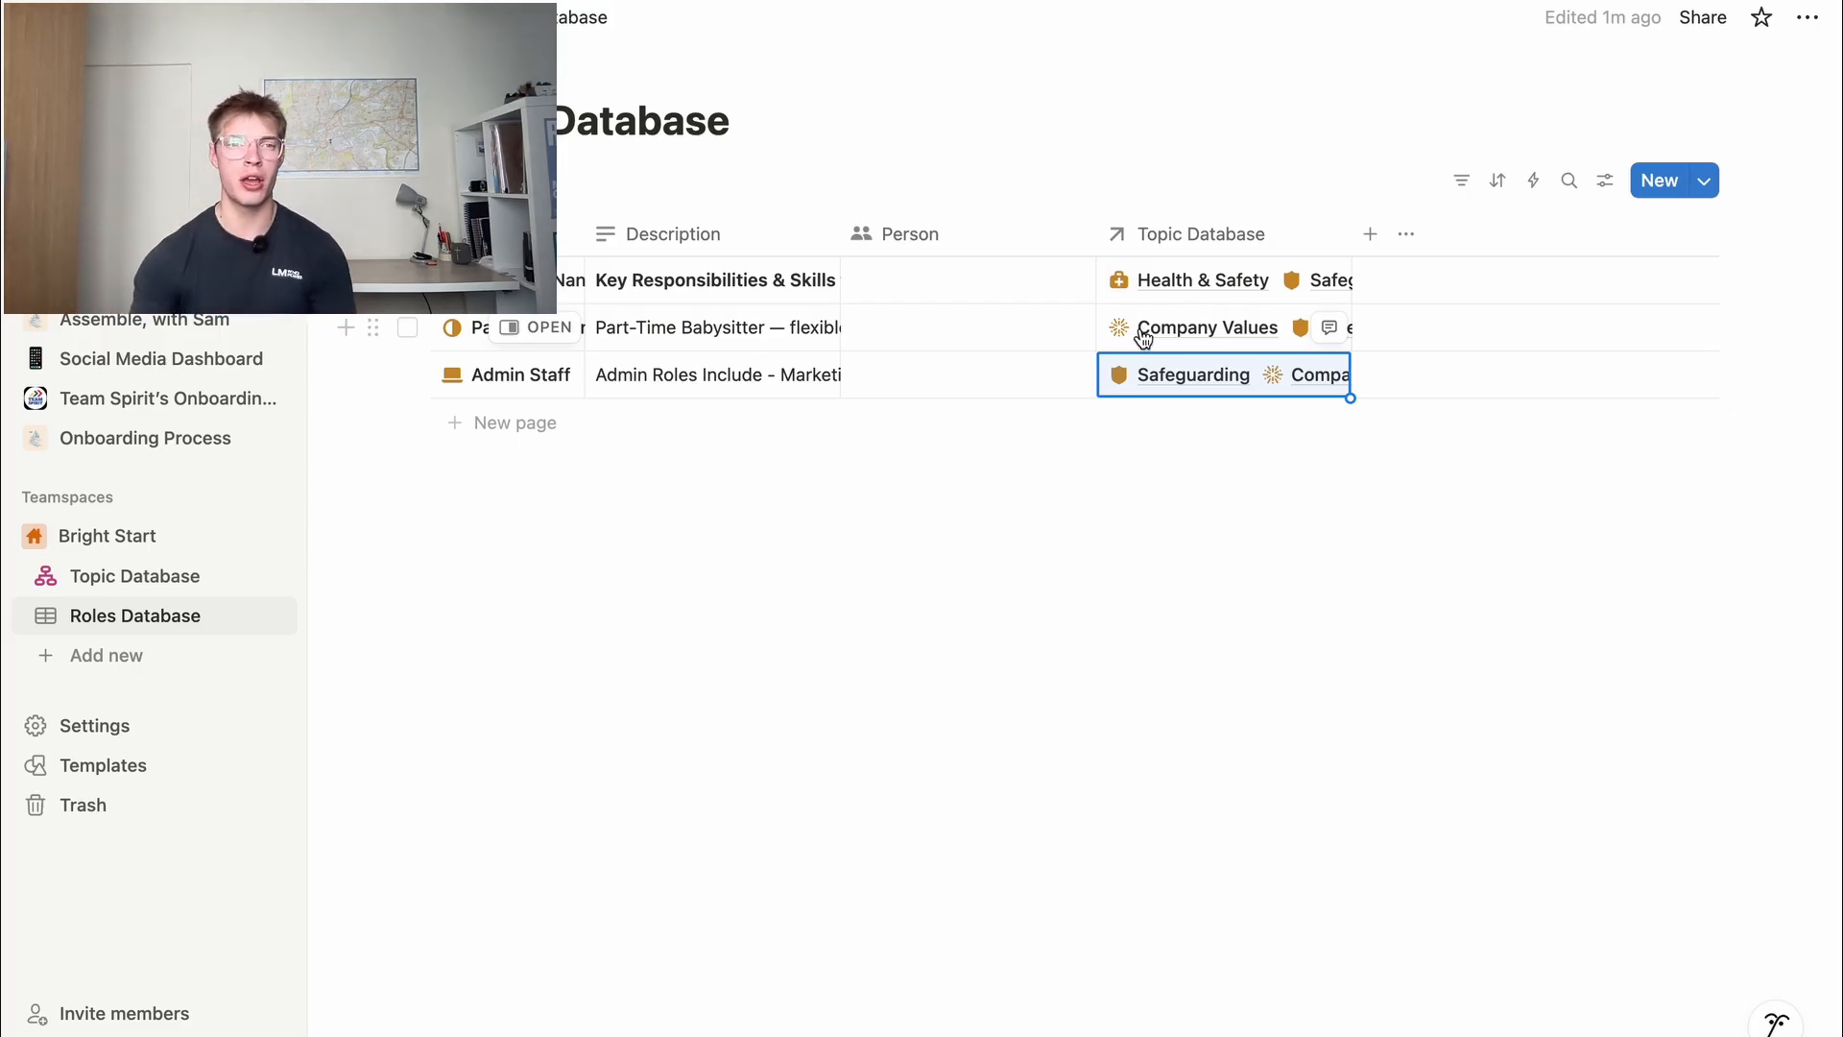
Add an empty database to the Bright Start teamspace and title it Employees Database
click(105, 661)
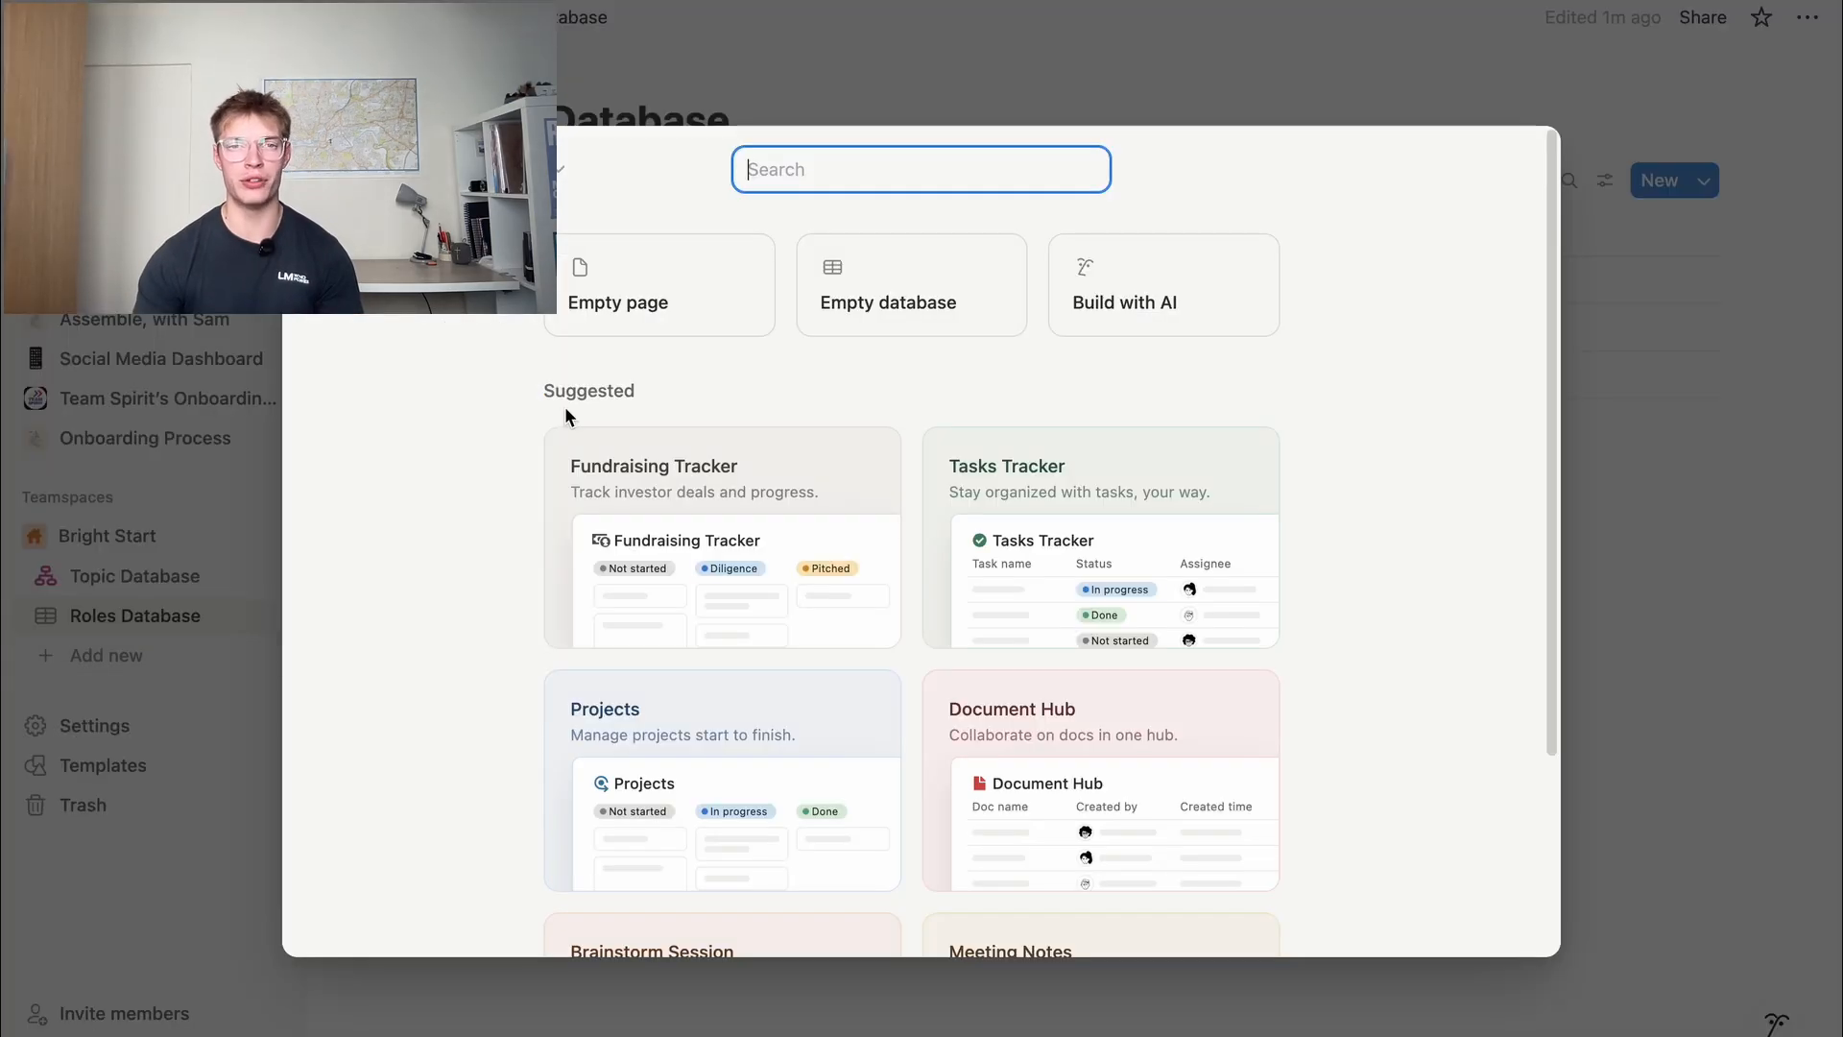
click(885, 269)
click(713, 151)
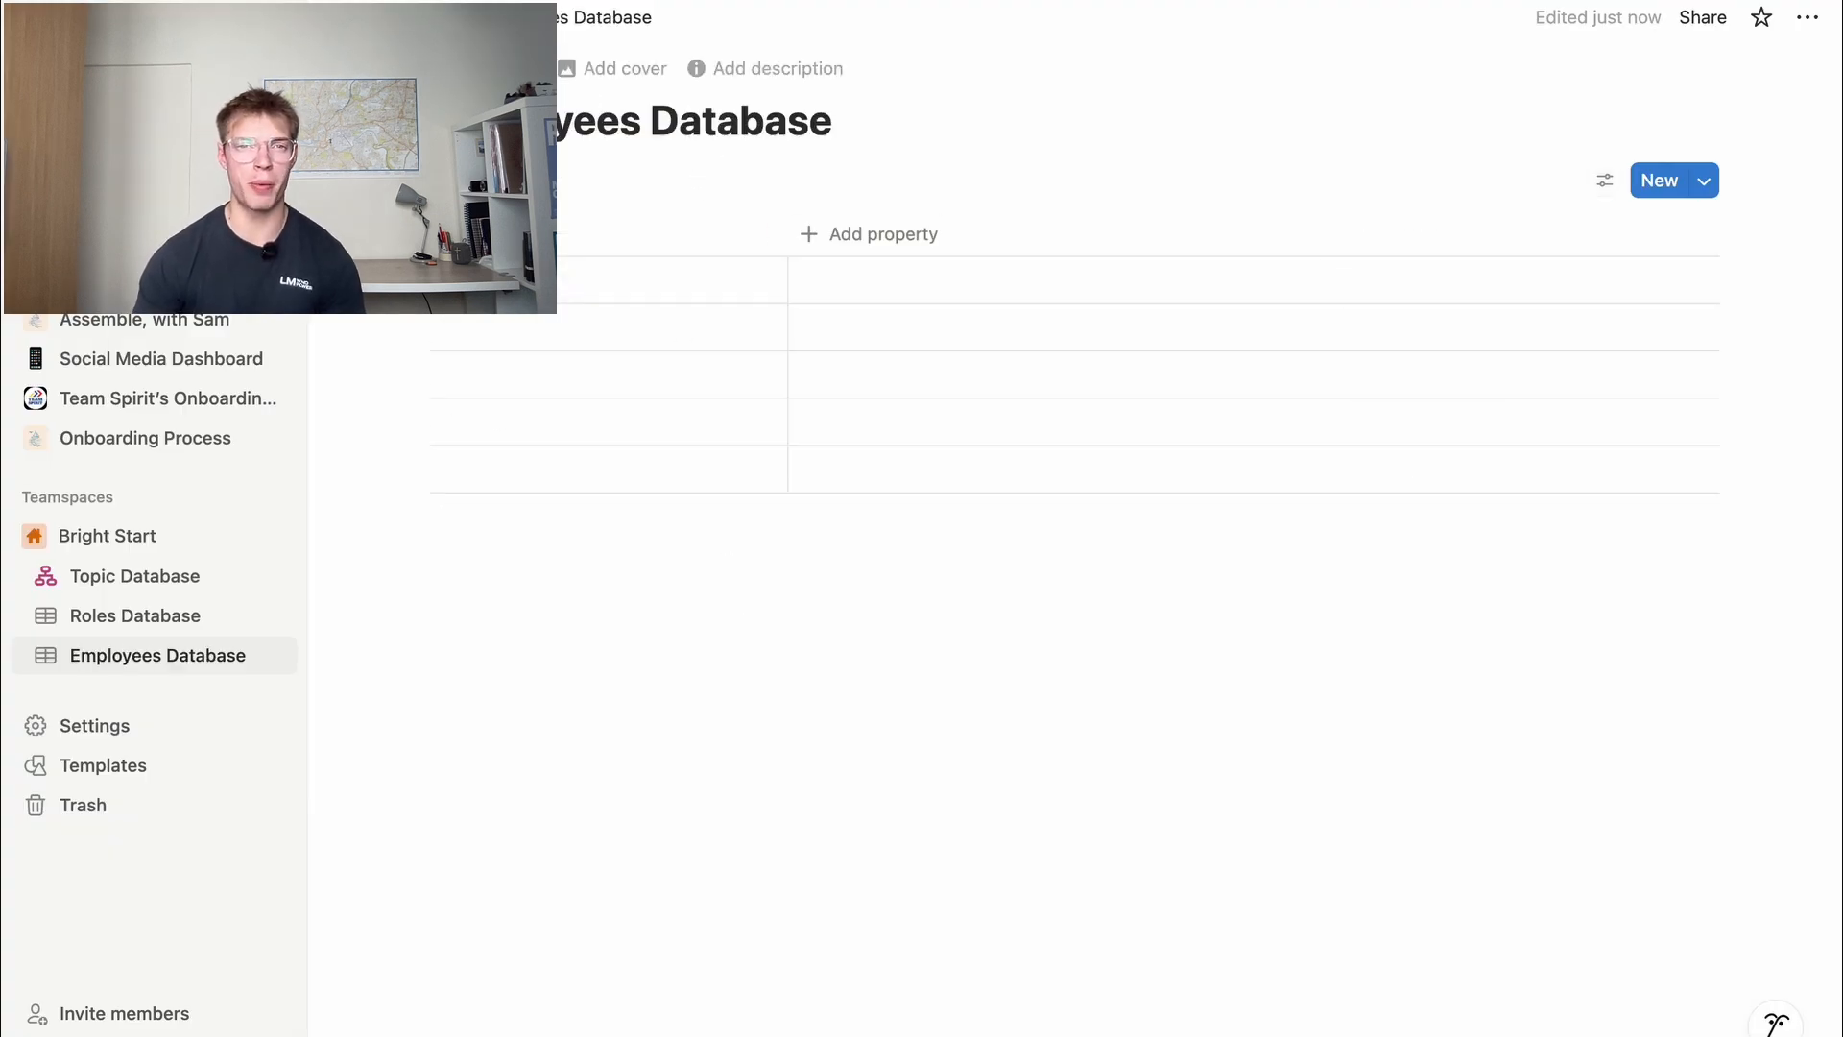
Give the Employees Database a pink people icon and the Roles Database a pink stacked-bars icon
click(493, 69)
click(664, 174)
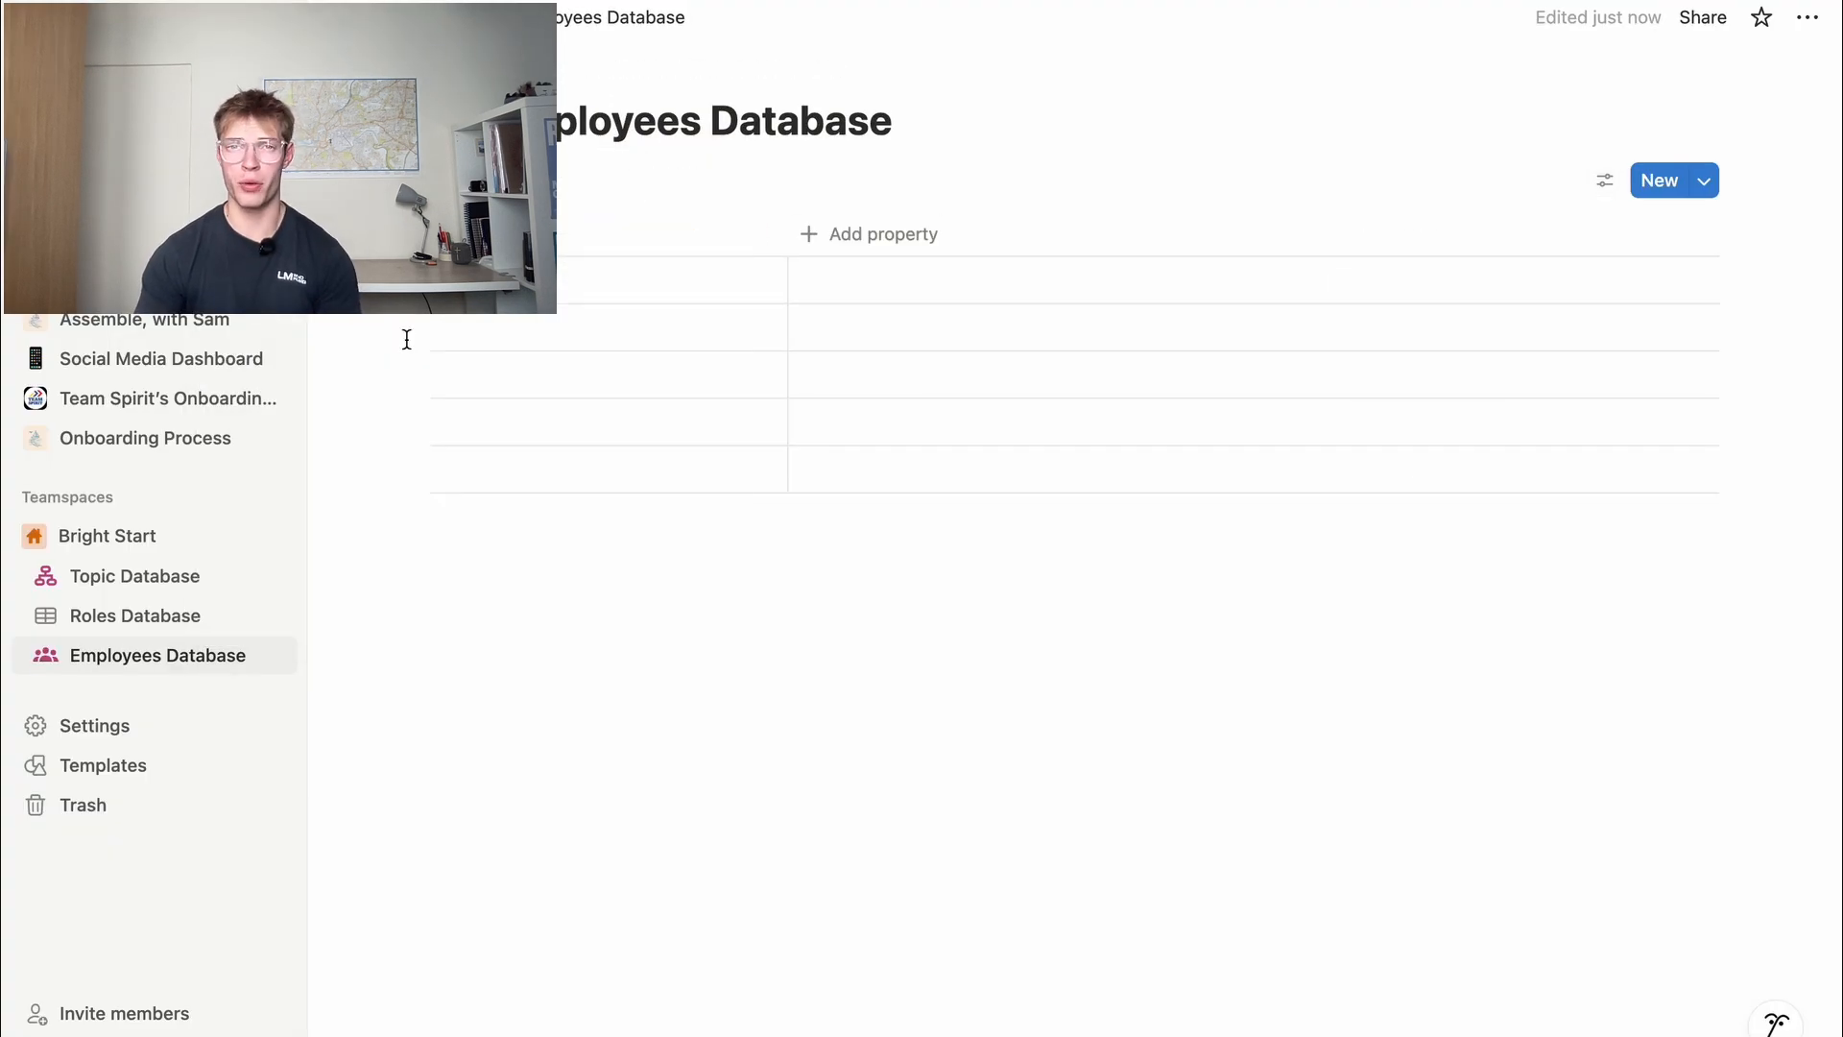
click(120, 617)
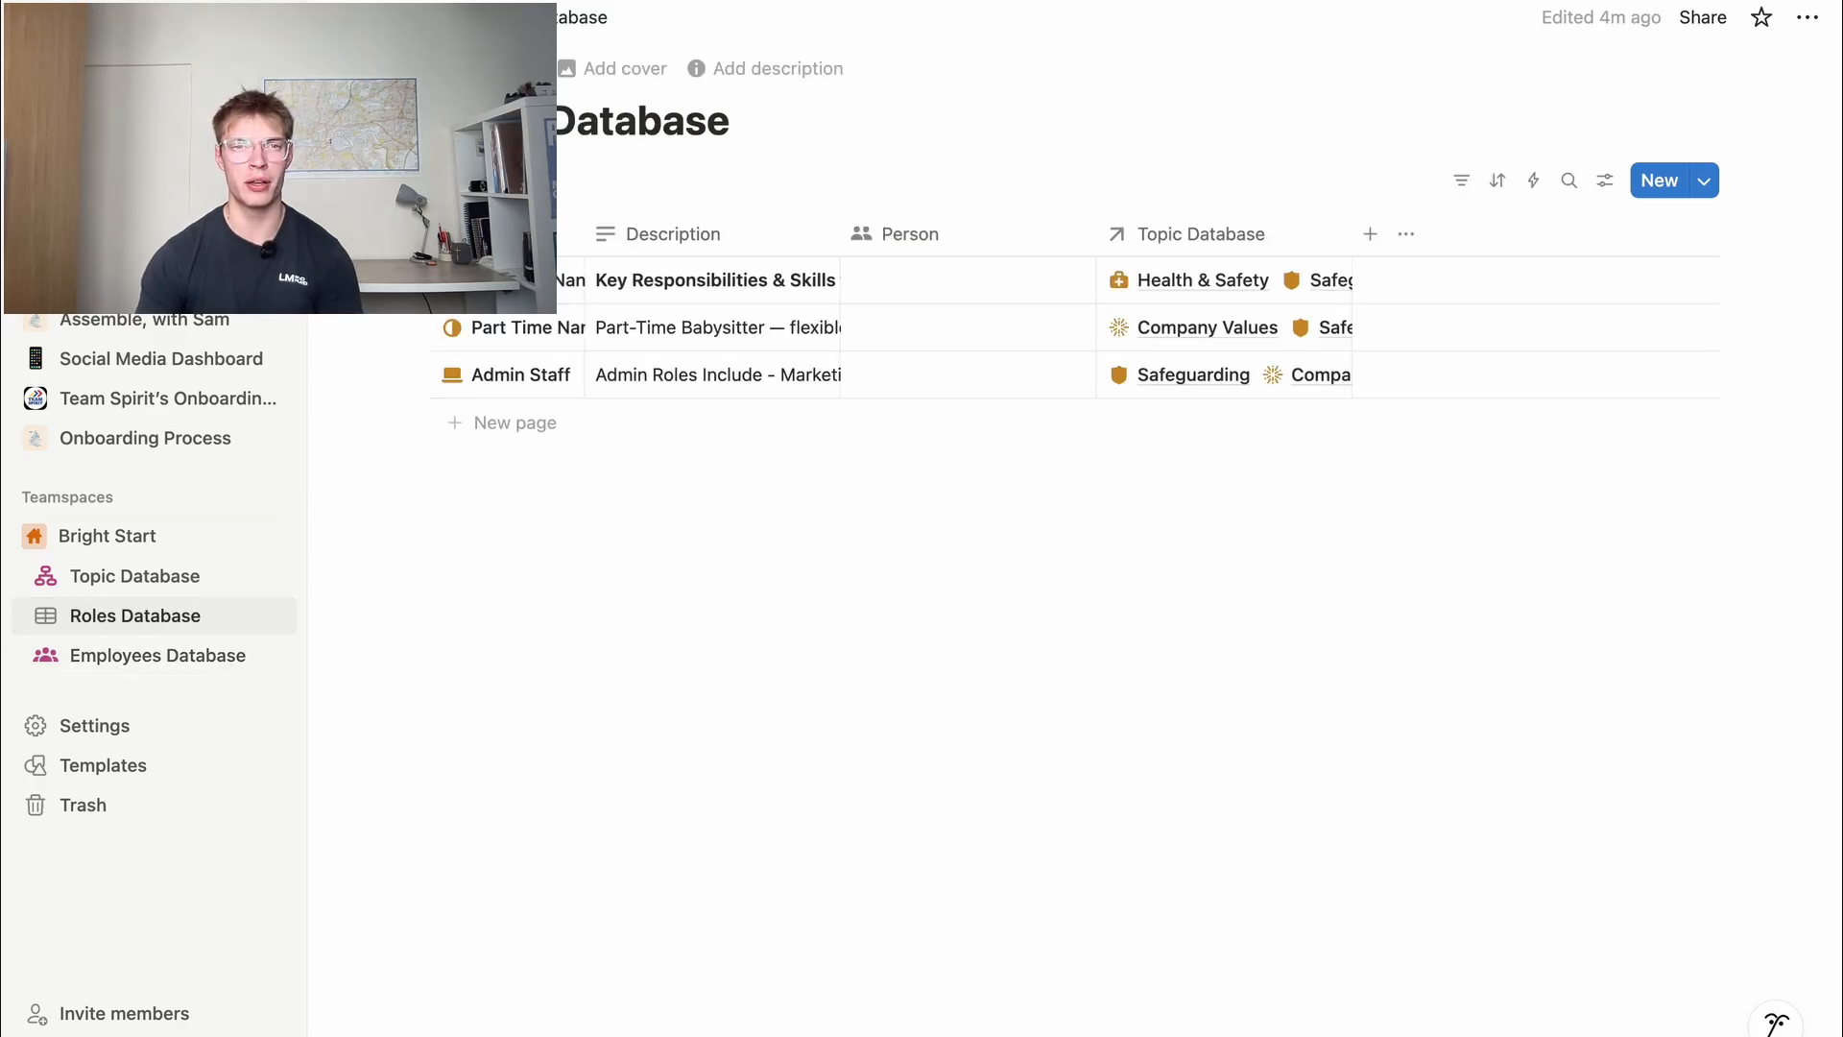
click(494, 69)
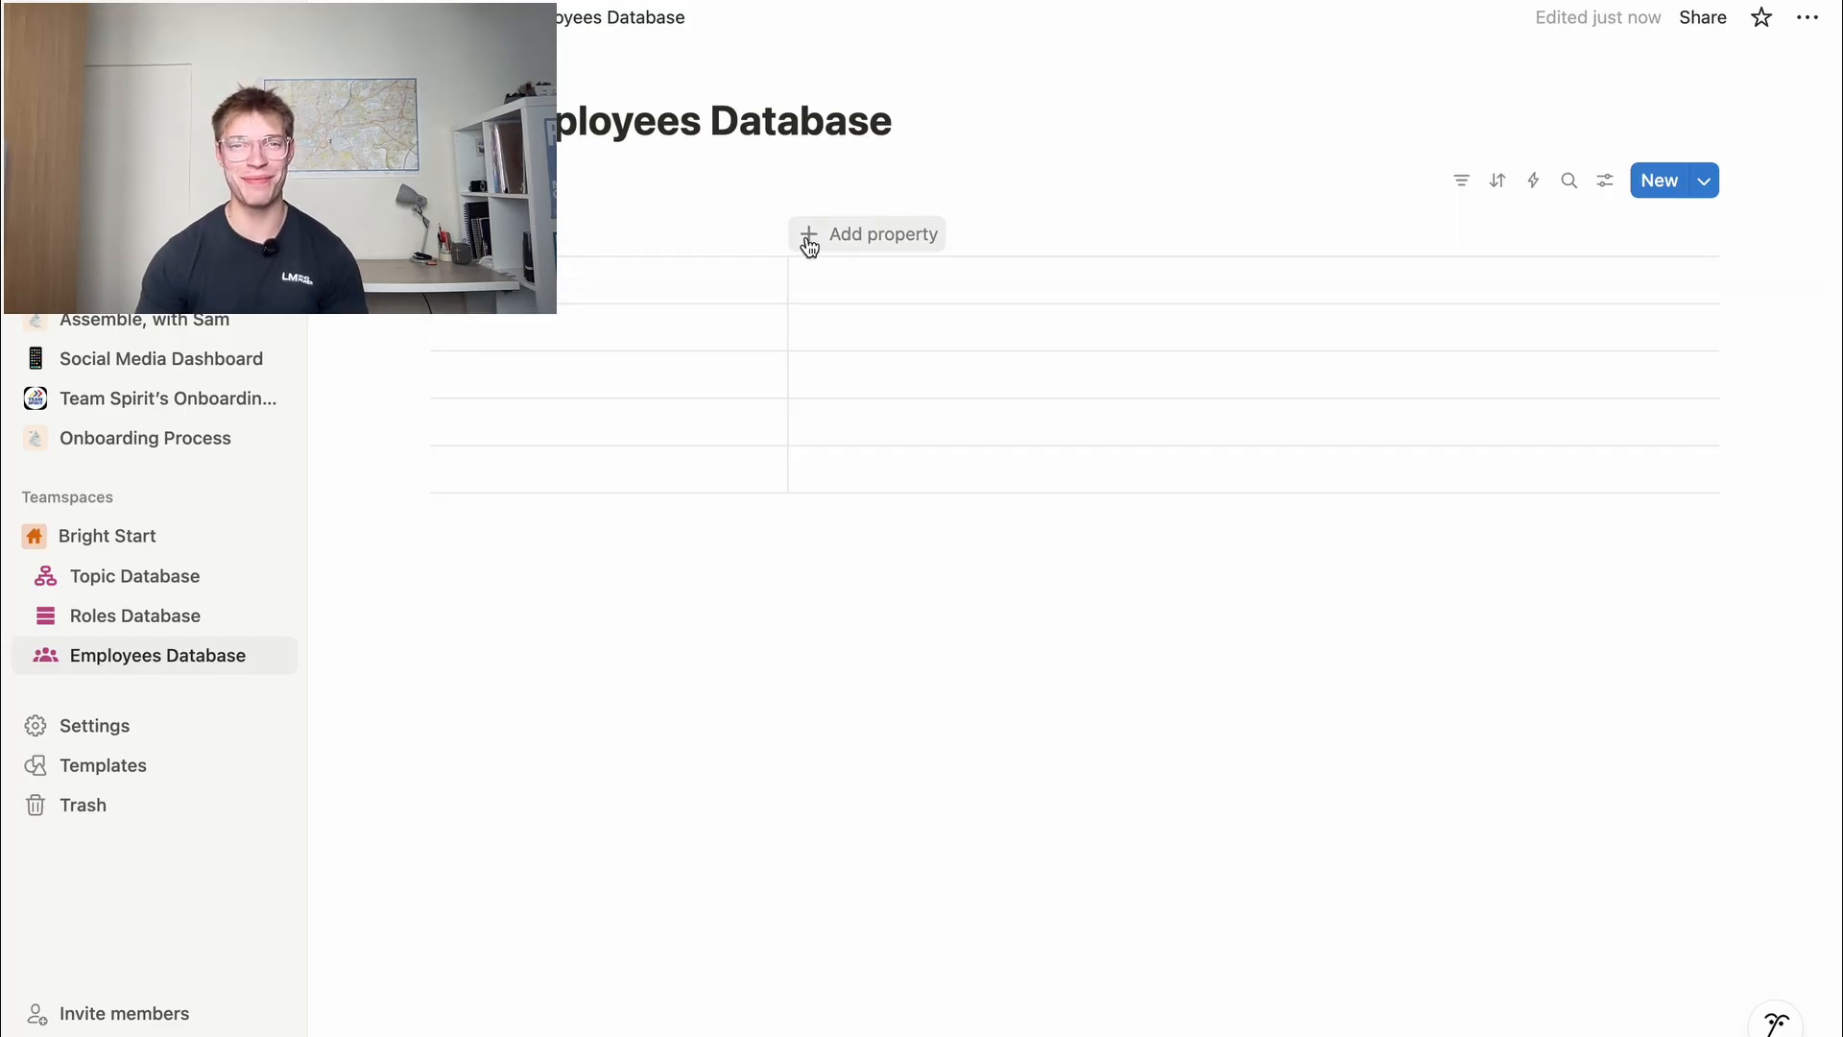
Add a Person property and a one-way relation to the Roles Database in the Employees Database
click(854, 234)
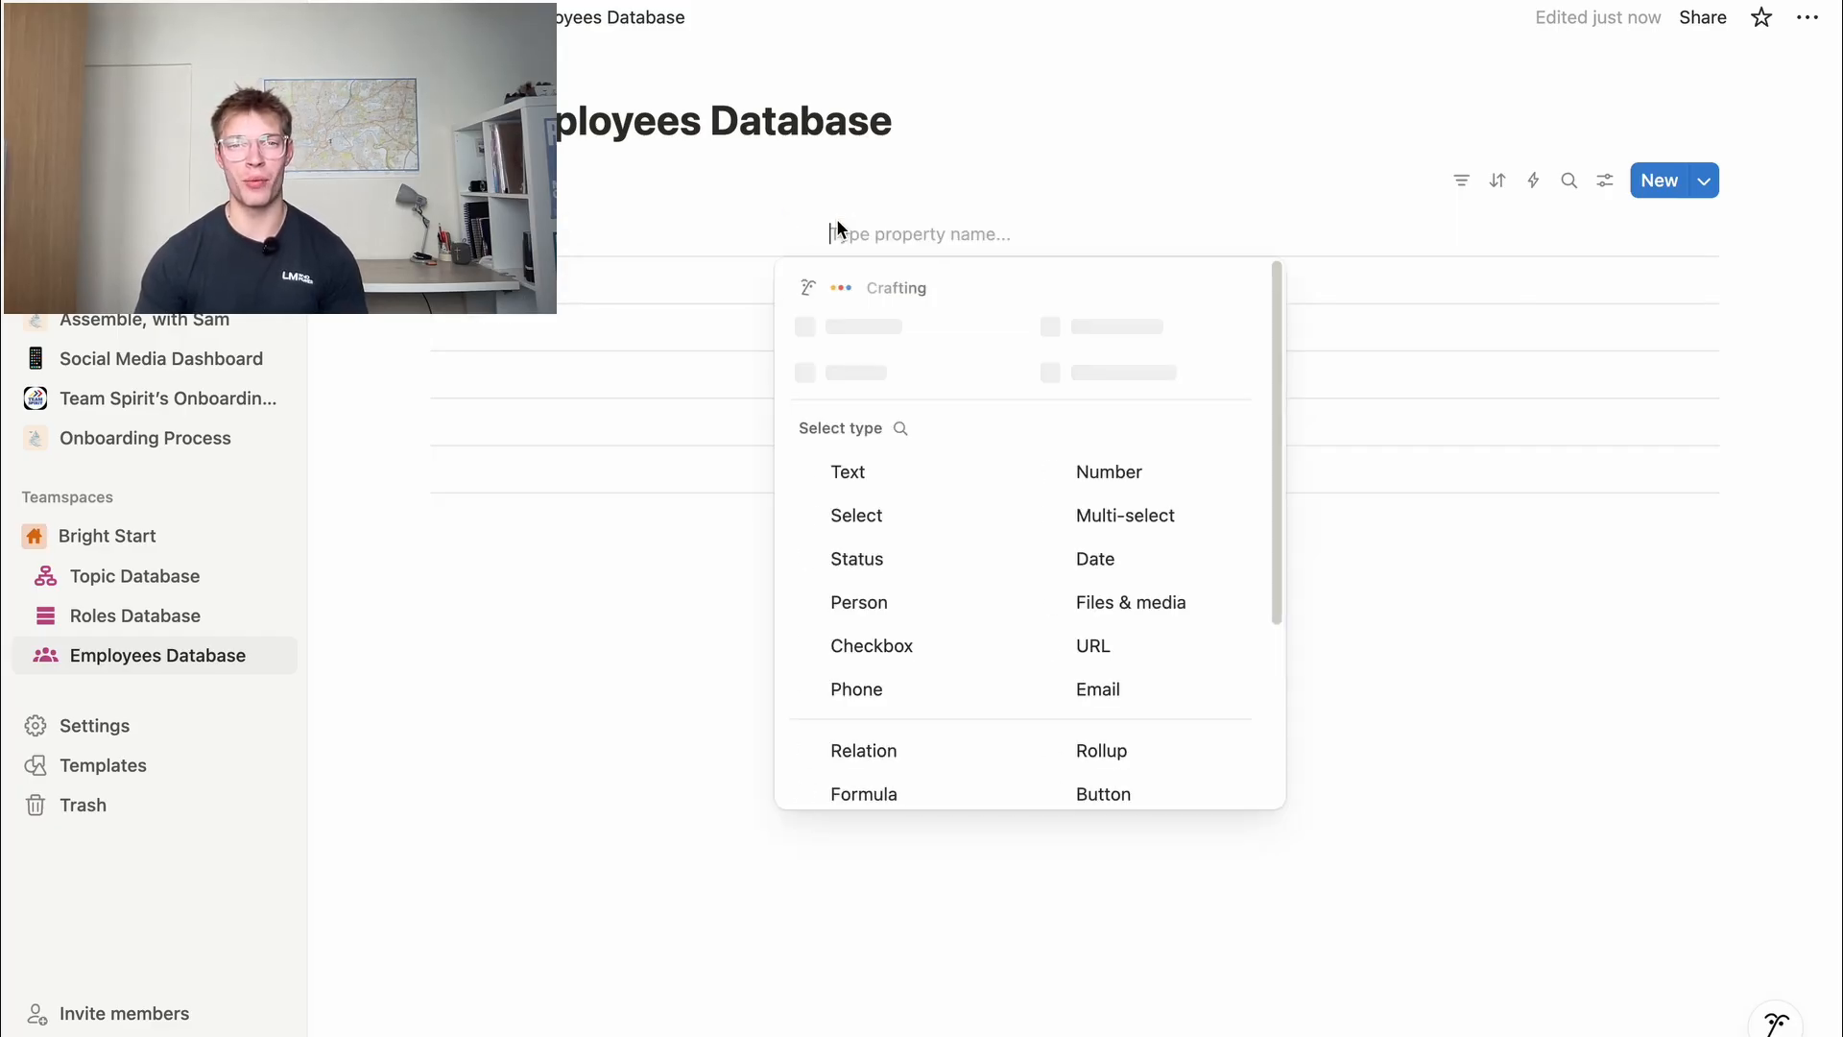
click(855, 602)
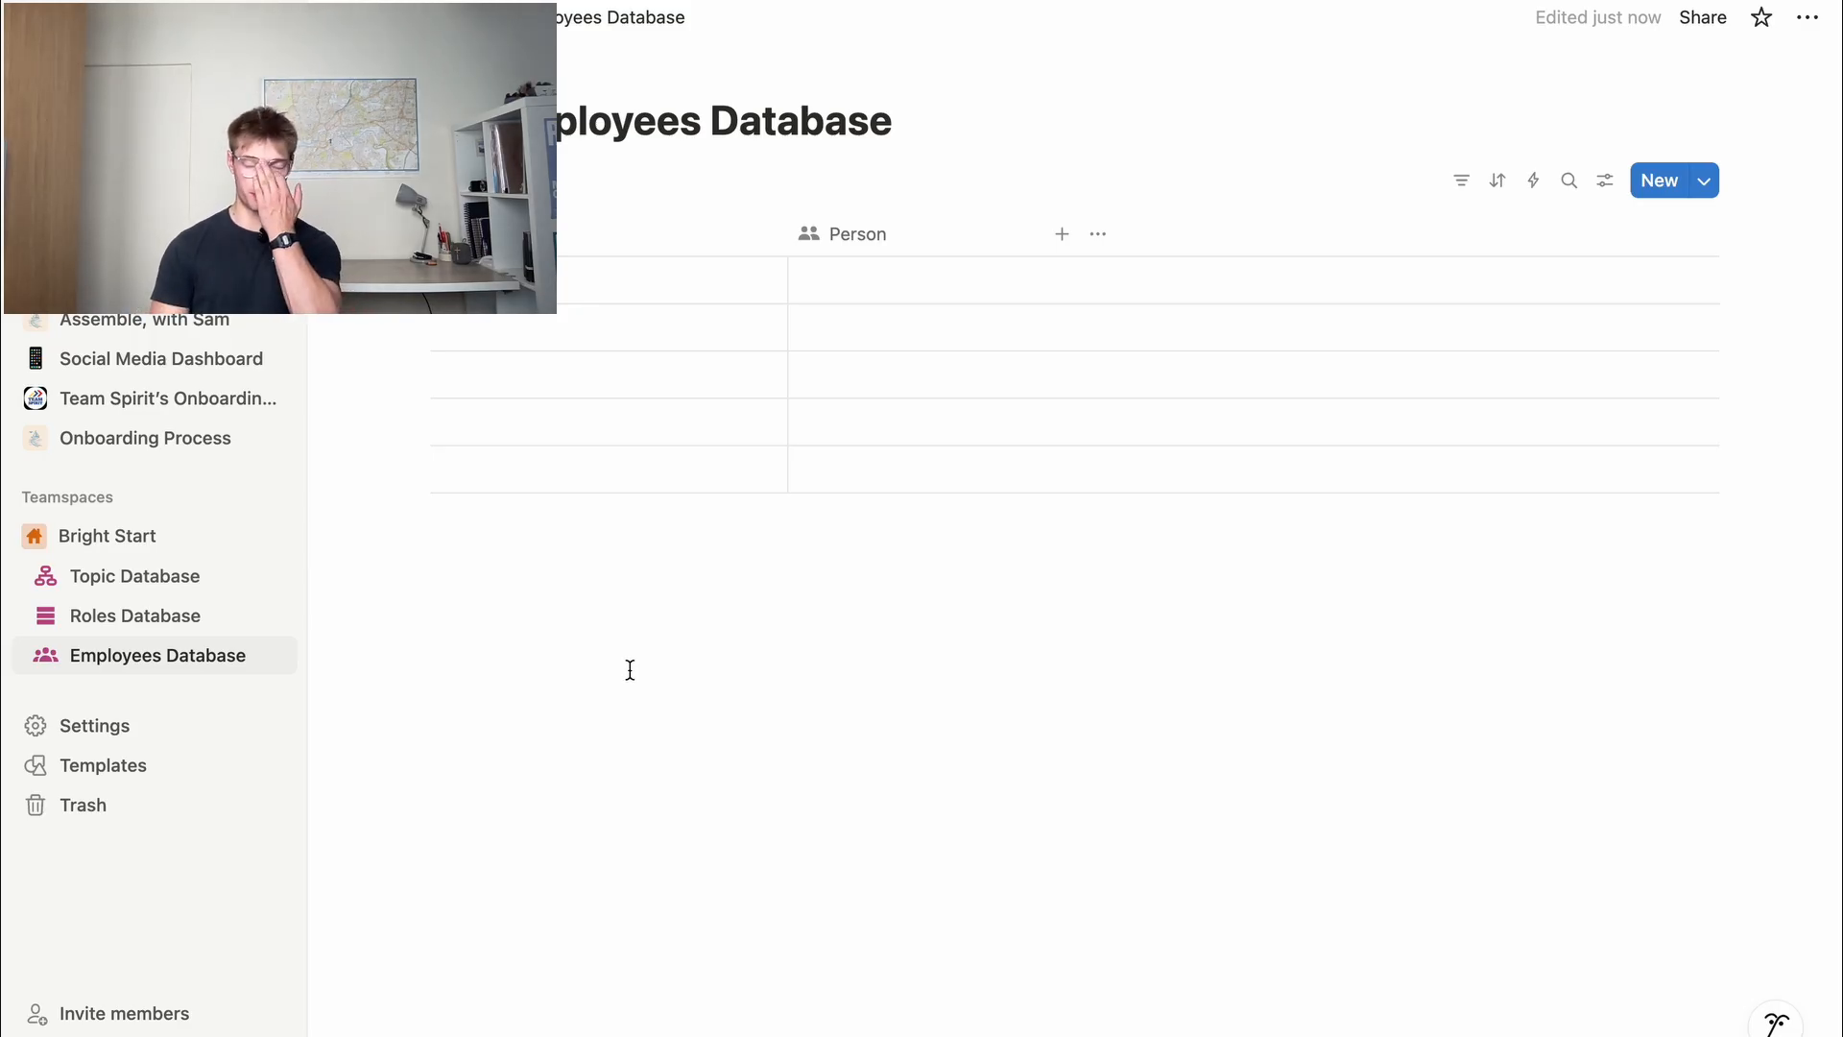
click(1062, 233)
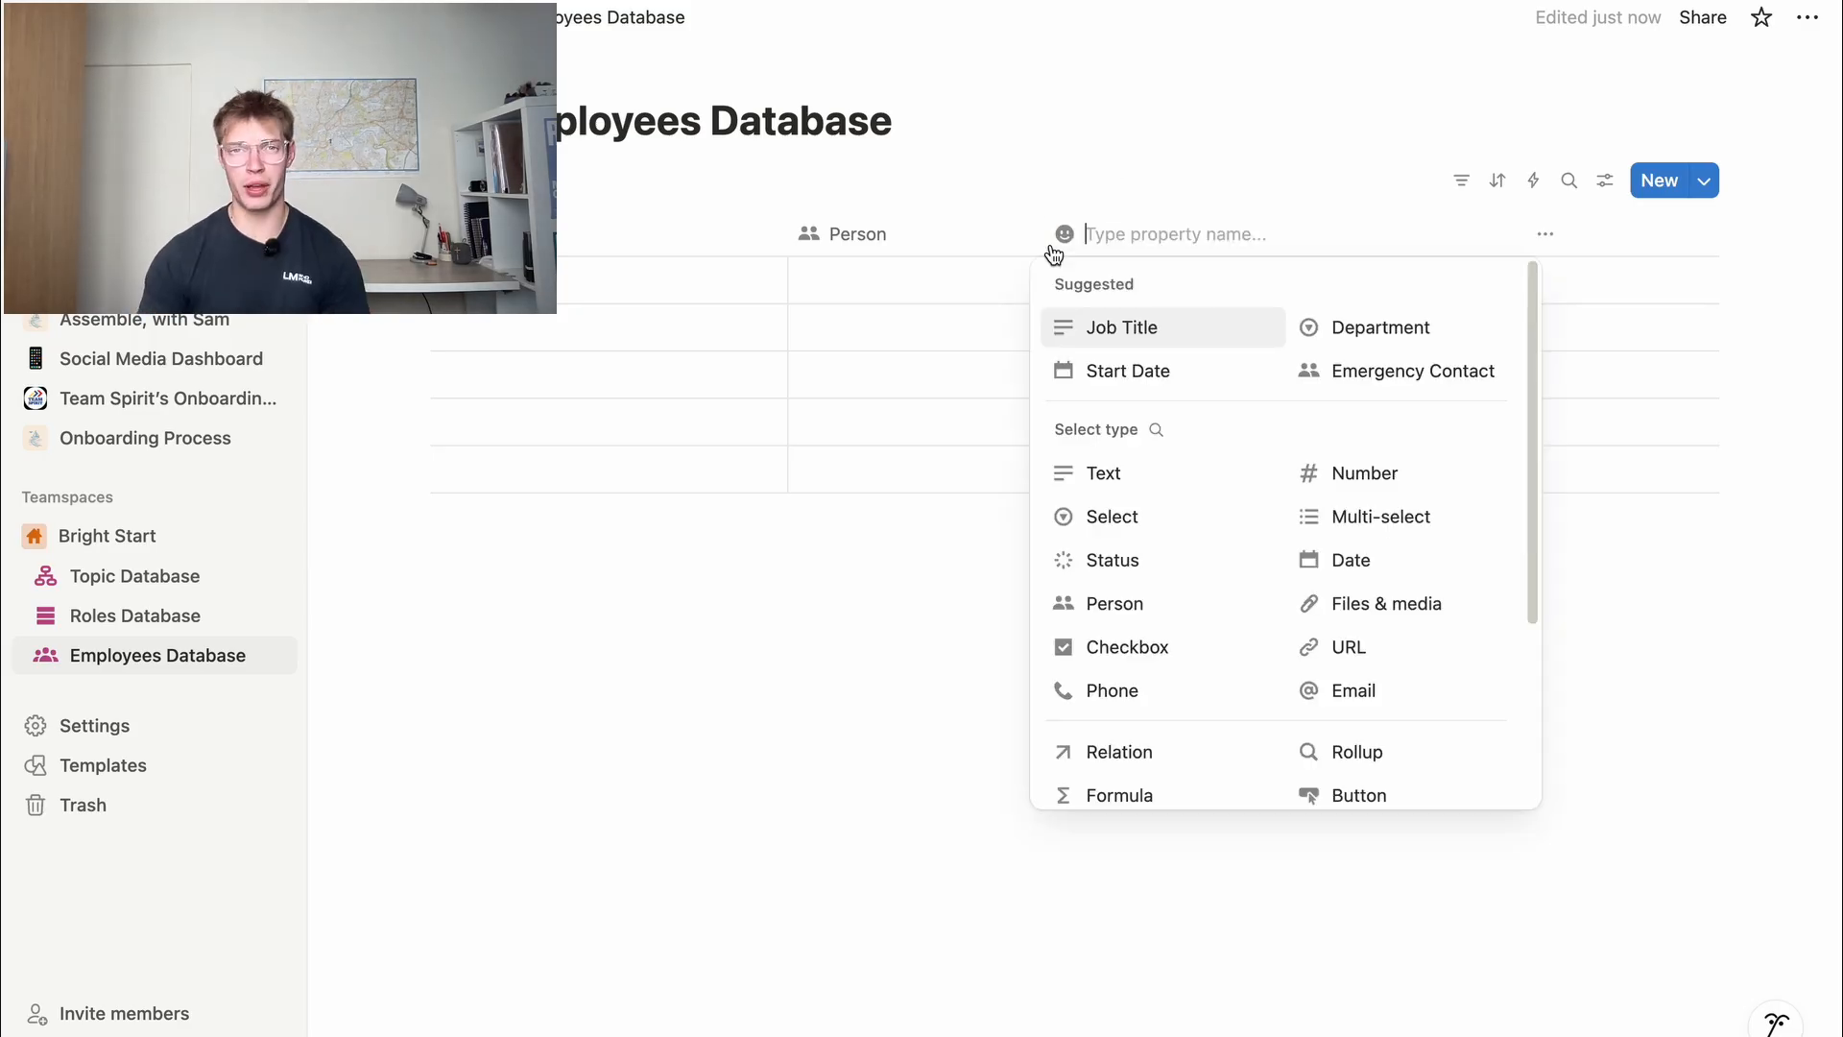
click(1119, 751)
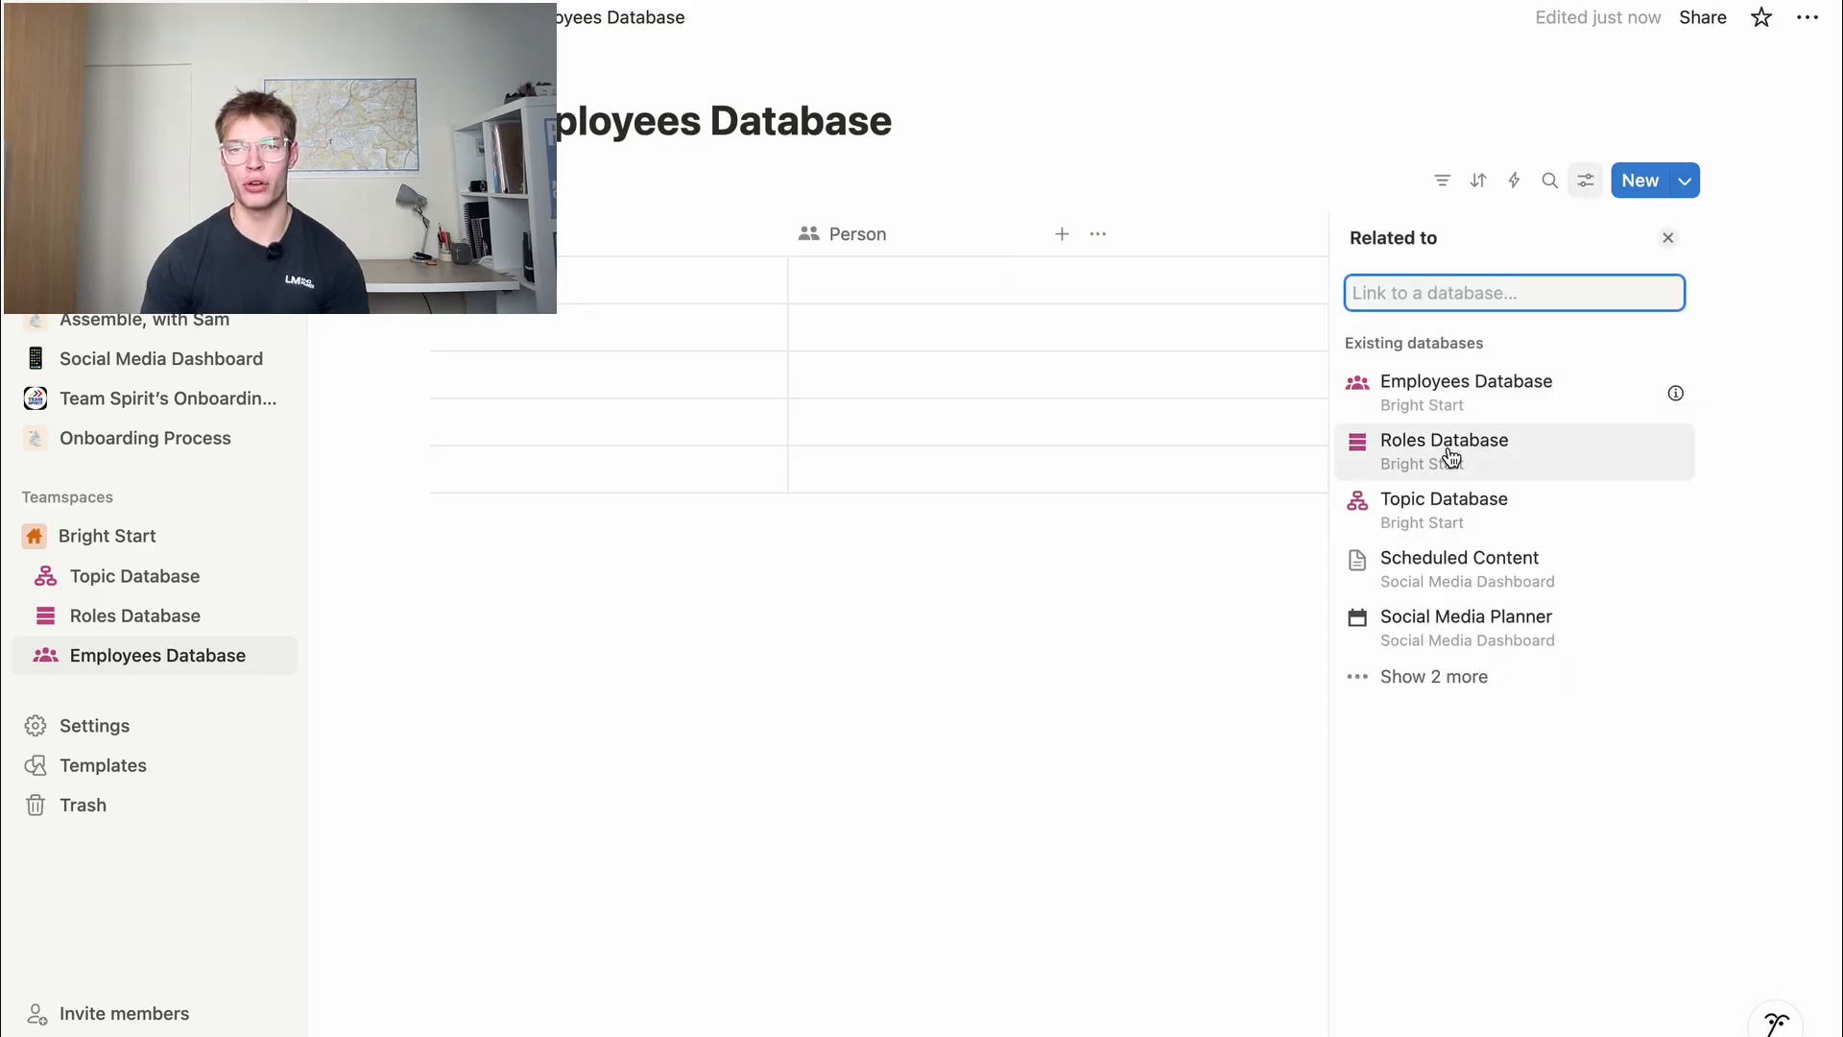
click(1449, 456)
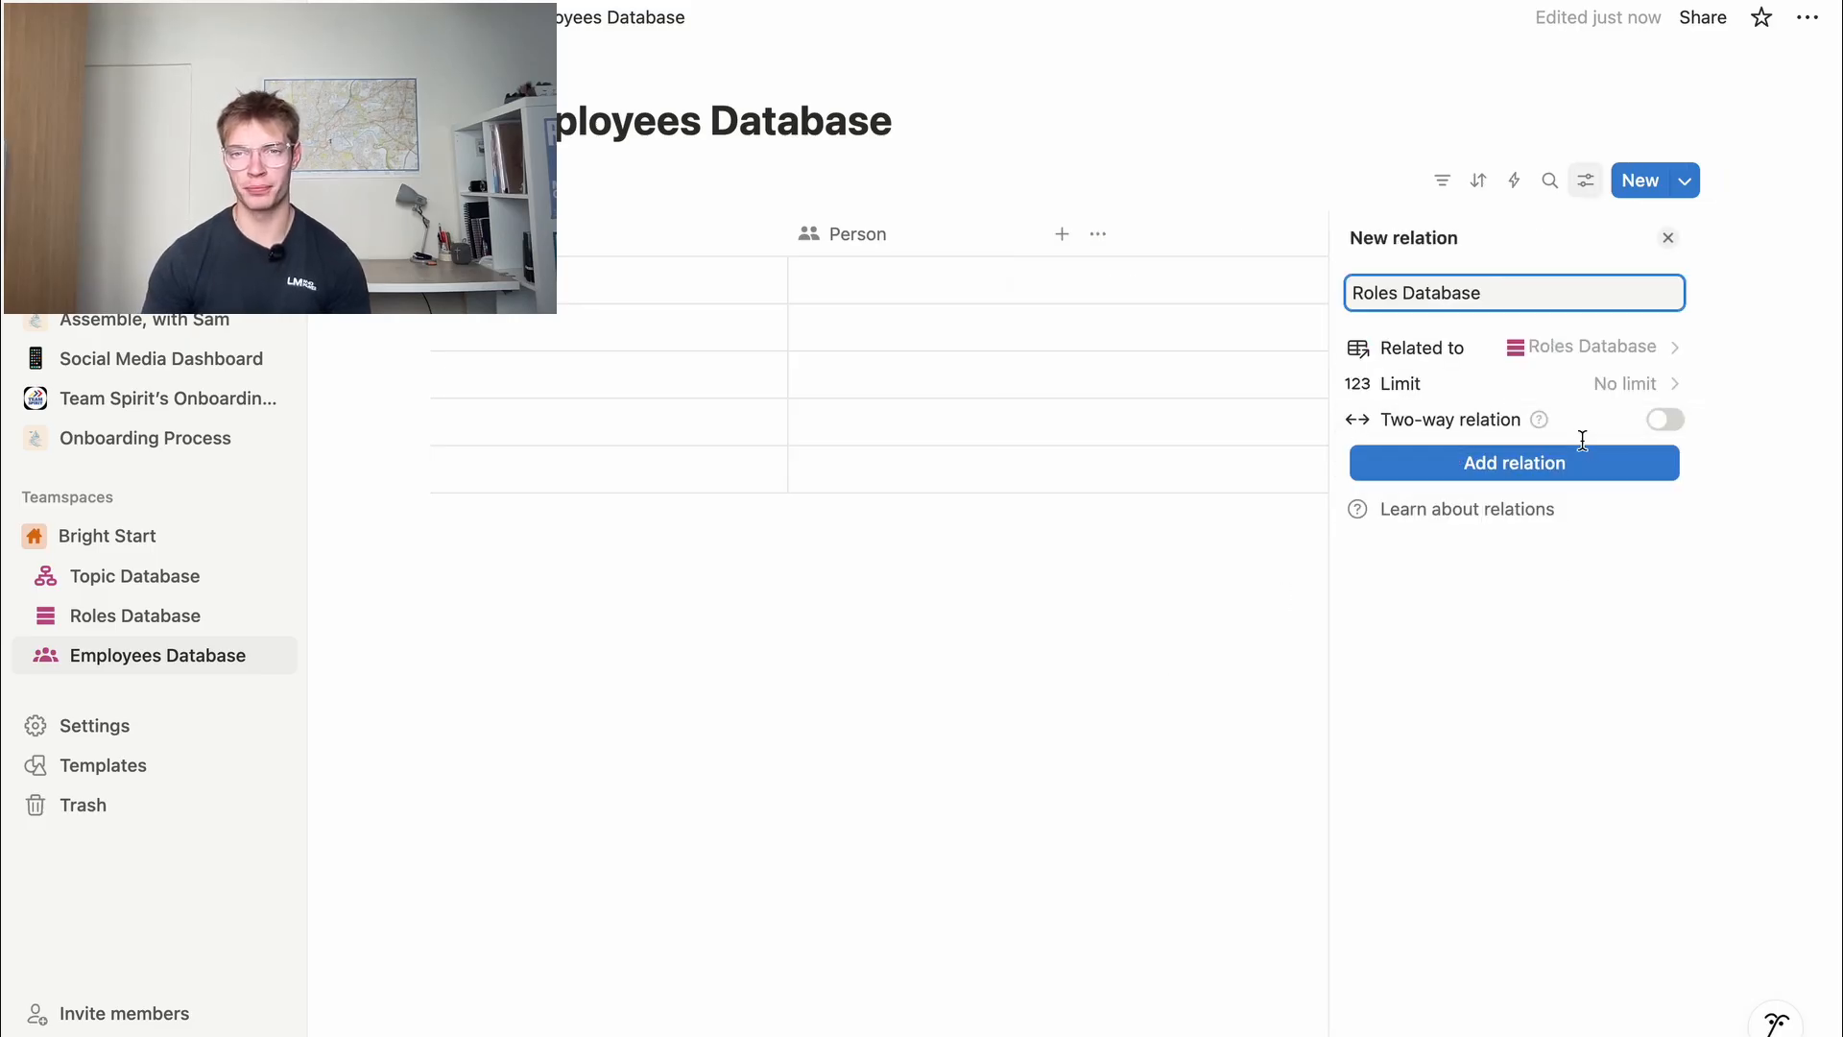
click(1555, 465)
click(944, 639)
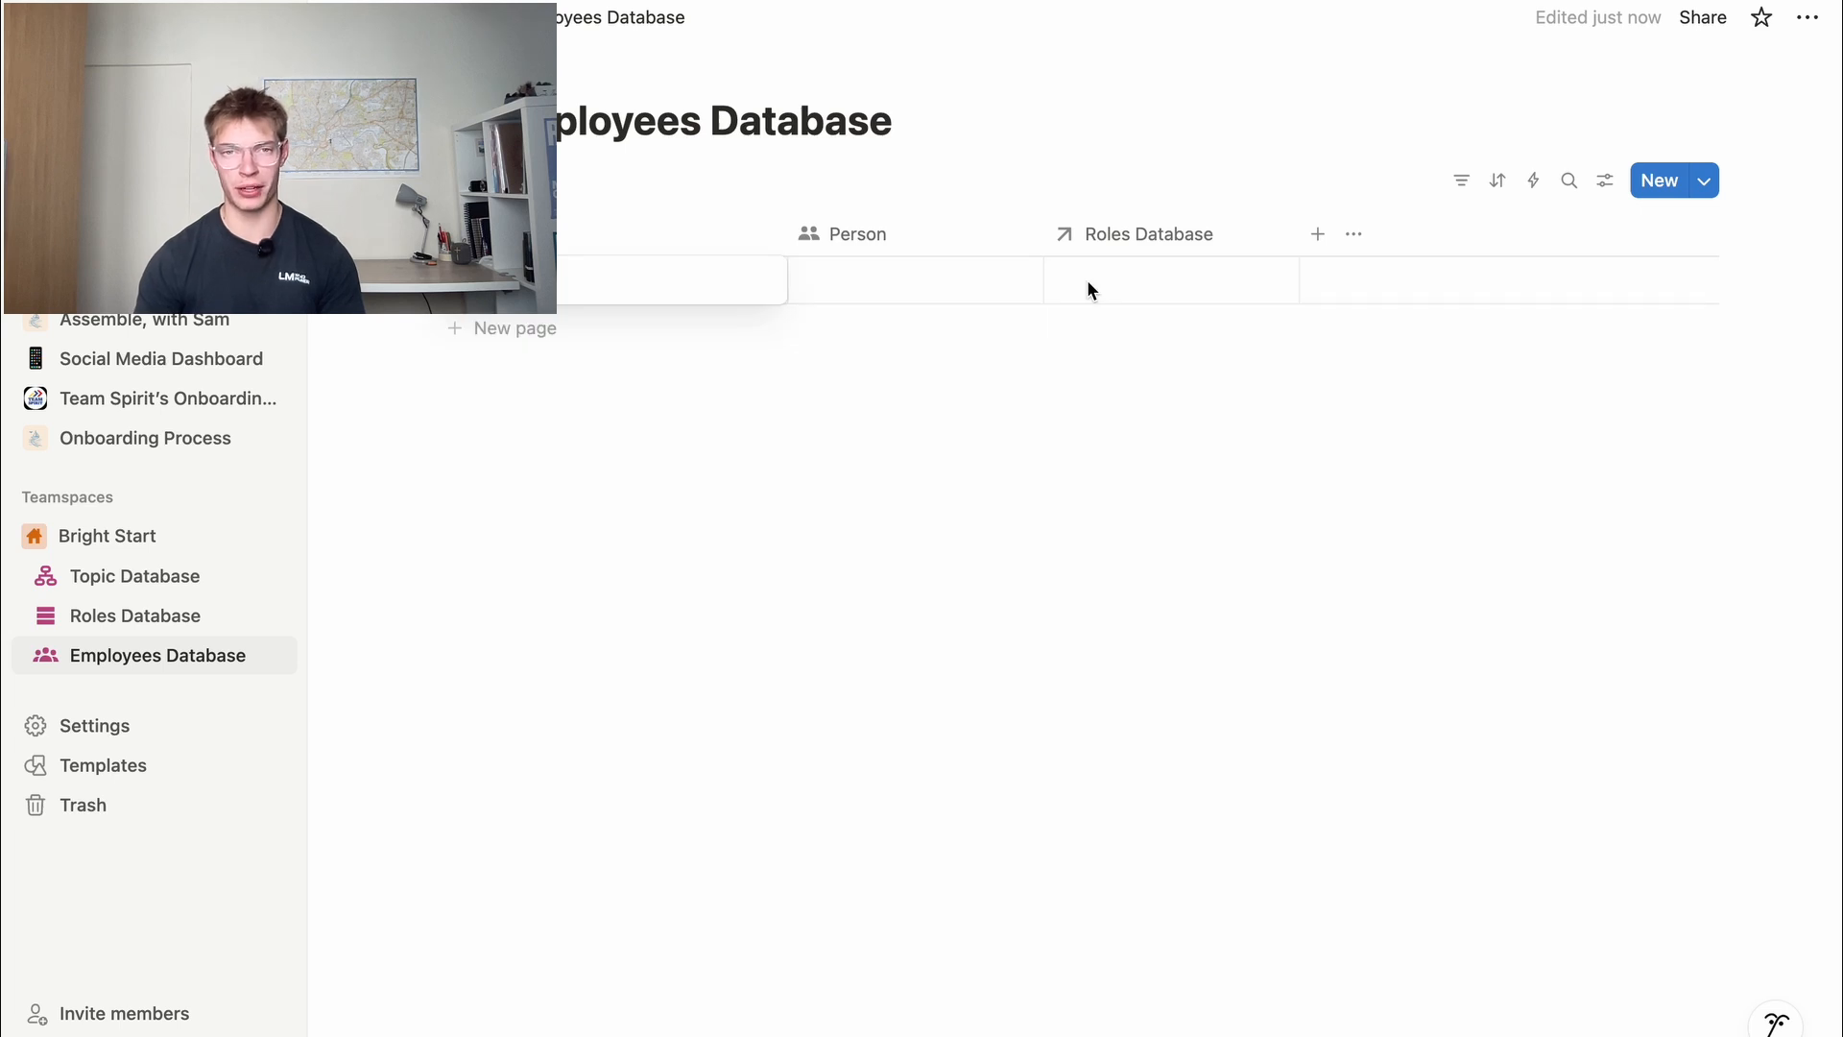
Add the suggested Start Date property and a second Person property to the Employees Database
click(1317, 234)
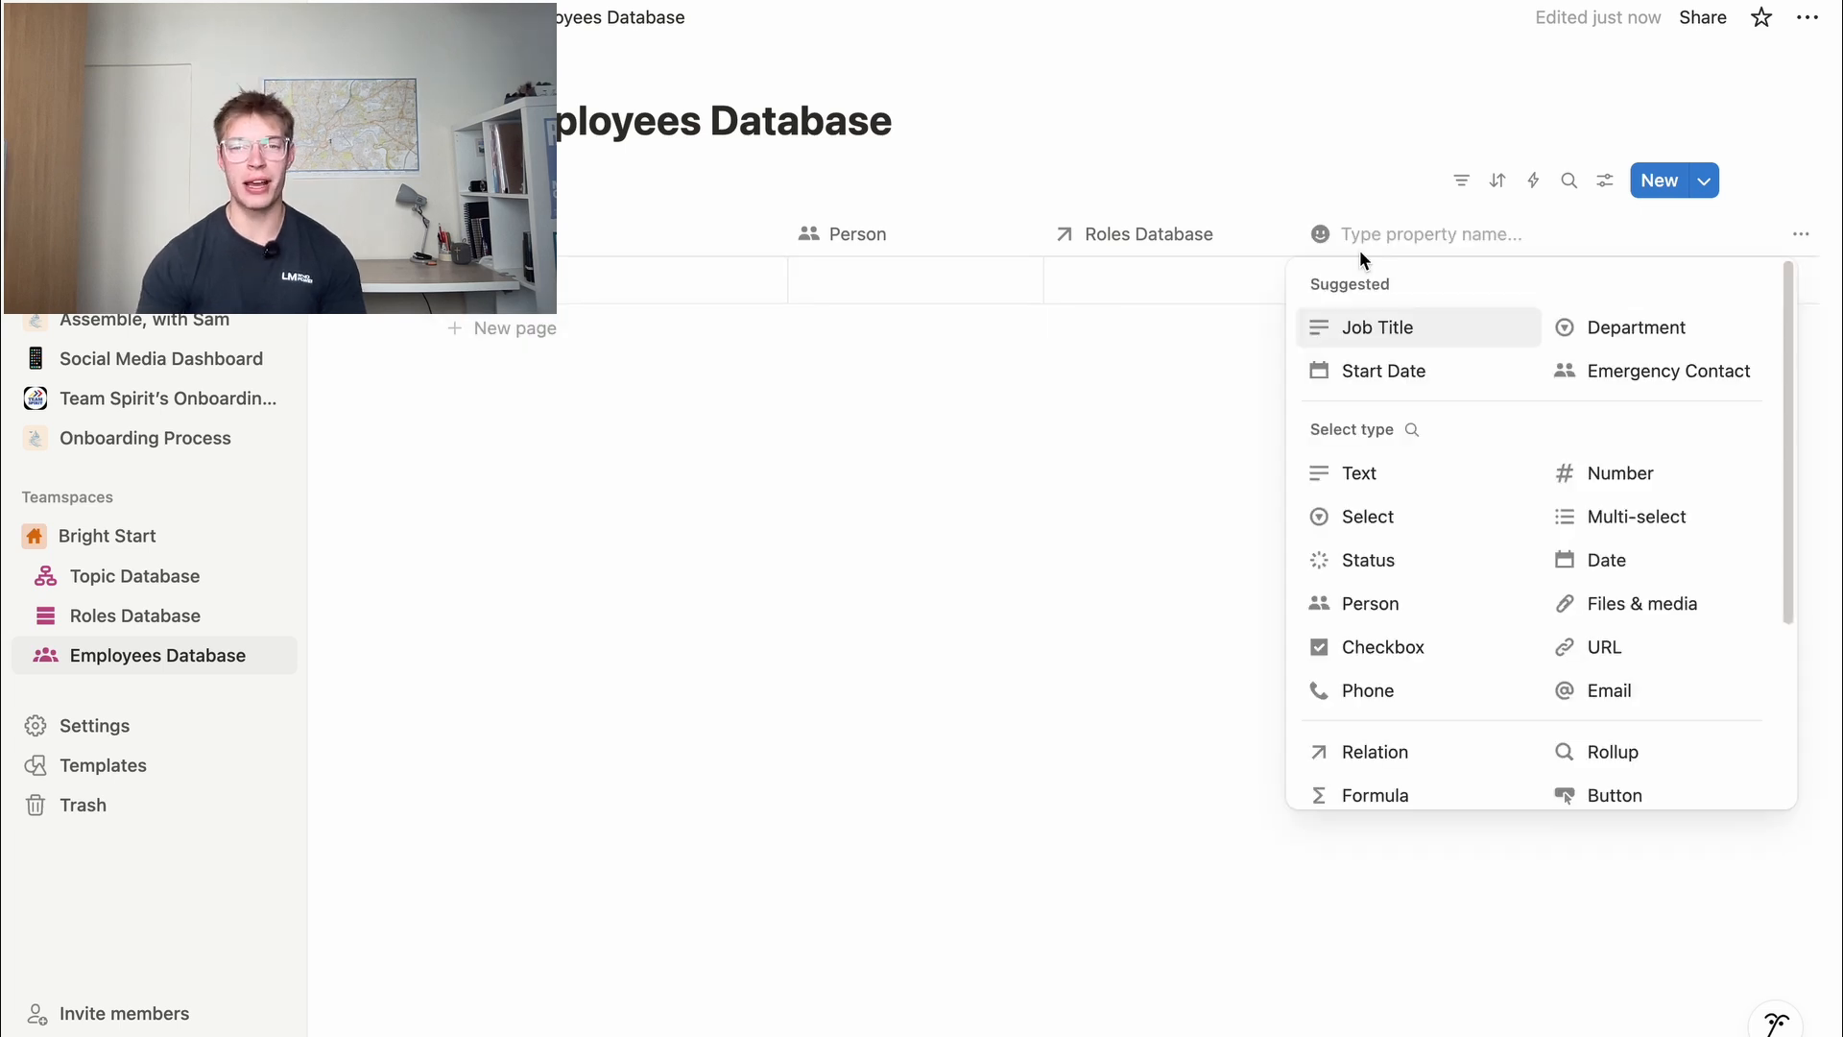
click(1397, 376)
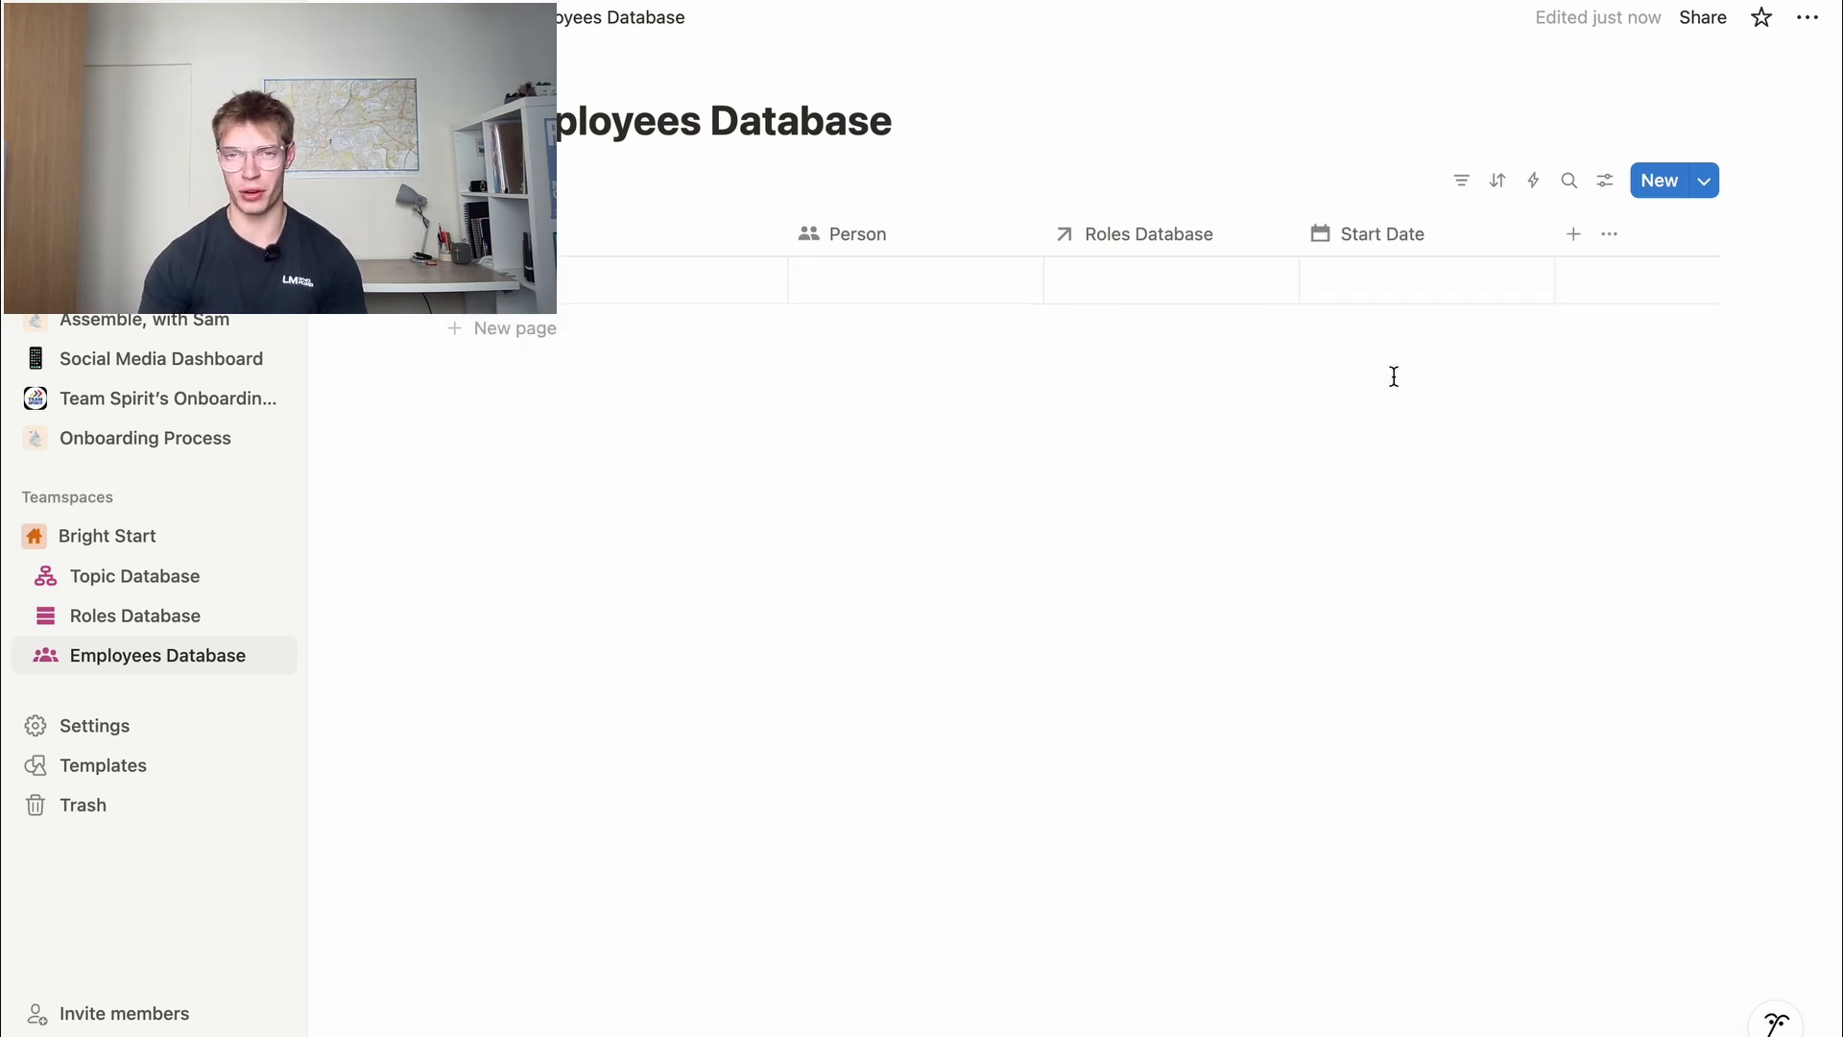
click(1574, 234)
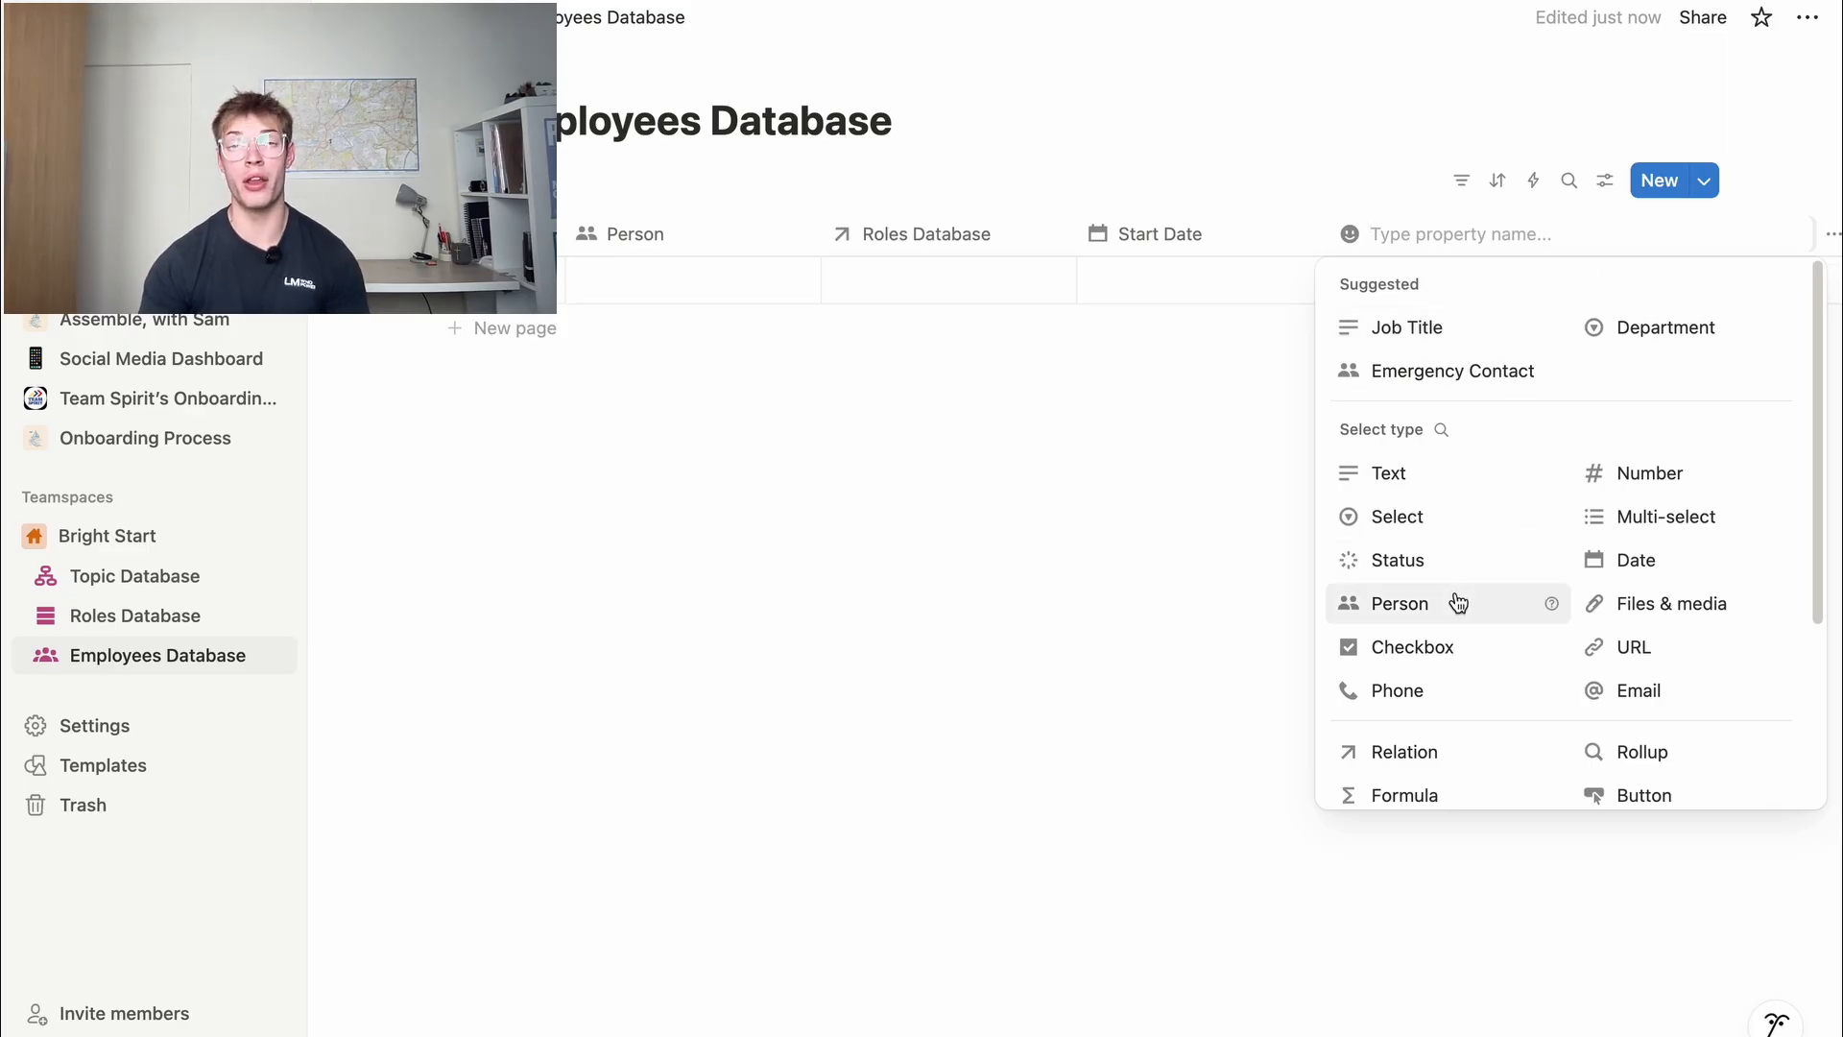
click(1459, 603)
Rename the second Person property in the Employees Database as Mentor
click(1556, 244)
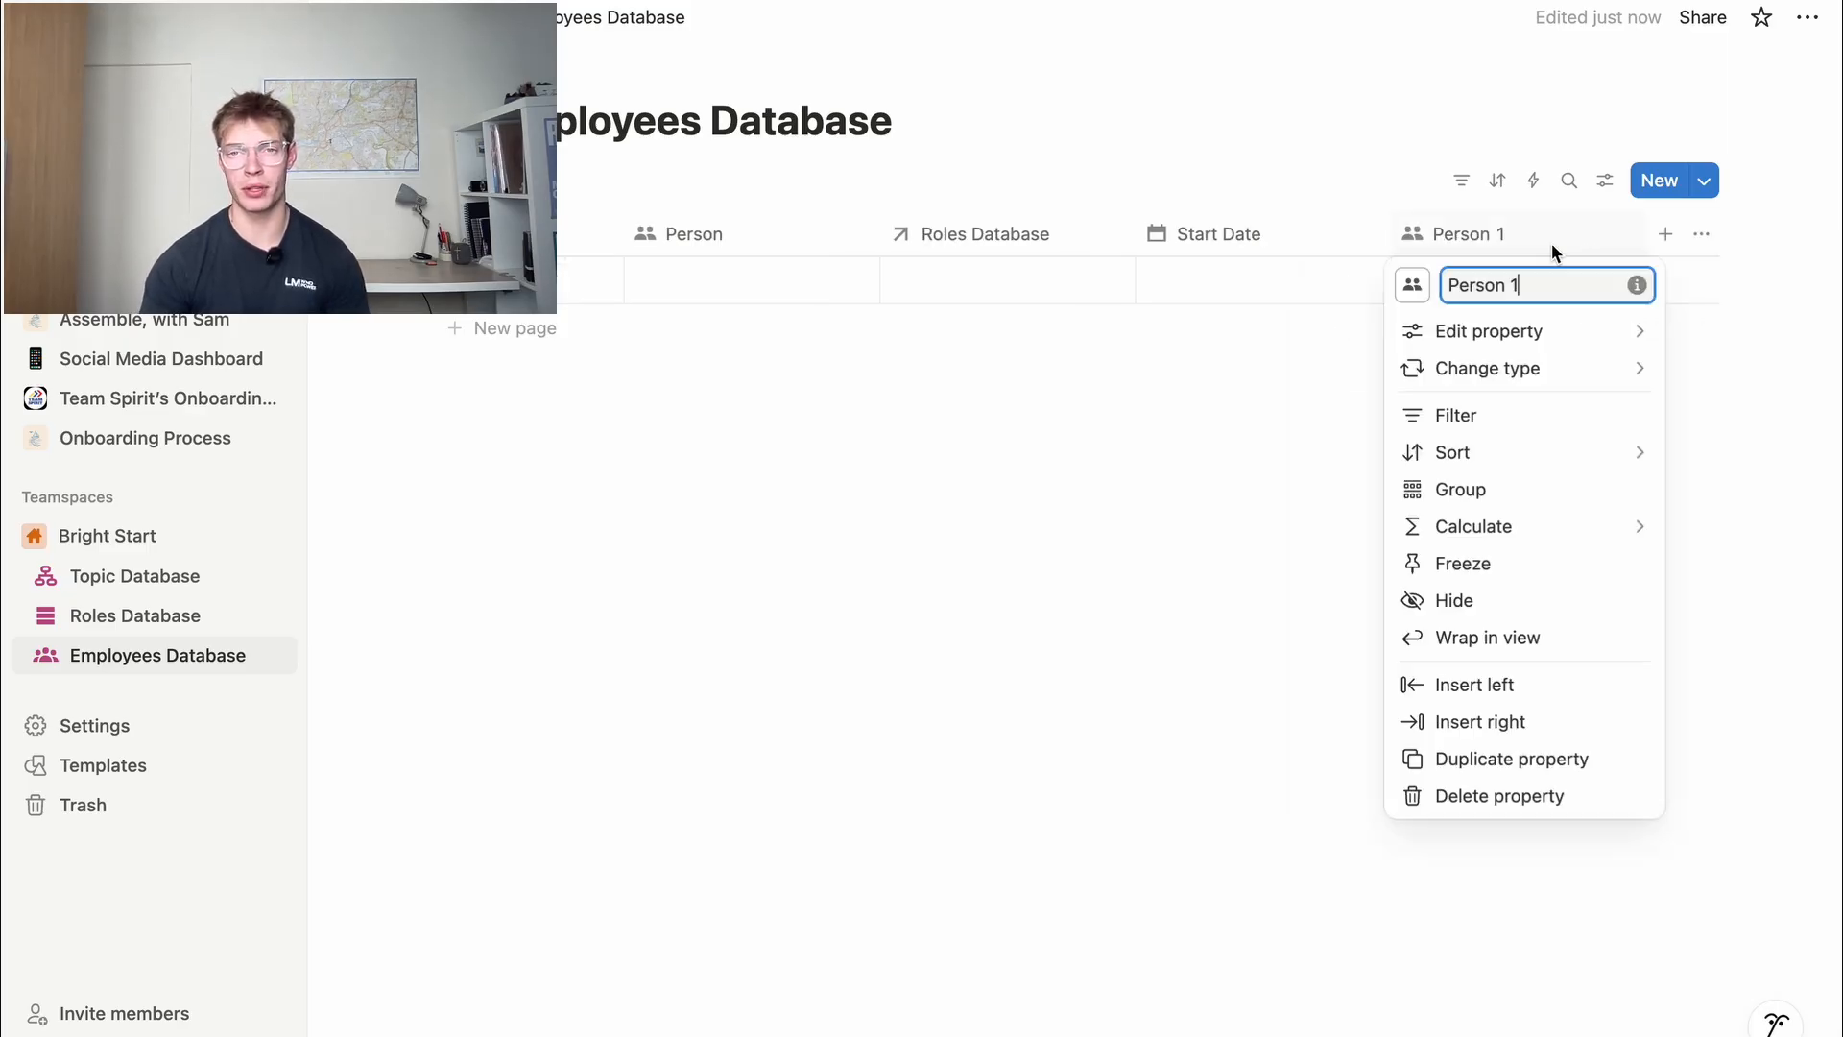
key(BackSpace)
key(BackSpace)
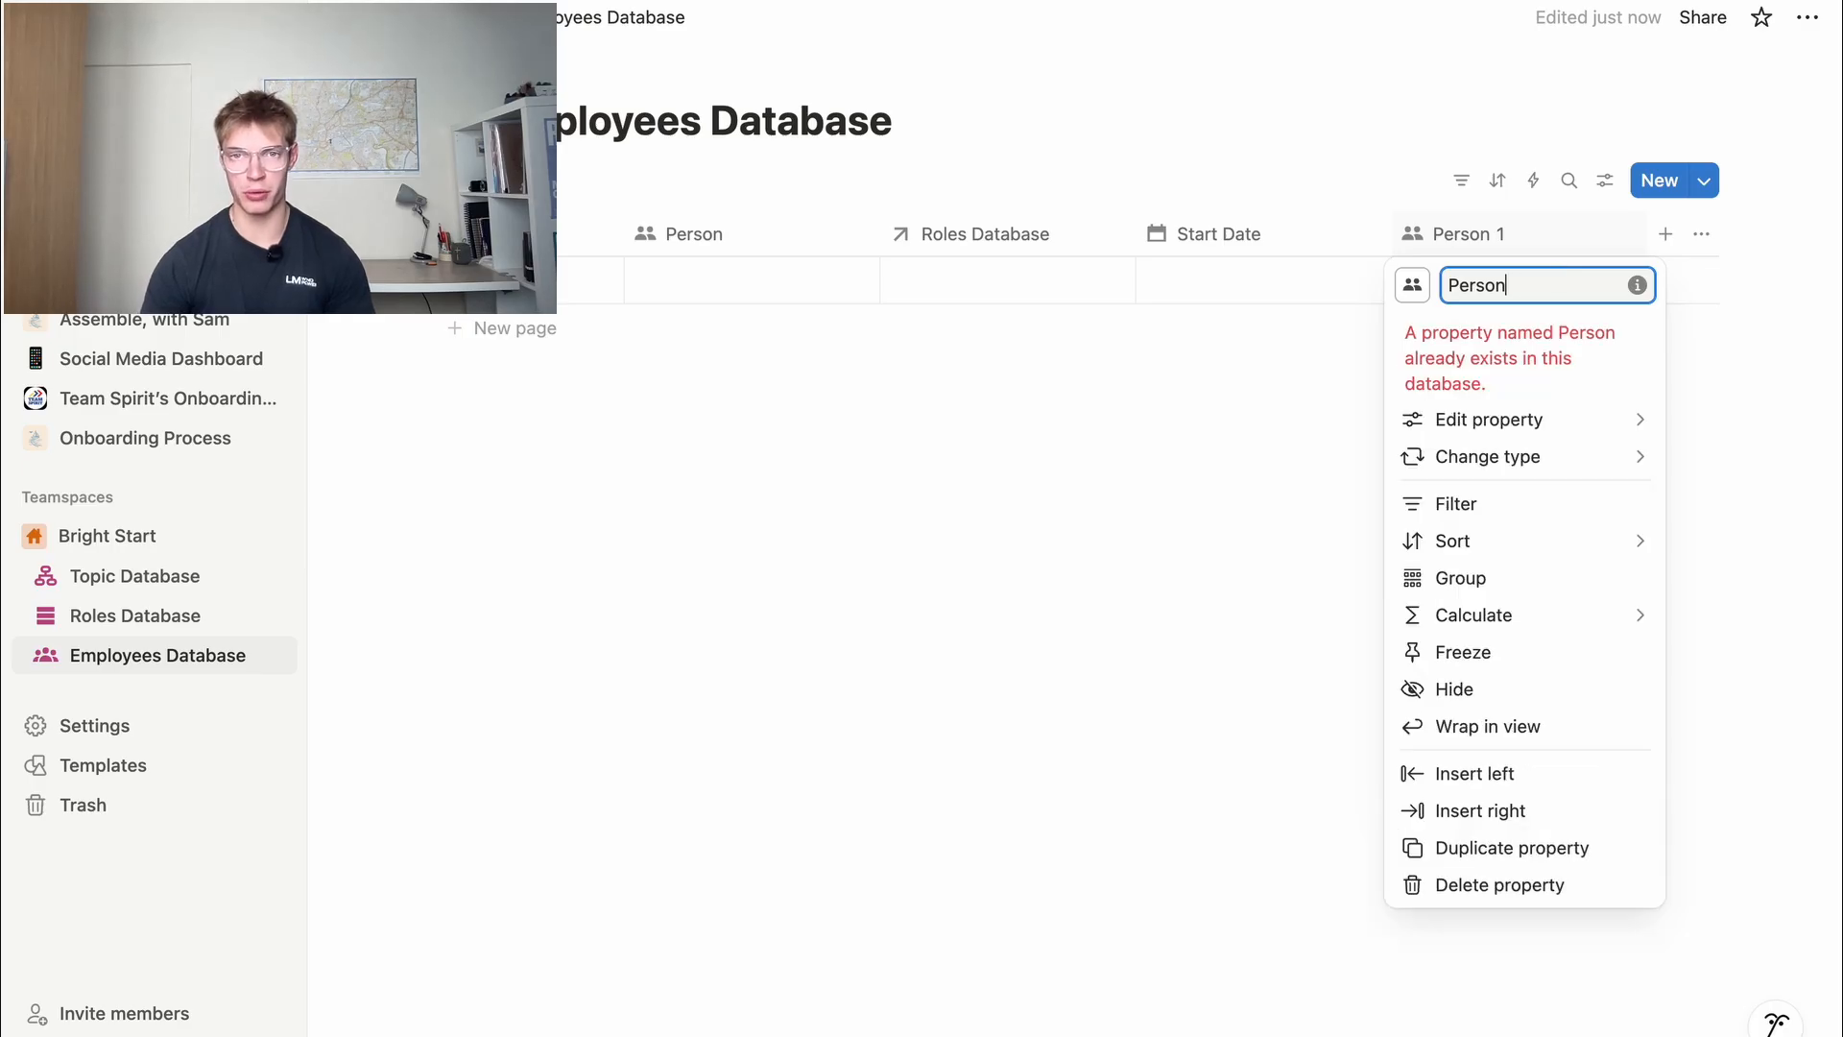
key(BackSpace)
key(BackSpace)
key(BackSpace)
key(BackSpace)
key(BackSpace)
key(BackSpace)
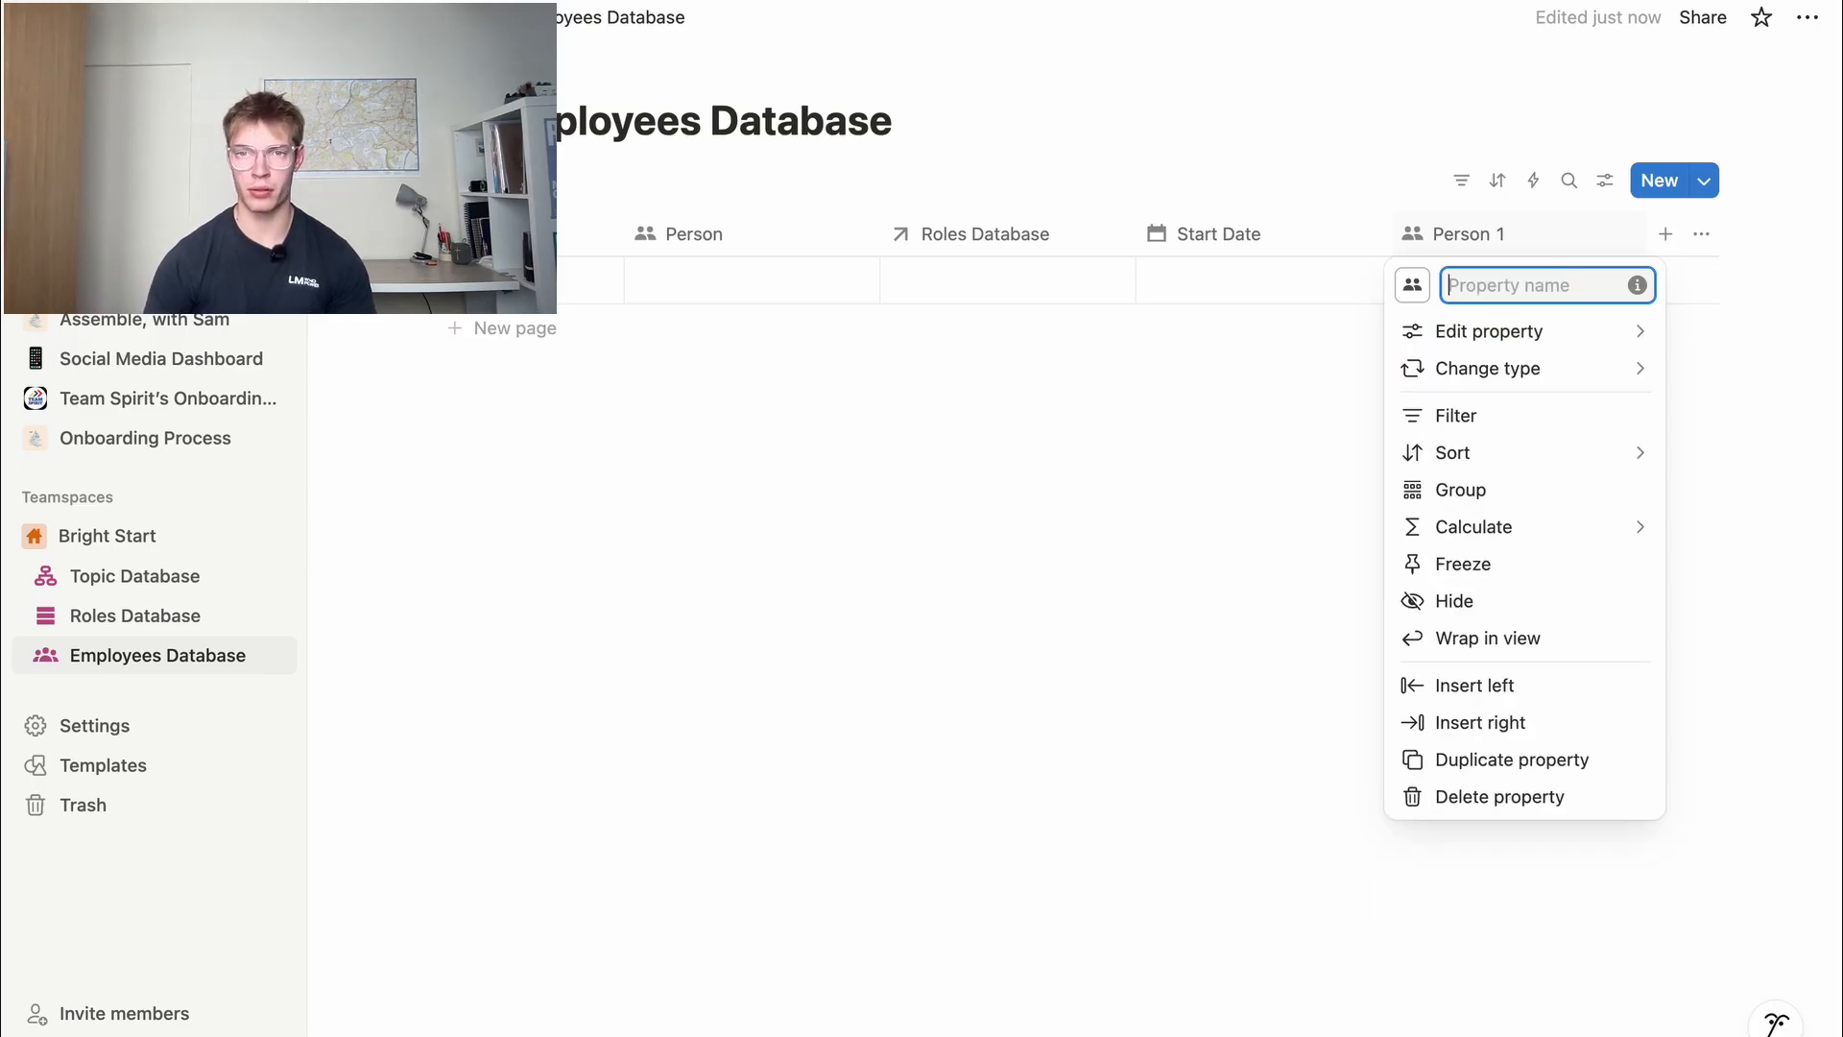
text(Ment)
text(o)
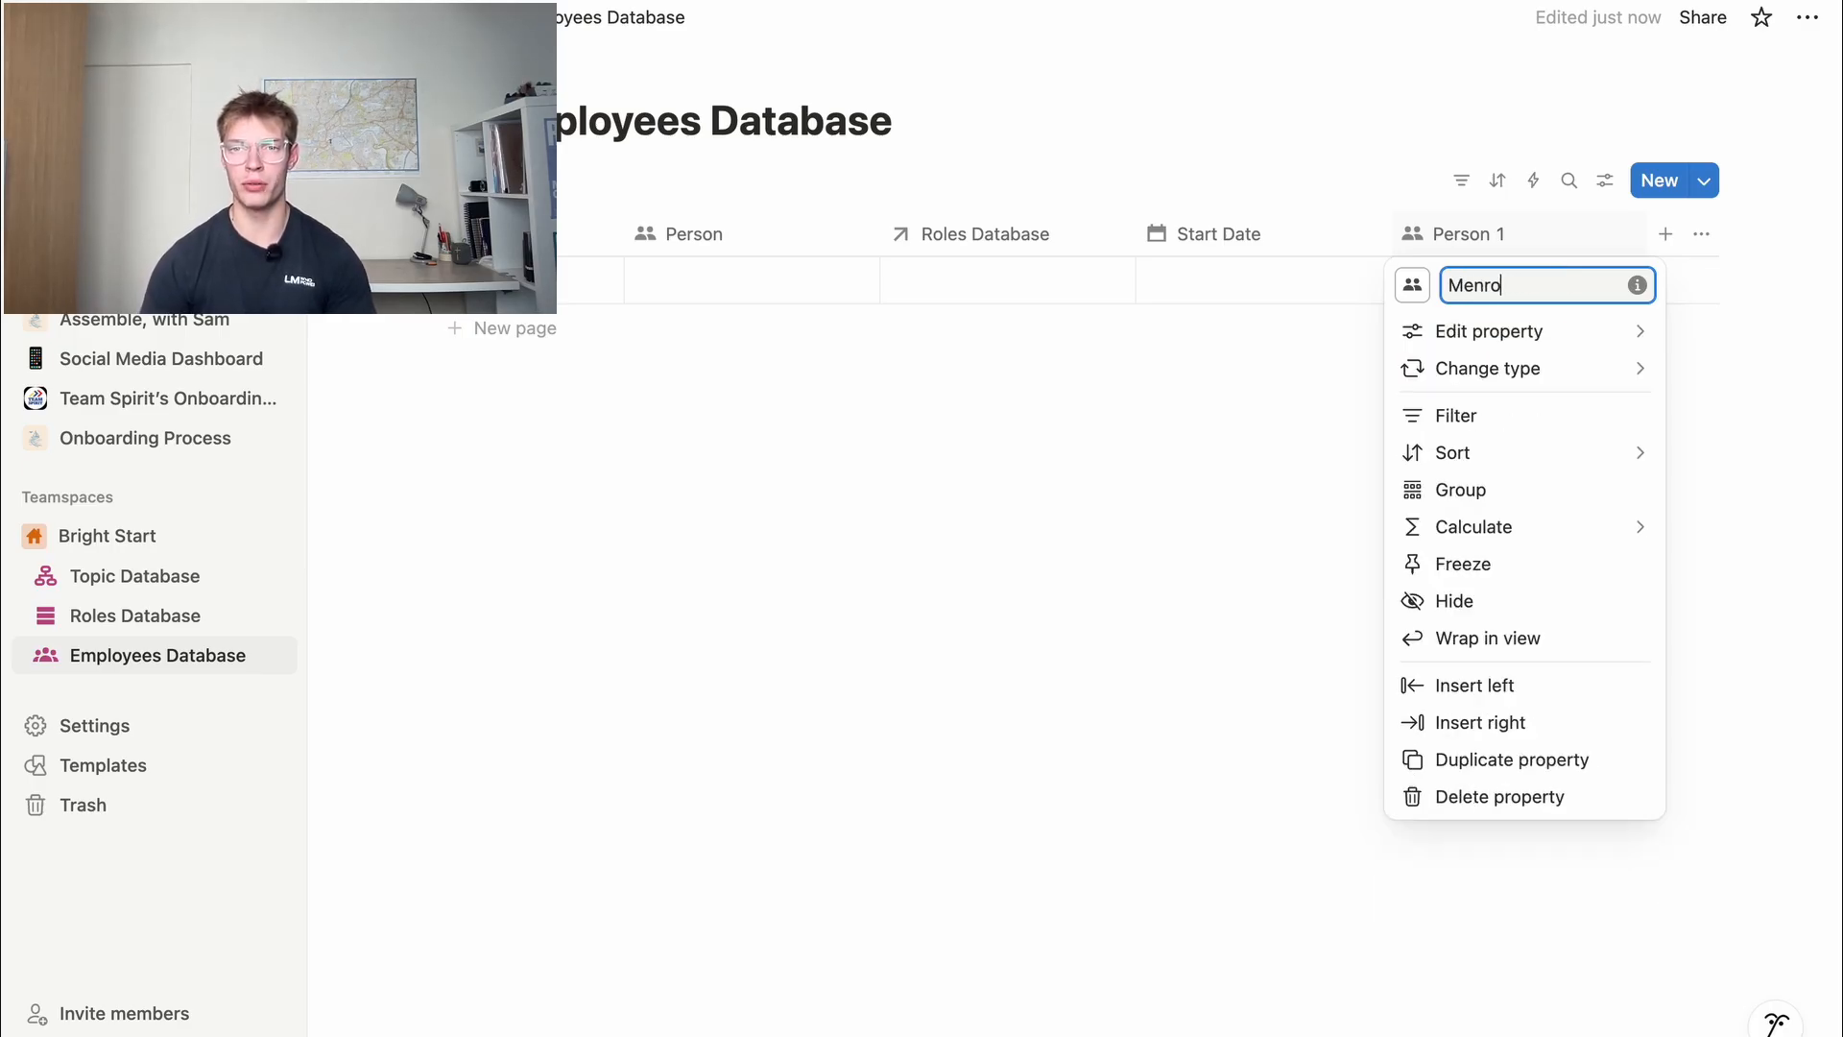
key(BackSpace)
text(to)
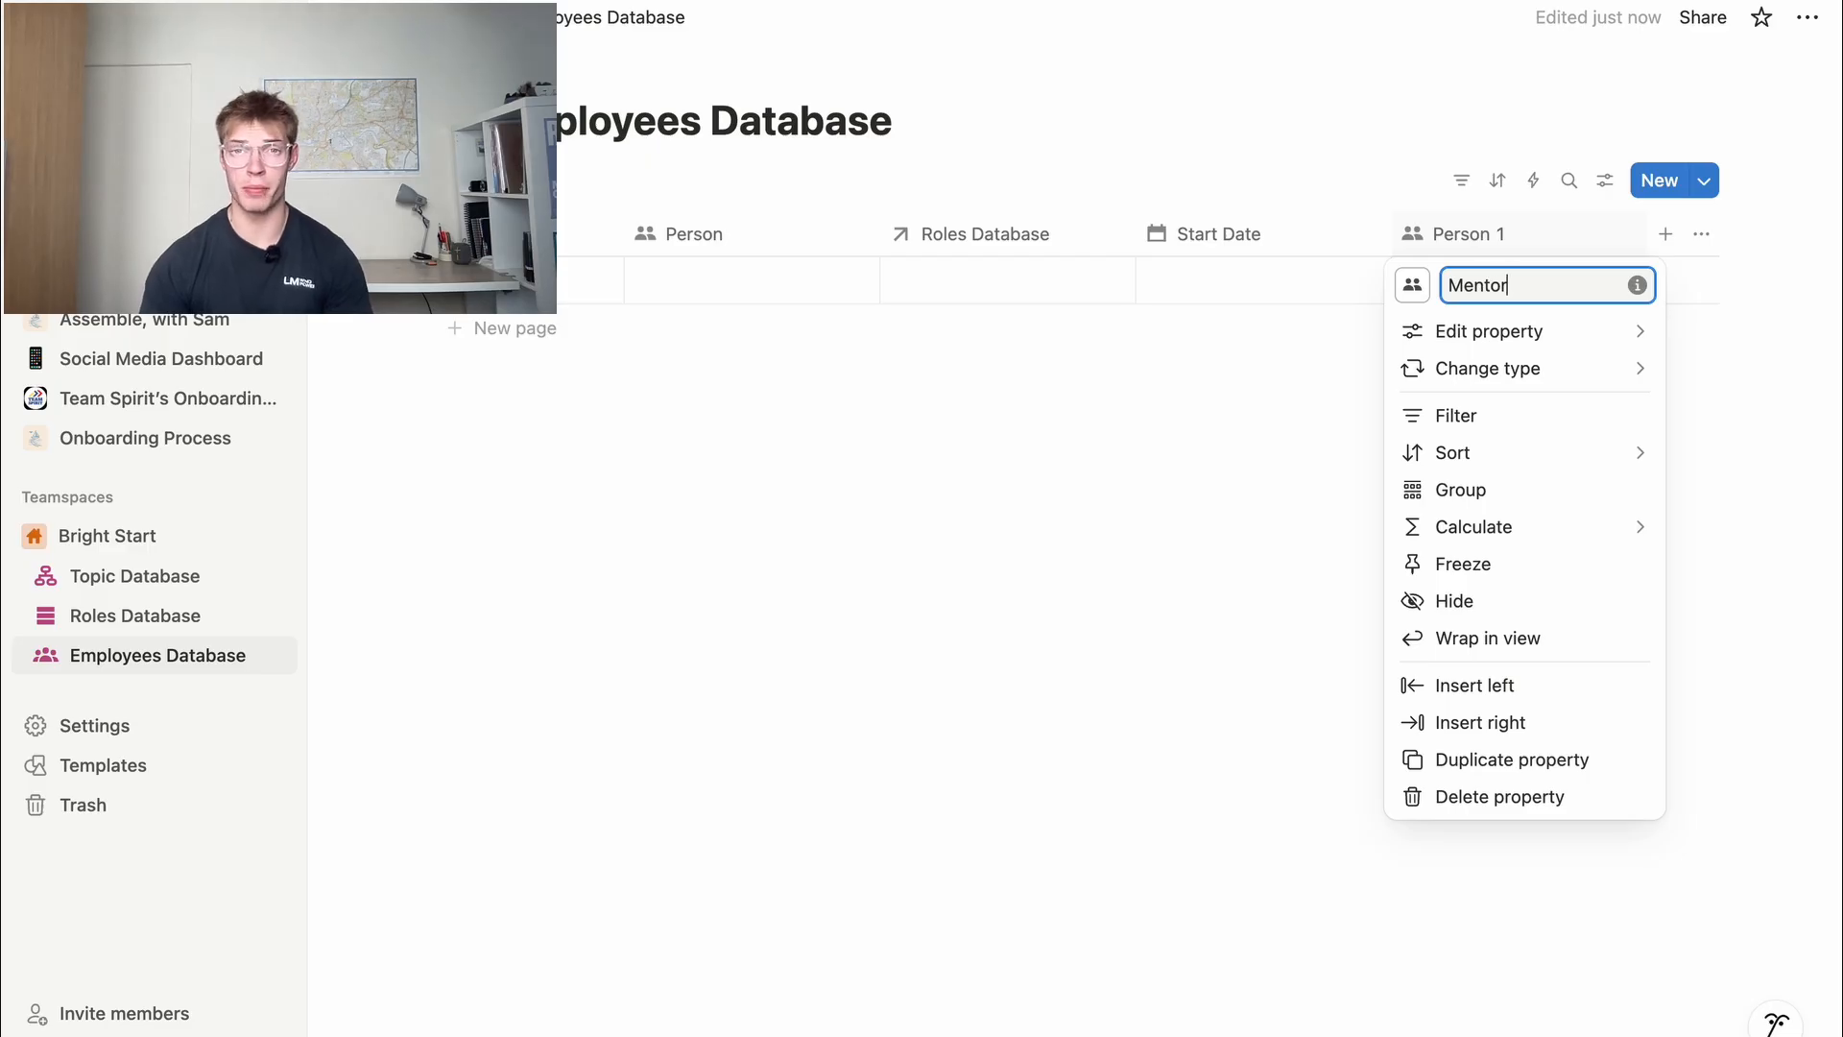
click(1042, 622)
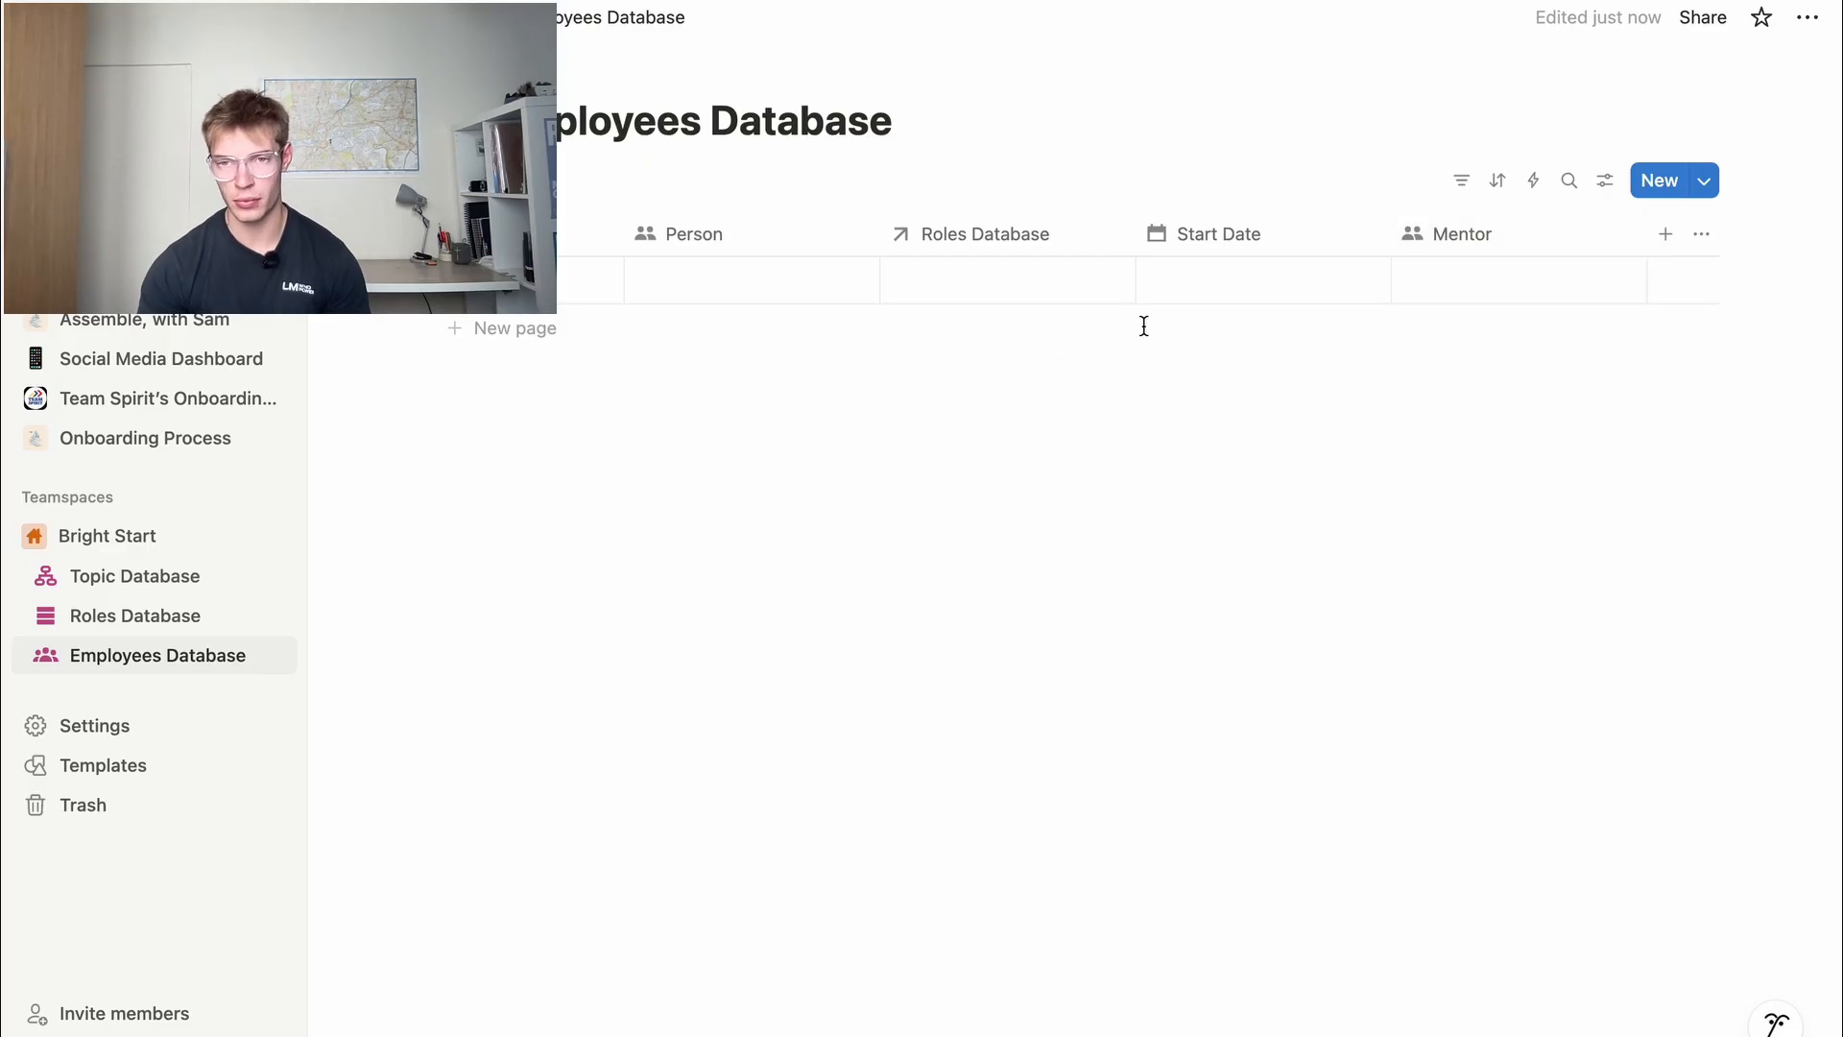
Add a Text property named Additional Roles to the Employees Database
click(1664, 235)
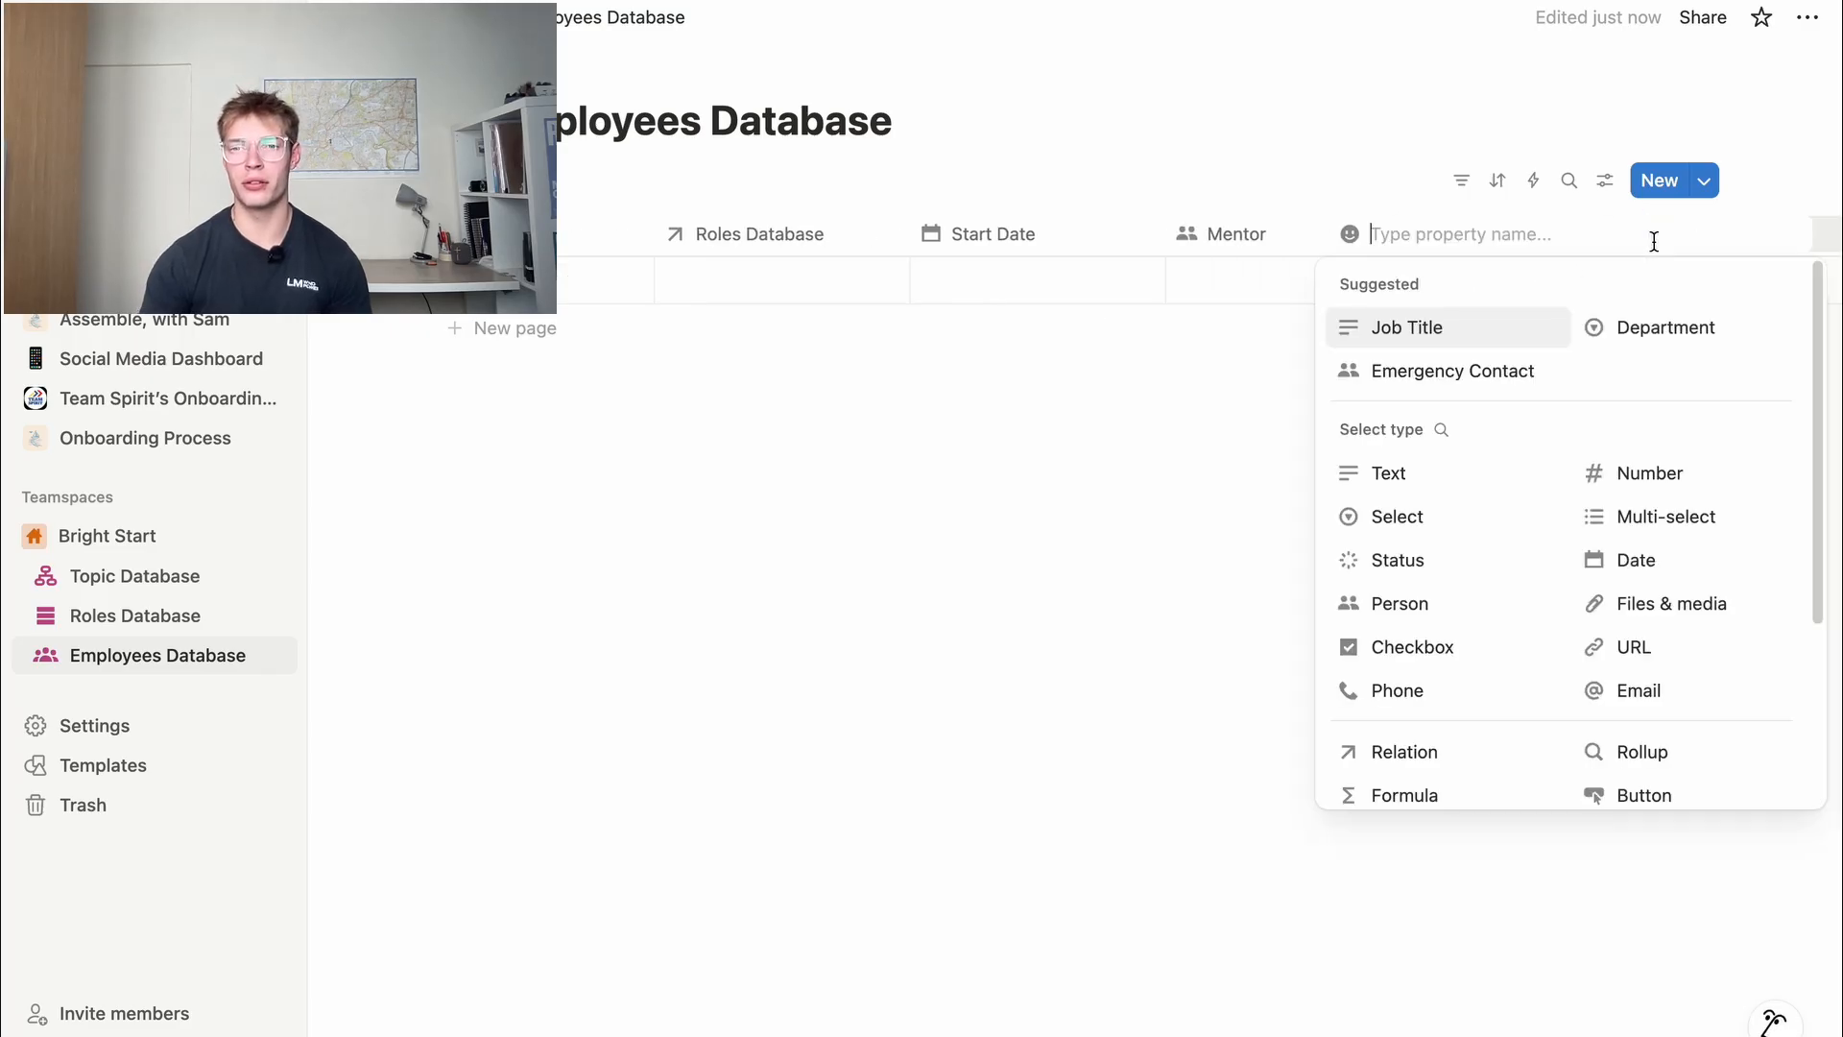
click(1452, 477)
click(1477, 245)
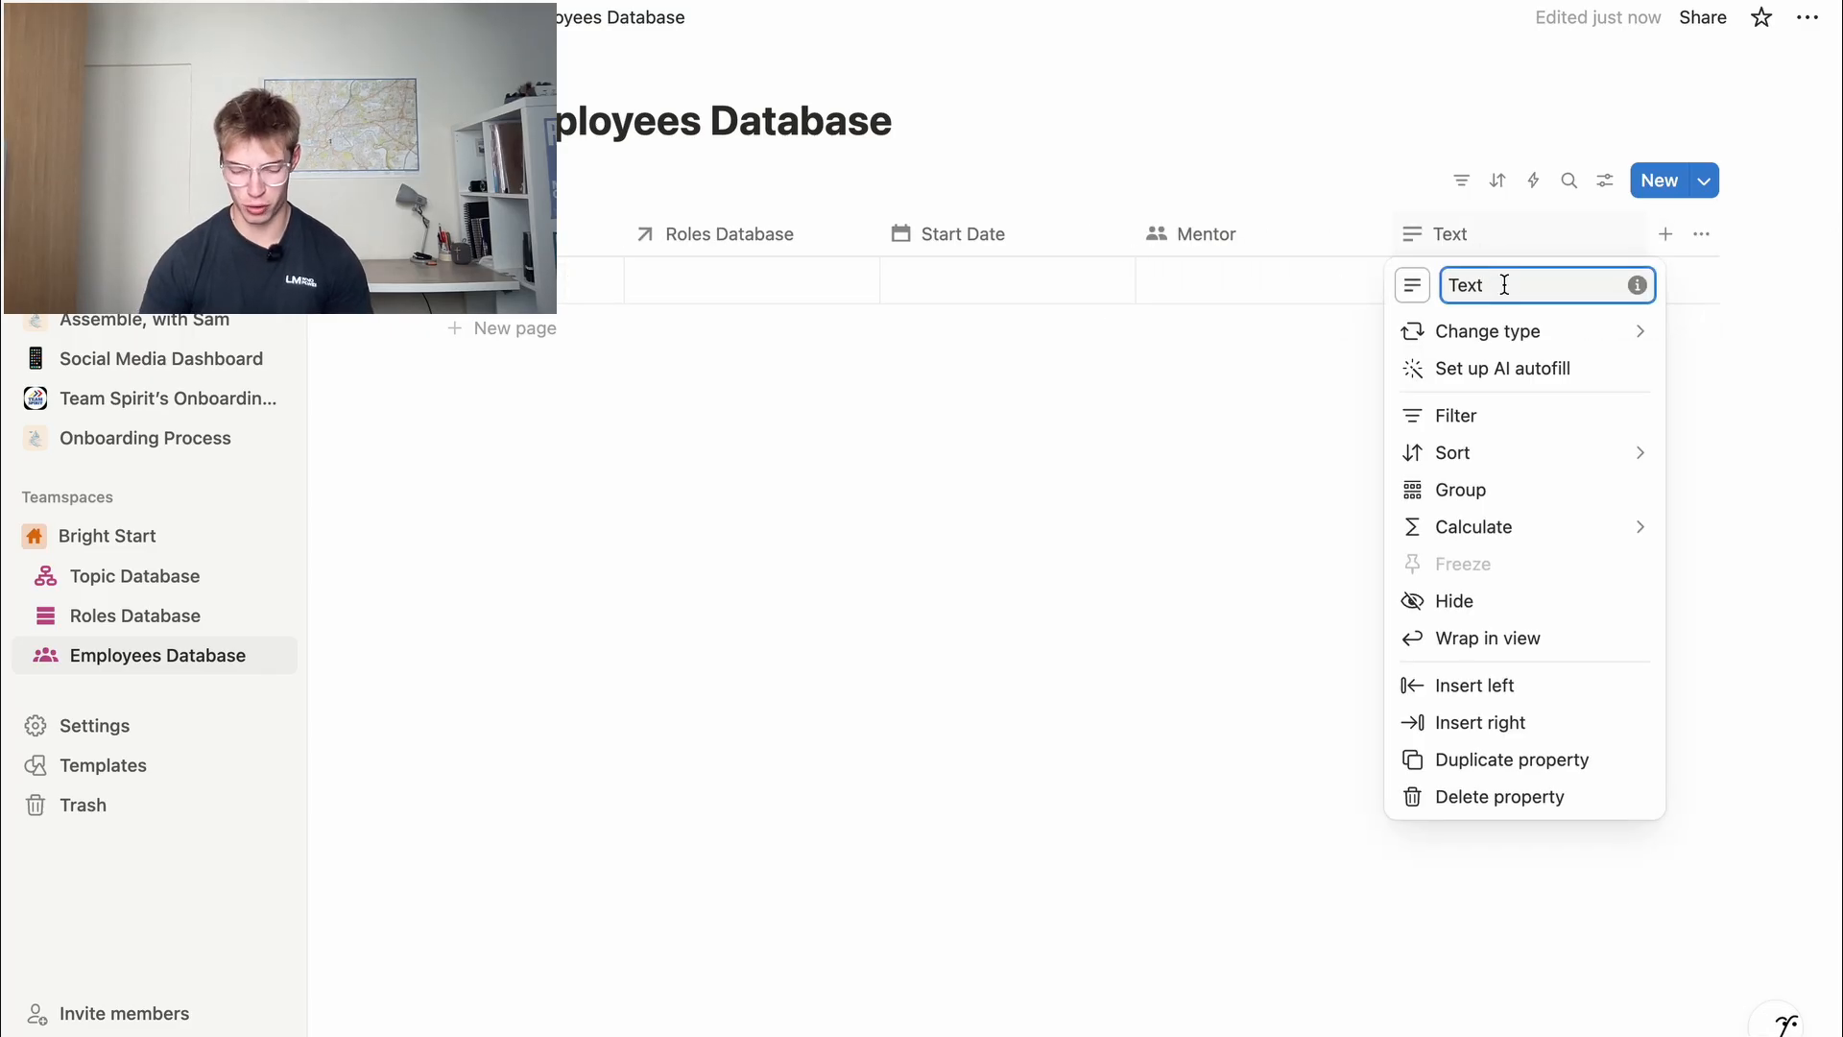
key(BackSpace)
key(BackSpace)
key(BackSpace)
key(BackSpace)
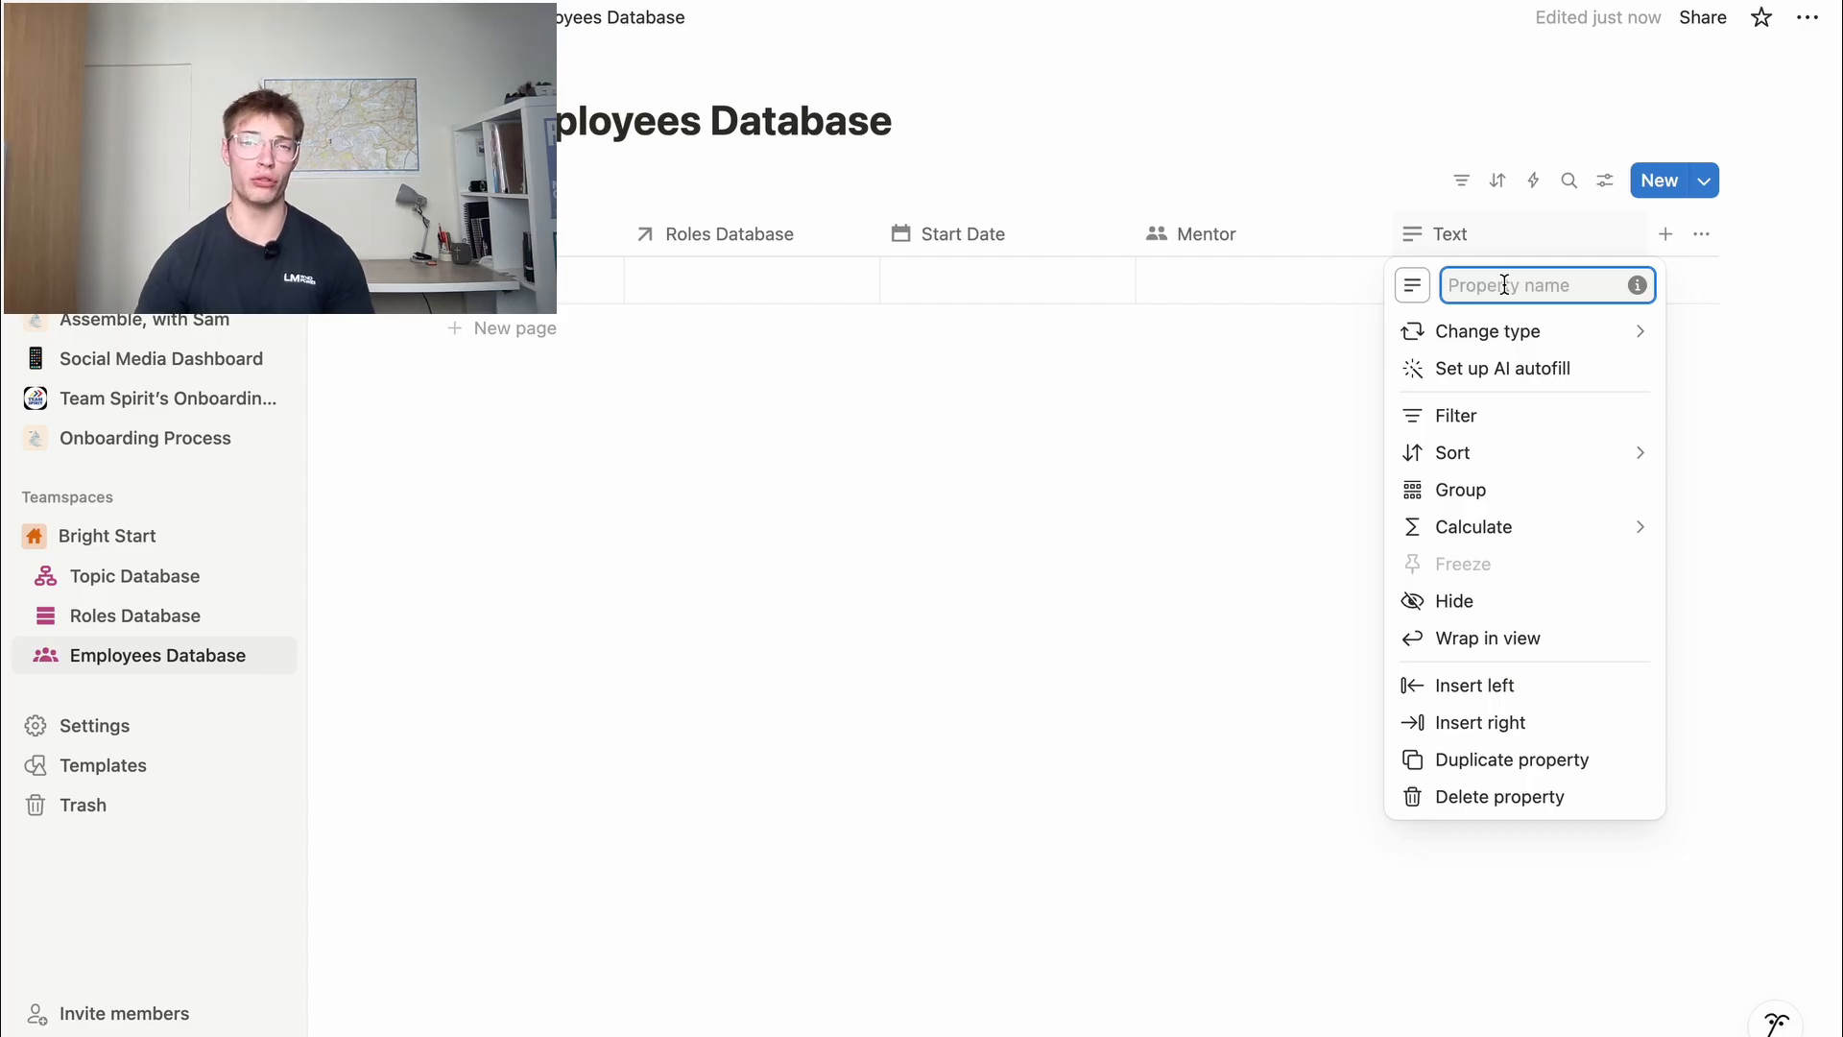
text(Addition)
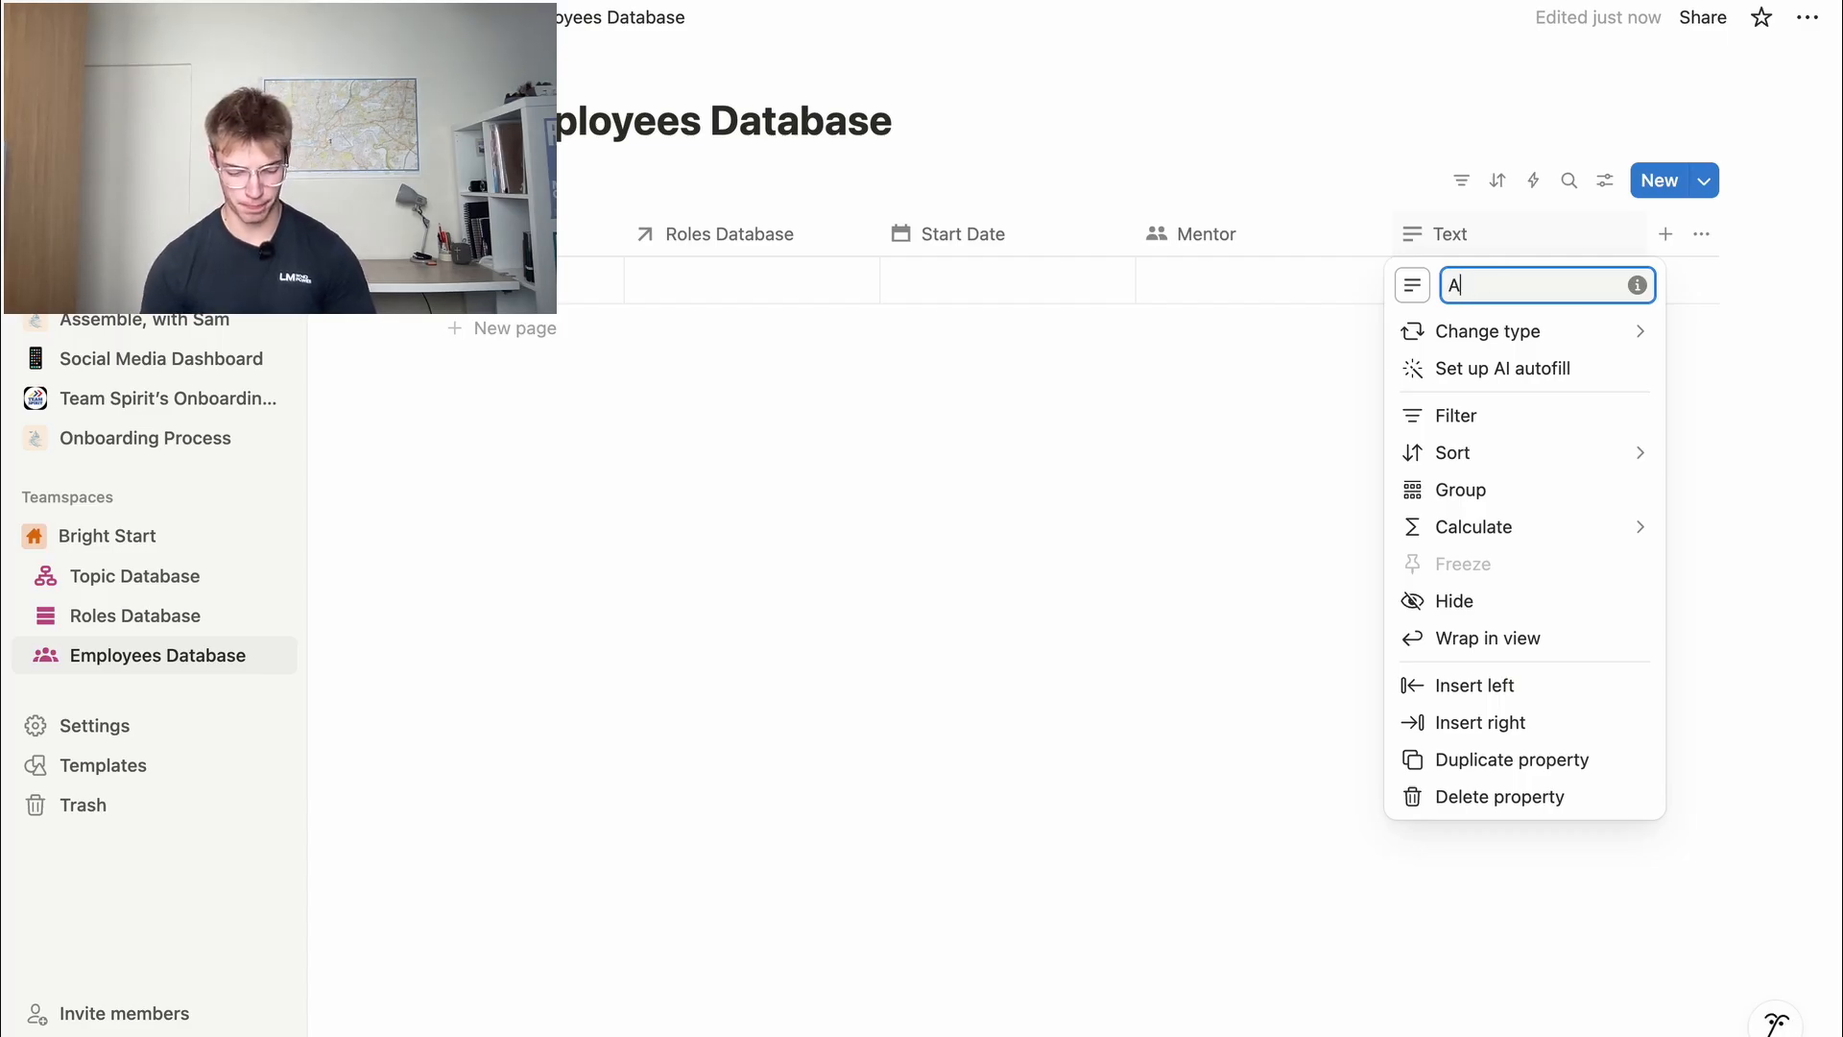
key(Return)
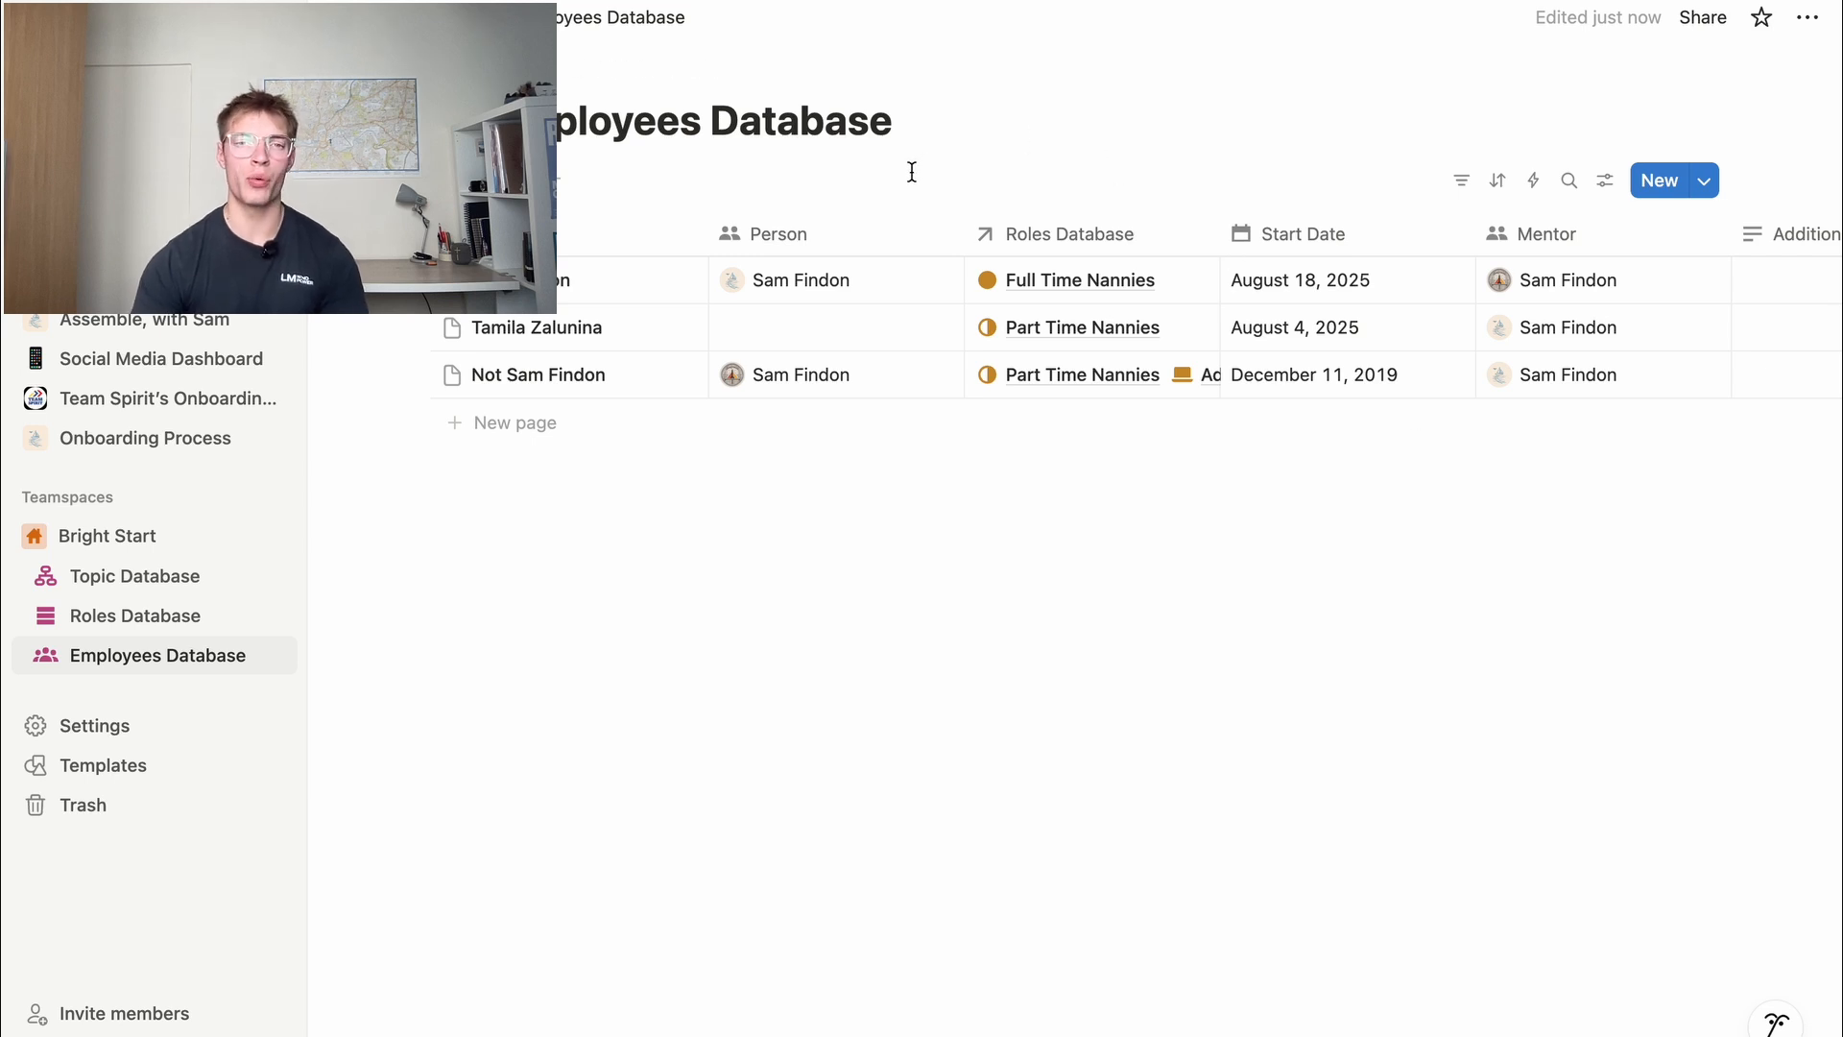
Examine each employee's person, role, start date, mentor and additional roles in the Employees Database
mouse_move(659, 279)
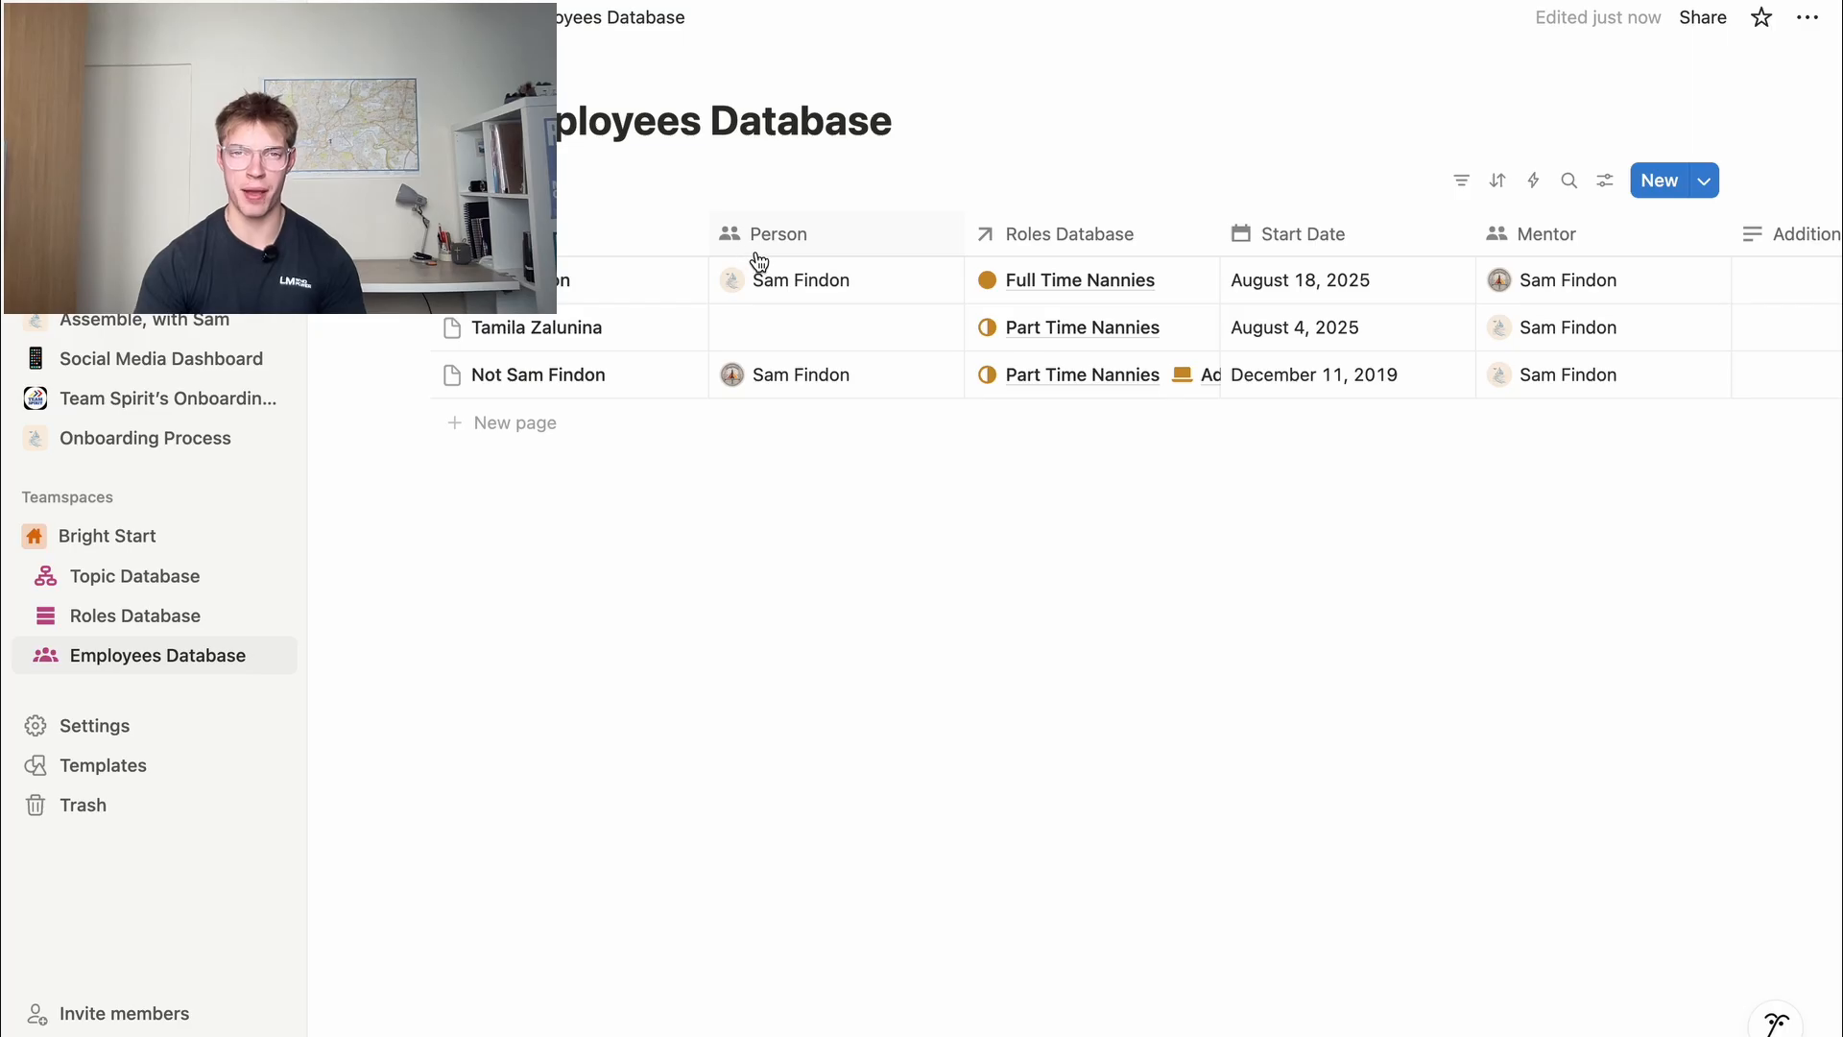
mouse_move(791, 304)
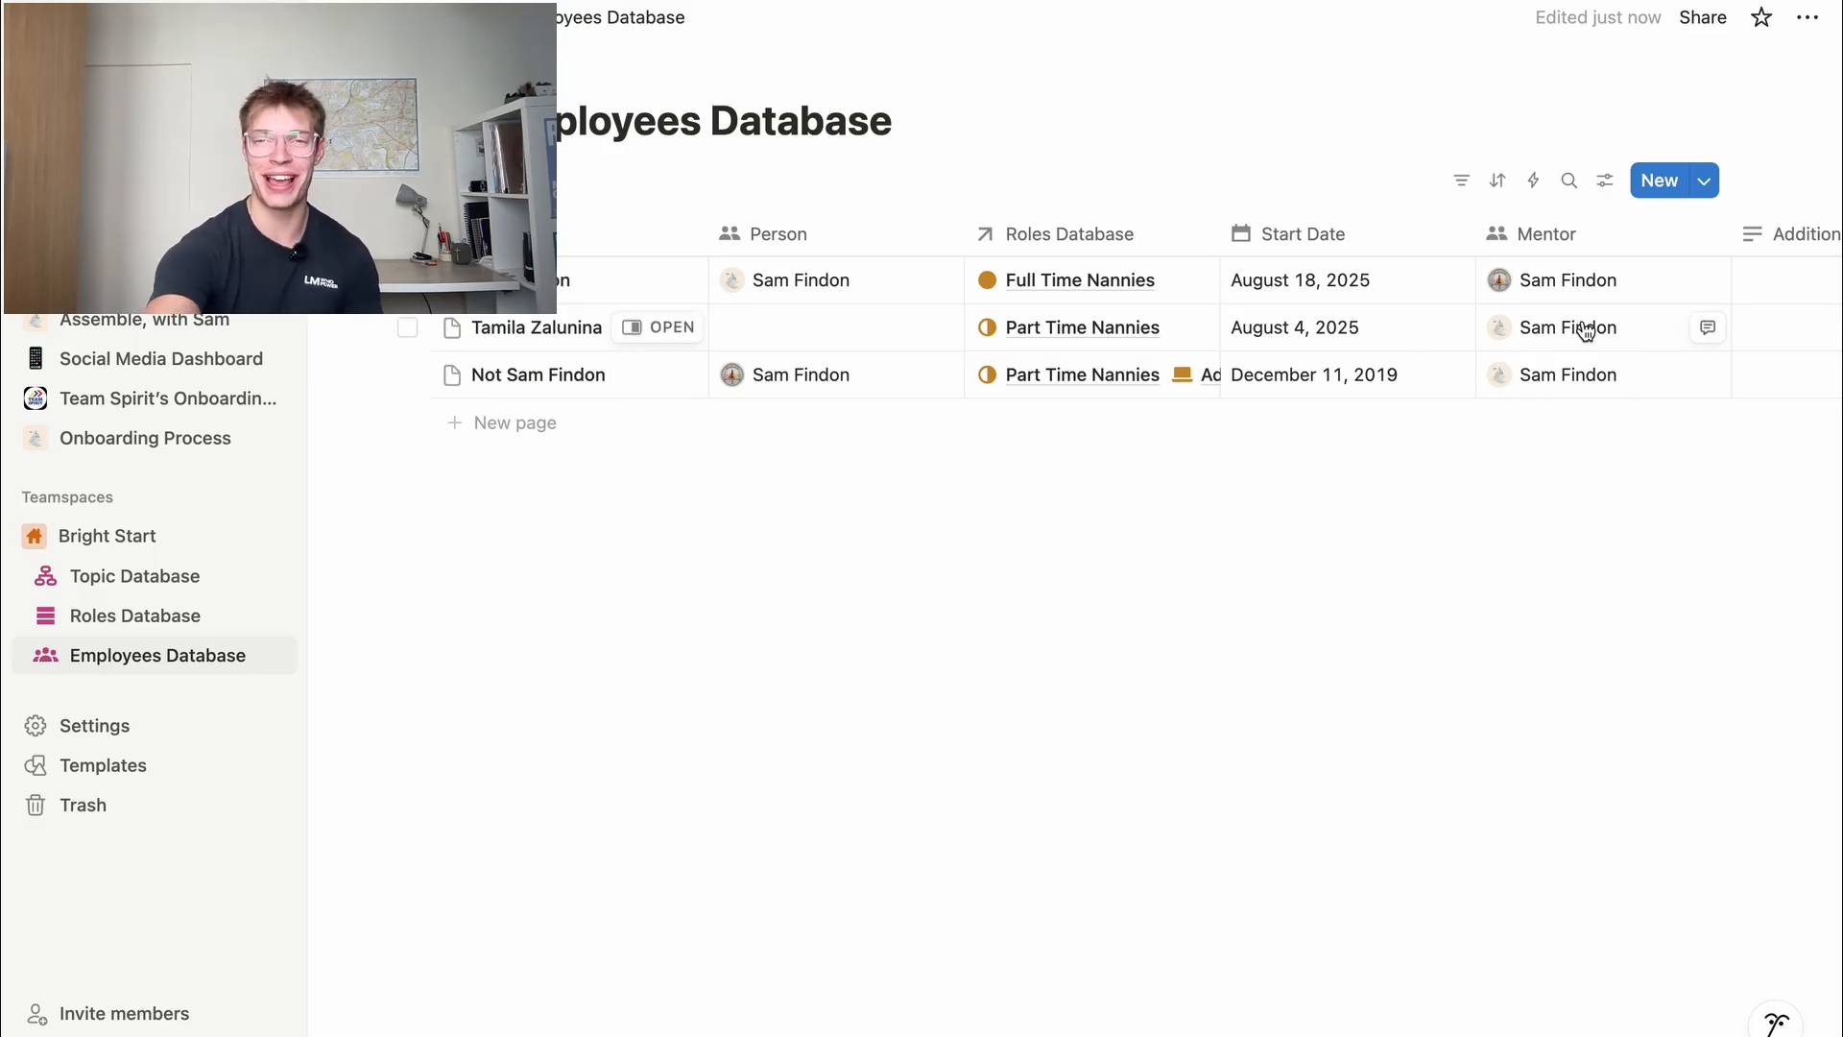
scroll(1581, 327, right, 5)
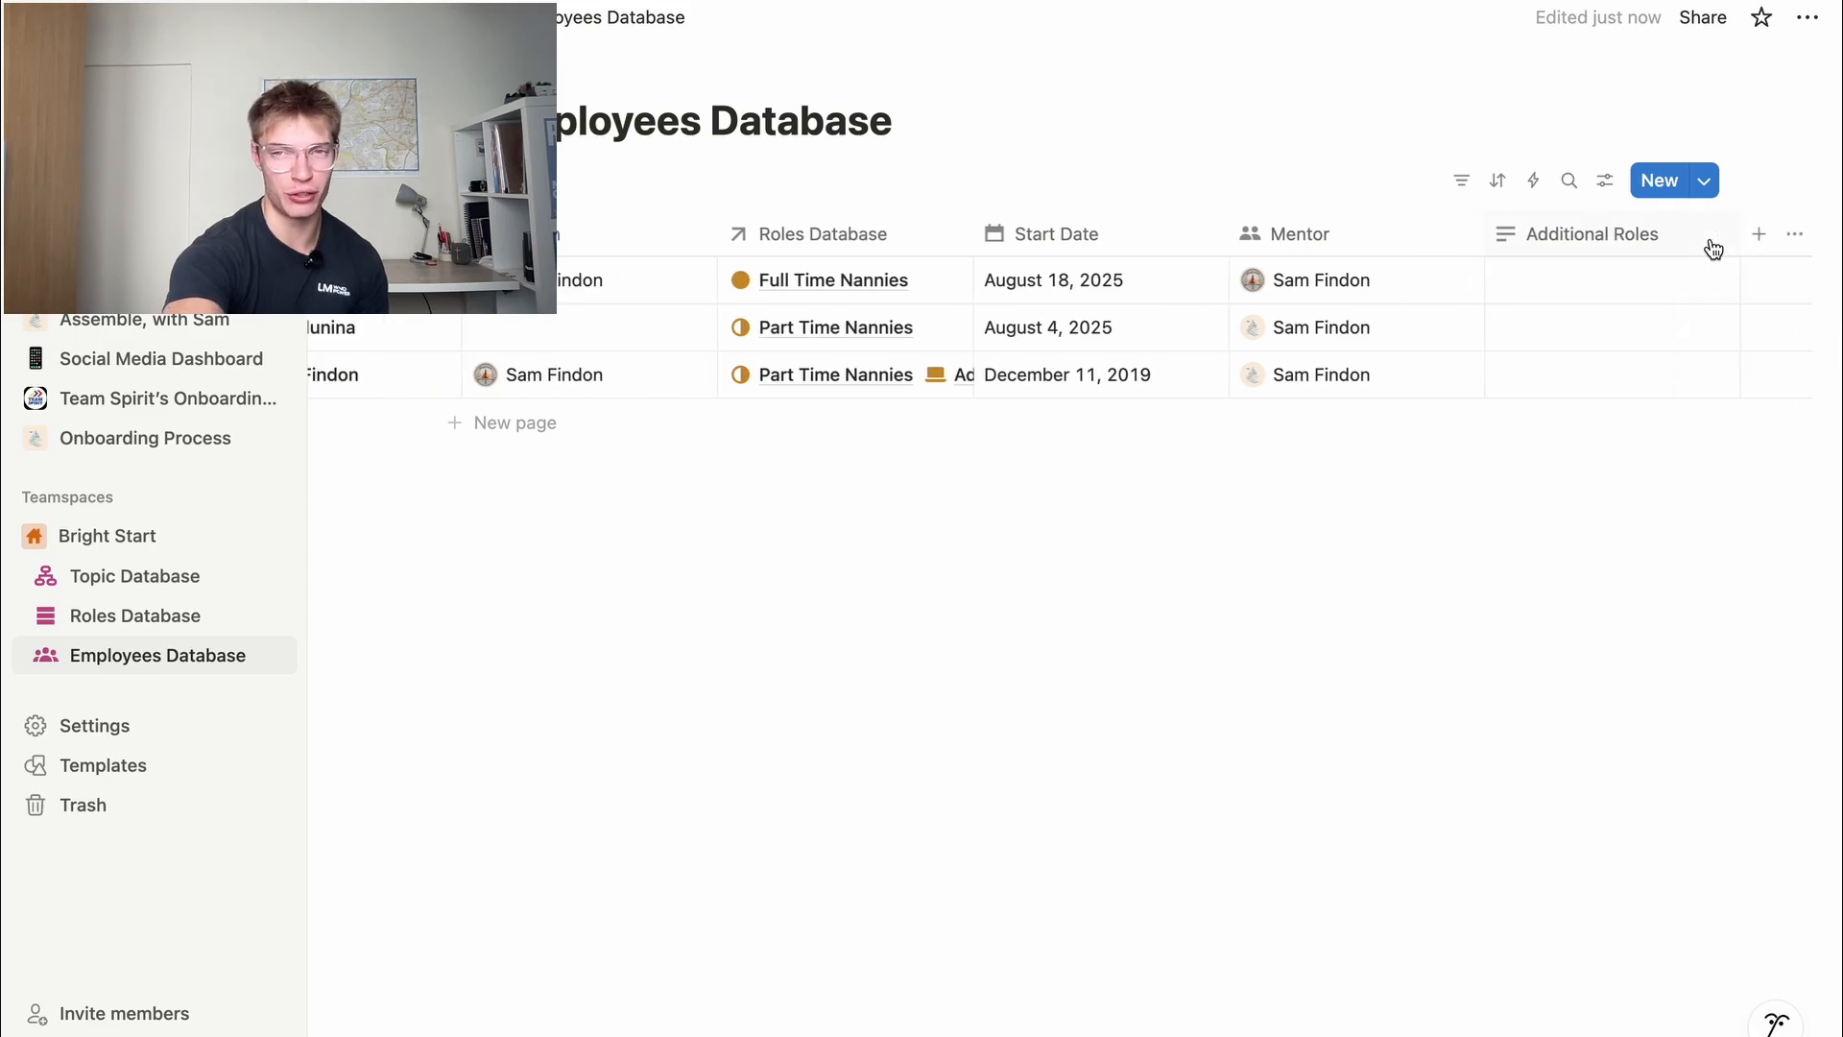
scroll(1713, 250, left, 5)
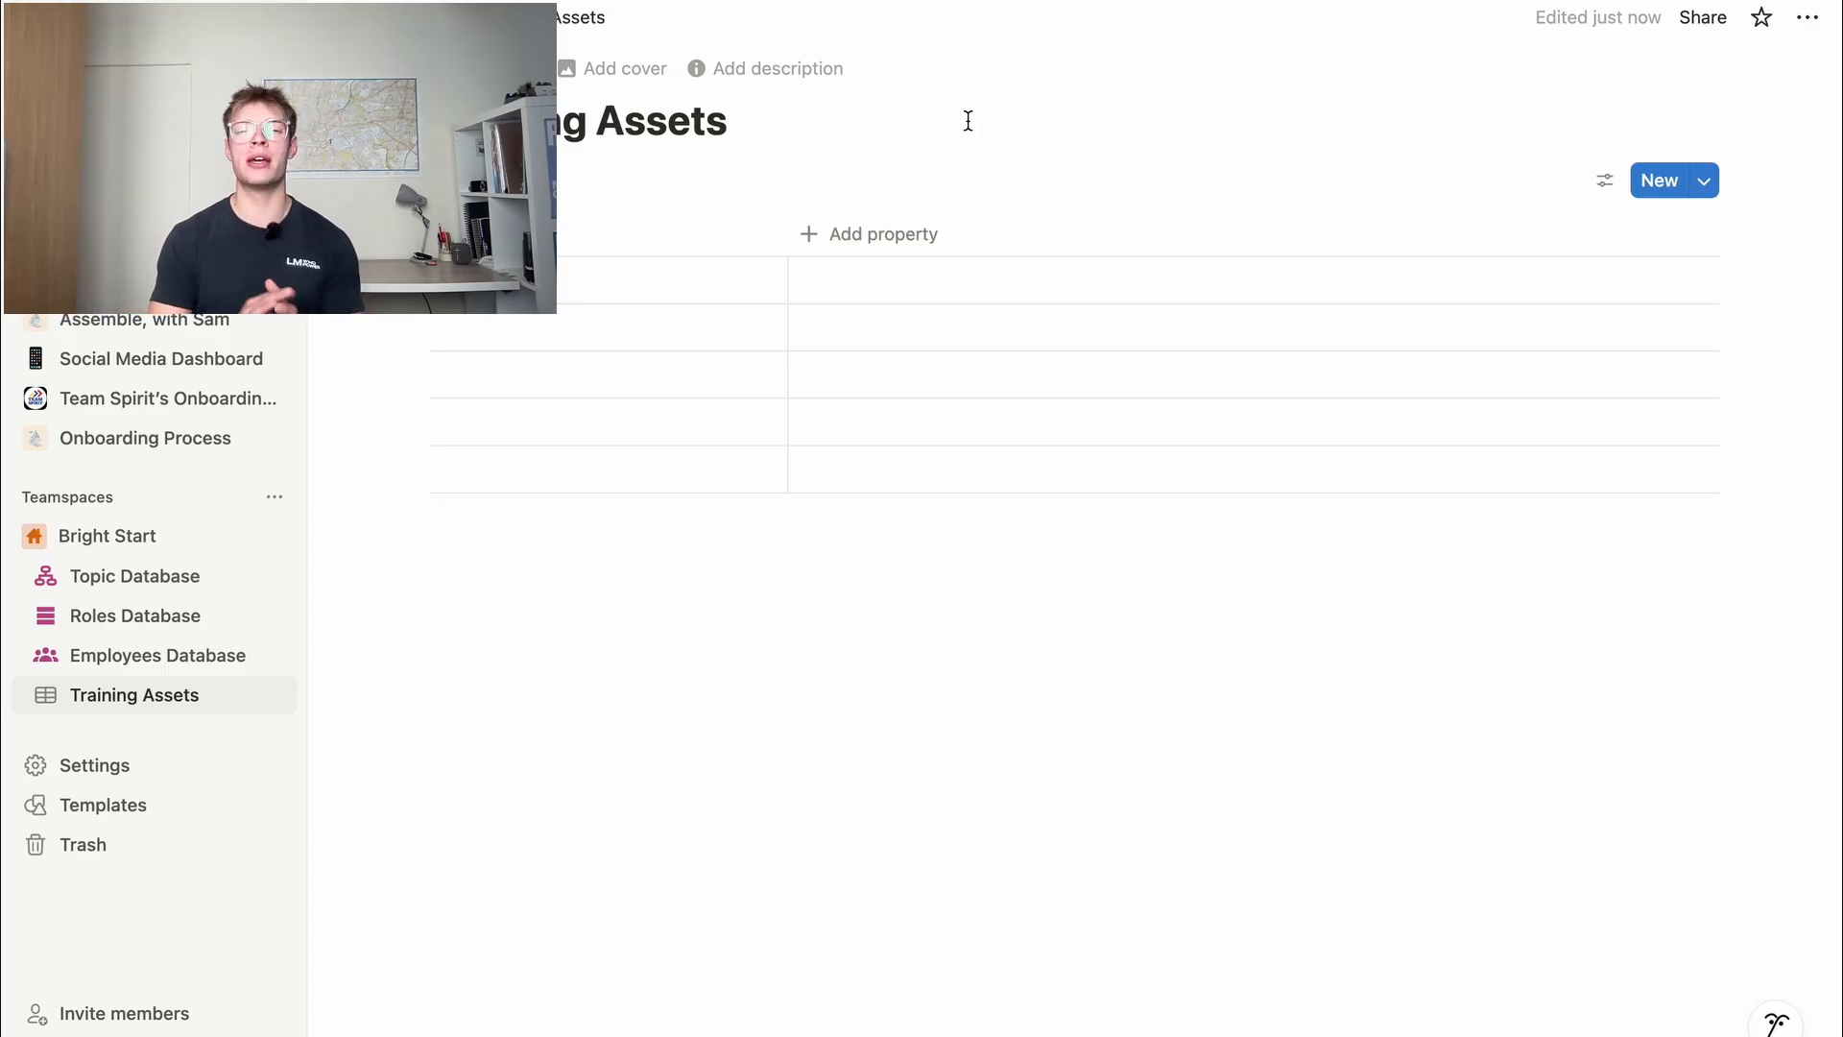
Add a one-way relation to the Roles Database, with no limit, in the Training Assets database
click(839, 236)
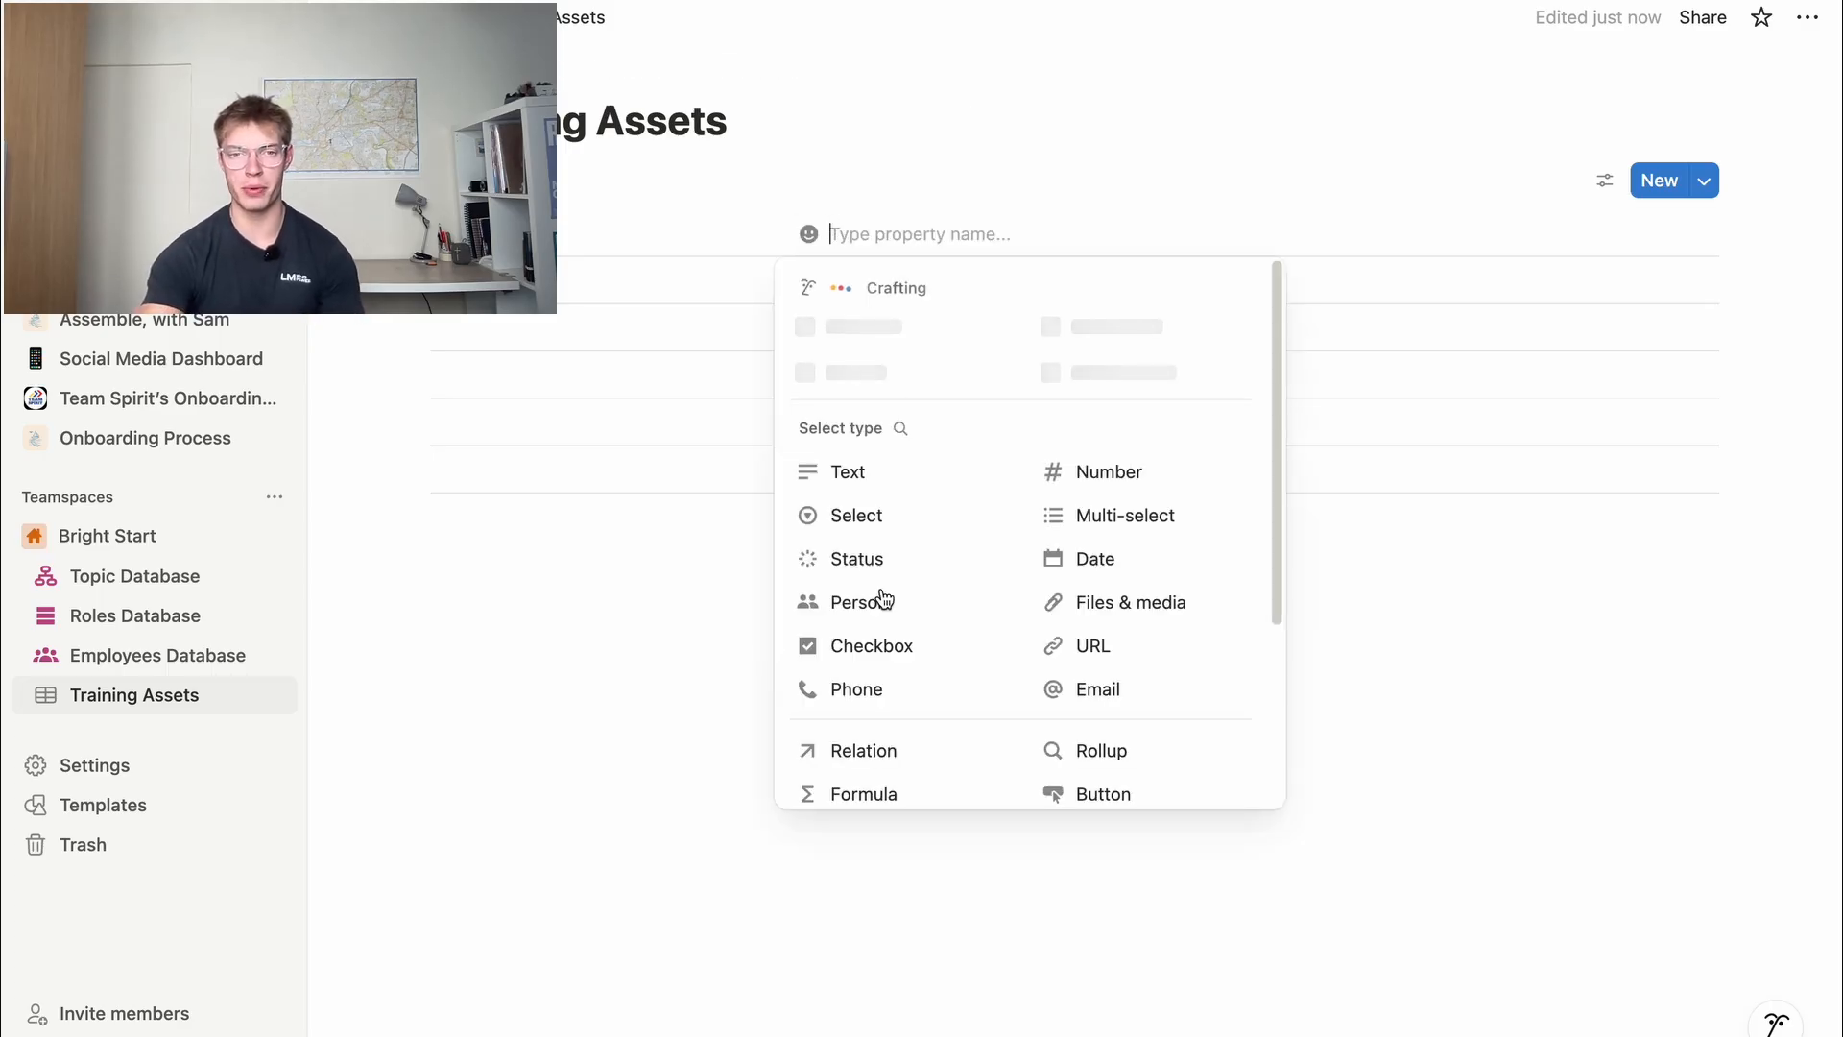
click(835, 750)
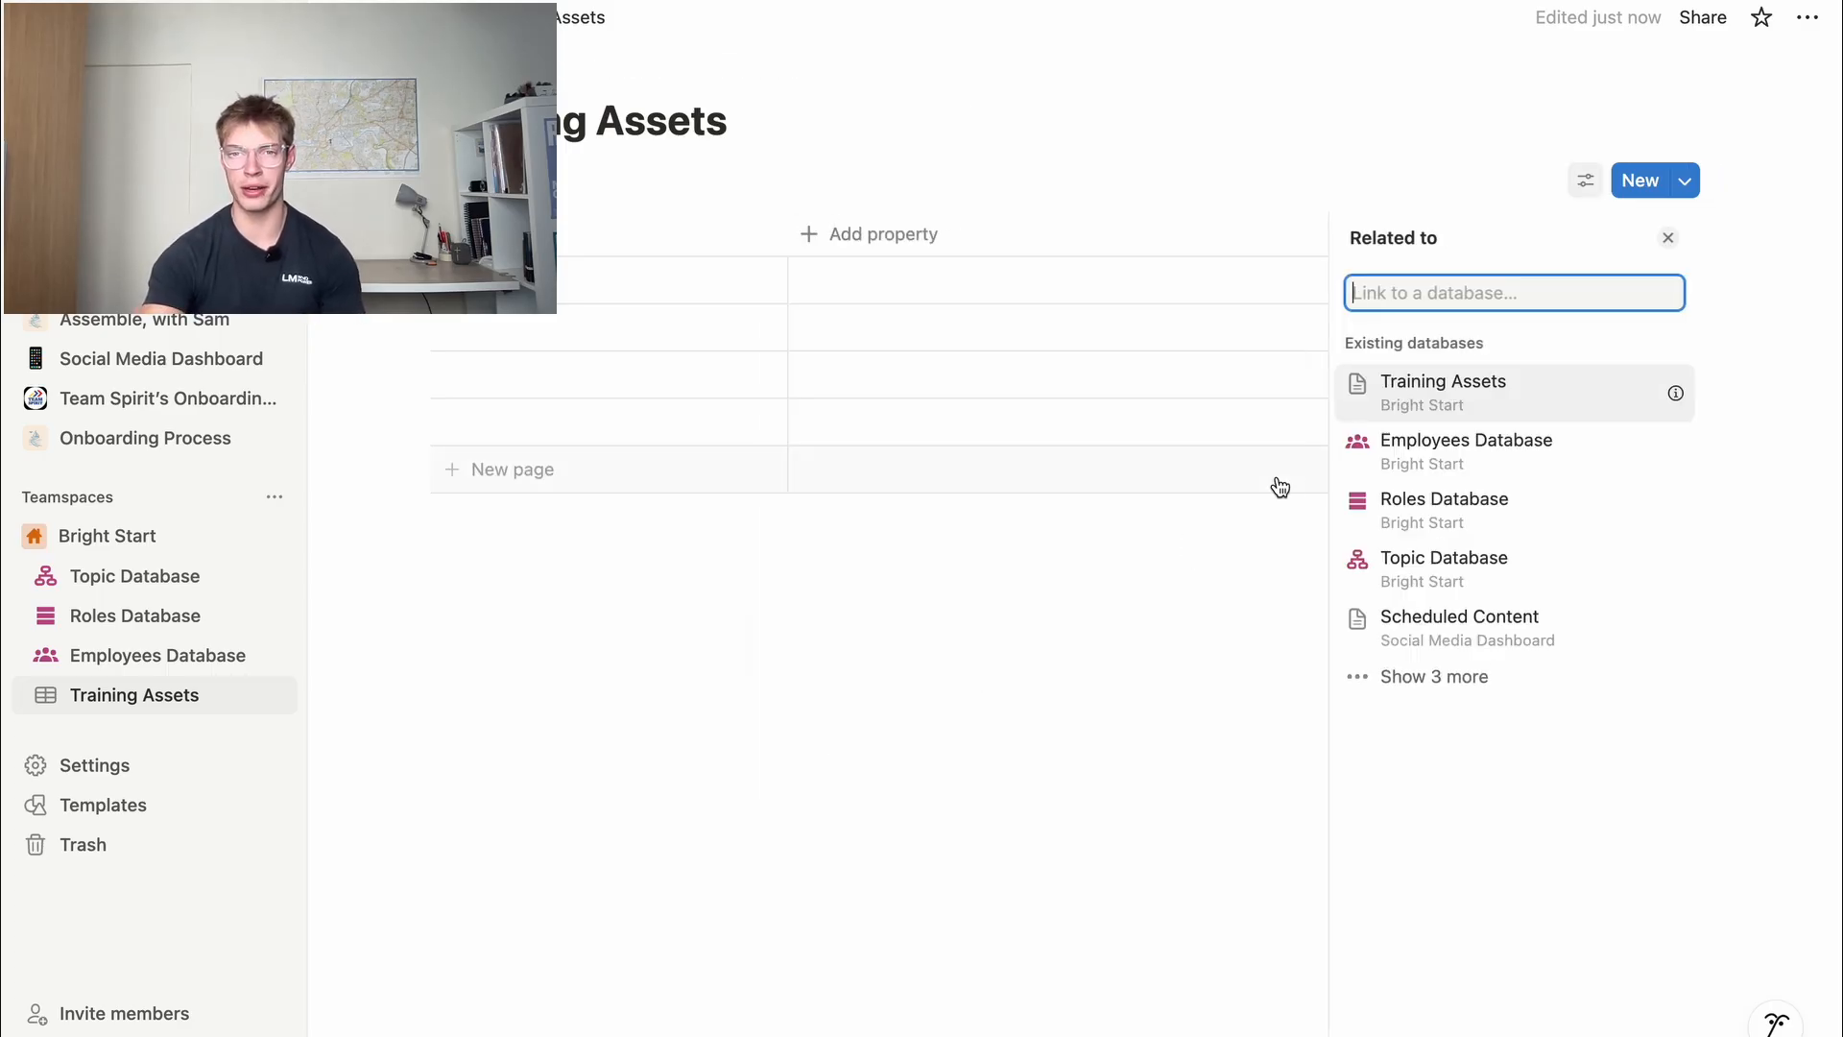
click(1429, 507)
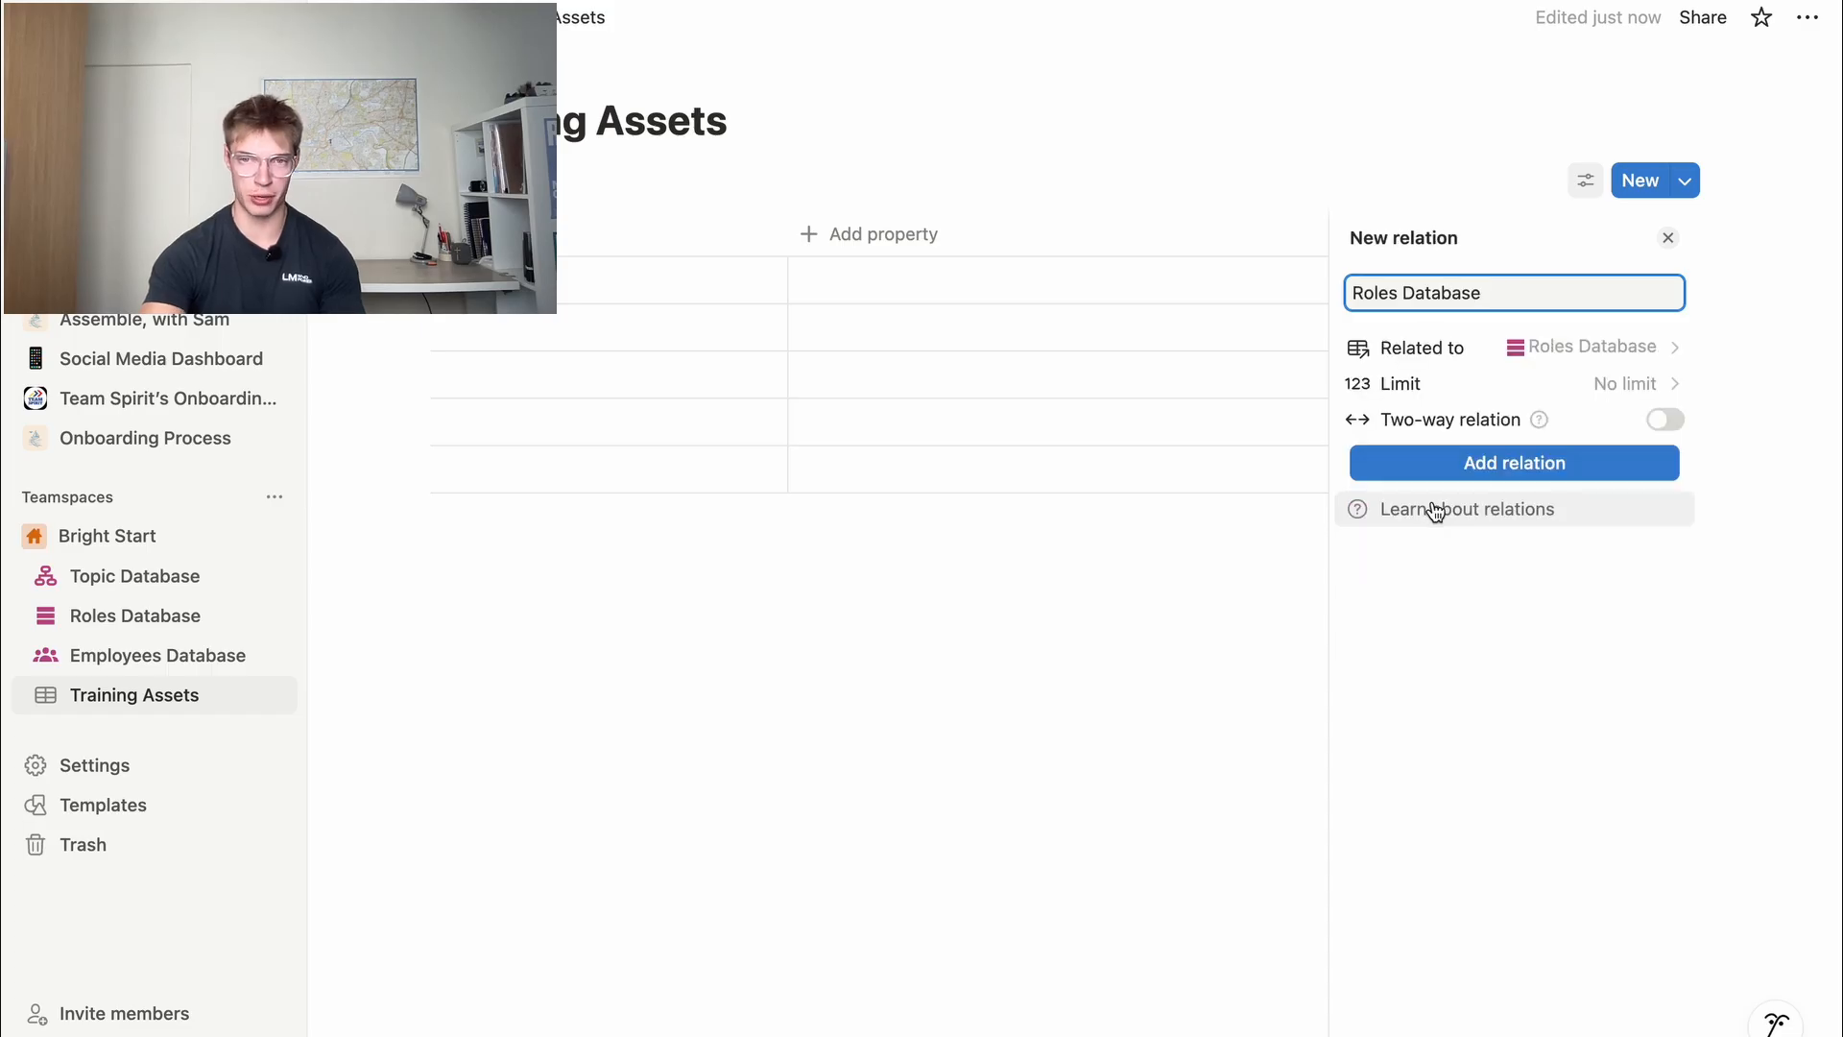
click(1493, 463)
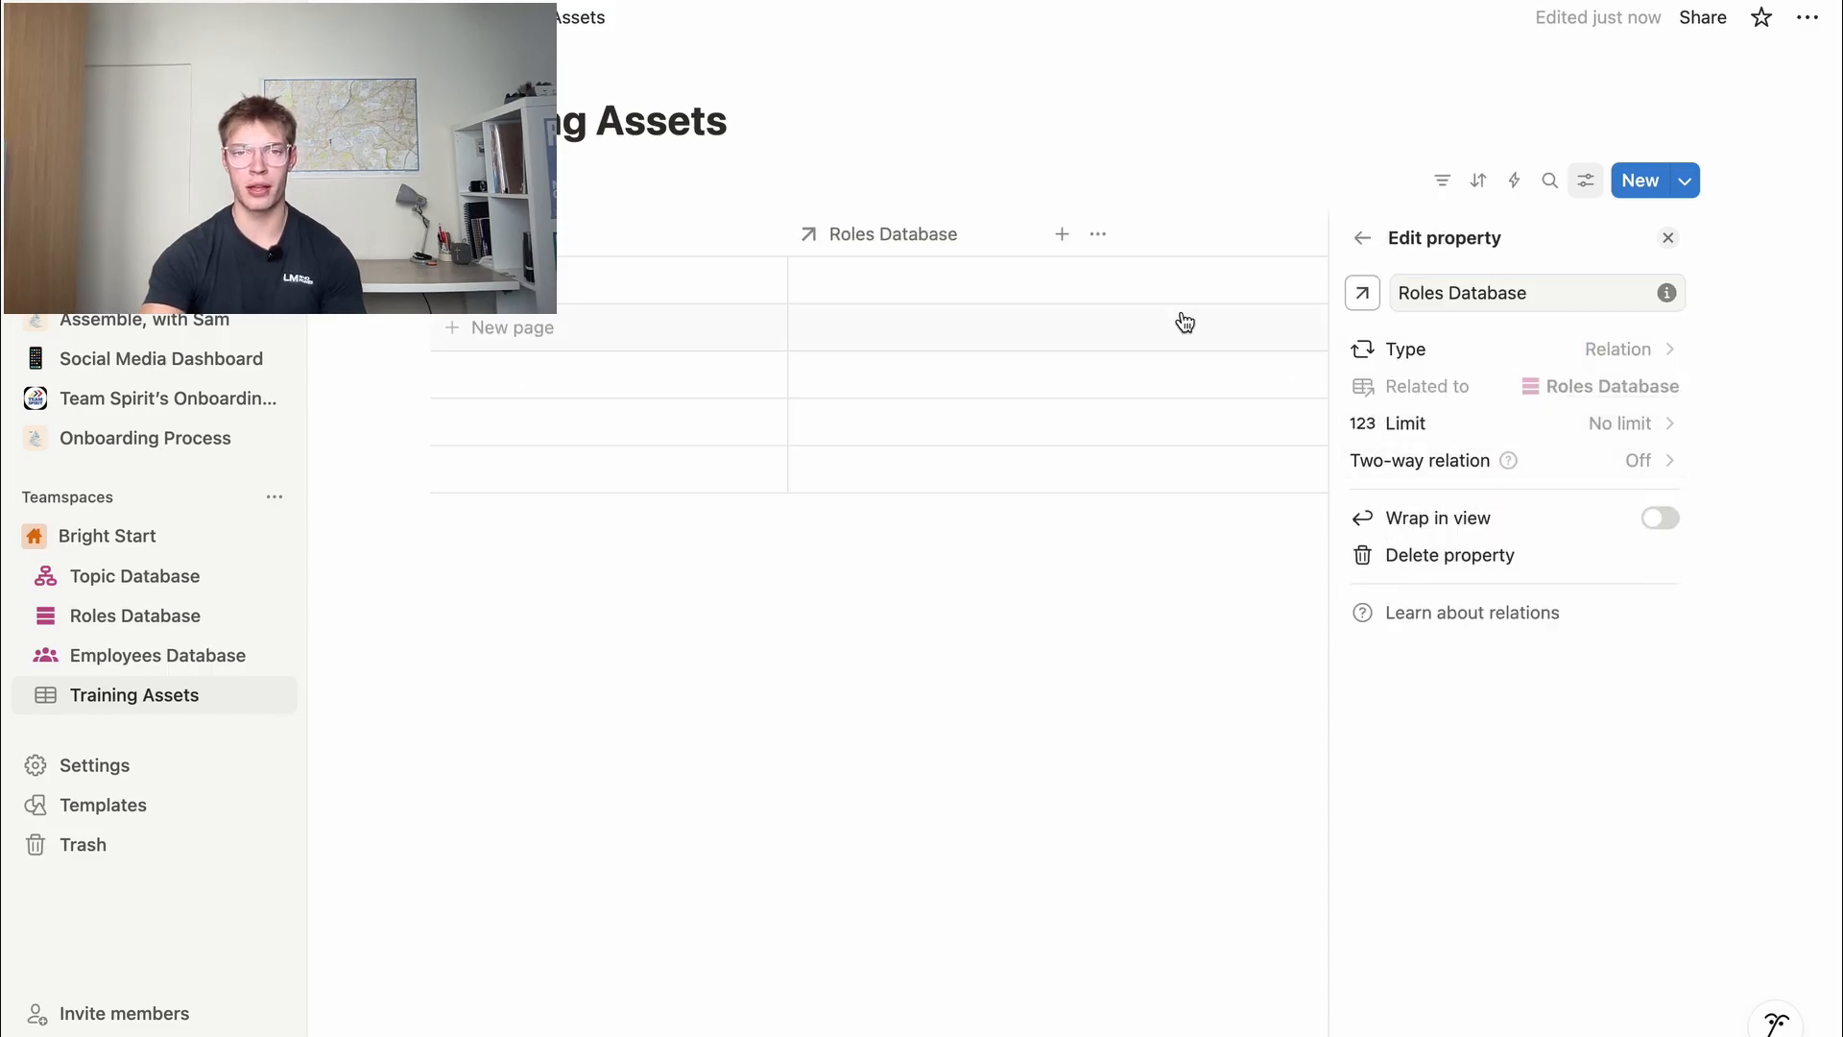
Try to rename the Roles Database relation in Training Assets as Required Roles
click(970, 238)
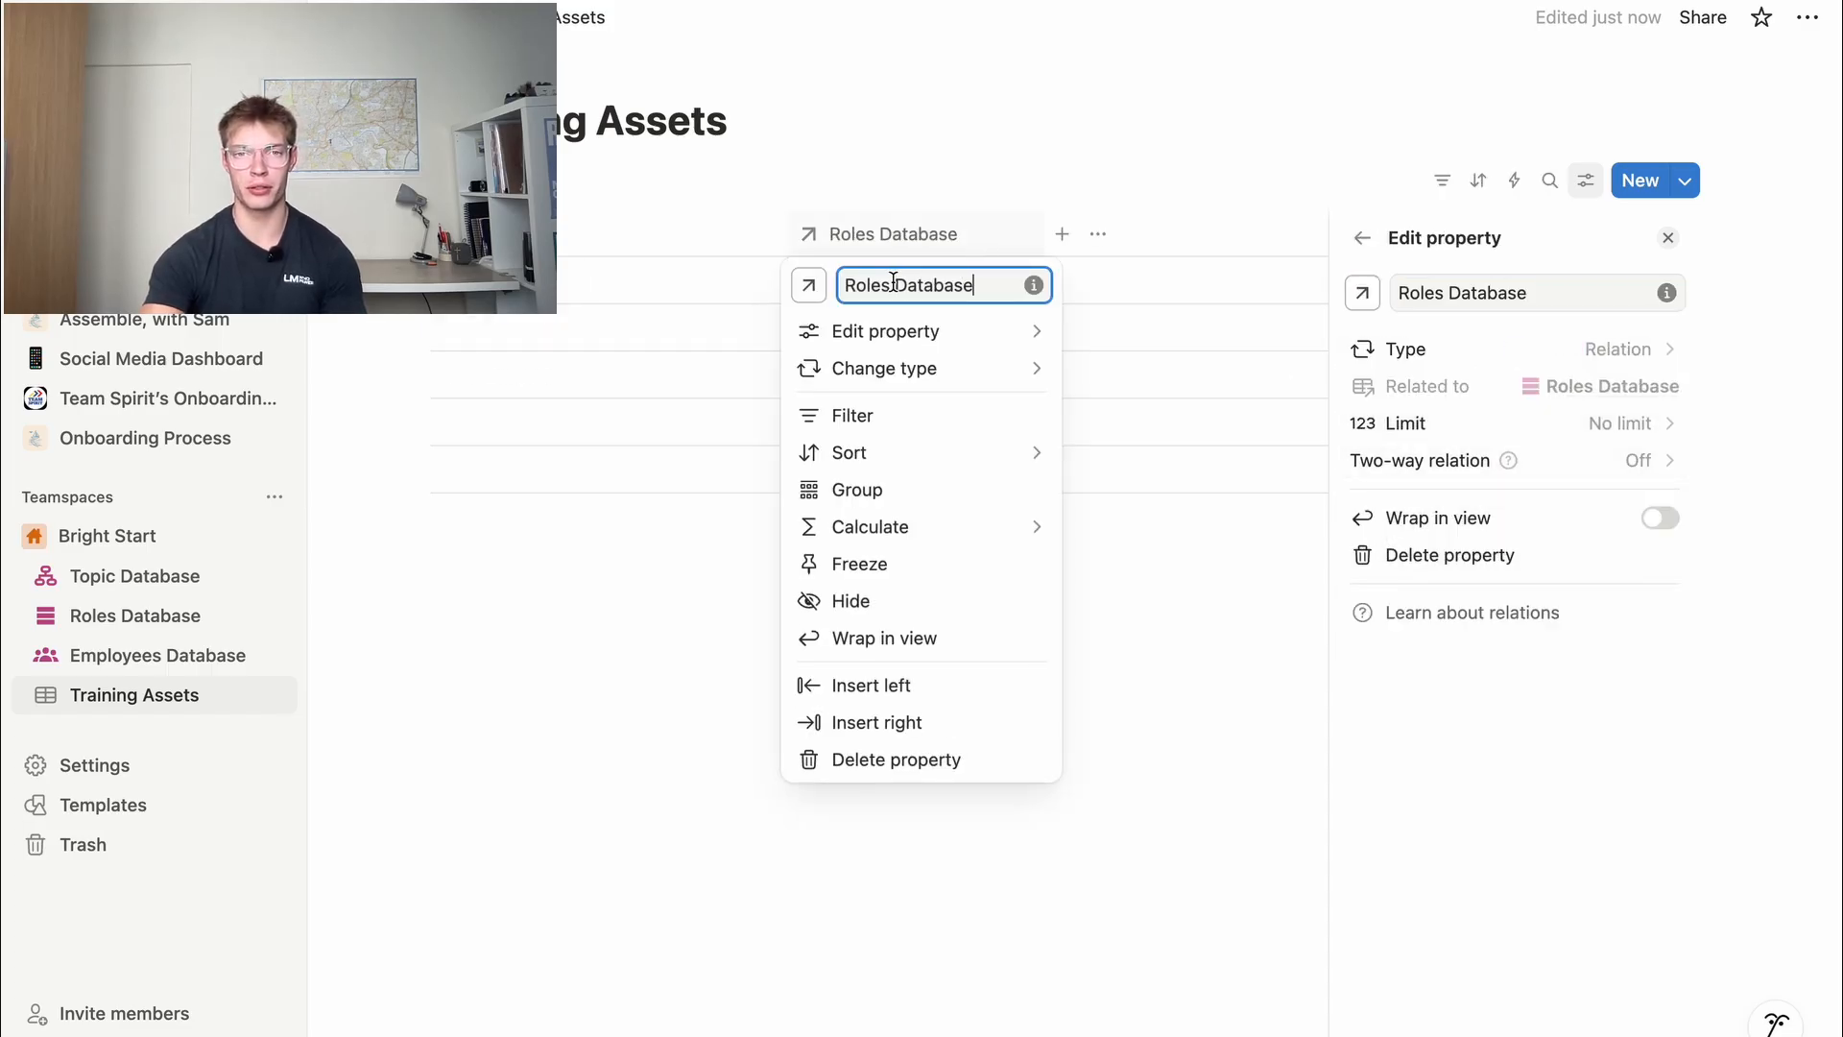
key(alt+BackSpace)
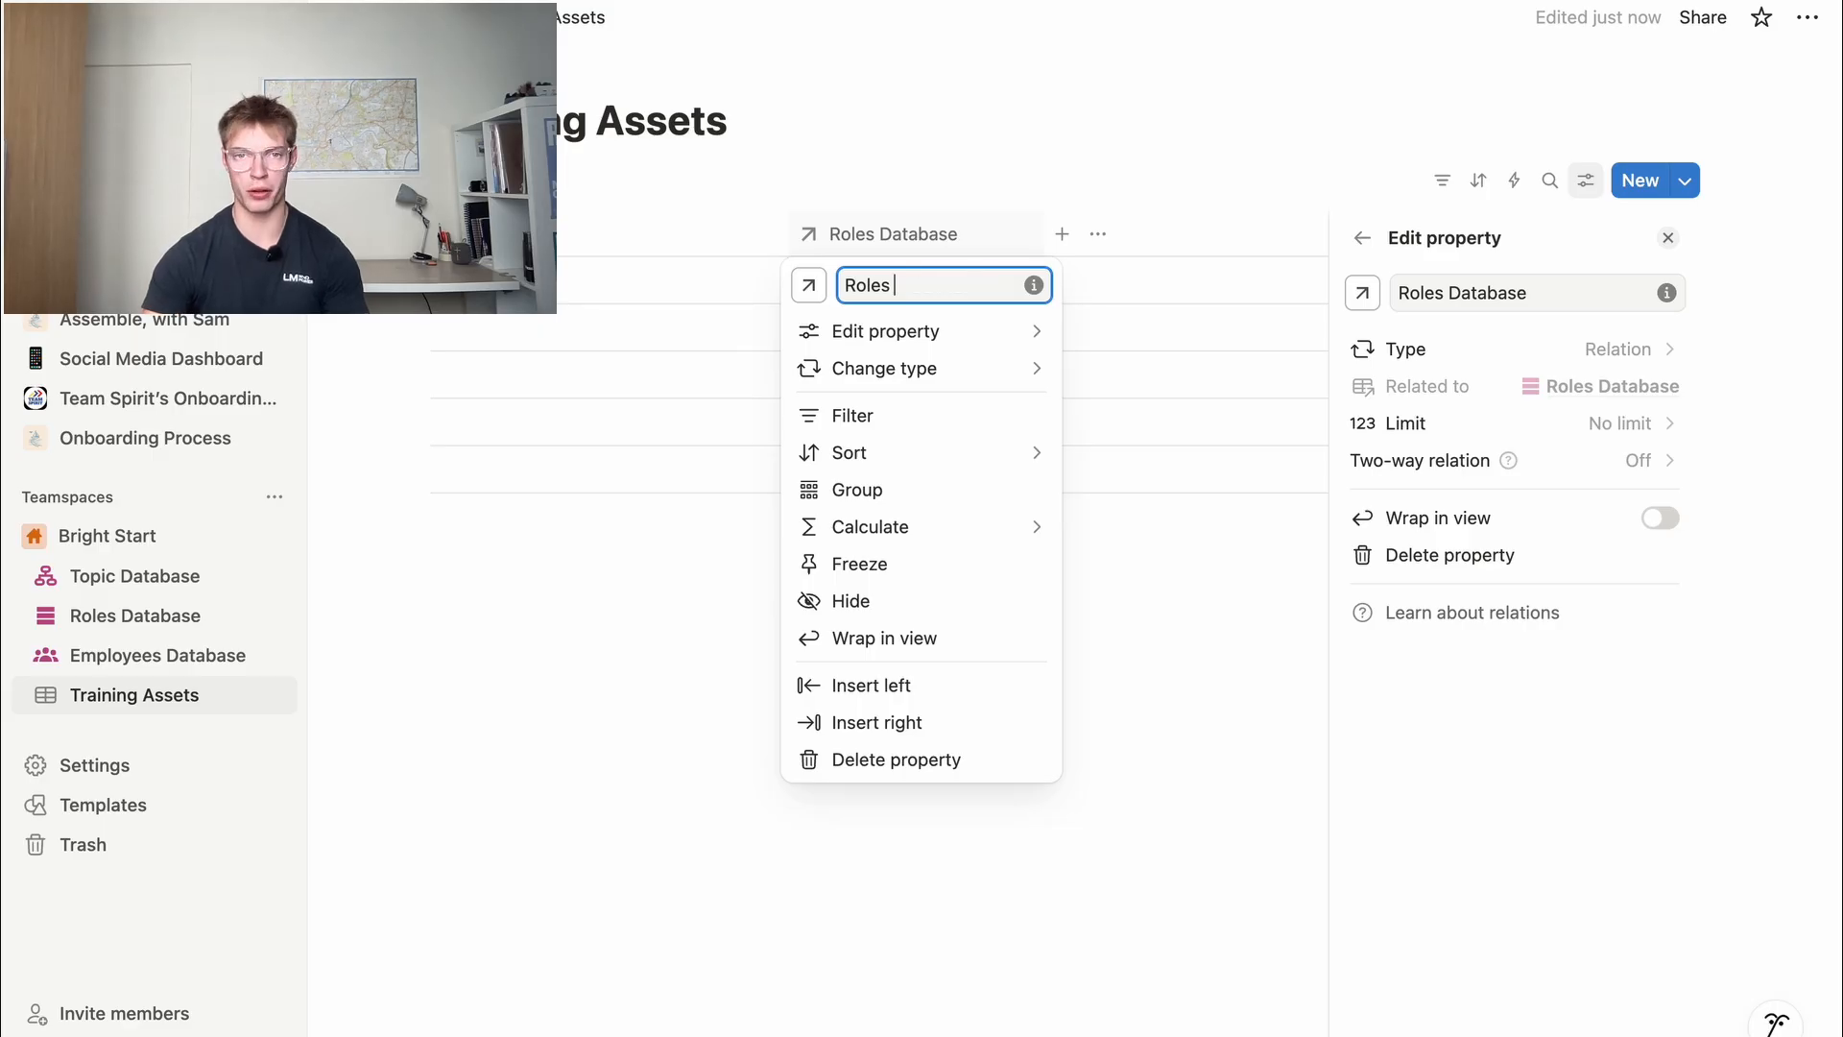
text(Requied)
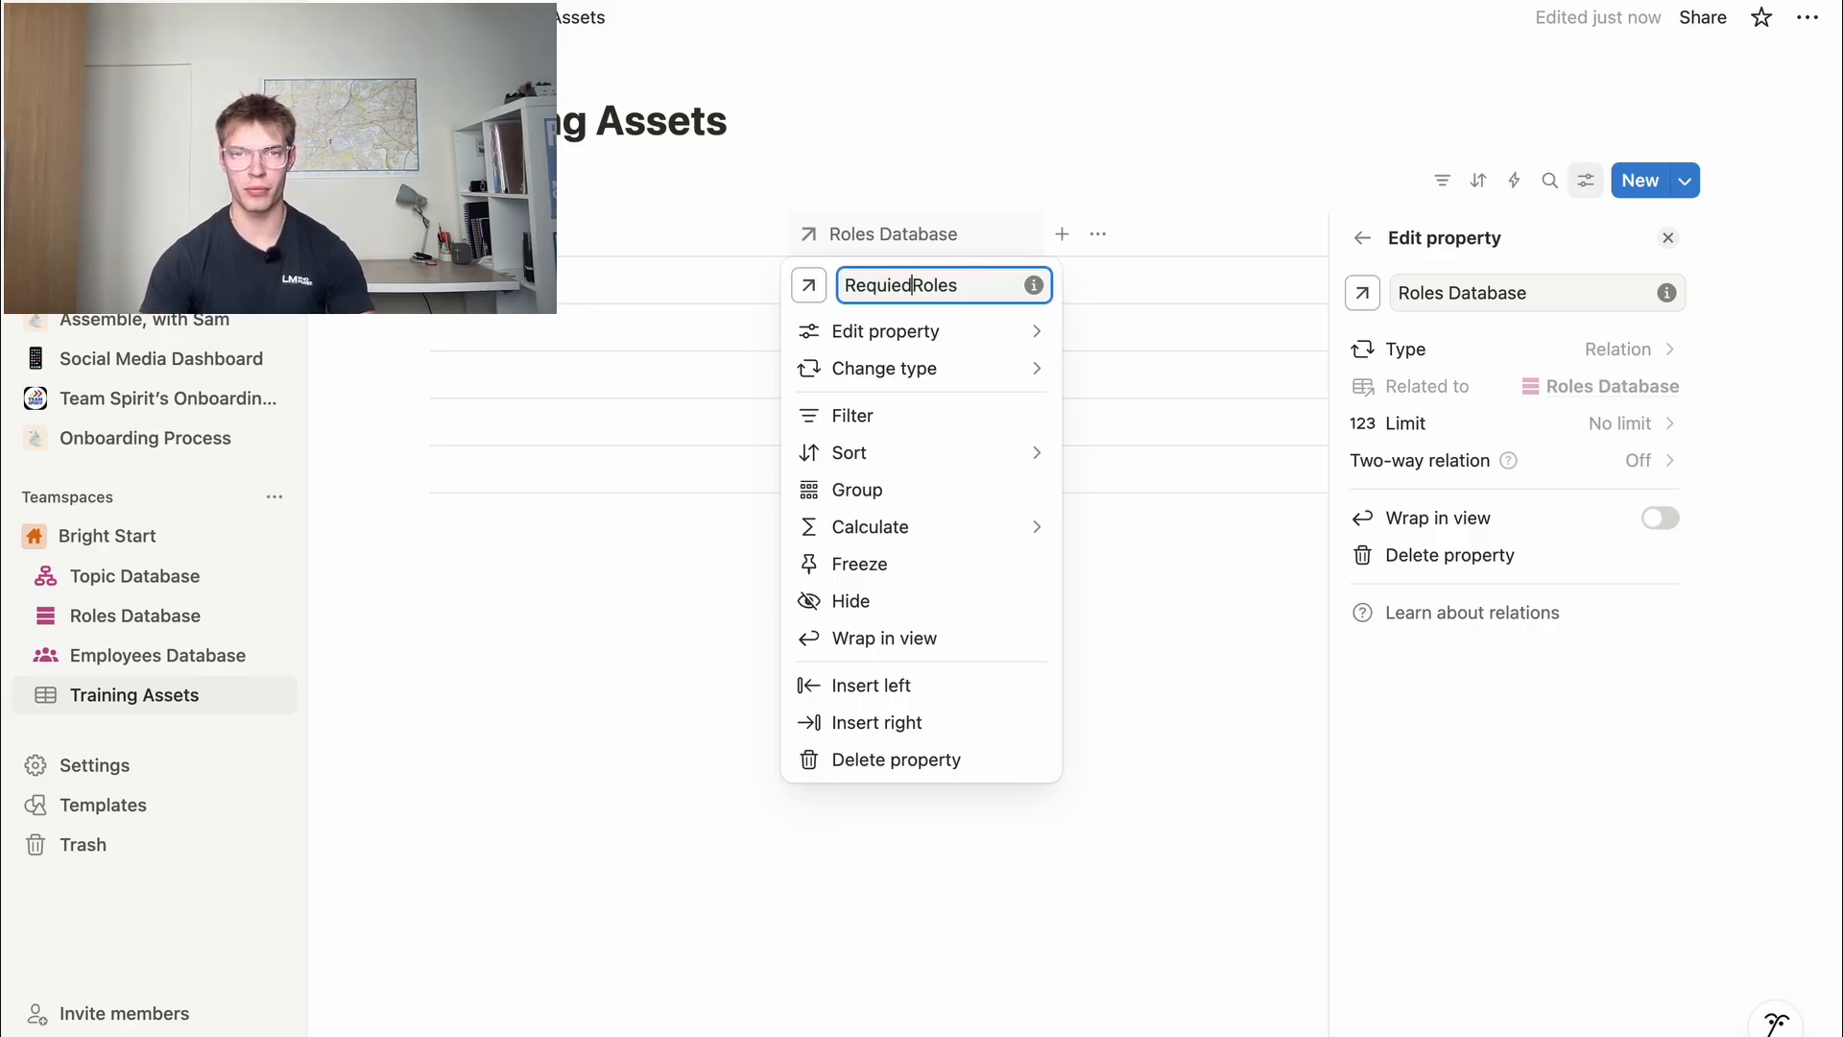
key(BackSpace)
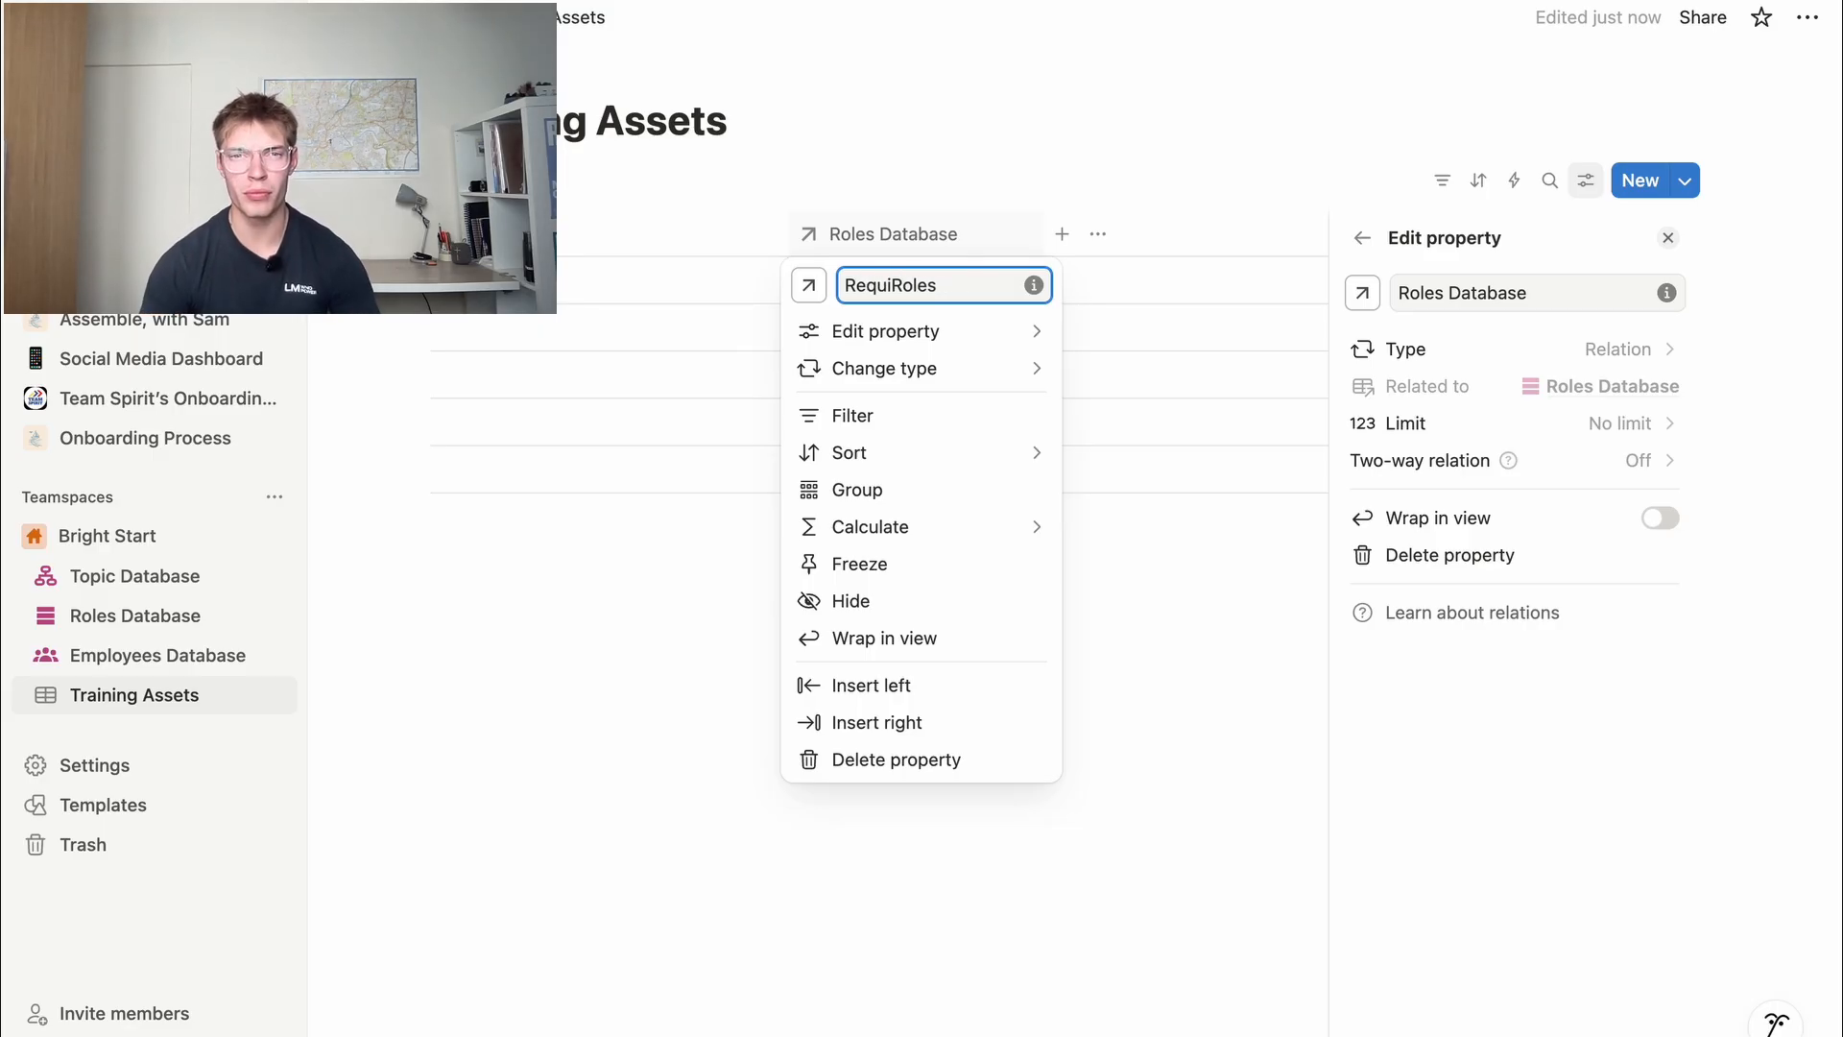
text(red)
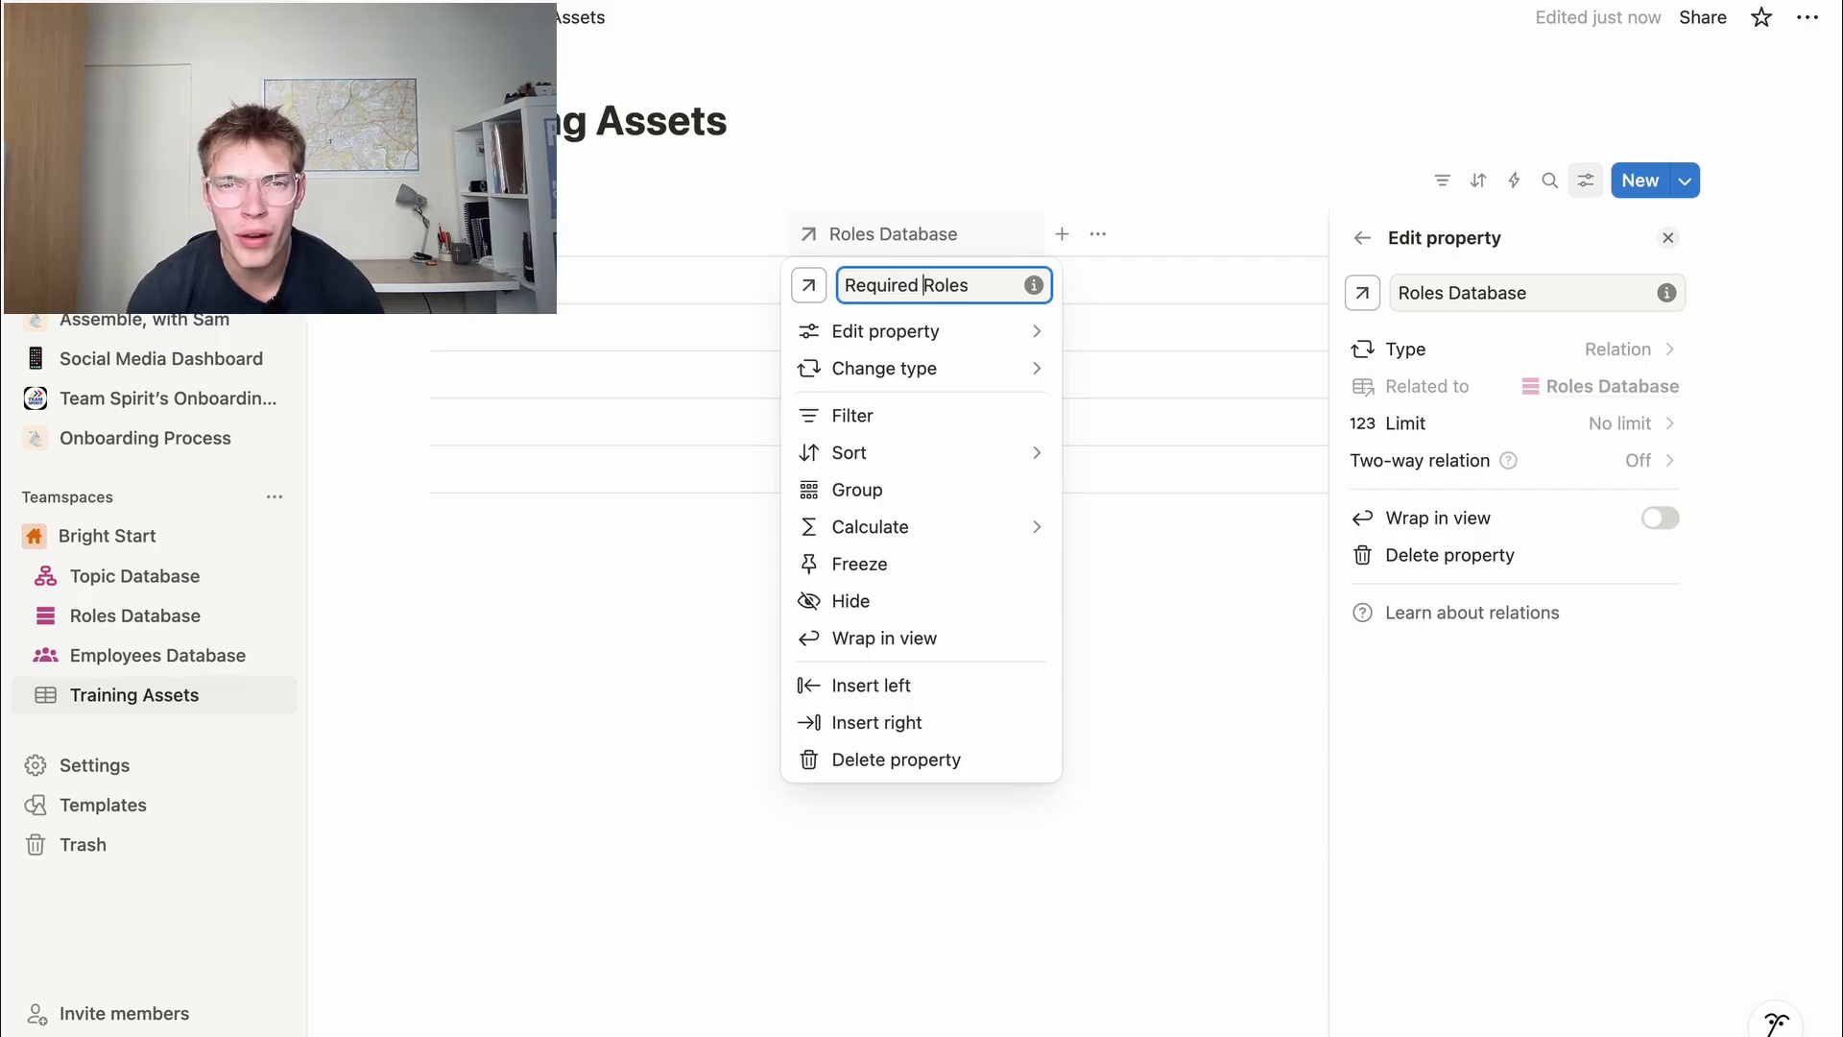
click(626, 615)
Add a one-way relation to the Topic Database, with no limit, in the Training Assets database
click(1064, 235)
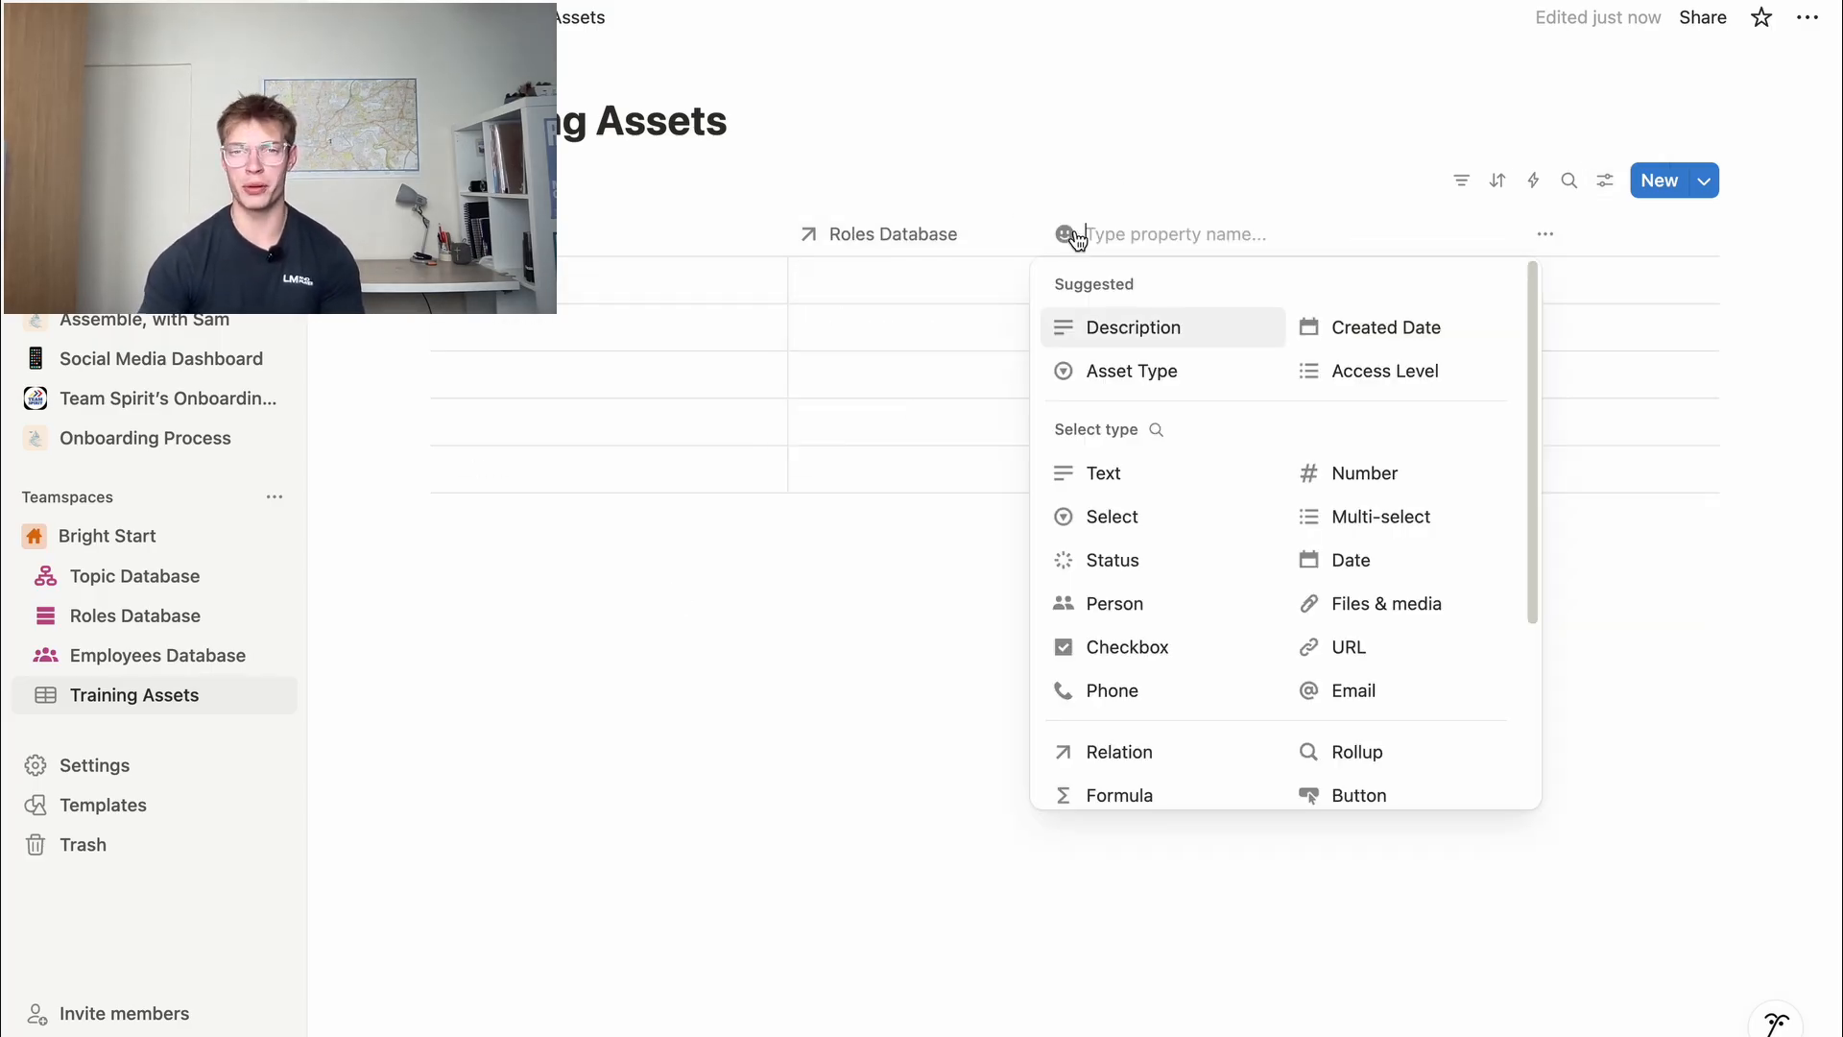
click(1150, 753)
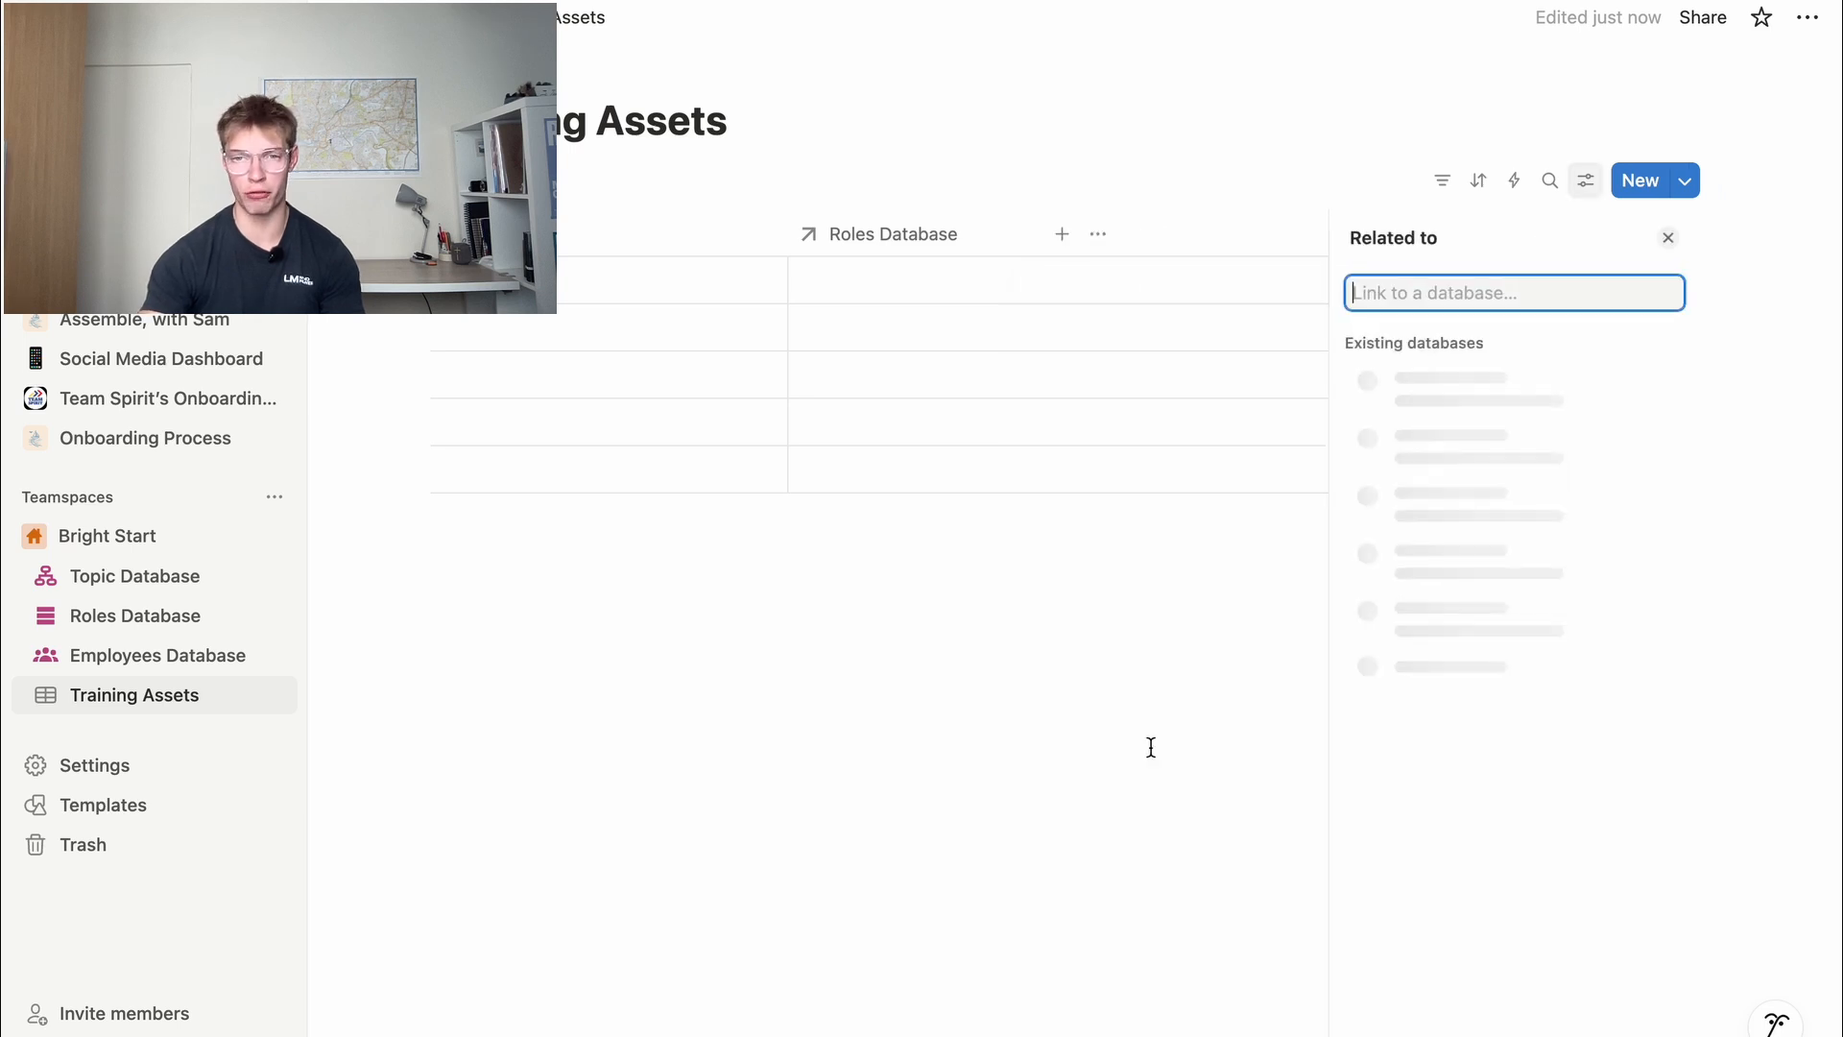
click(1489, 557)
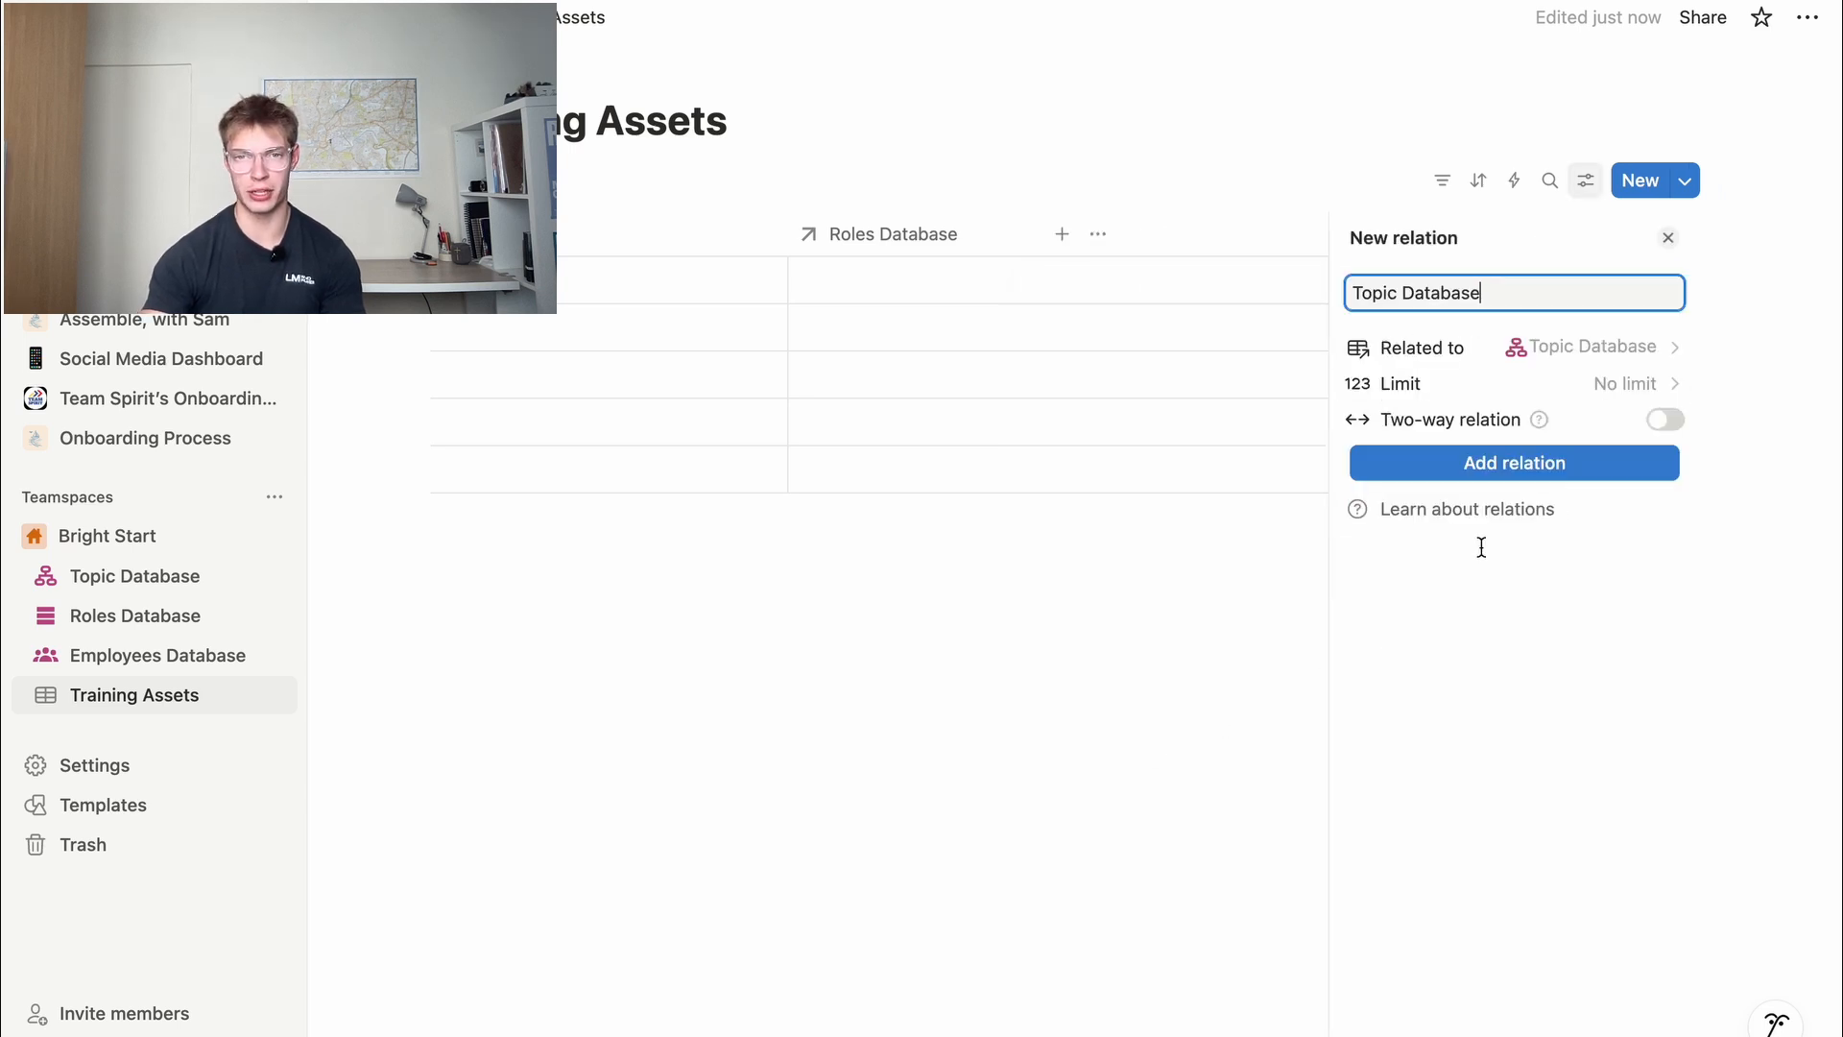
click(1478, 464)
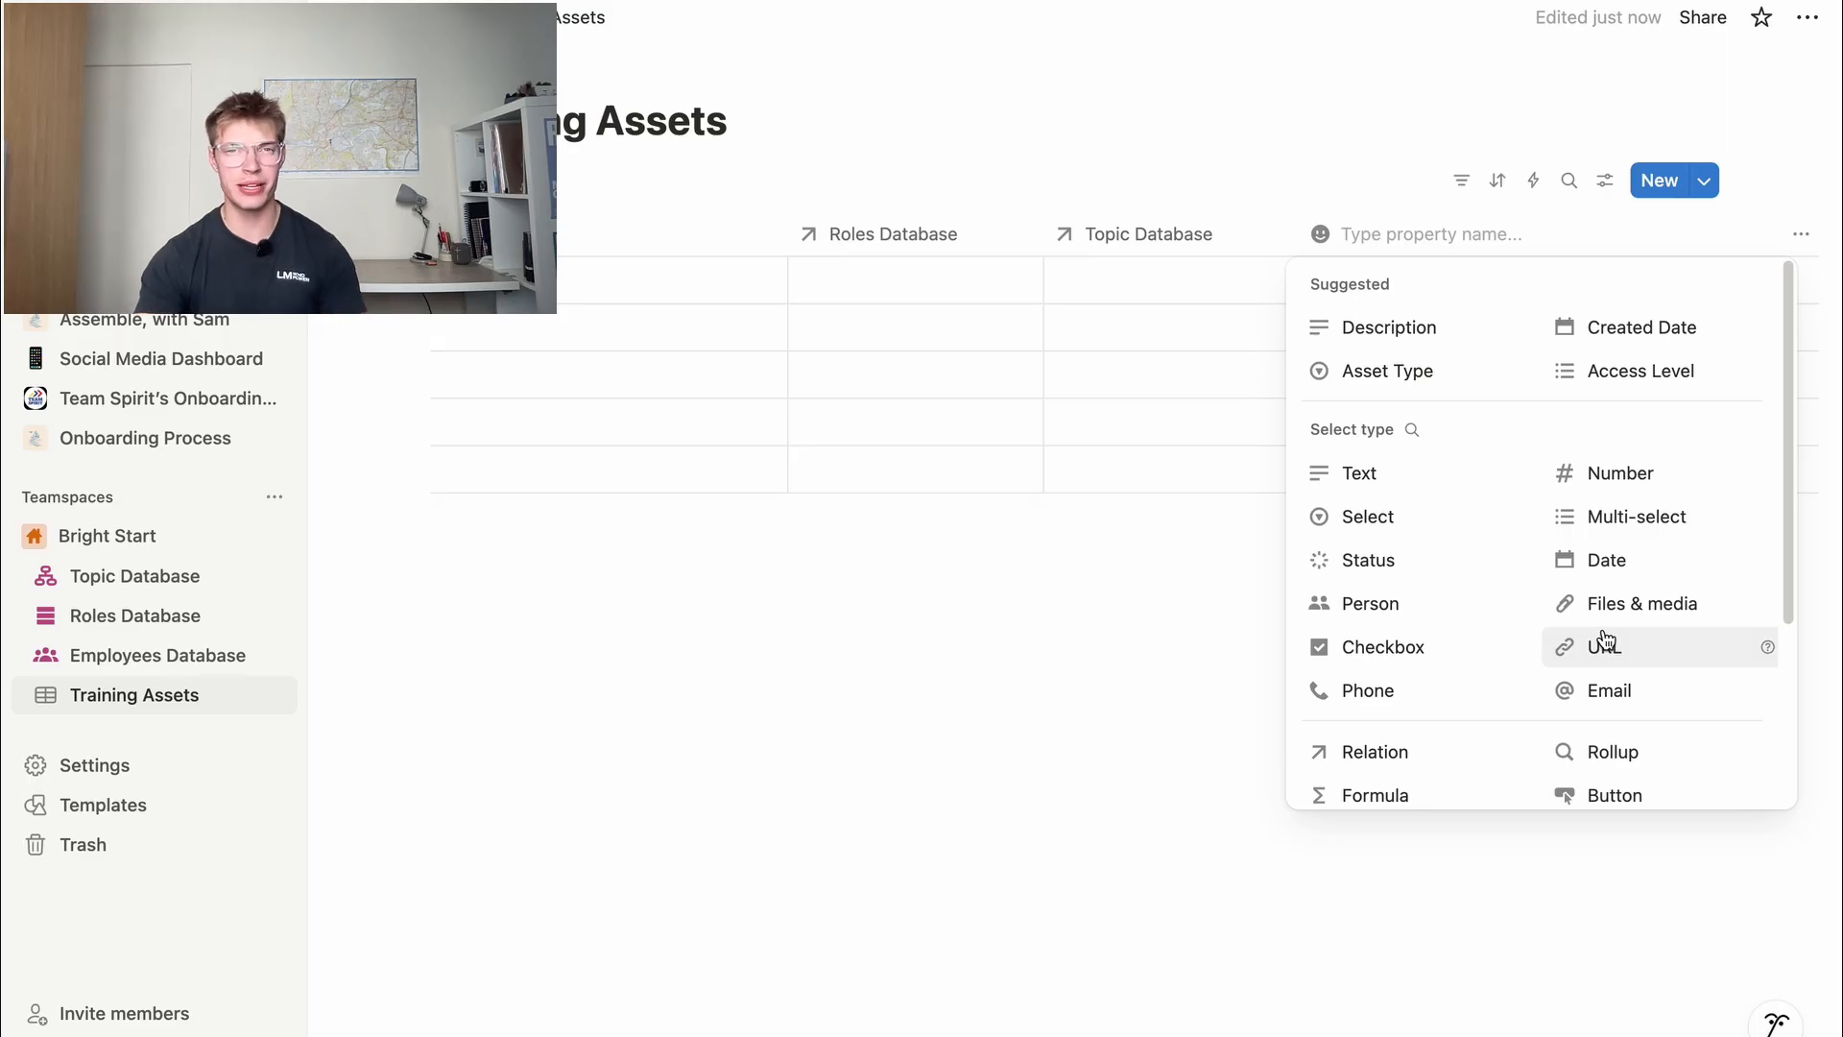
Add a last edited time property named Last Updated time to the Training Assets database
scroll(1603, 640, down, 5)
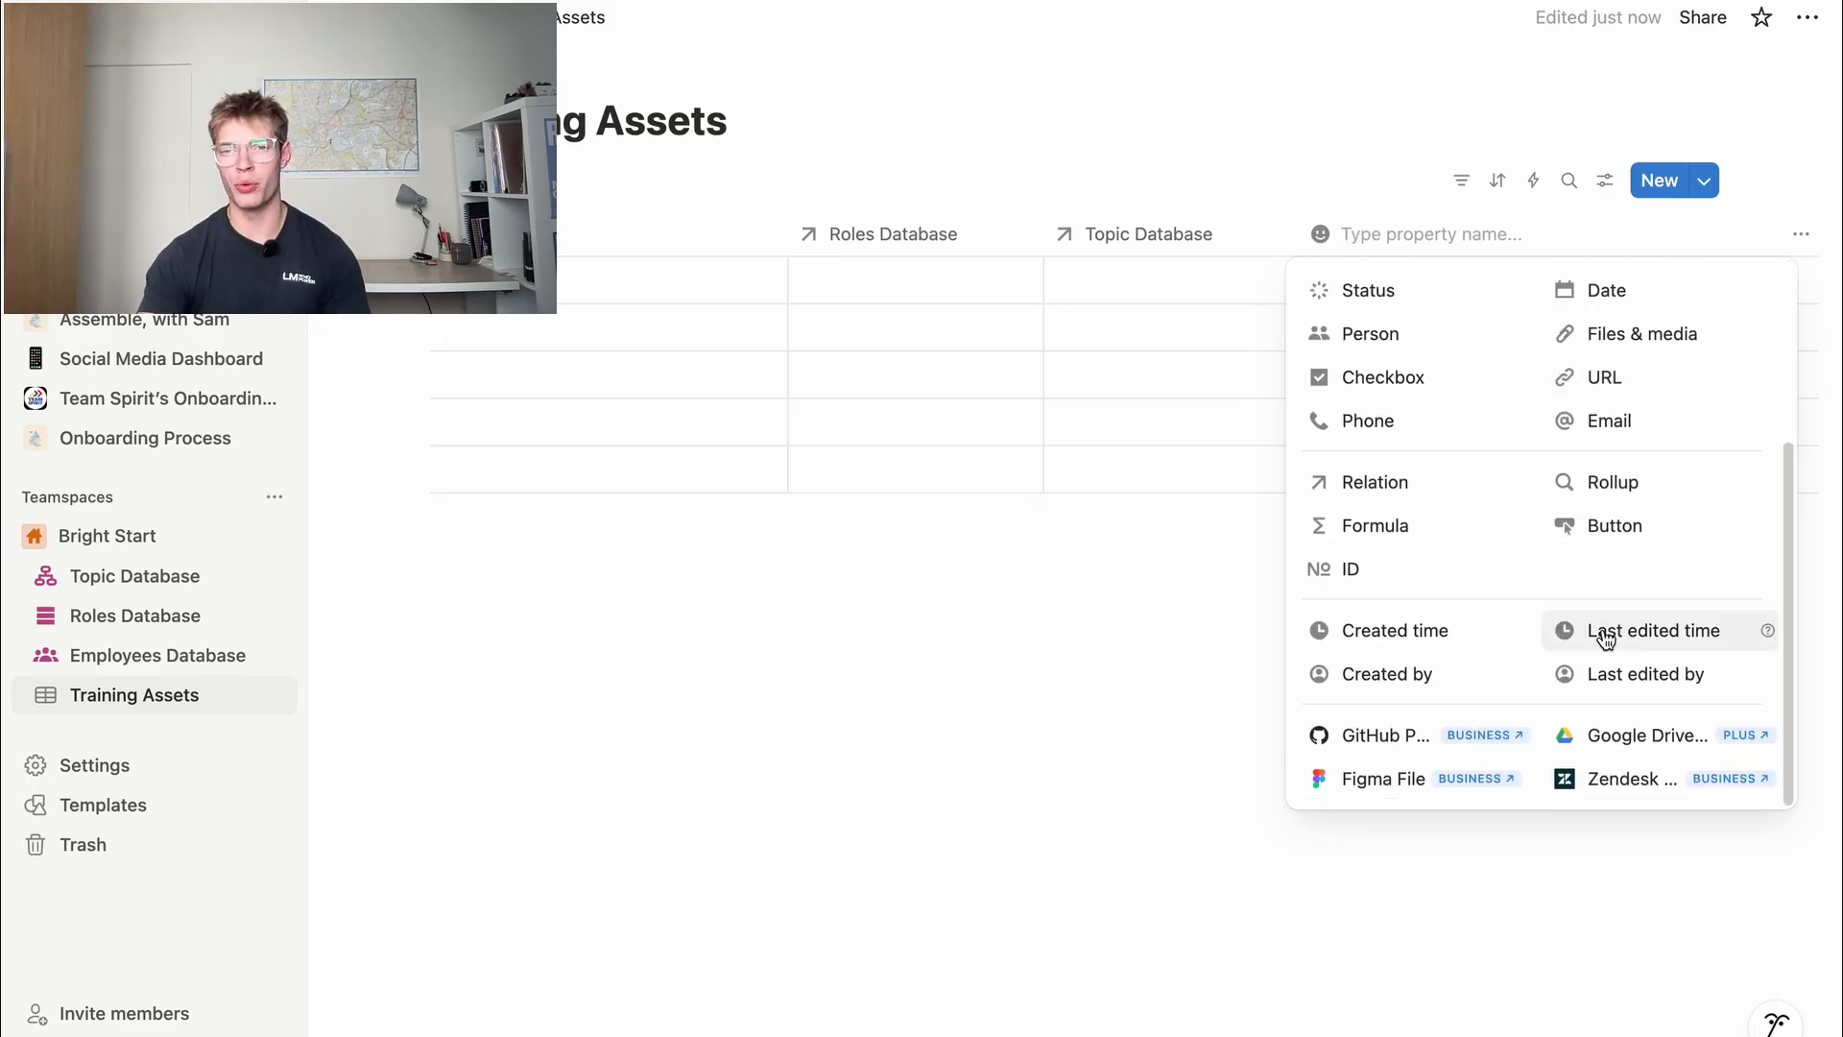
click(1605, 634)
click(1435, 233)
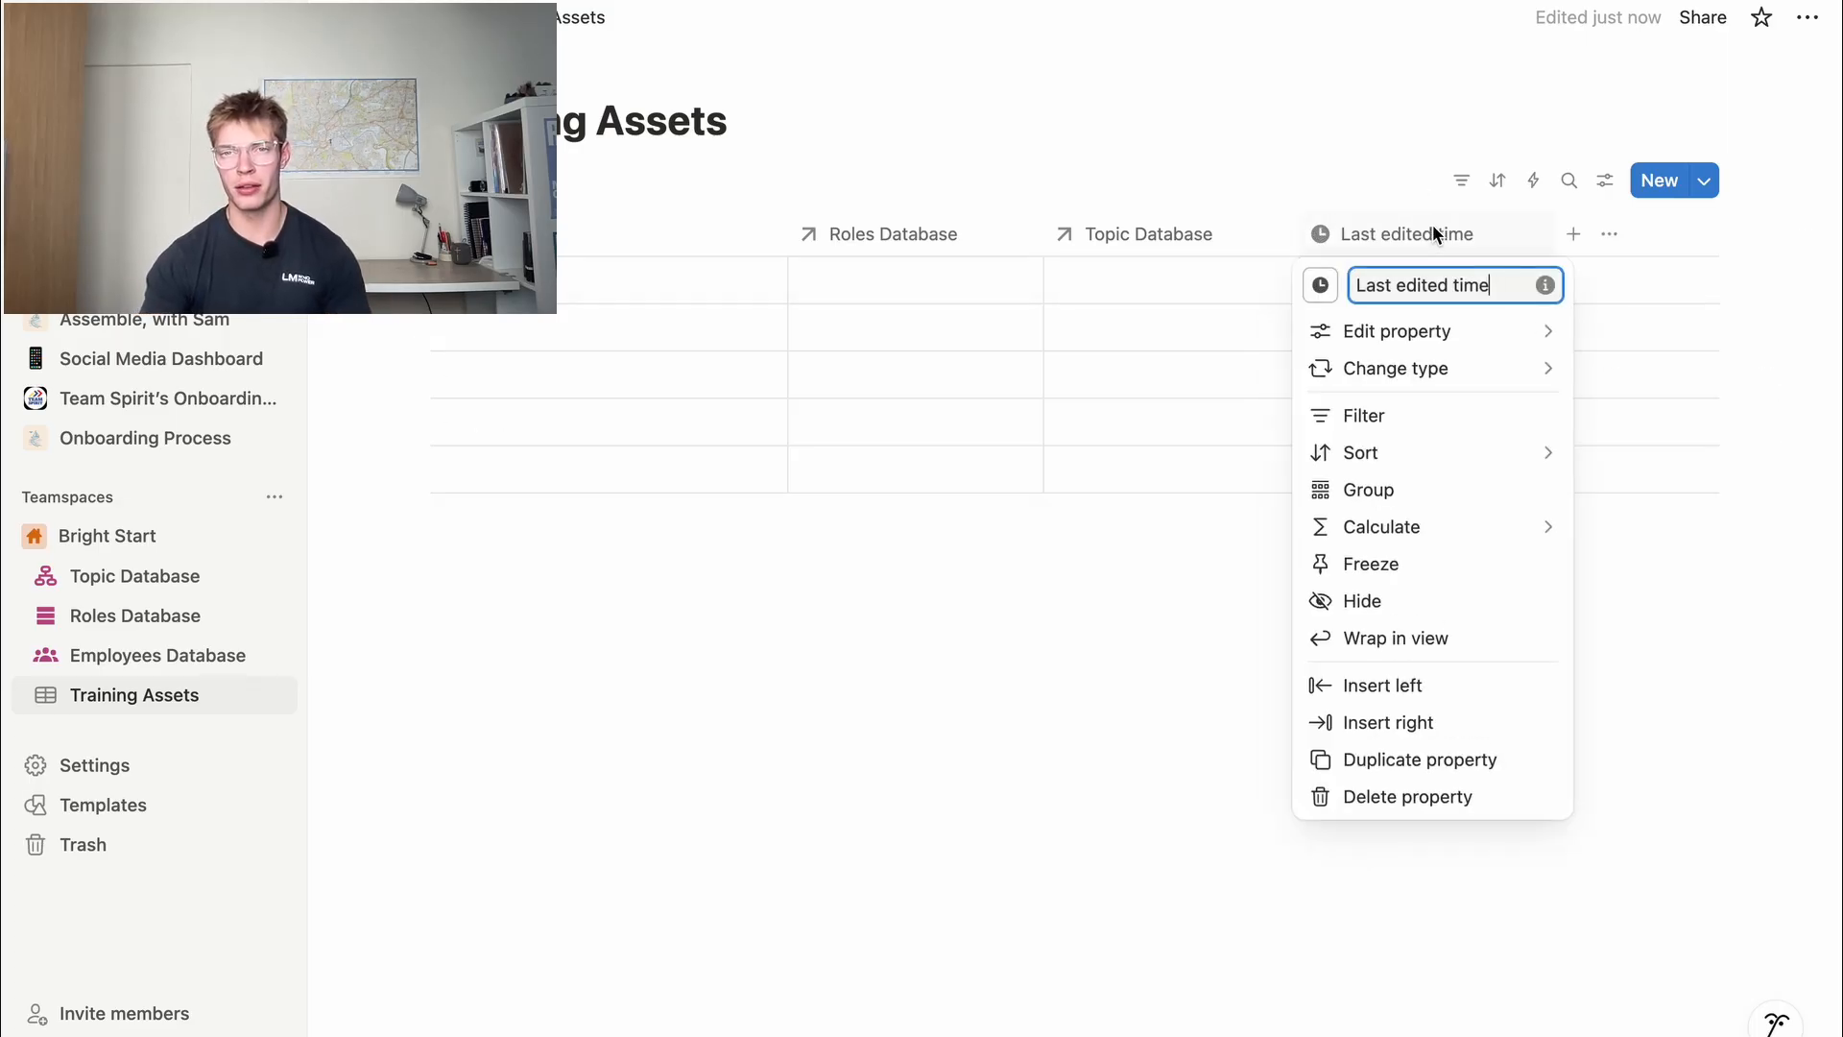
double_click(1423, 284)
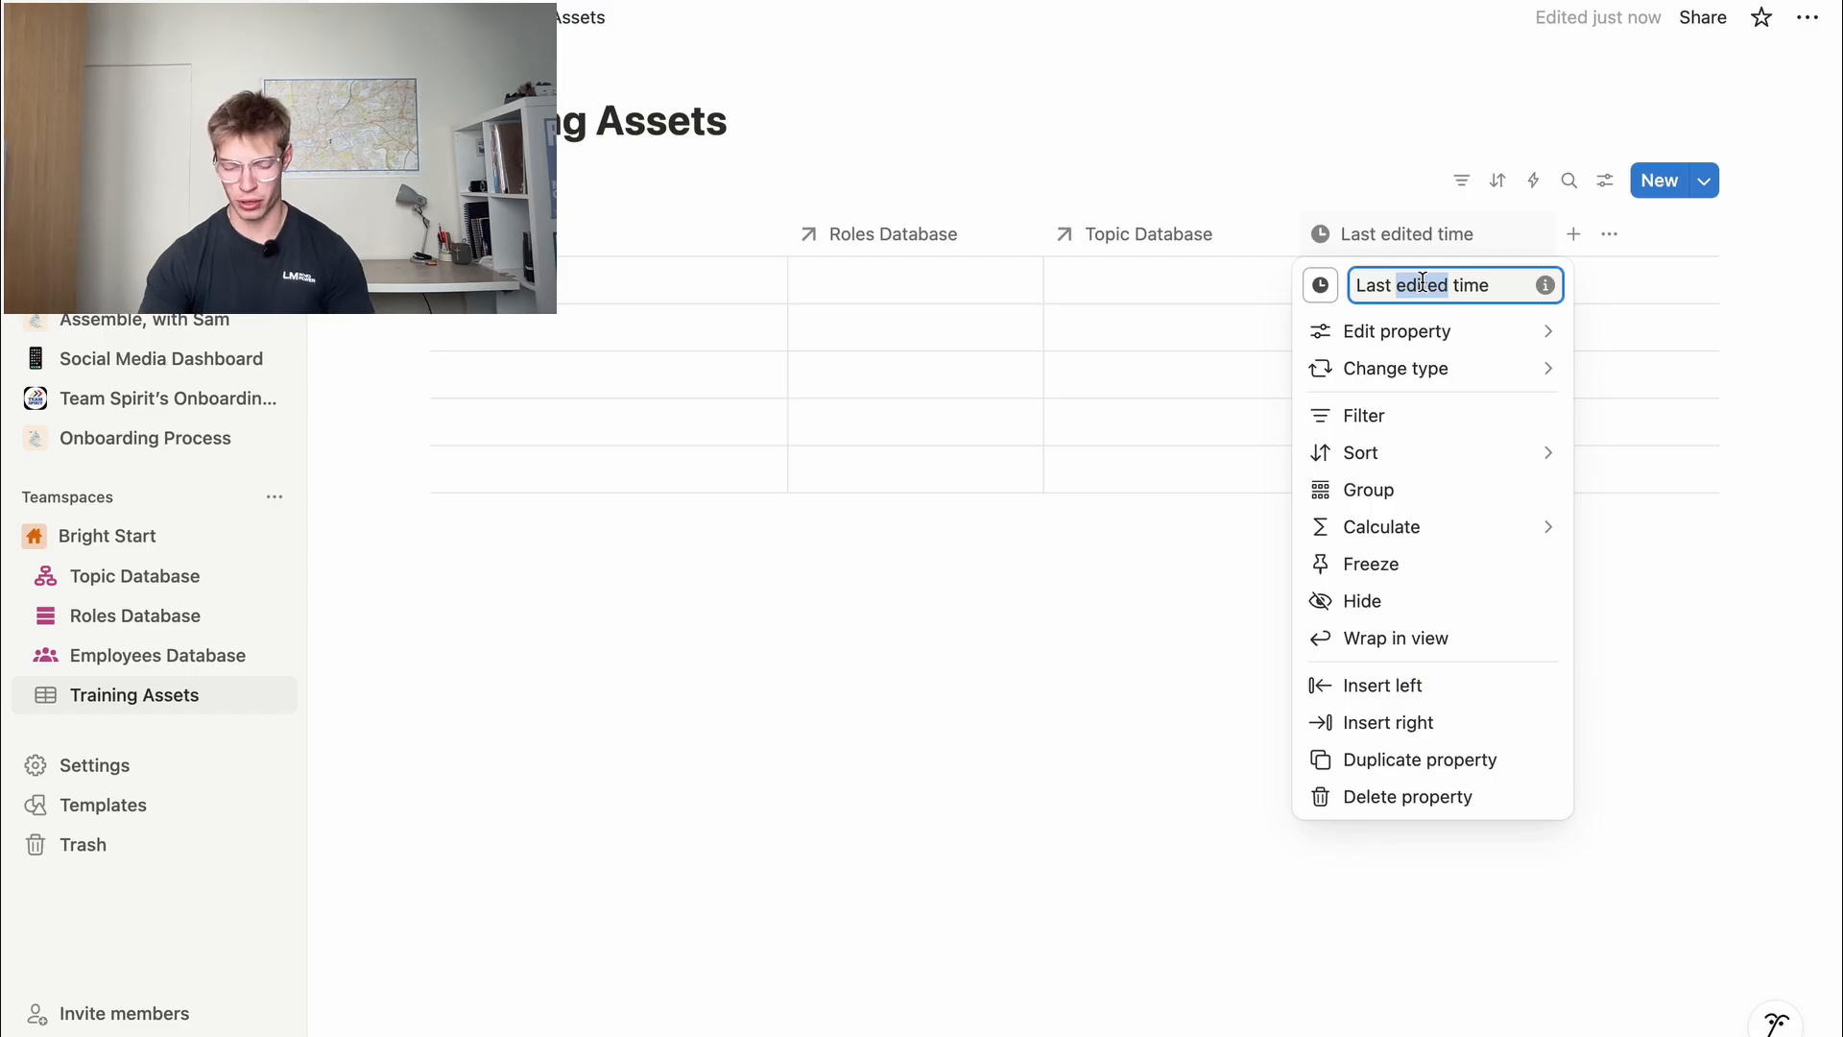
text(Upd)
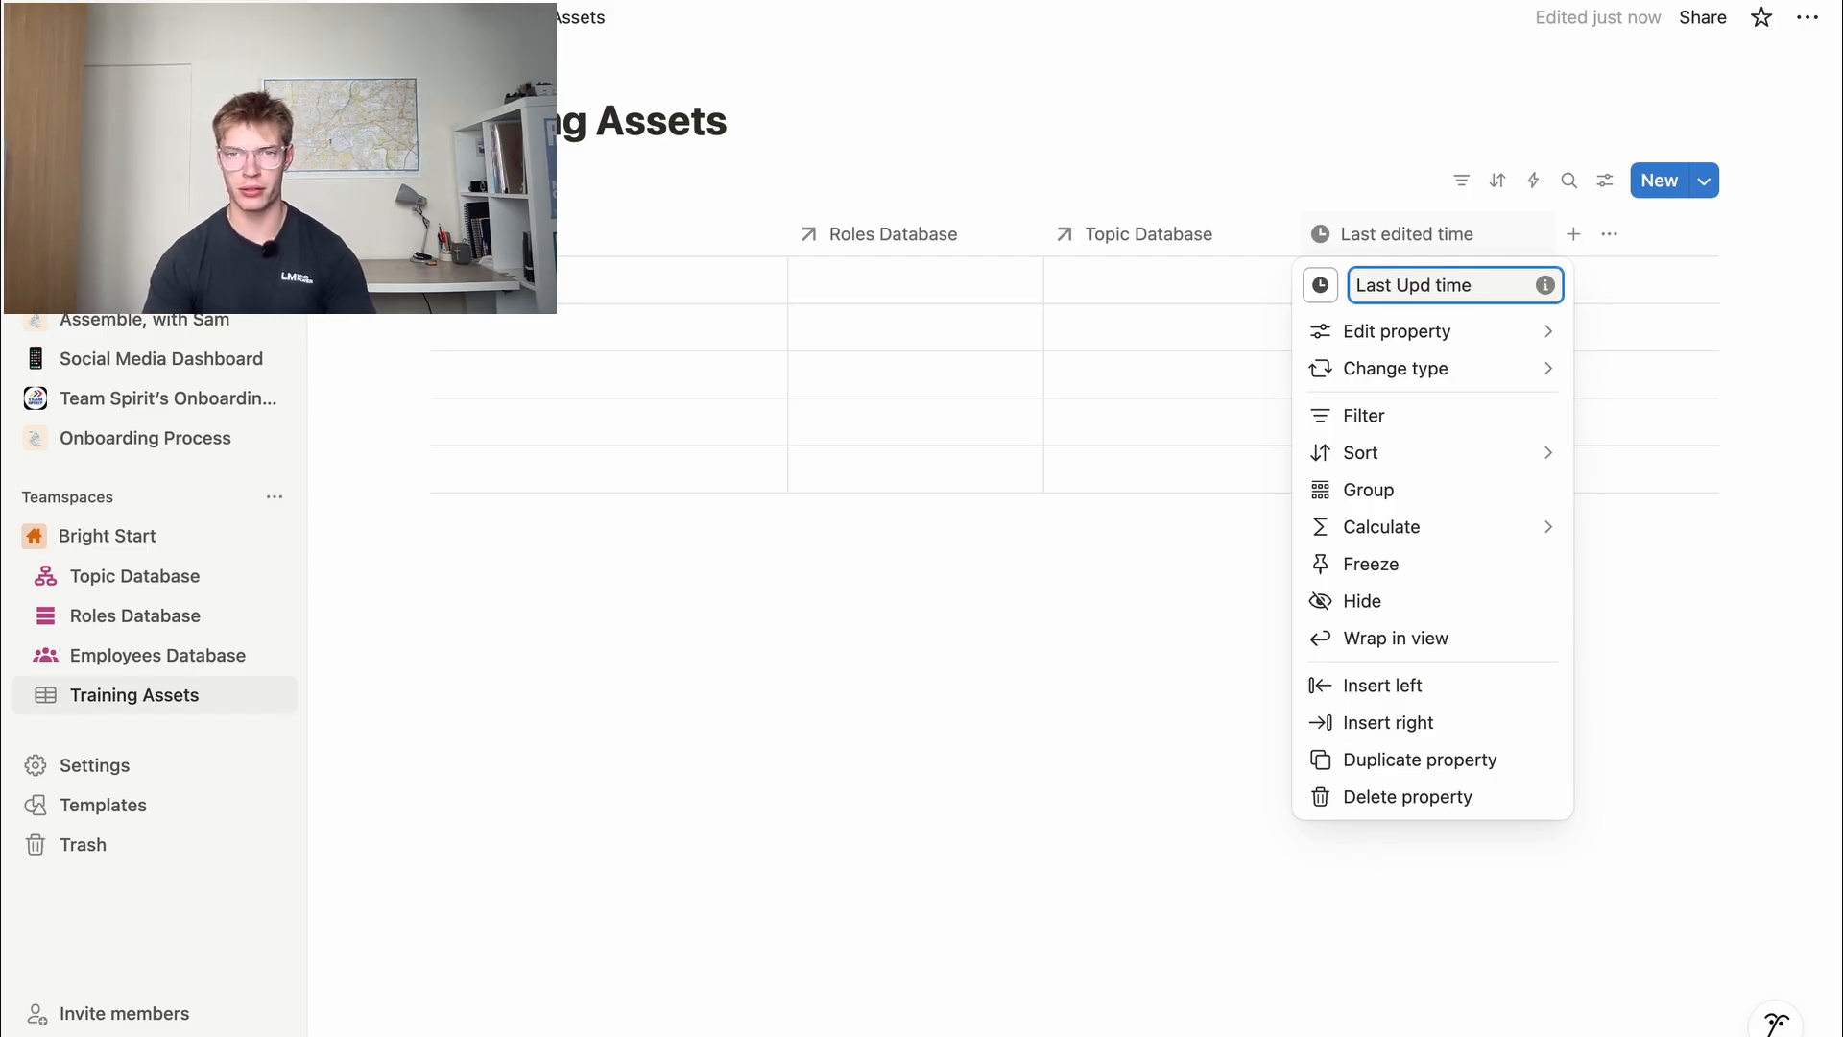
text(ated)
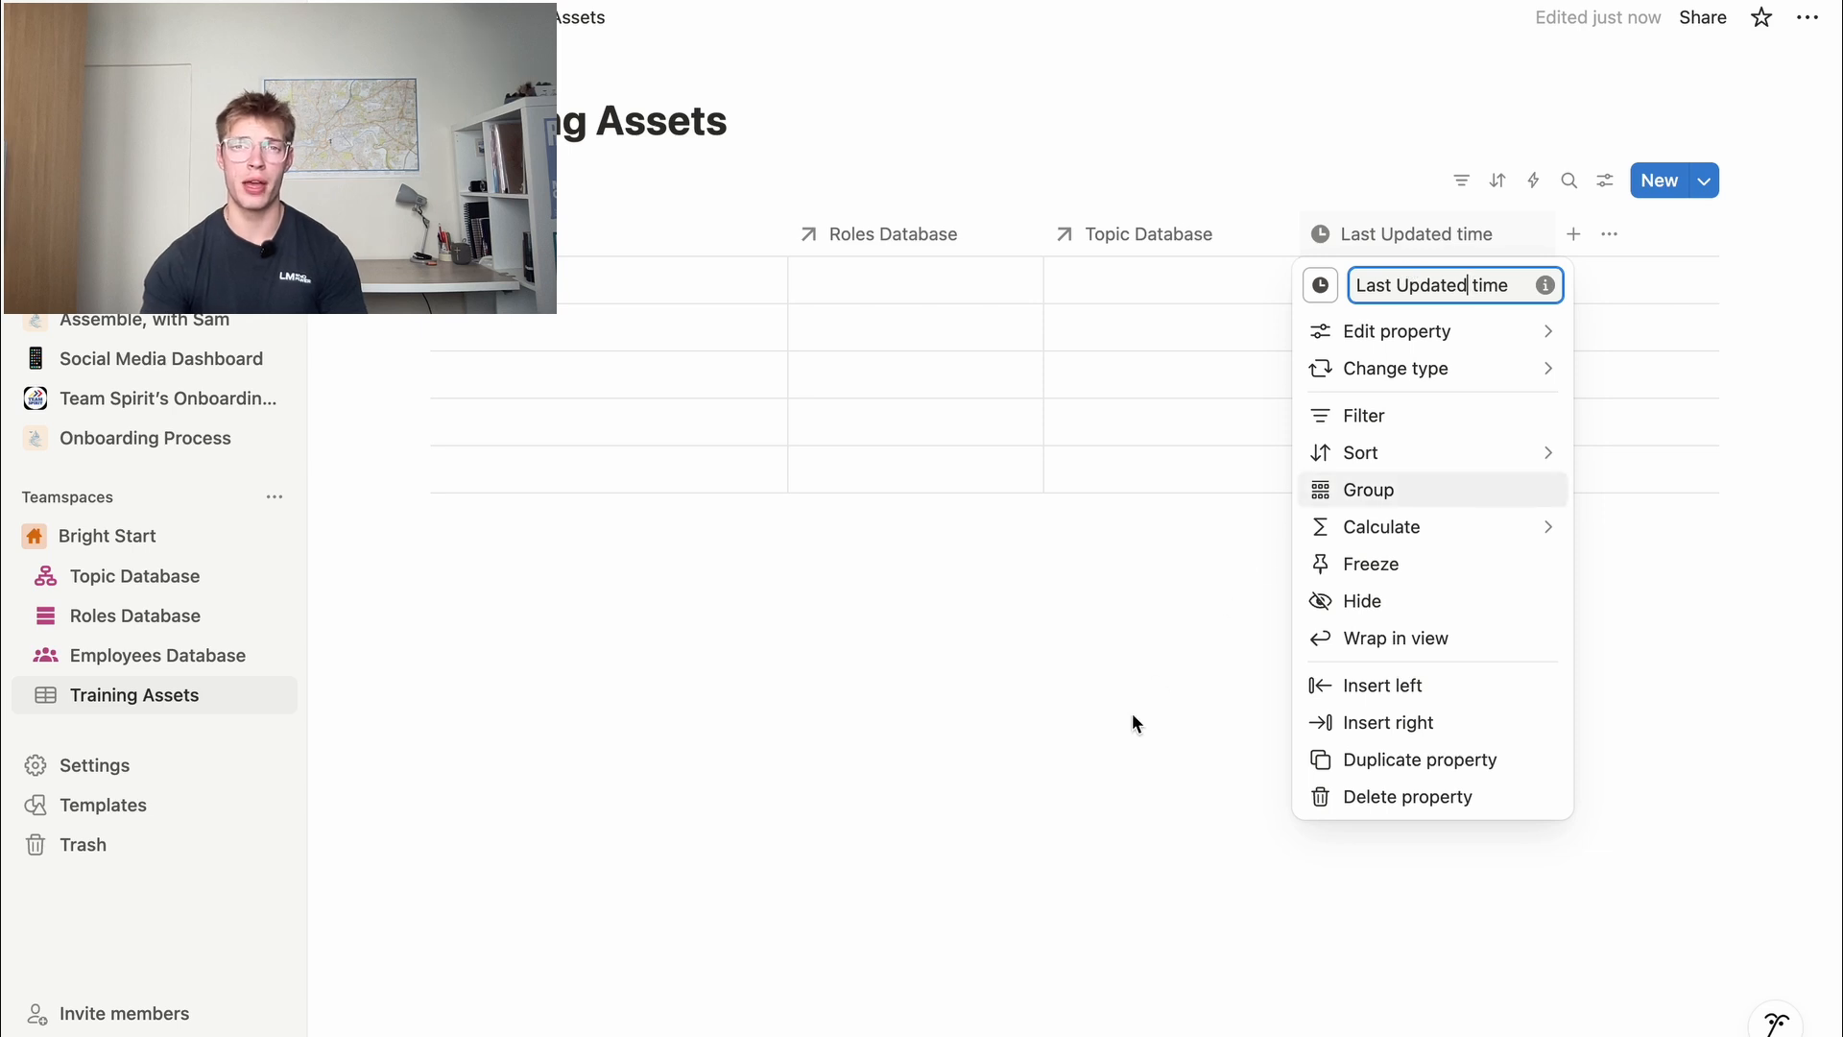
click(1065, 665)
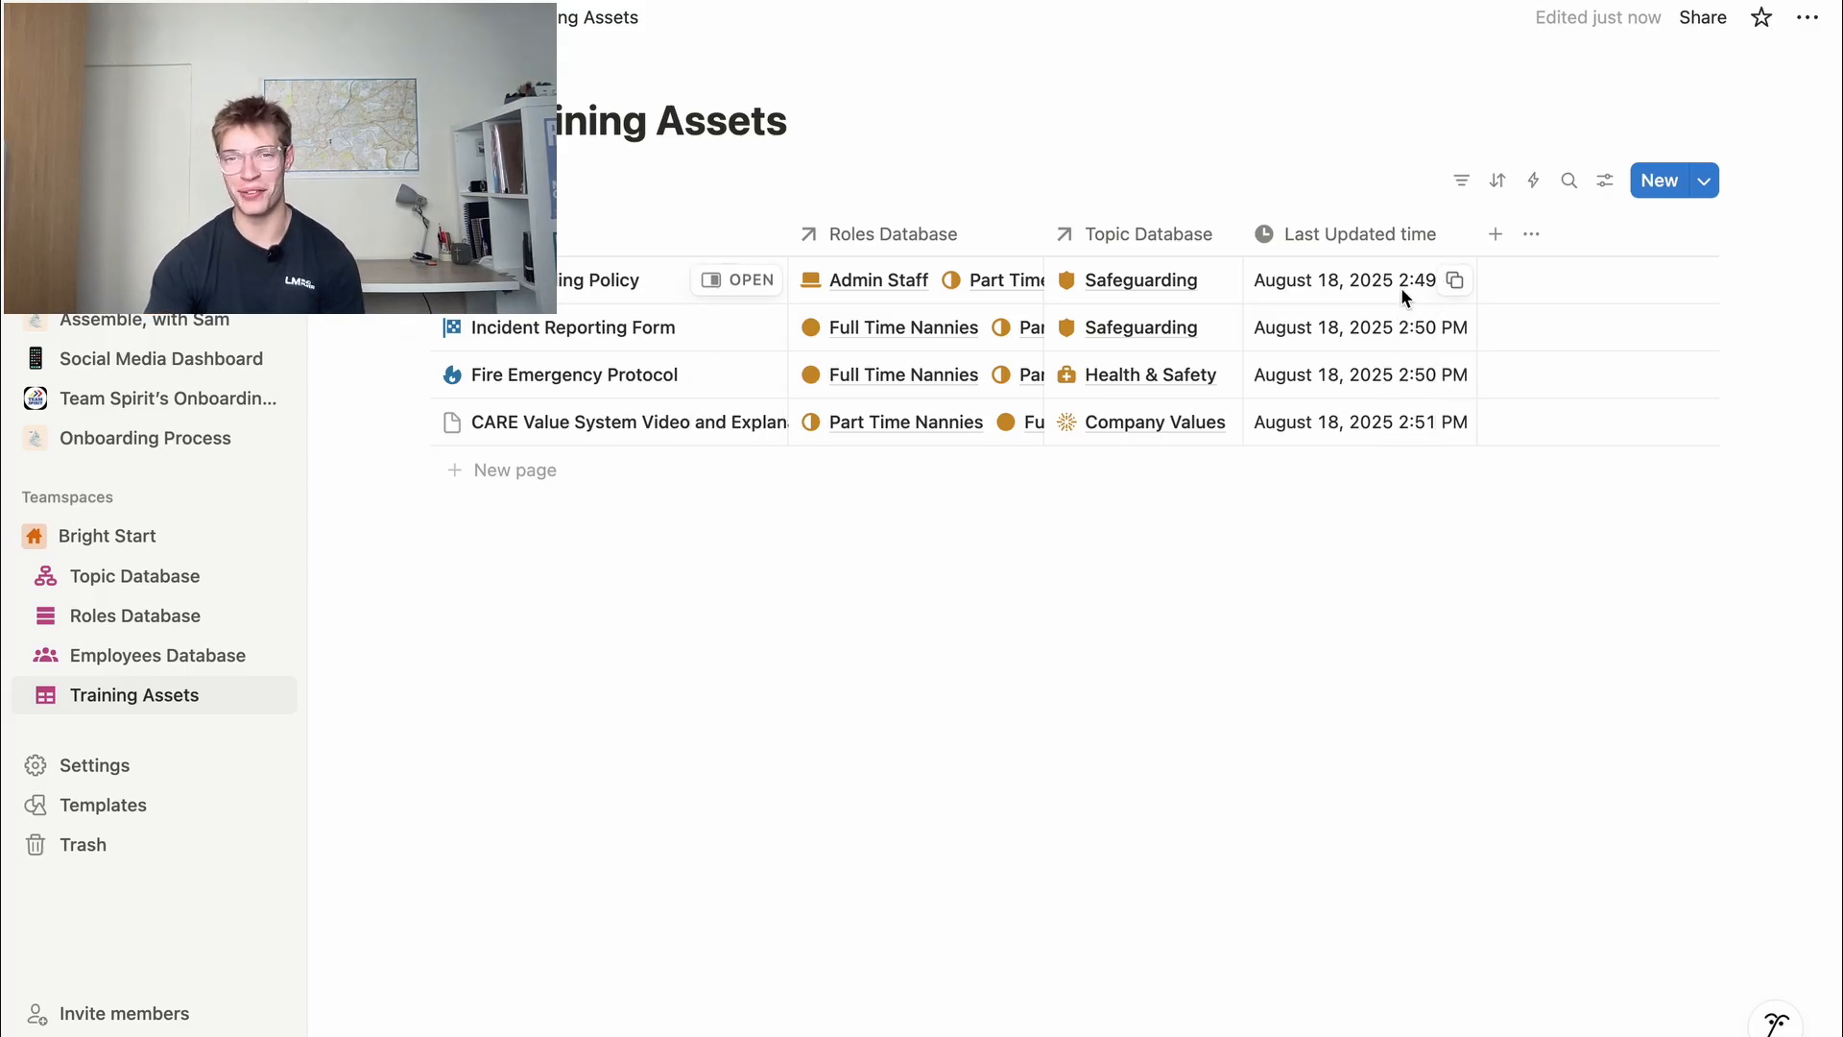
Format Last Updated time as Day/Month/Year with the time hidden, and narrow its column in Training Assets
click(1299, 235)
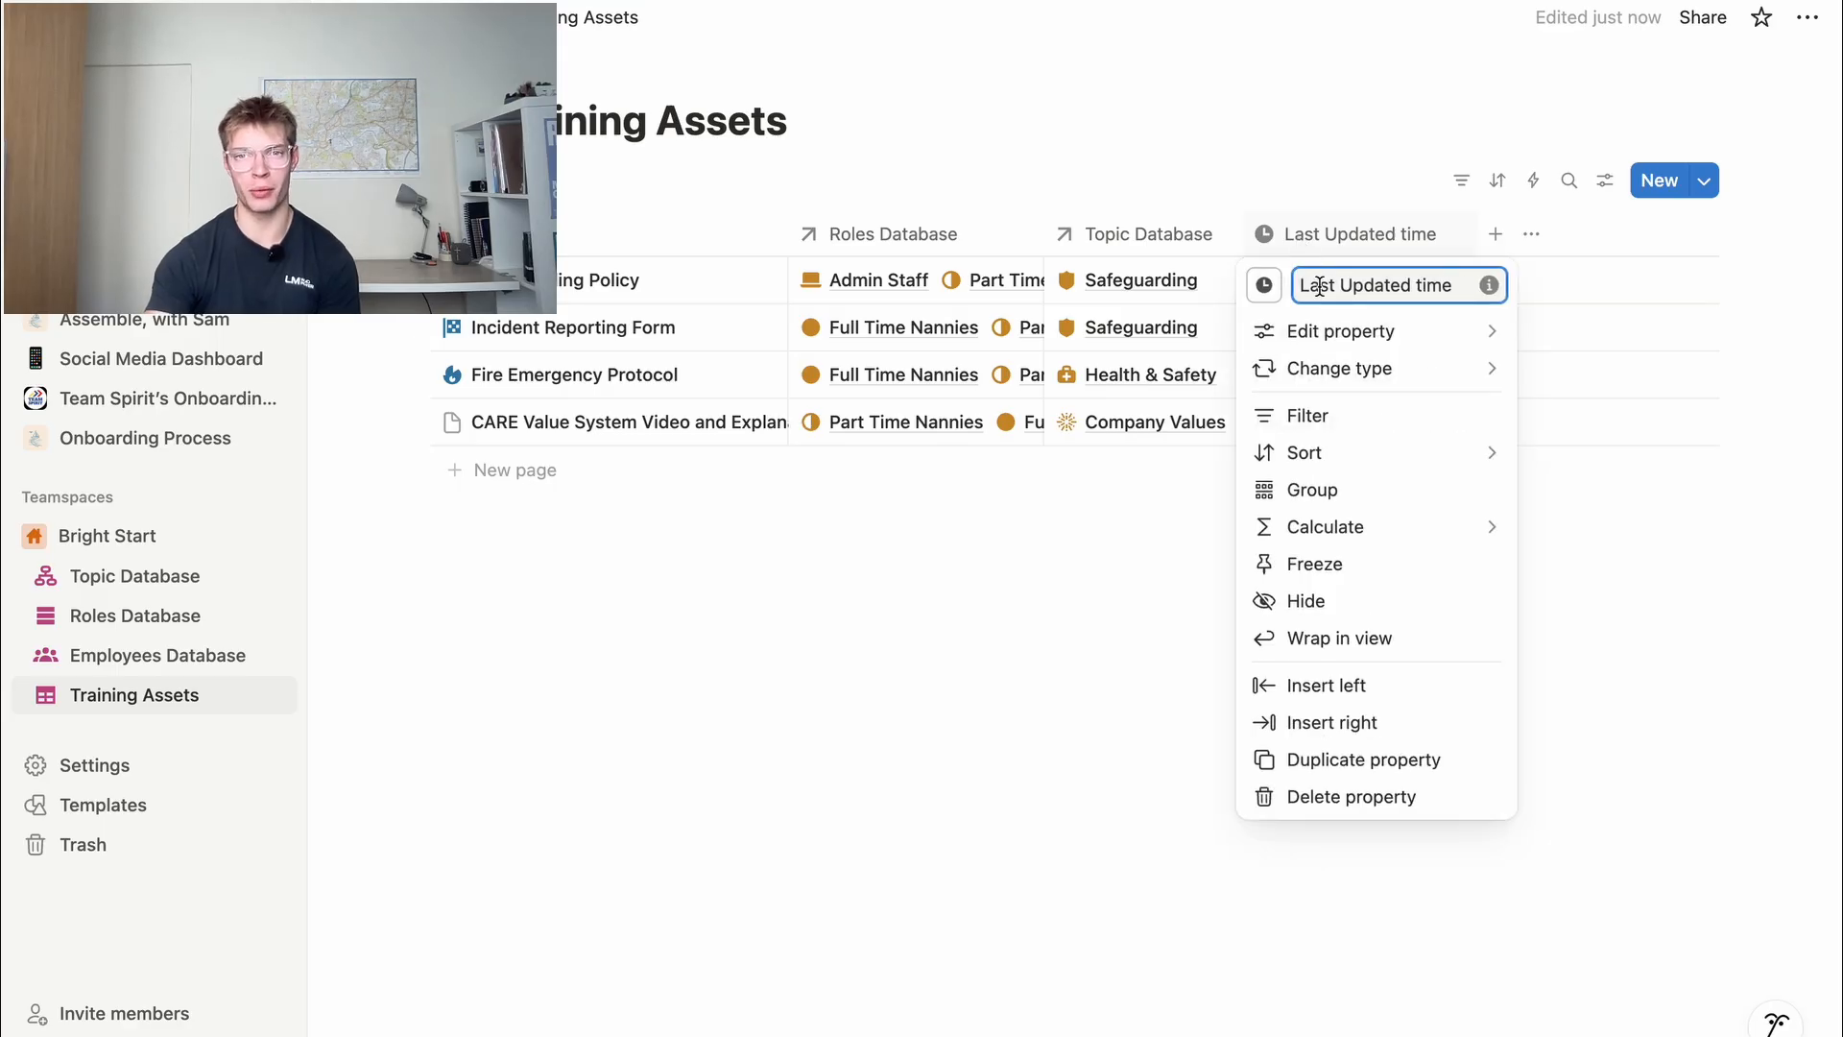
mouse_move(1326, 335)
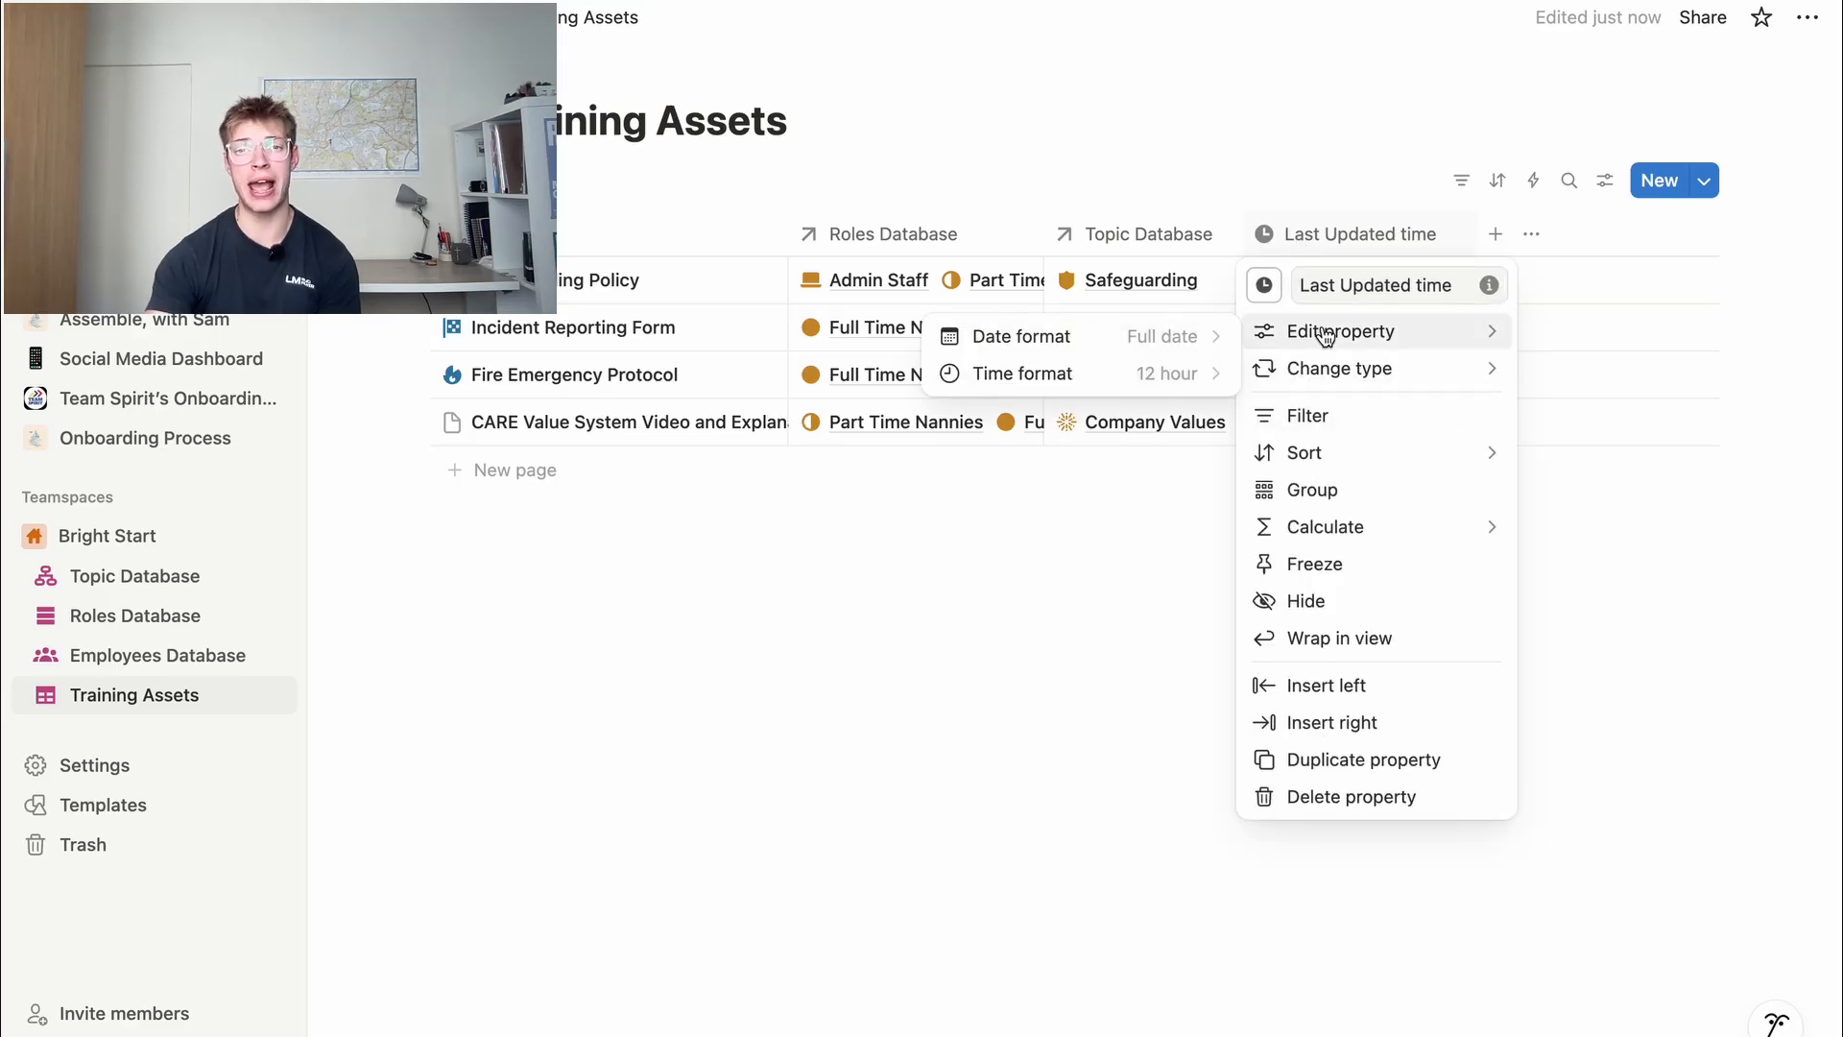
click(1202, 332)
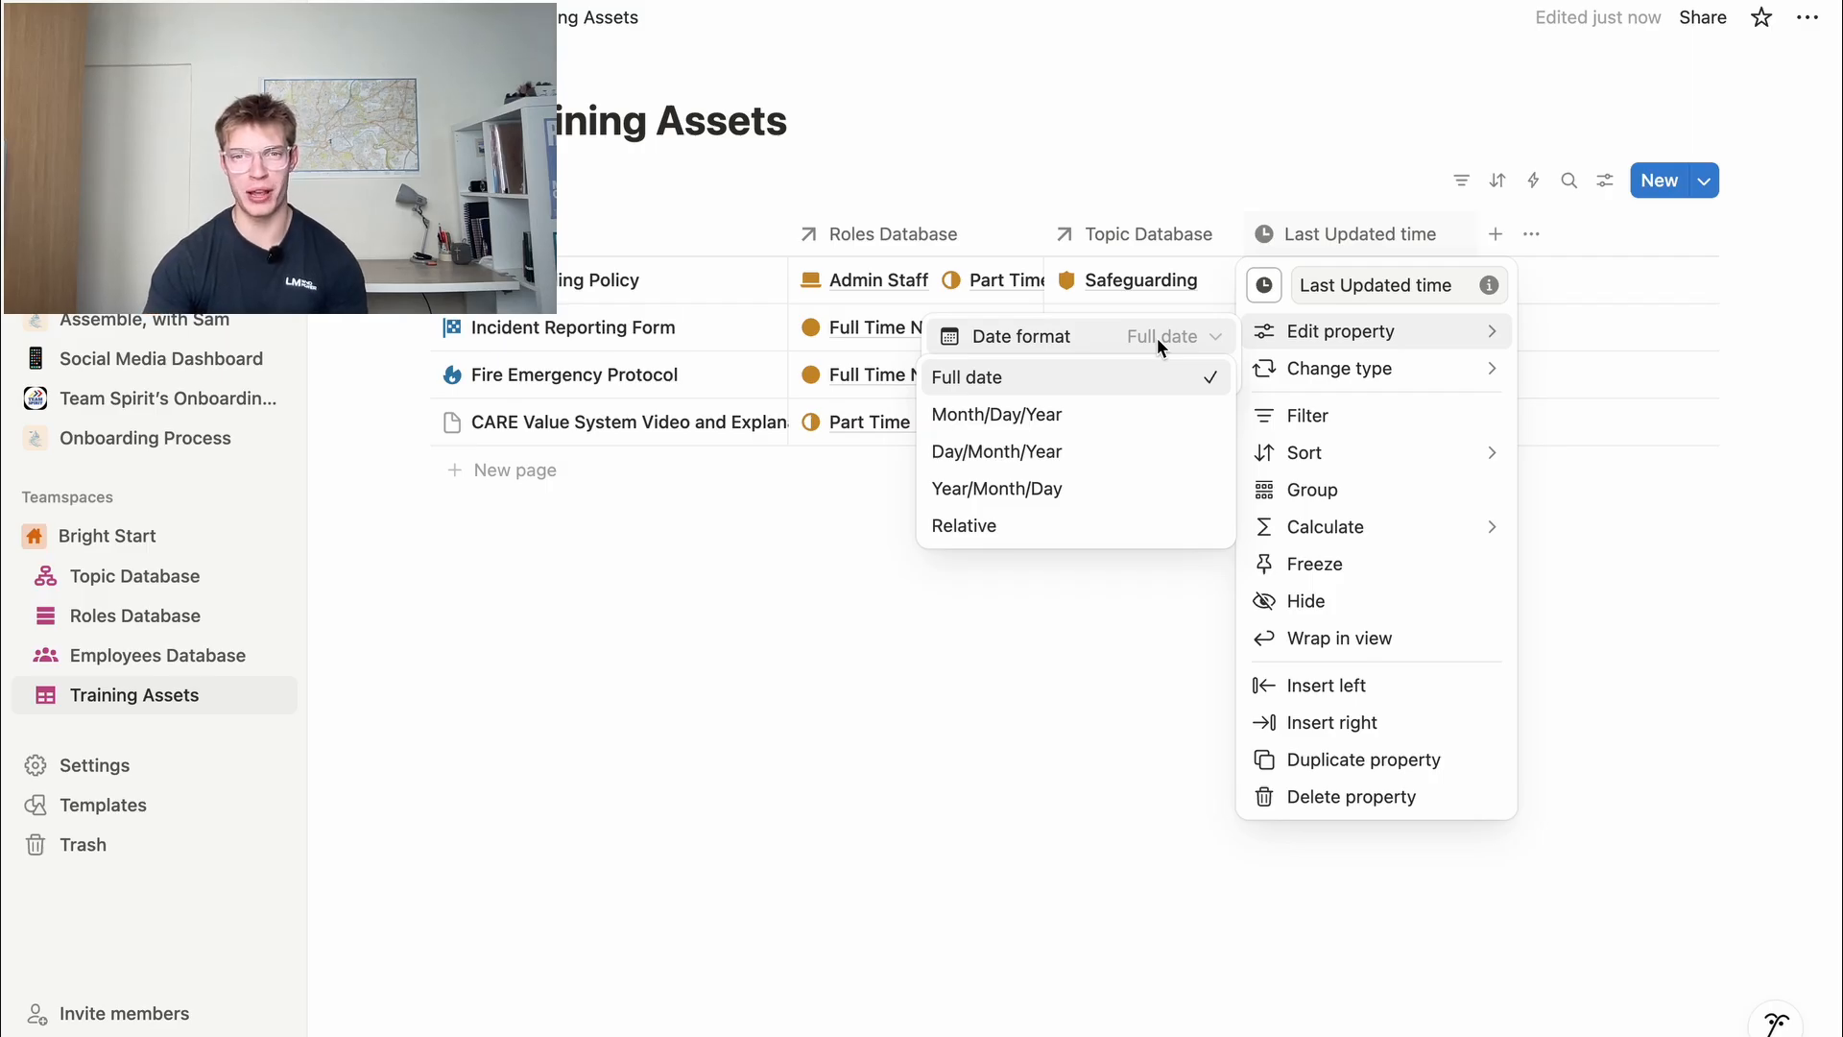
click(1075, 453)
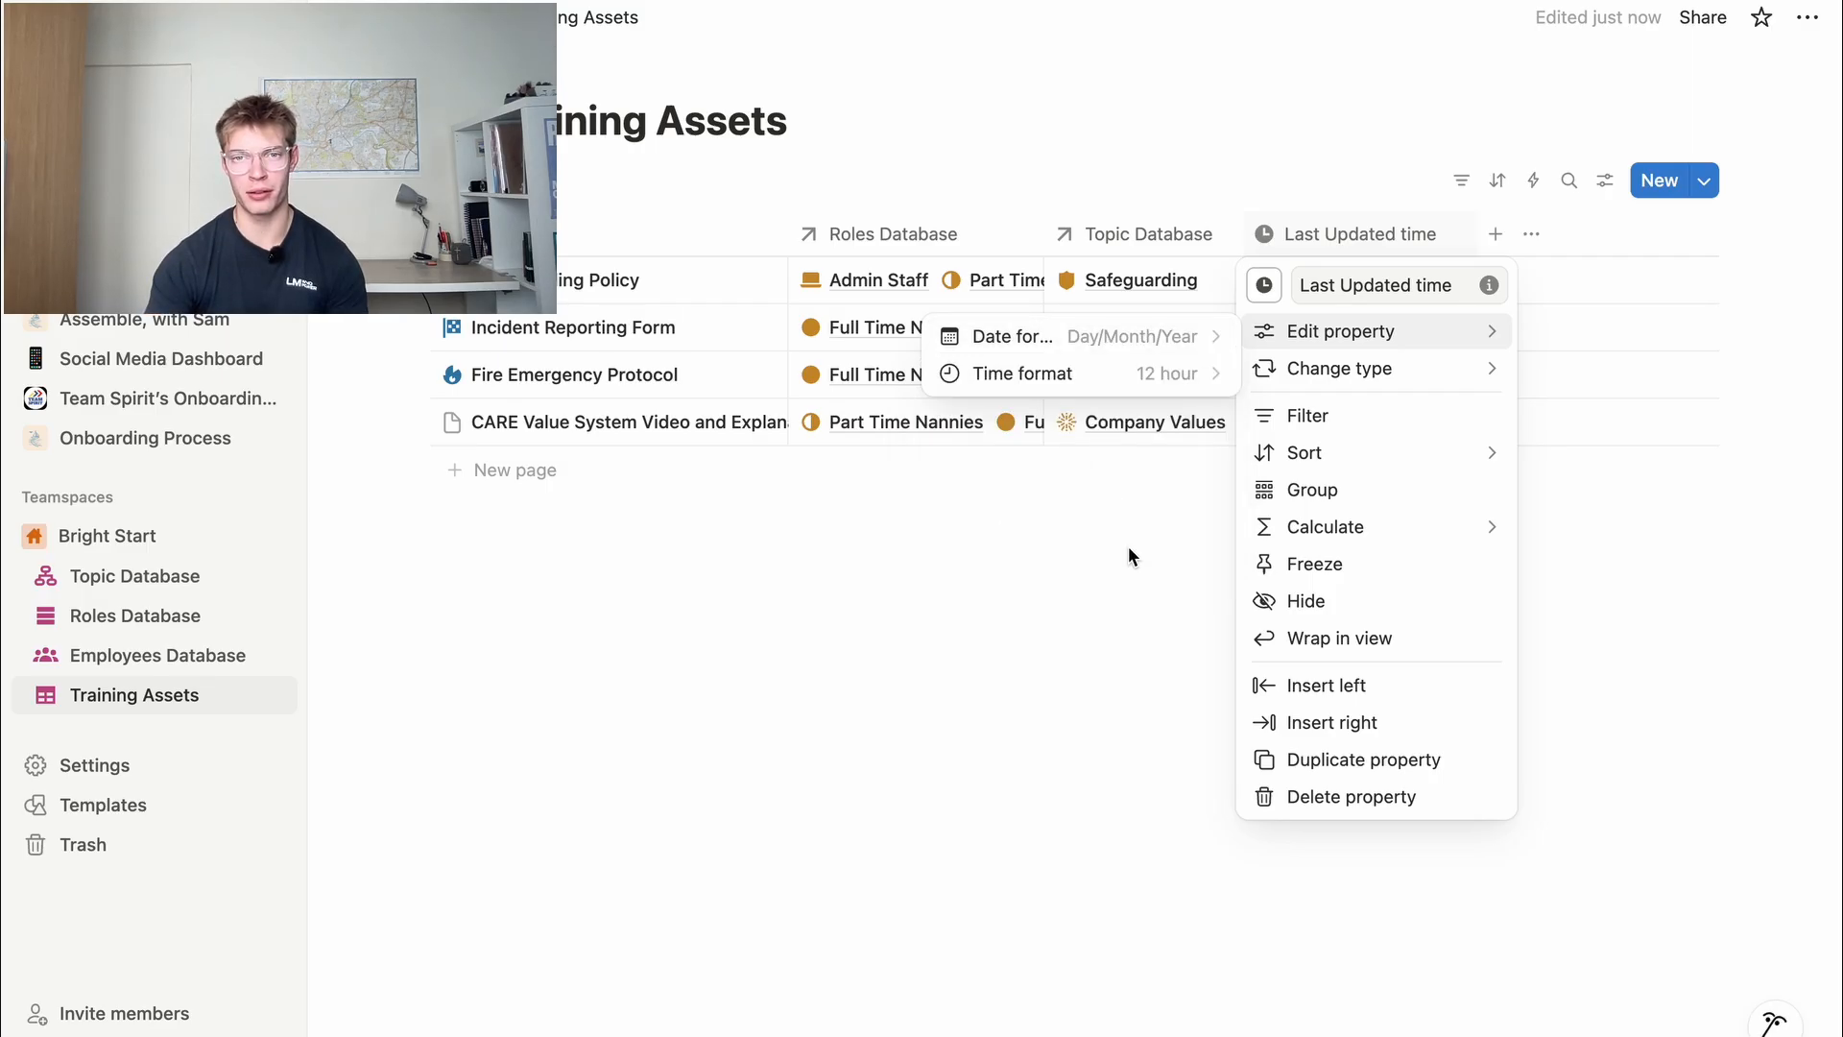
click(1131, 378)
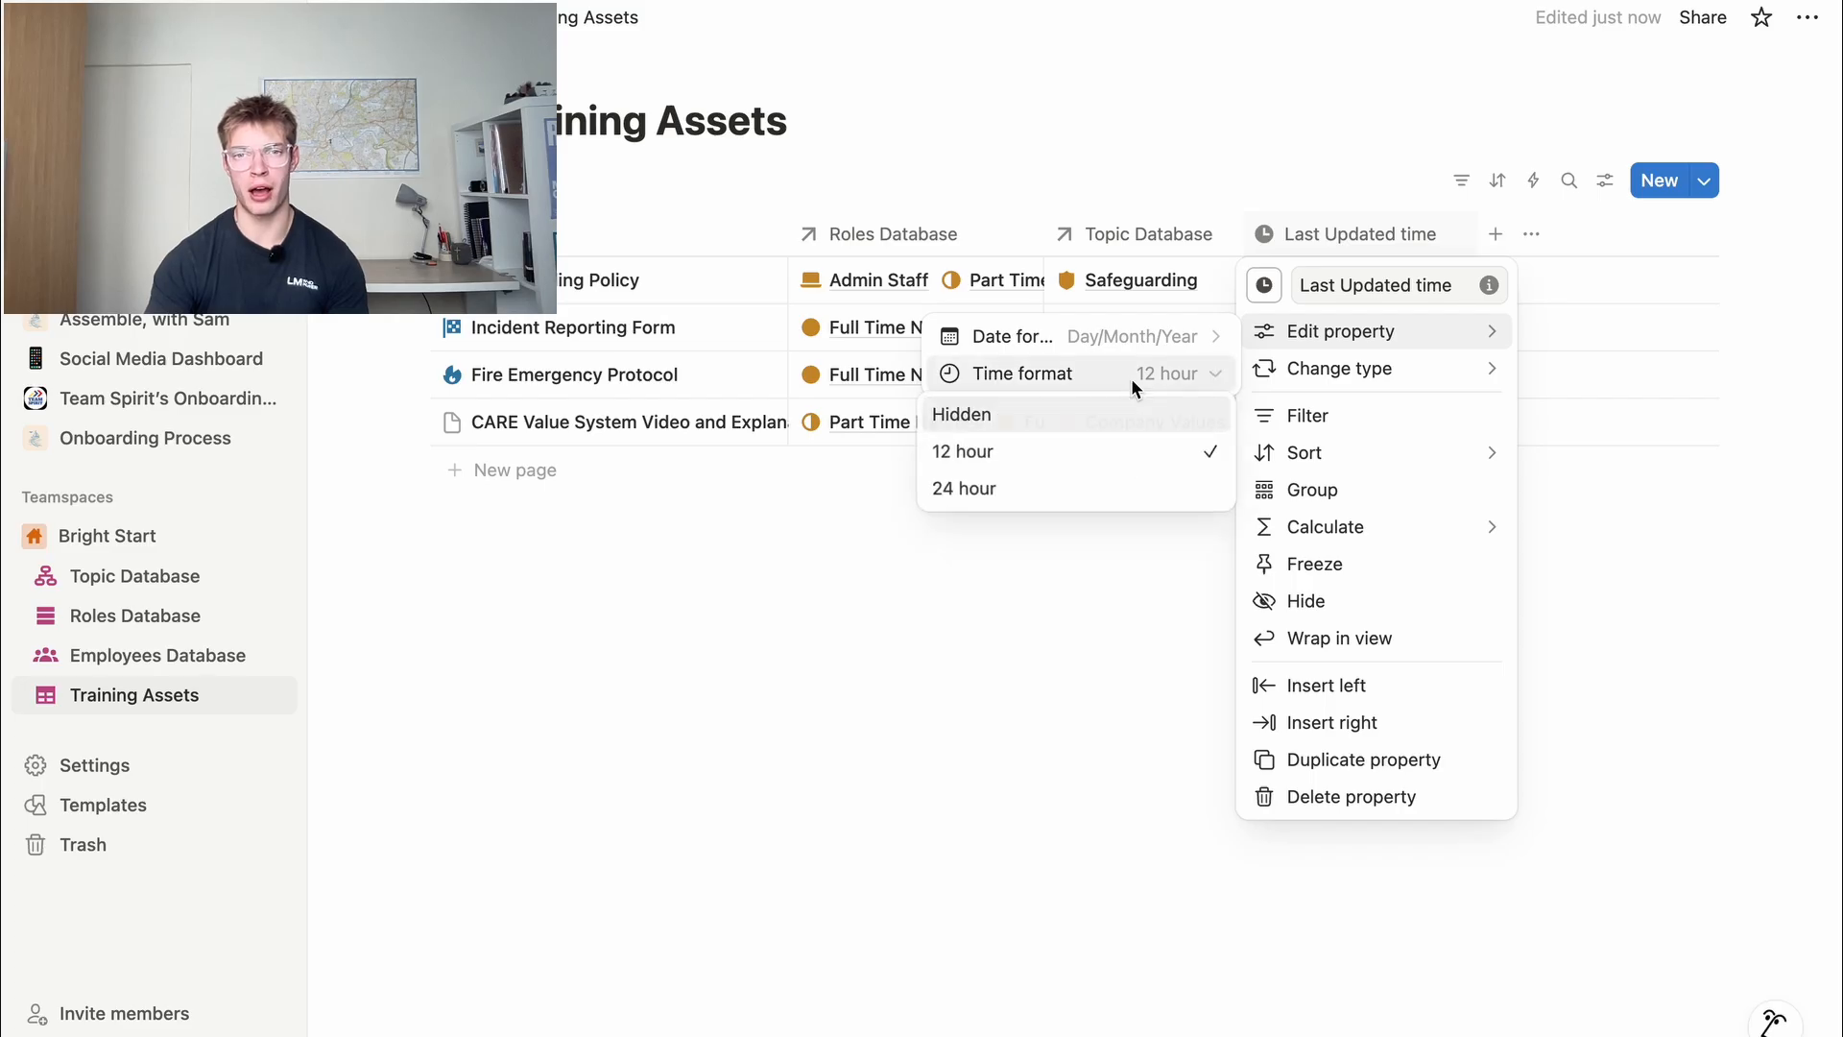
click(1062, 414)
click(1119, 563)
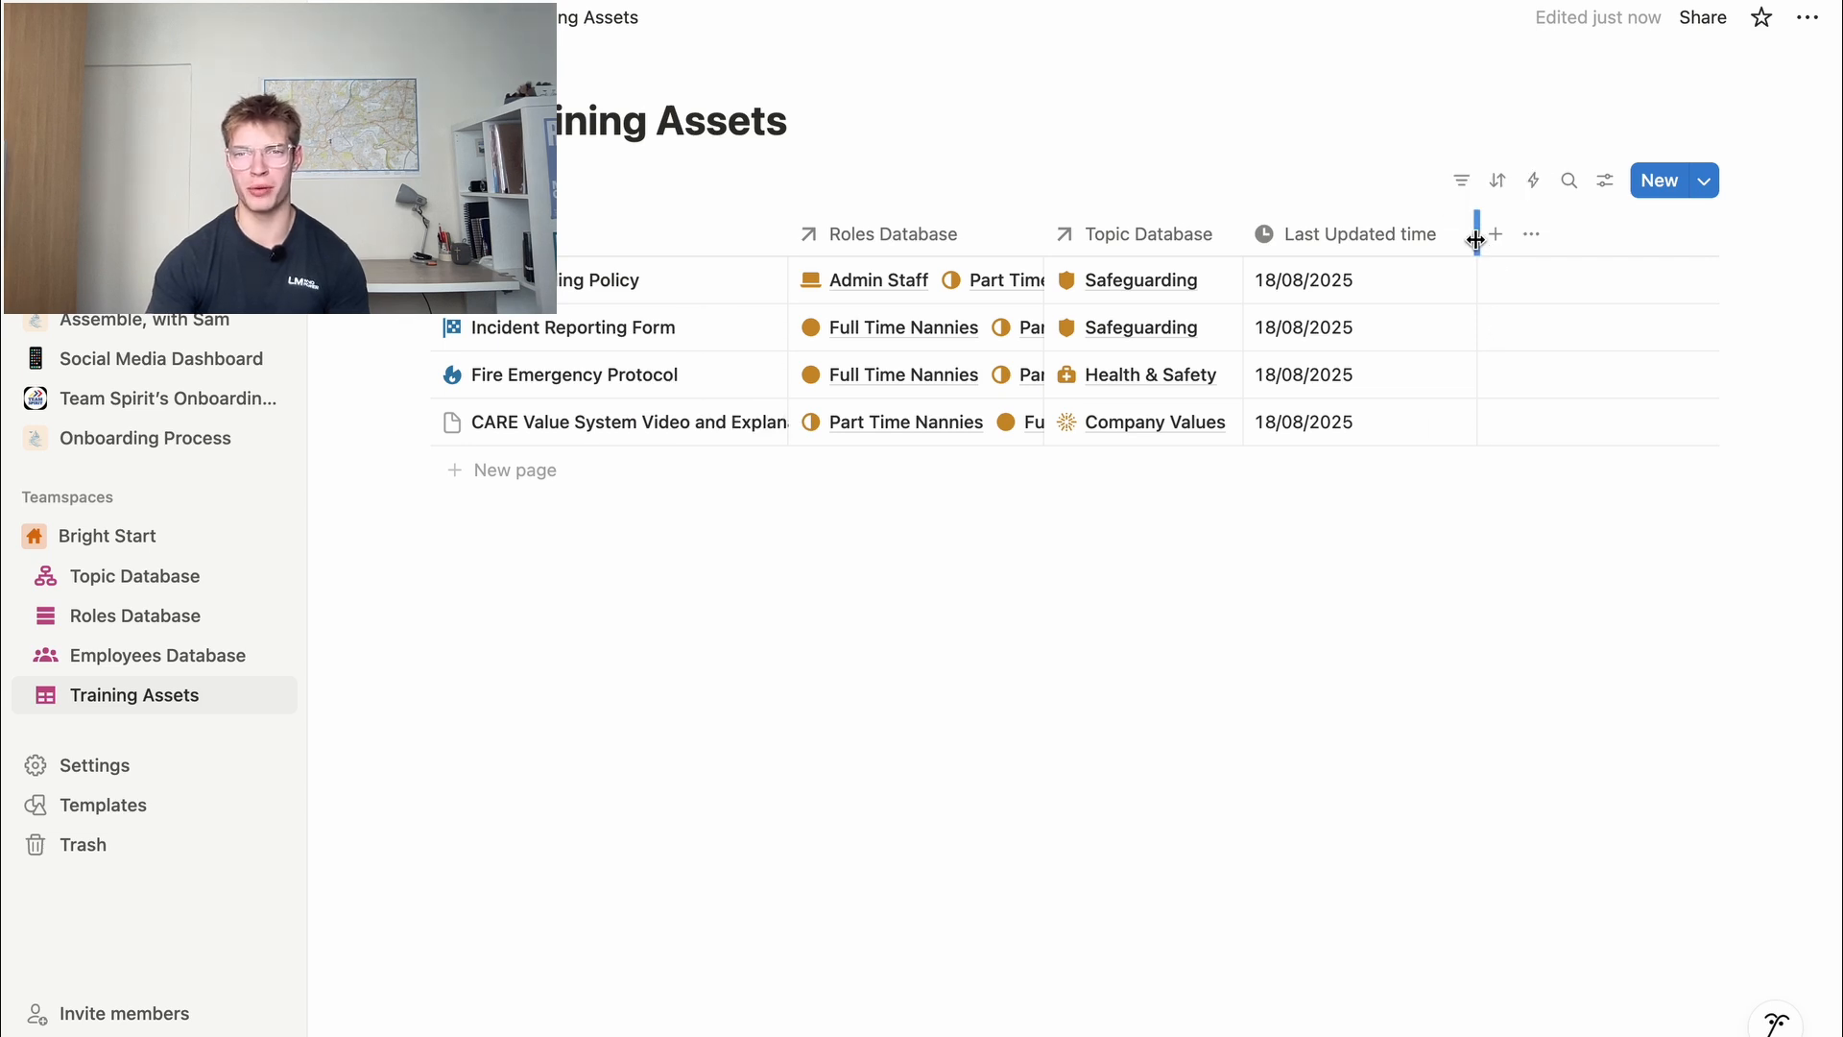
drag(1475, 235, 1402, 269)
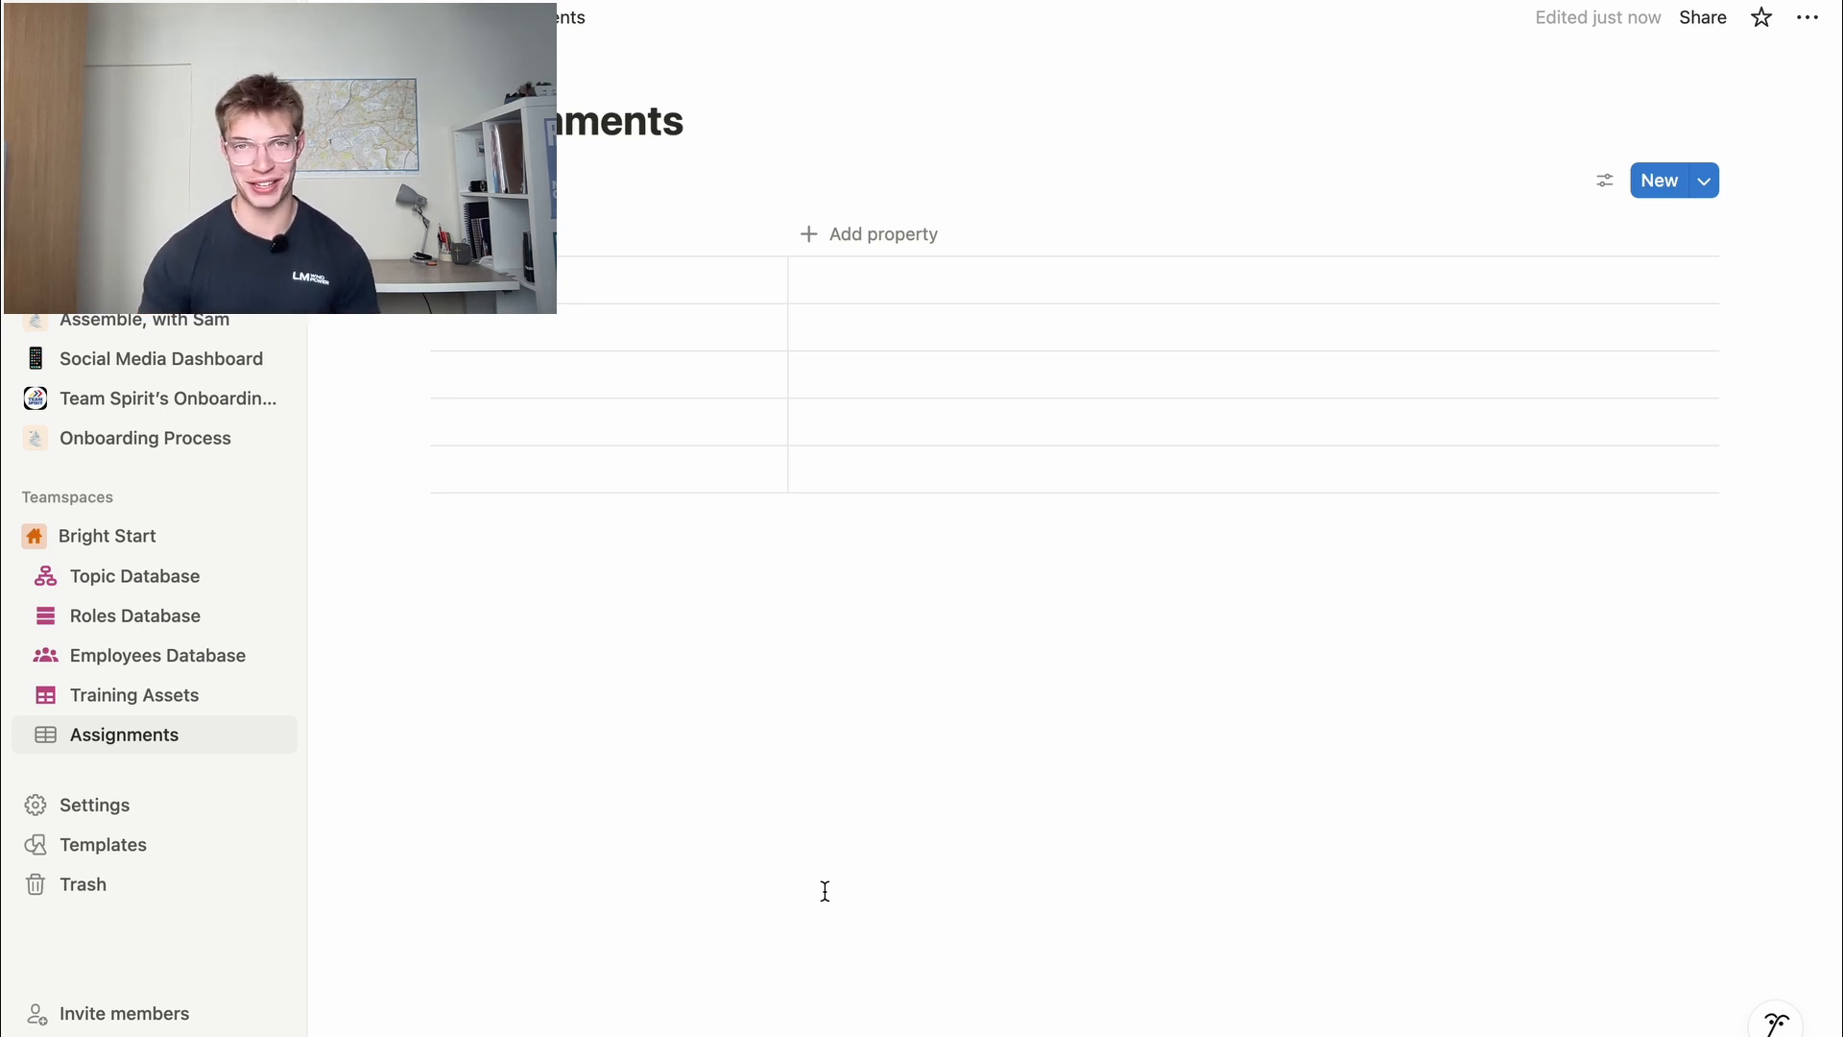
Add a one-way relation to the Roles Database, with no limit, named Required Roles in the Assignments database
click(876, 233)
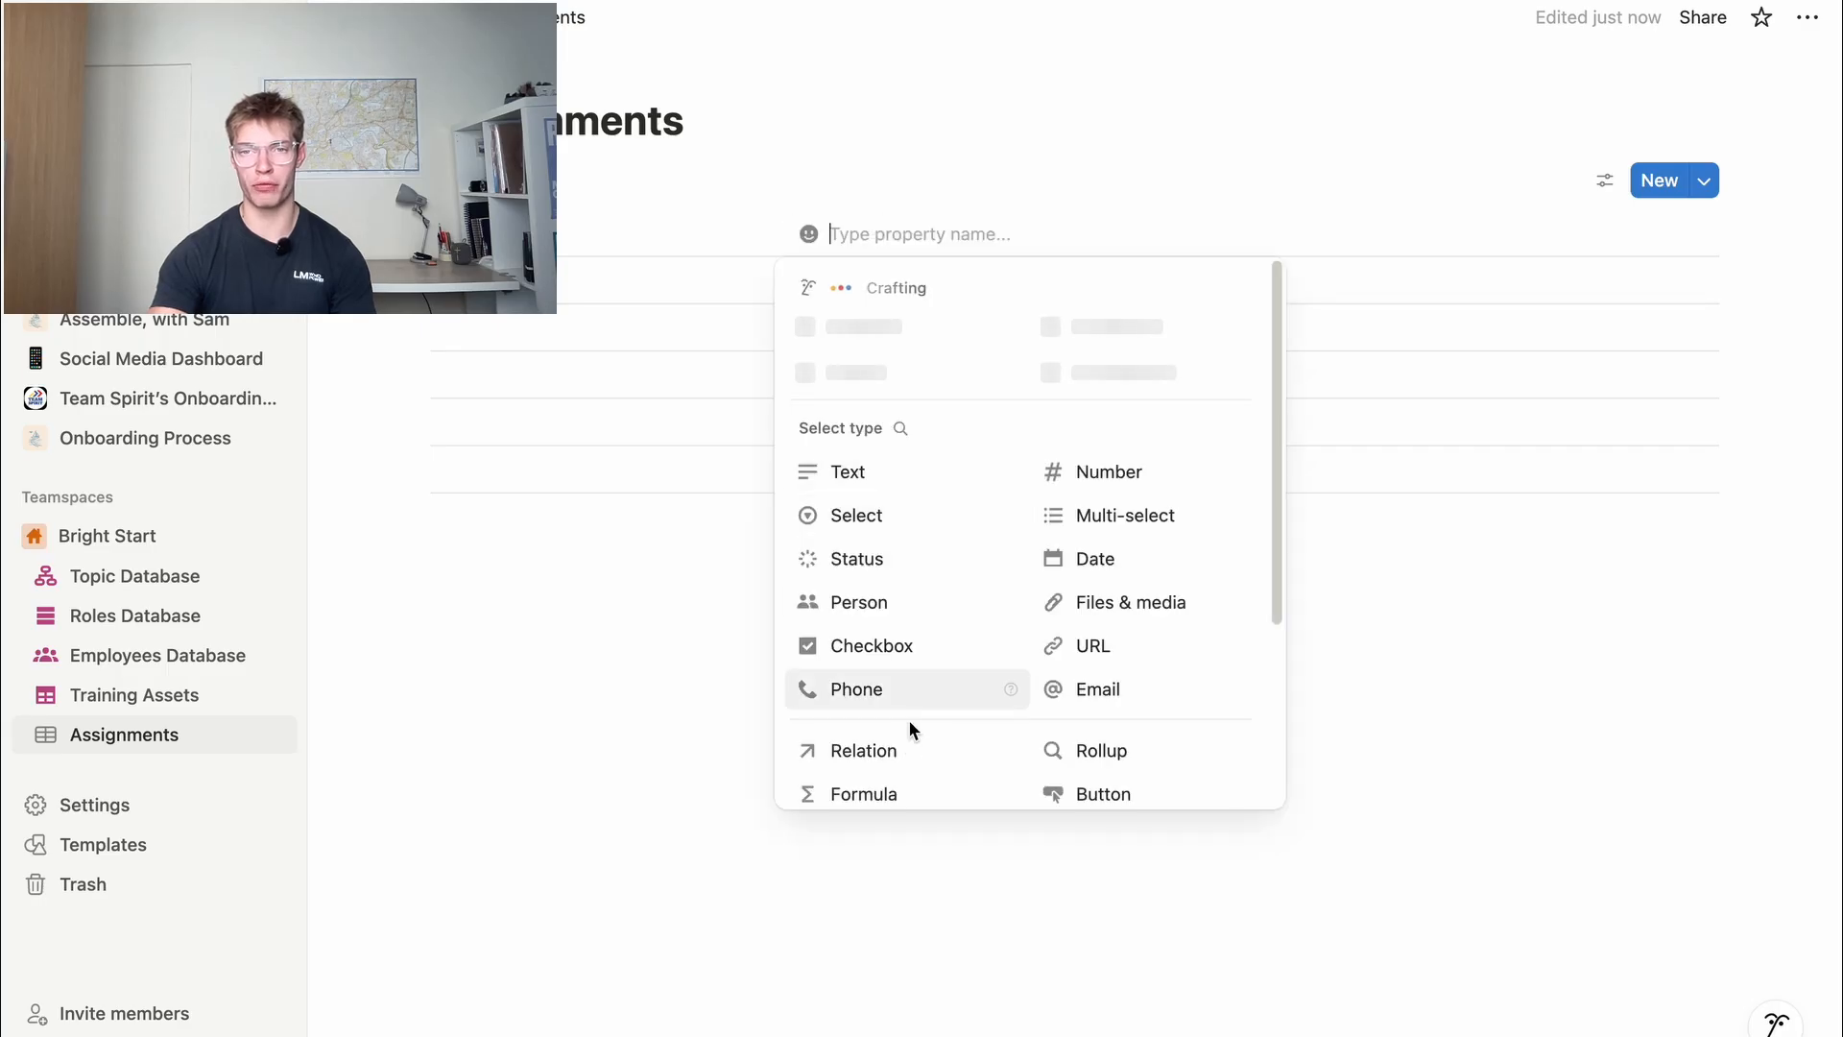
click(908, 744)
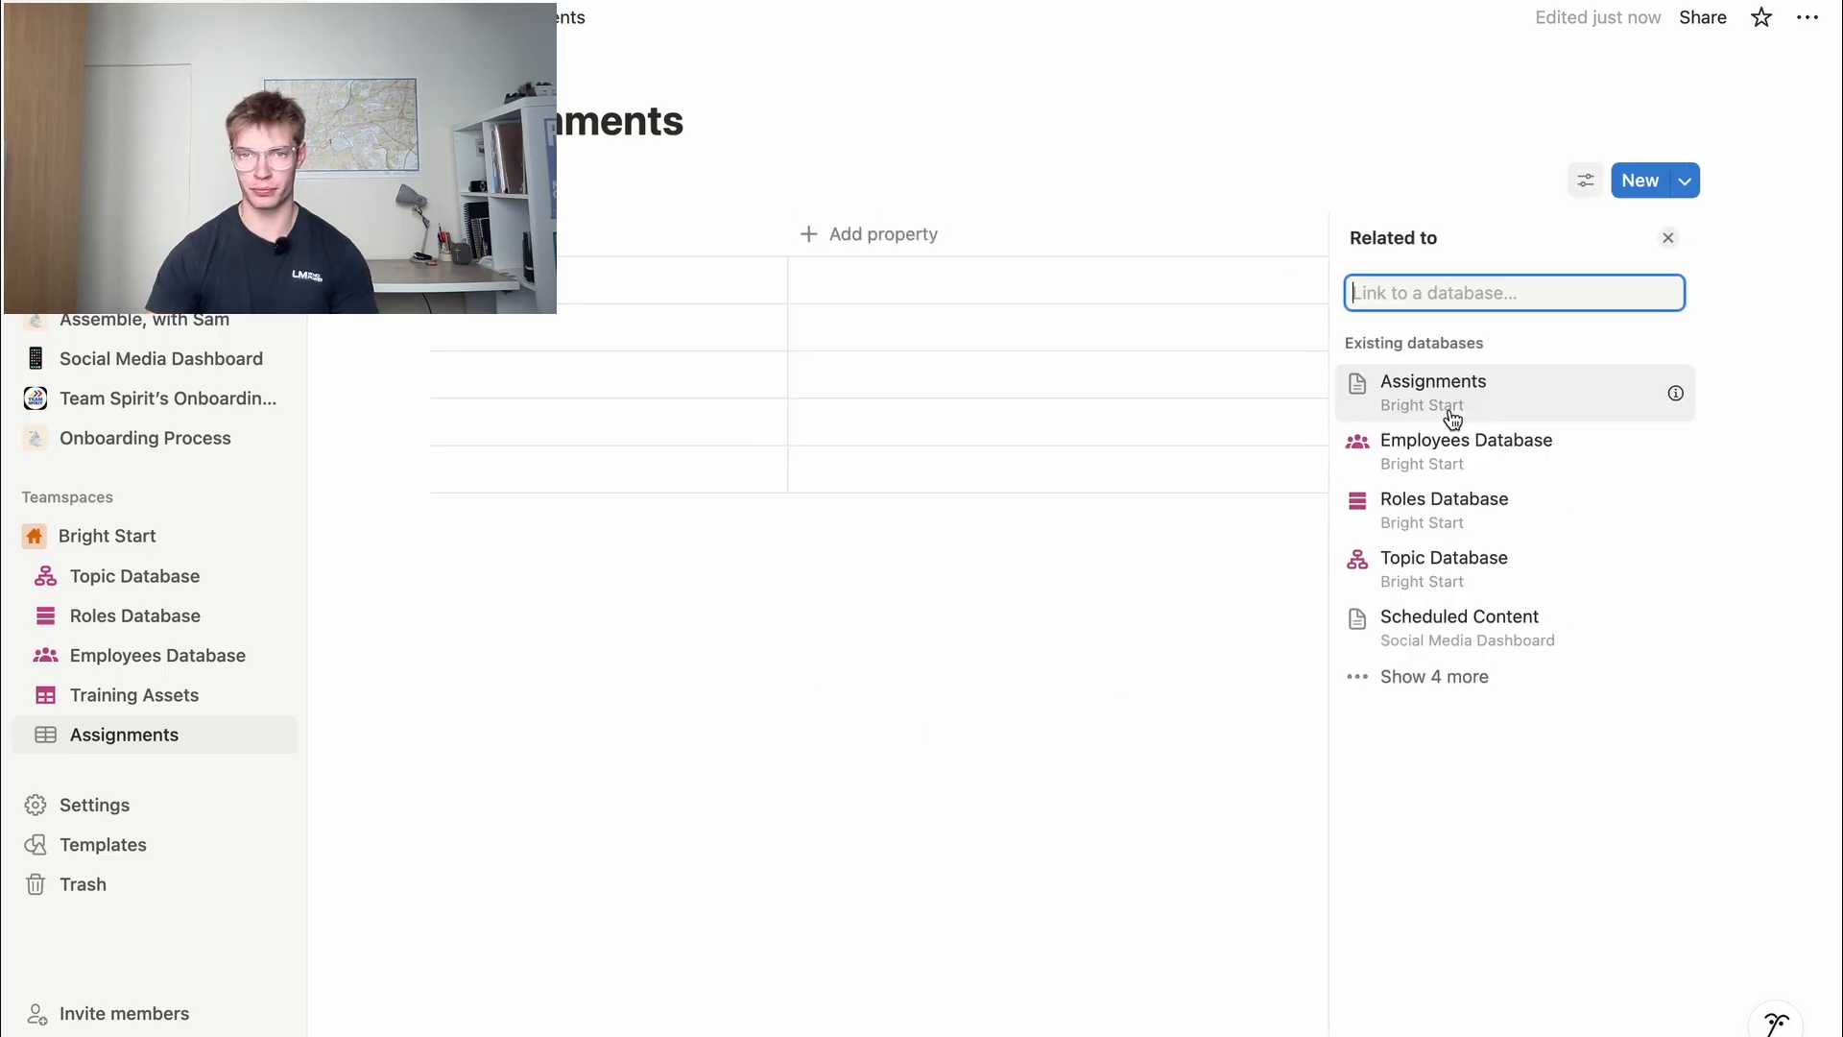
click(1445, 506)
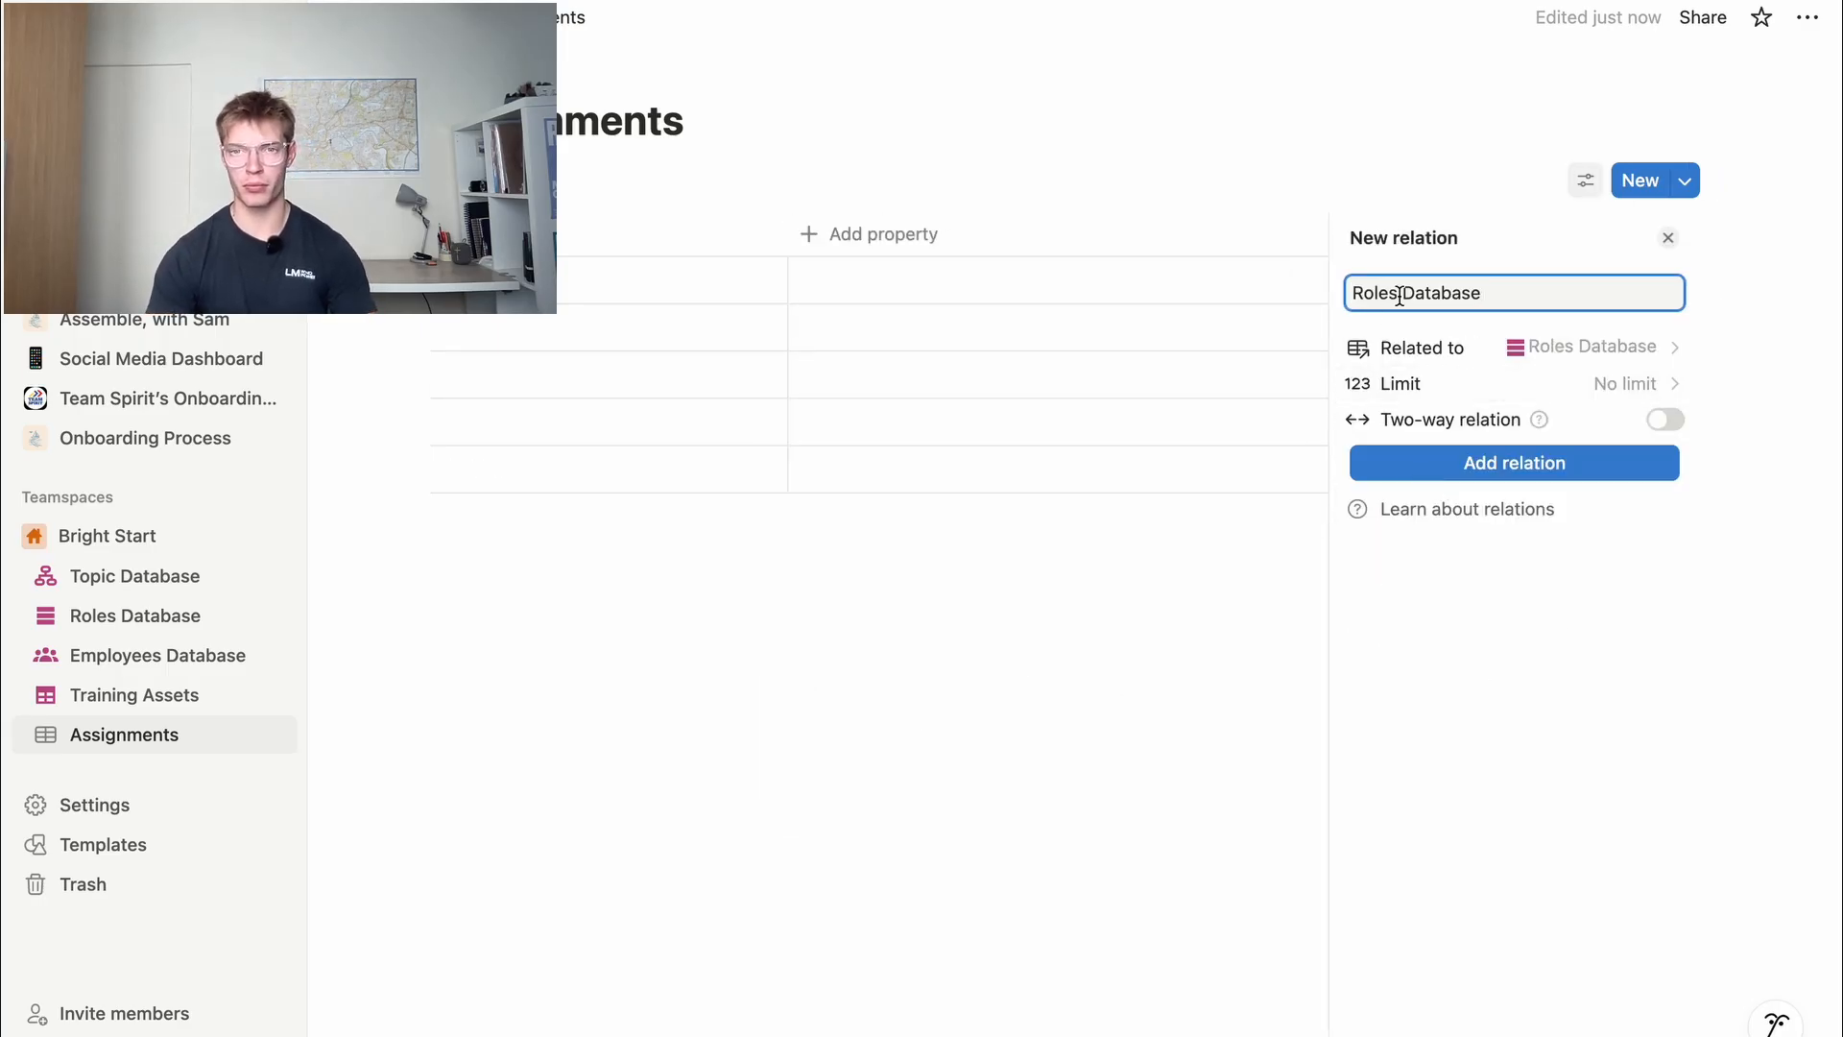
drag(1402, 293, 1589, 293)
key(BackSpace)
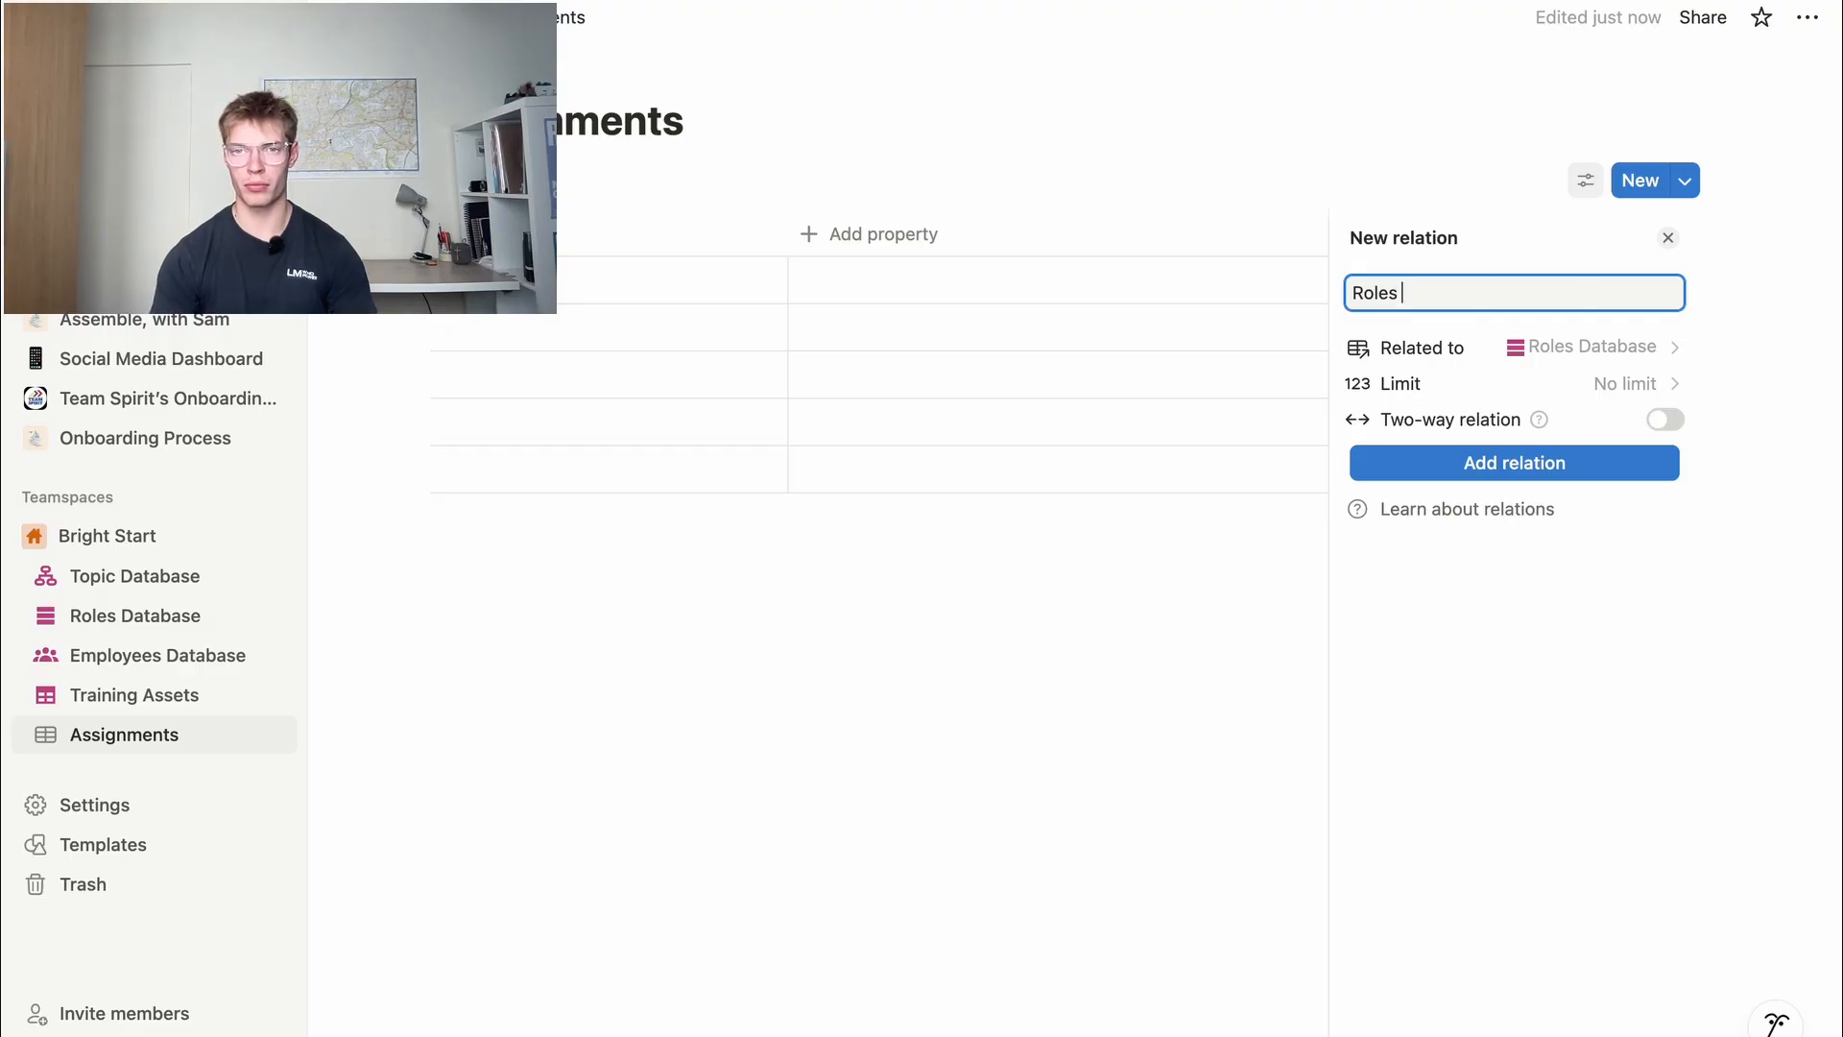
key(Home)
text(Requires)
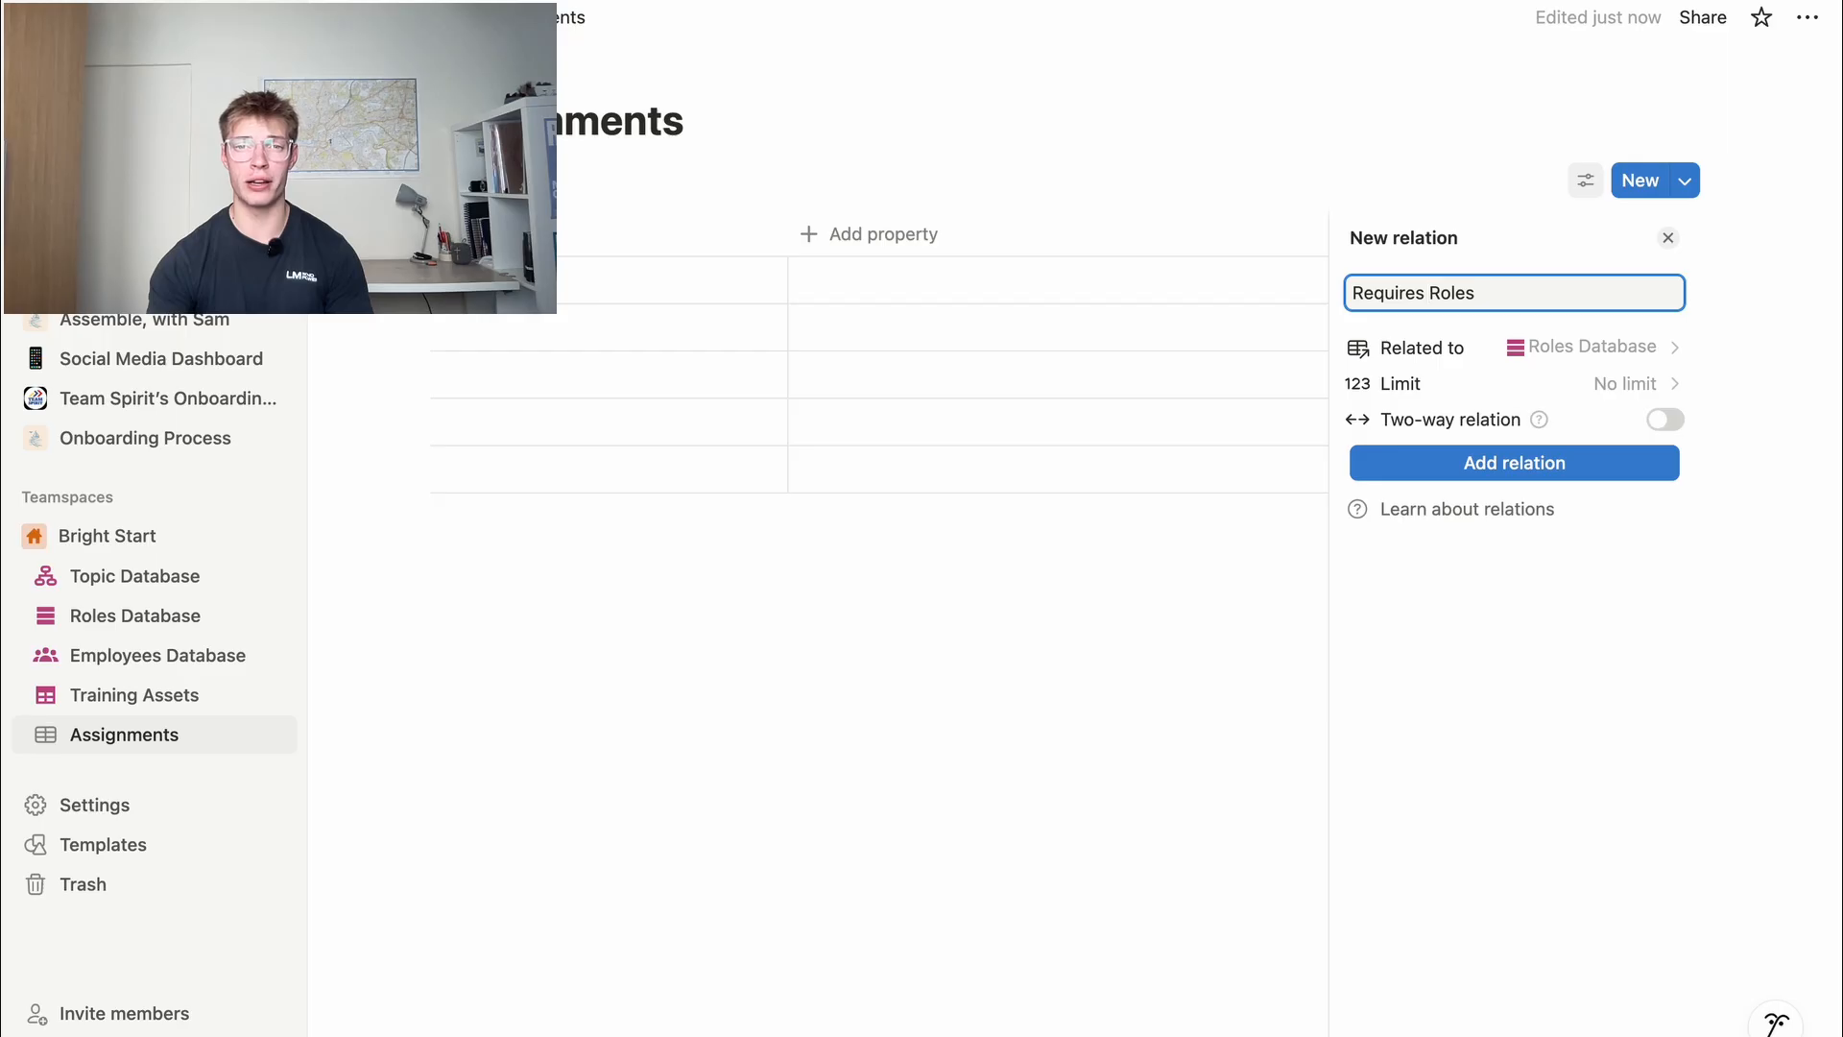
key(BackSpace)
key(BackSpace)
text(d)
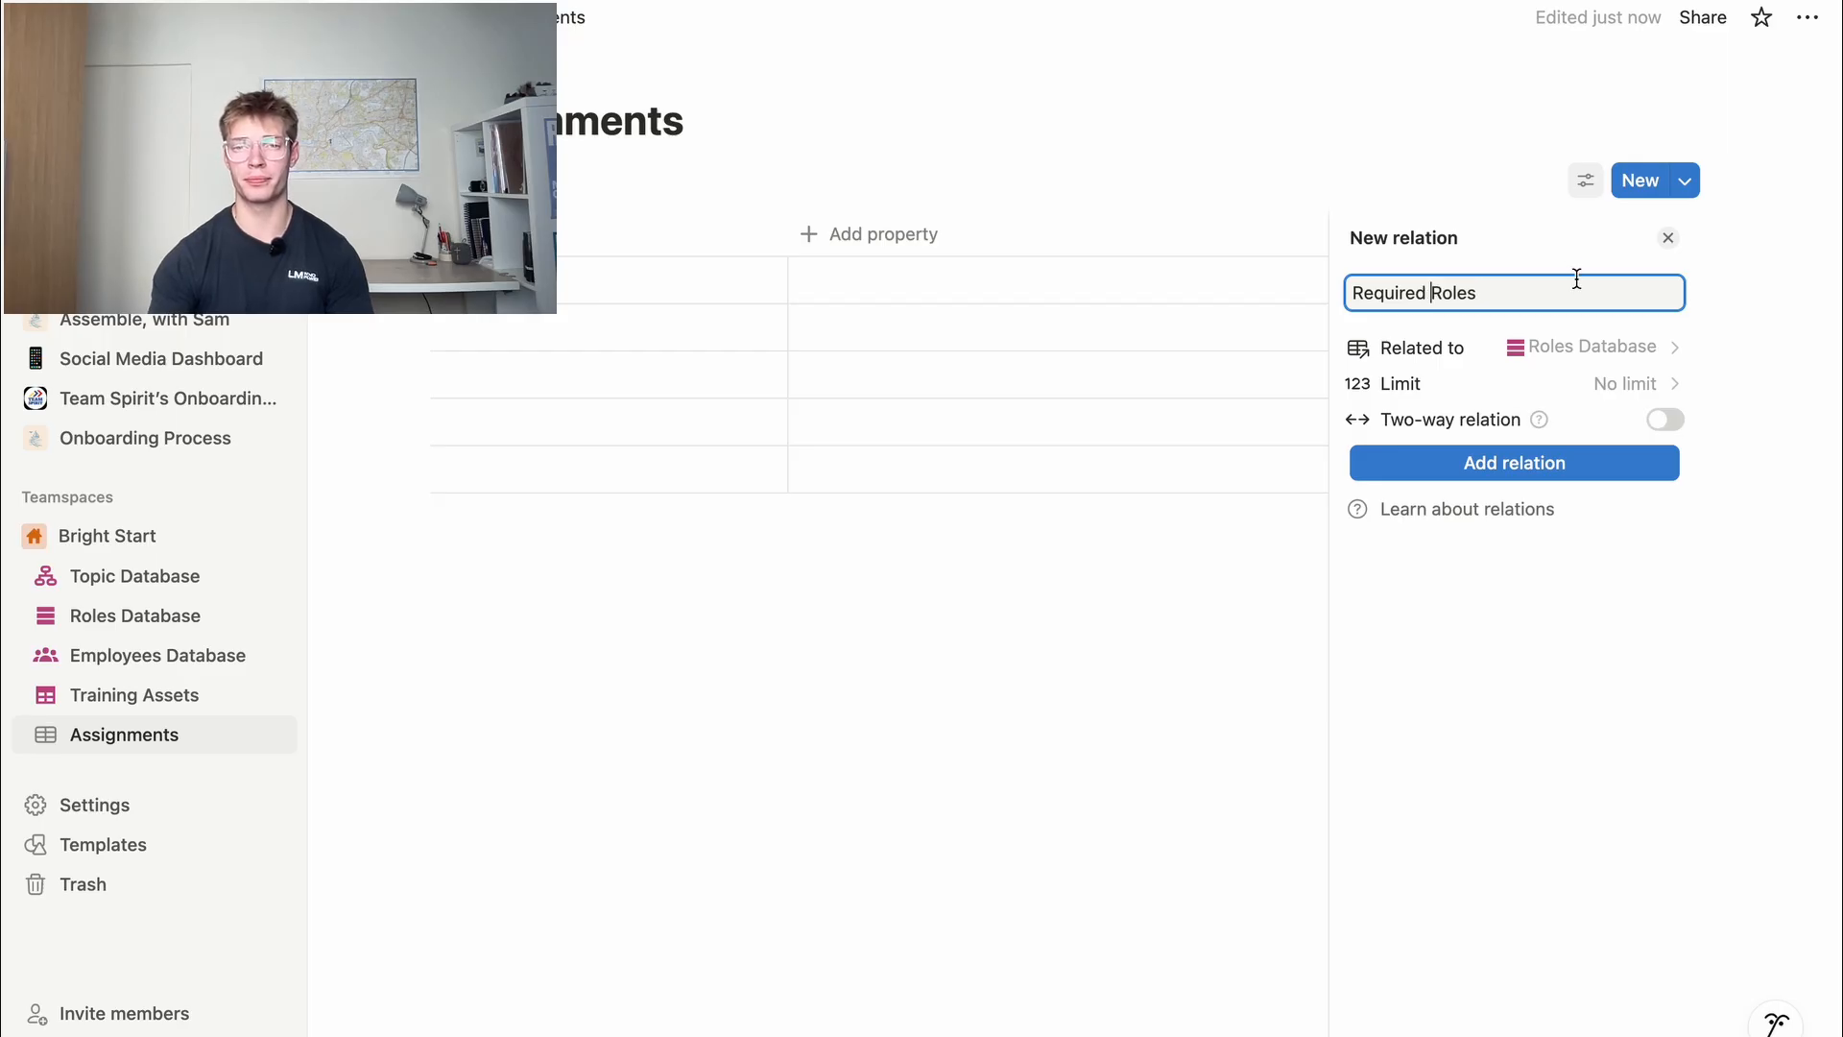
click(1447, 463)
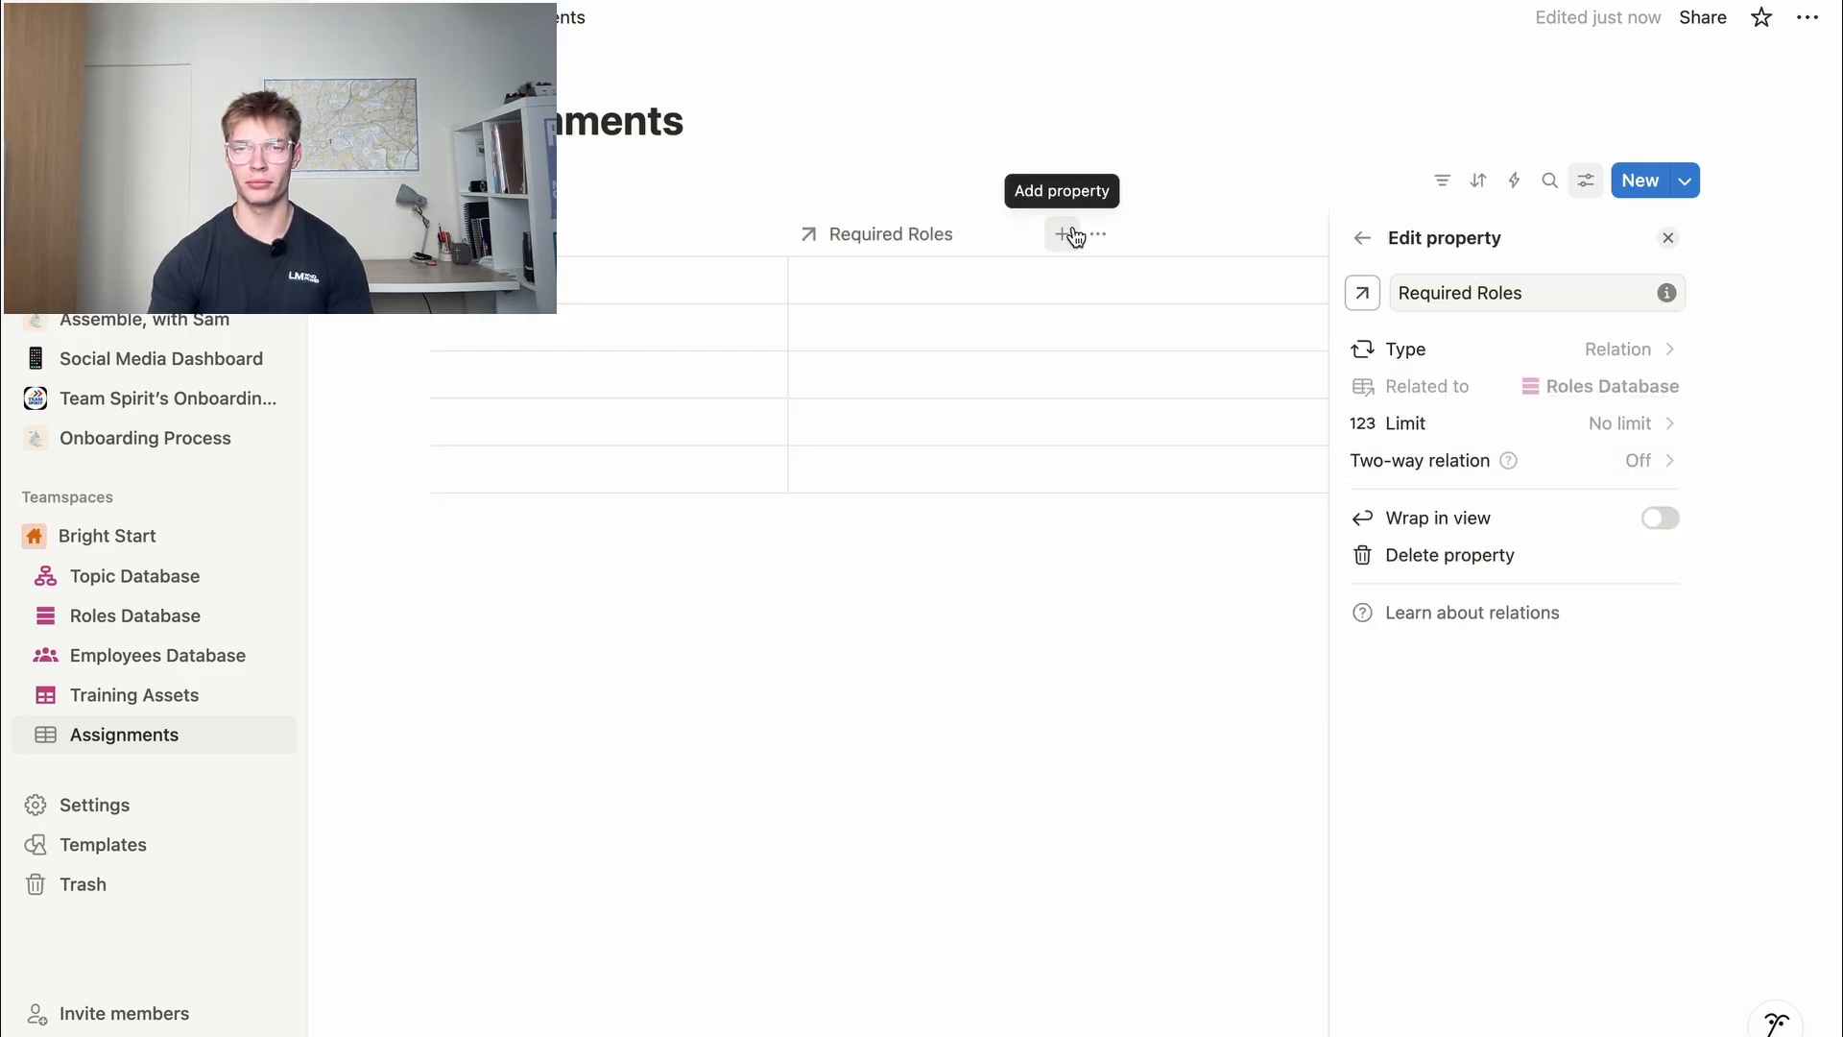
Add a one-way relation to the Topic Database, with no limit, named Training Topic in the Assignments database
click(1066, 235)
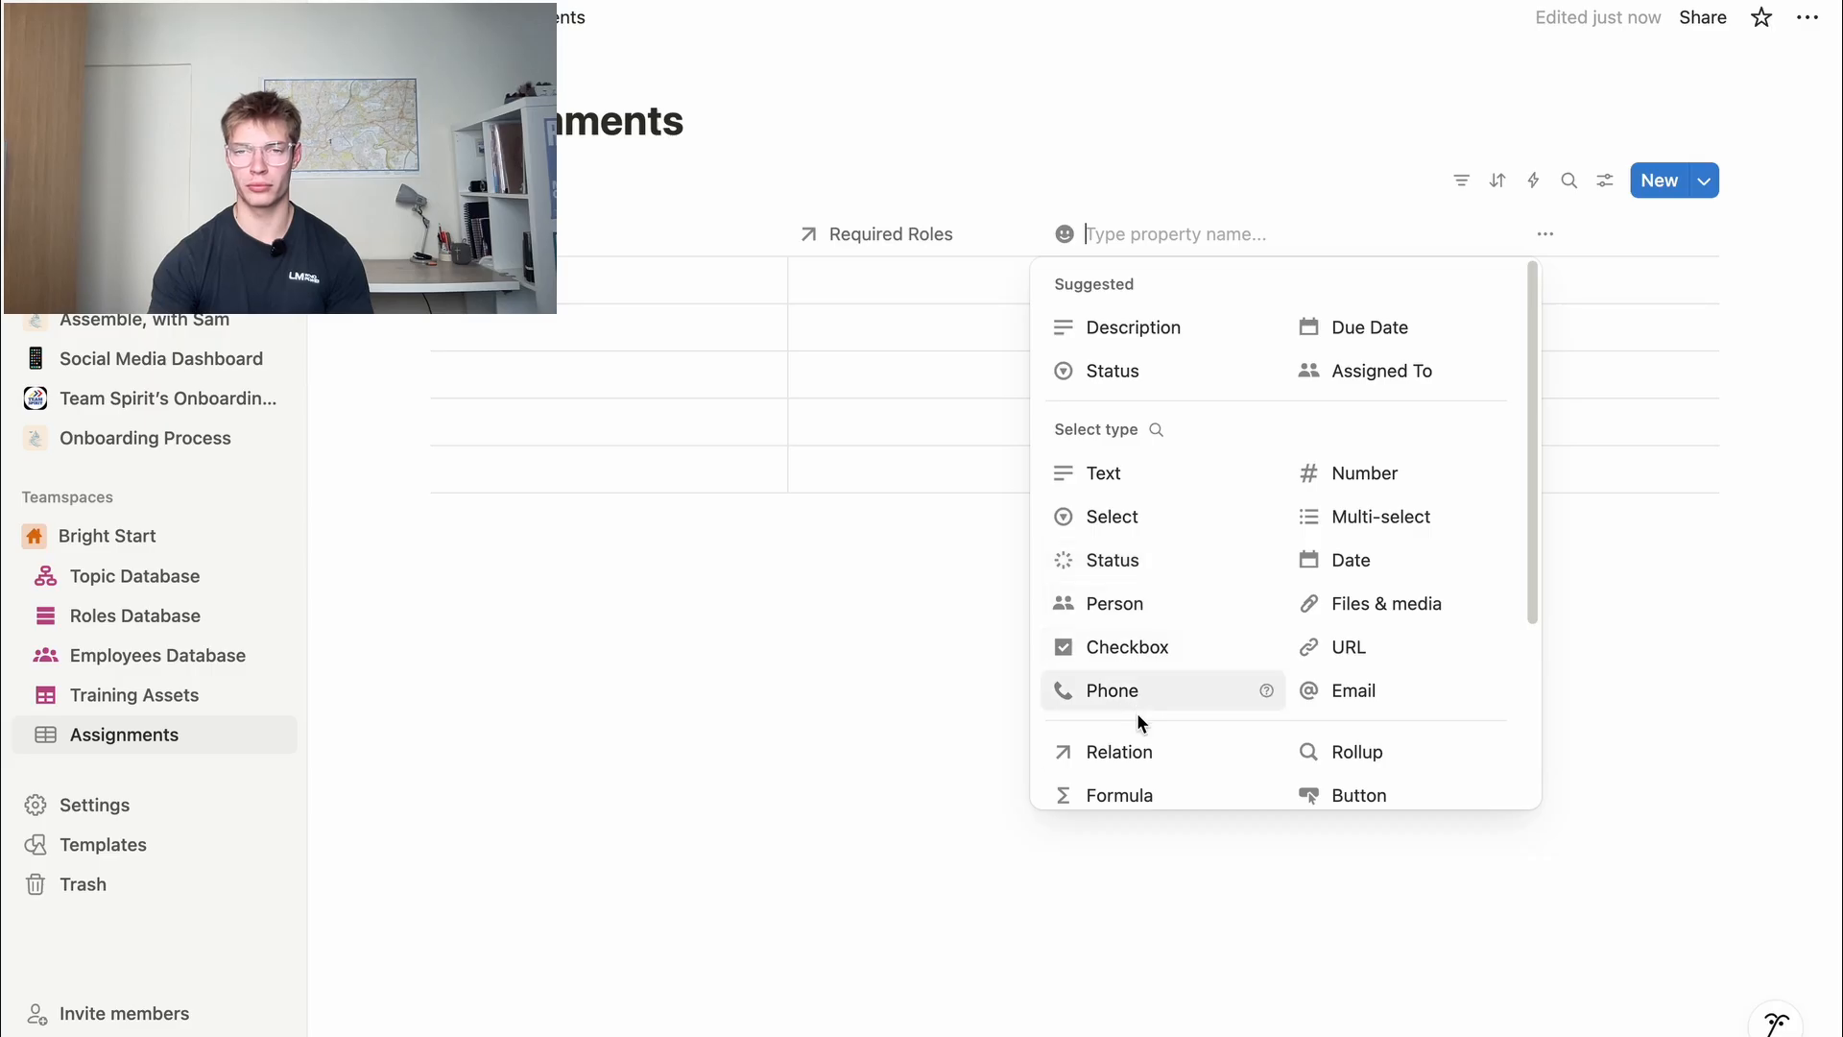
click(1125, 752)
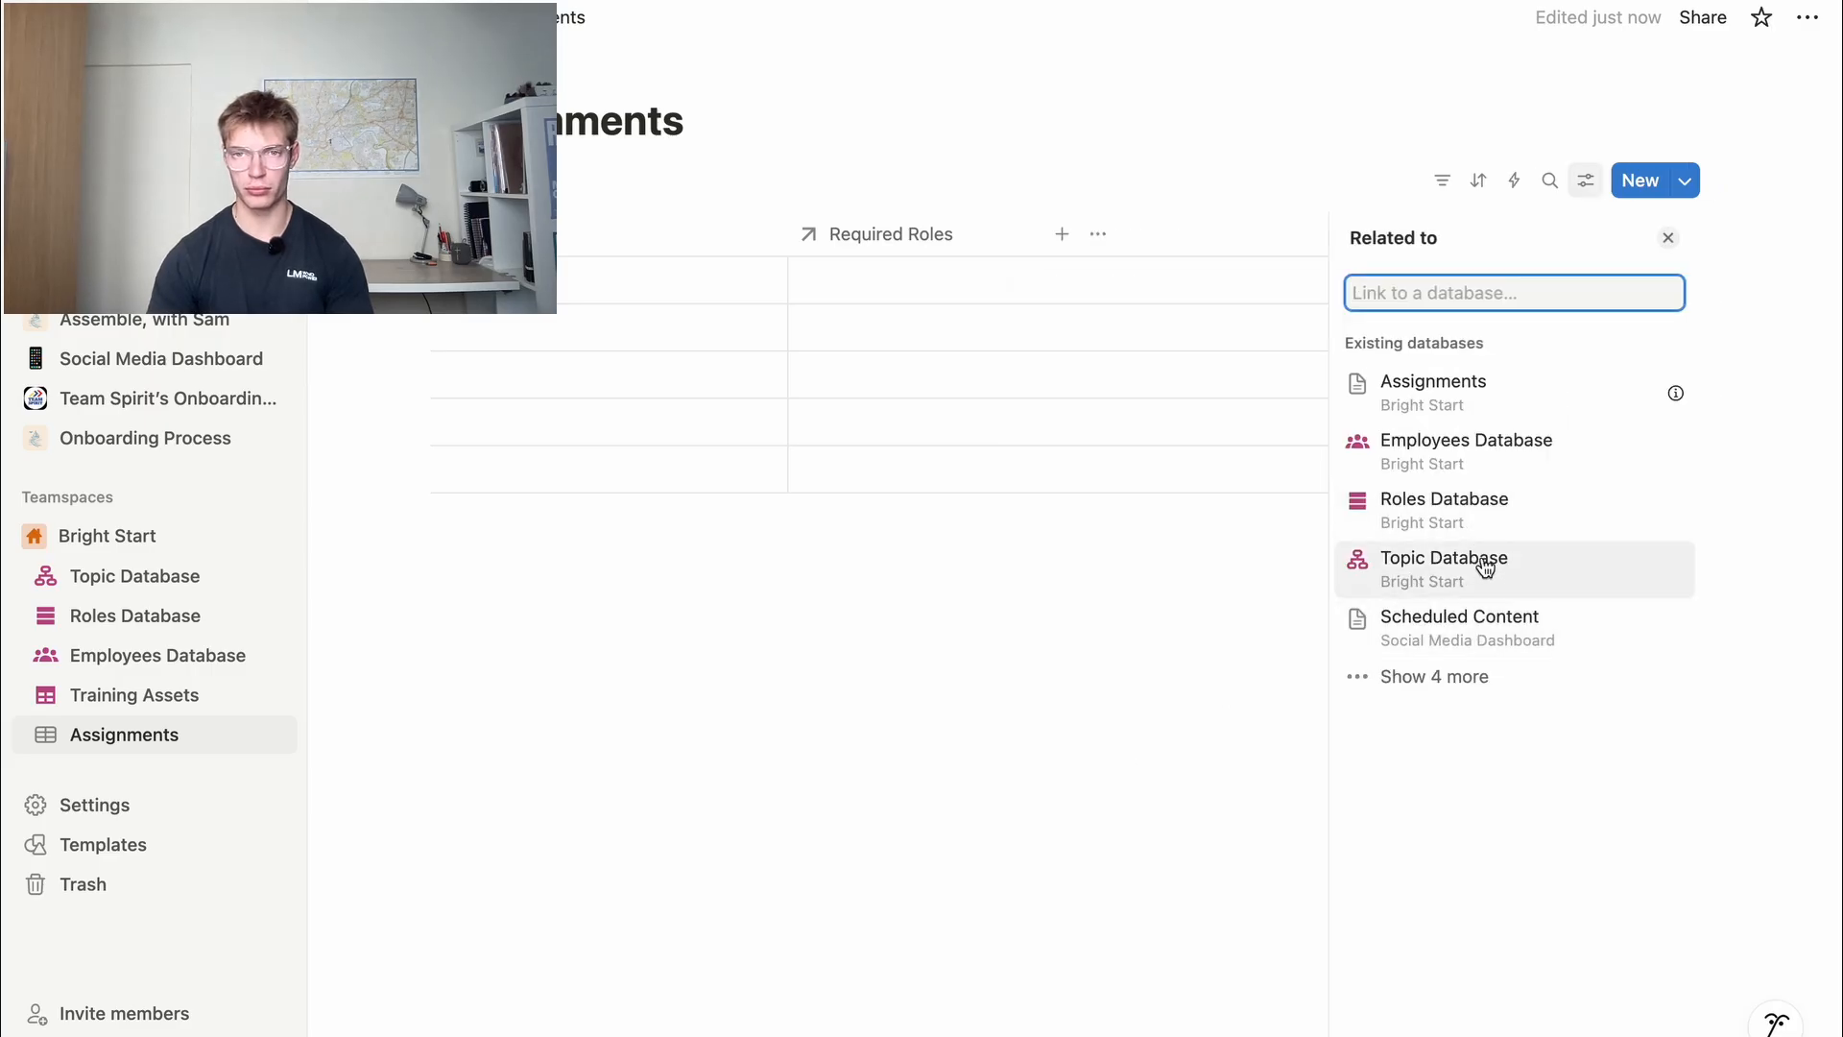
click(1485, 568)
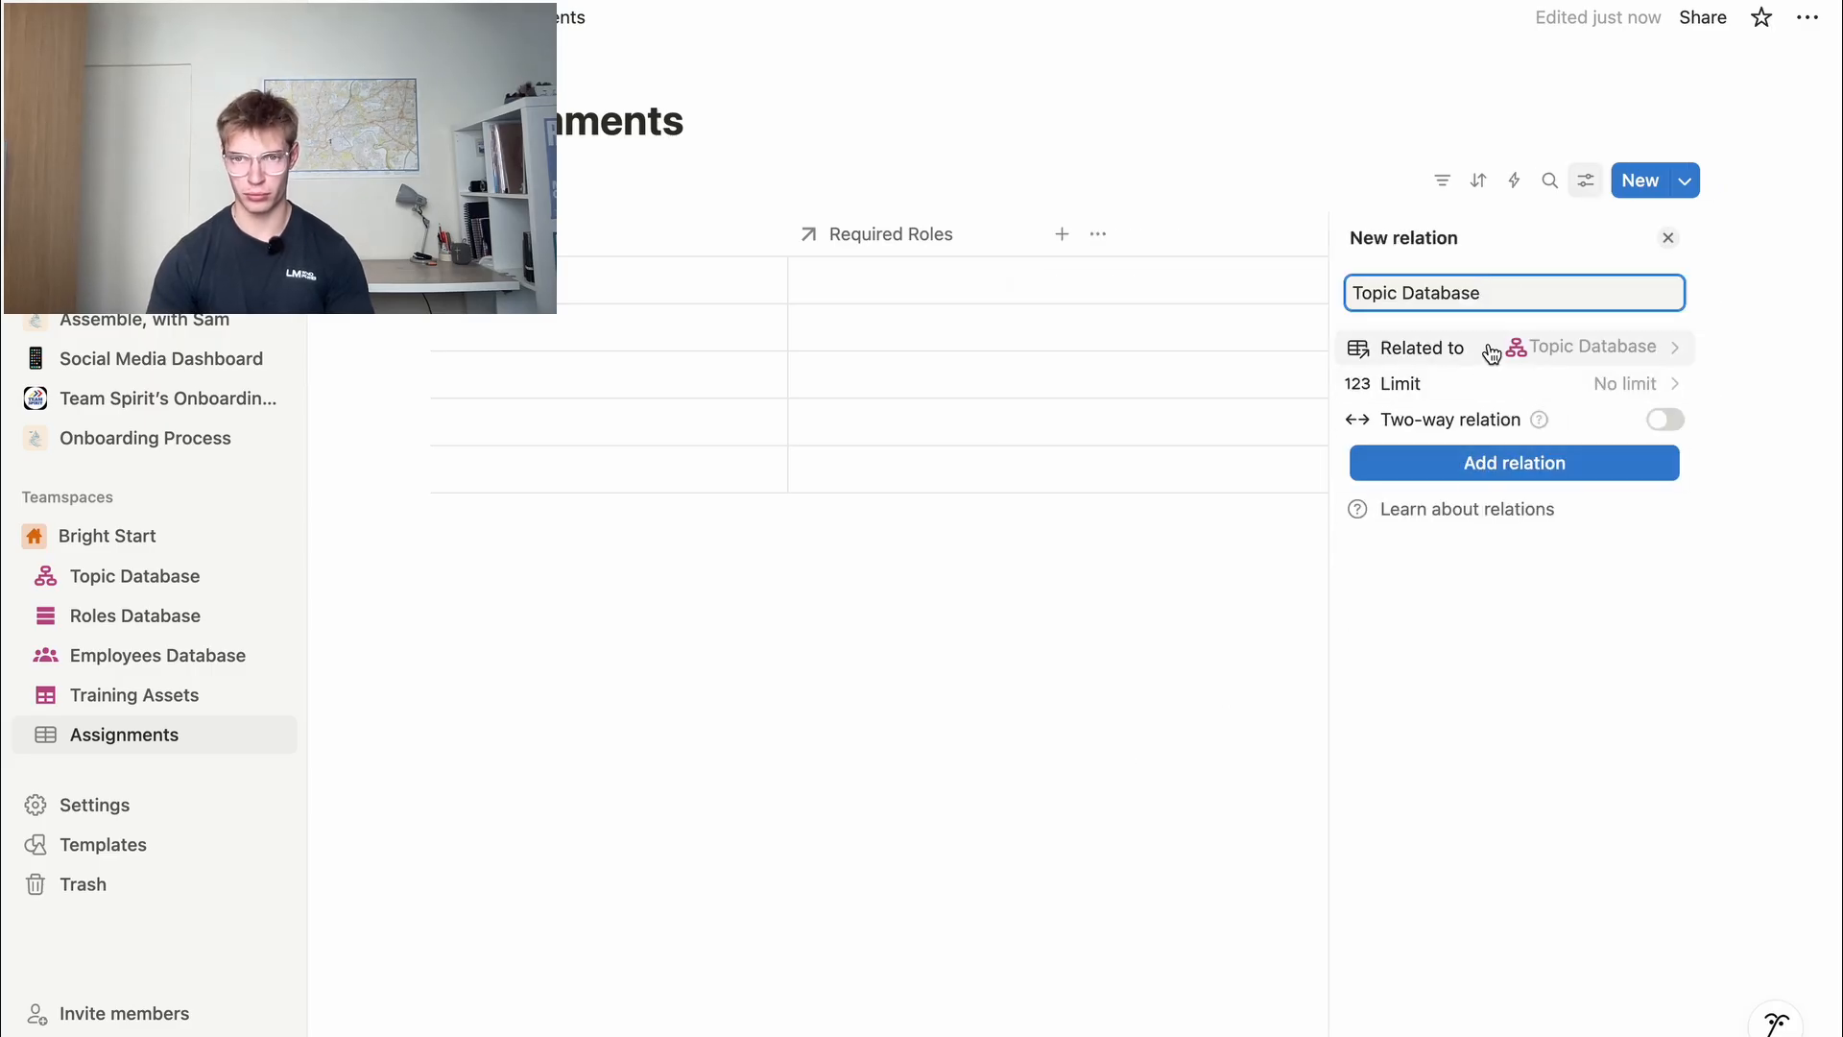
key(BackSpace)
key(BackSpace)
key(BackSpace)
key(BackSpace)
key(BackSpace)
key(BackSpace)
key(BackSpace)
key(BackSpace)
key(BackSpace)
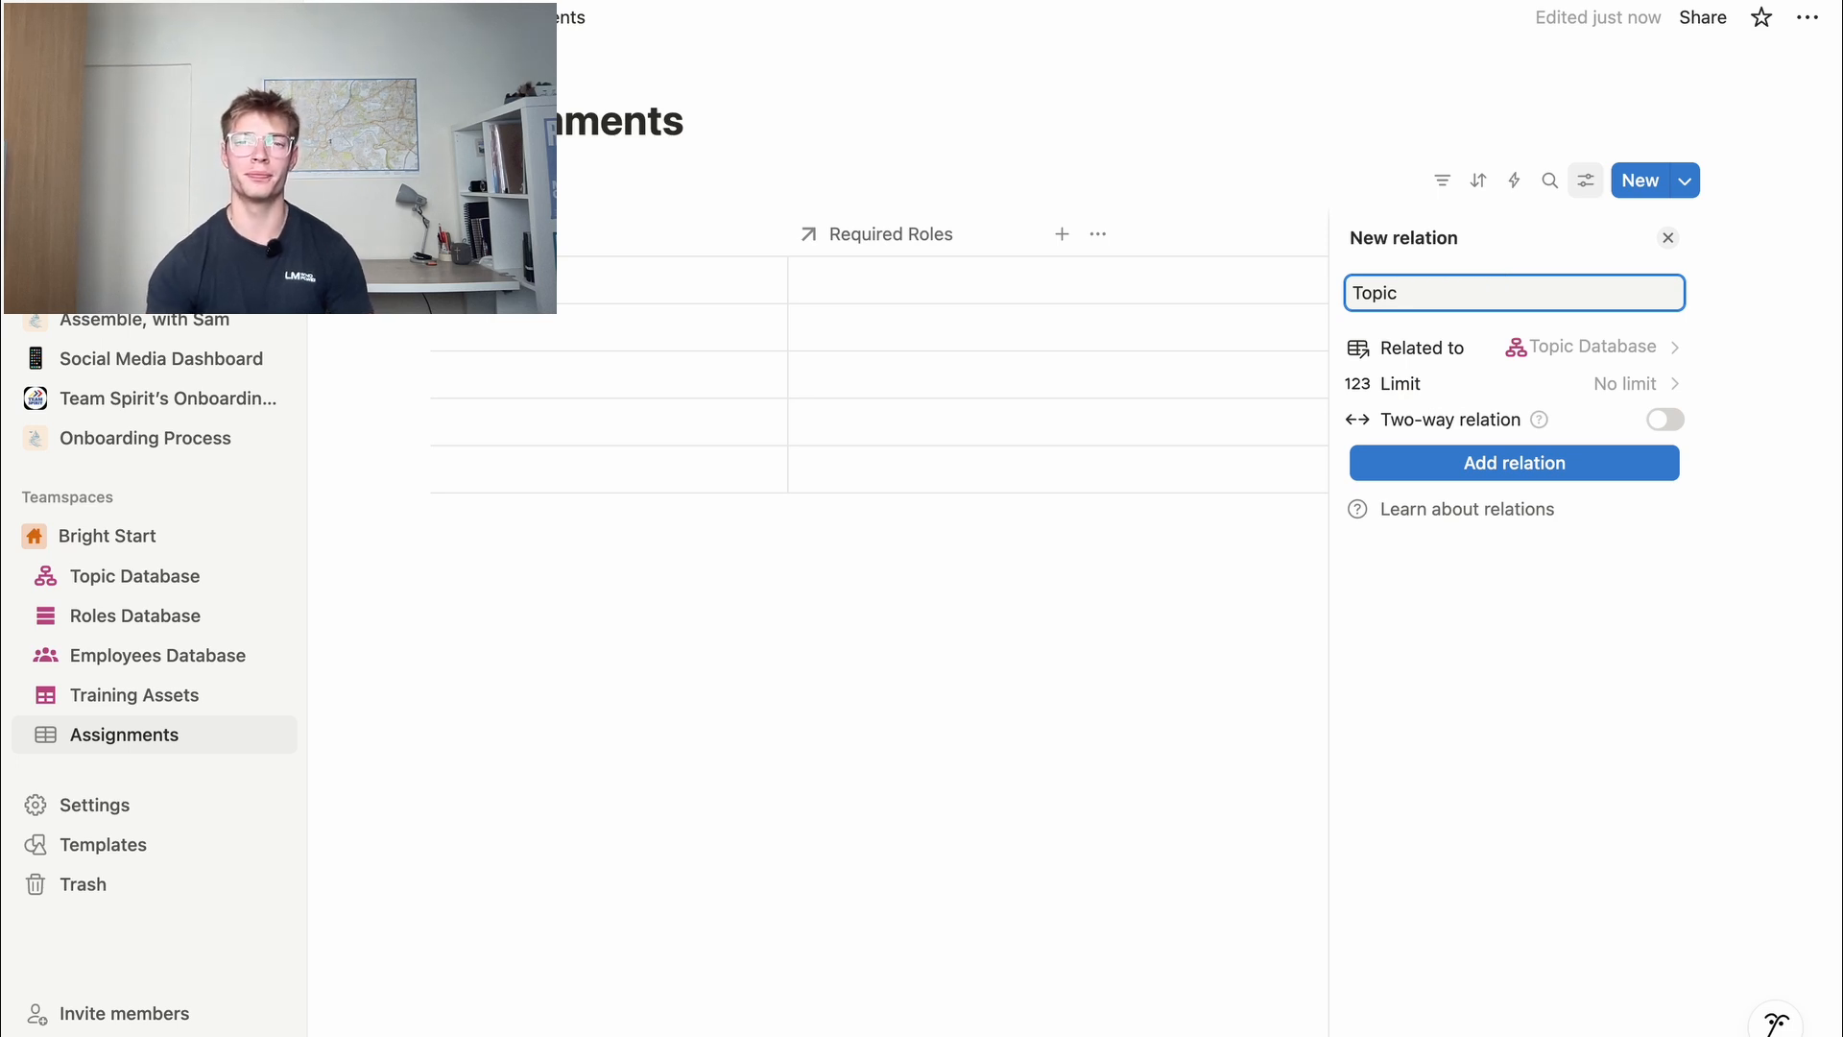
click(1353, 293)
text(Training)
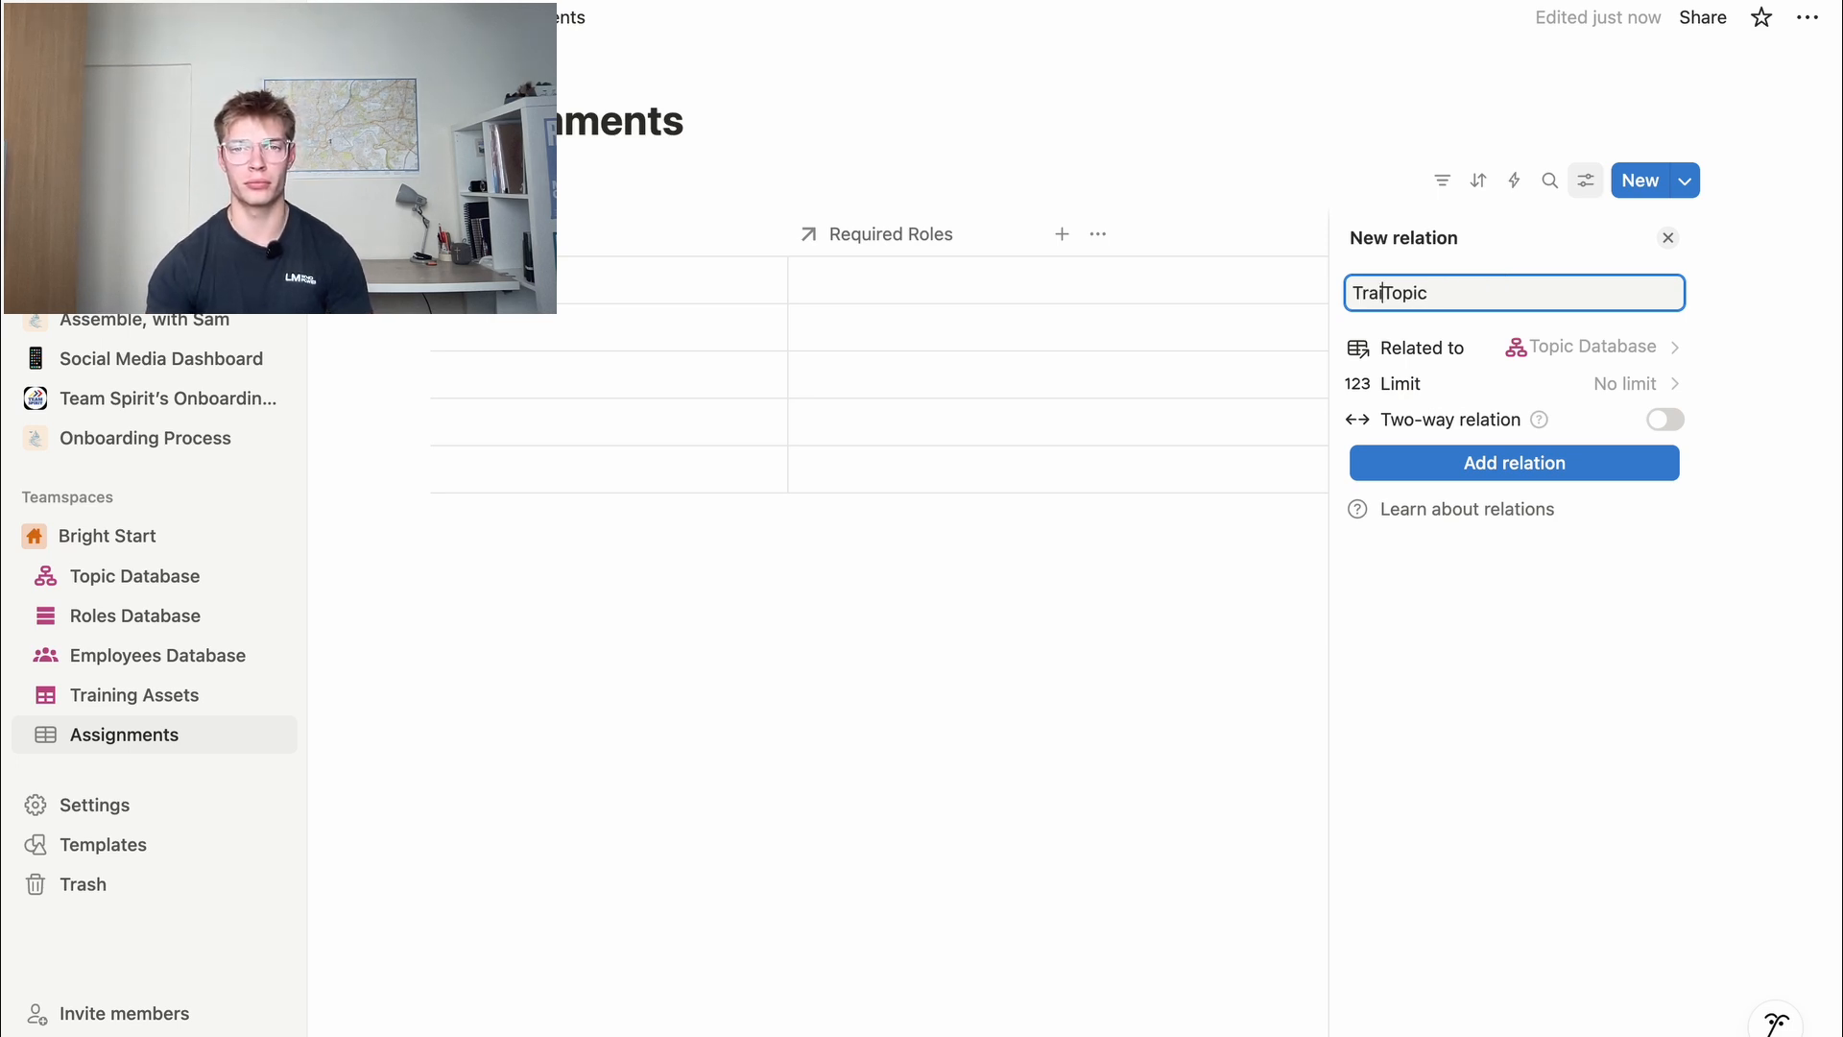
key(Return)
Add a Person property and the suggested Due Date property to the Assignments database
click(1319, 245)
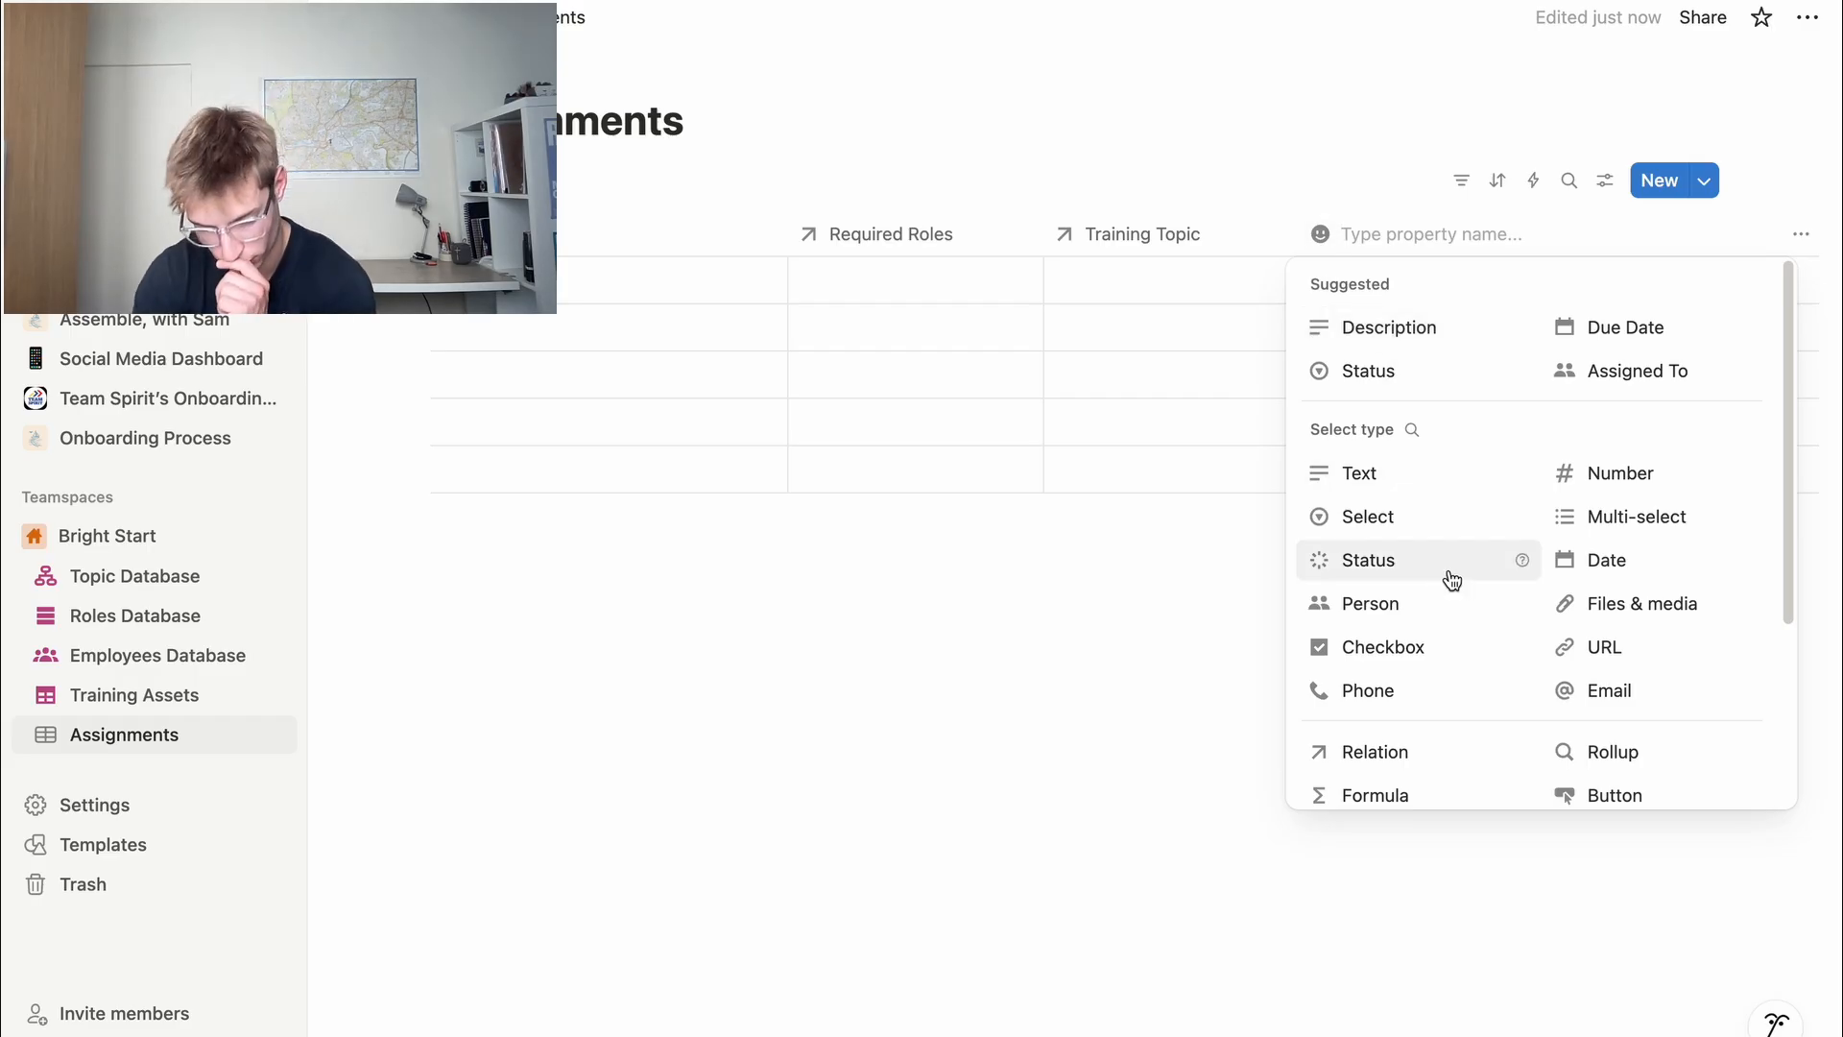
click(1418, 604)
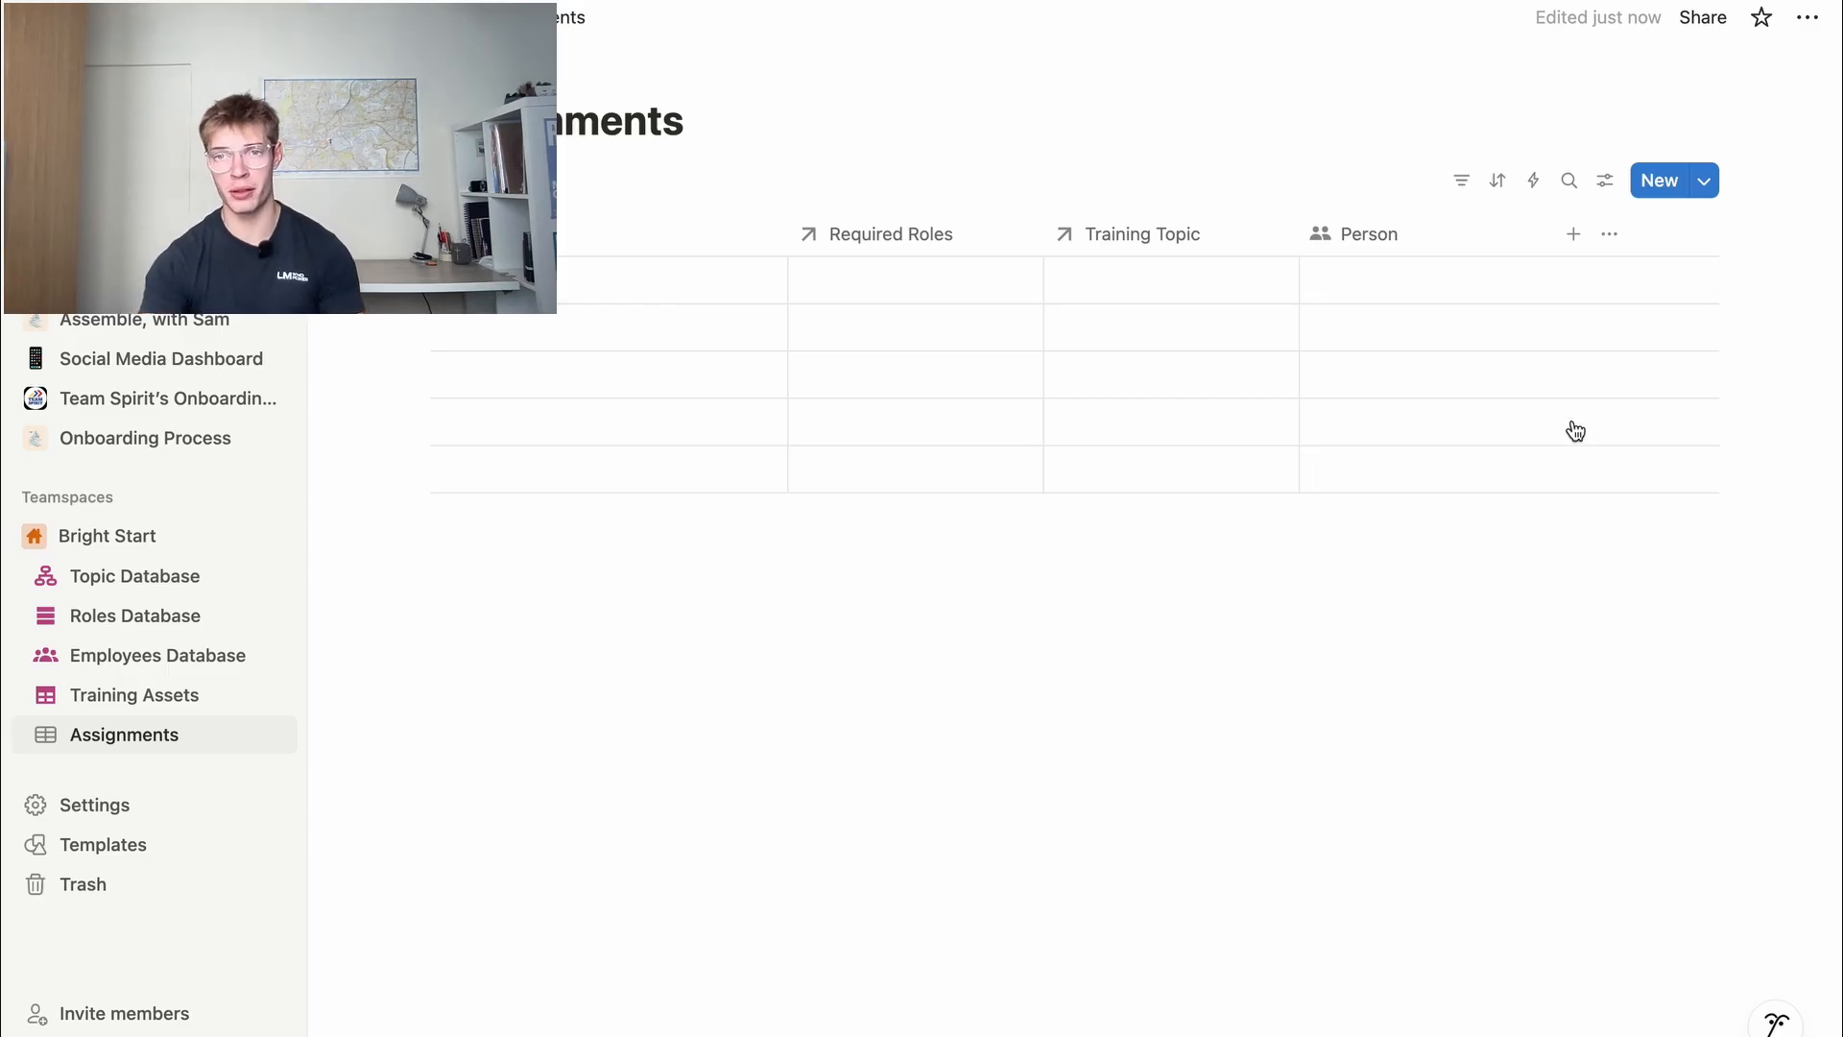
click(1573, 234)
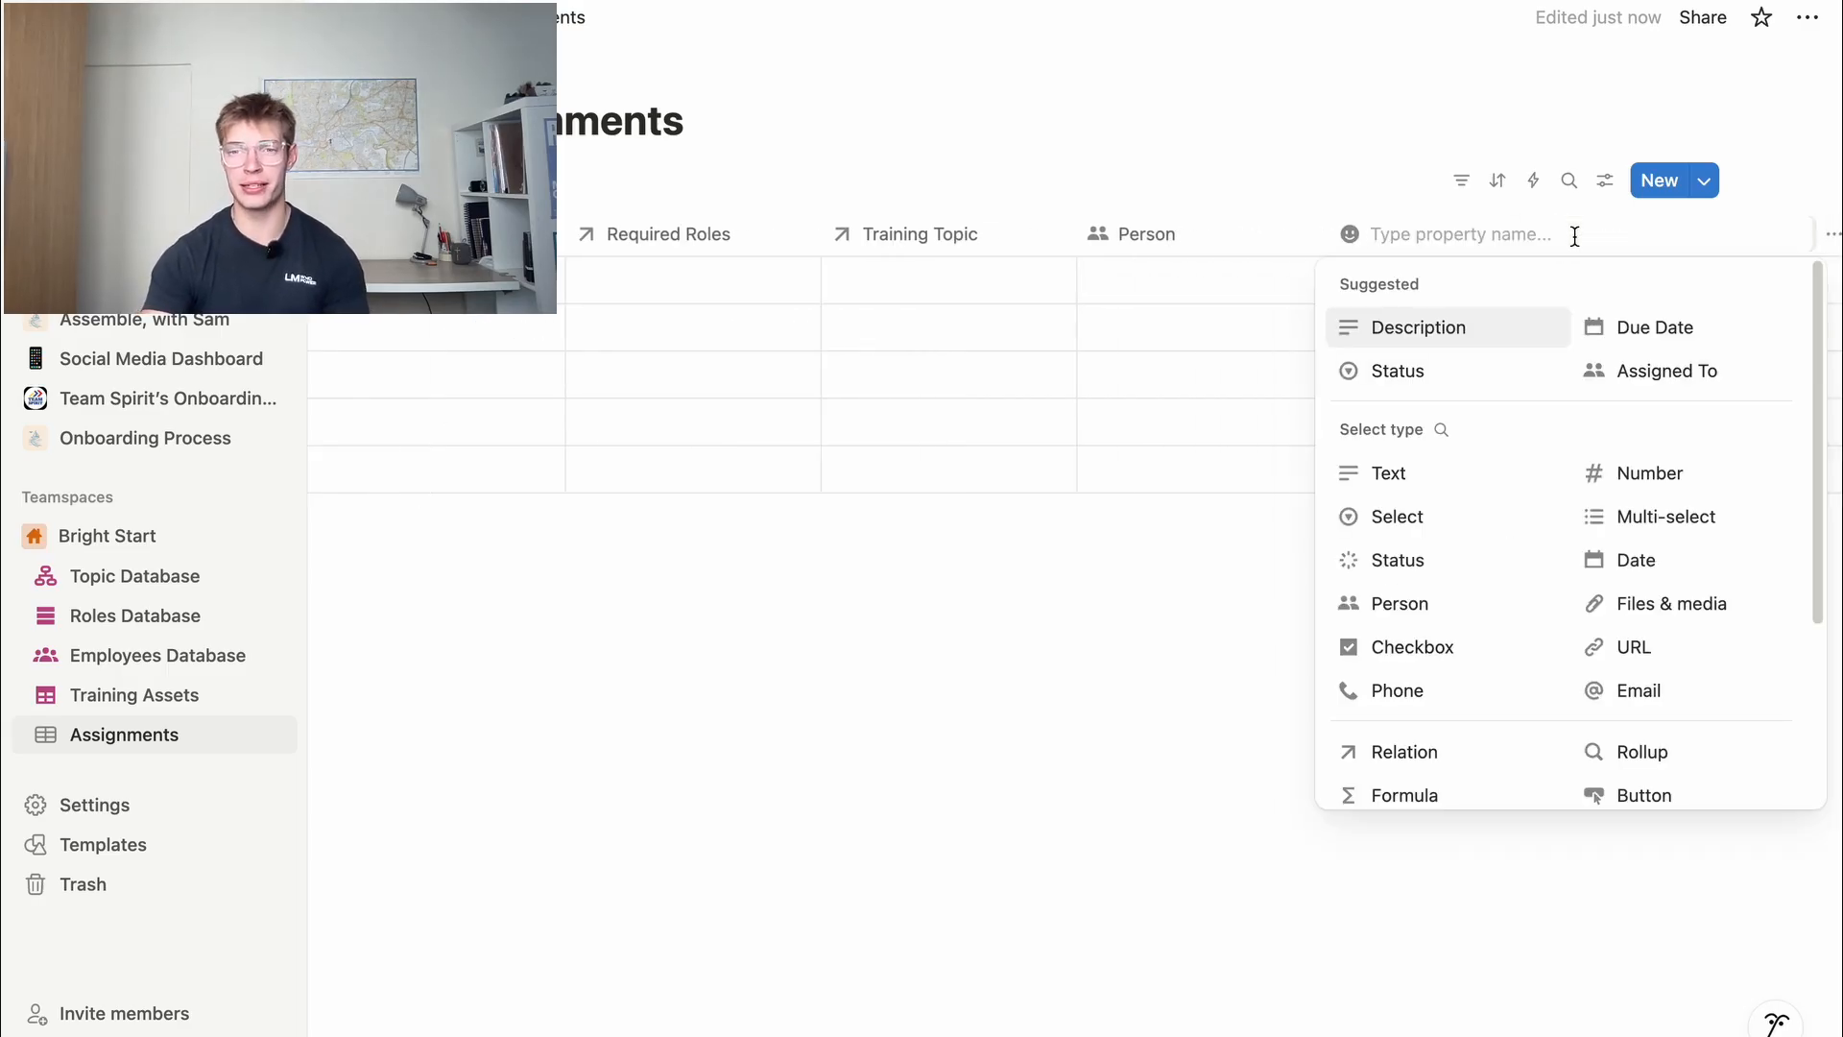
click(1680, 331)
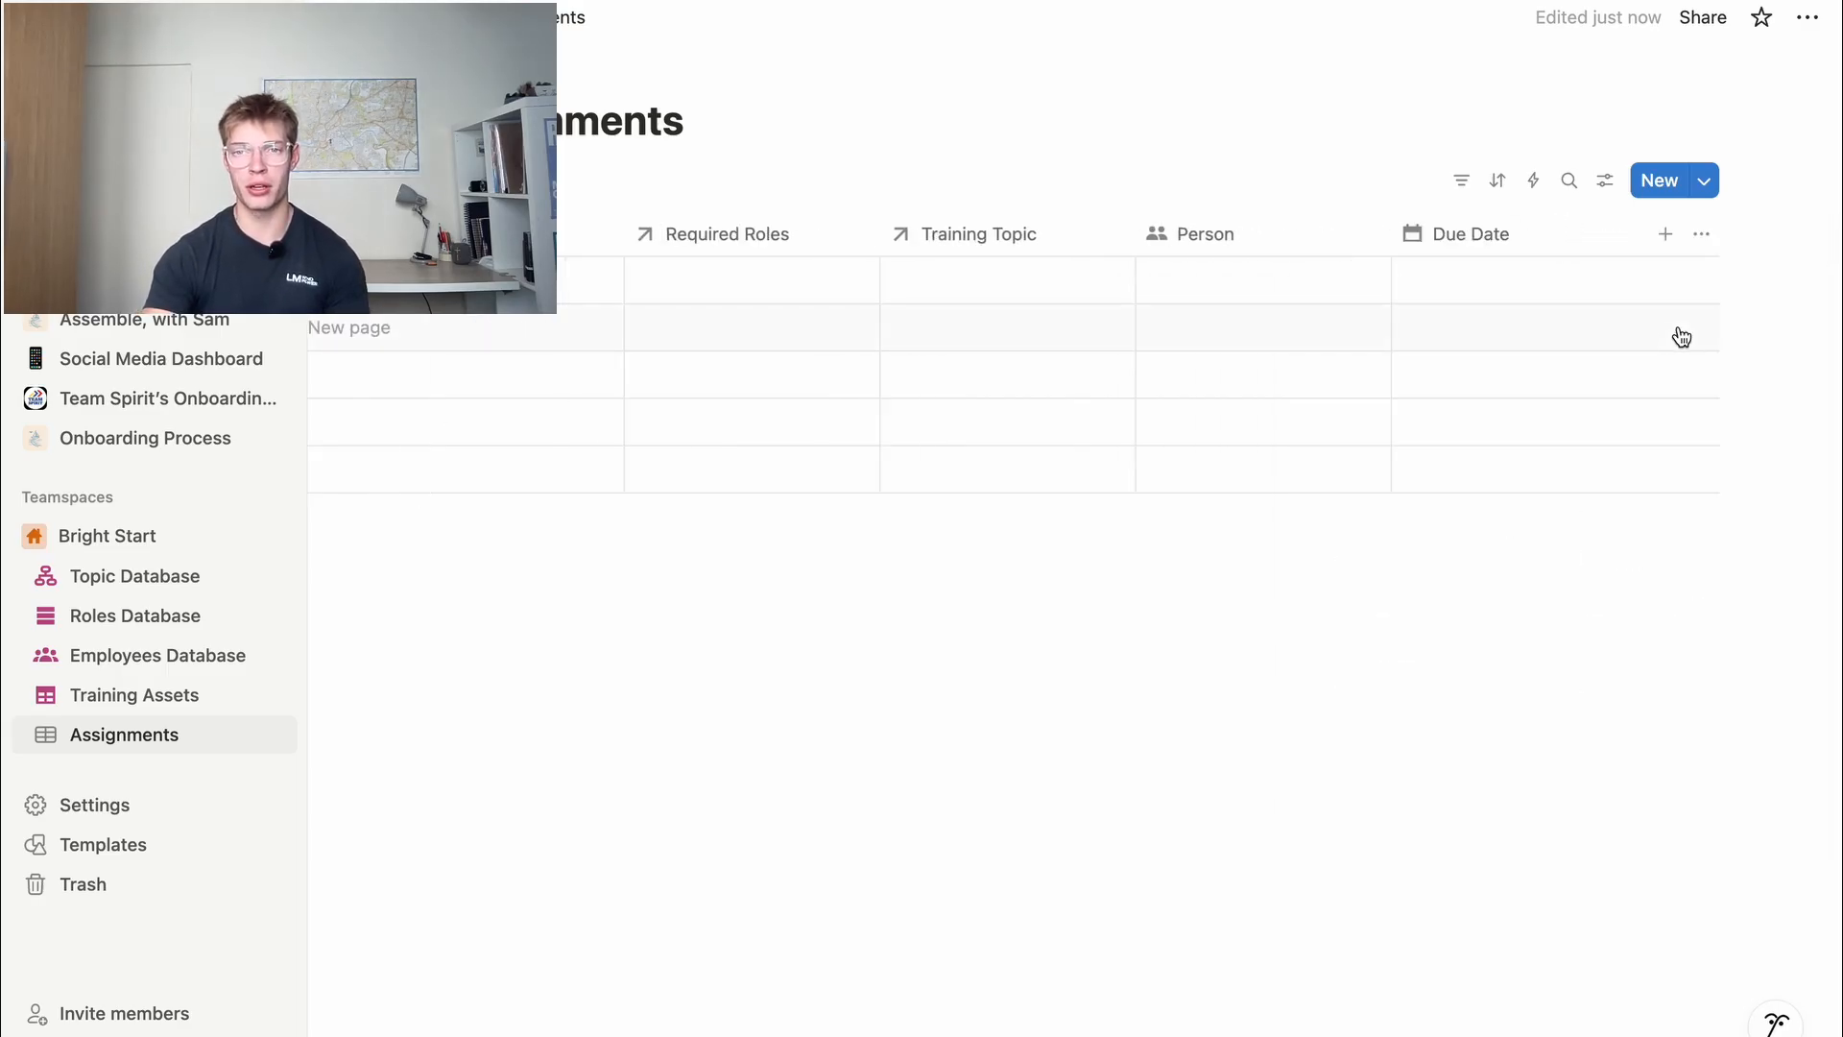
Add a checkbox property named Task Status to the Assignments database
click(1659, 238)
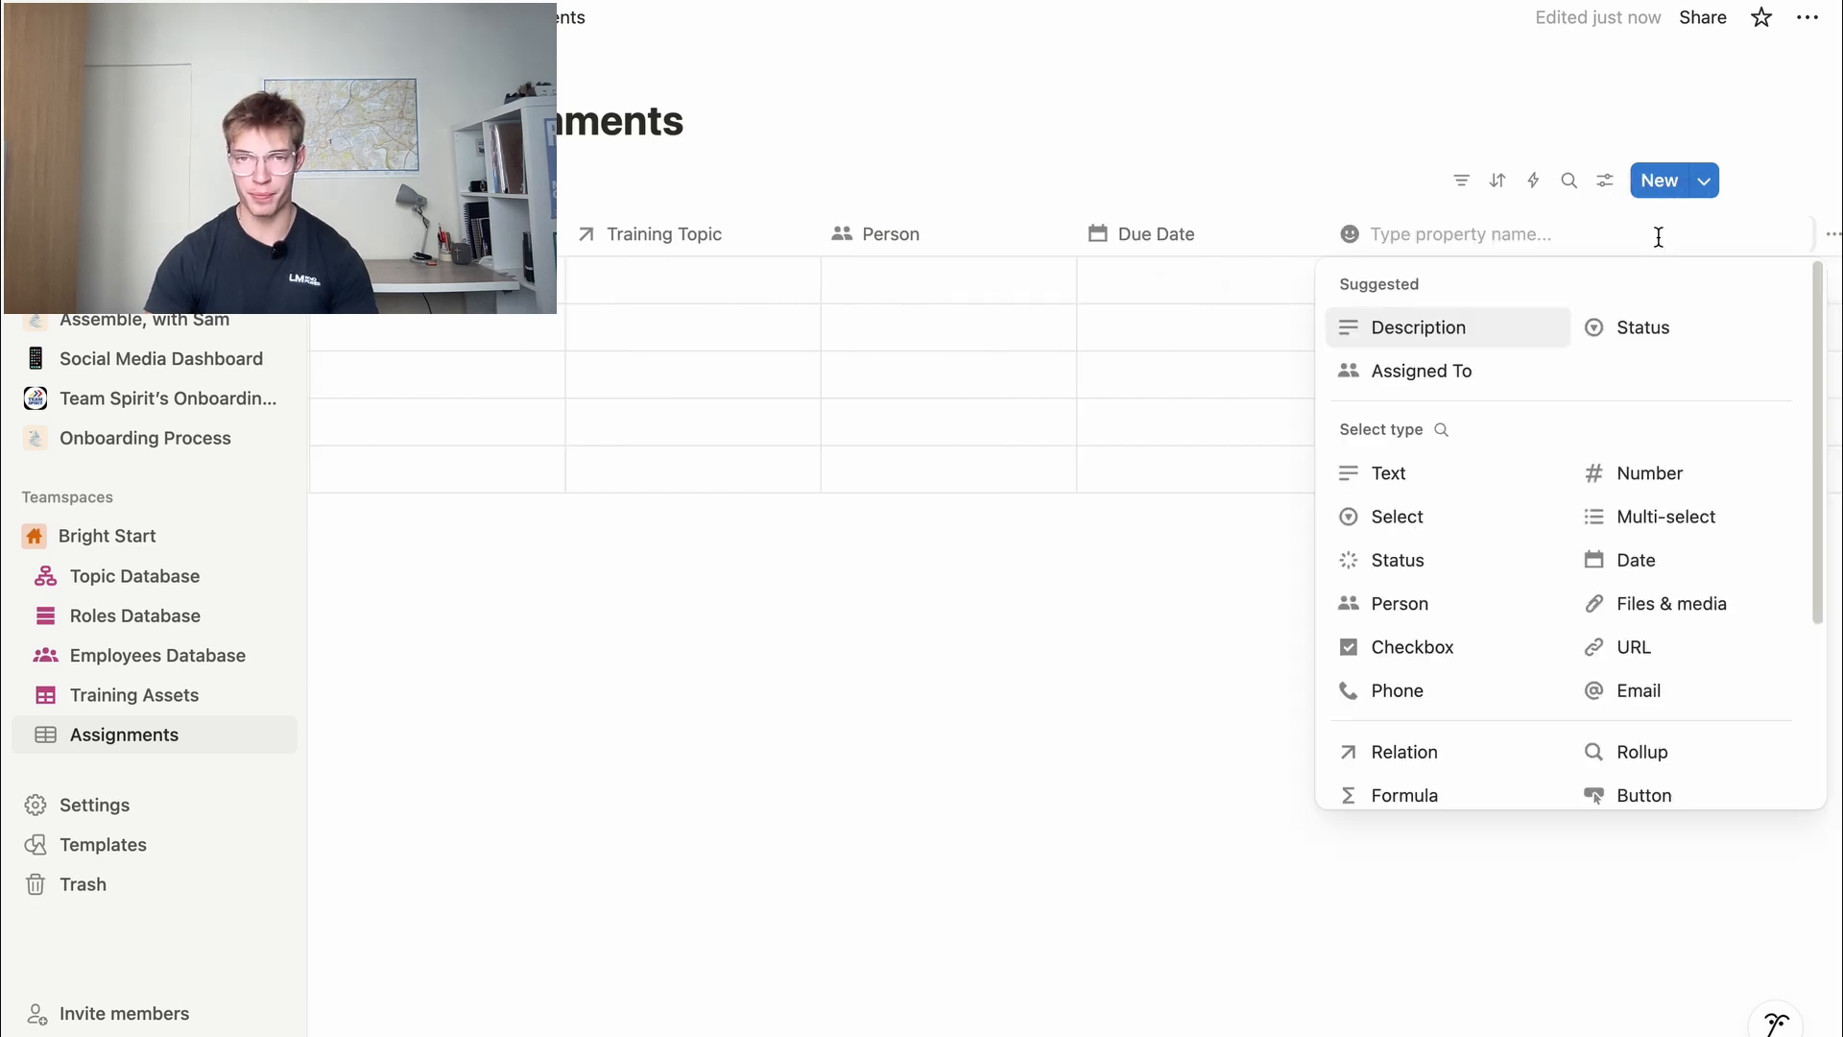
click(1452, 651)
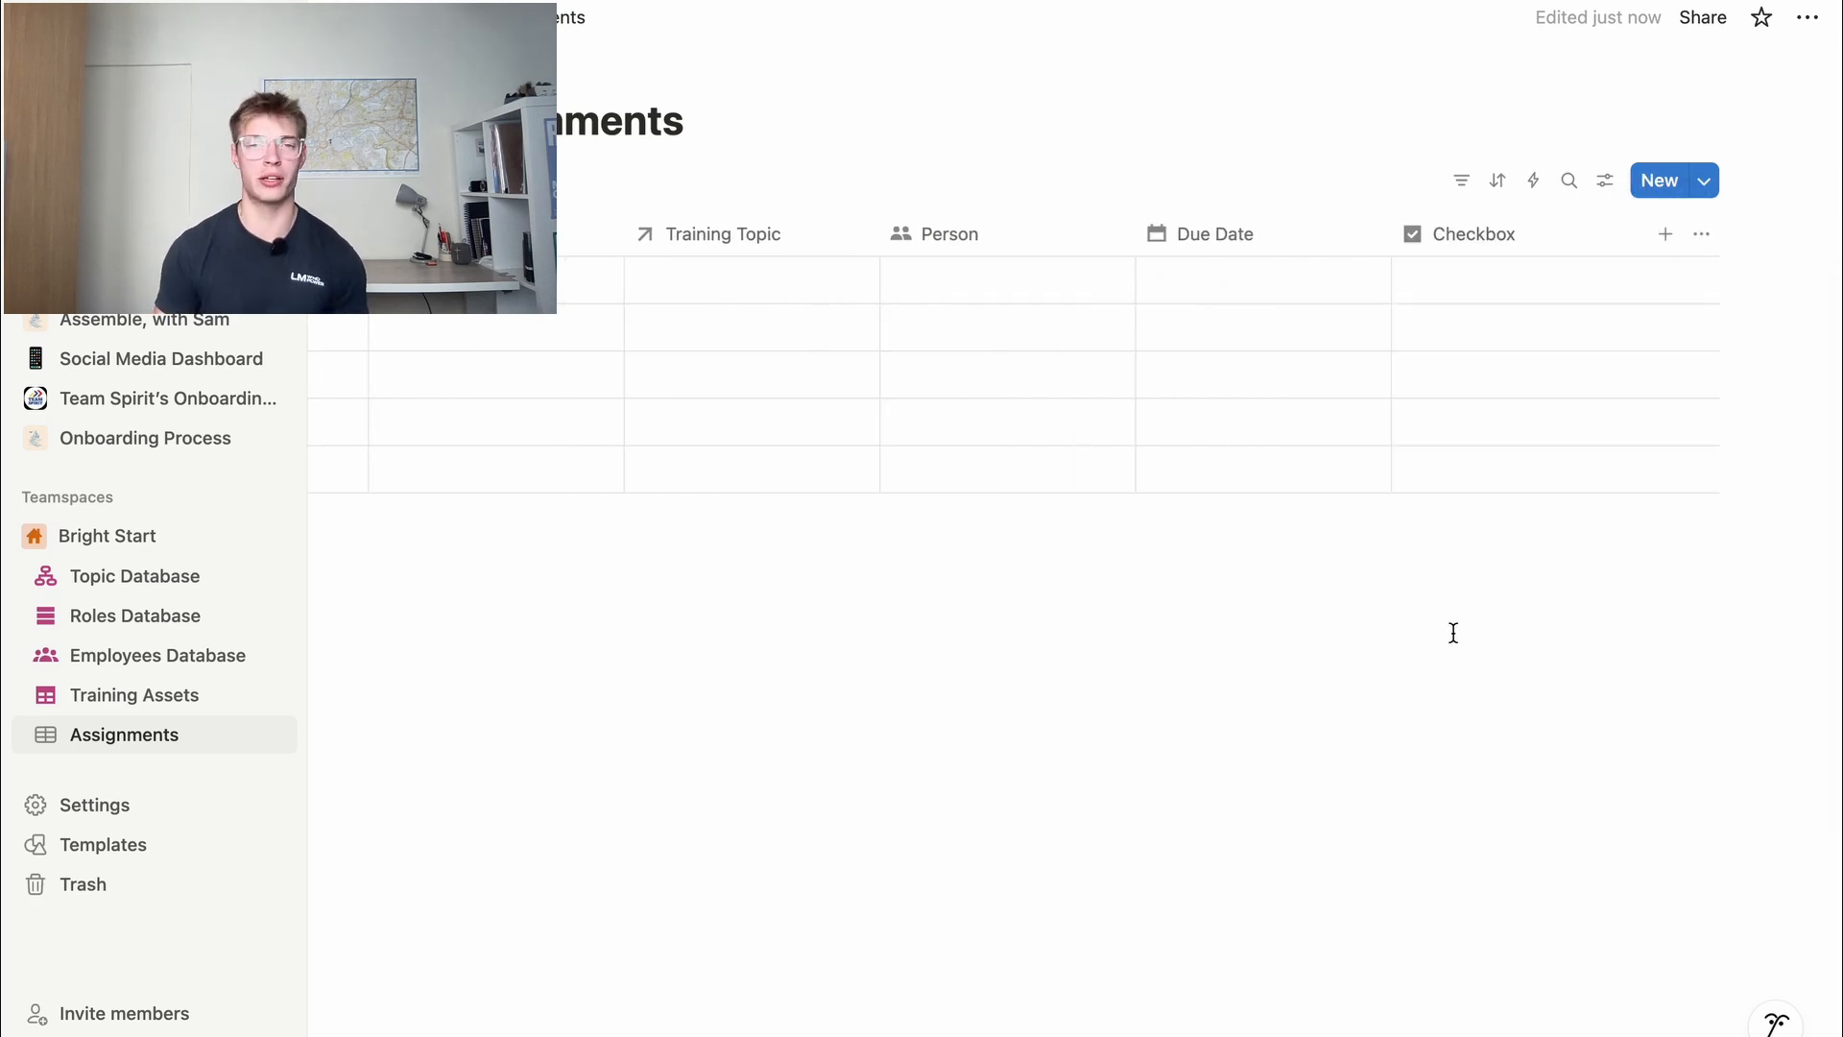
click(1494, 242)
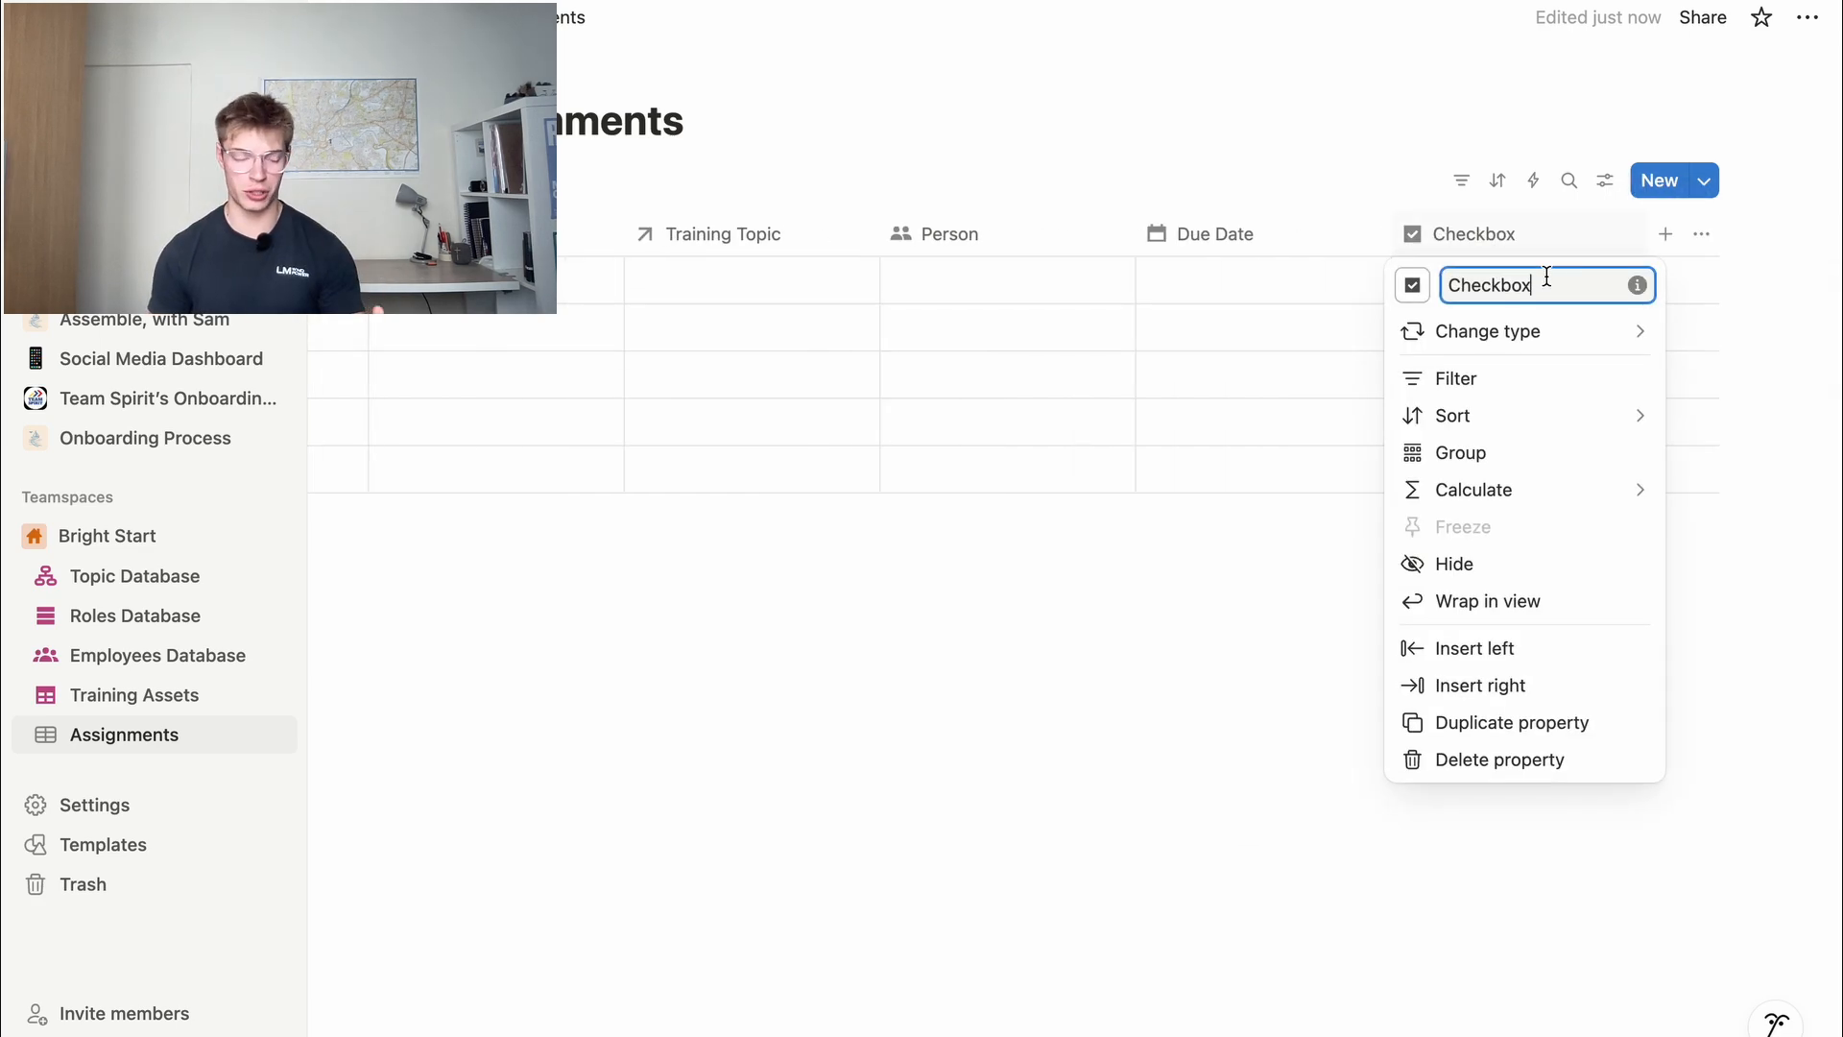
key(BackSpace)
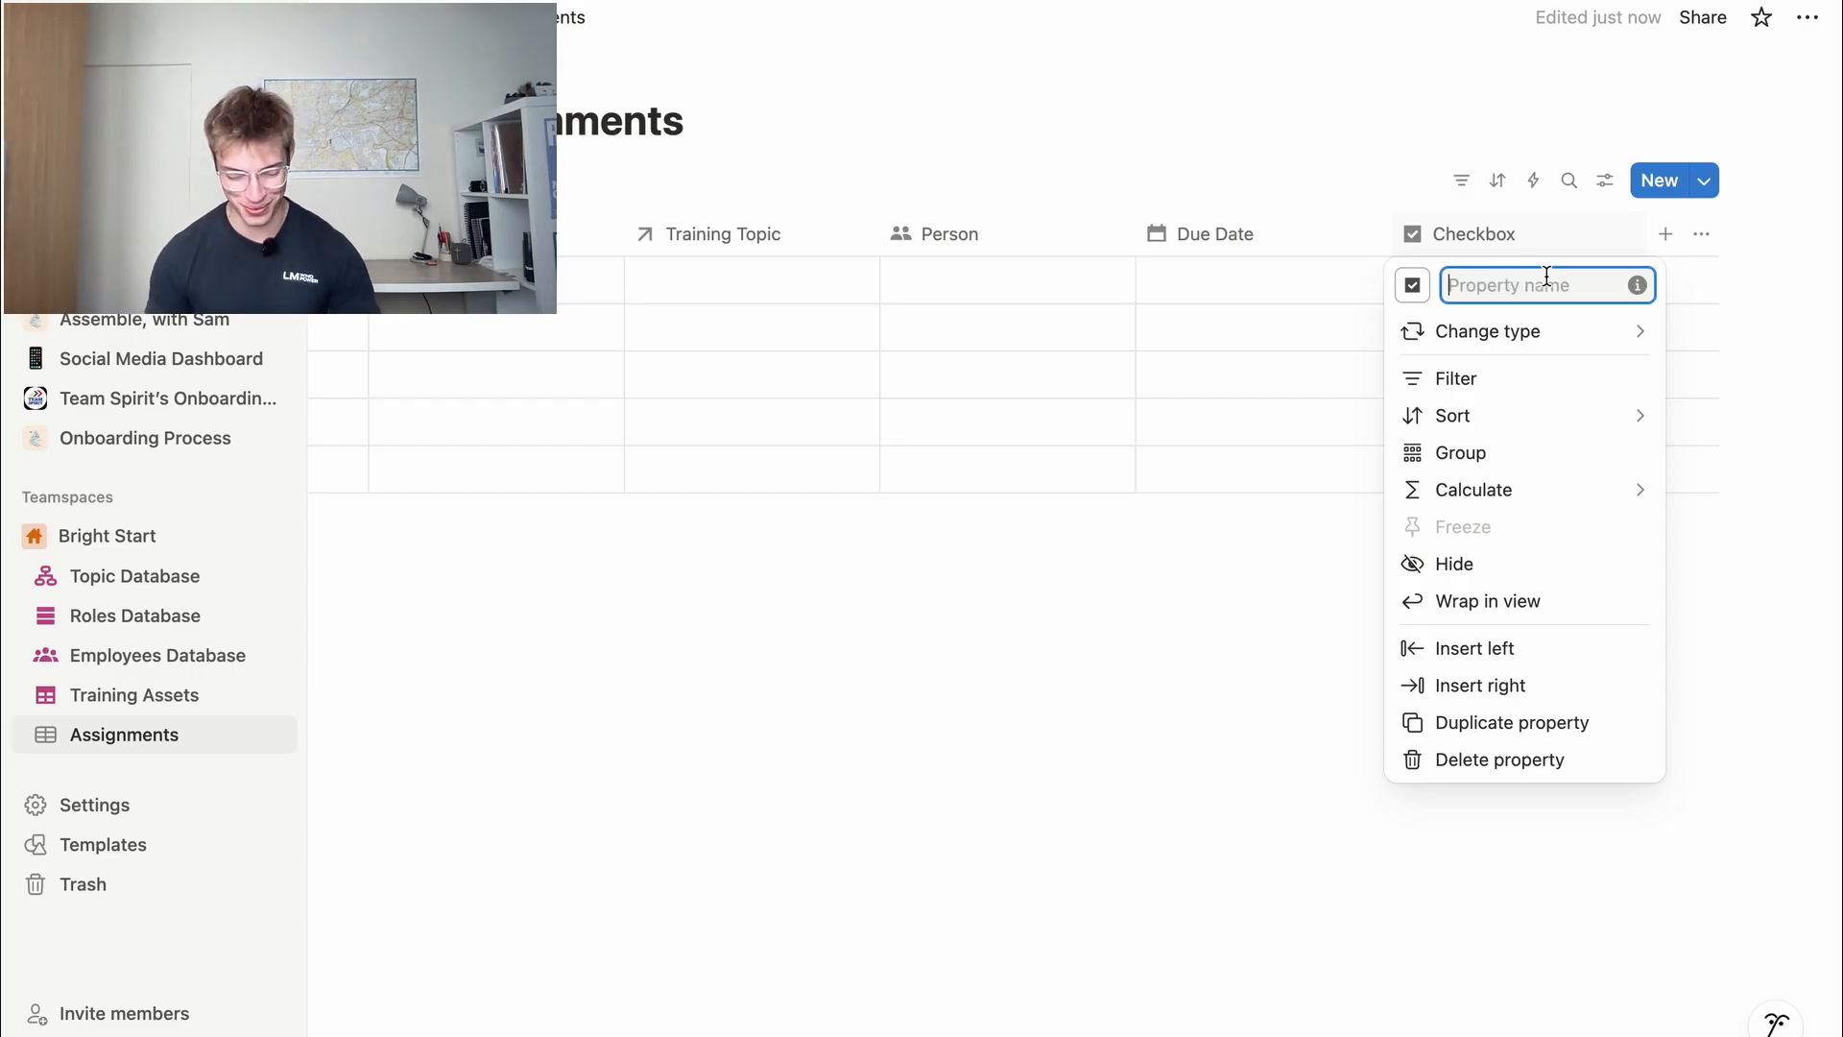
text(Task Status)
key(Return)
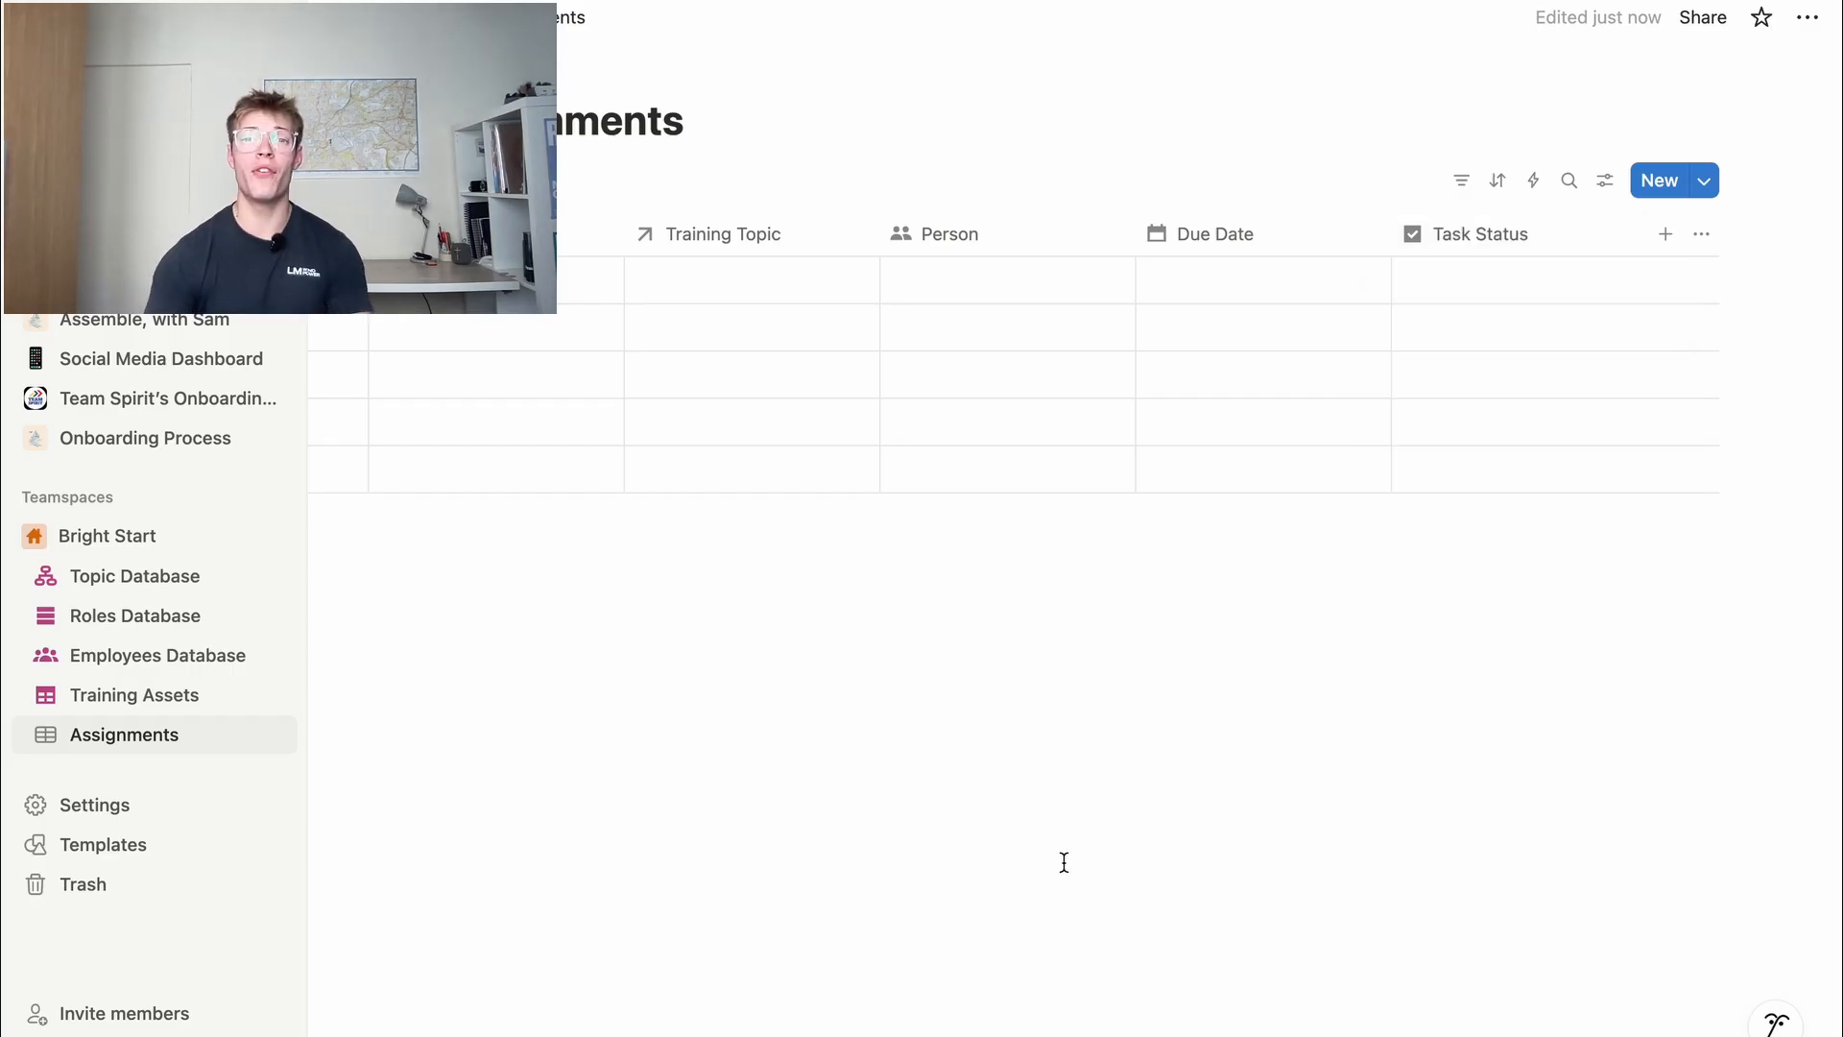
Add a date property named Date of Completion to the Assignments database
click(1665, 234)
click(1636, 559)
text(Date of Compl)
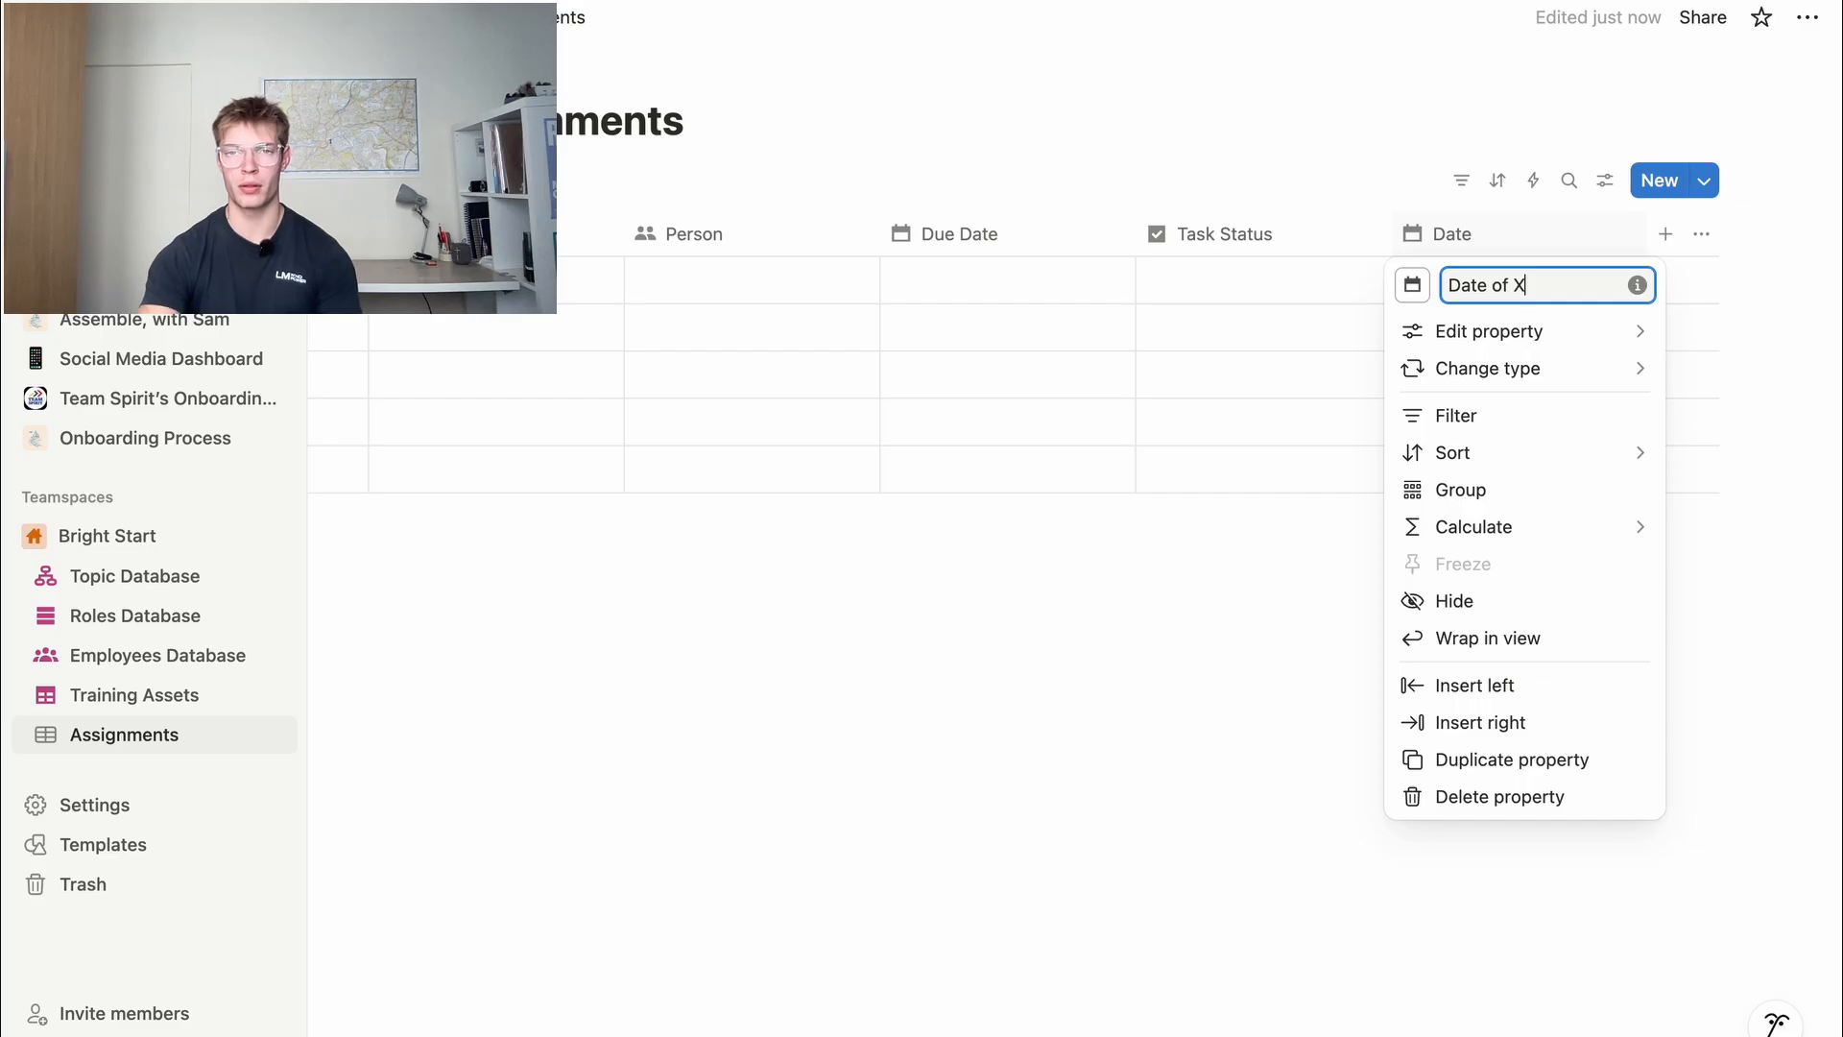
text(etion)
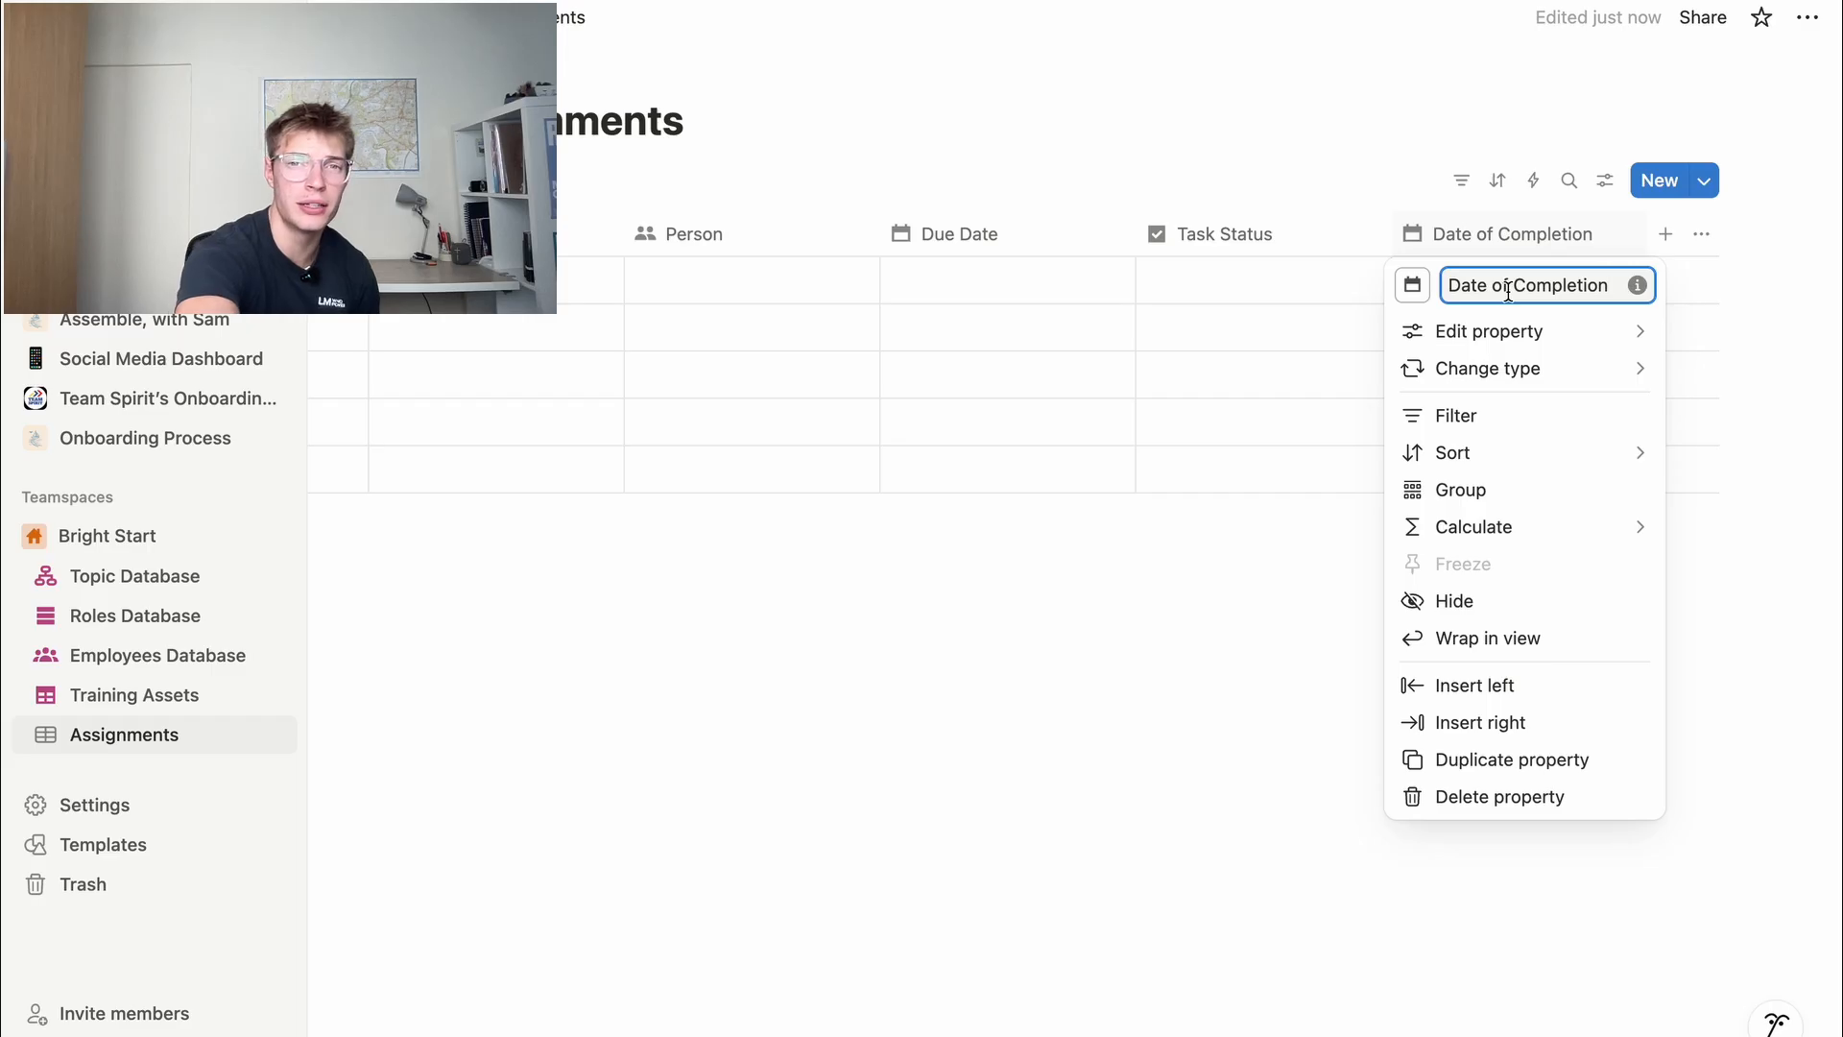
click(1264, 608)
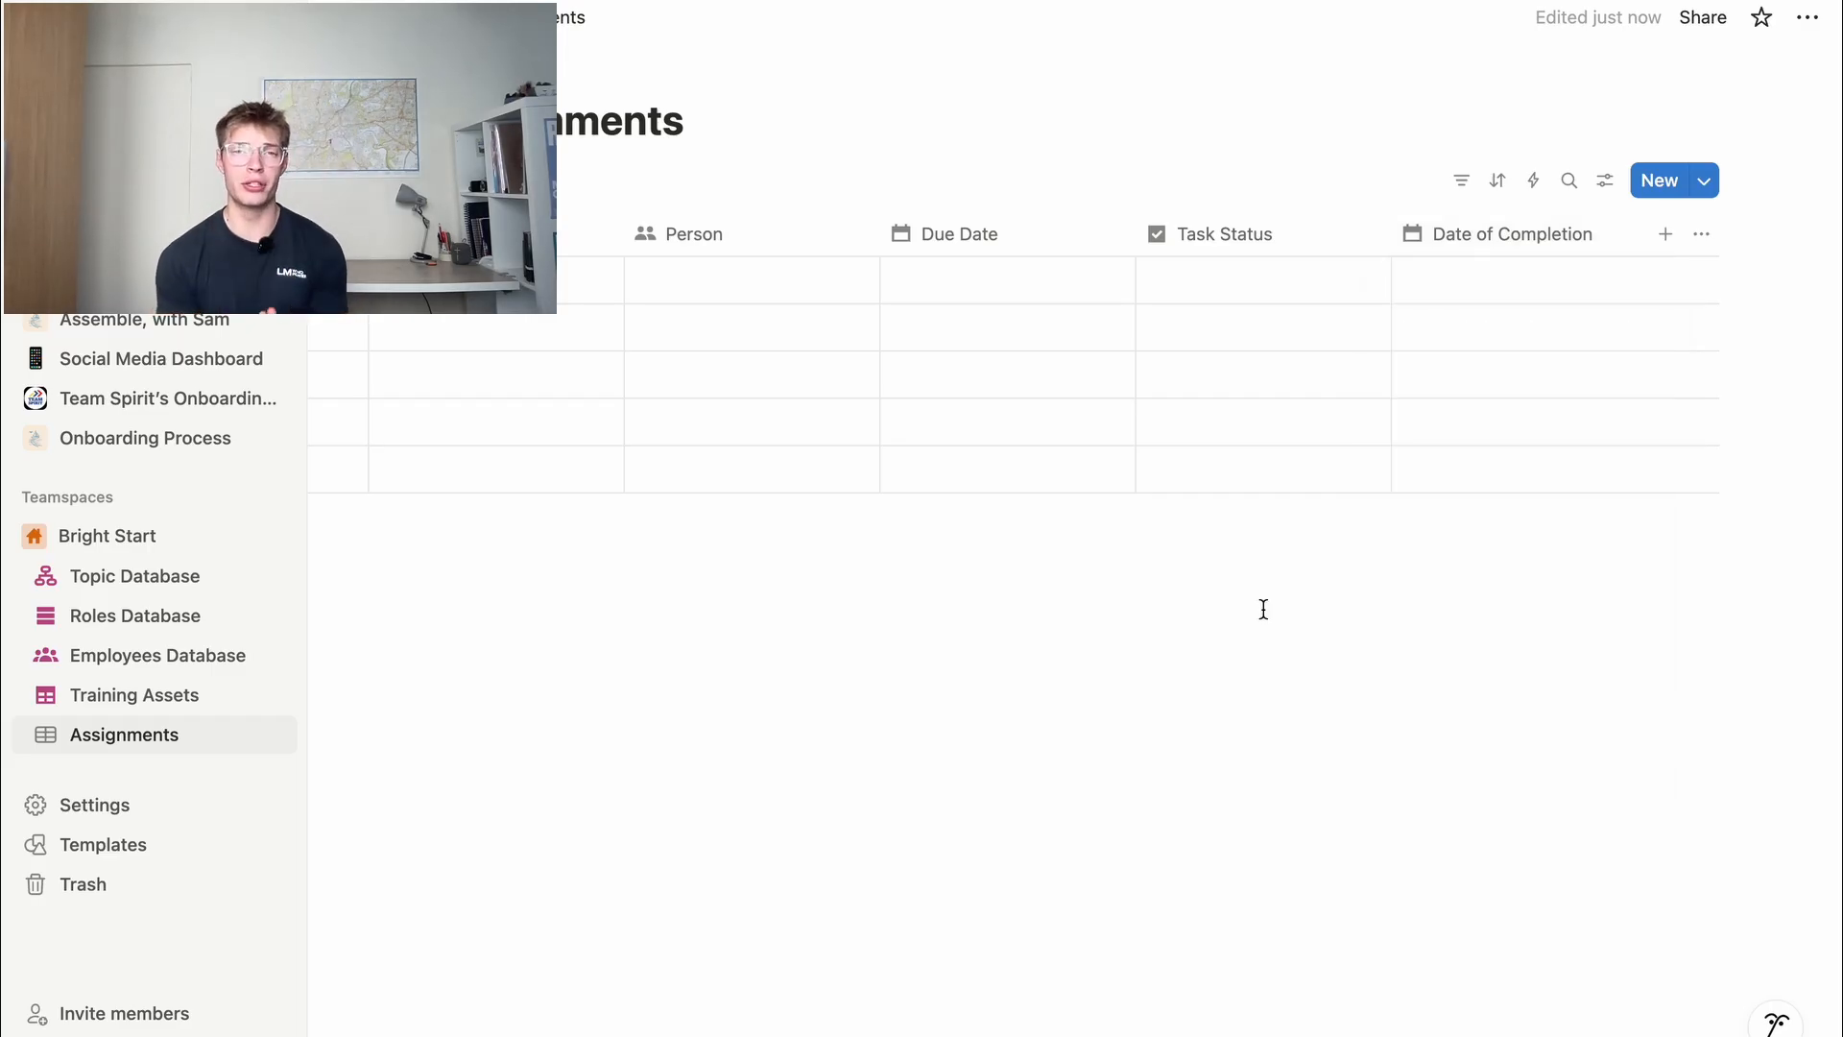
Copy all four entries from the Training Assets database and paste them into the Assignments database
scroll(1263, 608, left, 10)
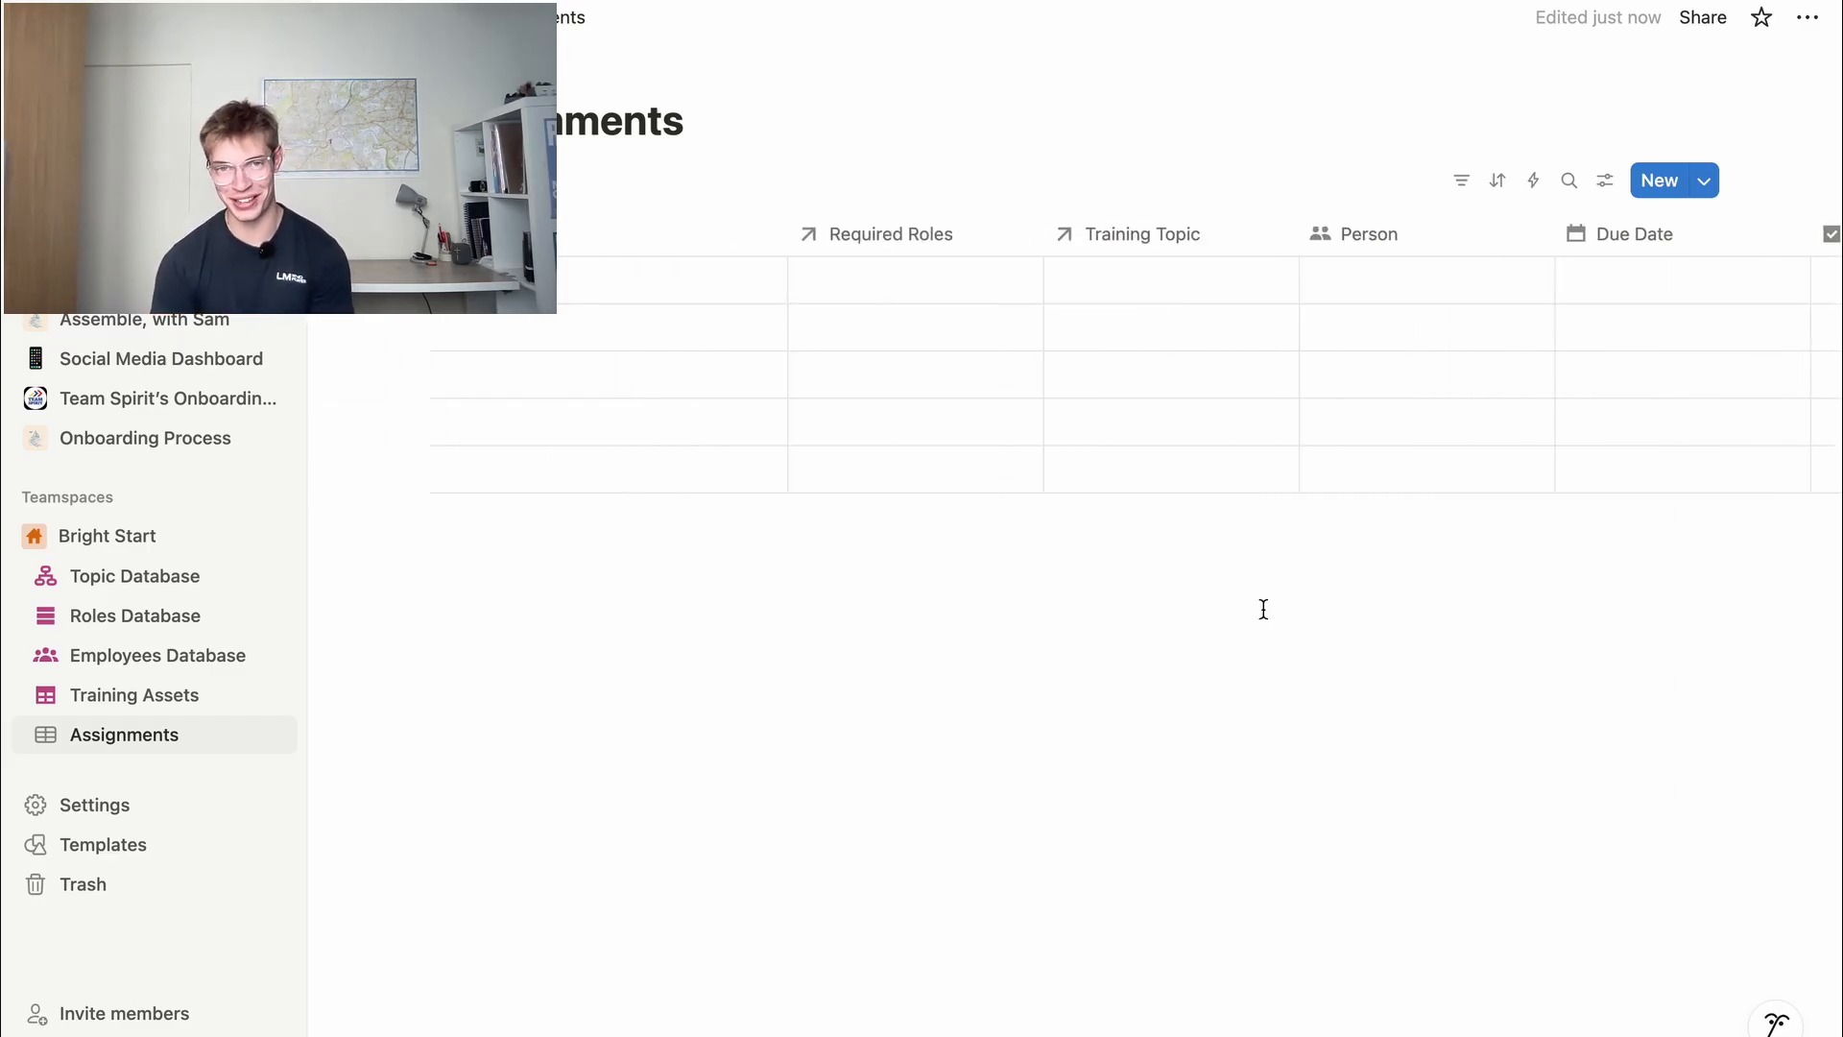
scroll(1193, 613, right, 2)
scroll(1194, 614, left, 2)
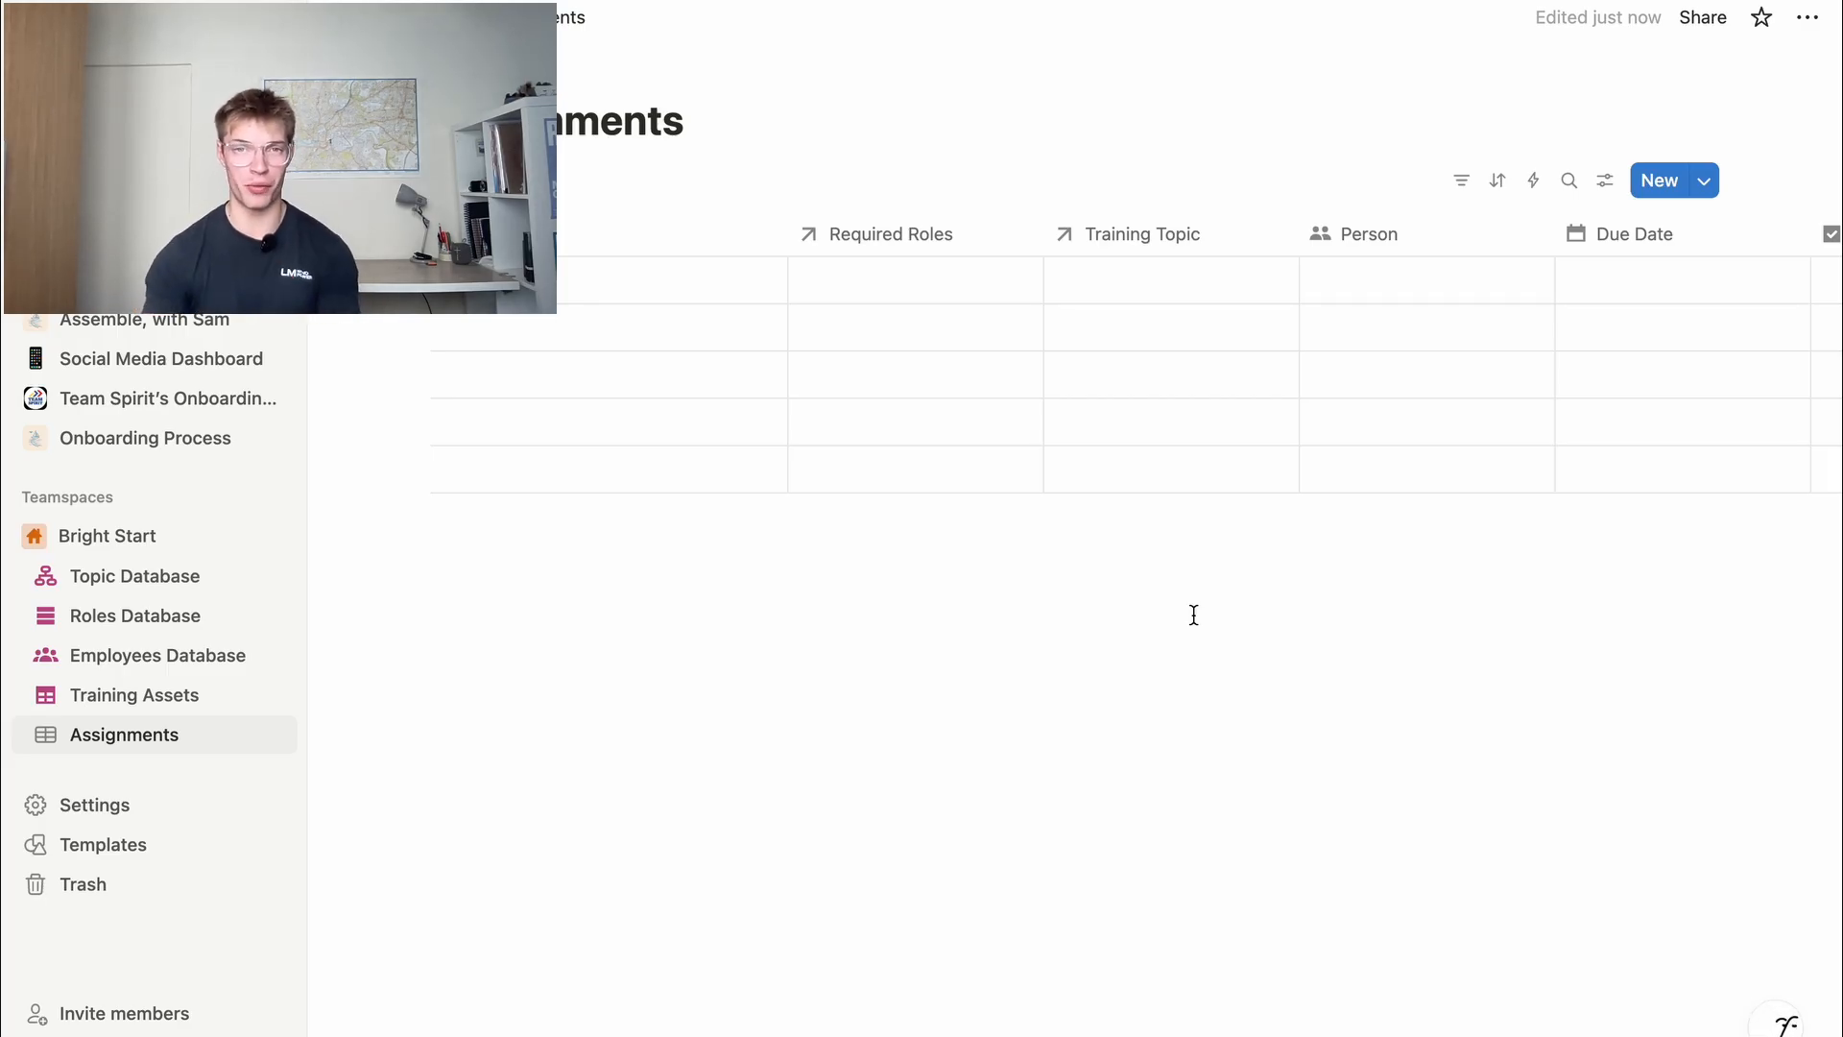
click(151, 699)
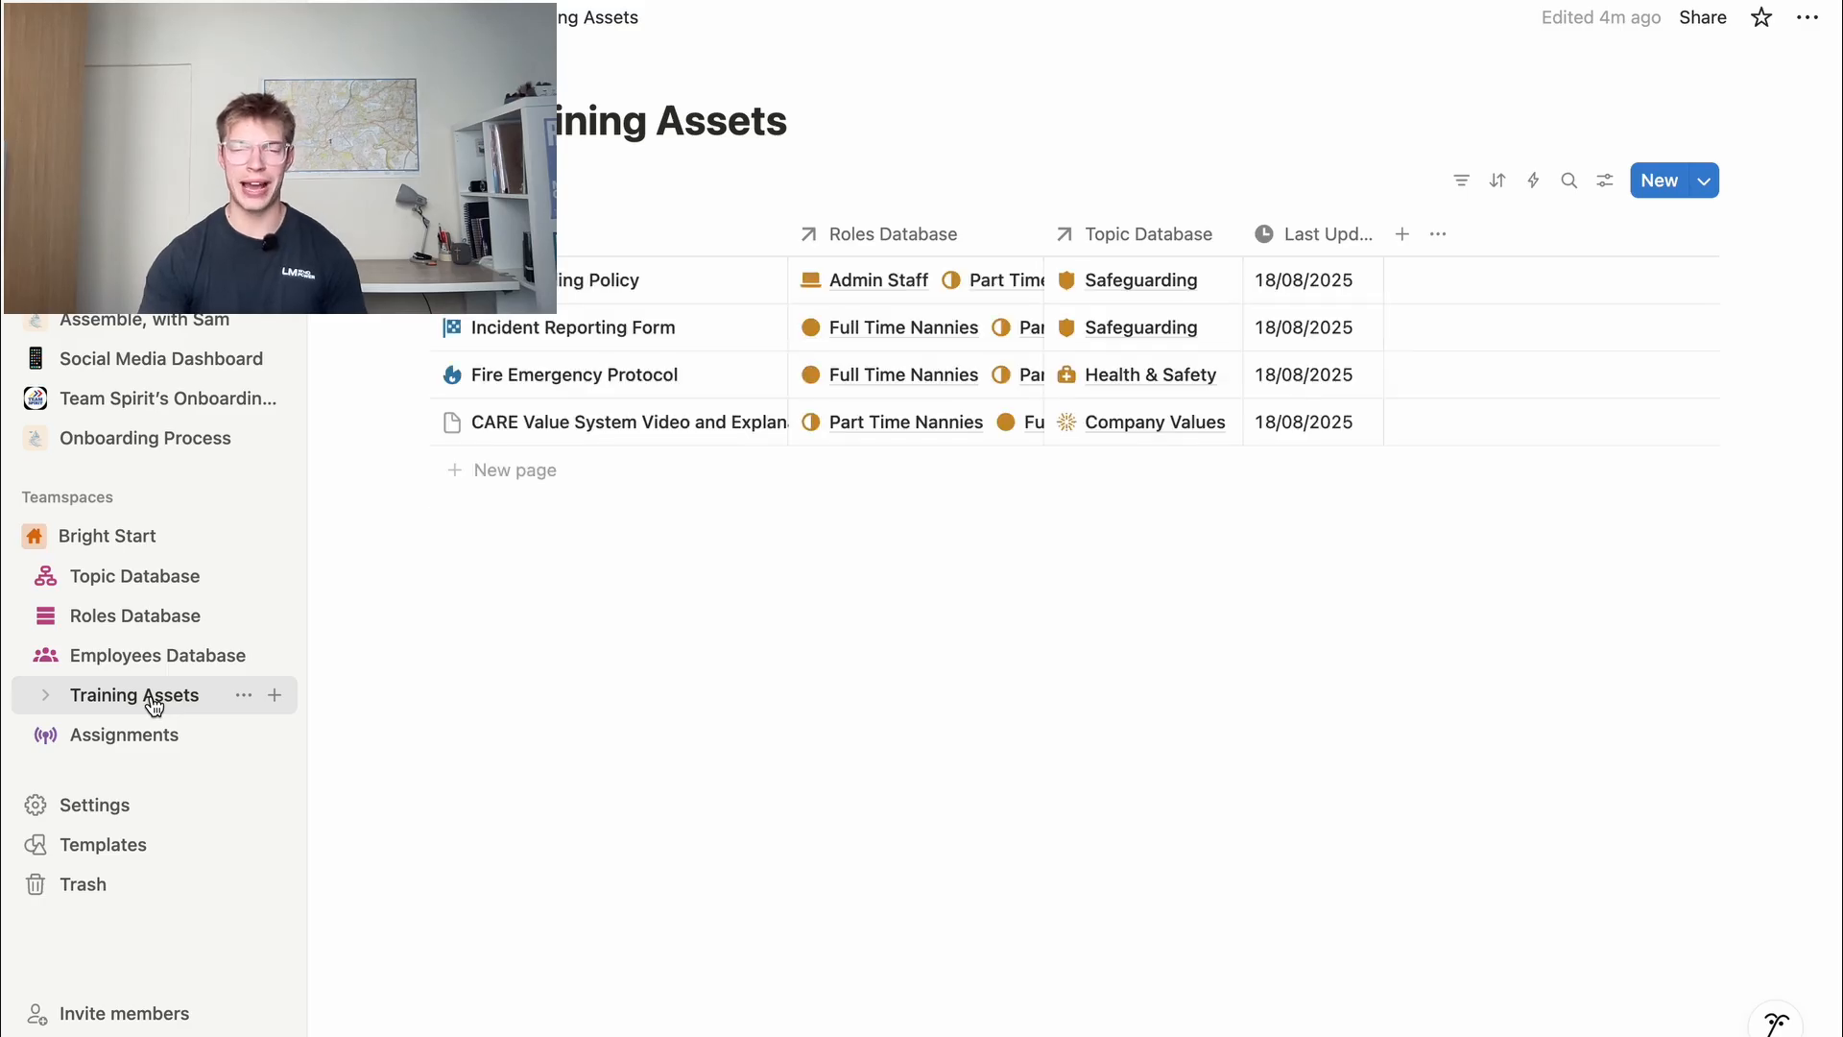
click(152, 735)
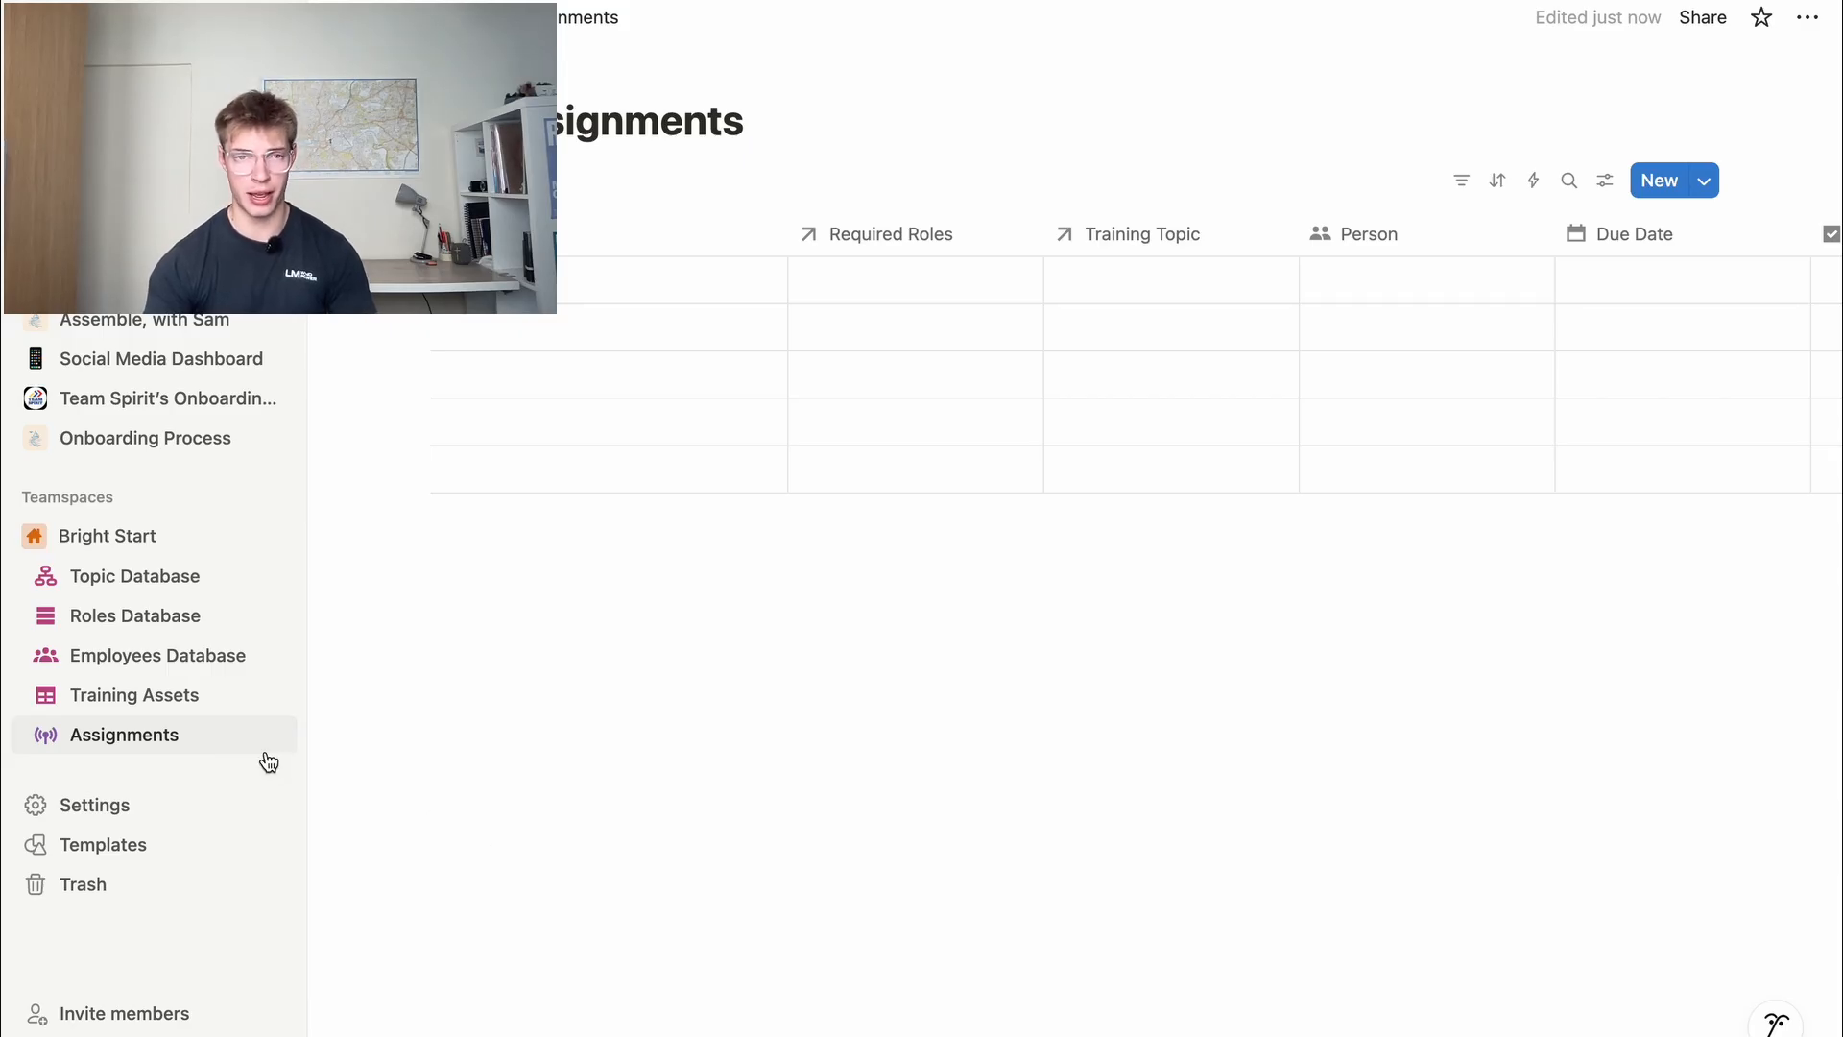
click(171, 701)
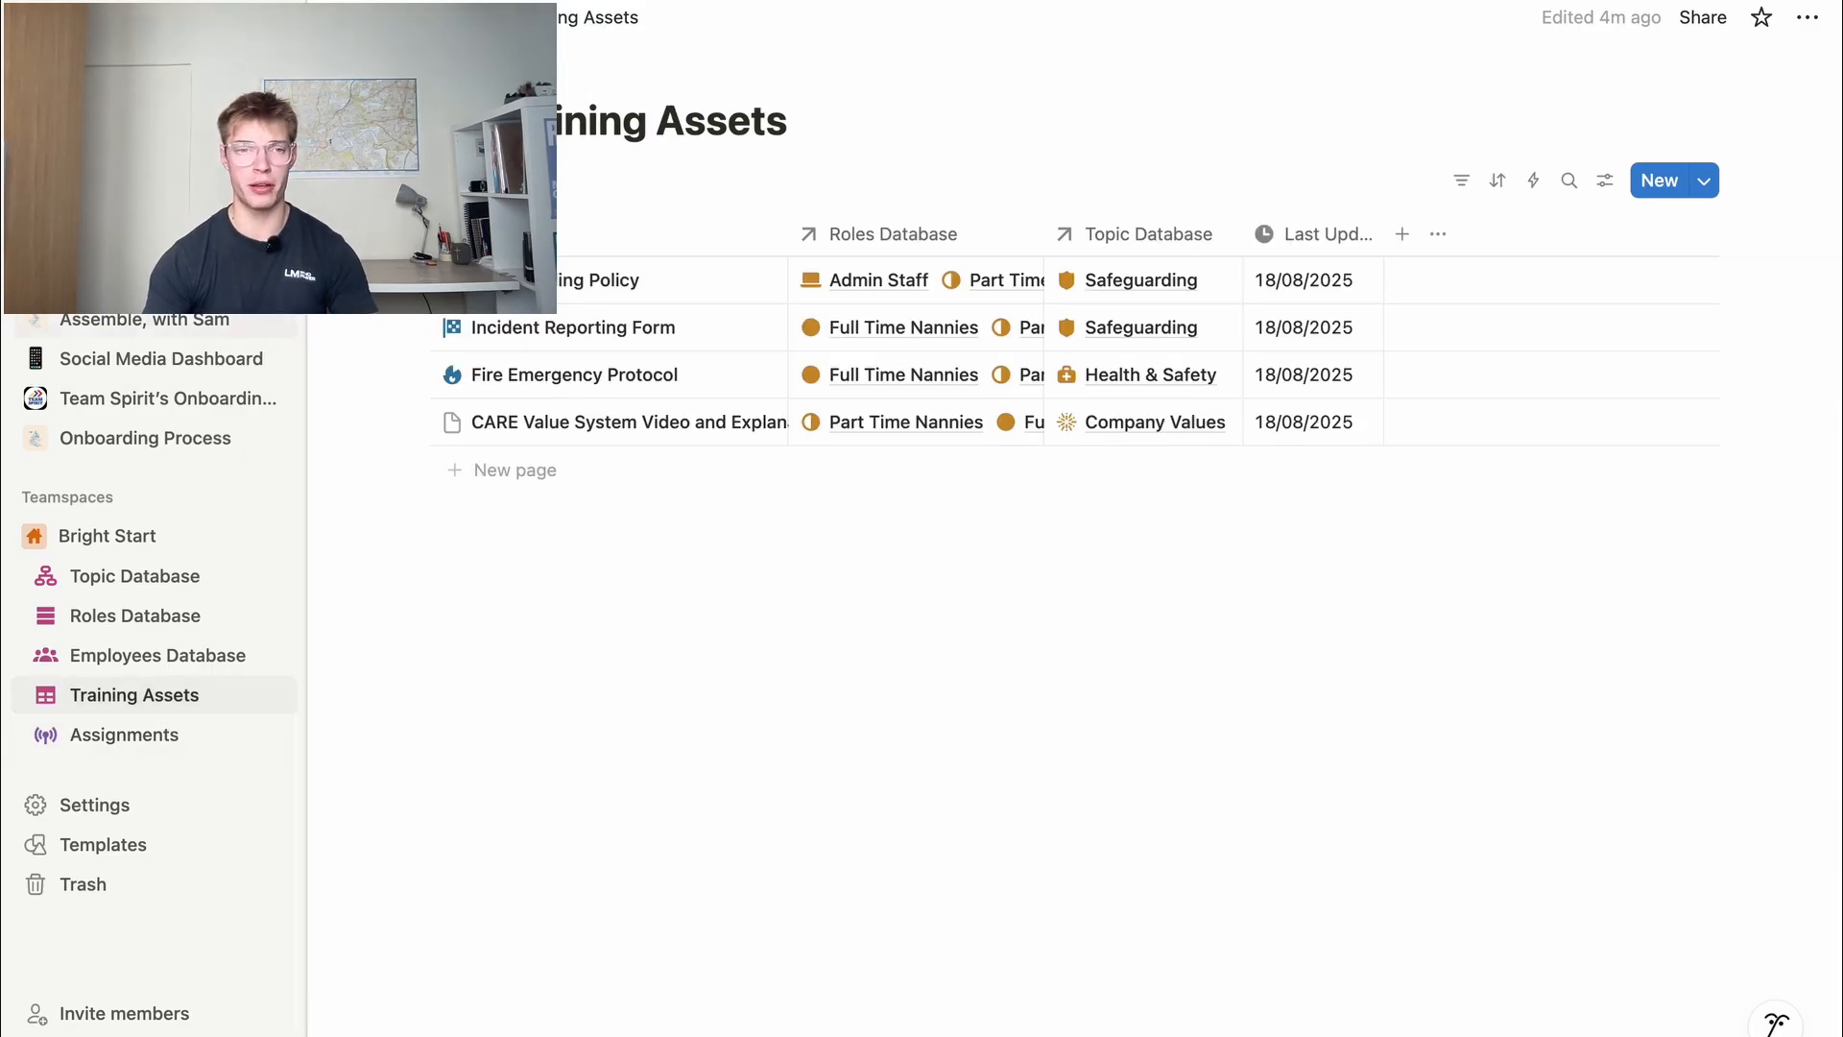
click(407, 234)
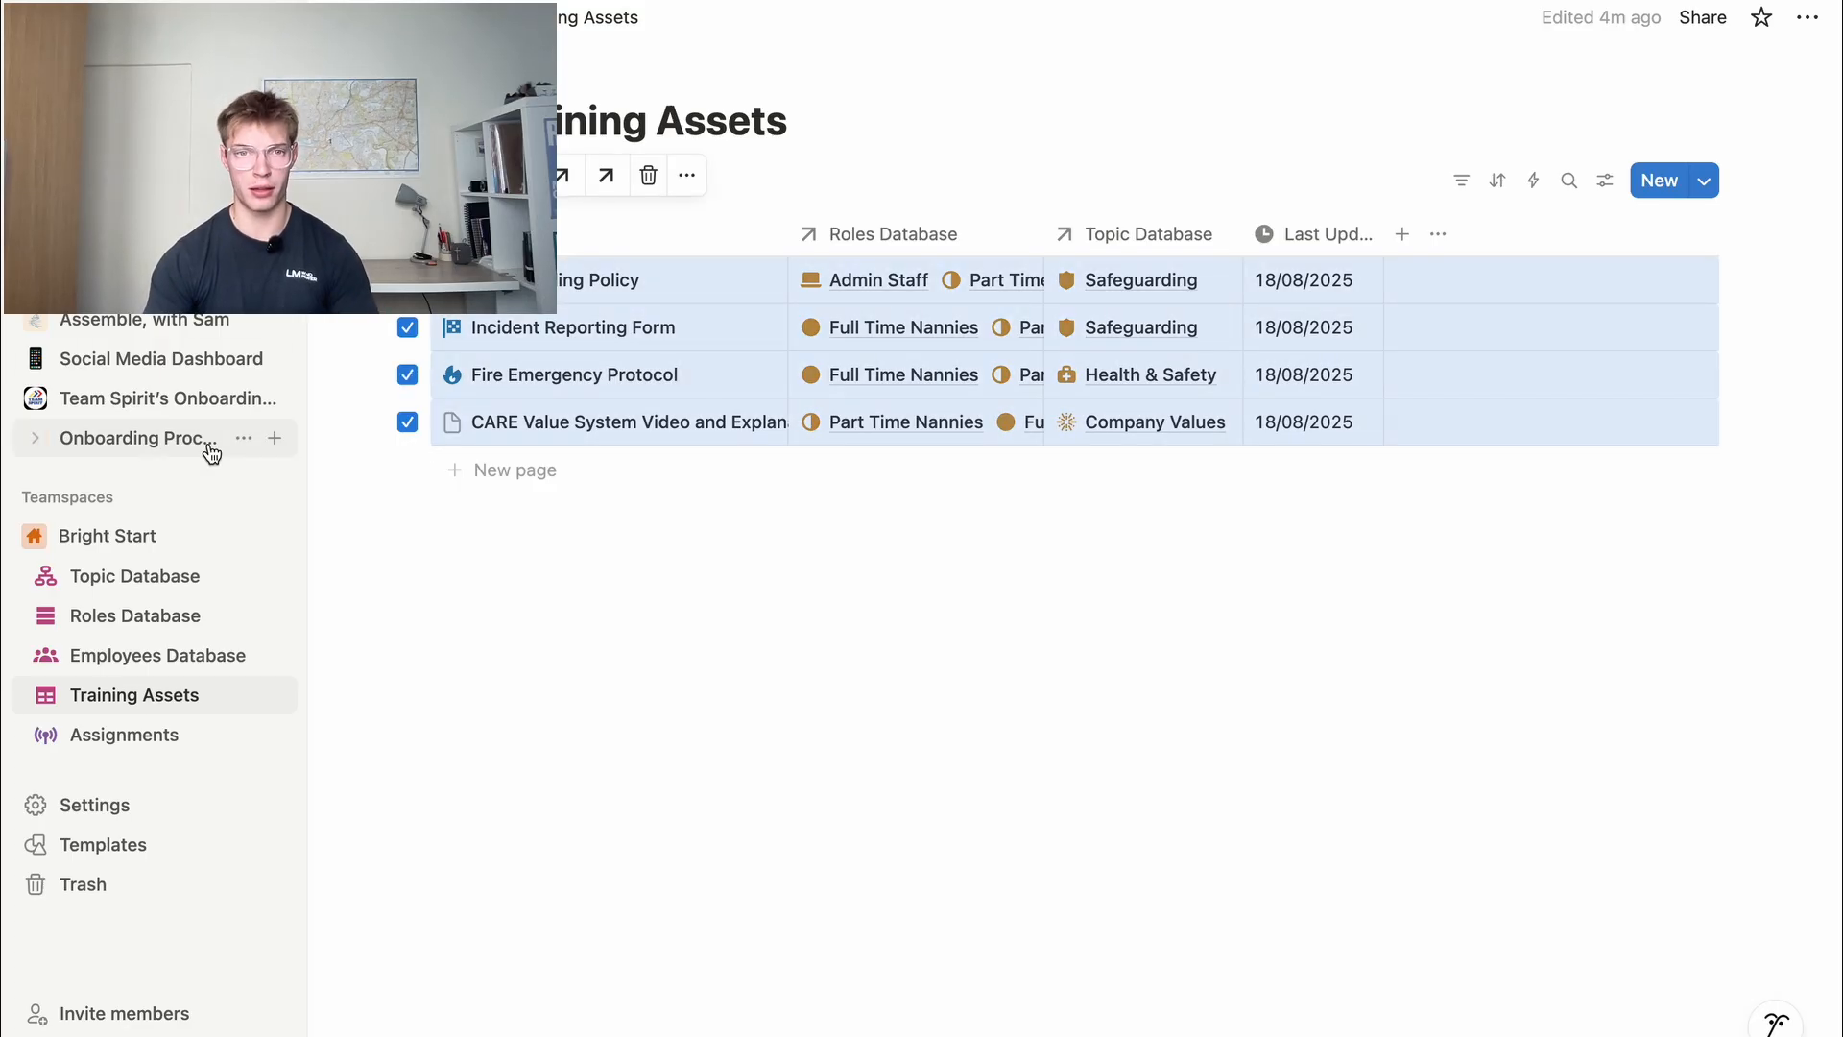
click(144, 736)
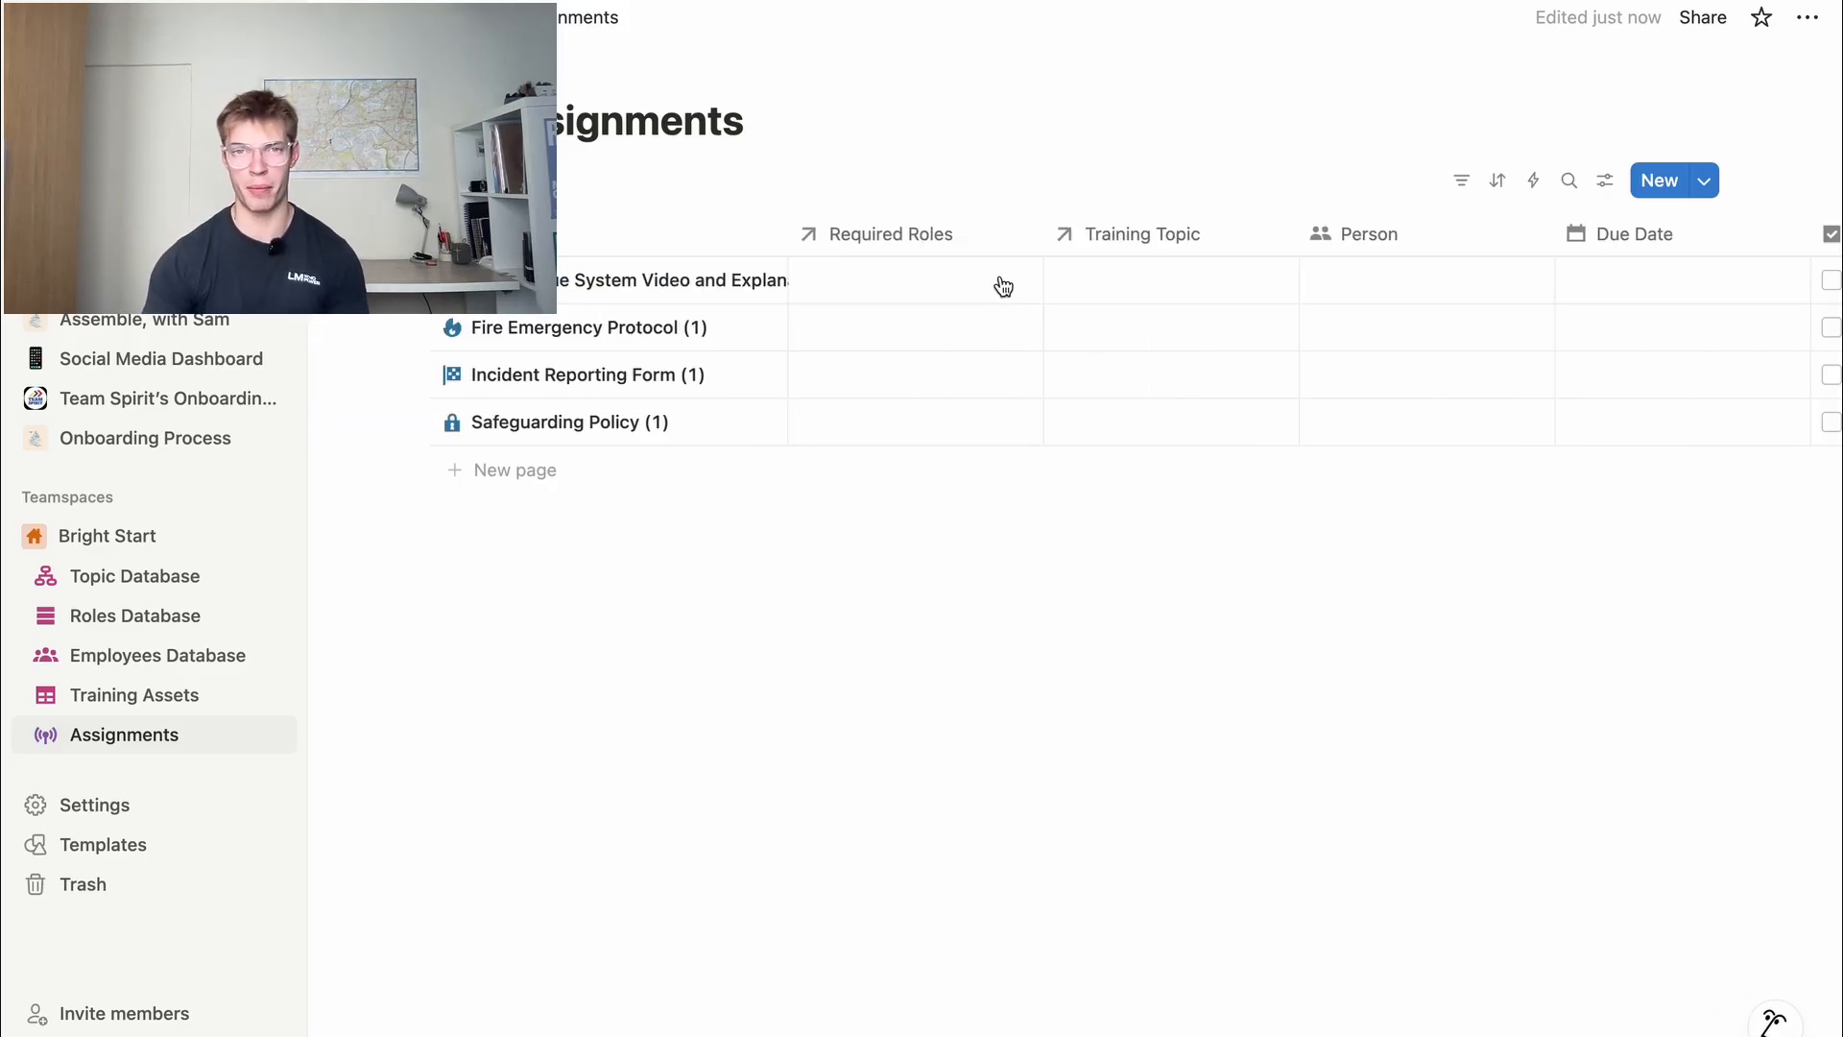
Duplicate all four training entries in the Assignments database
scroll(1003, 286, right, 5)
scroll(1361, 635, left, 5)
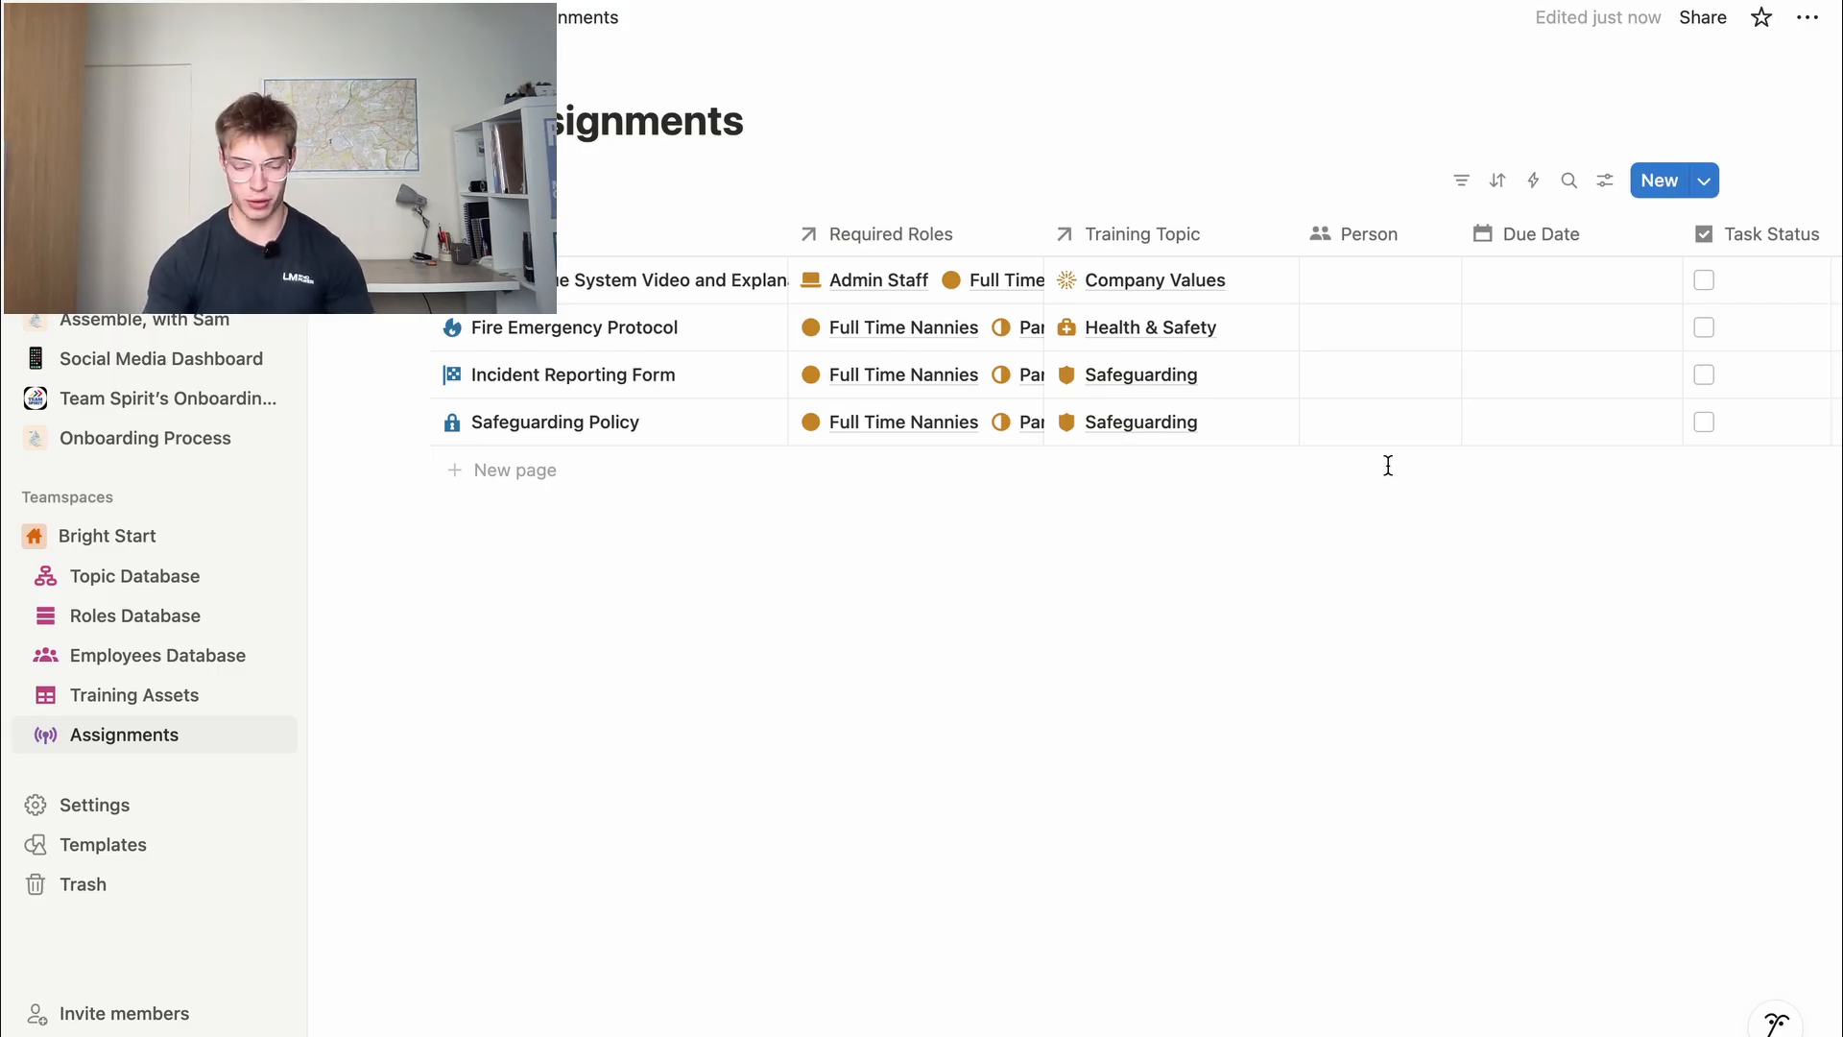
click(407, 234)
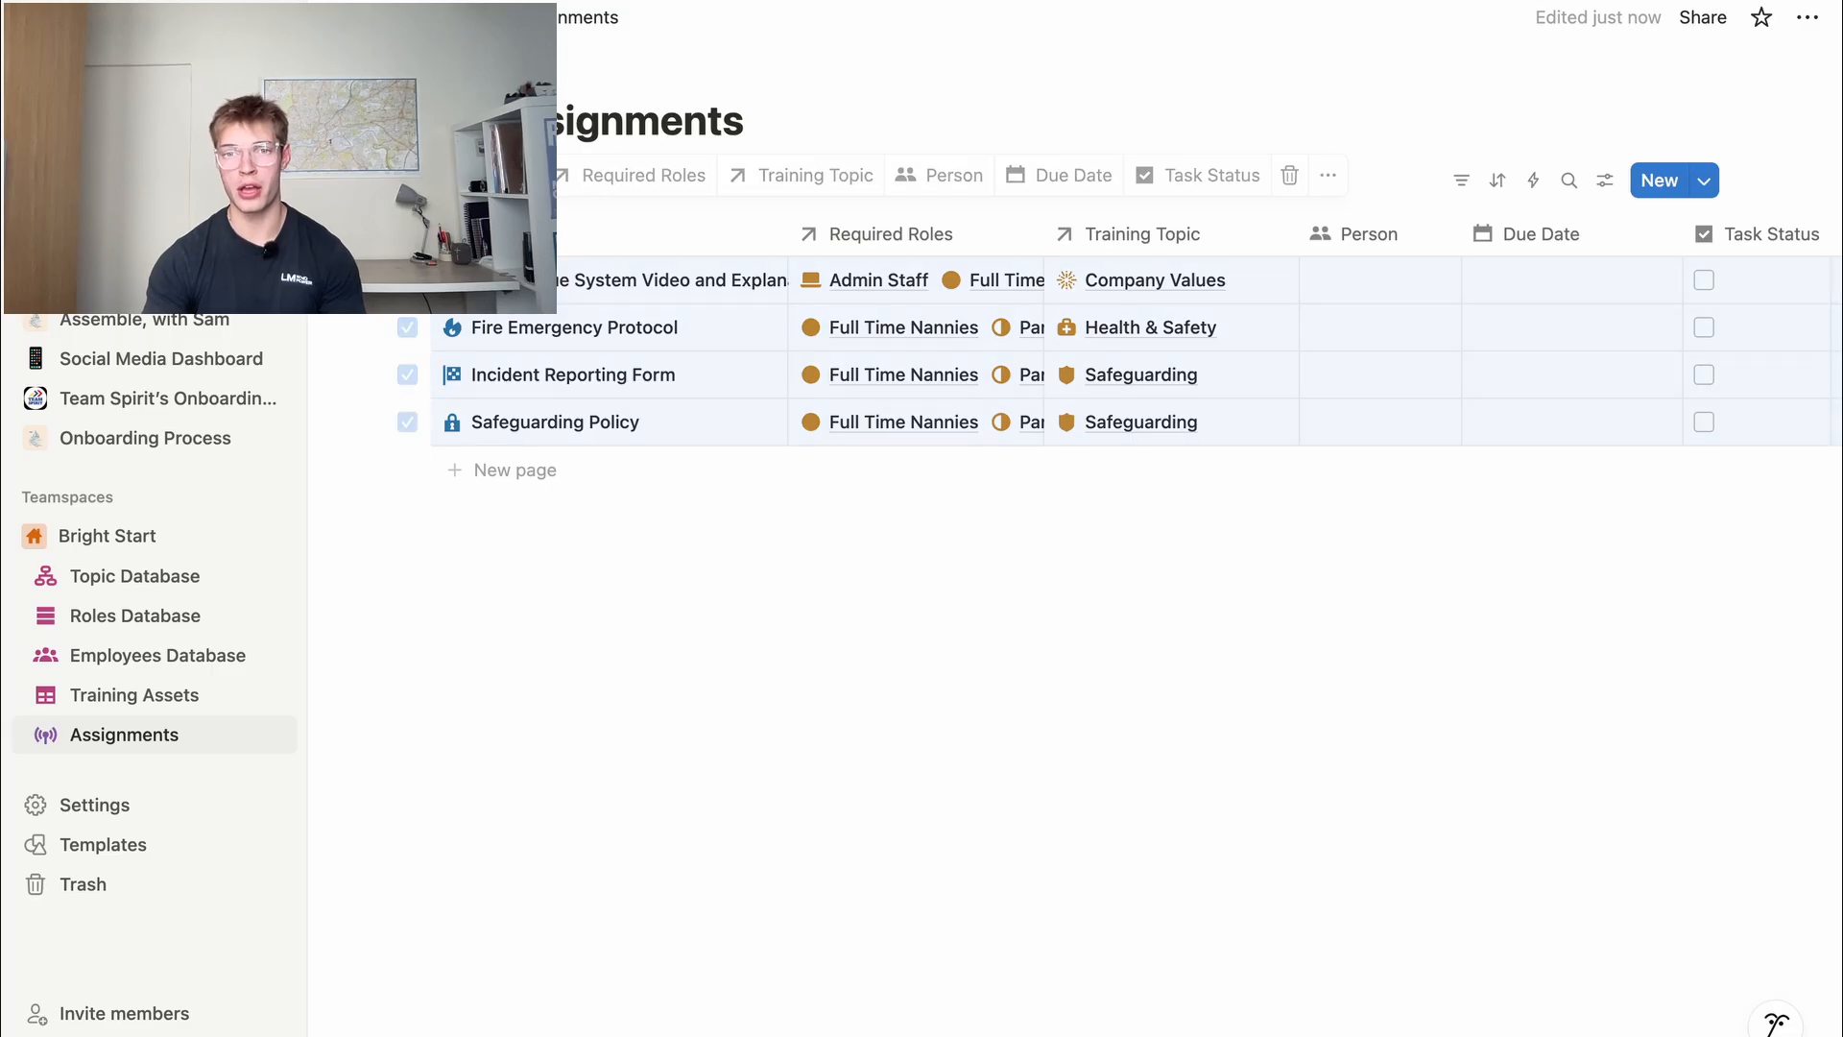
key(ctrl+d)
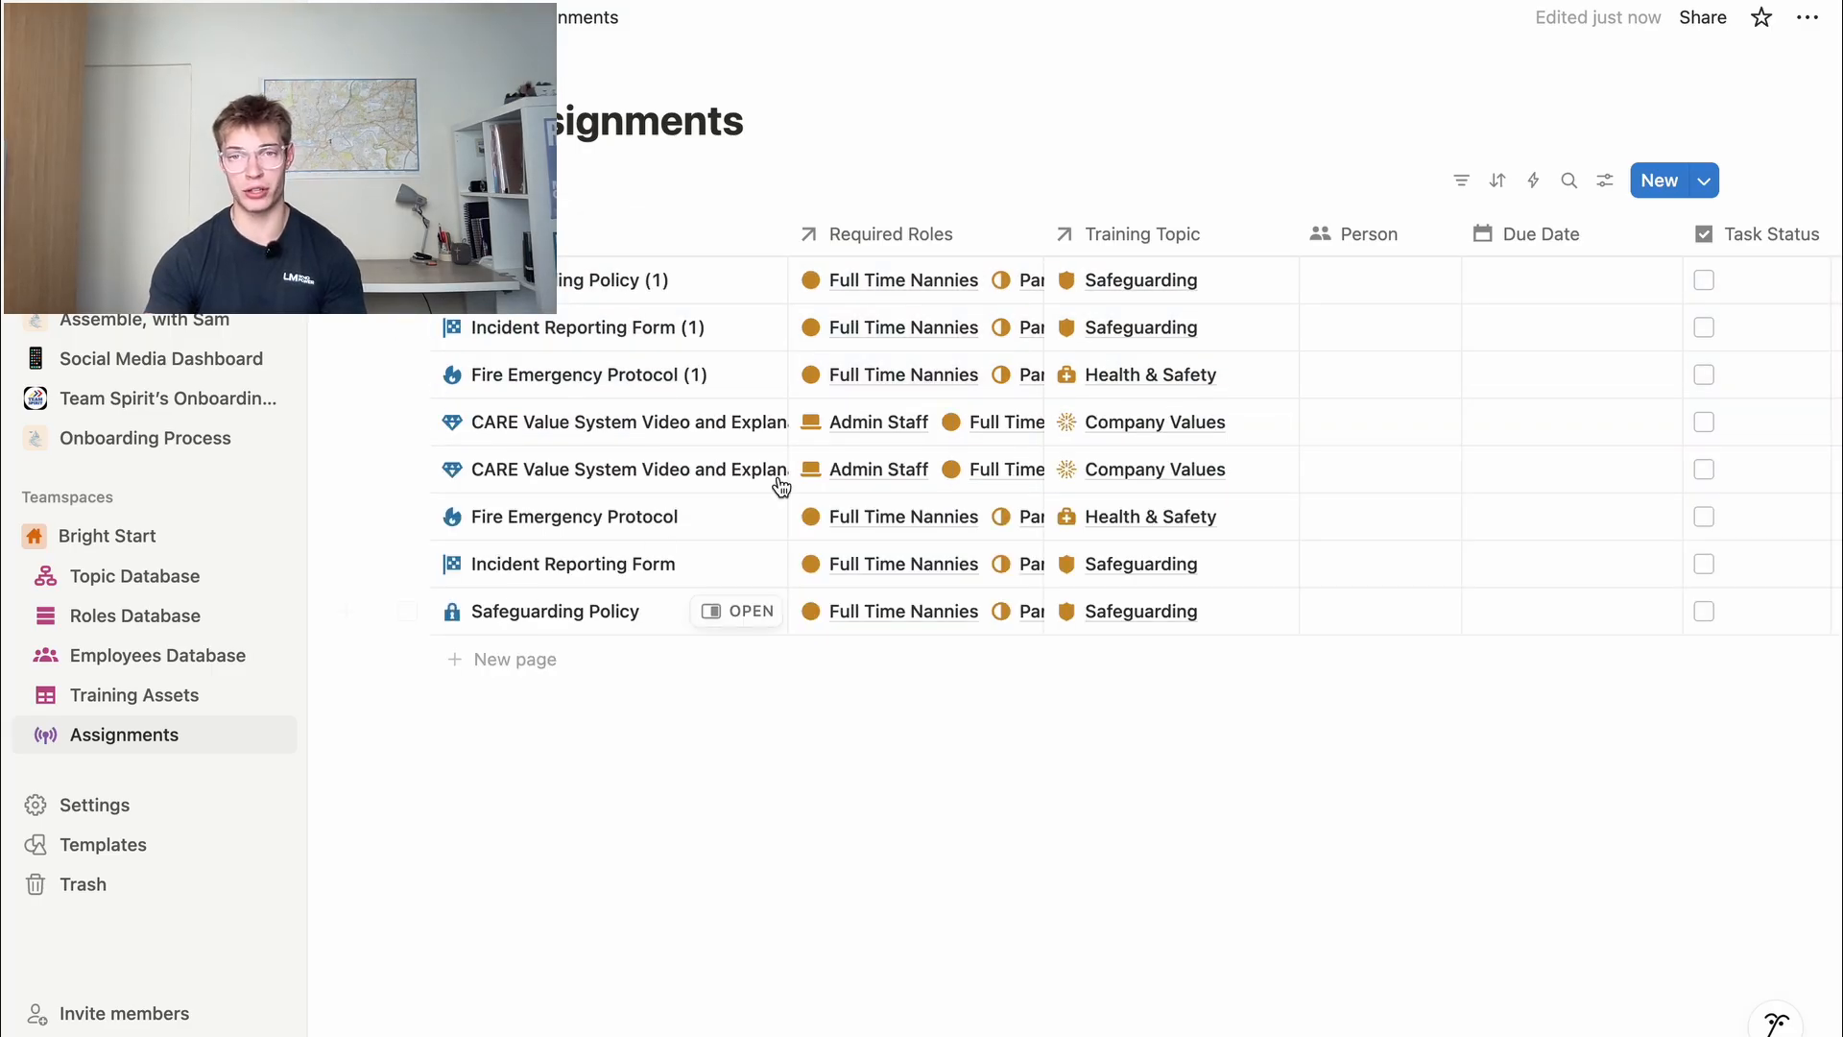
Assign your own account as Person on the first assignment and fill it down through the first four rows
click(1331, 262)
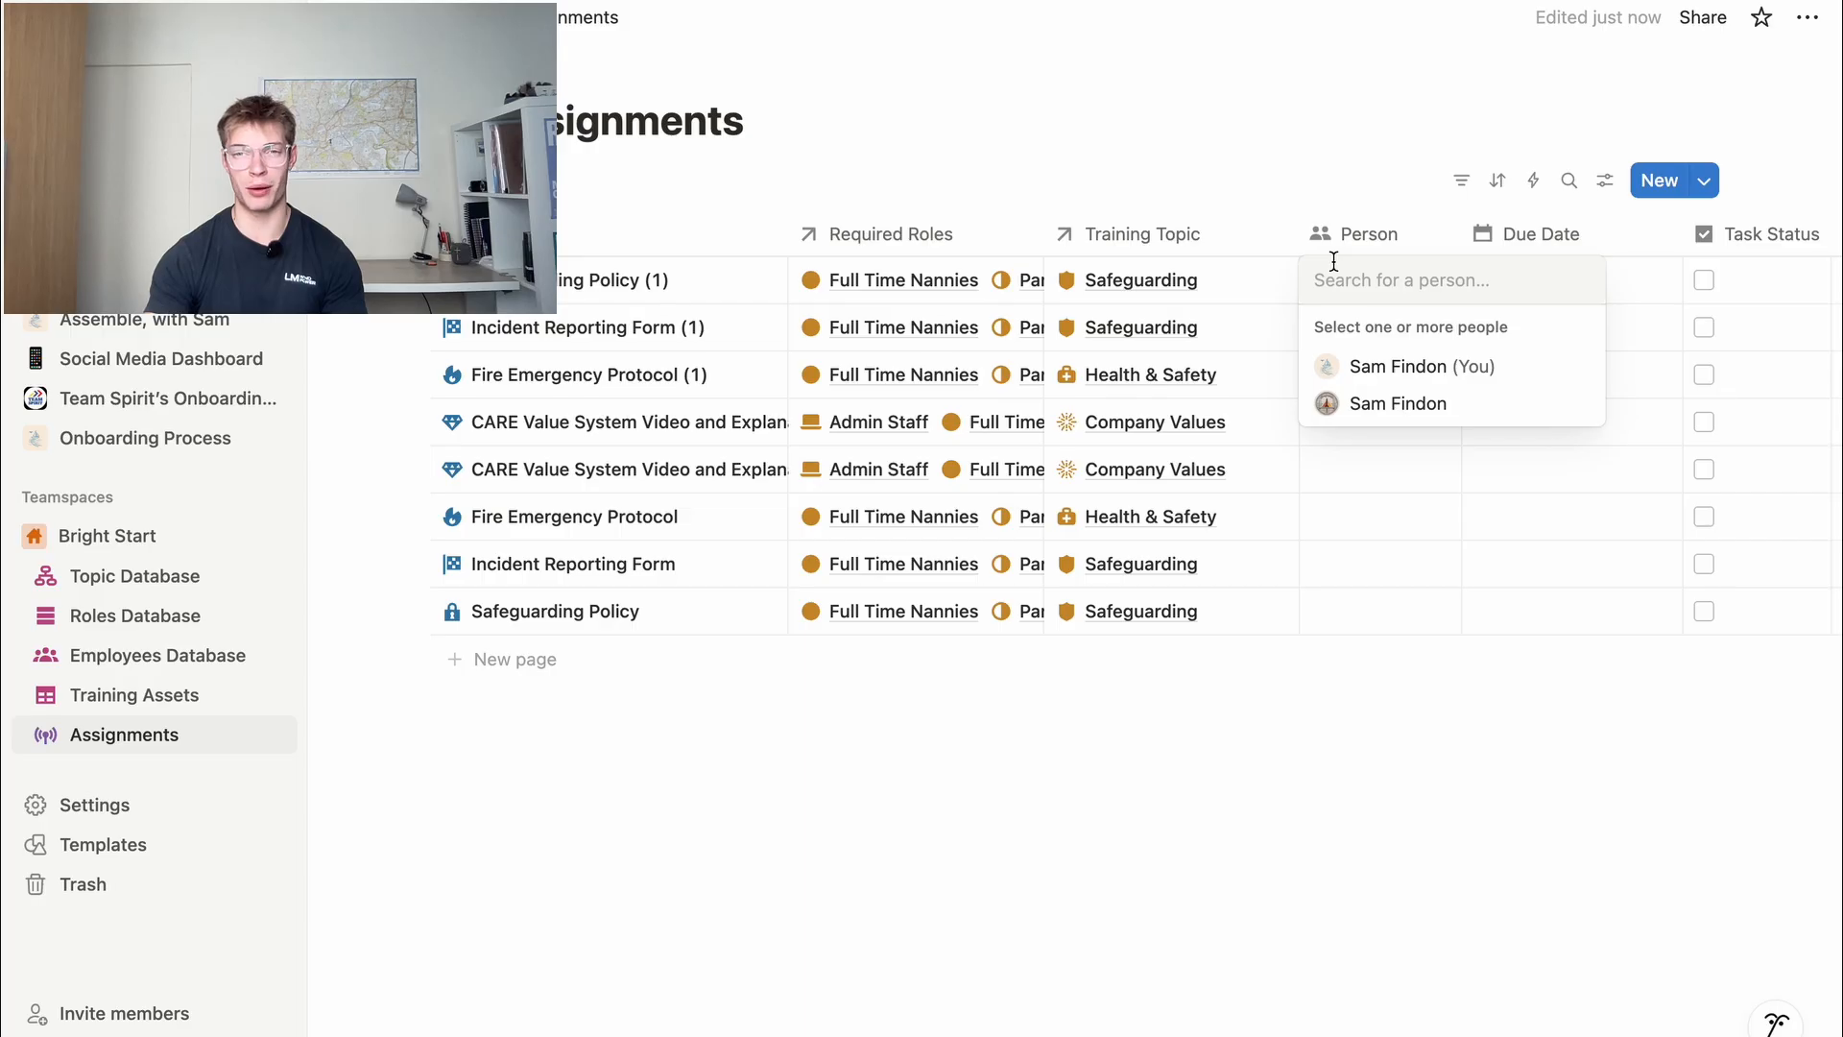
click(1384, 370)
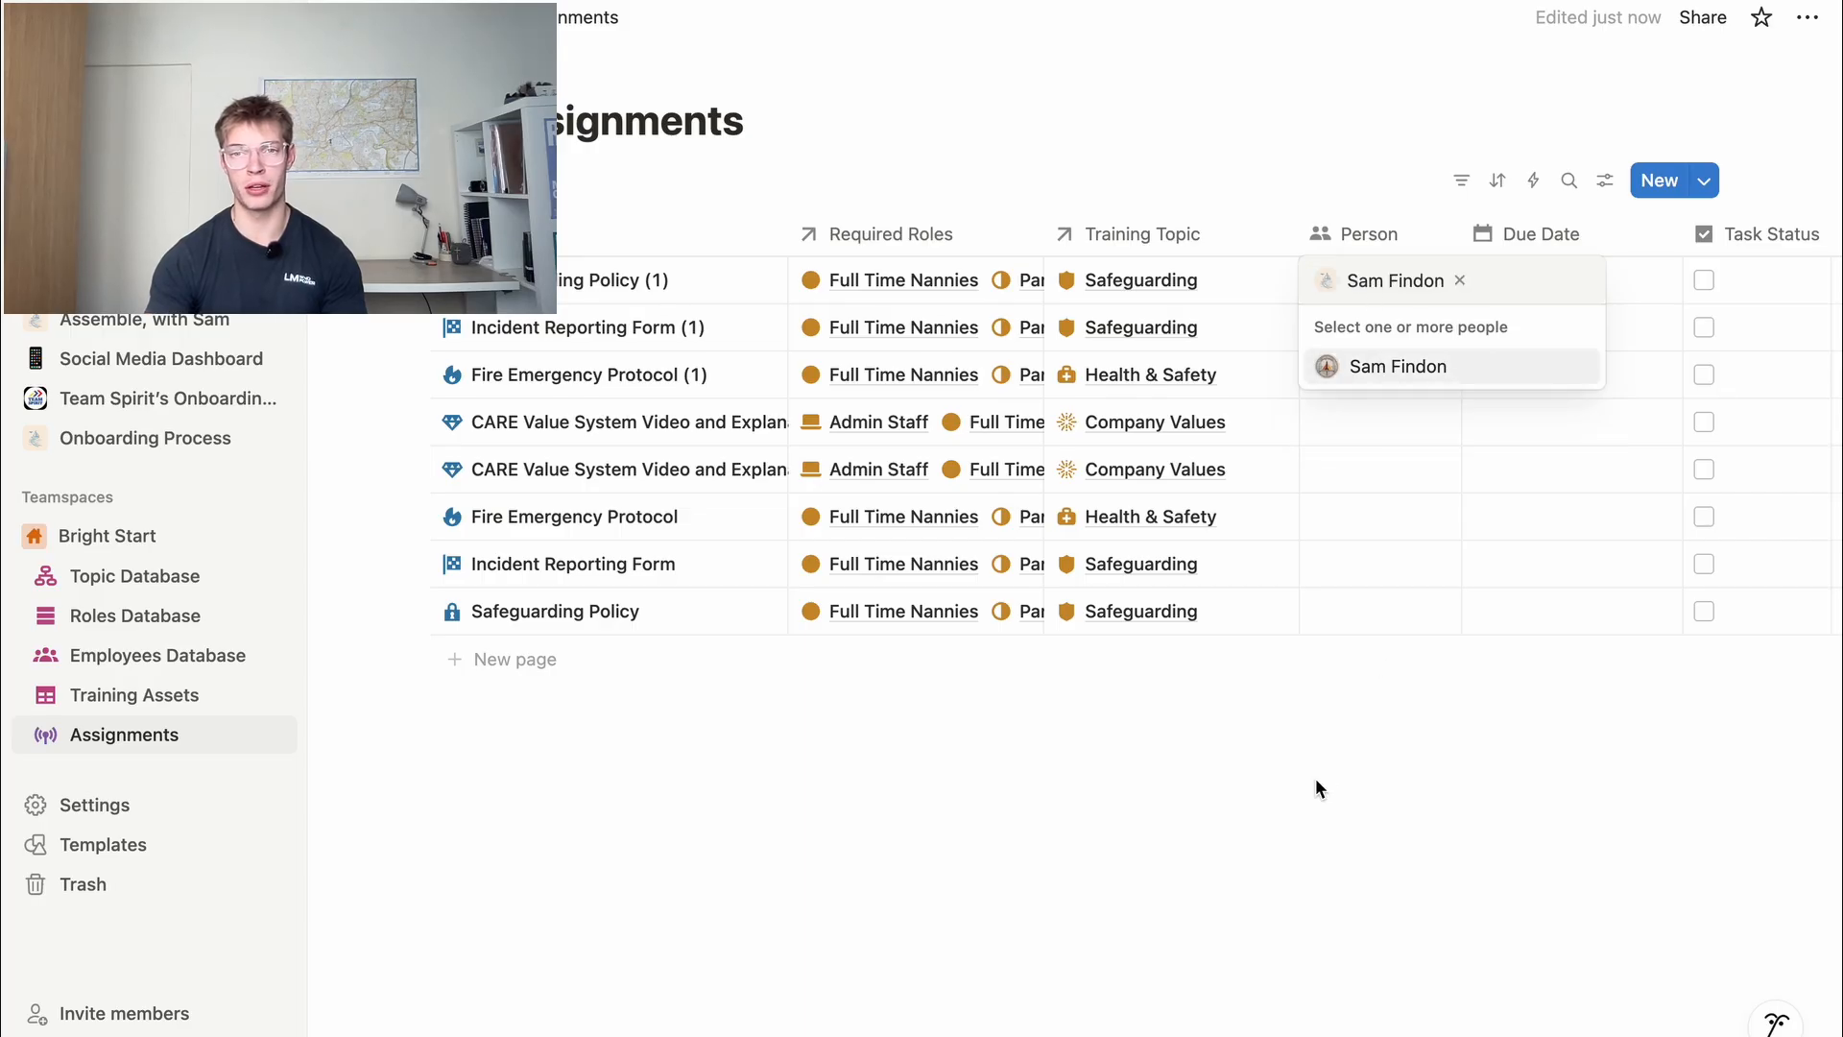
click(1358, 728)
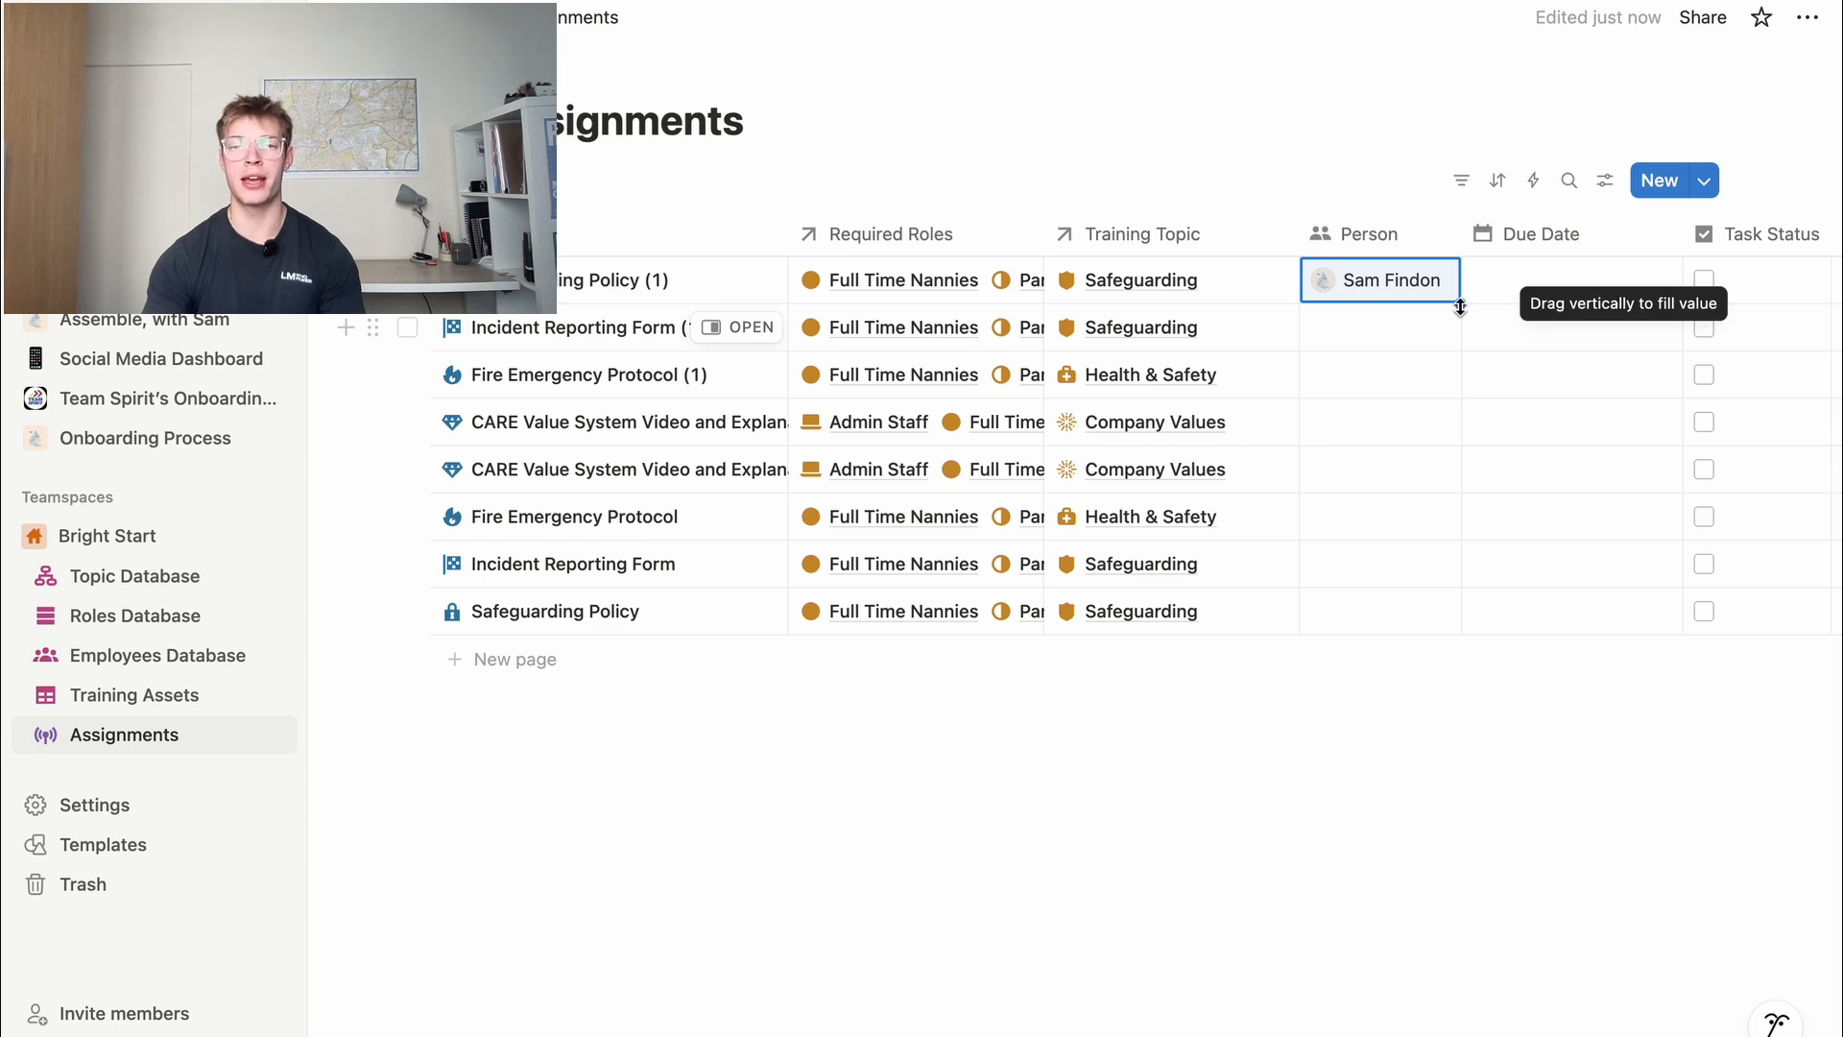
drag(1459, 303, 1436, 424)
click(1280, 803)
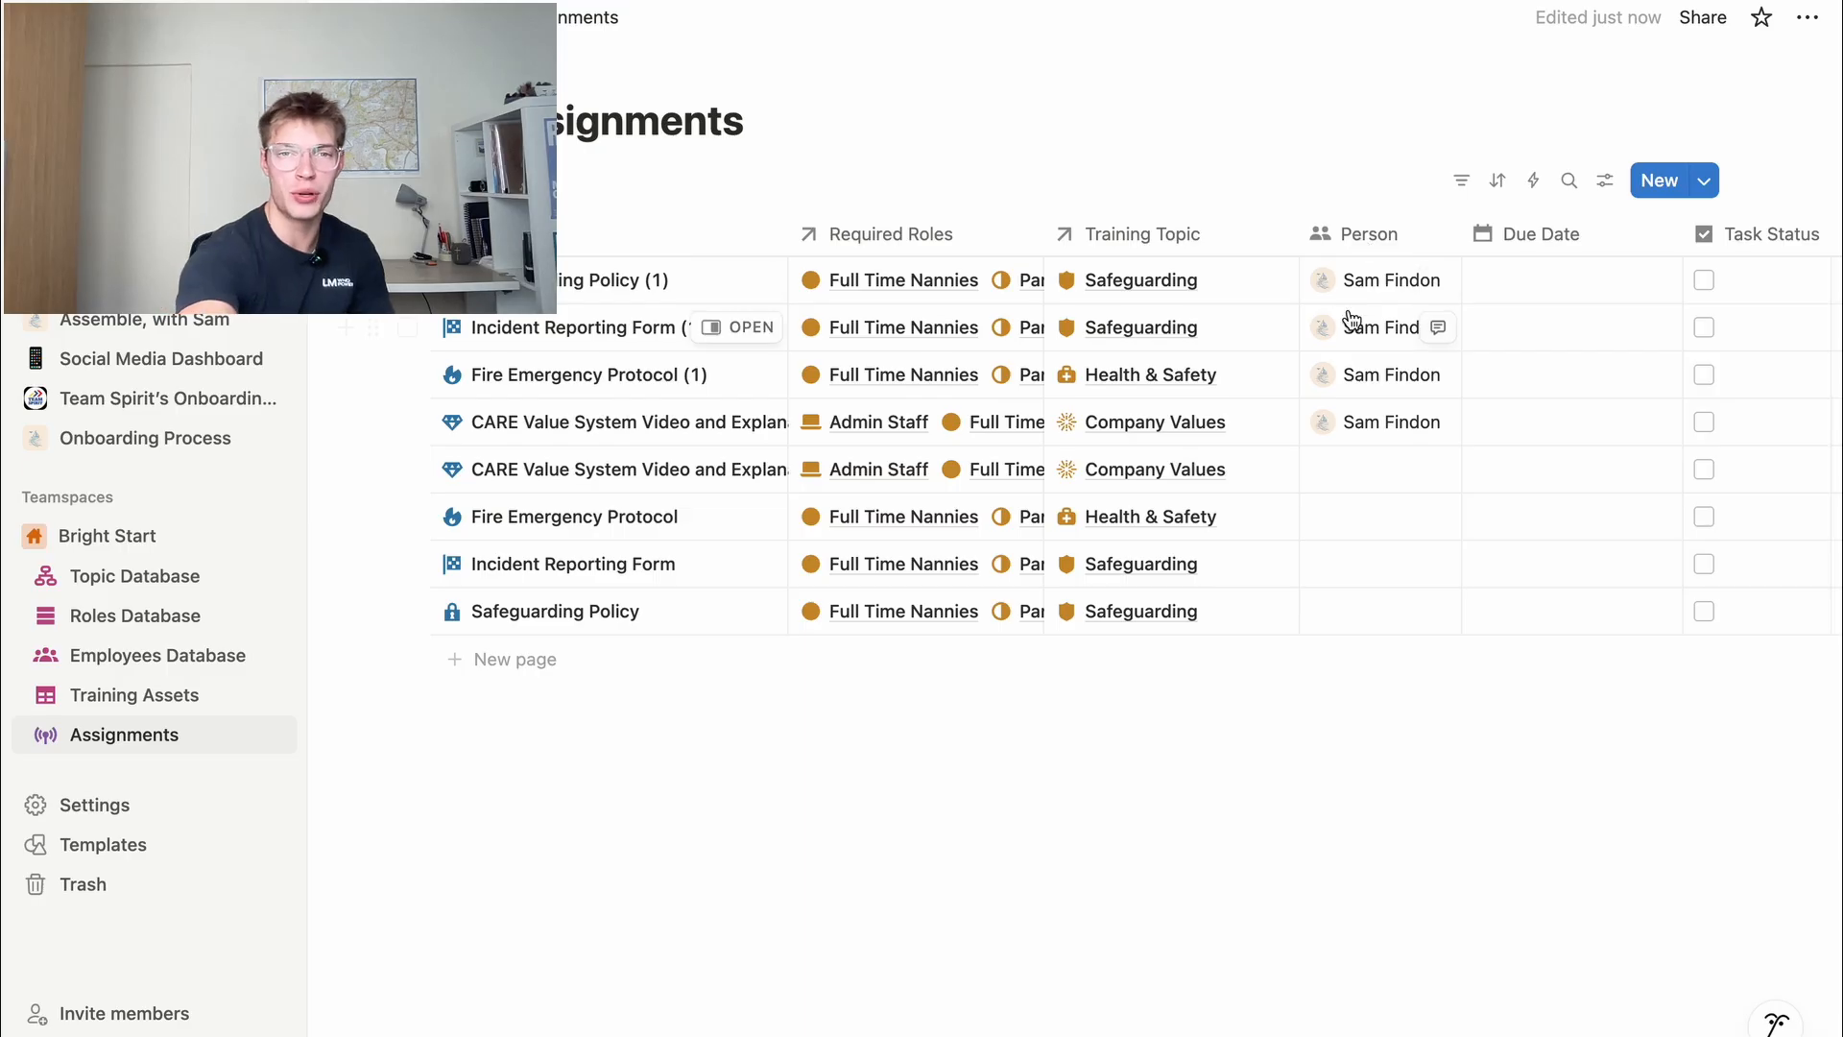
click(1545, 248)
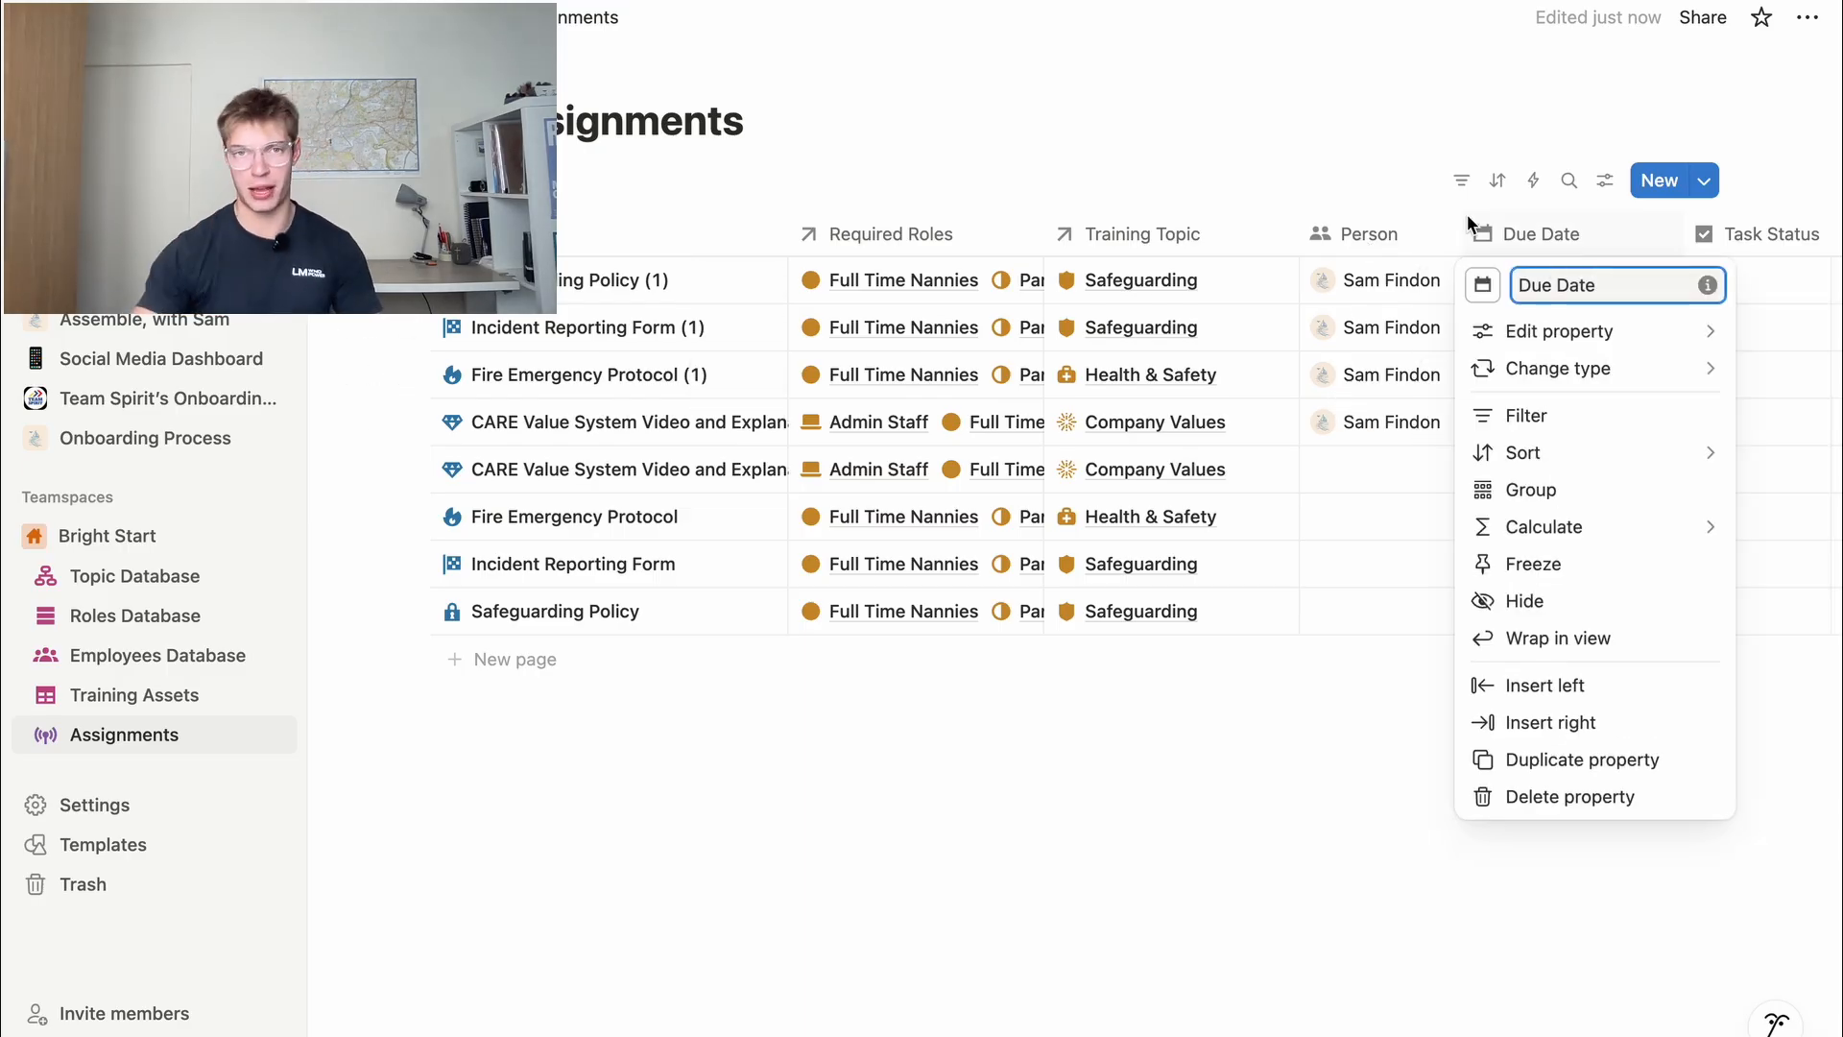
click(1404, 148)
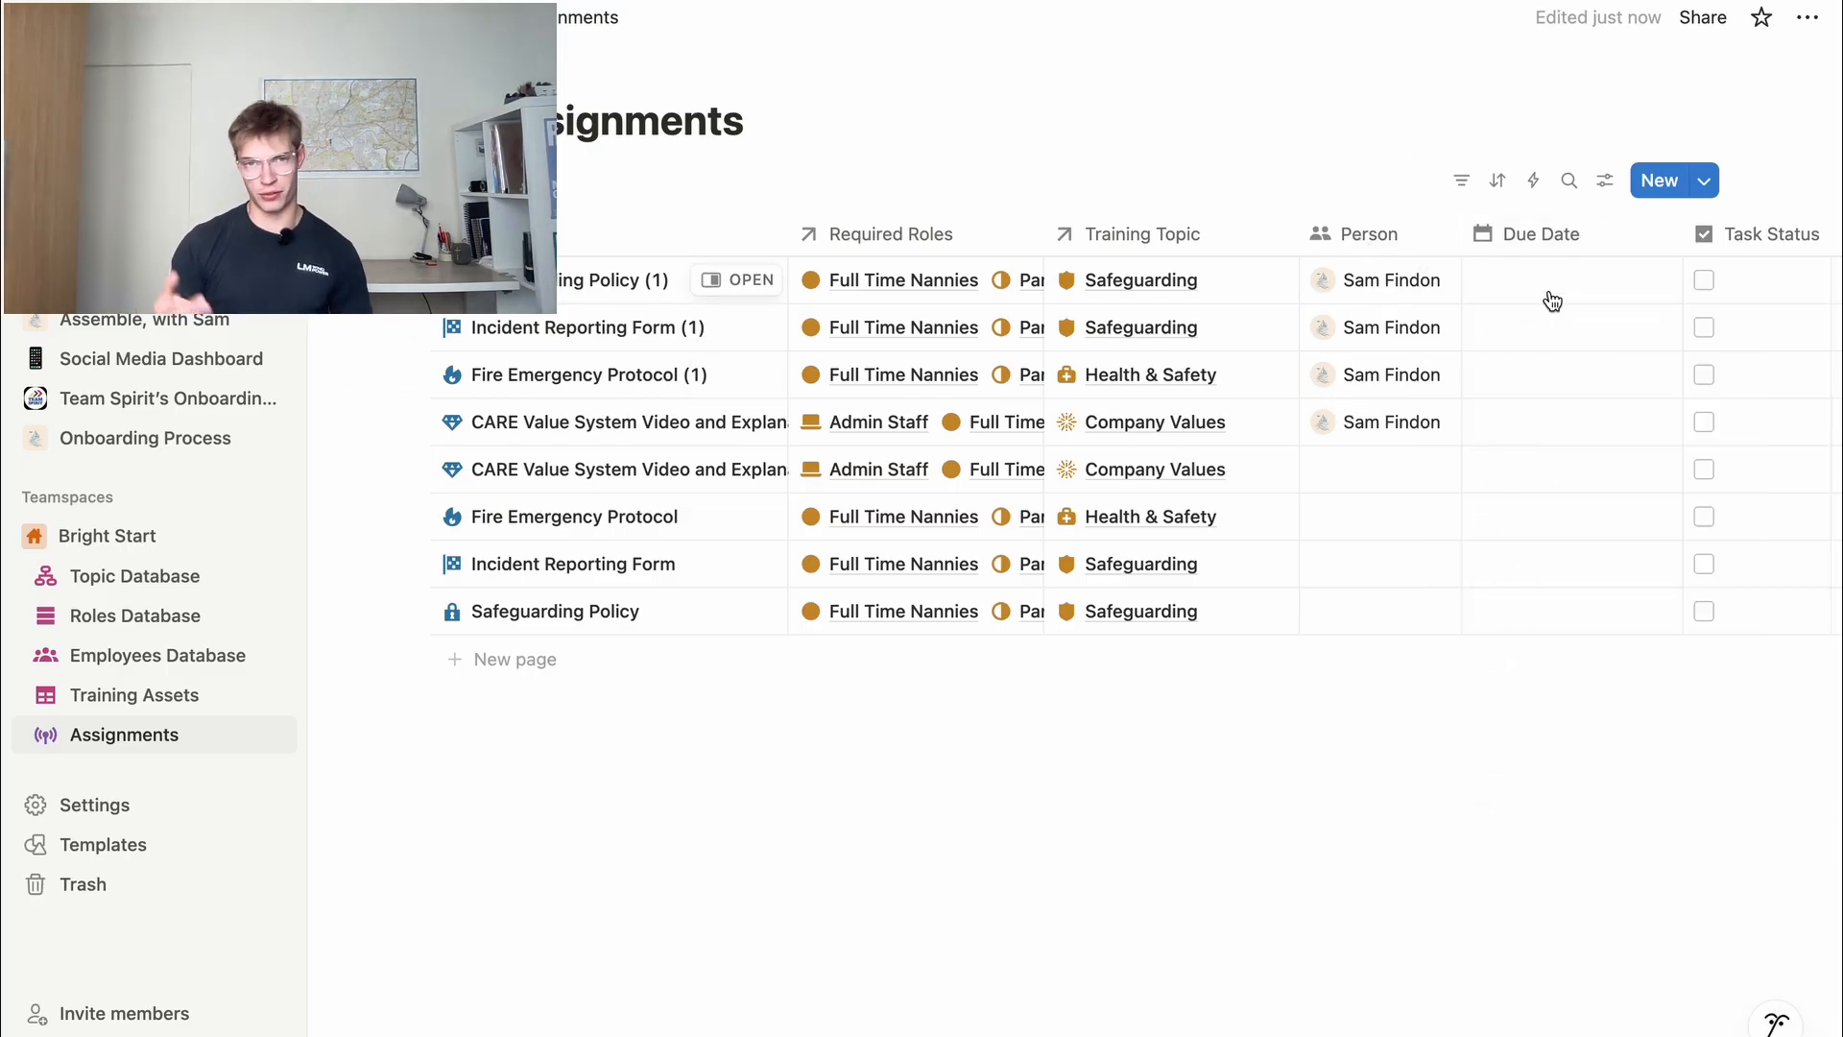
scroll(1553, 301, right, 4)
scroll(1552, 301, left, 4)
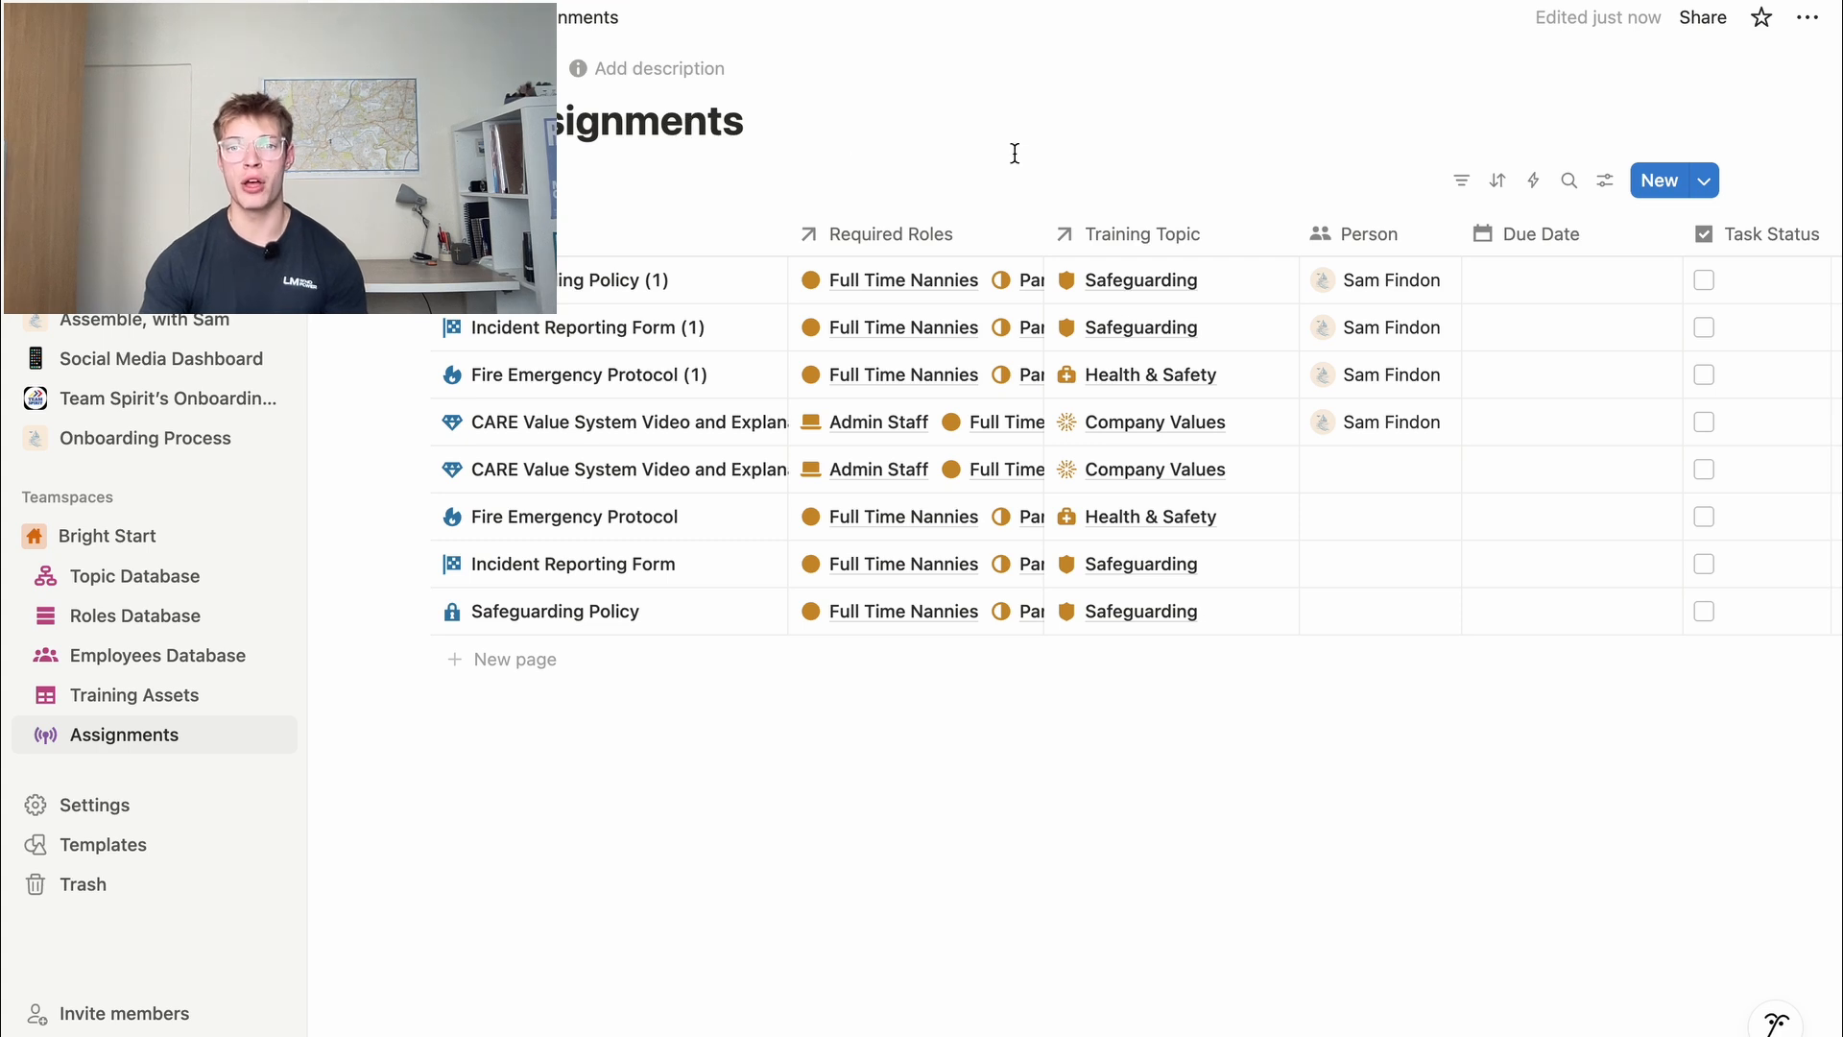
Add an empty Person filter to the Assignments table and save it for everyone
click(1461, 181)
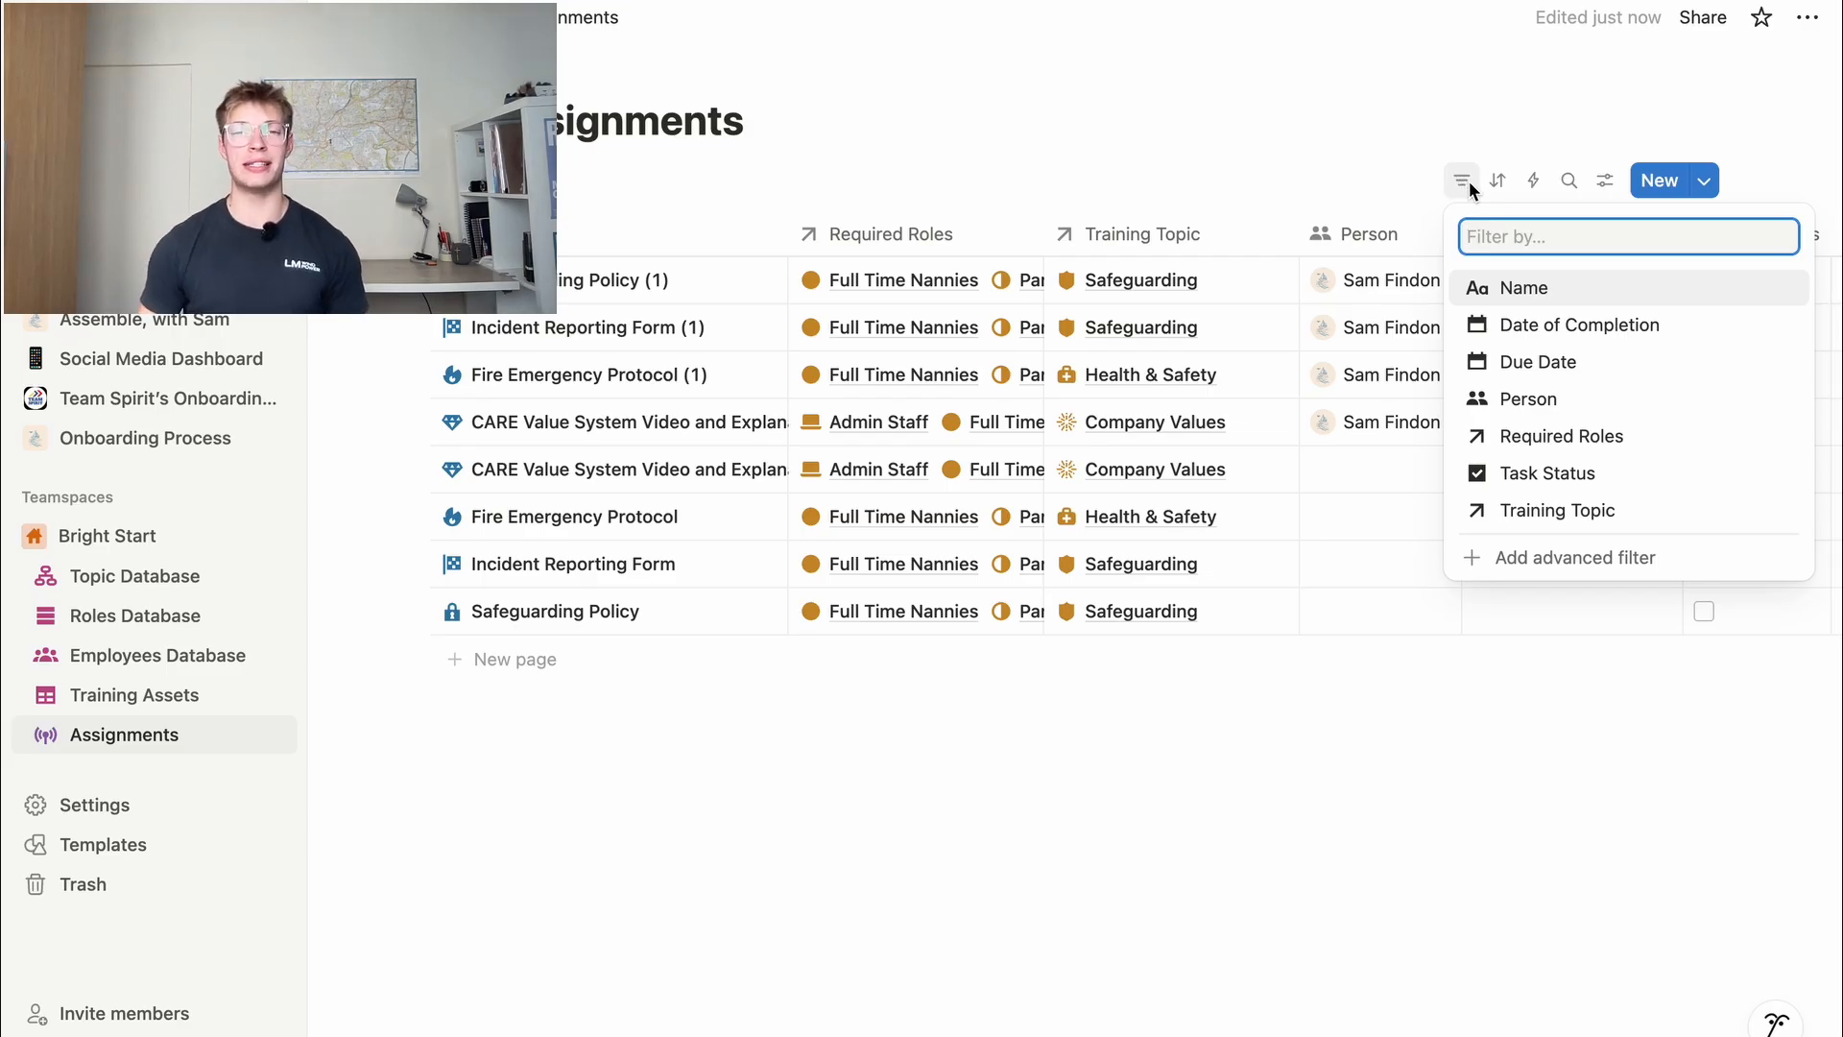
click(1546, 399)
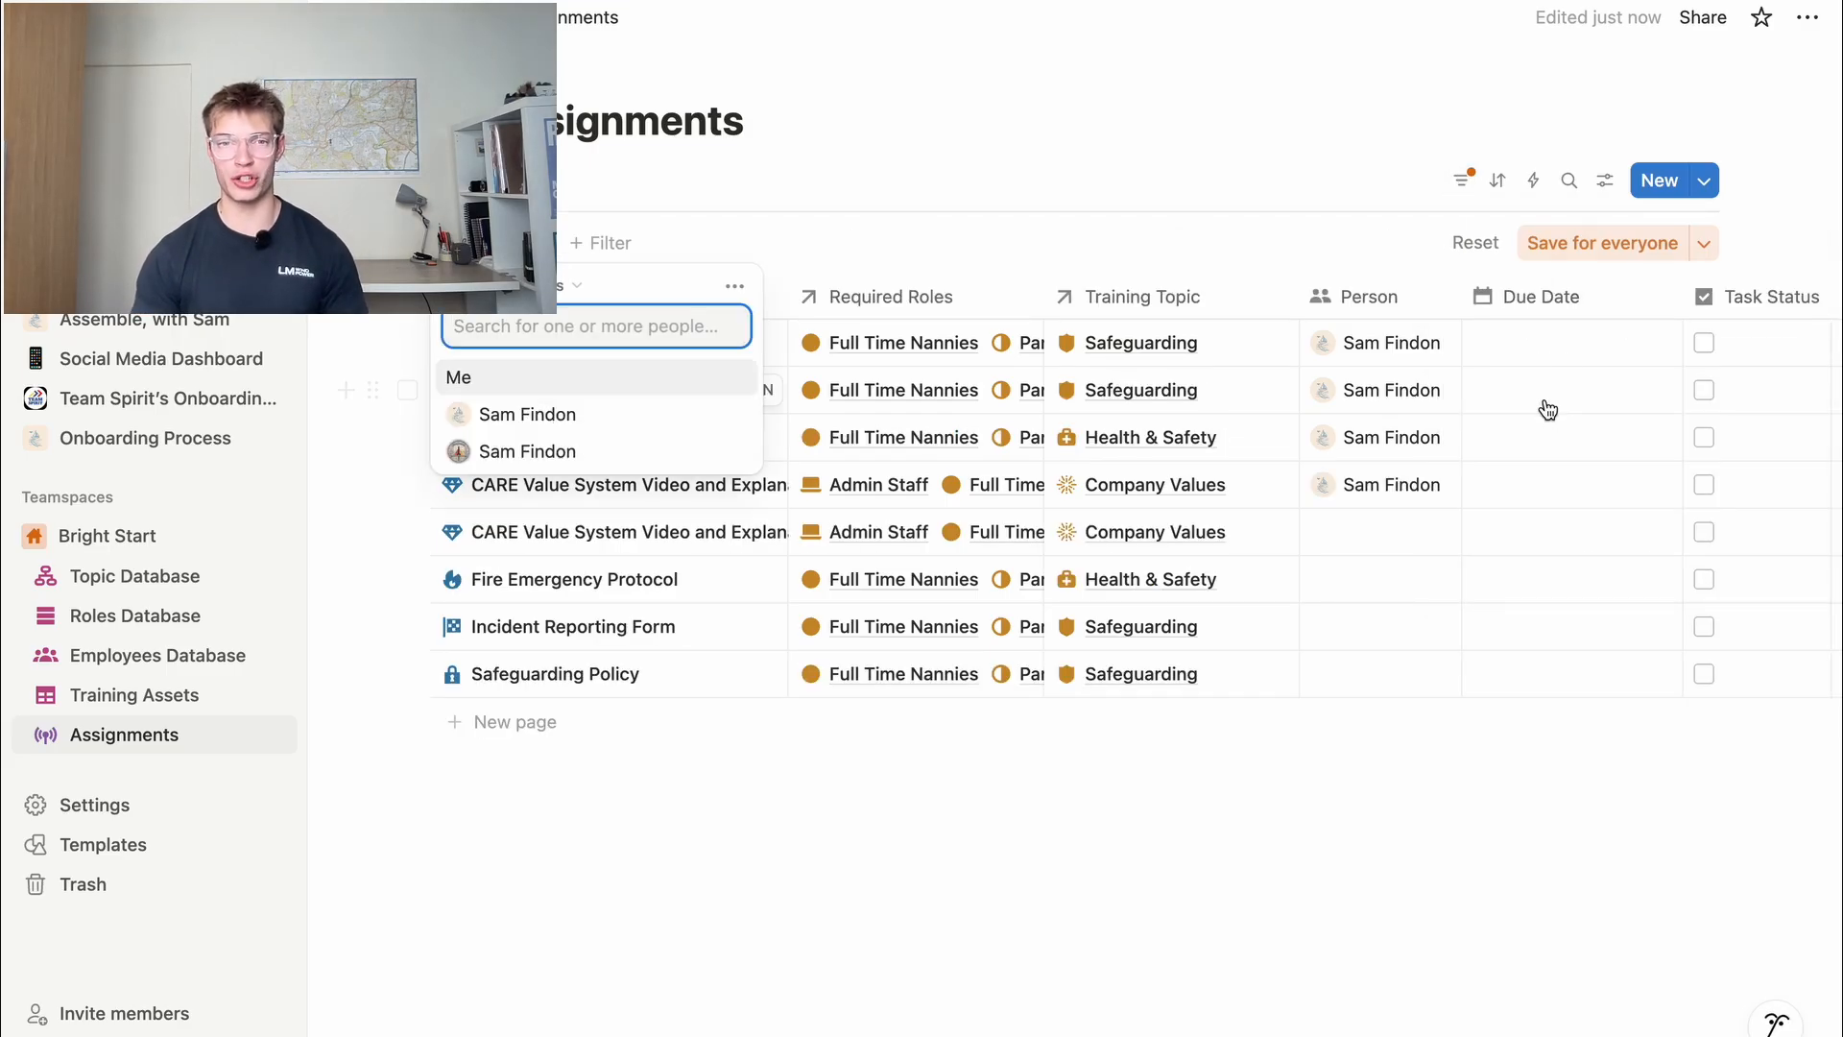
click(1602, 244)
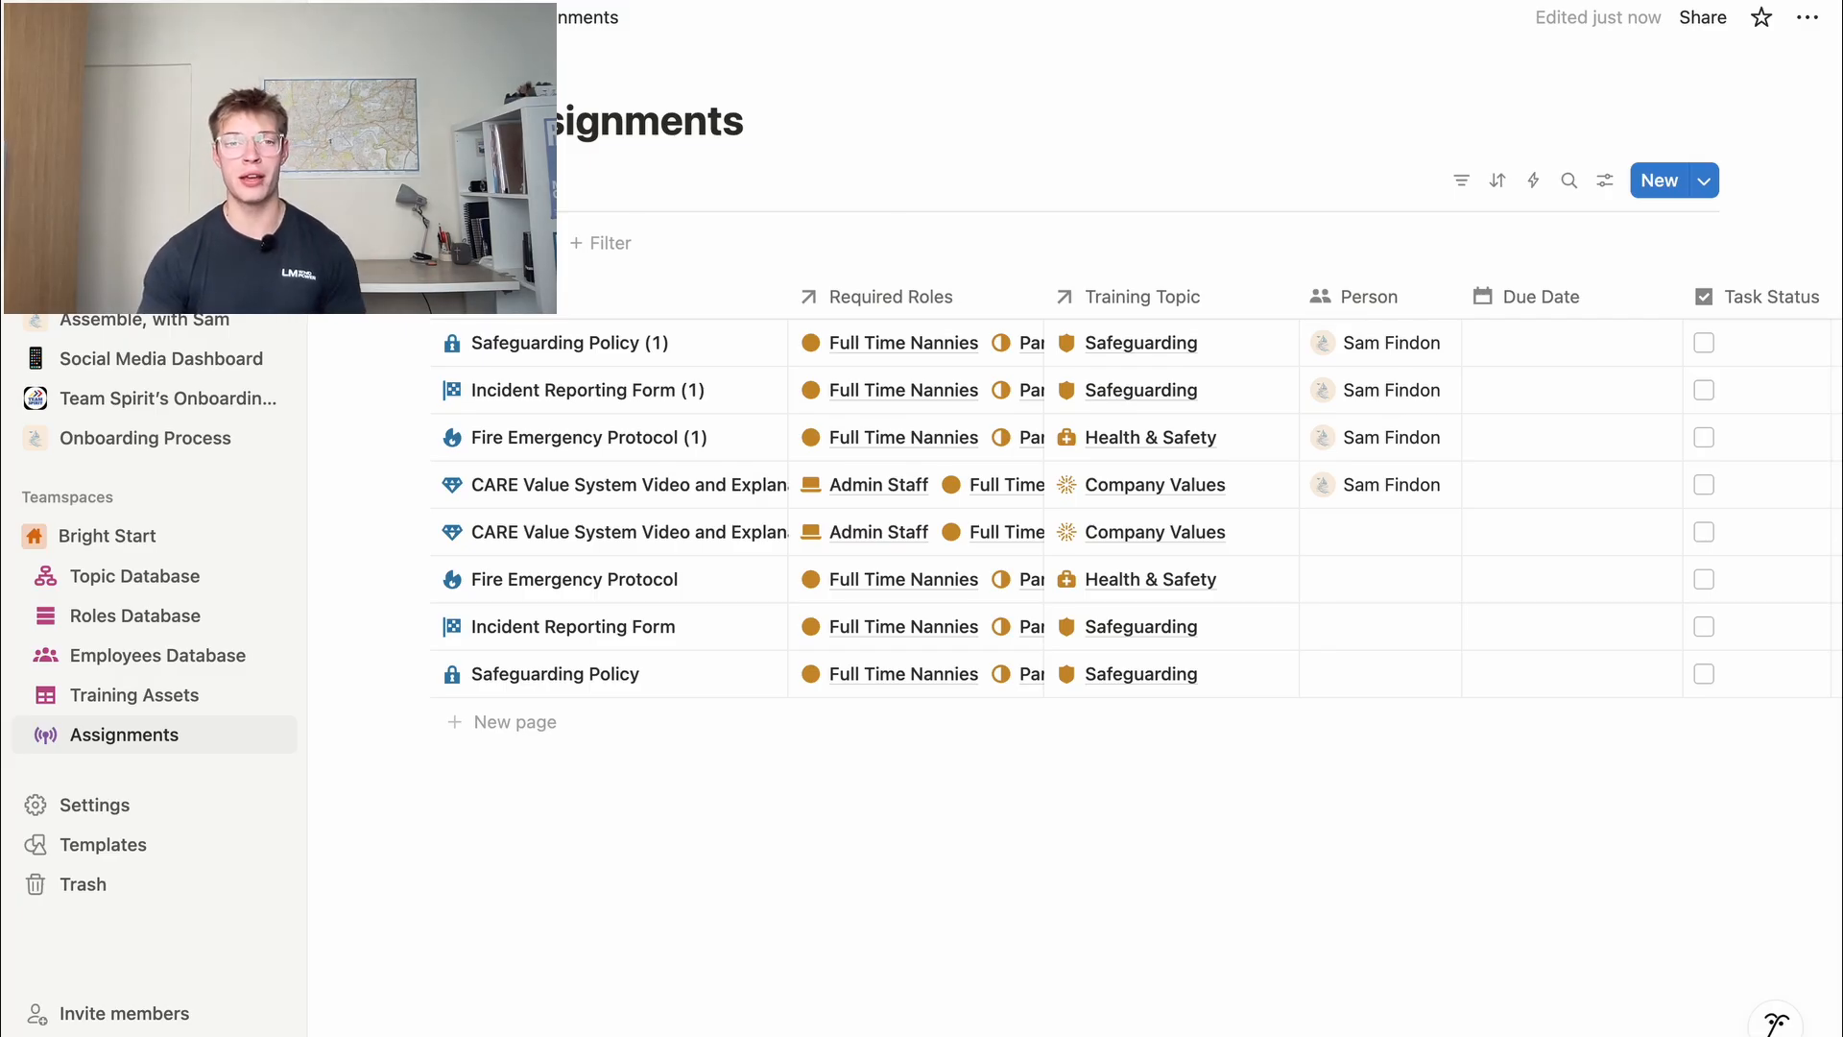
Filter the assignments by your own account in the Person filter, and clear that selection again
click(495, 244)
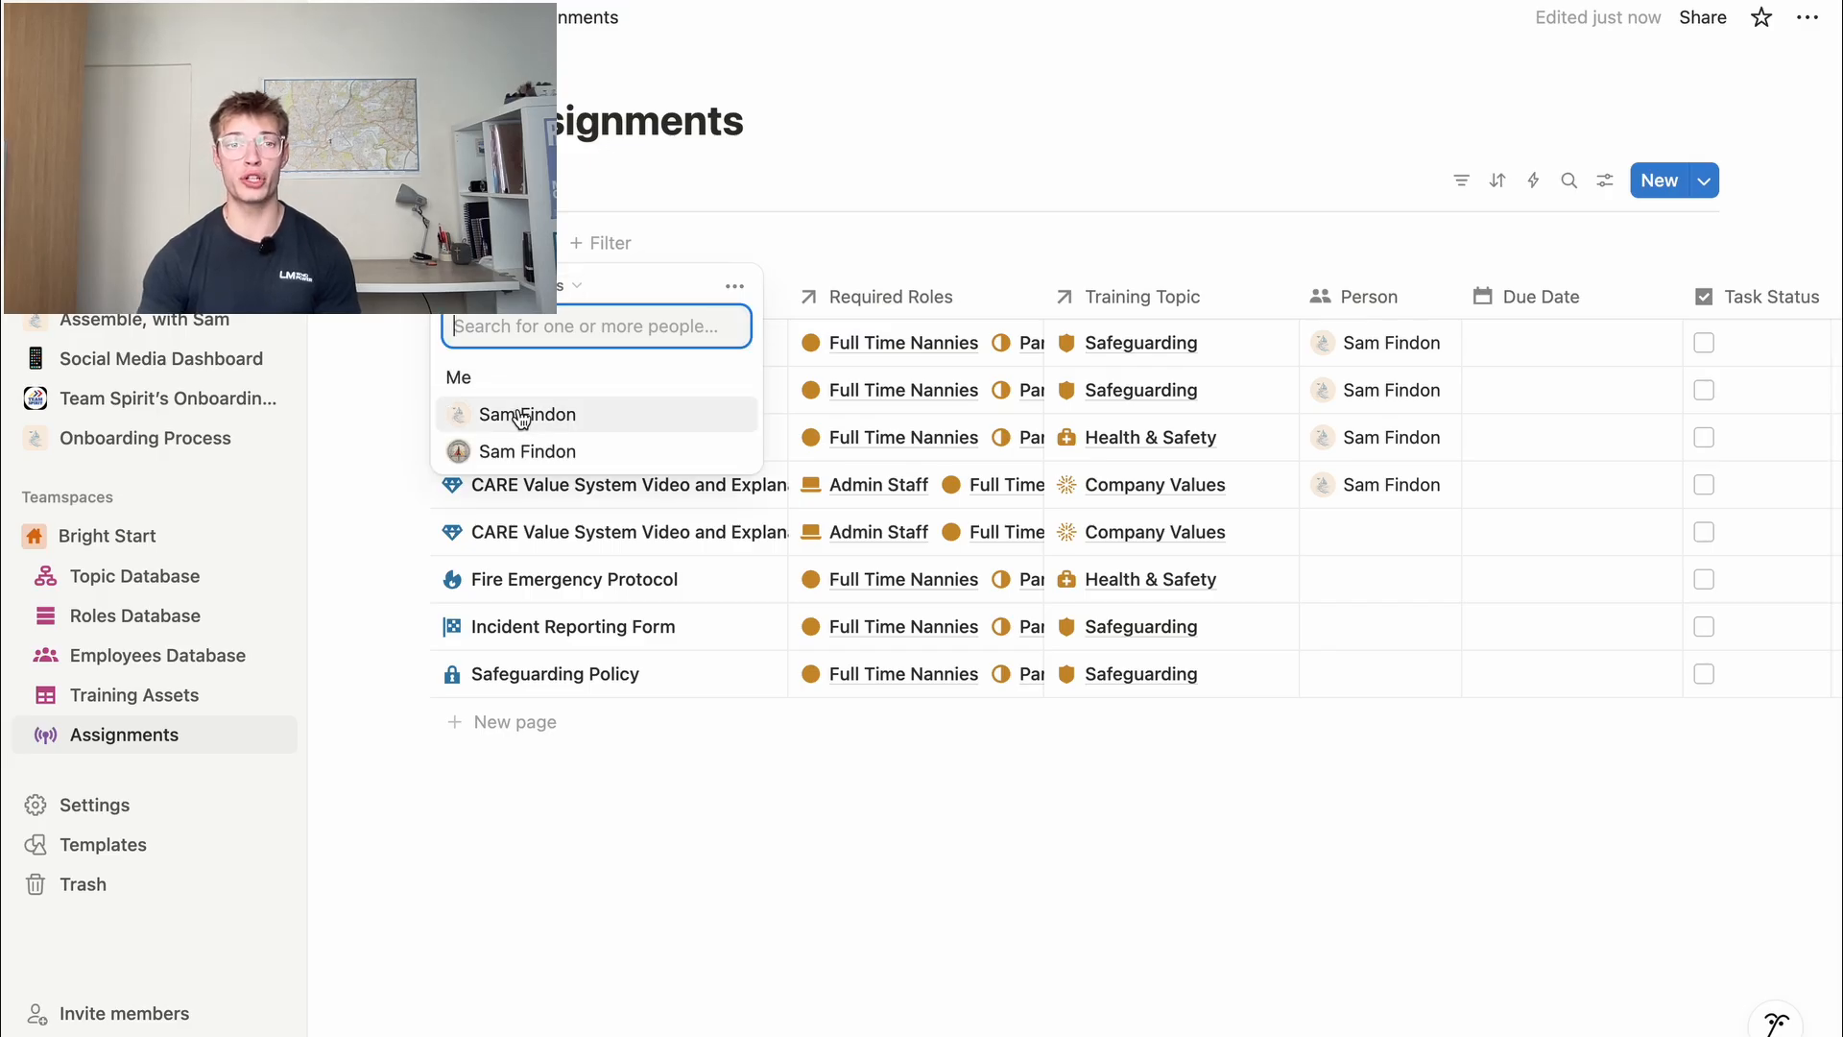
click(521, 414)
click(720, 643)
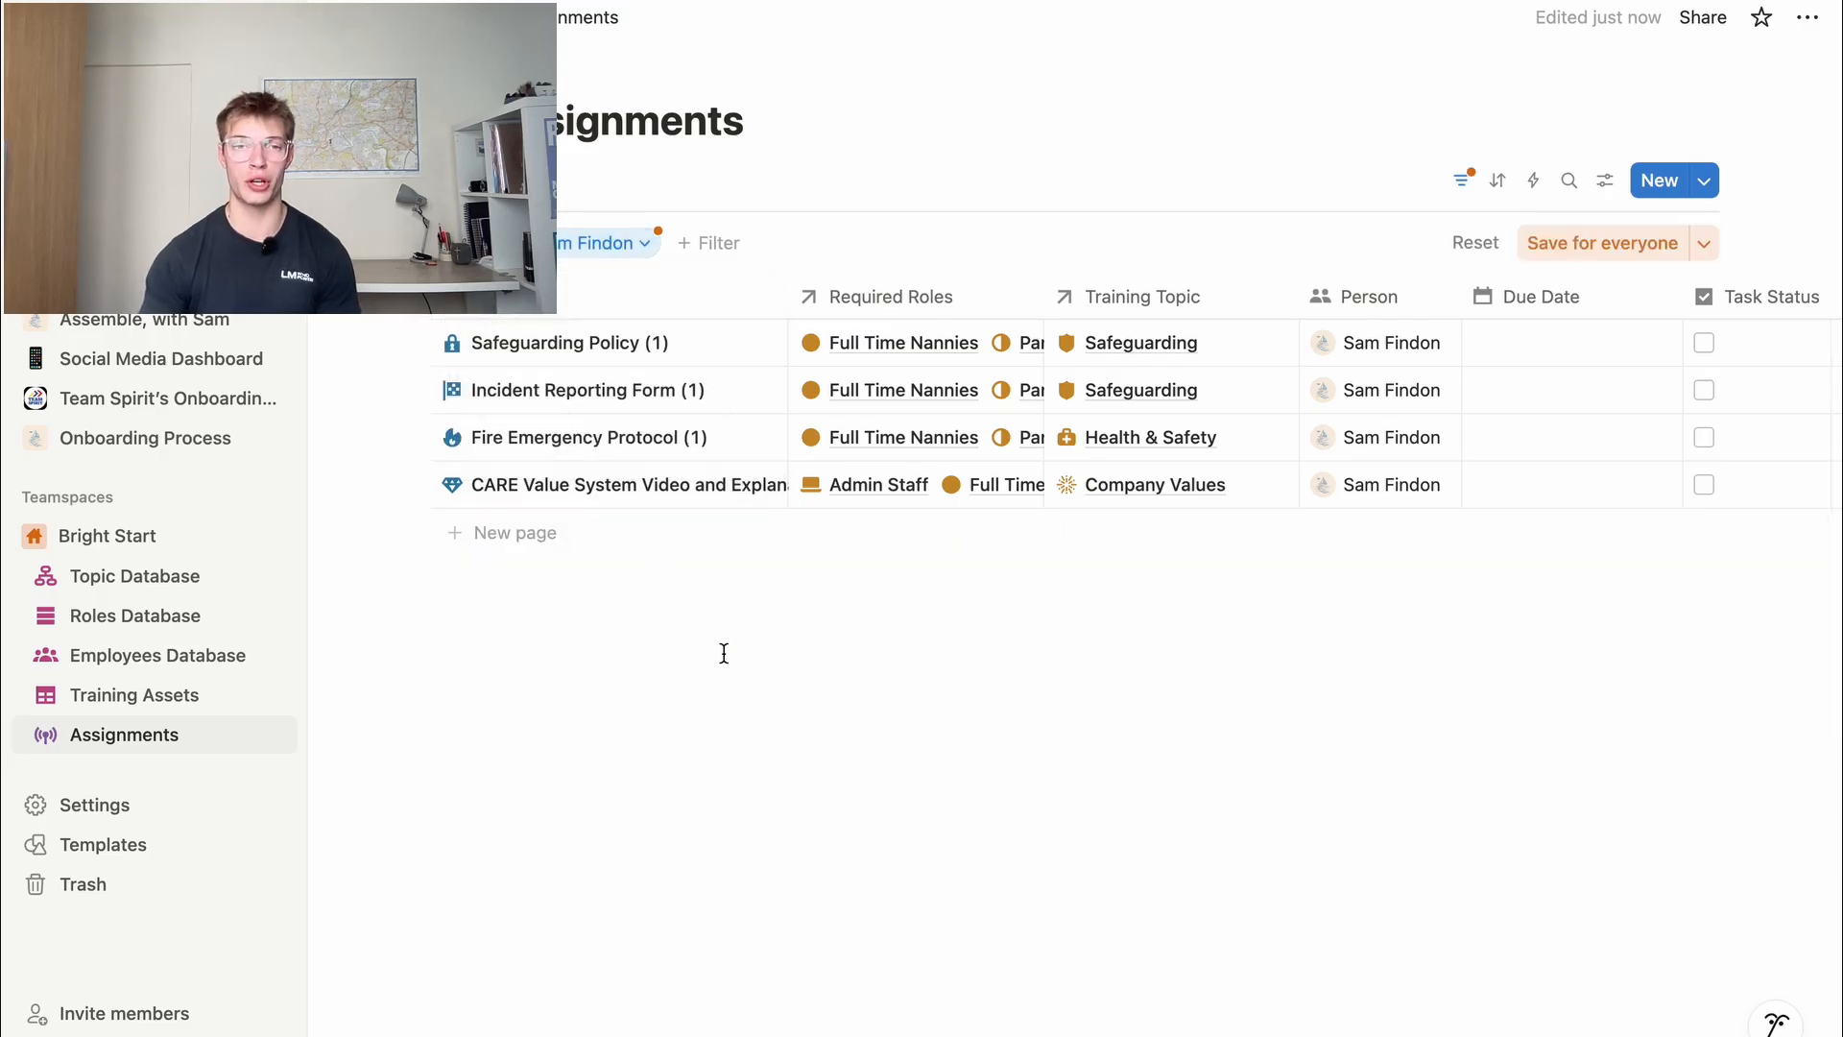
click(615, 247)
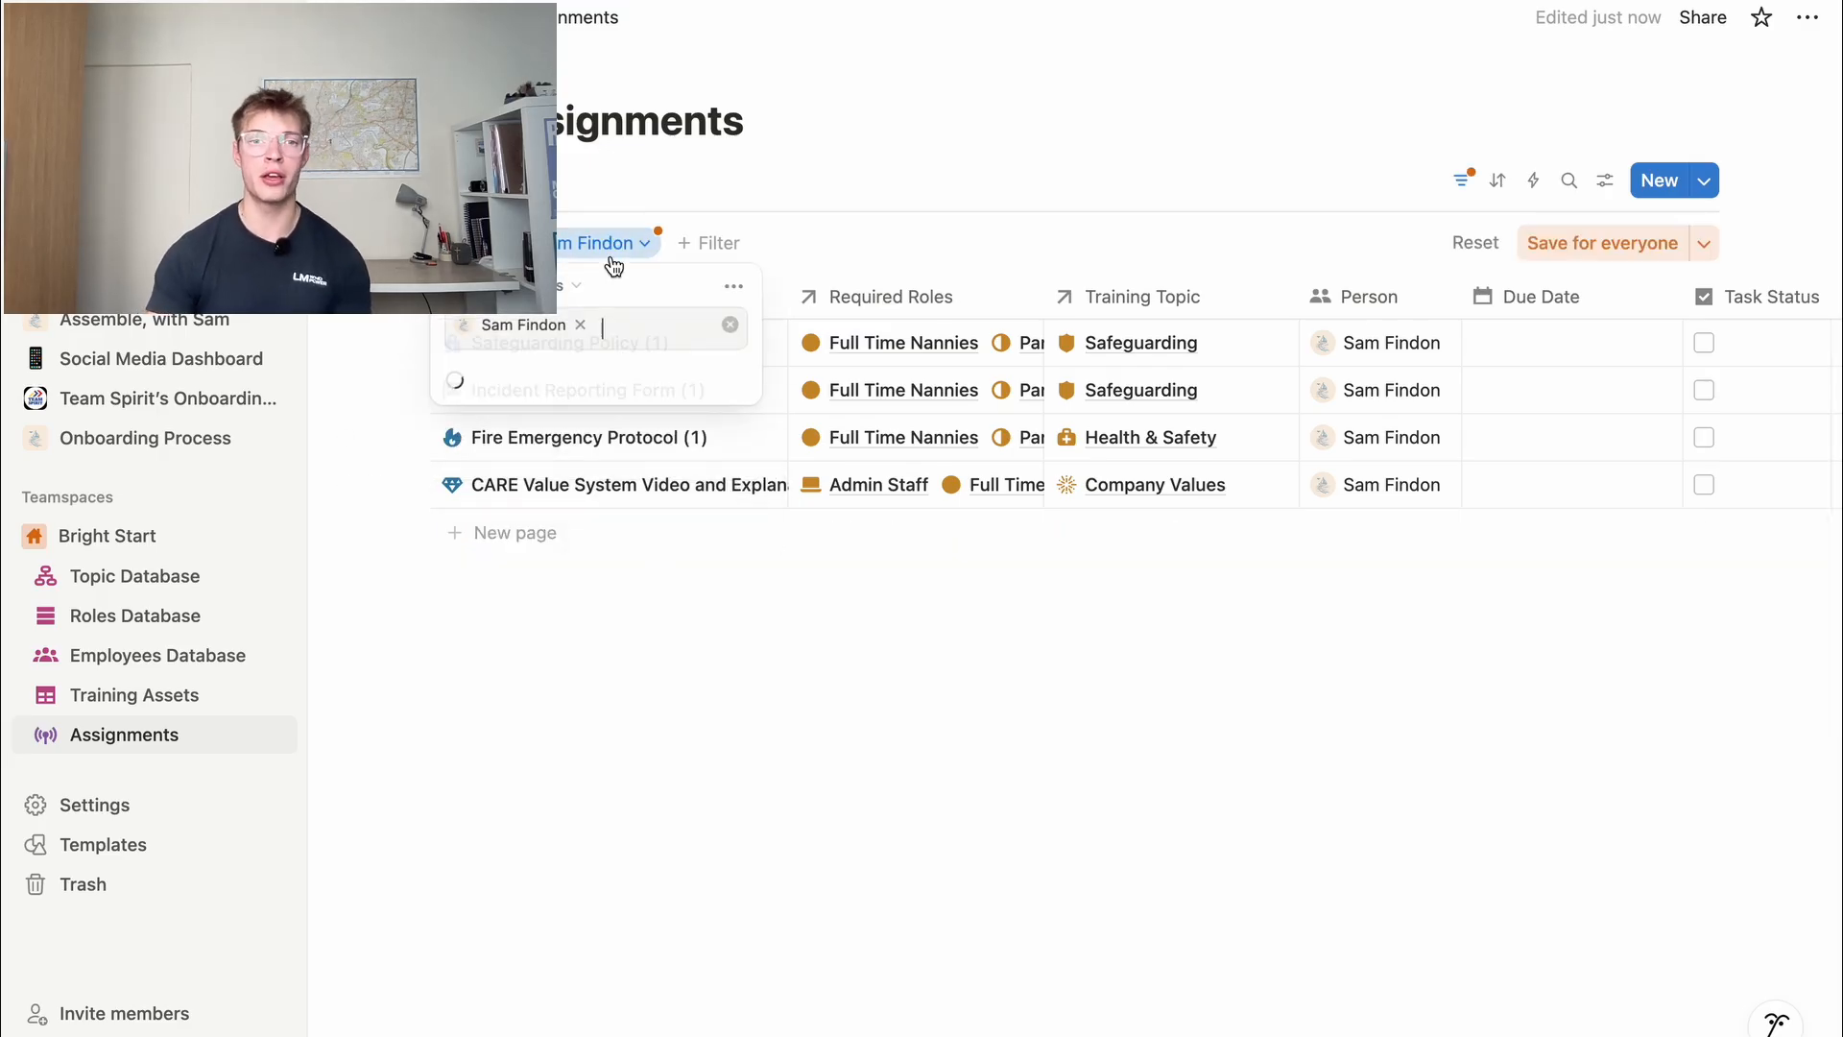
click(581, 325)
click(691, 806)
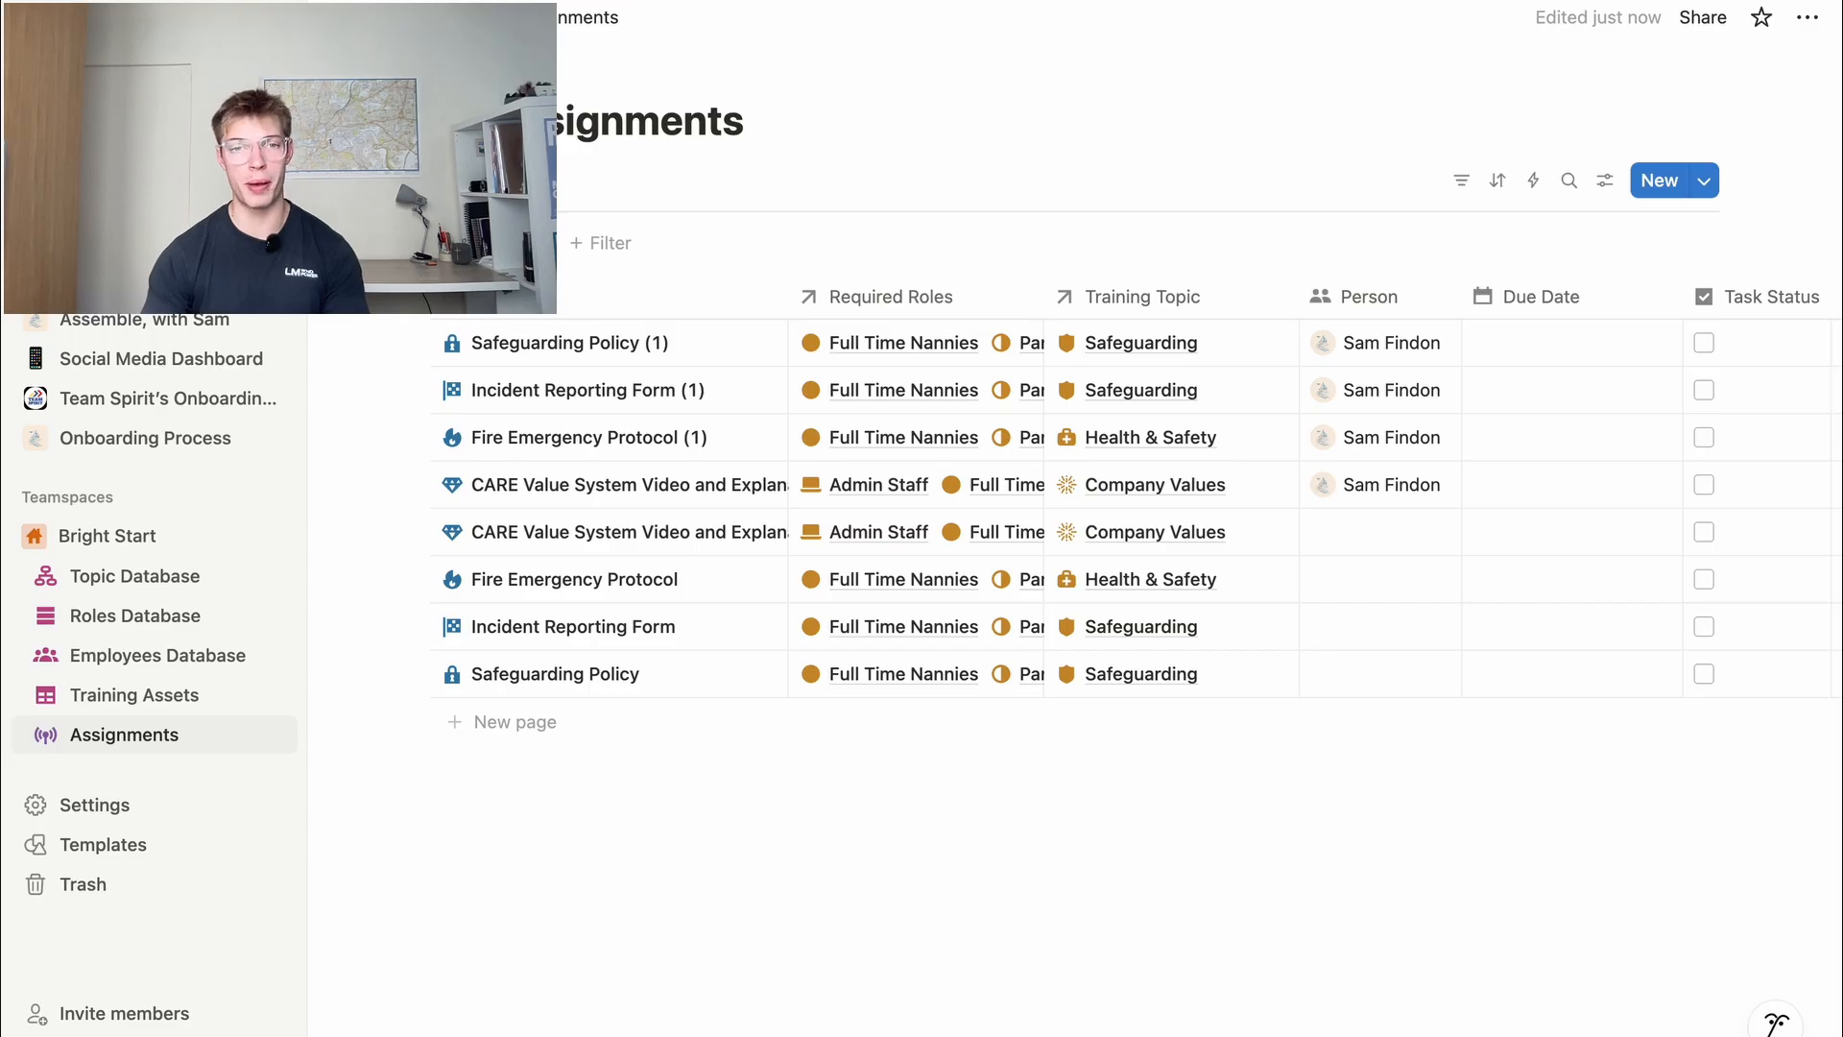
Add an empty Training Topic filter to the Assignments table and save it for everyone
click(591, 248)
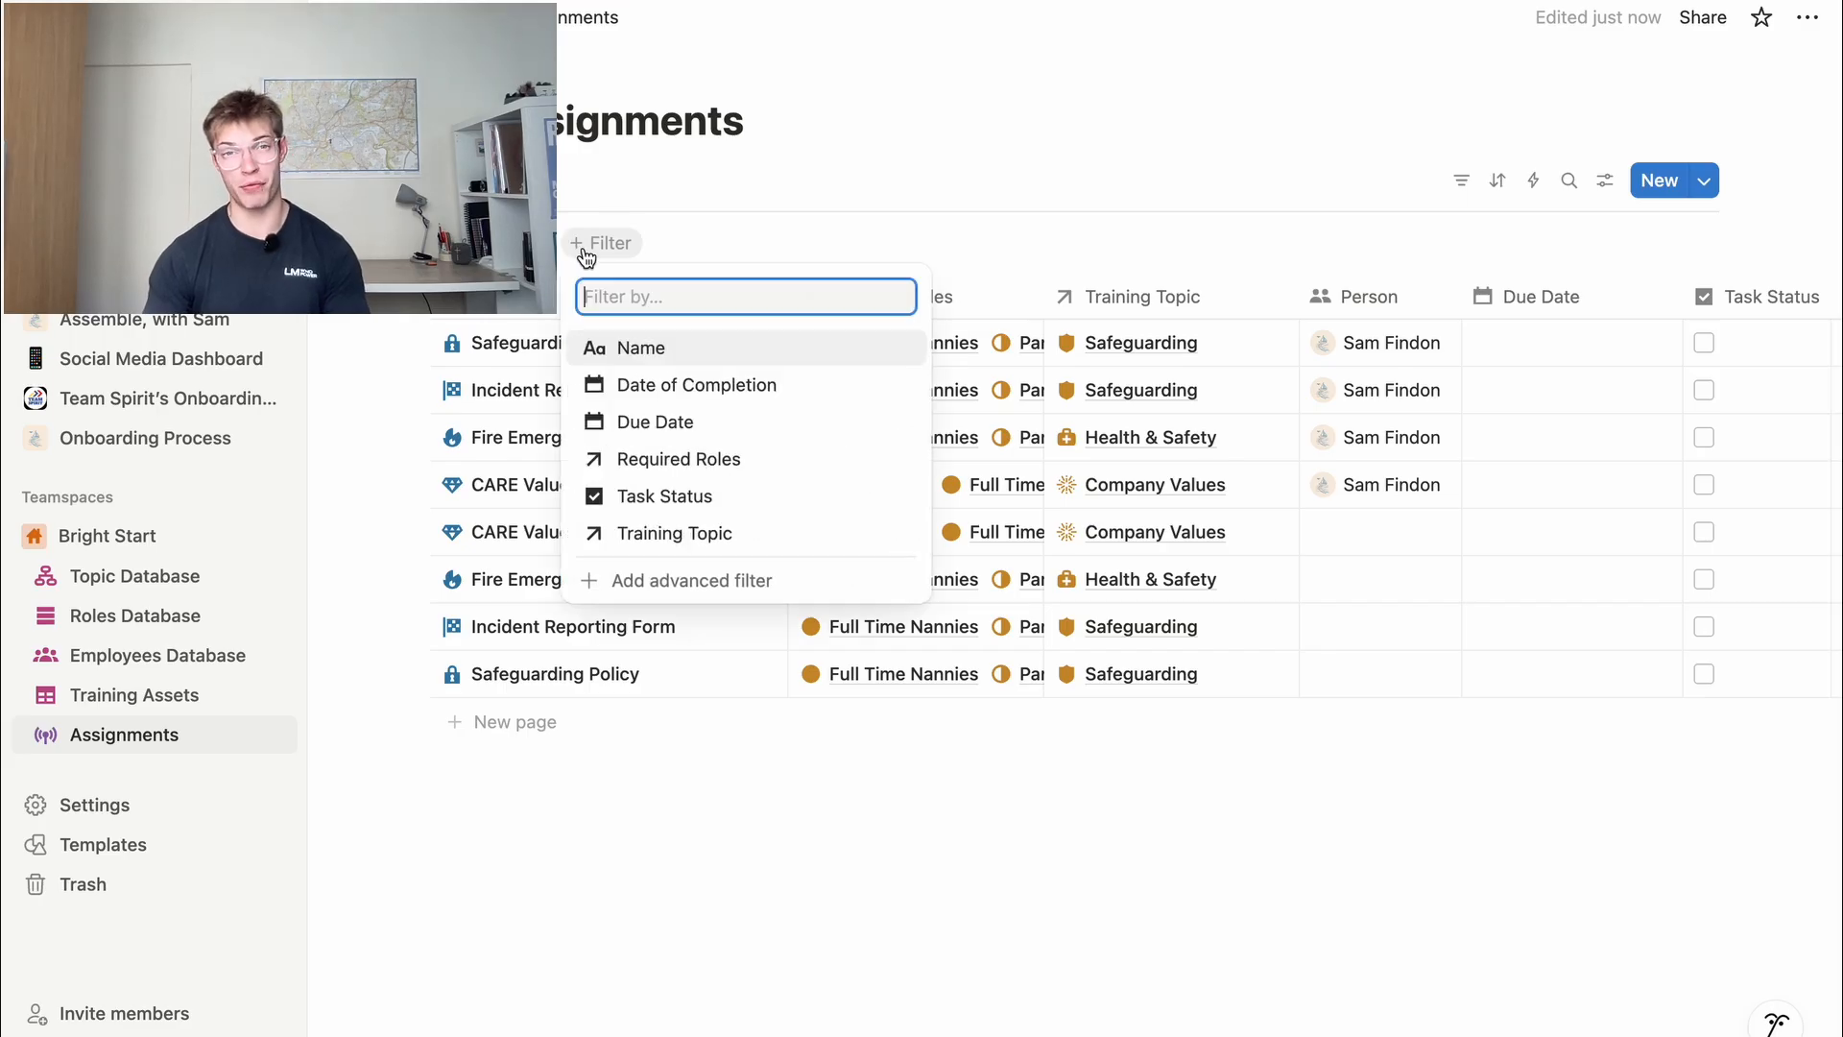
click(718, 534)
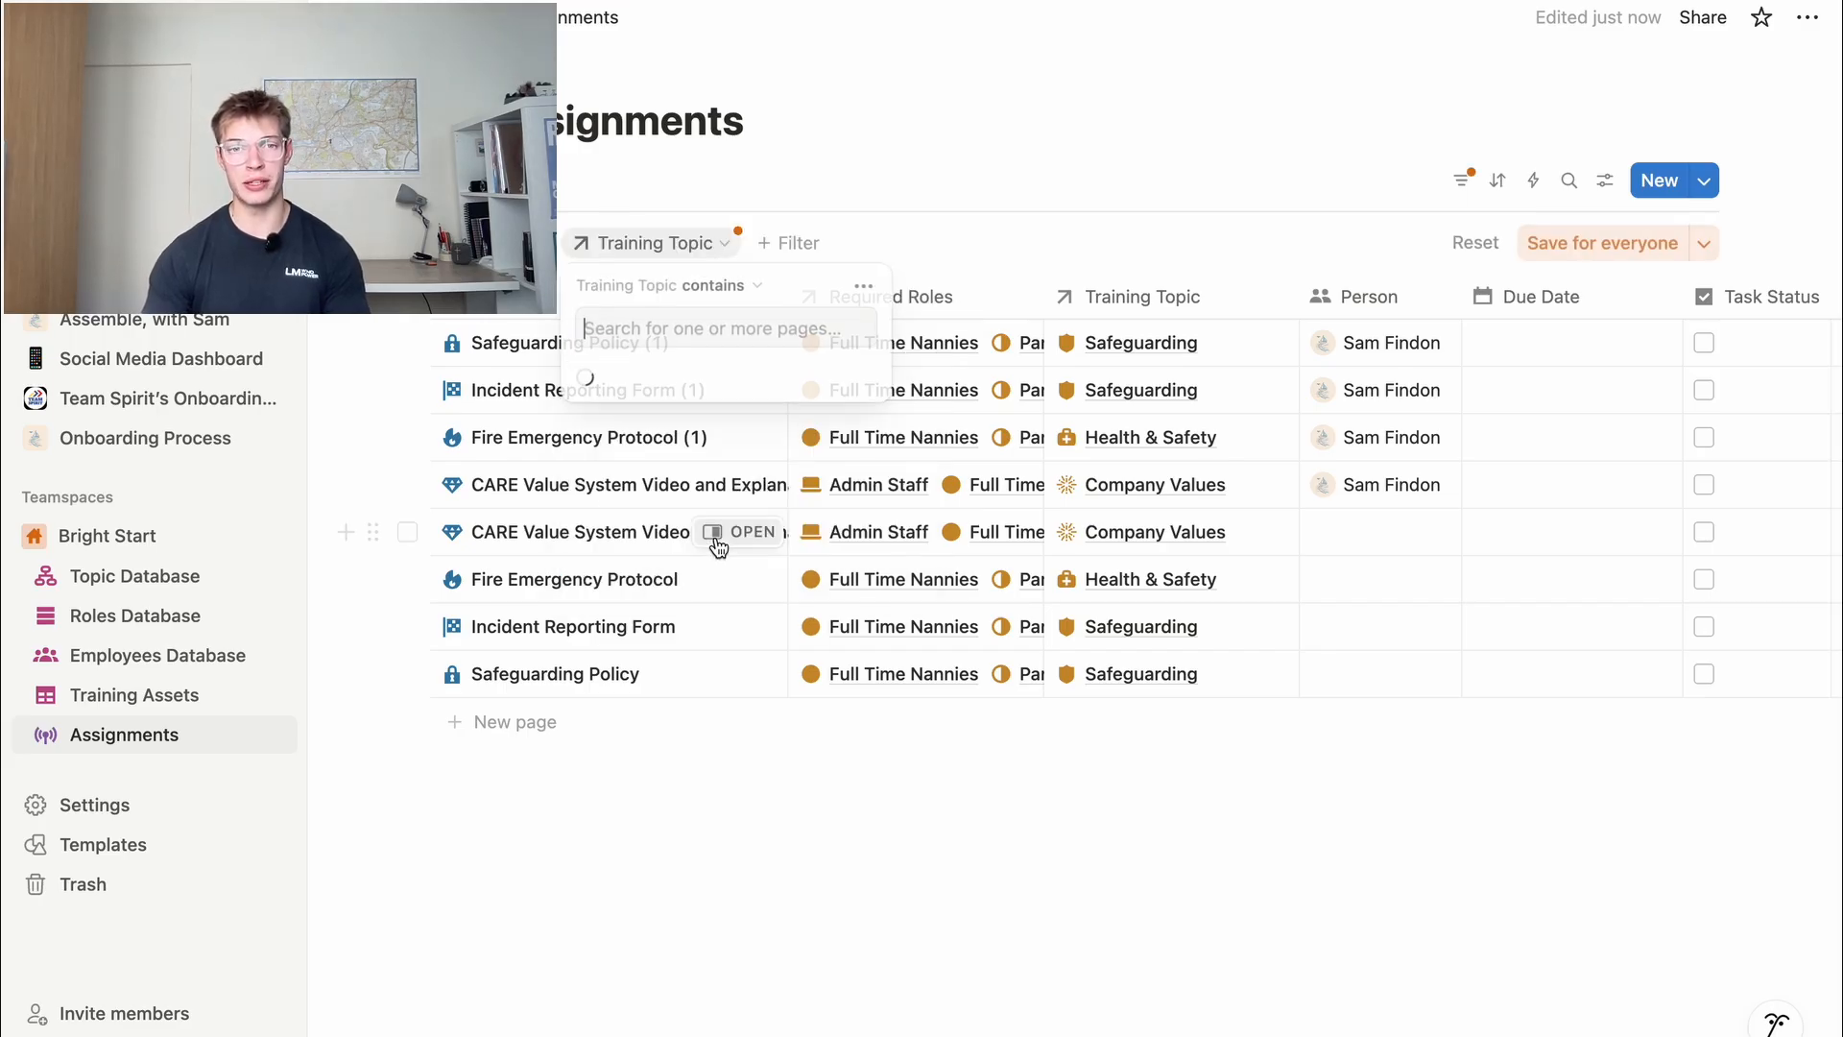
click(1574, 245)
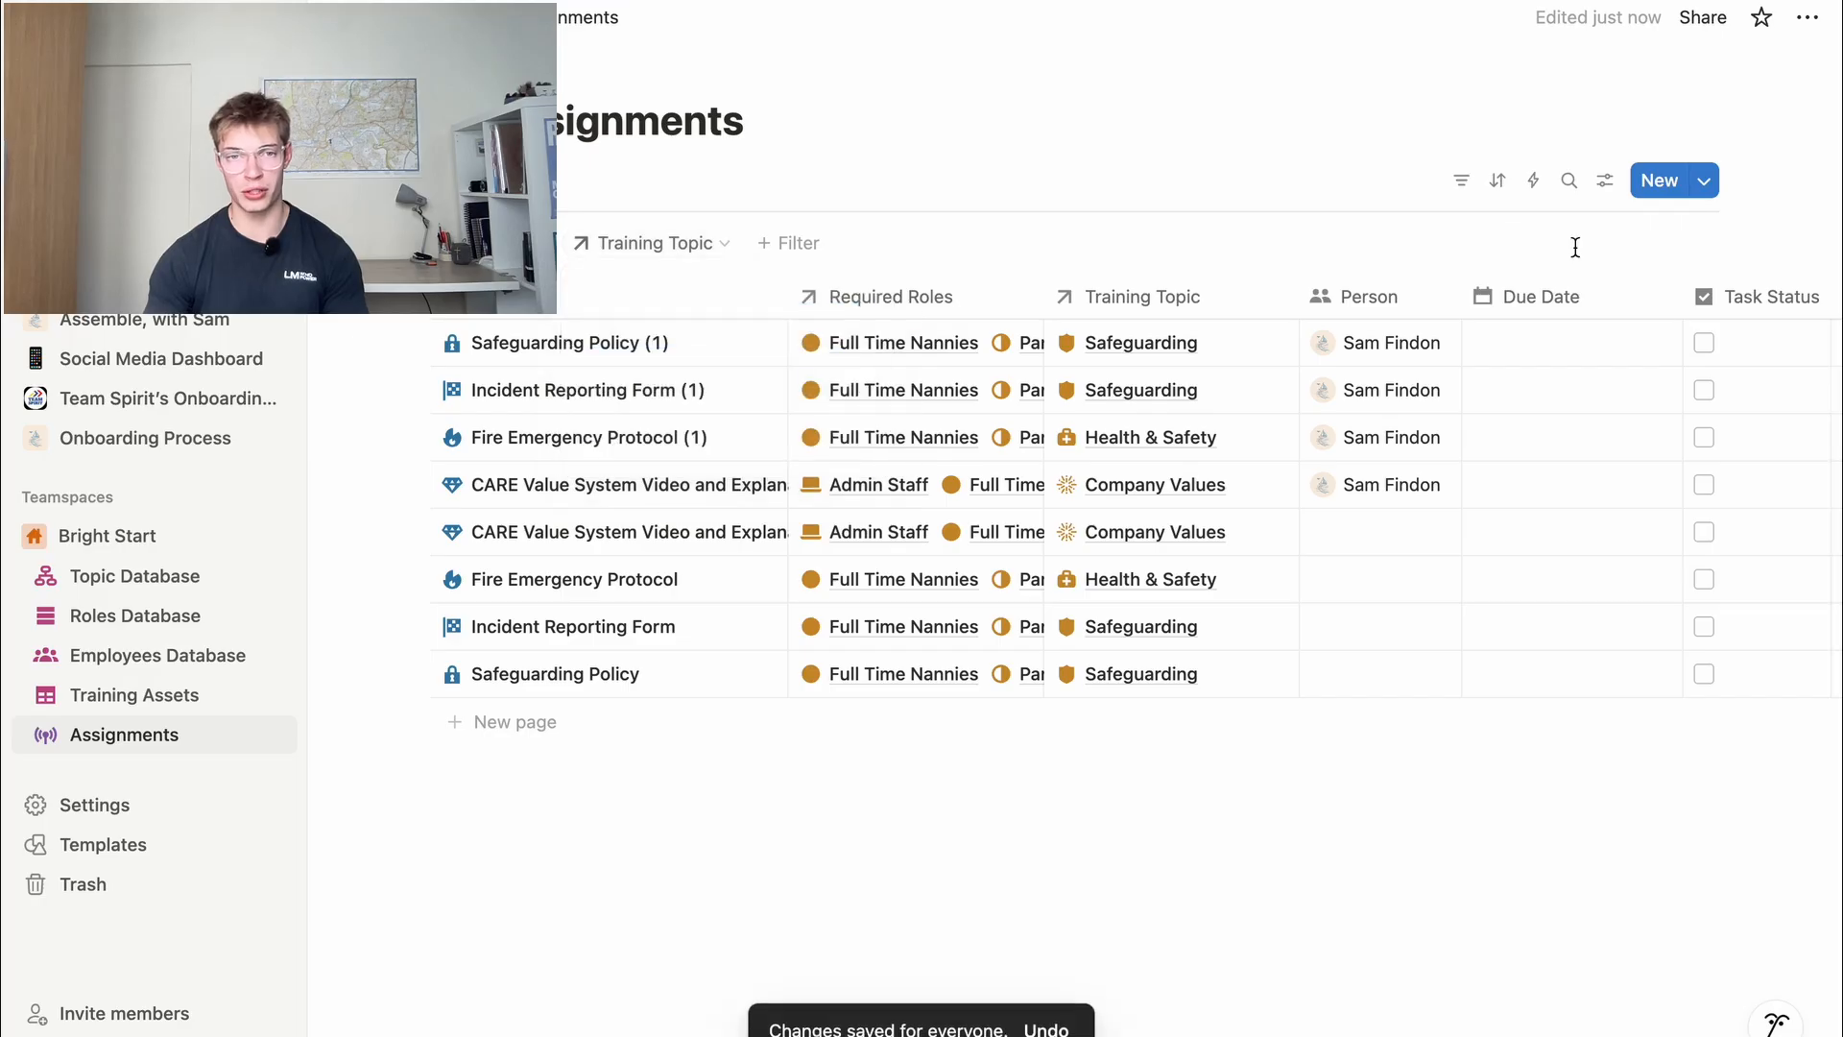
Filter the assignments by the Safeguarding training topic, and clear that selection again
click(672, 243)
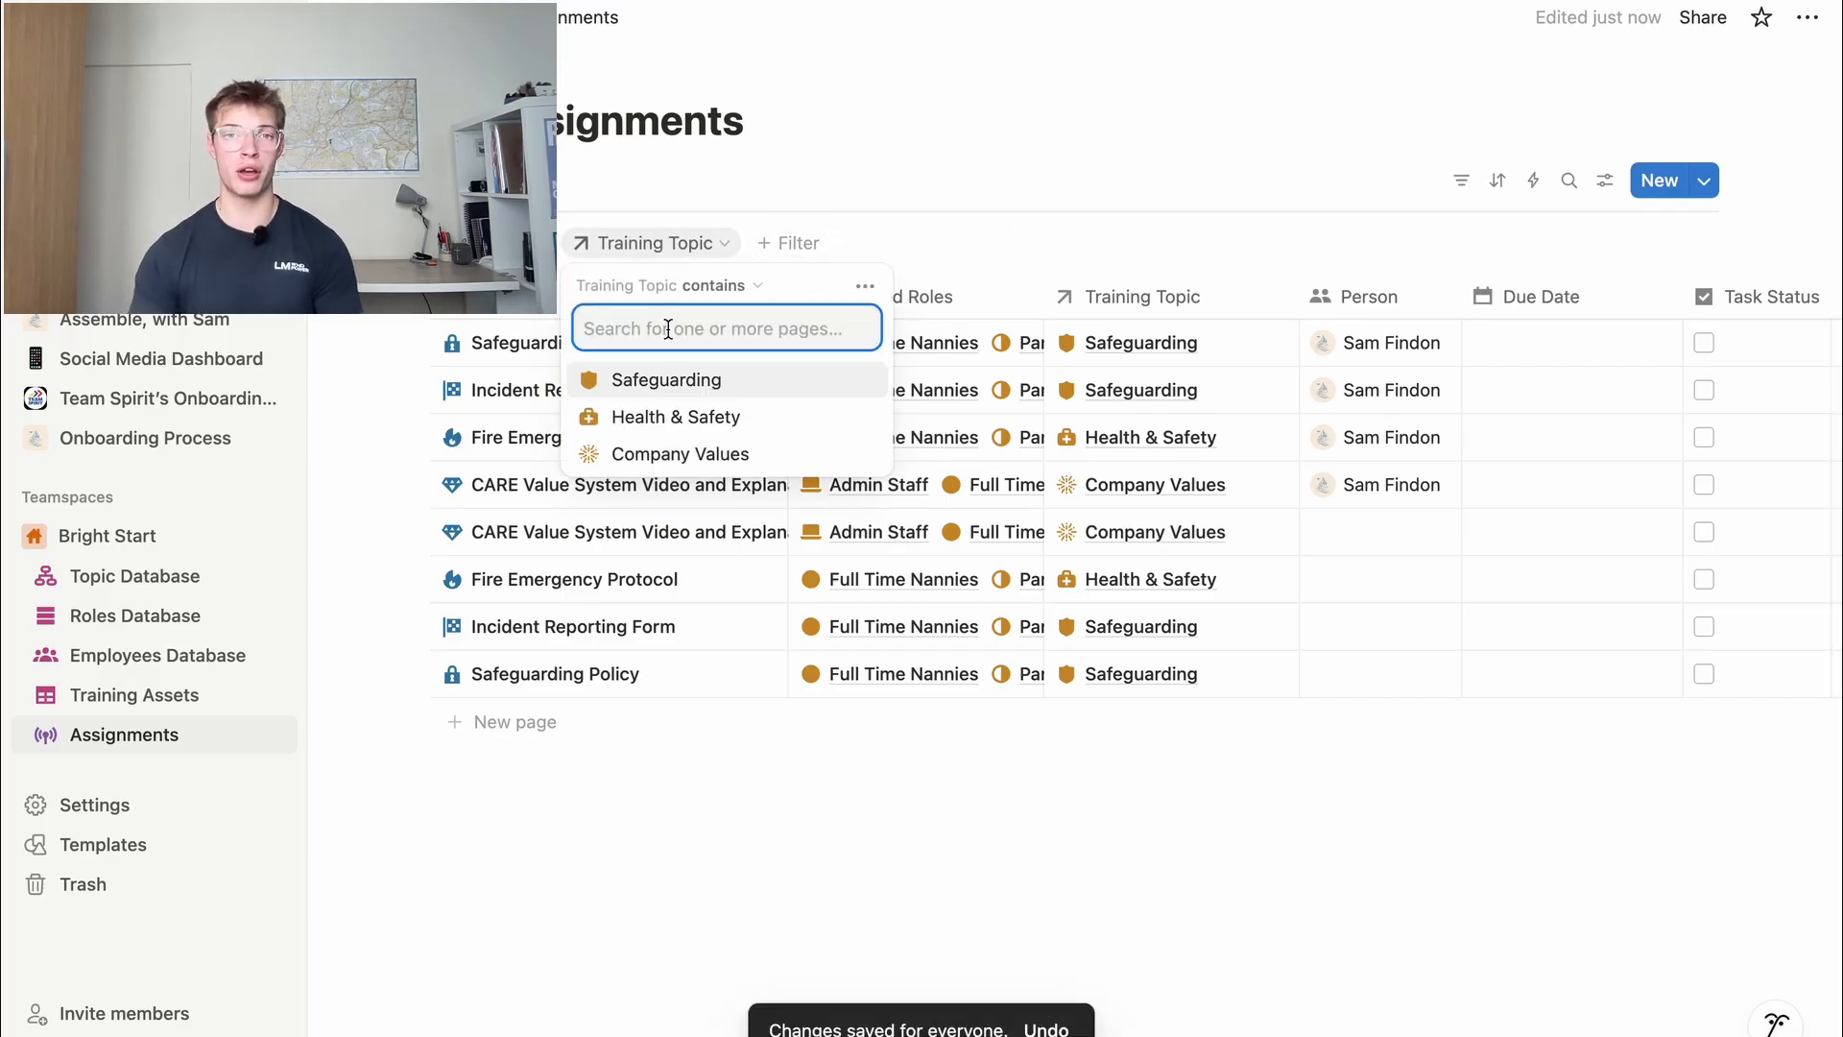
click(666, 380)
click(711, 659)
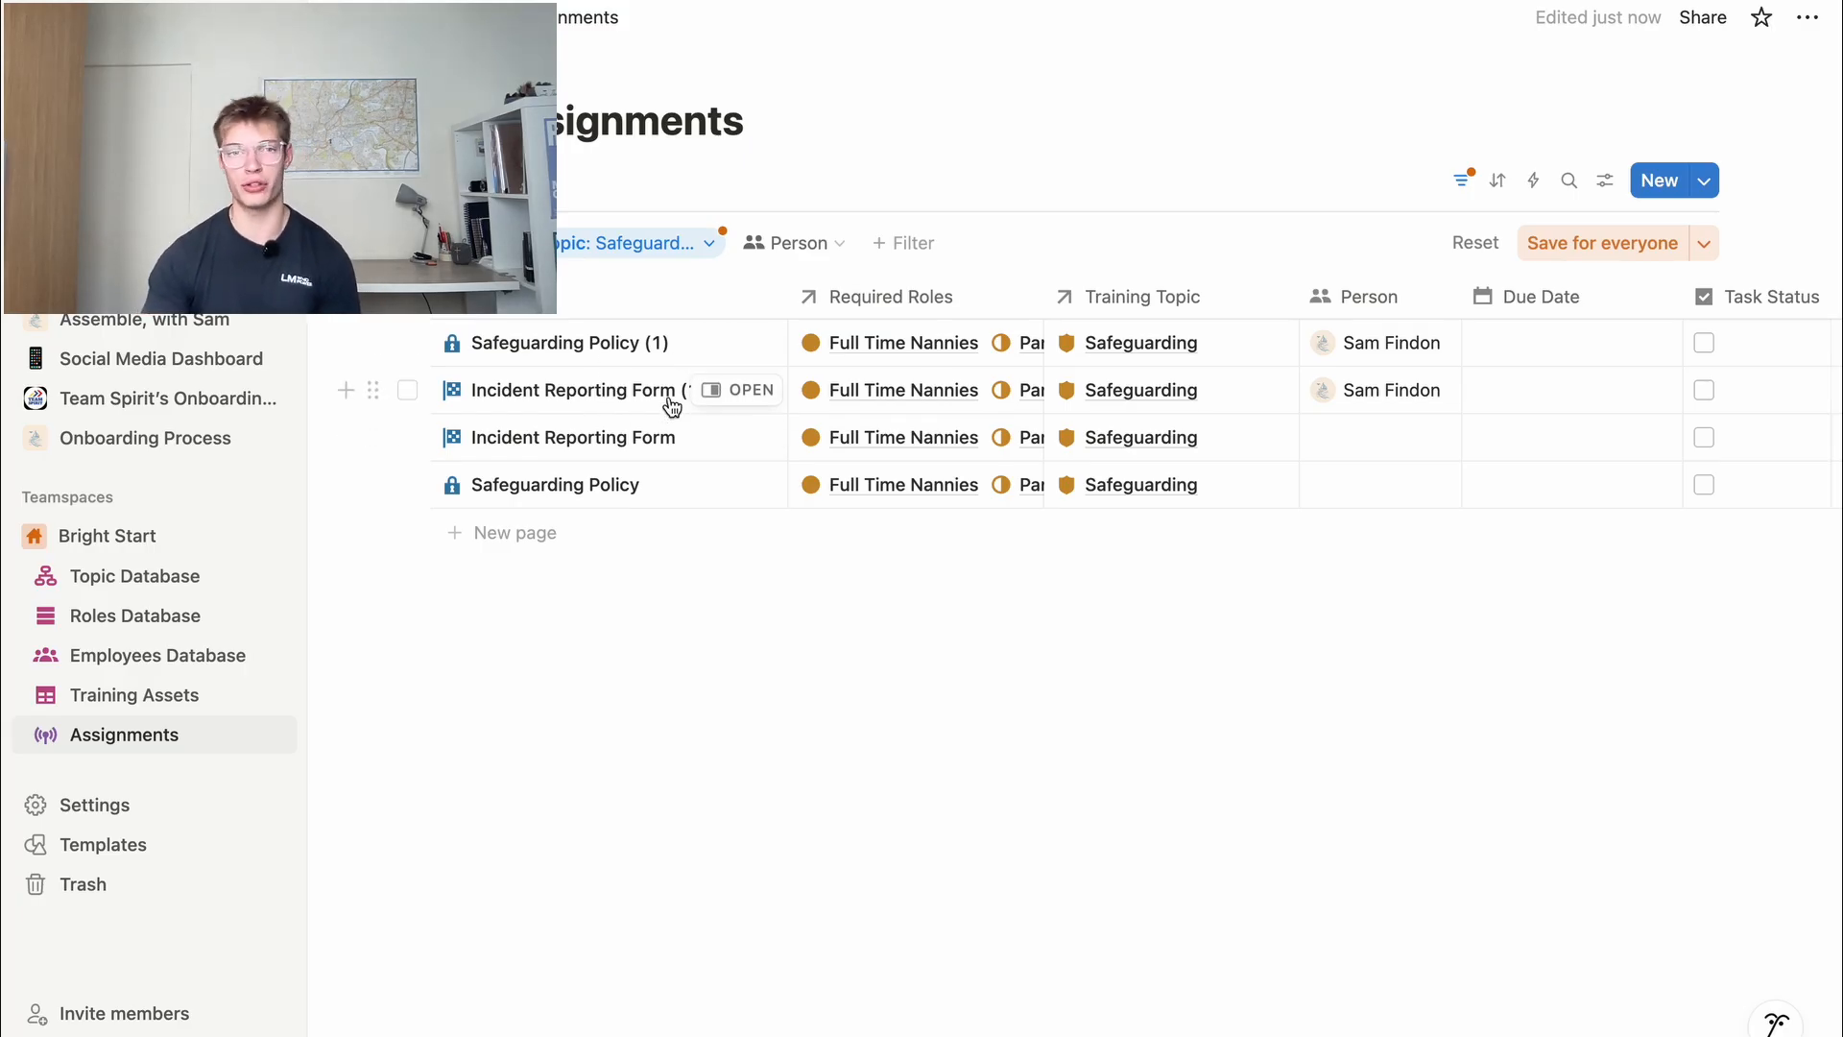
click(659, 246)
click(588, 329)
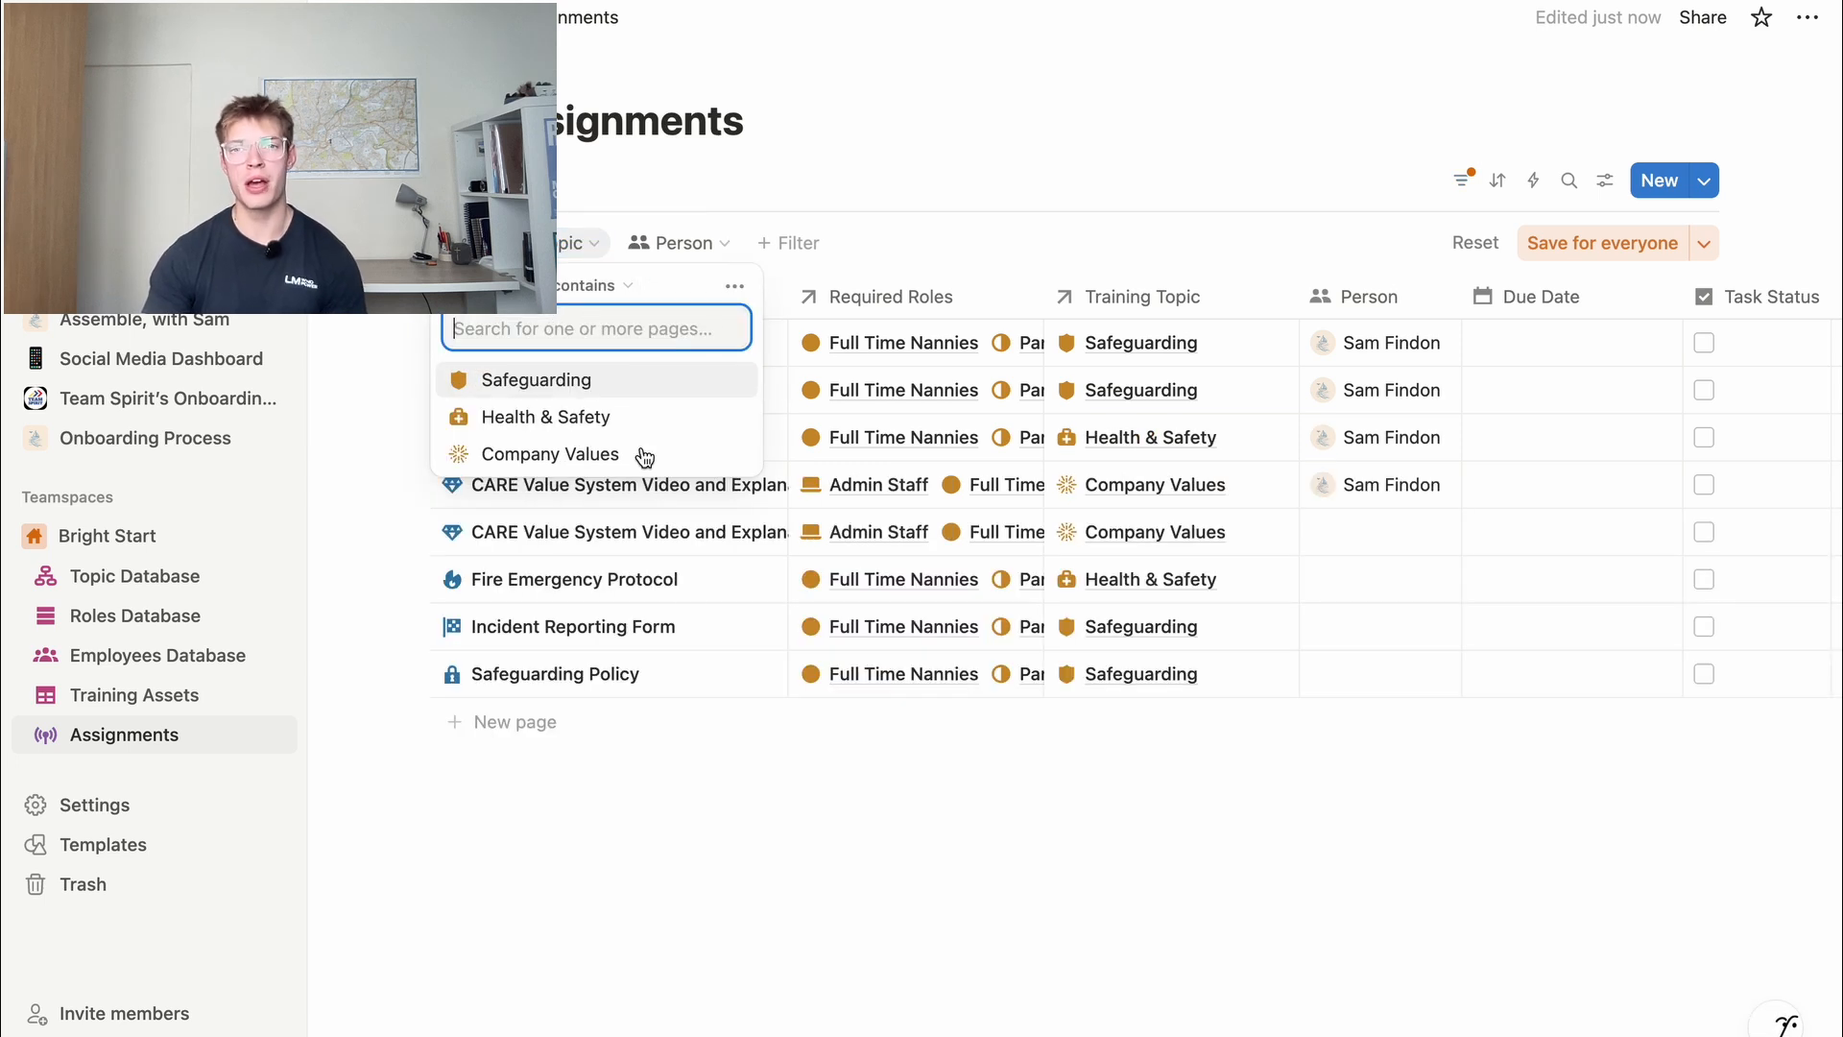
click(719, 721)
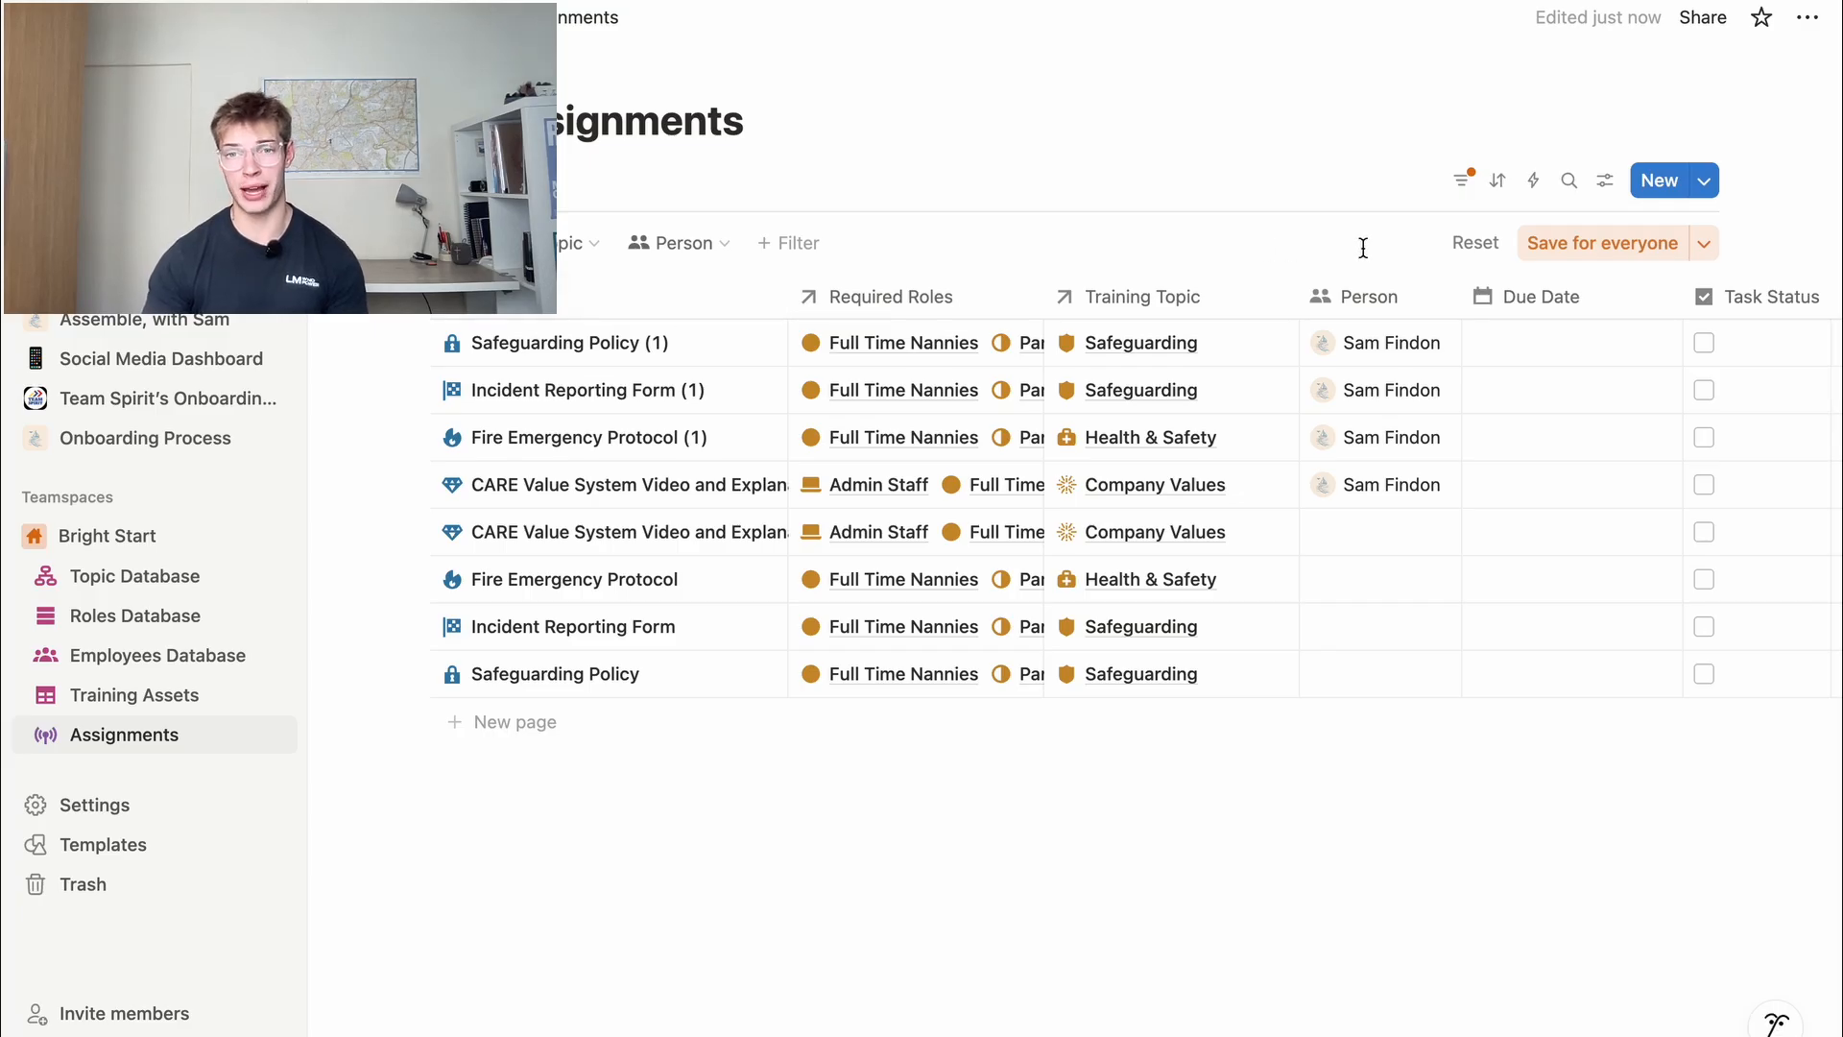
Sort the Assignments table by Due Date in ascending order and save the view for everyone
click(1499, 187)
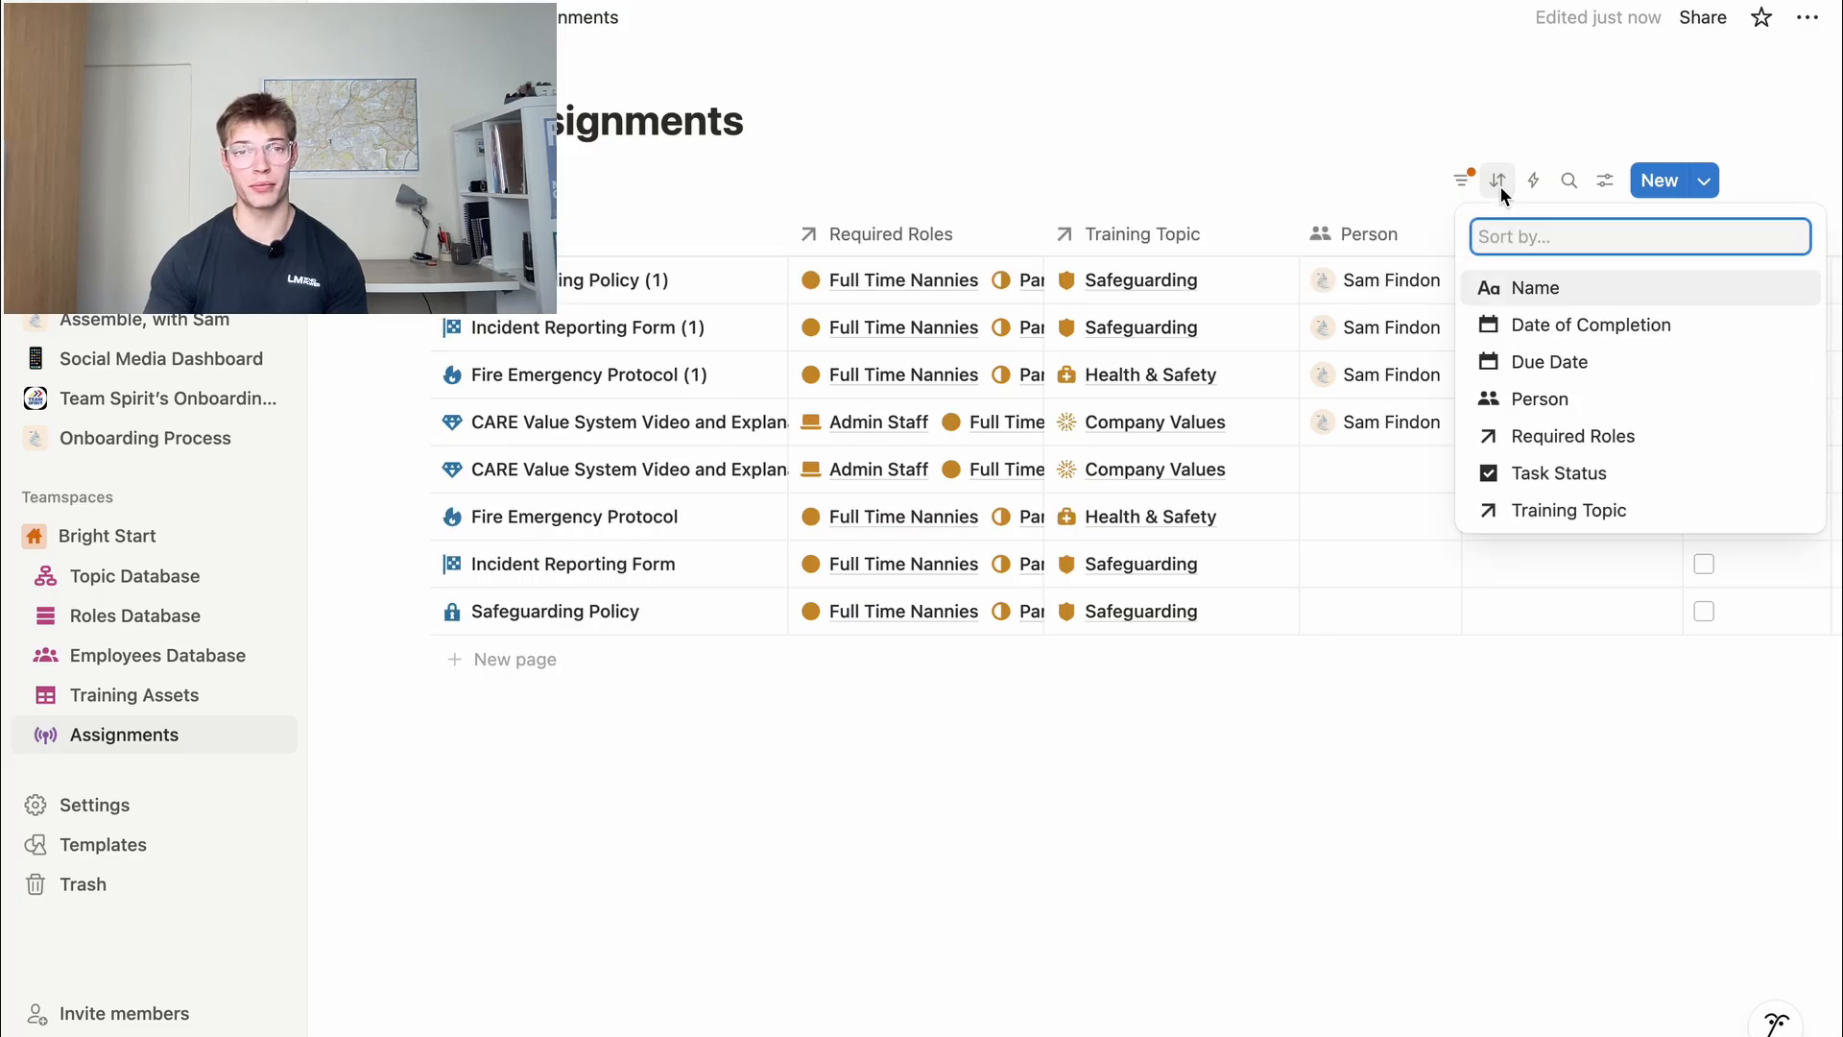
click(1574, 365)
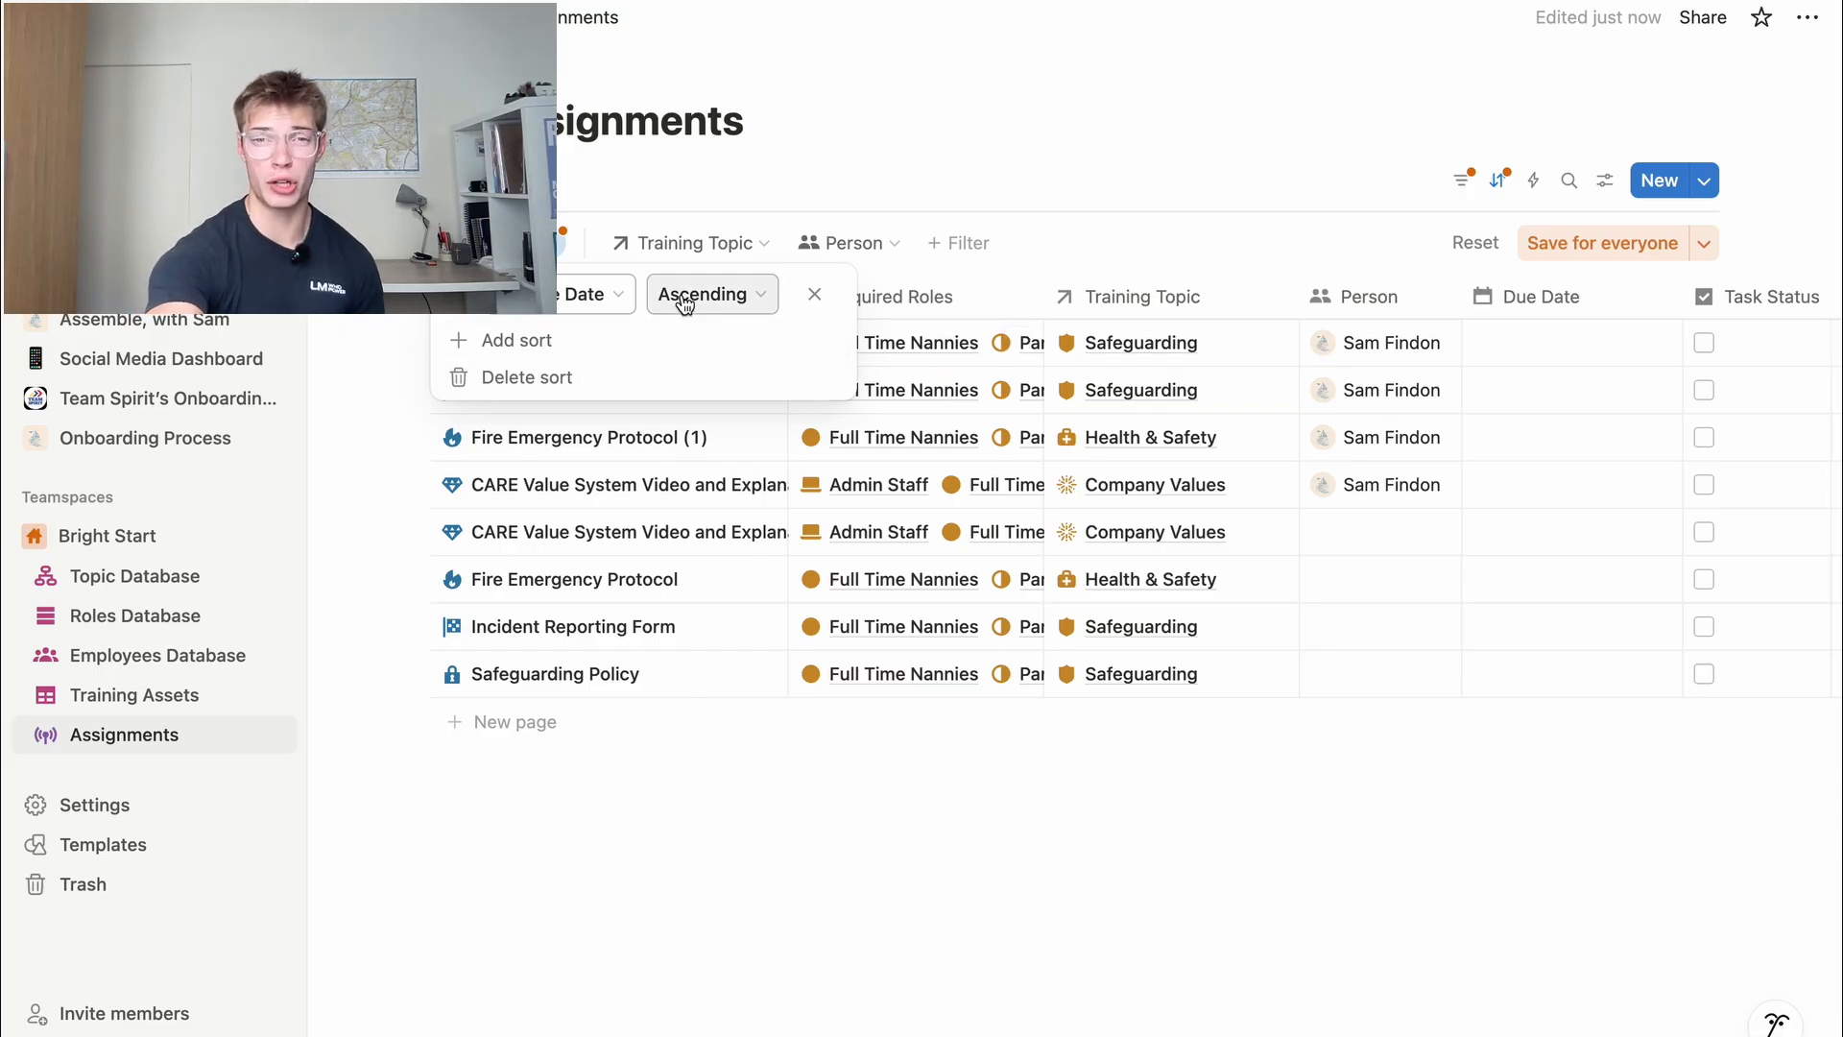
click(686, 889)
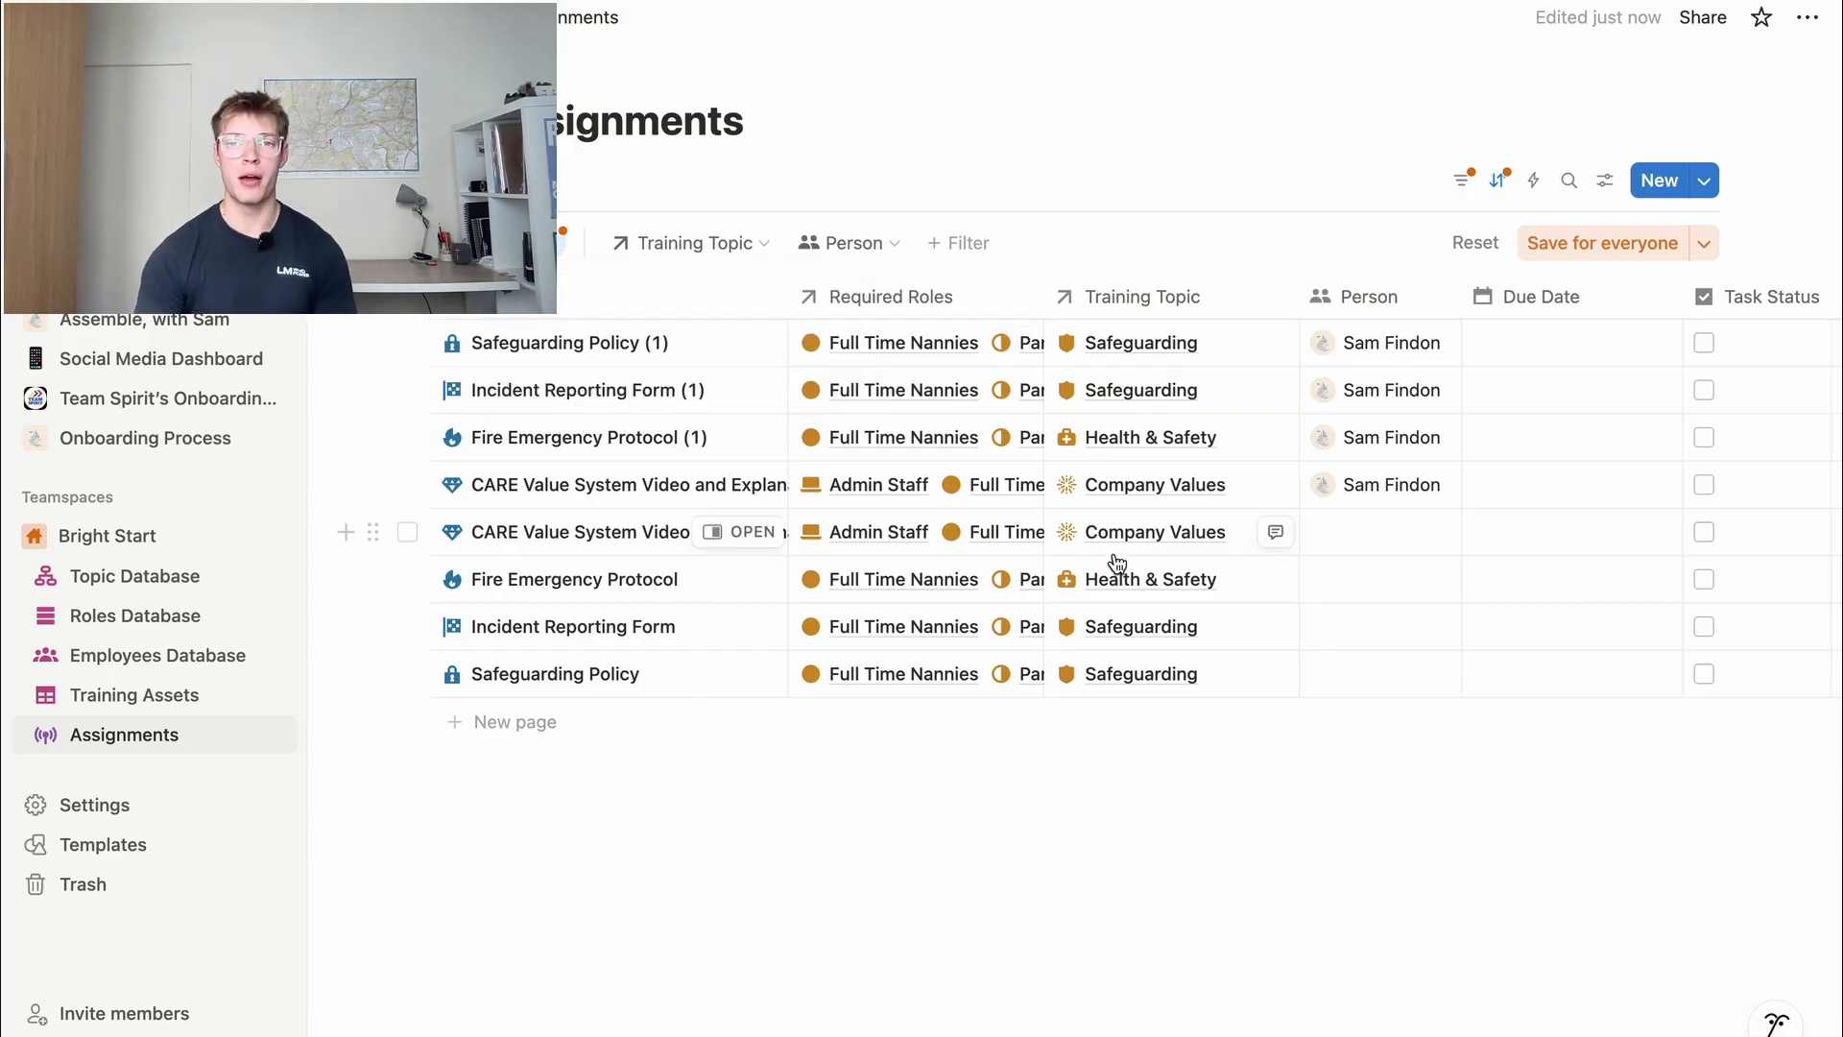
scroll(1114, 556, right, 5)
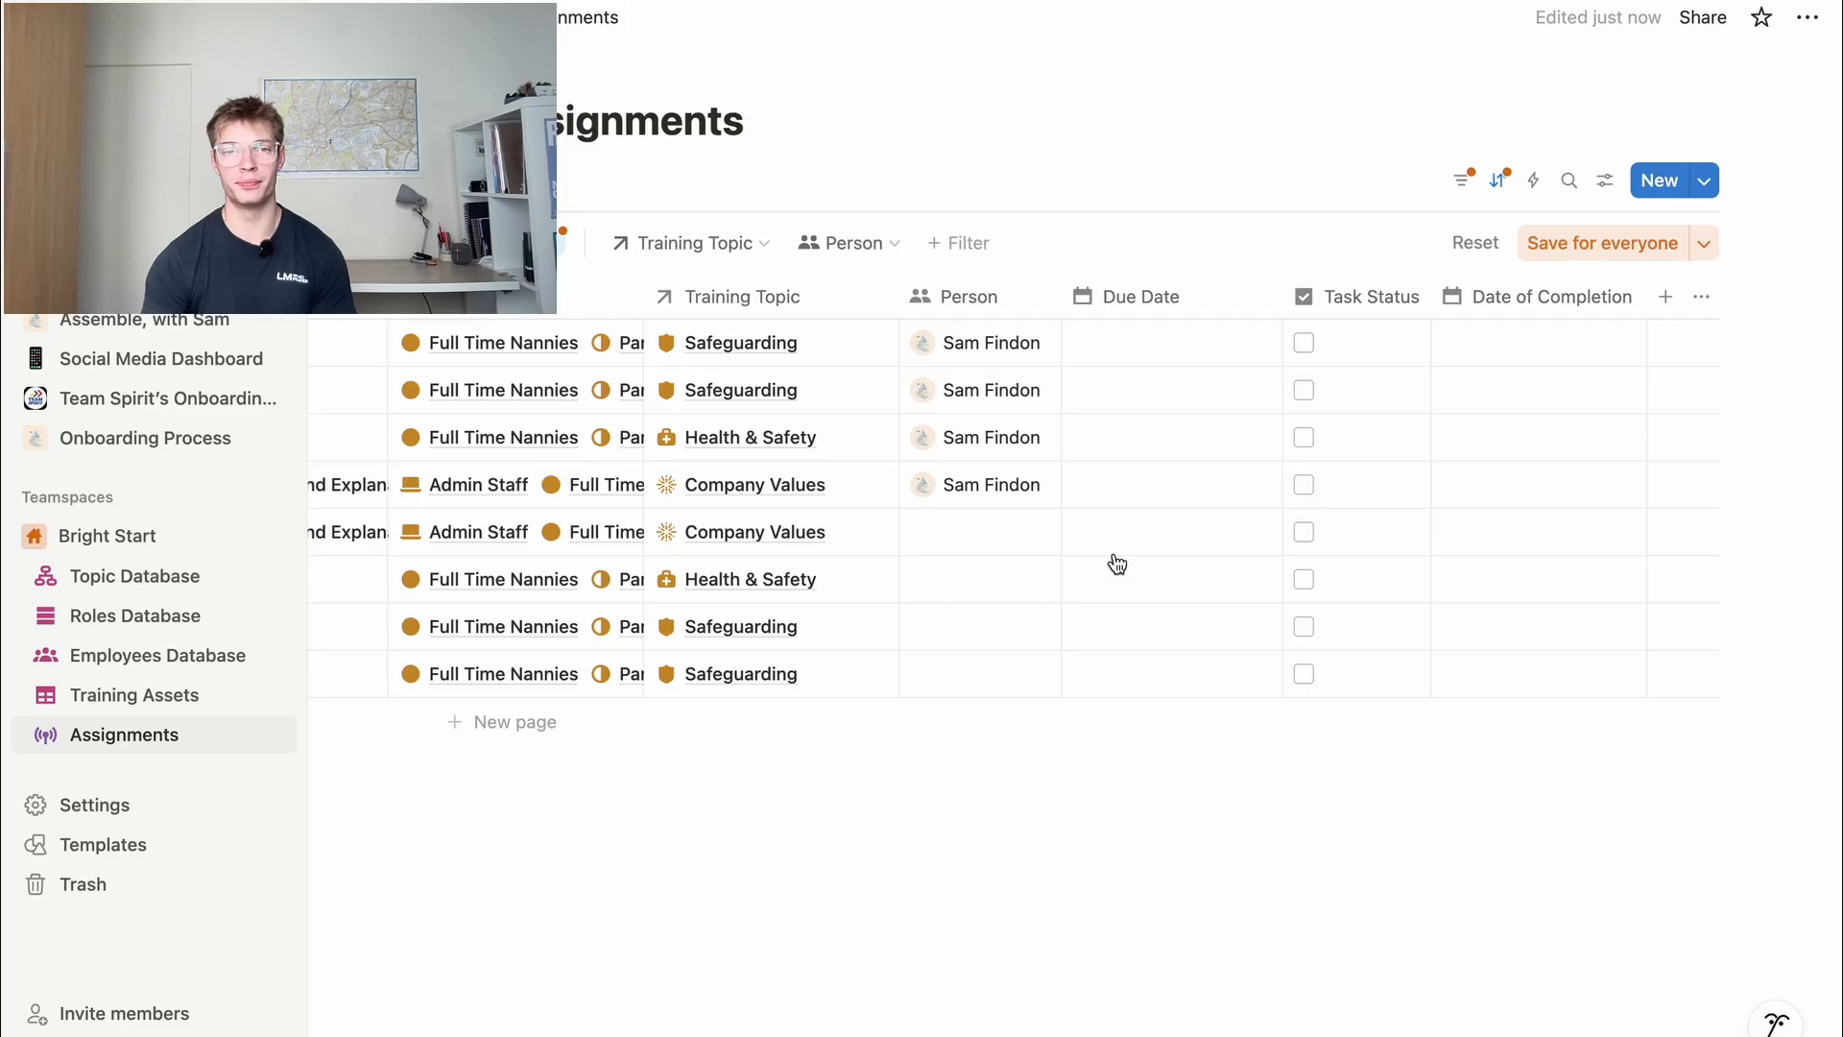
scroll(1187, 460, left, 5)
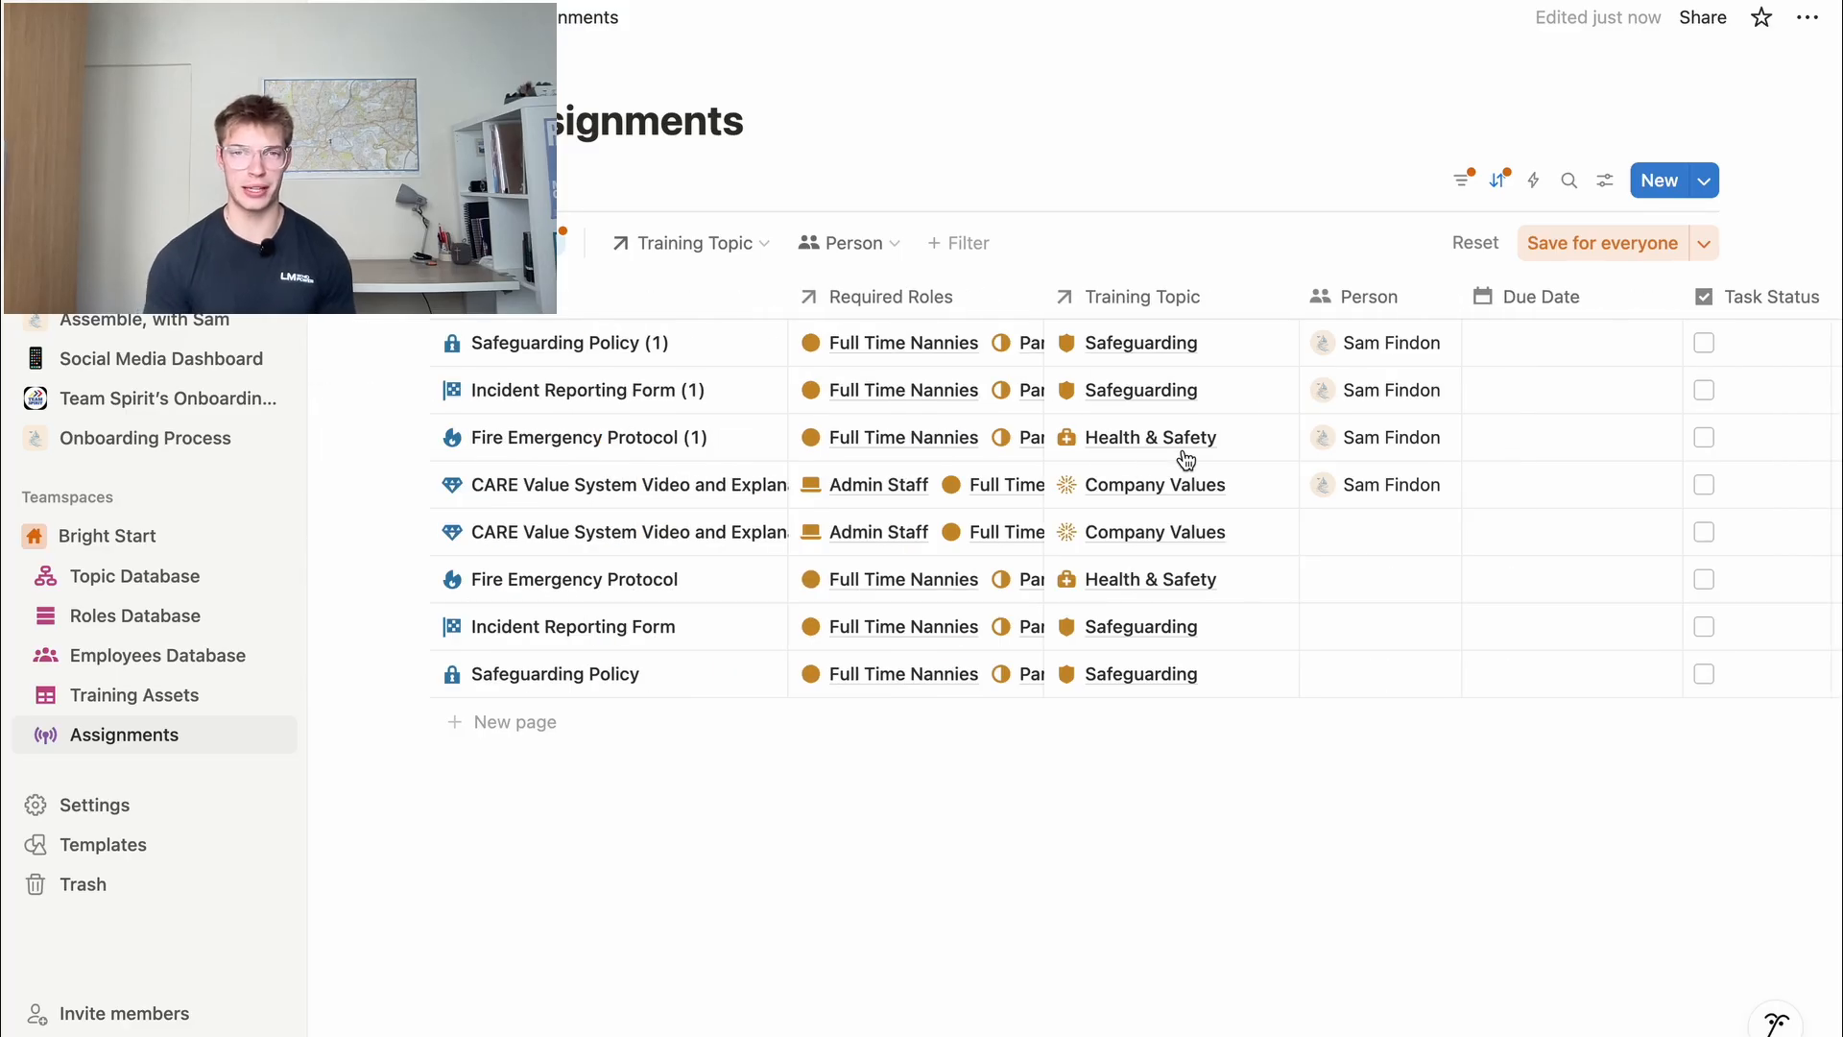
click(1560, 242)
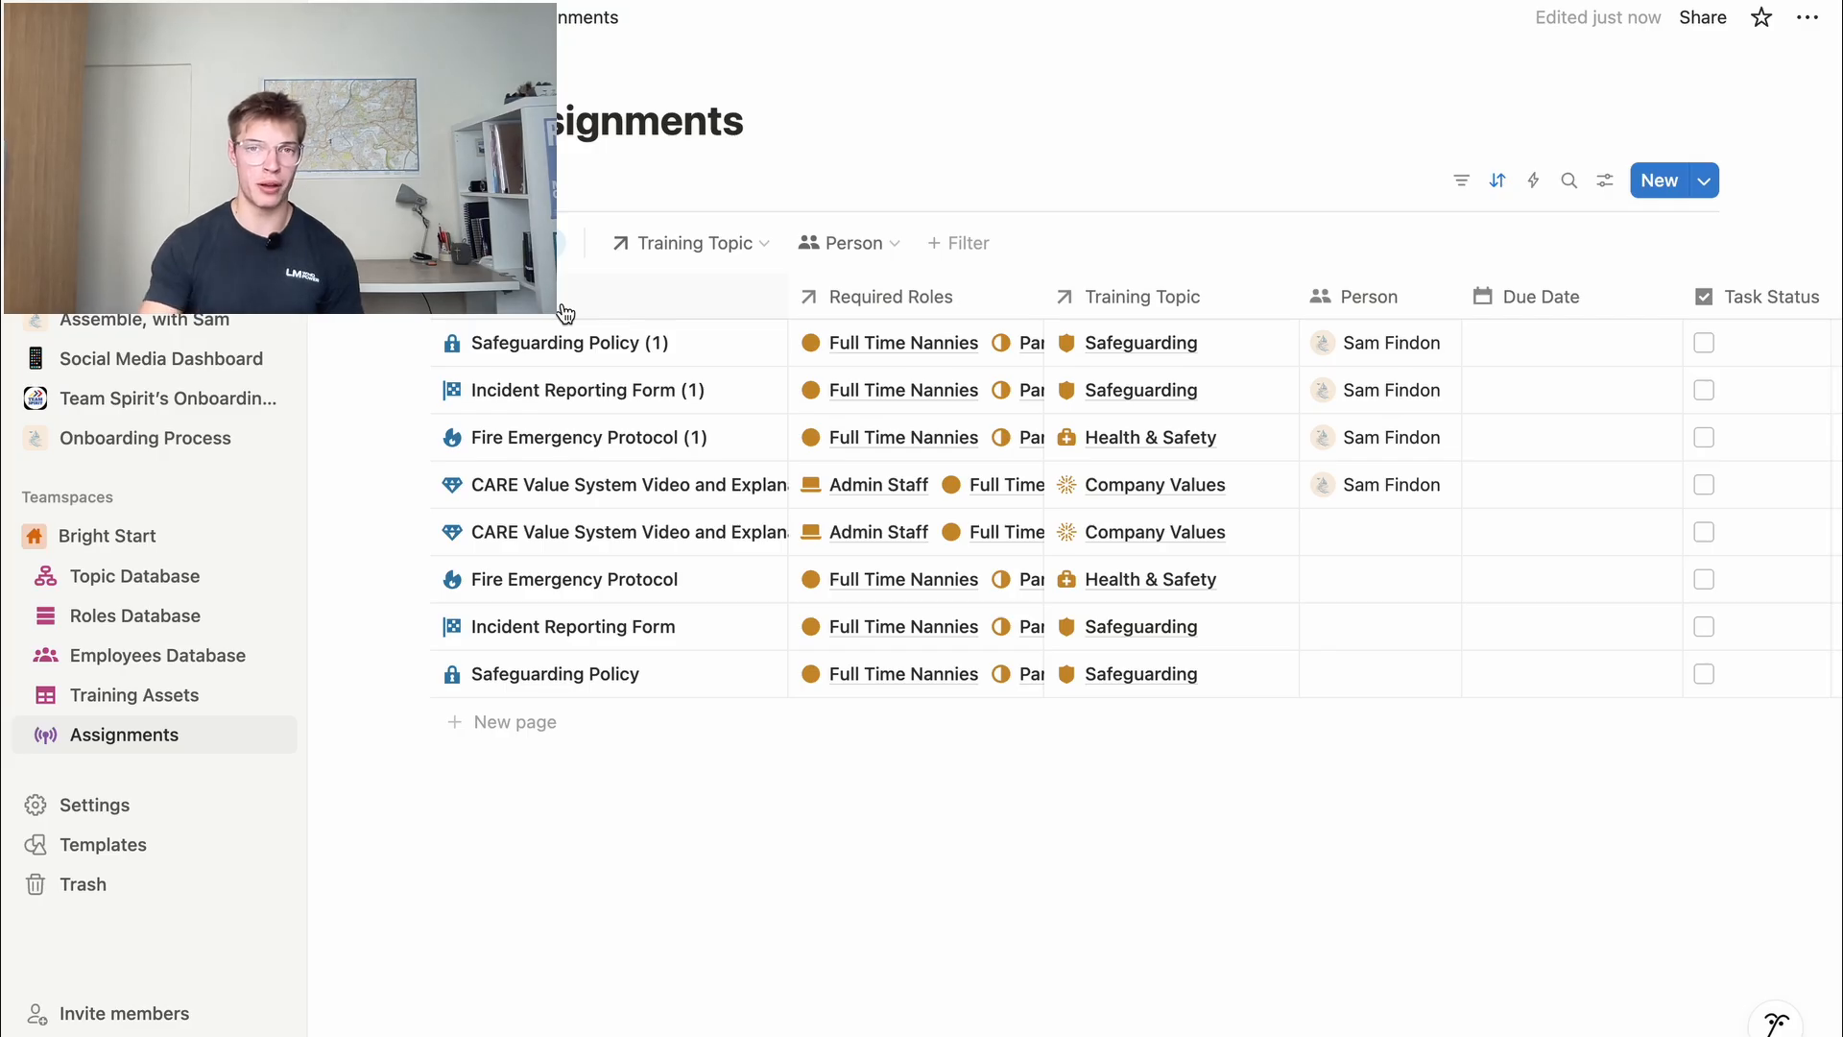
Create an empty page in the Bright Start teamspace, titled "BrightStart Babysitting Training Hub", and hide the sidebar
click(283, 535)
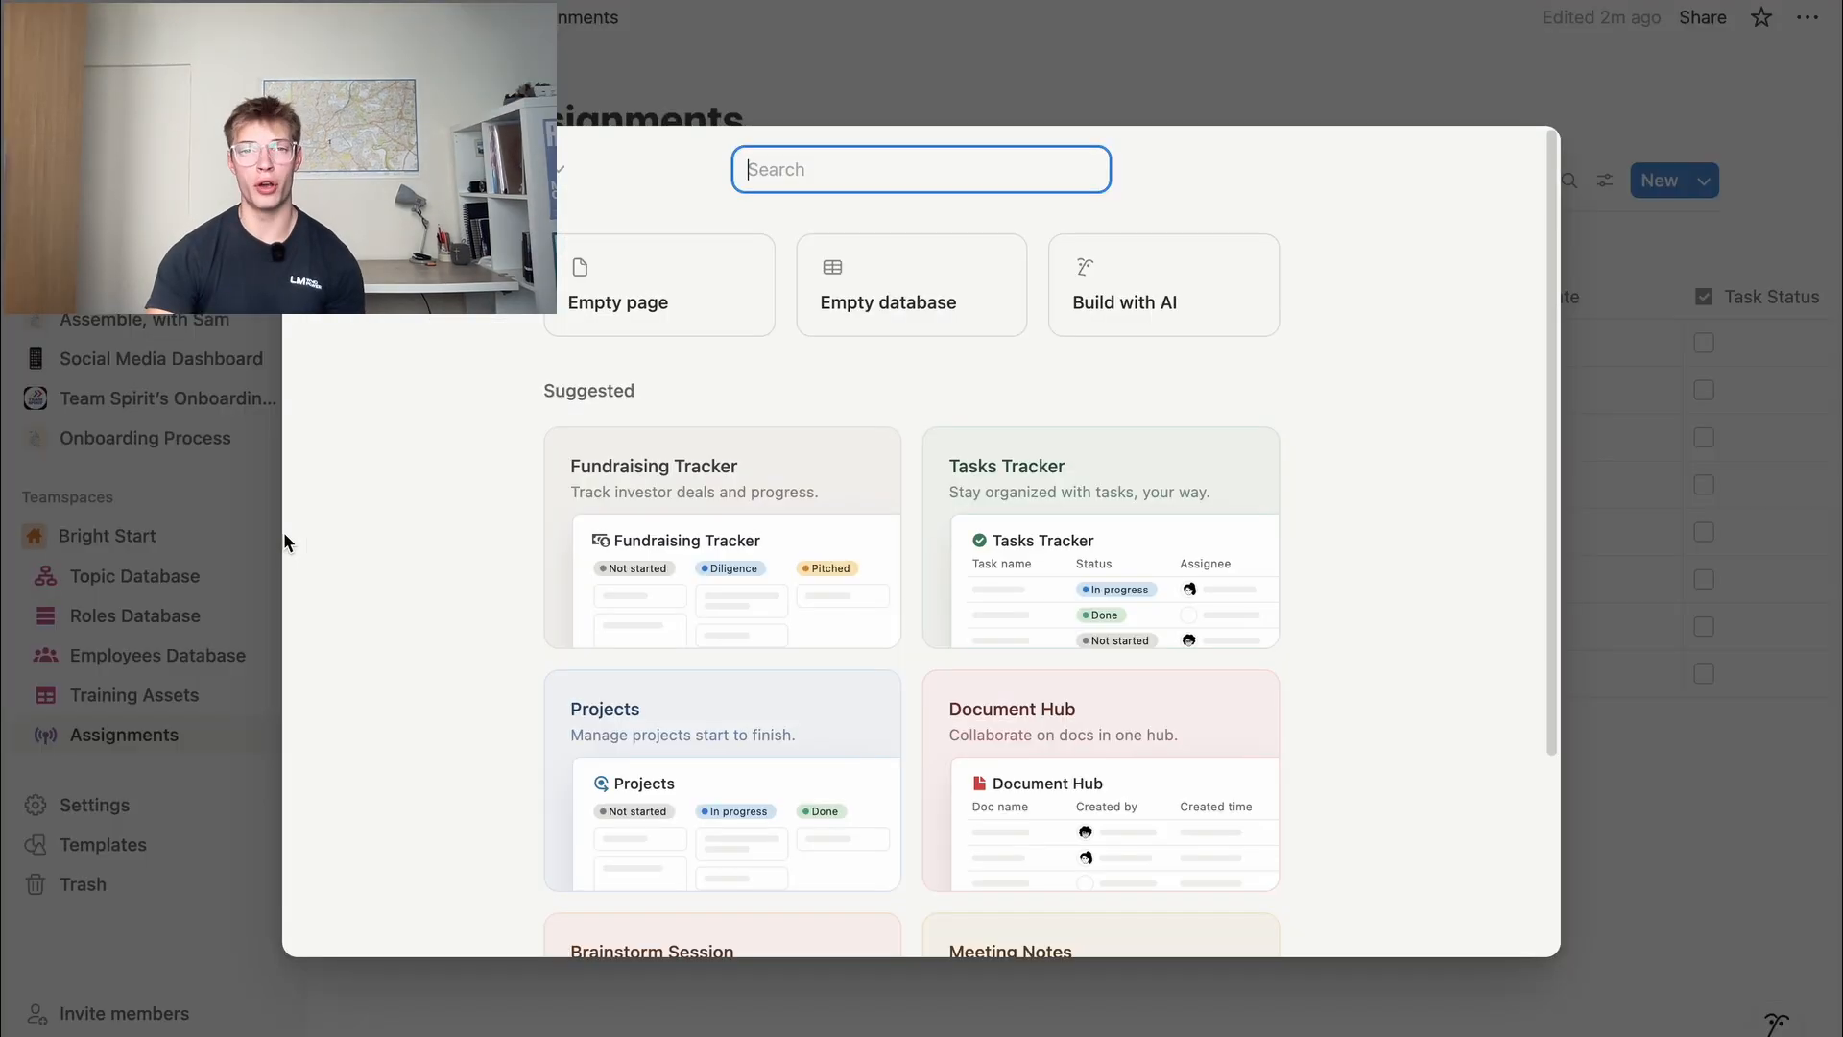
click(672, 300)
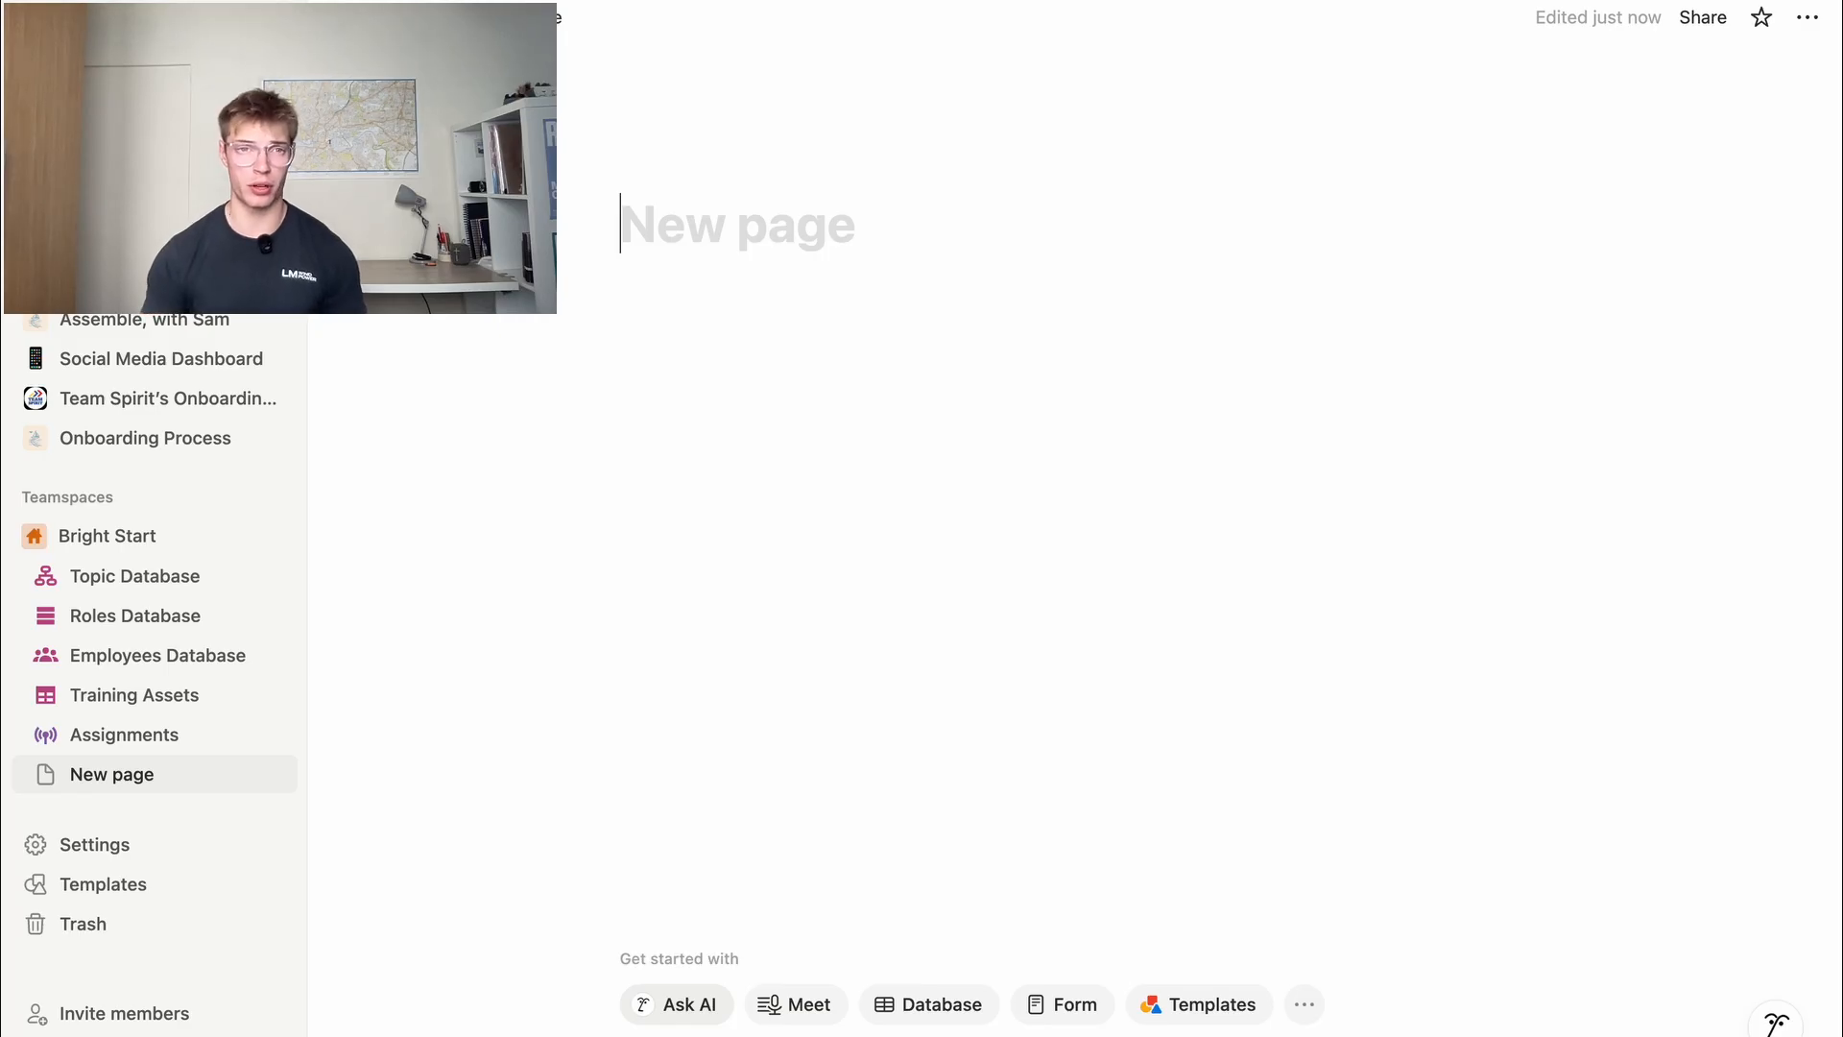
key(super+backslash)
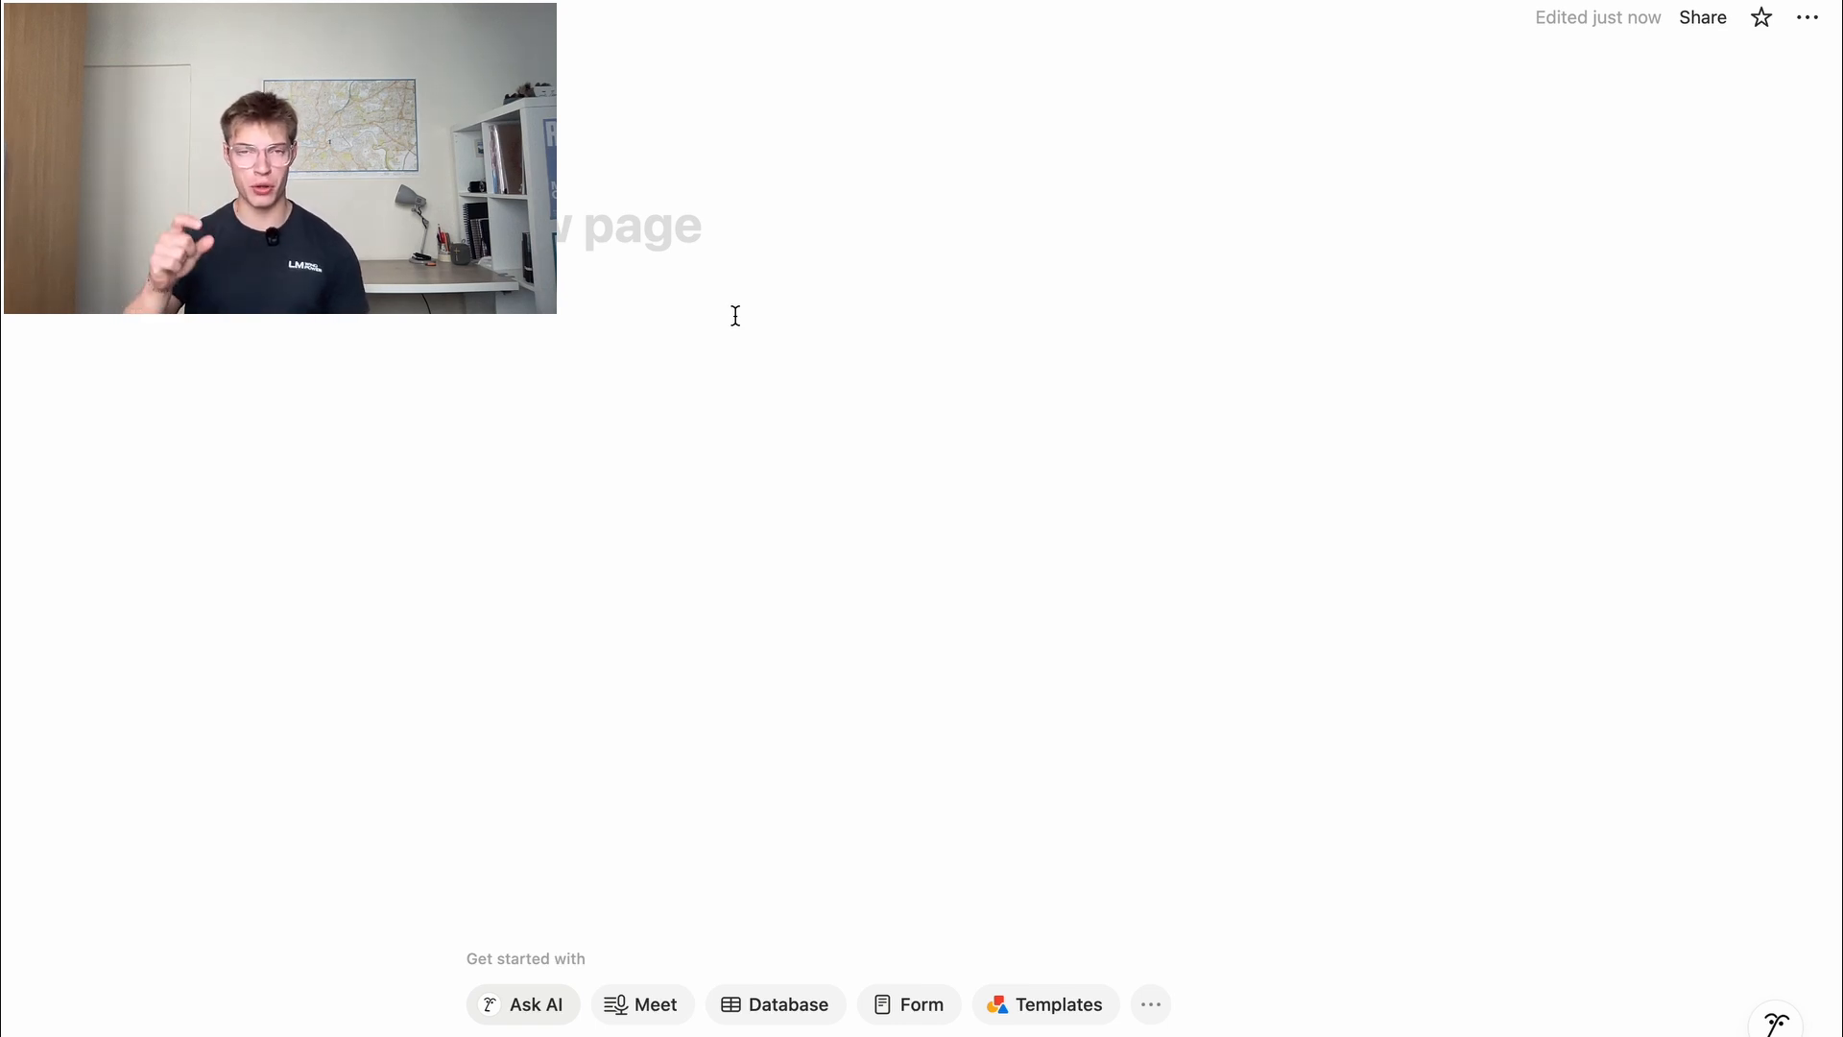
text(BrightStart Babysitting Training Hub)
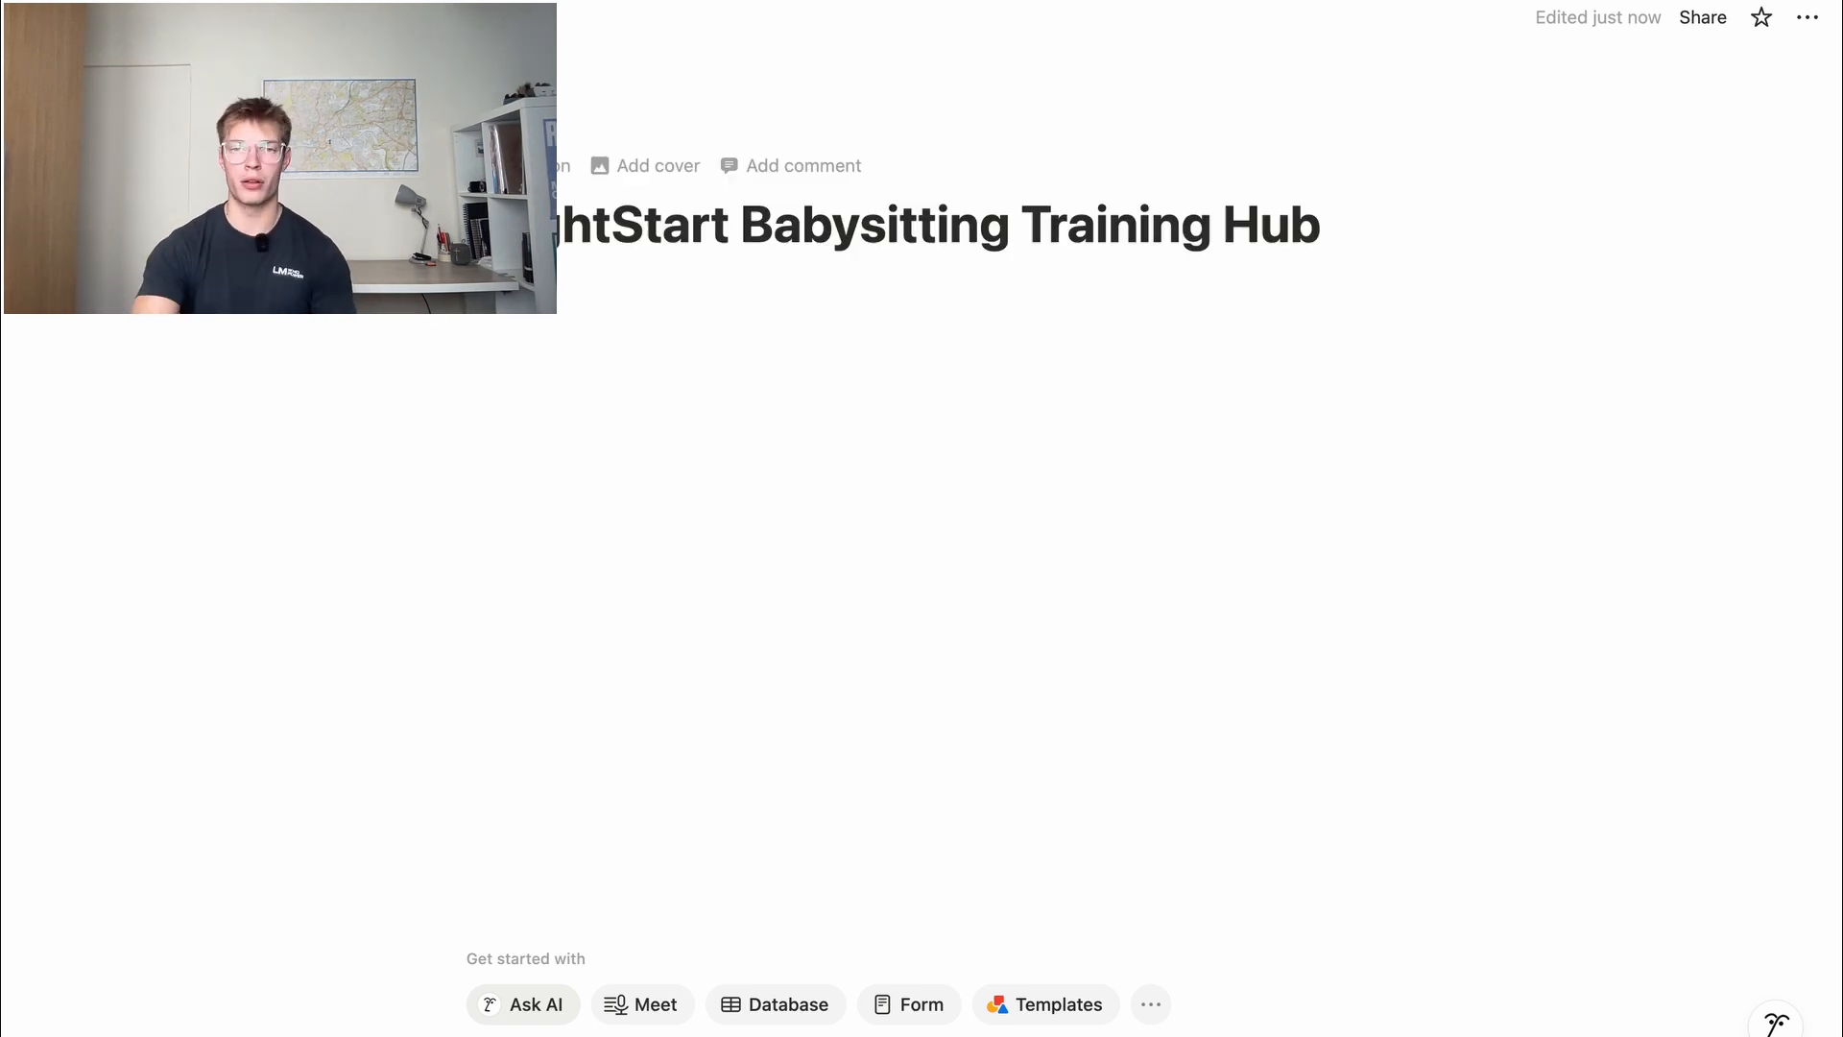
Give the training hub page the blue baby stroller icon
click(532, 165)
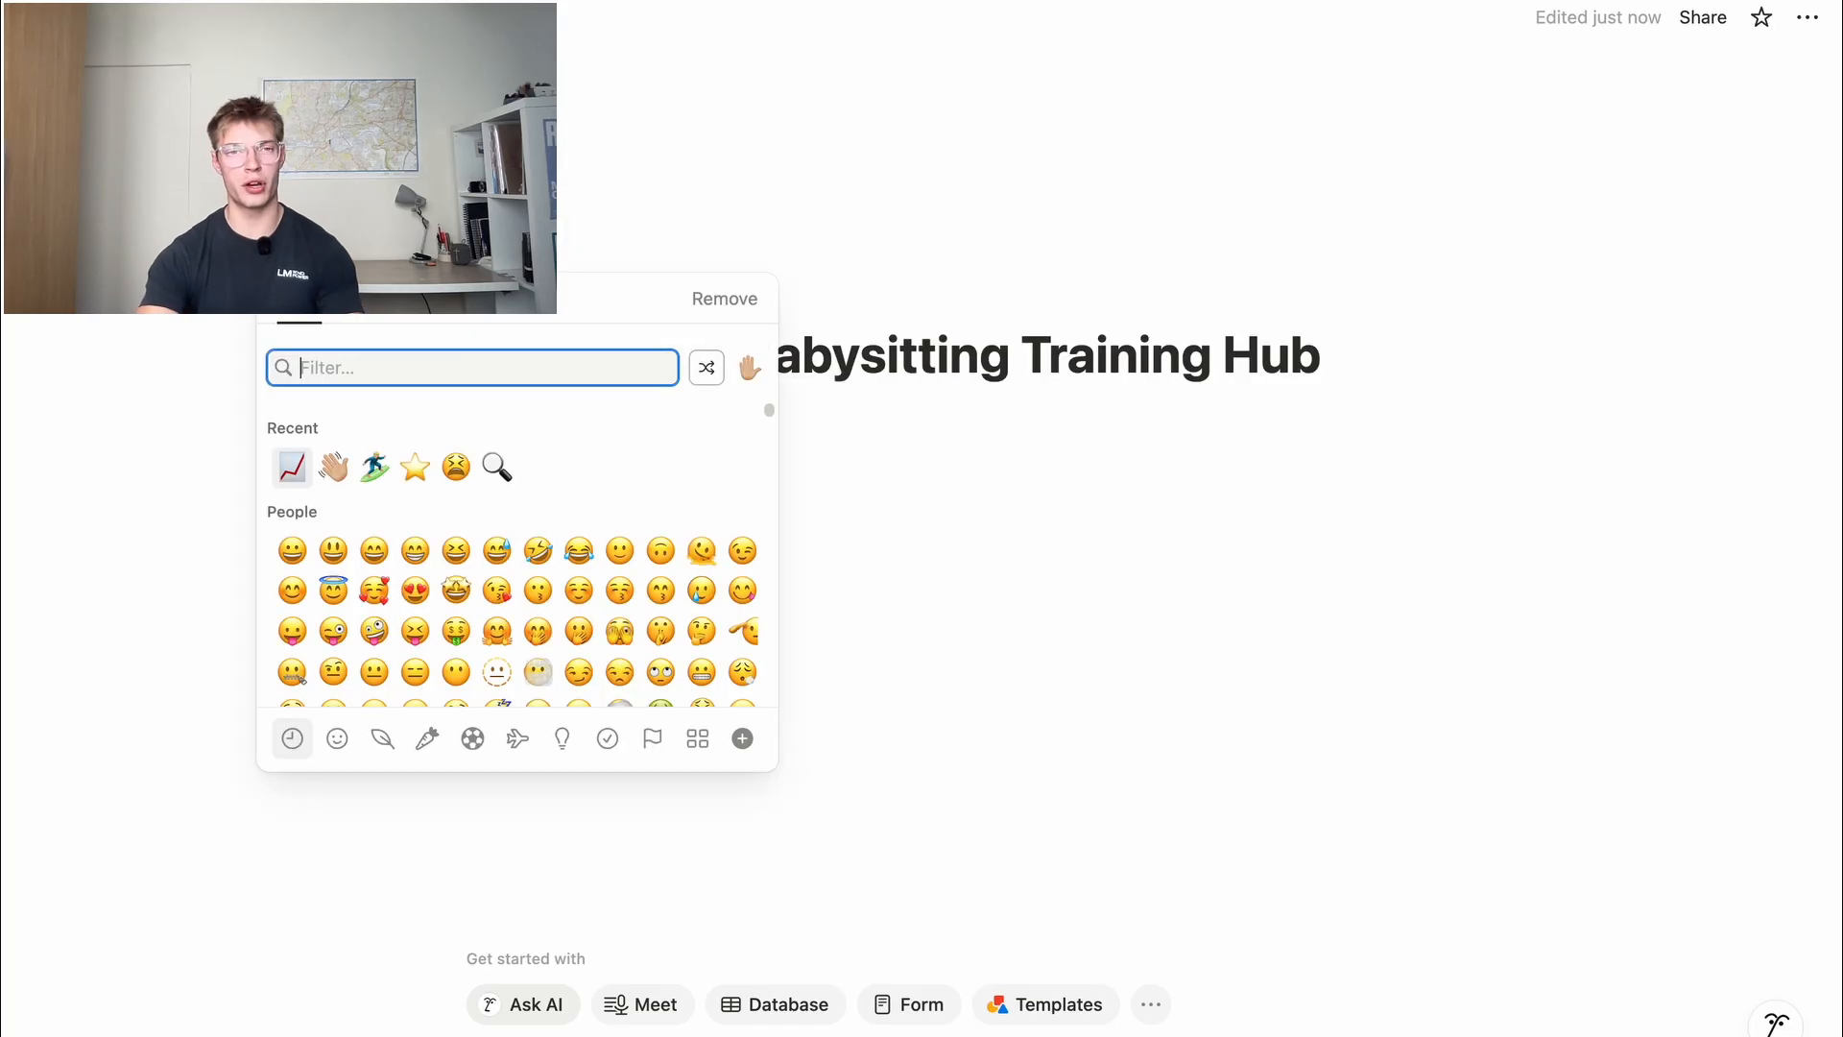
click(360, 317)
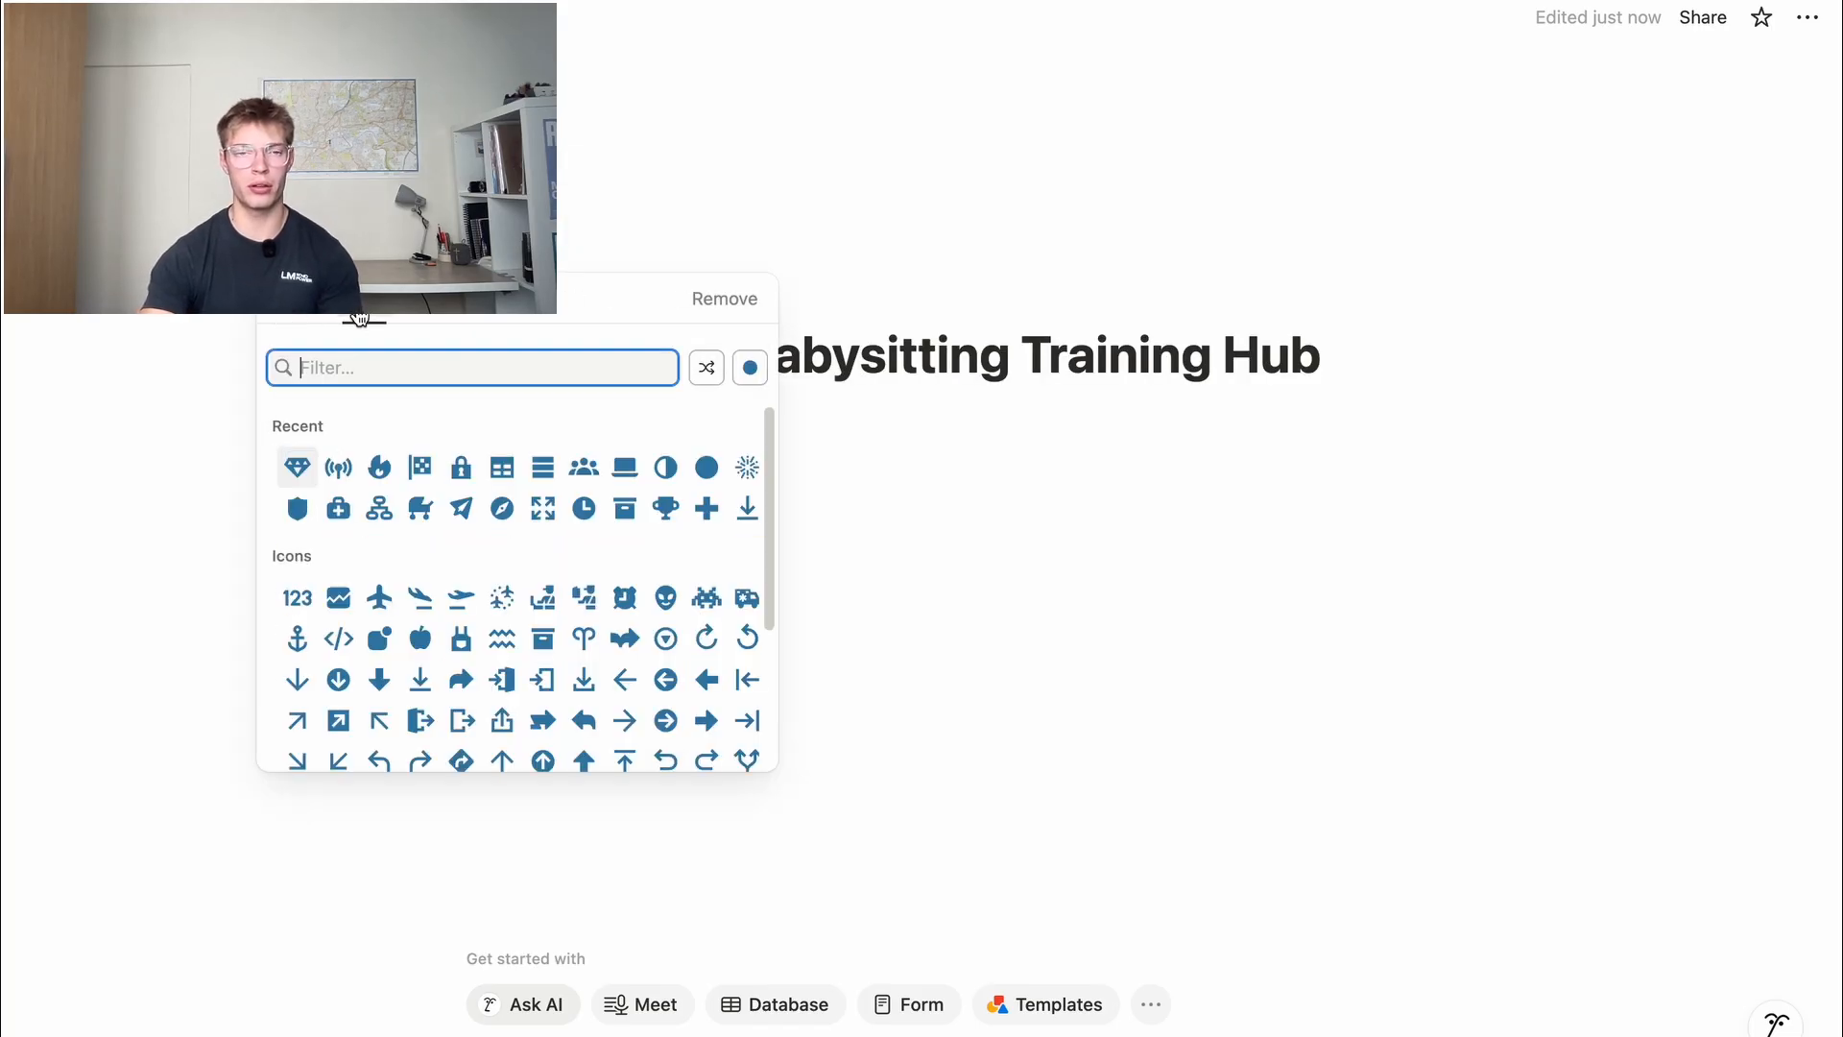
click(421, 508)
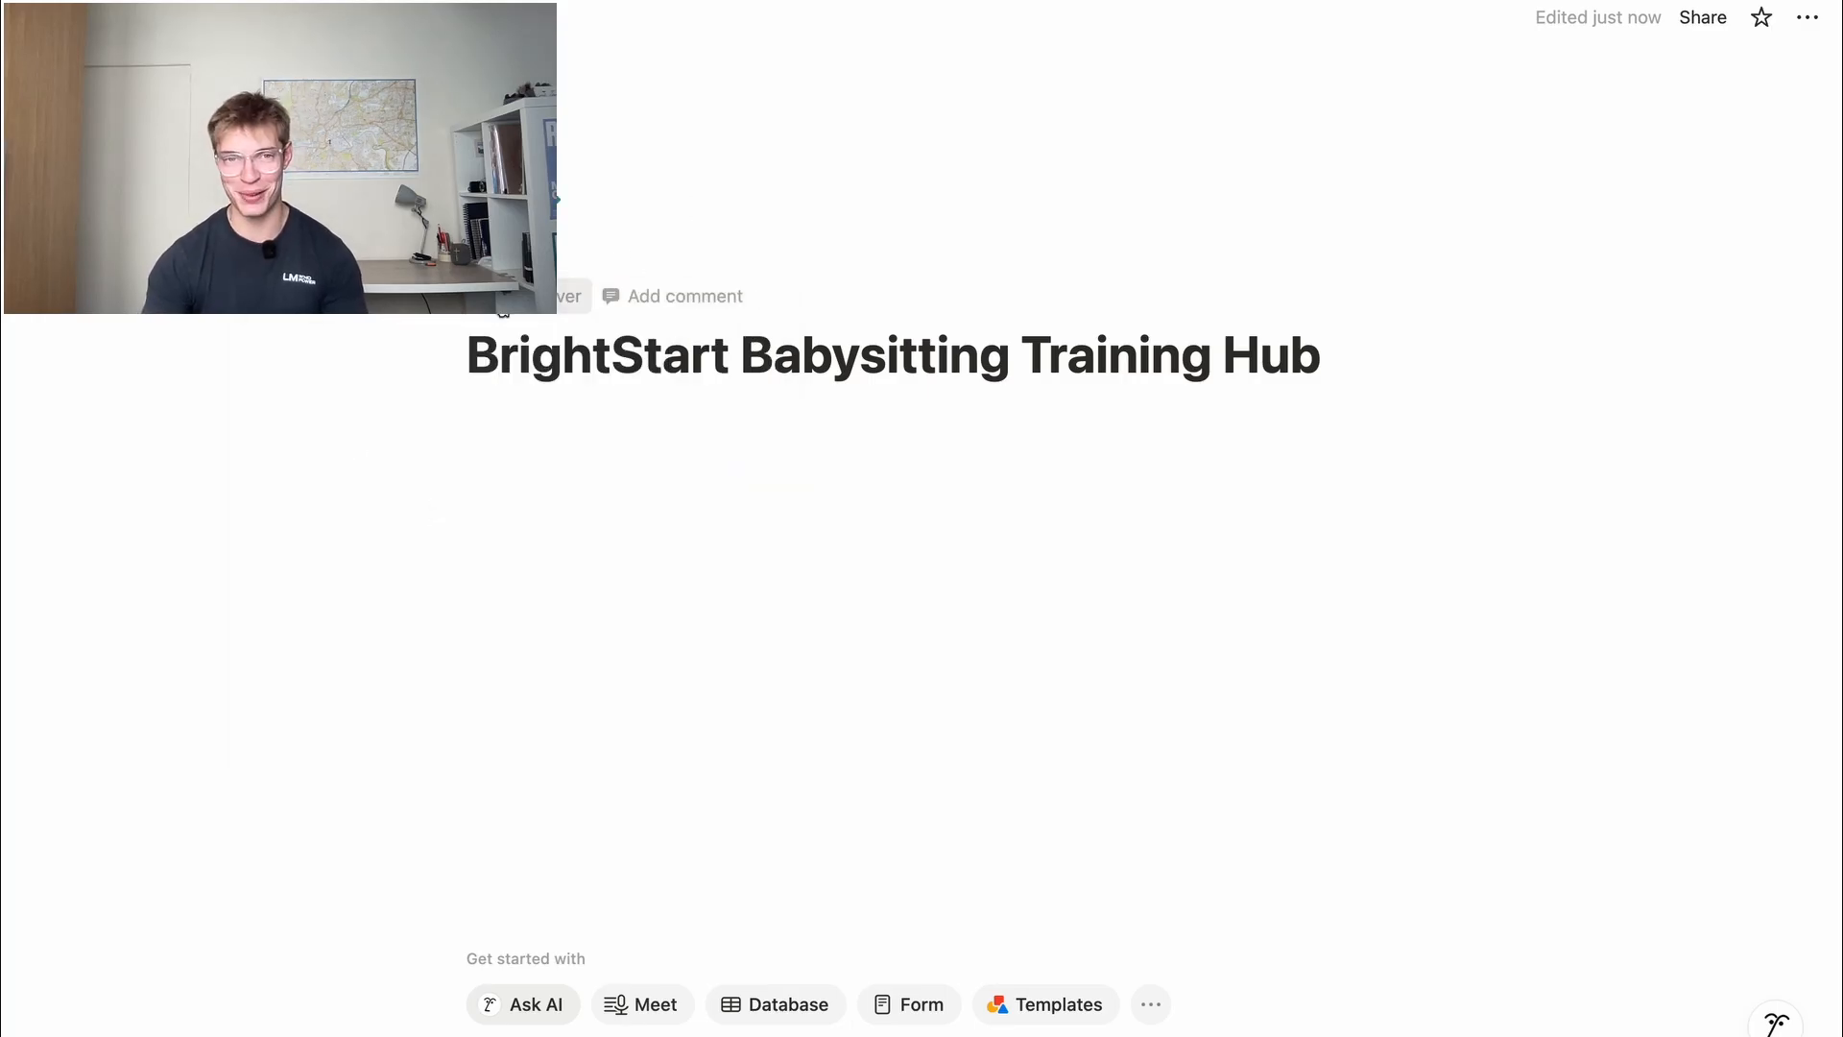
Add a cover to the training hub page and change it to the blue and peach gradient
click(568, 296)
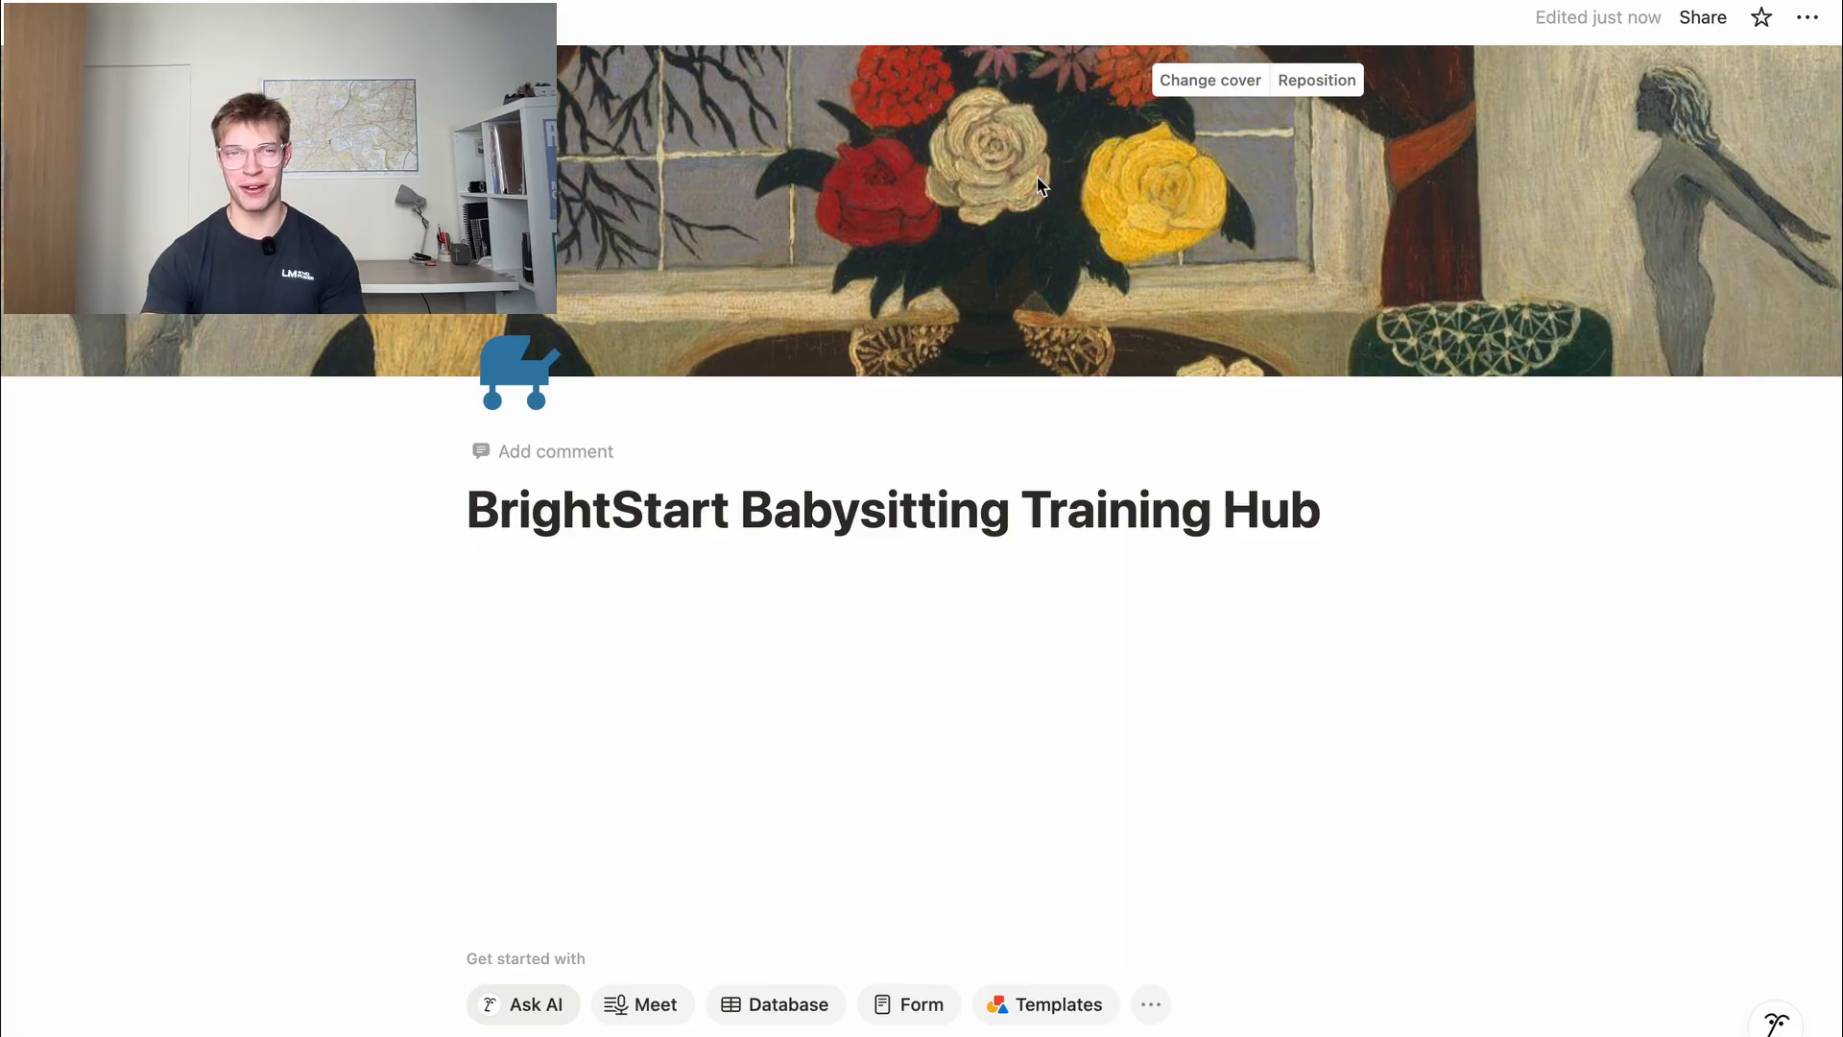
click(1224, 87)
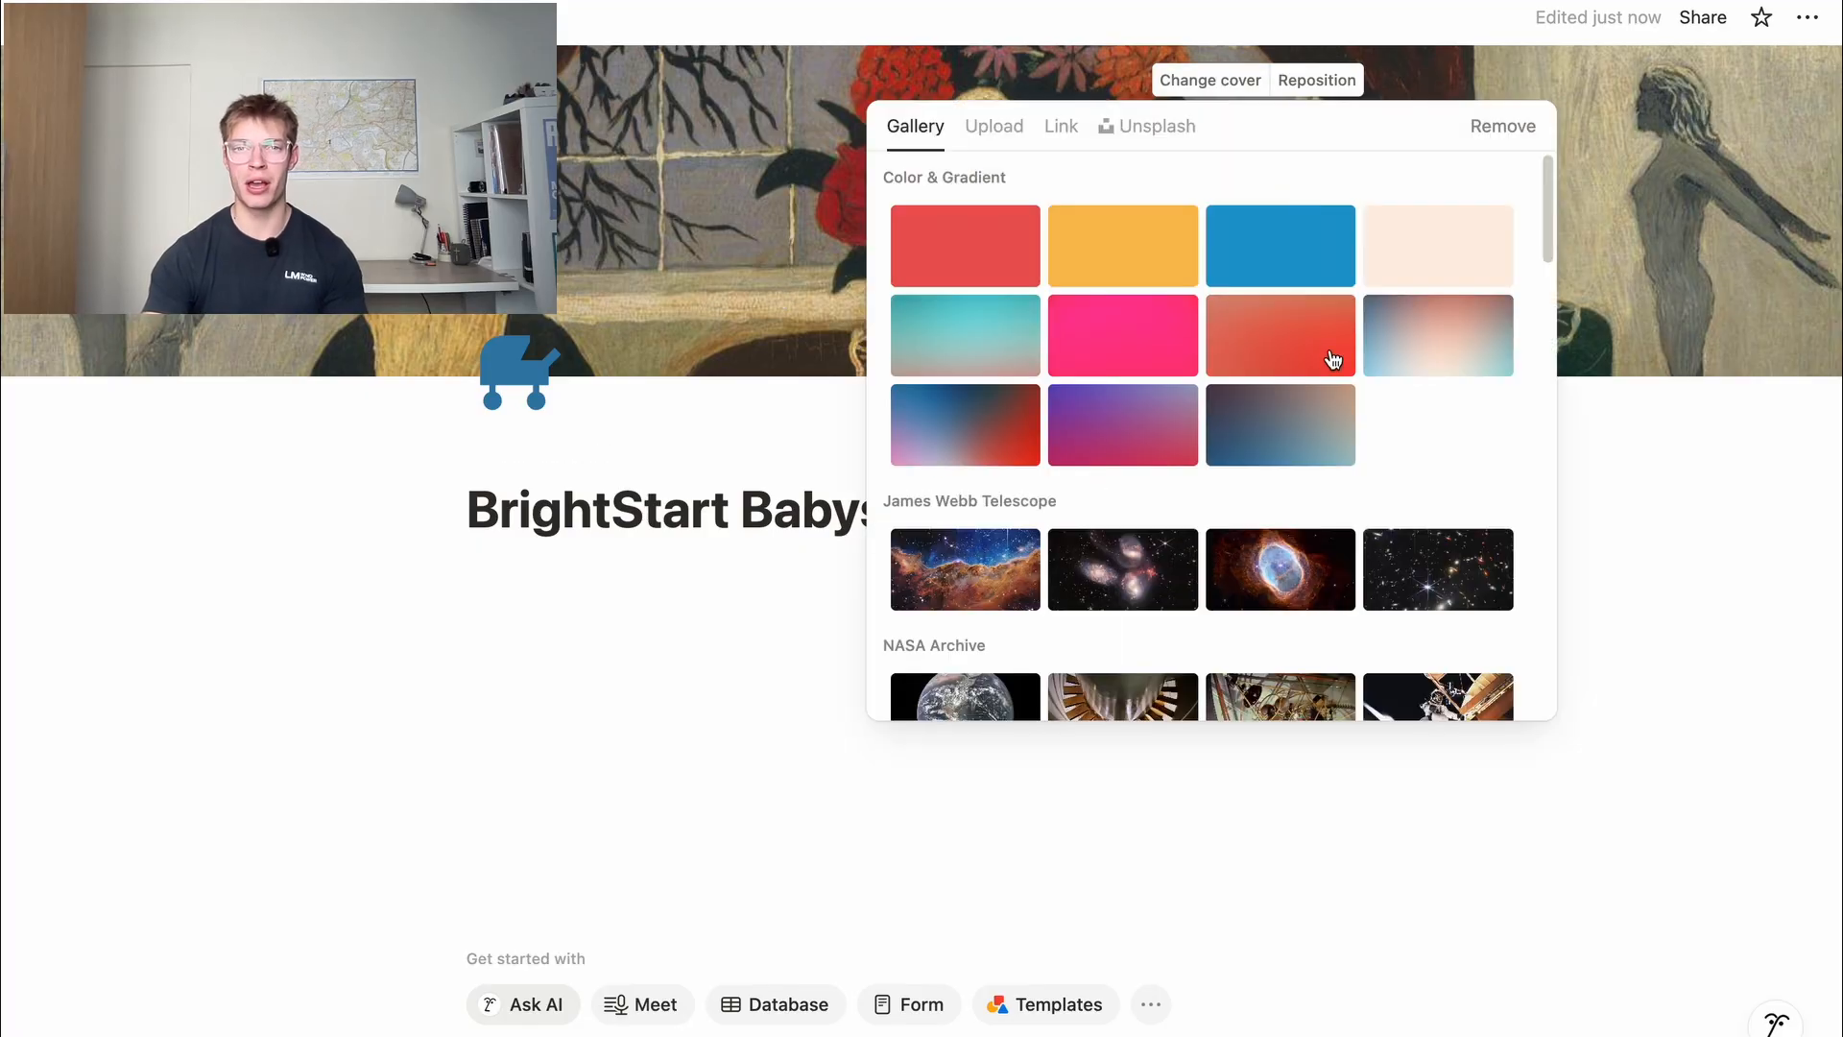
click(1388, 373)
click(195, 558)
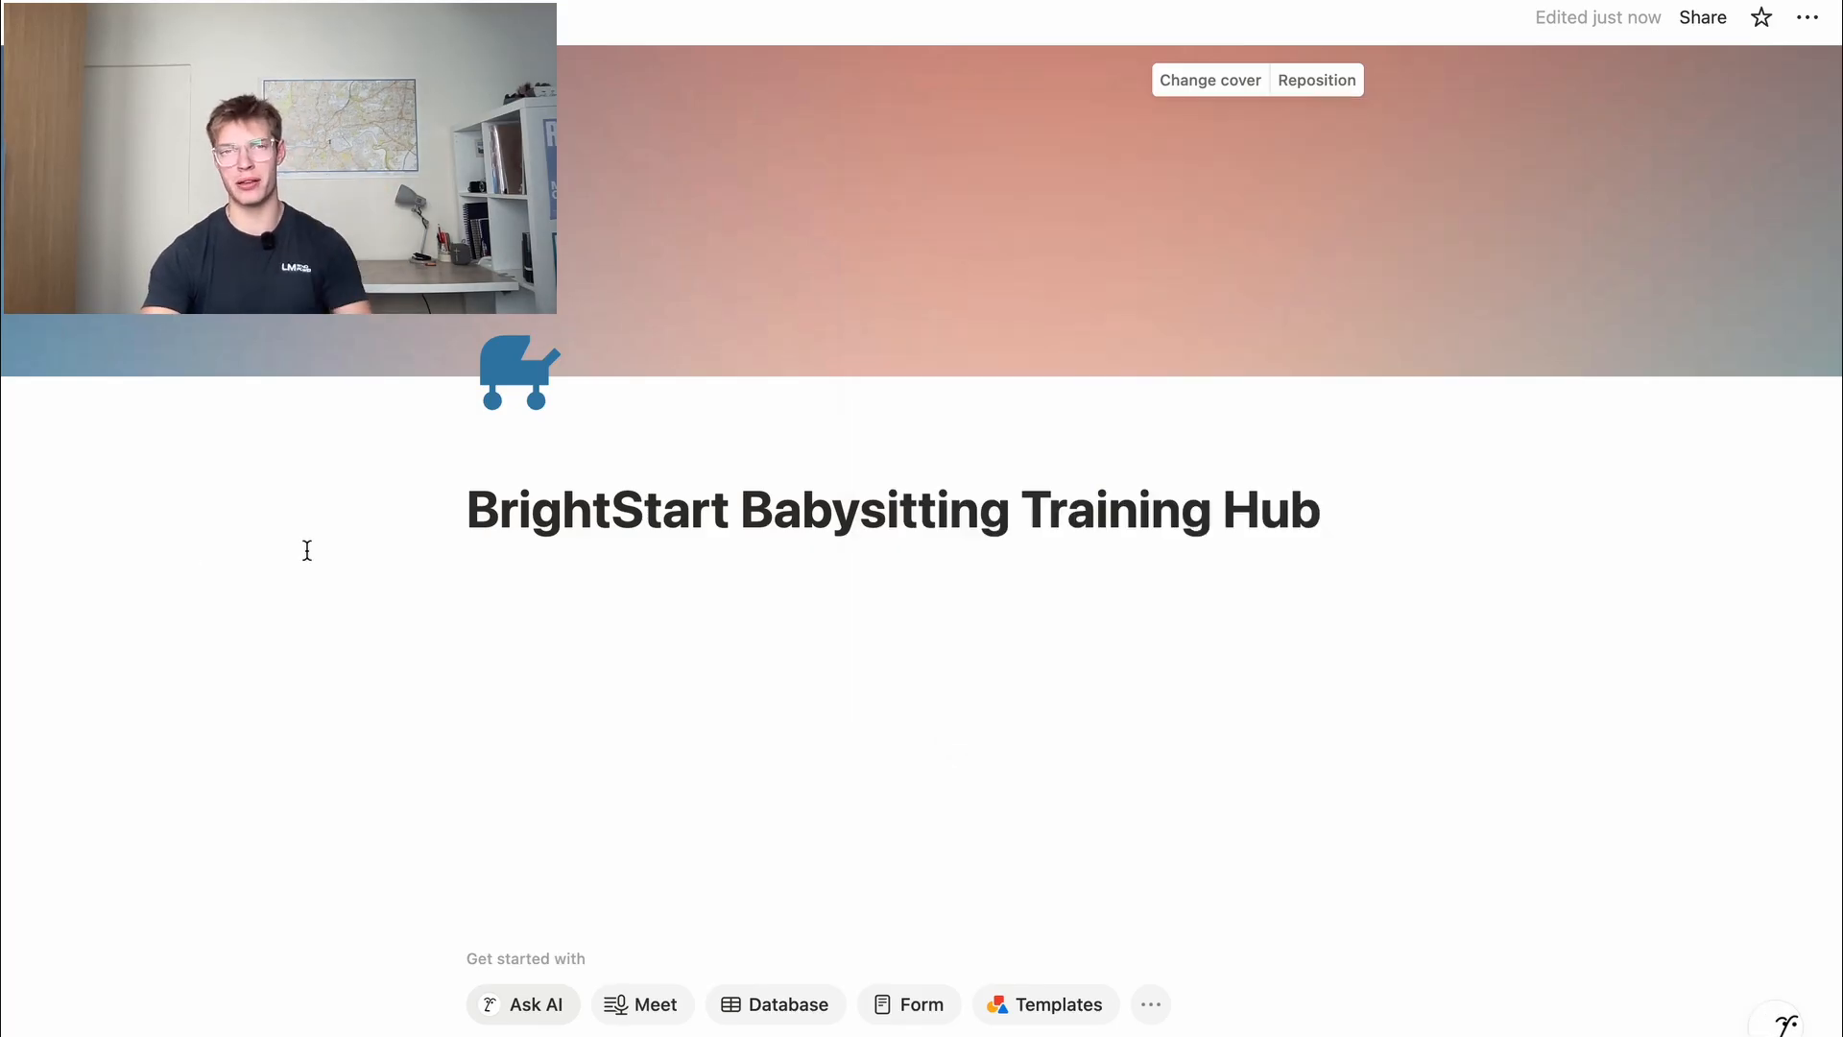
Enter the introduction paragraph starting "Proud to make life easier for families and better for children" under the title, followed by a divider
click(642, 596)
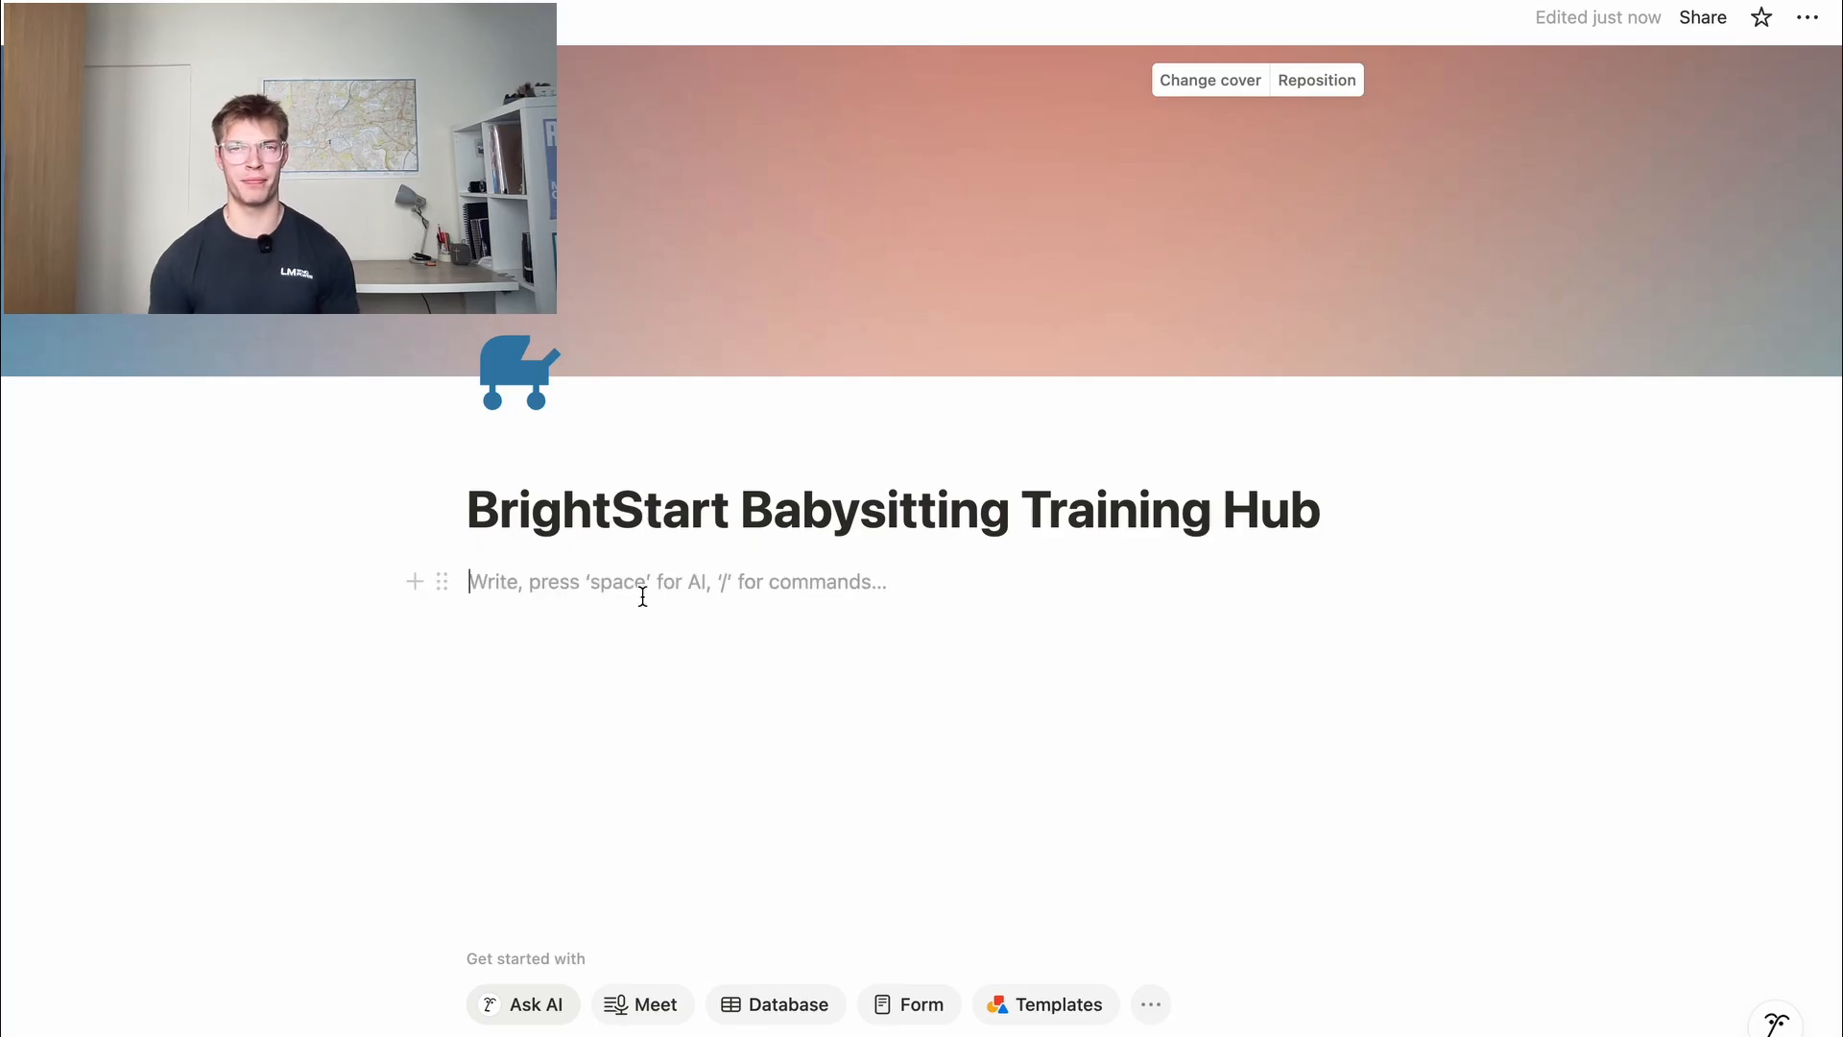
text(Proud to make life easier for families and better for children. Our carers share one goal: safe, thoughtful childcare that helps children learn, play and grow. Play and routine are tools we use to build confidence, communication and independence. Our approach fits home life and echoes the values parents expect.)
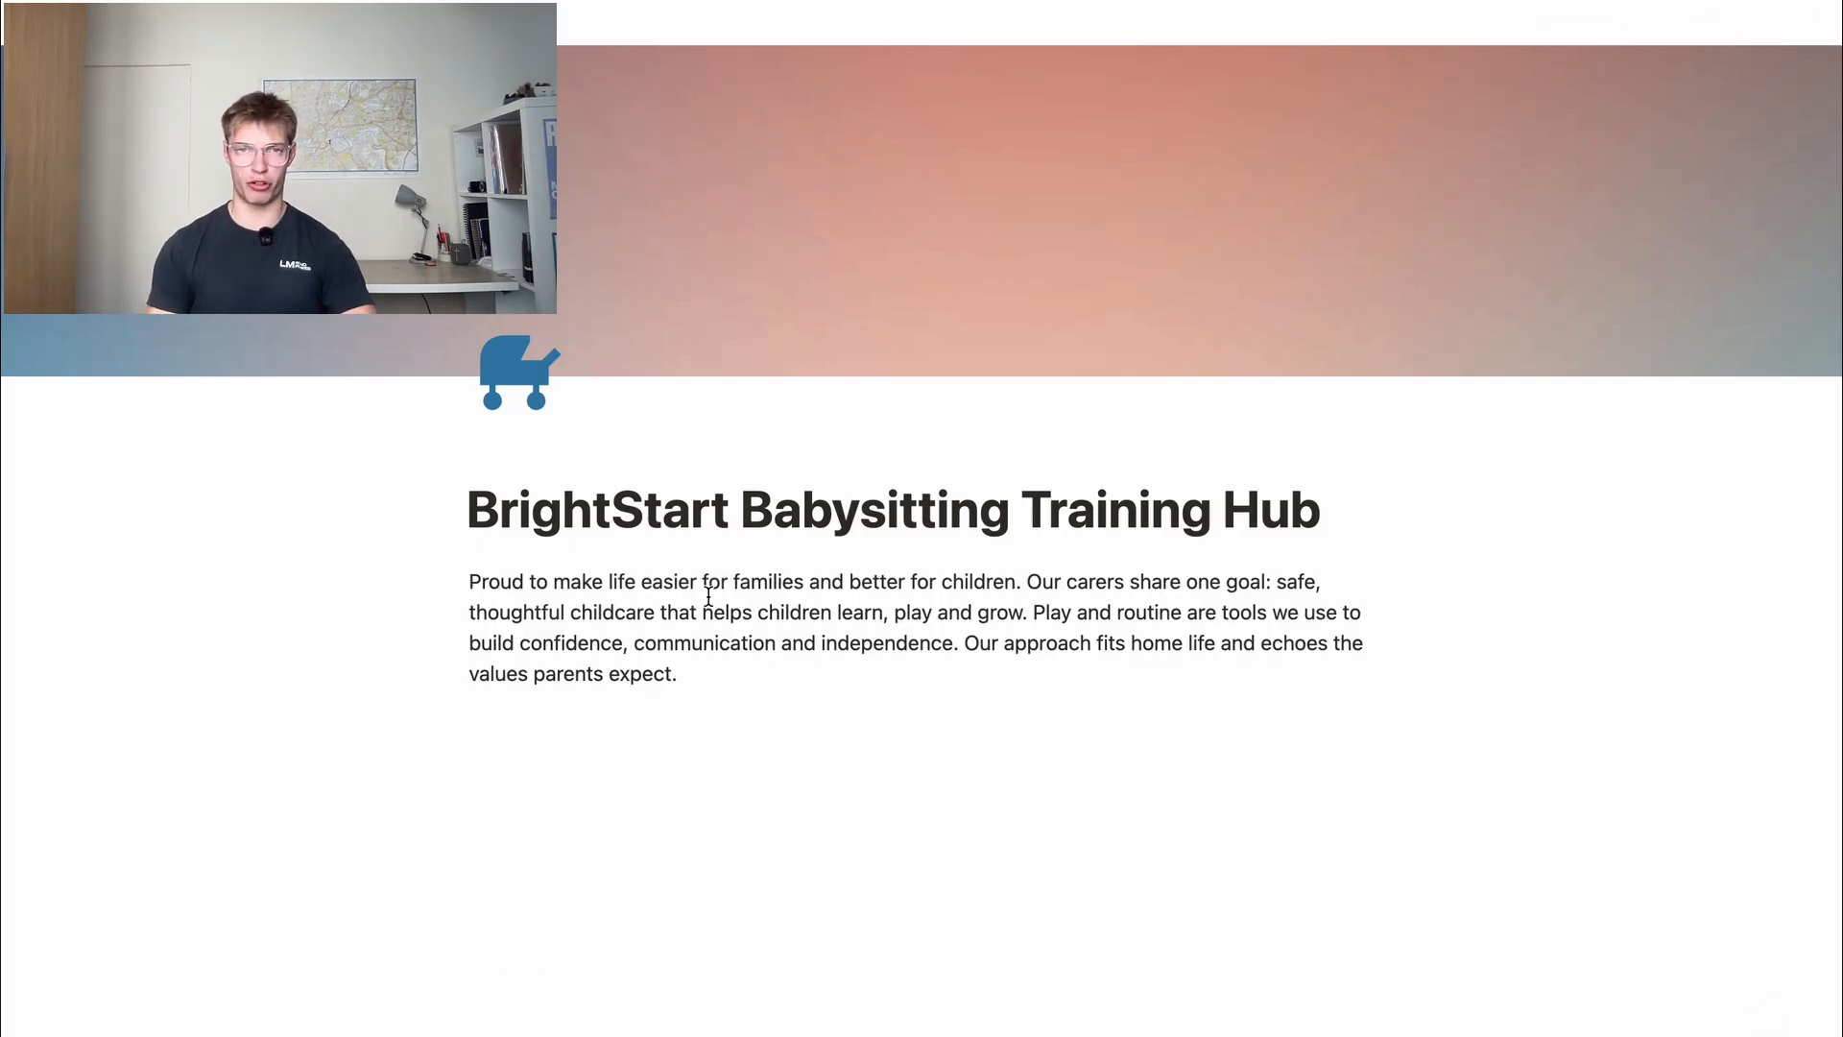
key(Return)
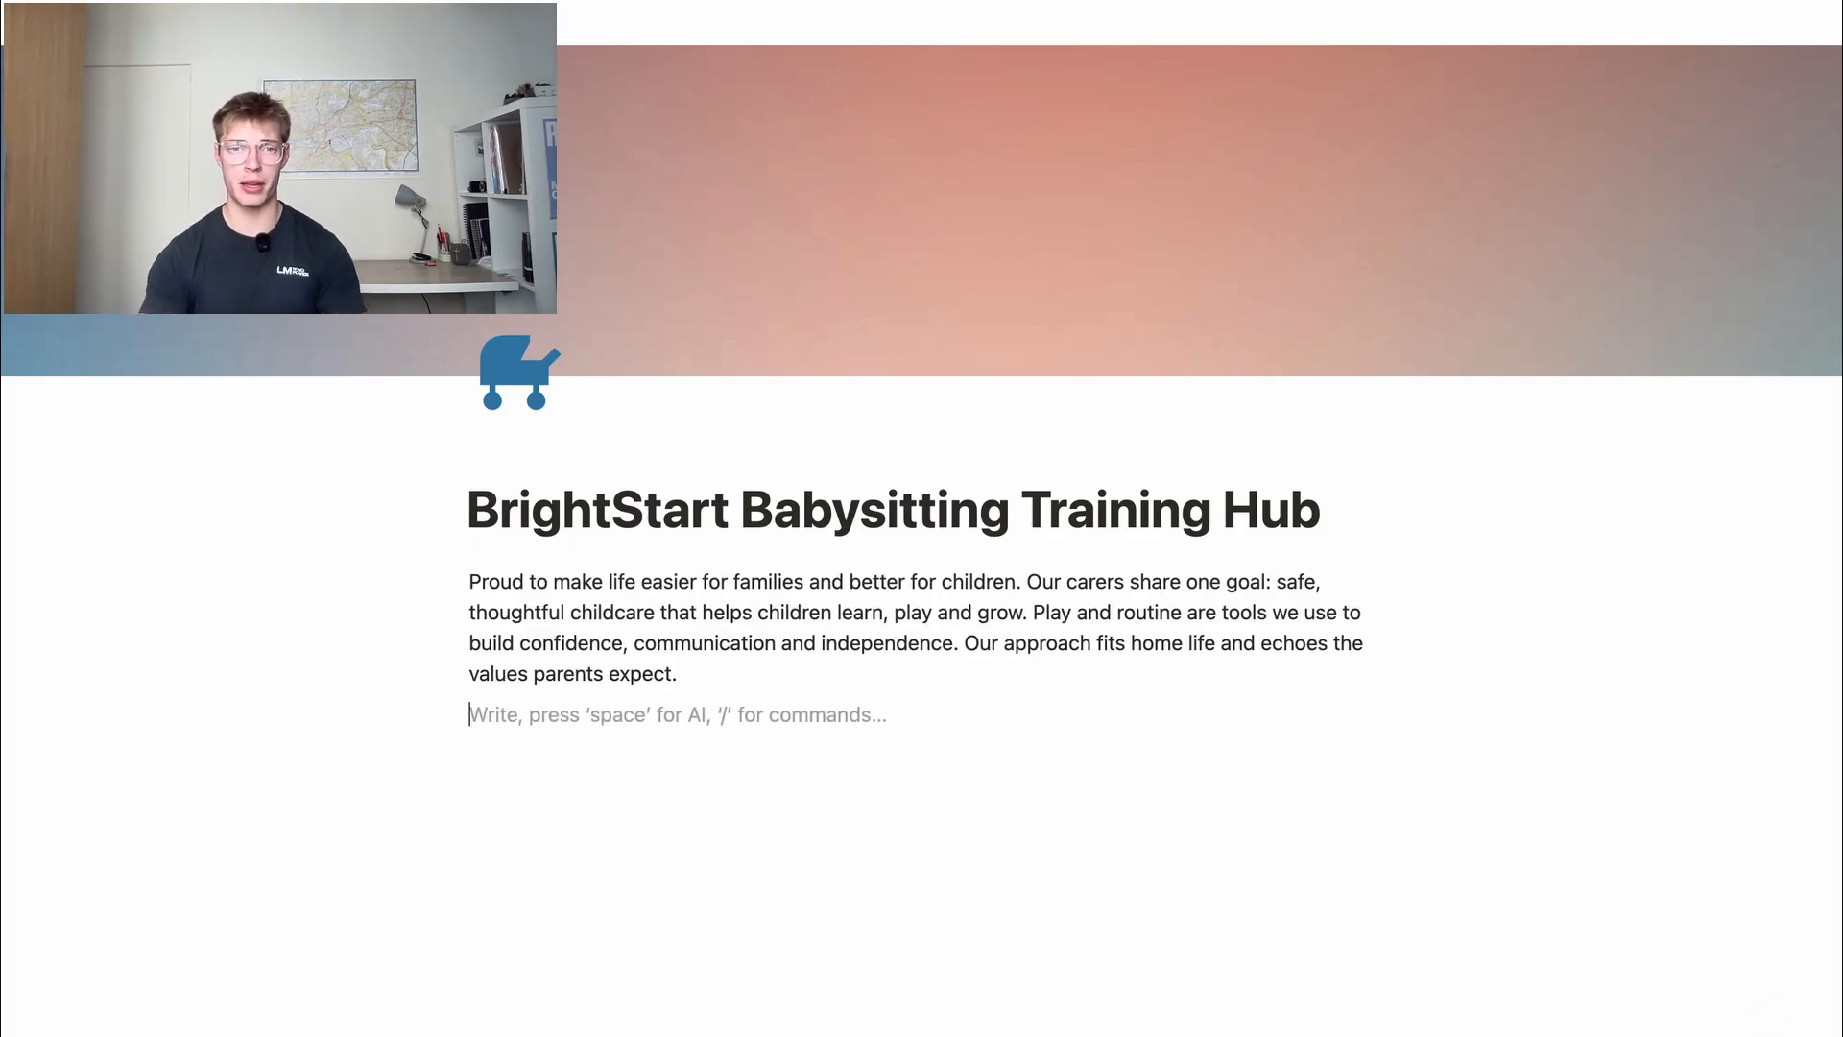
text(---)
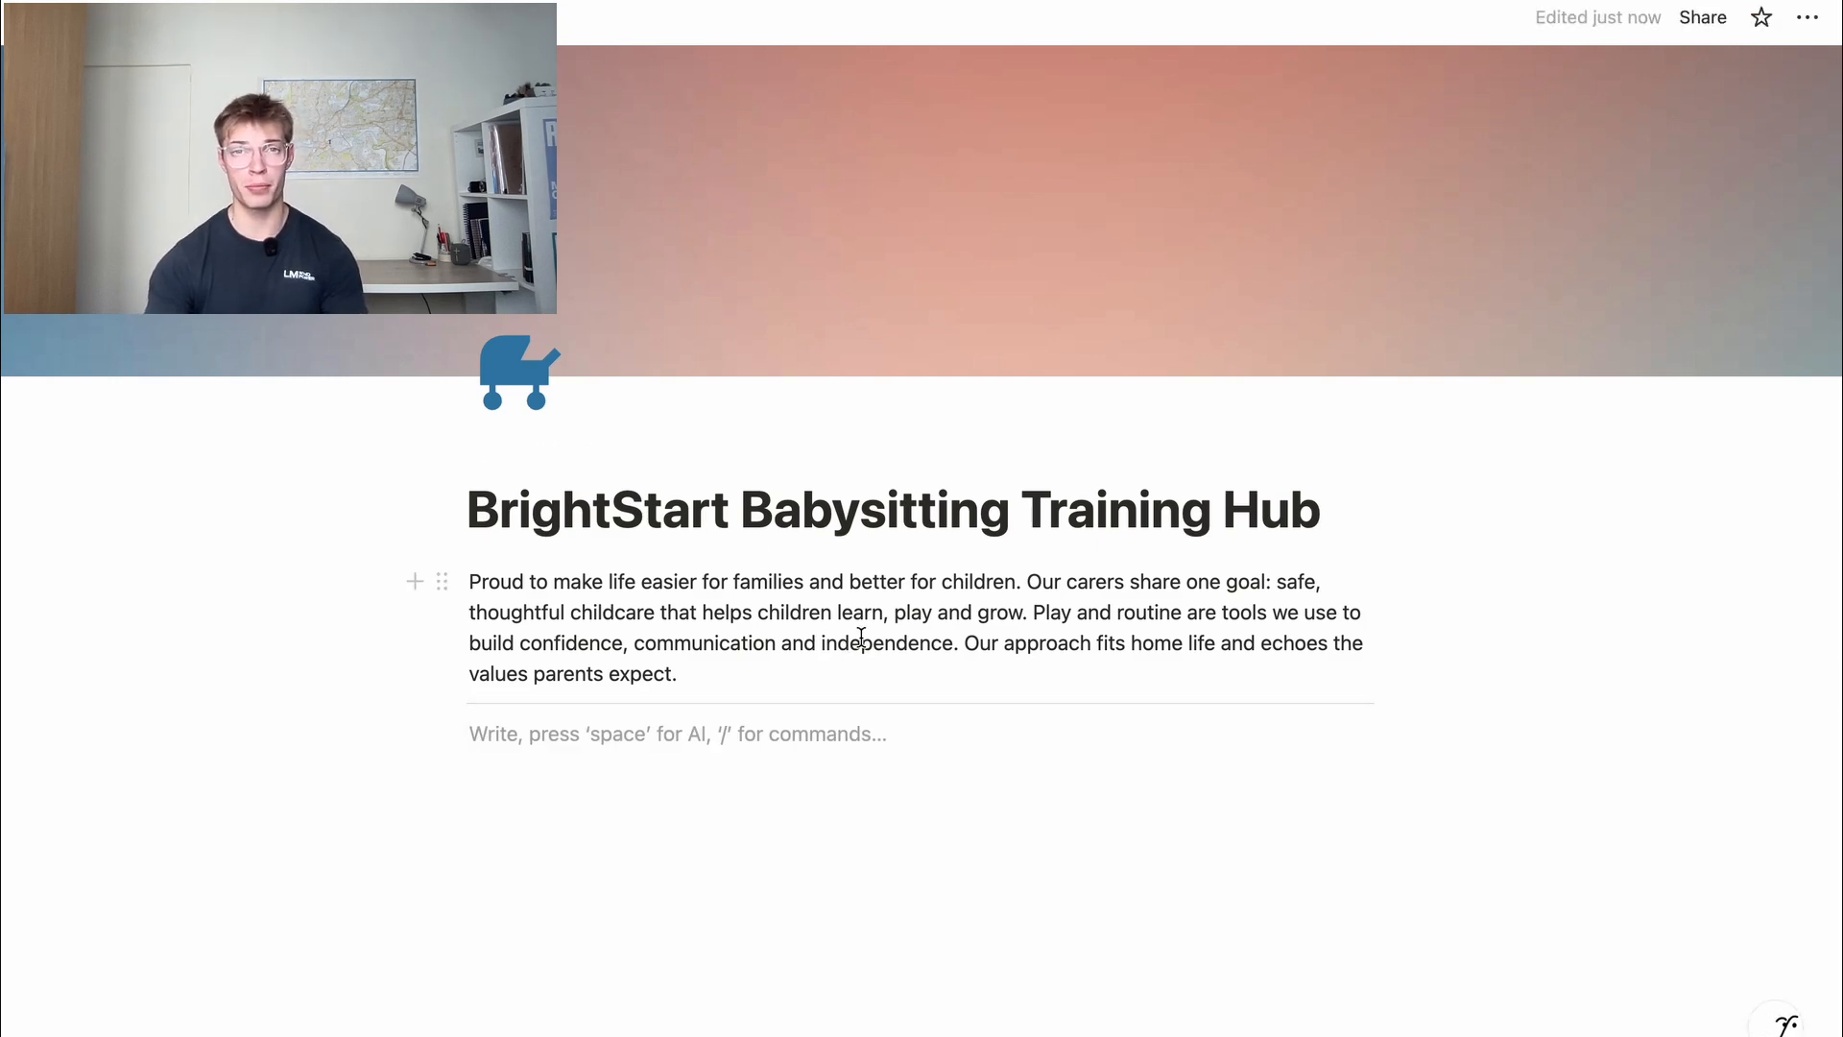
Insert a two-column layout below the divider
text(/)
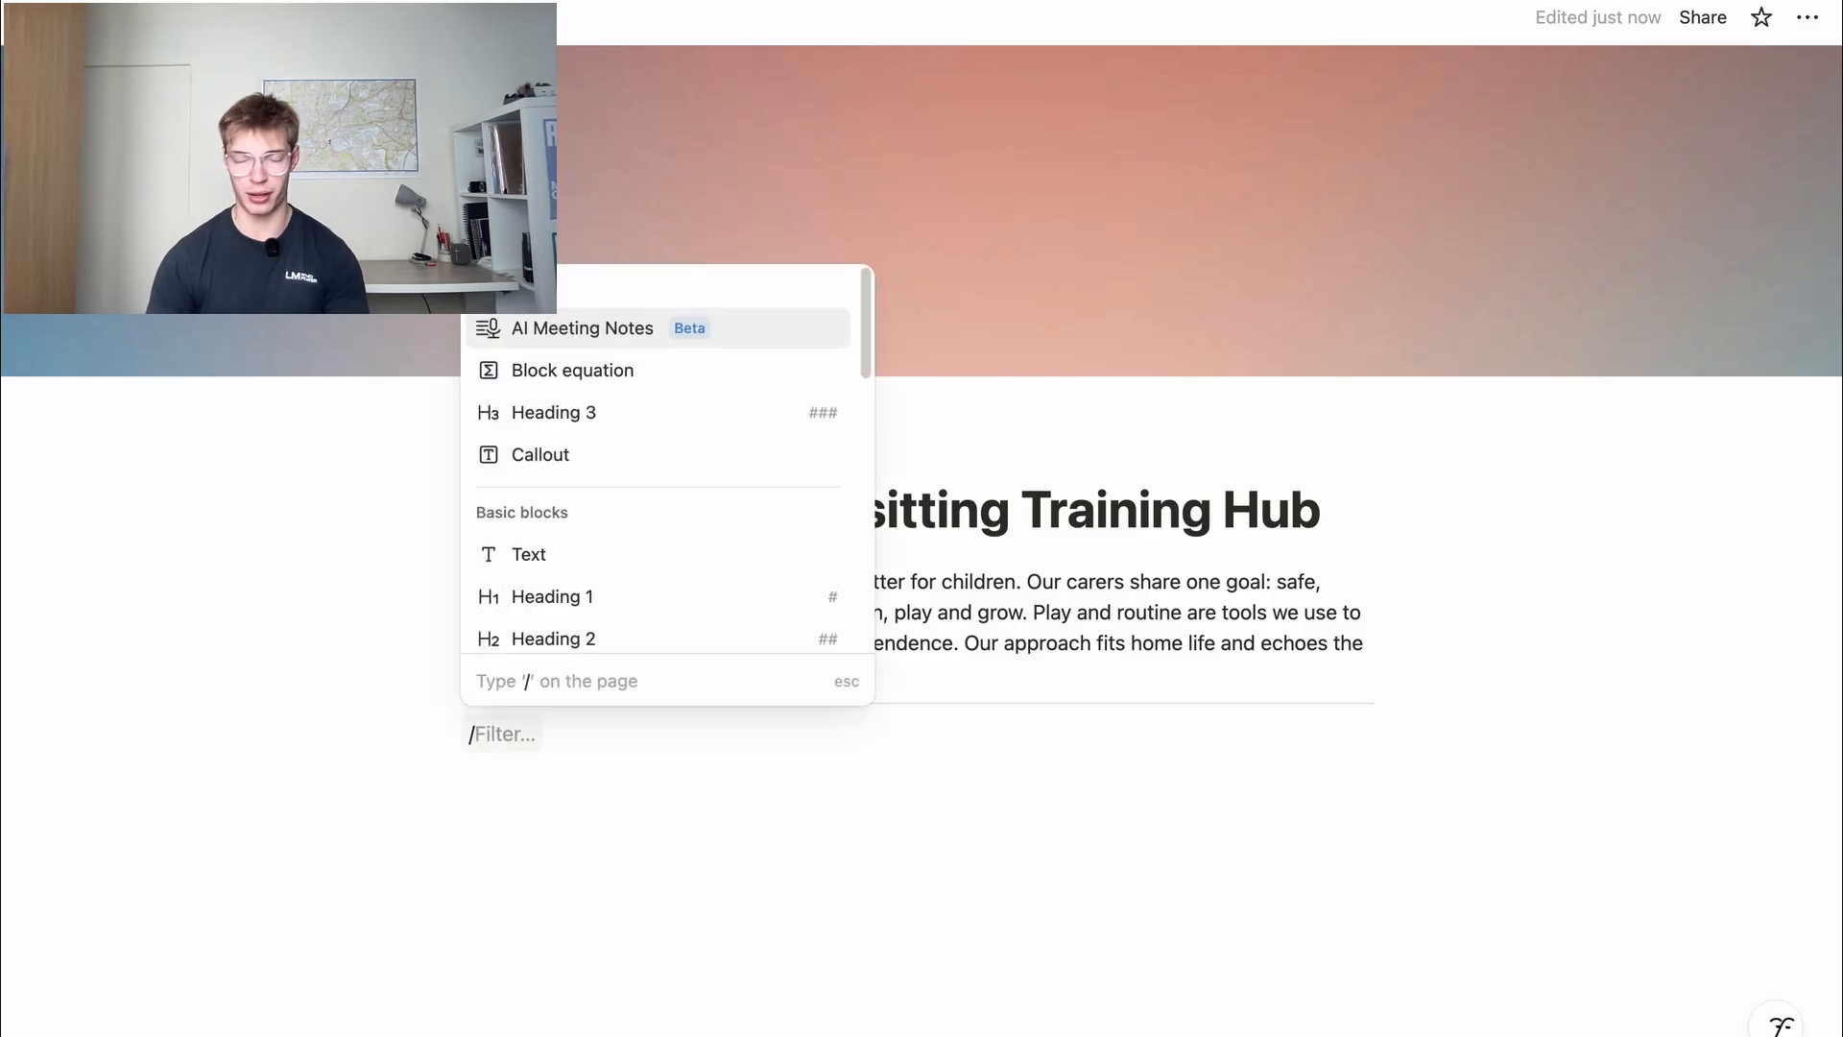
text(2c)
key(BackSpace)
key(BackSpace)
key(BackSpace)
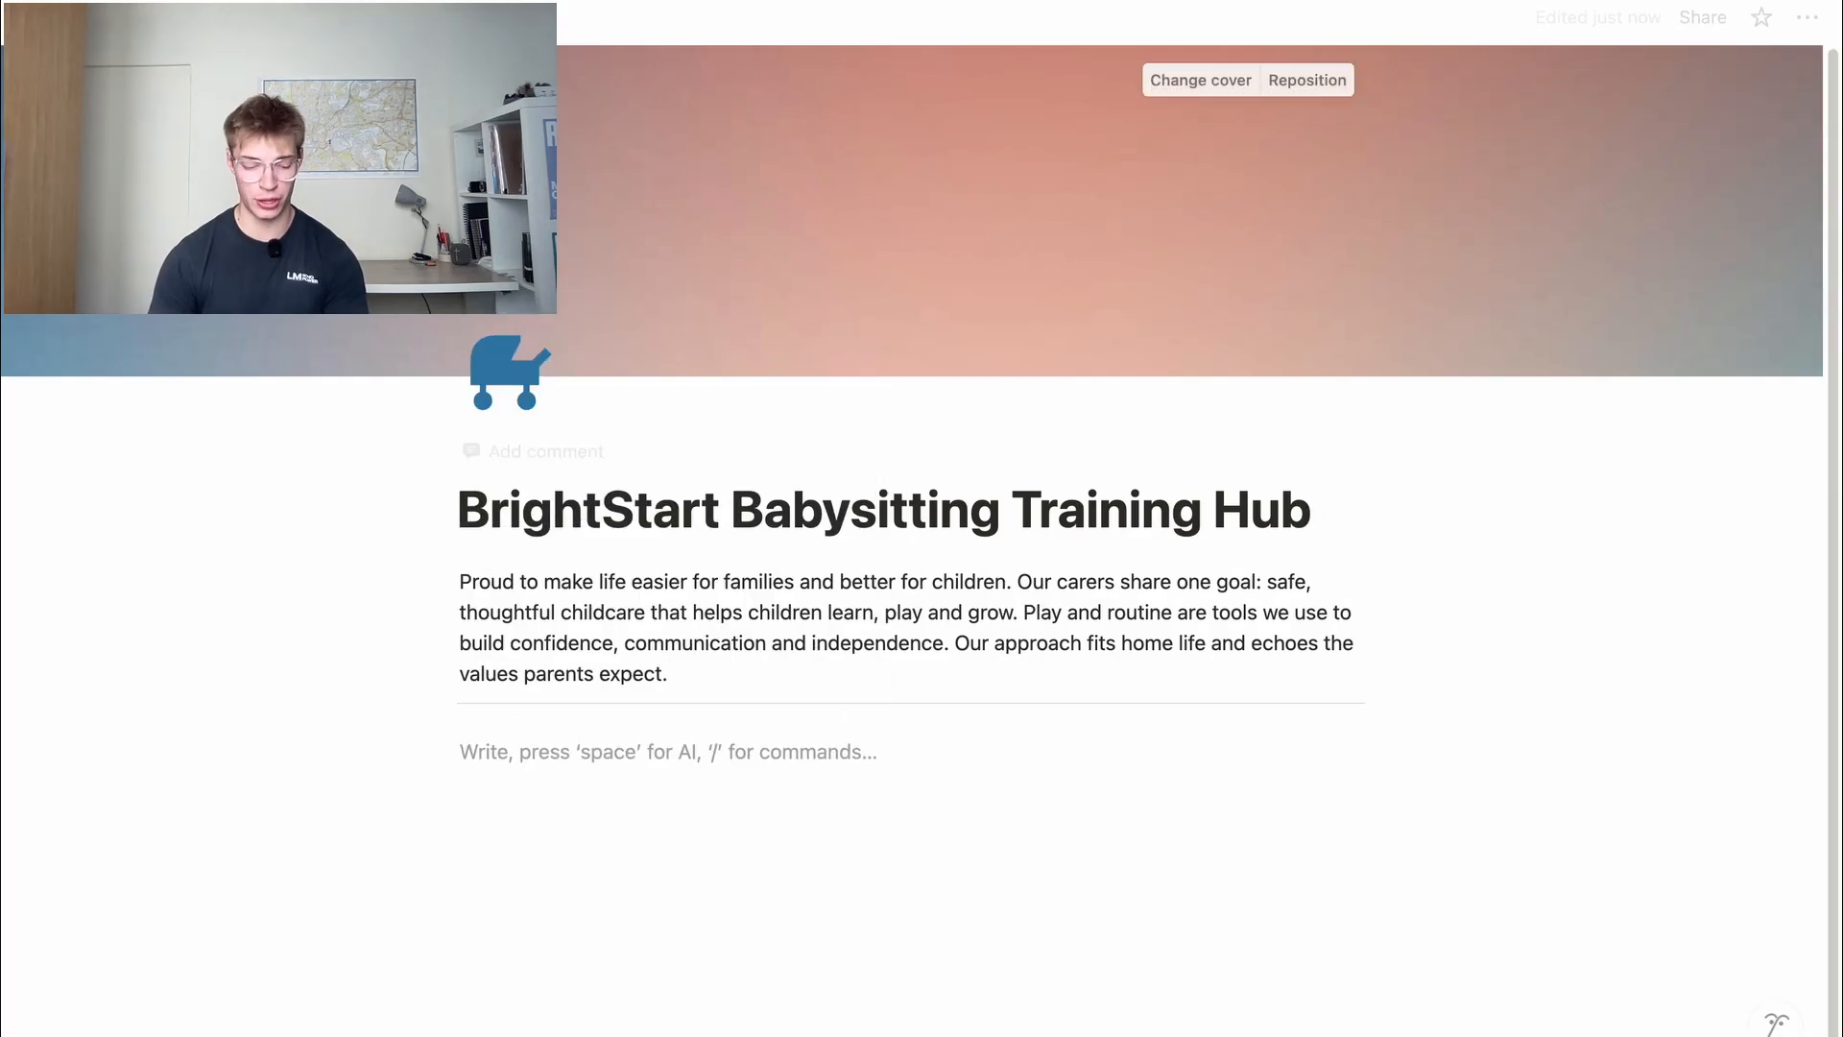
click(1091, 775)
click(841, 775)
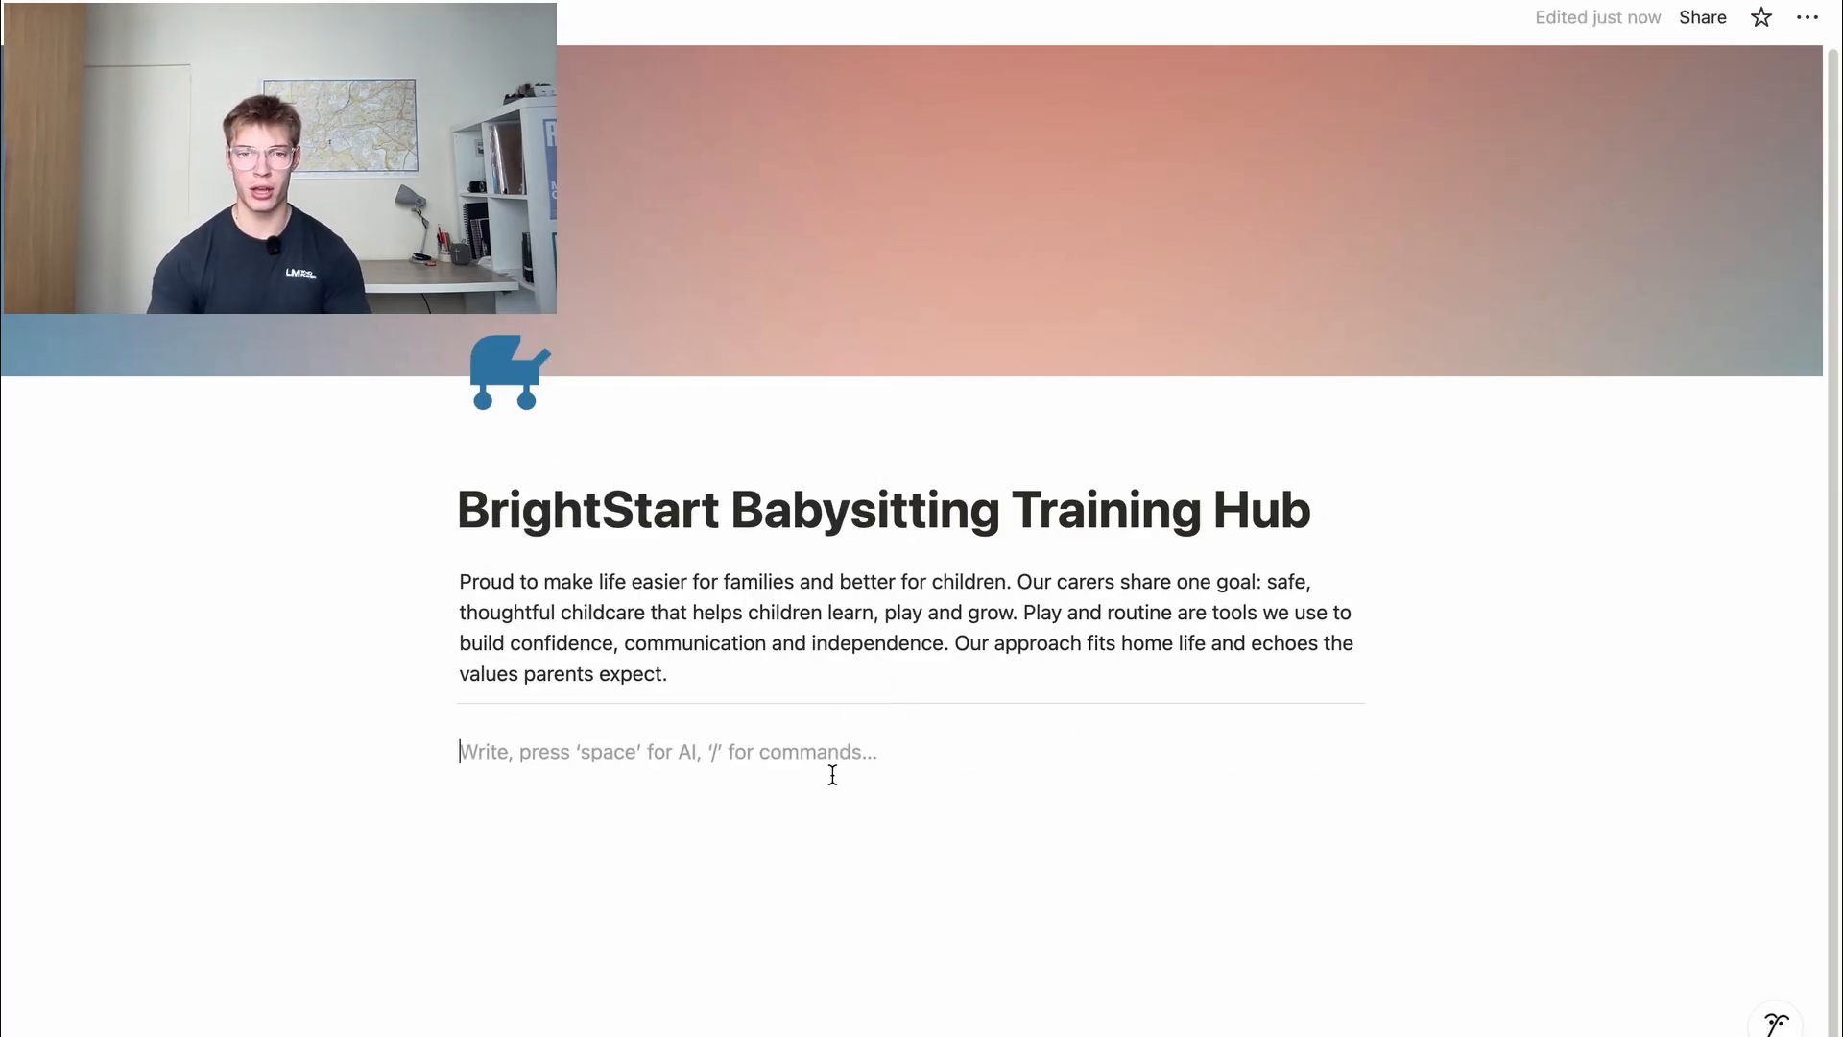
scroll(816, 672, down, 1)
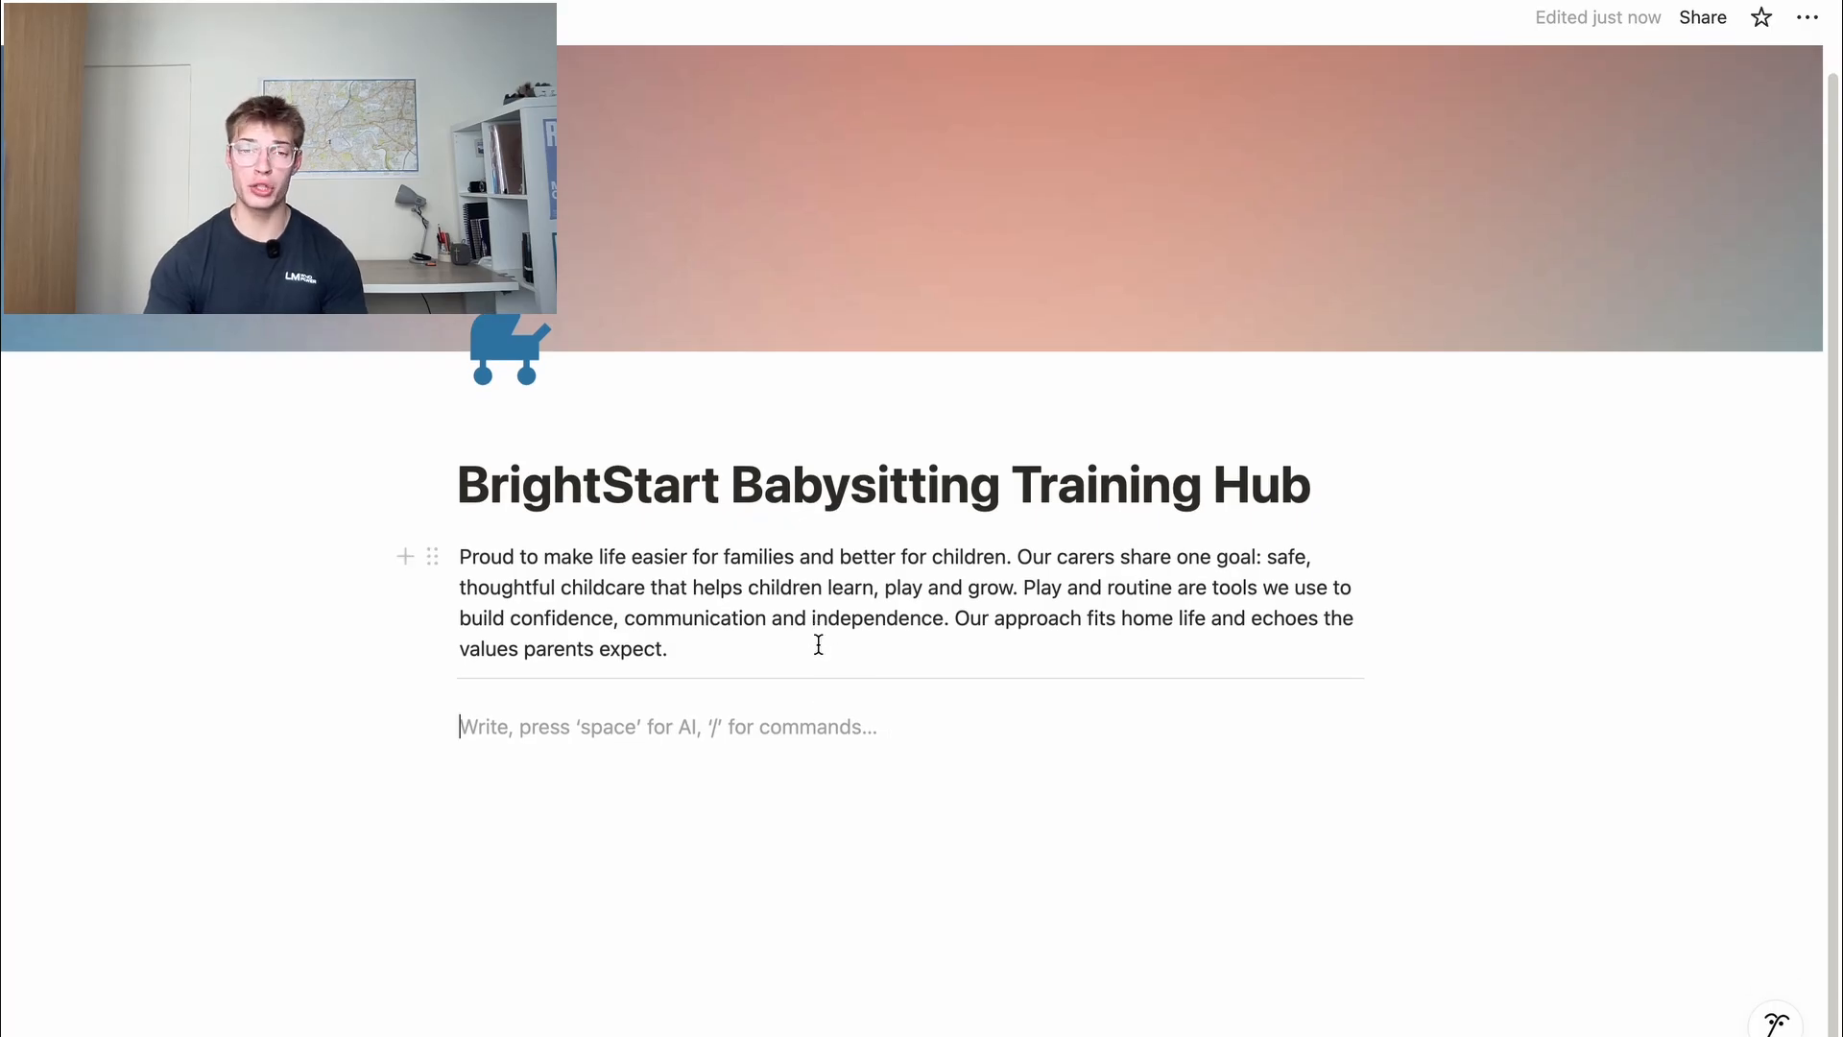
Insert a video block in the second column below the divider
click(1095, 724)
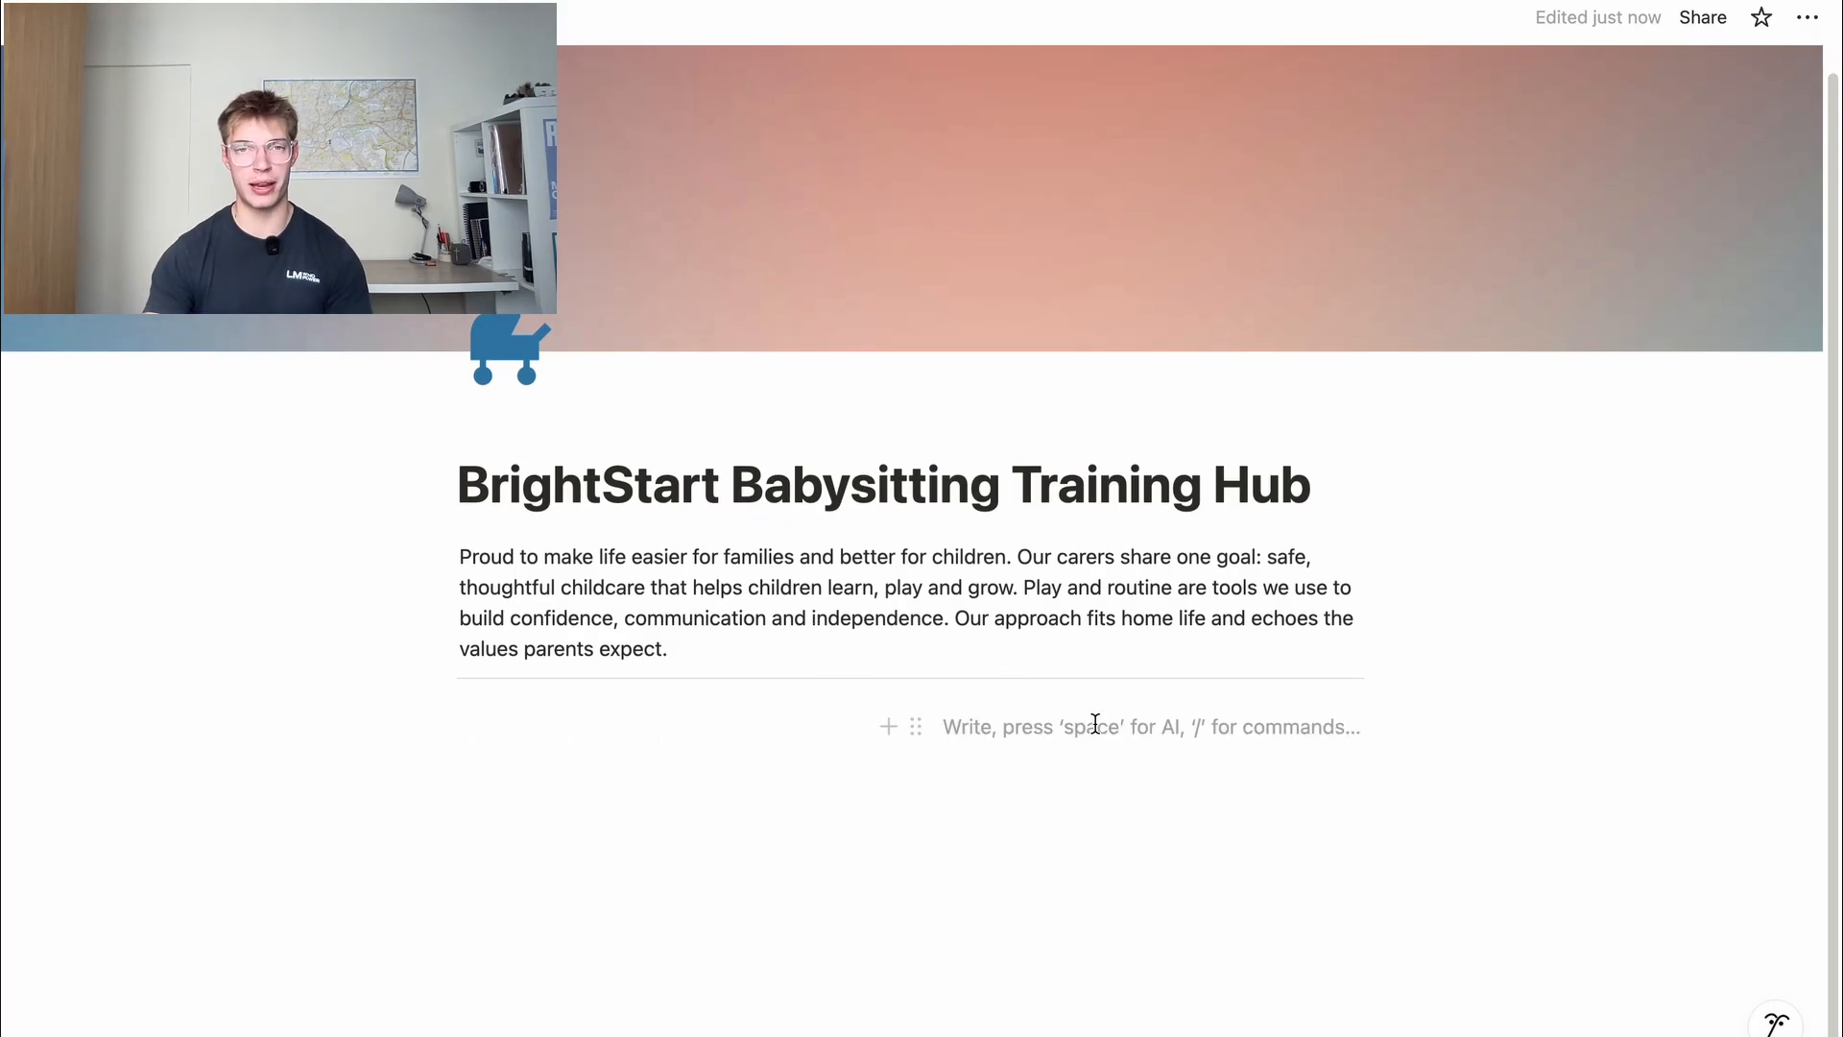
text(/)
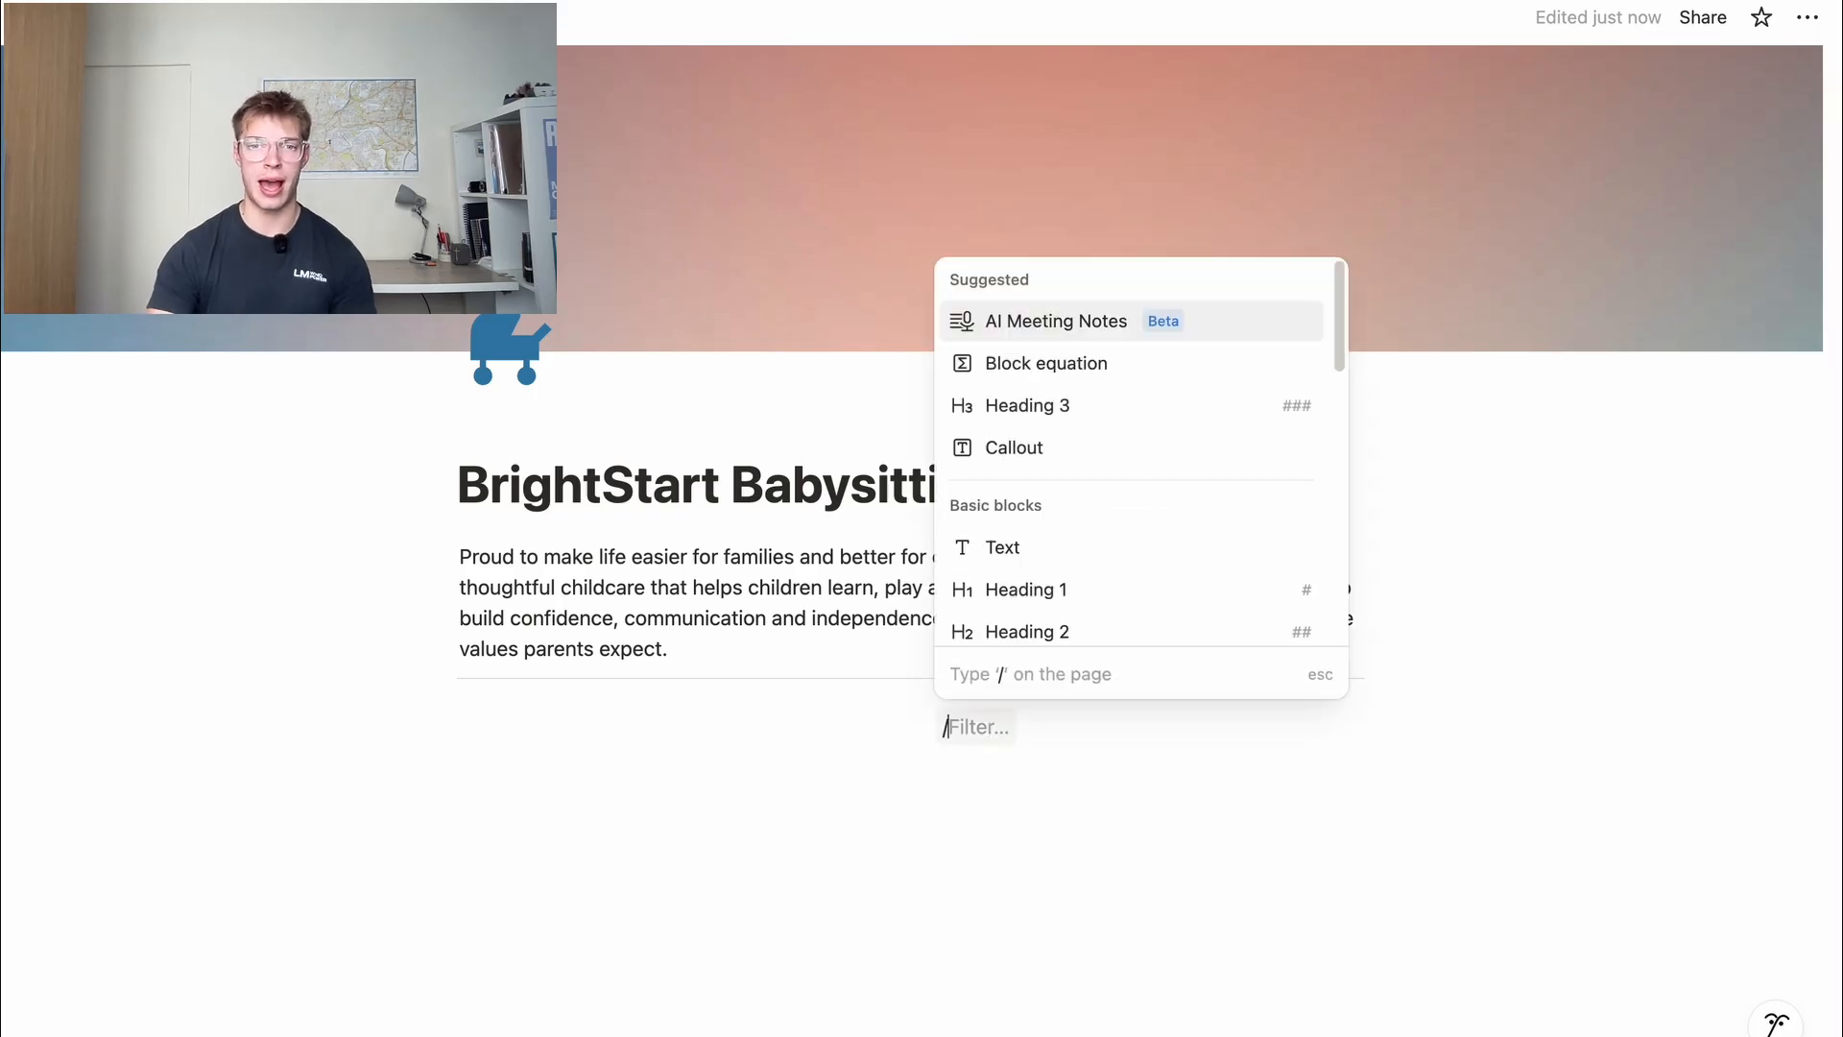
text(vid)
key(Return)
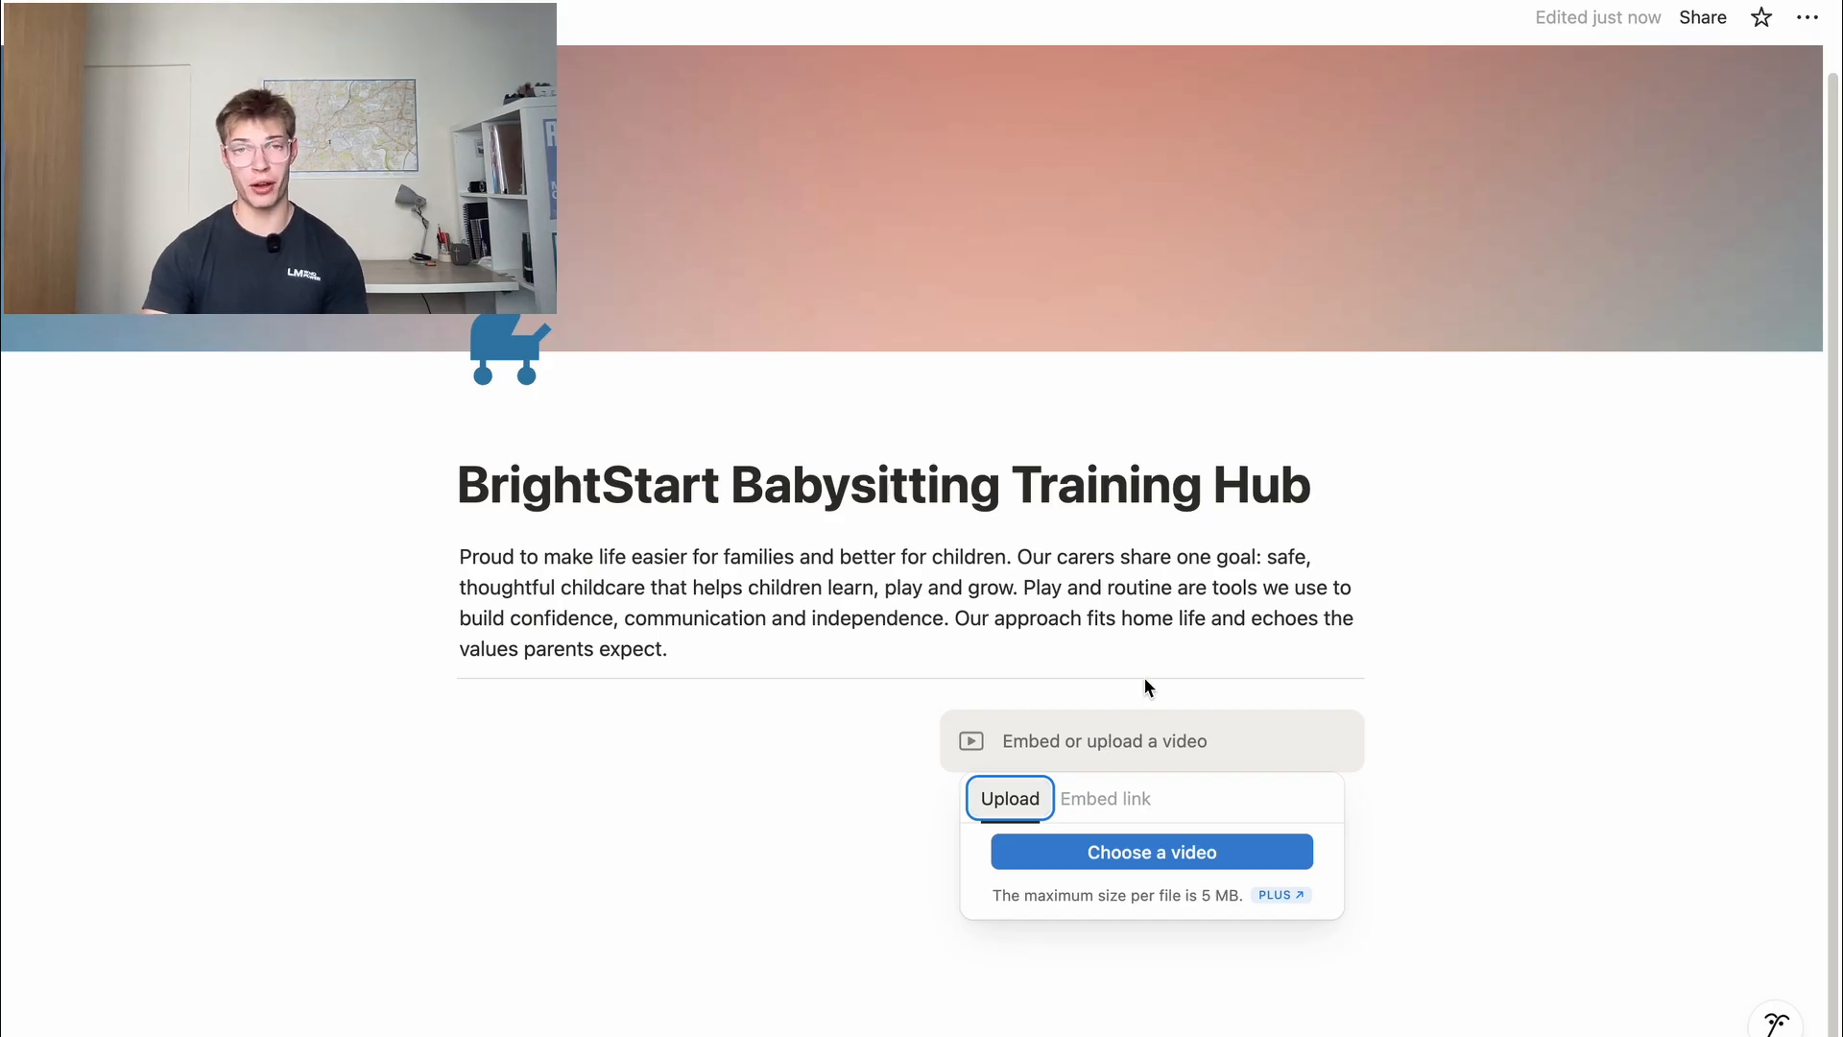
Switch to the web browser and open a new tab
key(super+space)
text(a)
key(Return)
key(super+t)
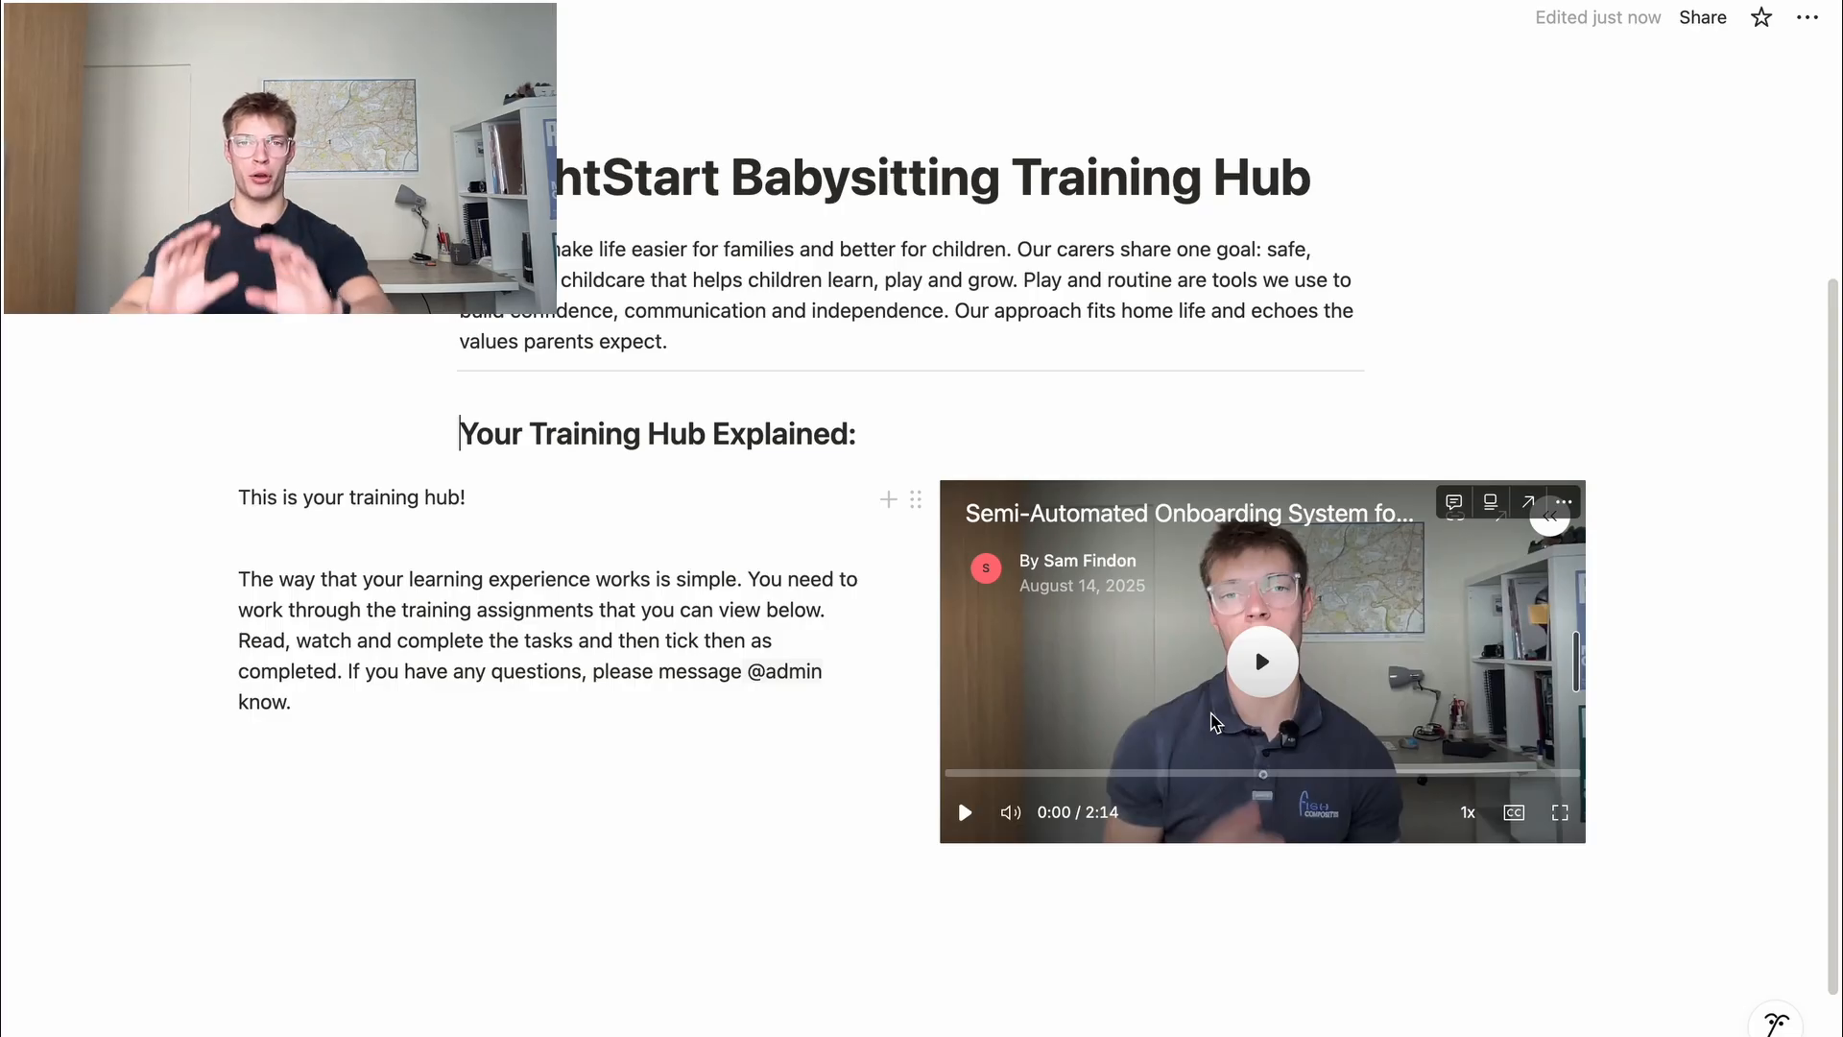
Play the embedded onboarding video briefly to check it, and pause it again
click(1050, 432)
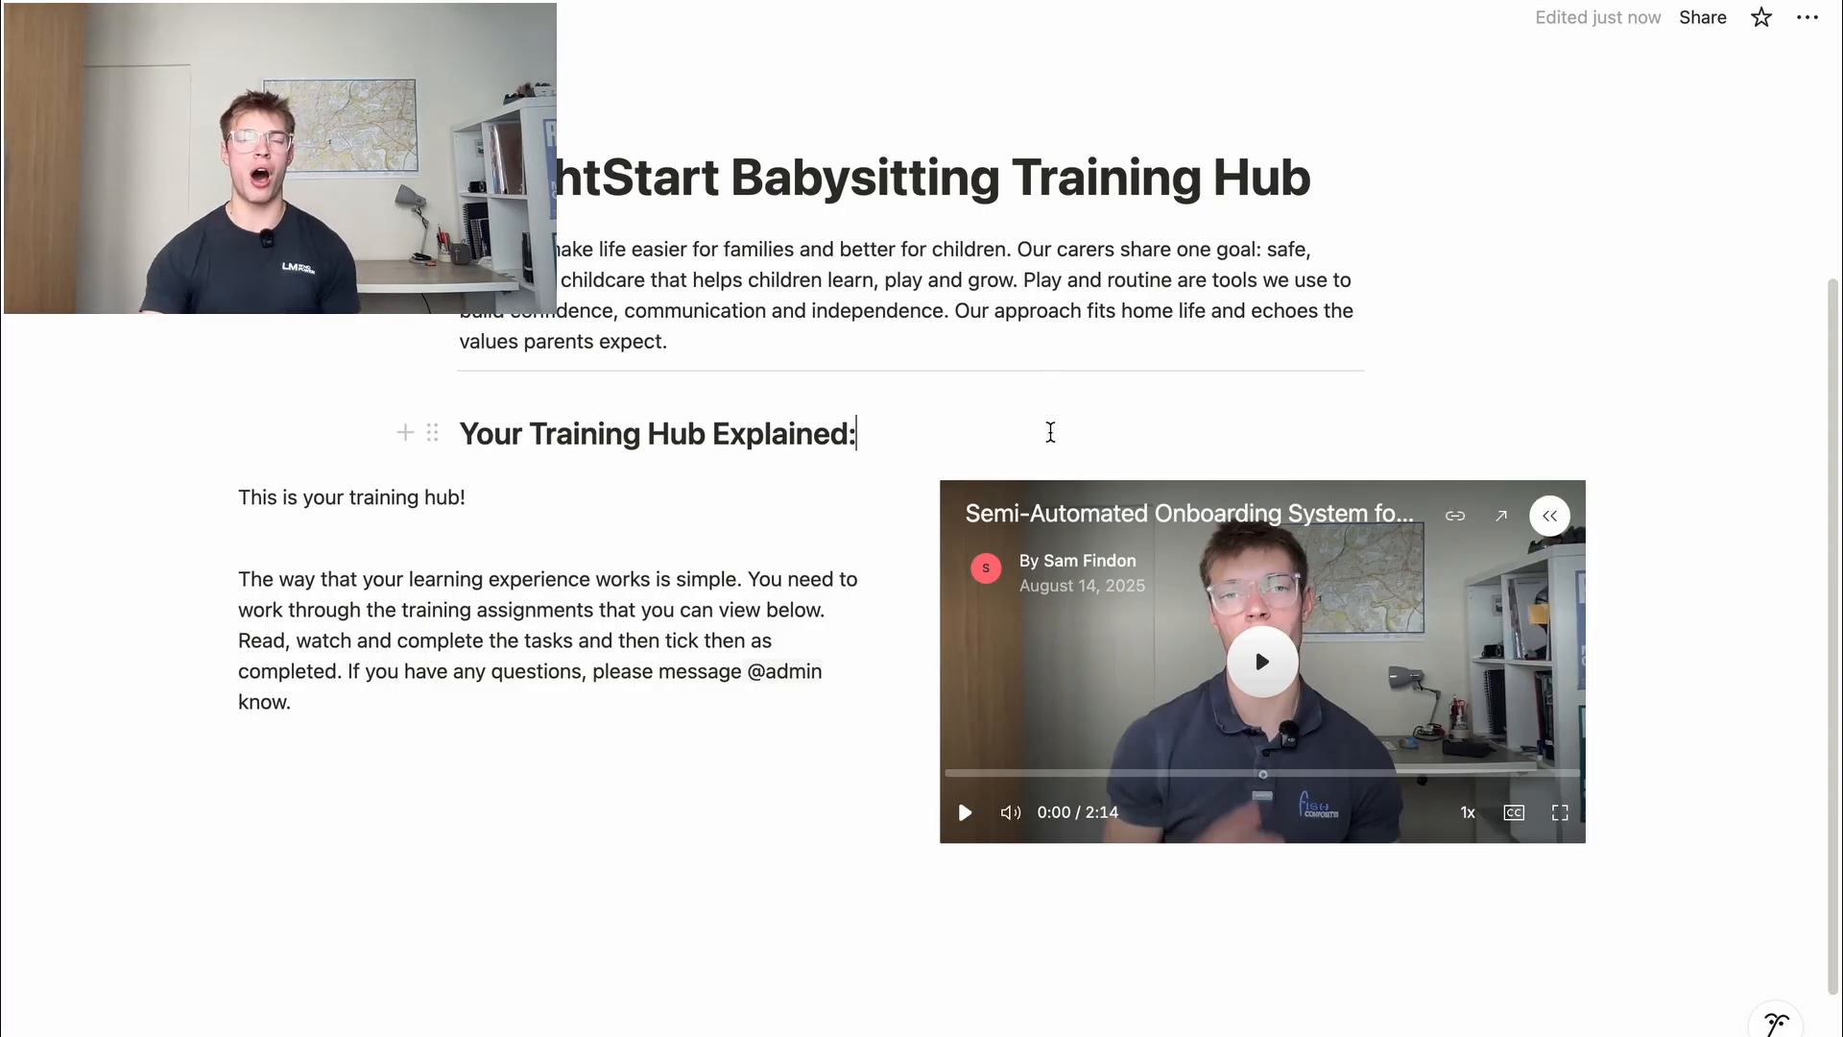
click(1265, 661)
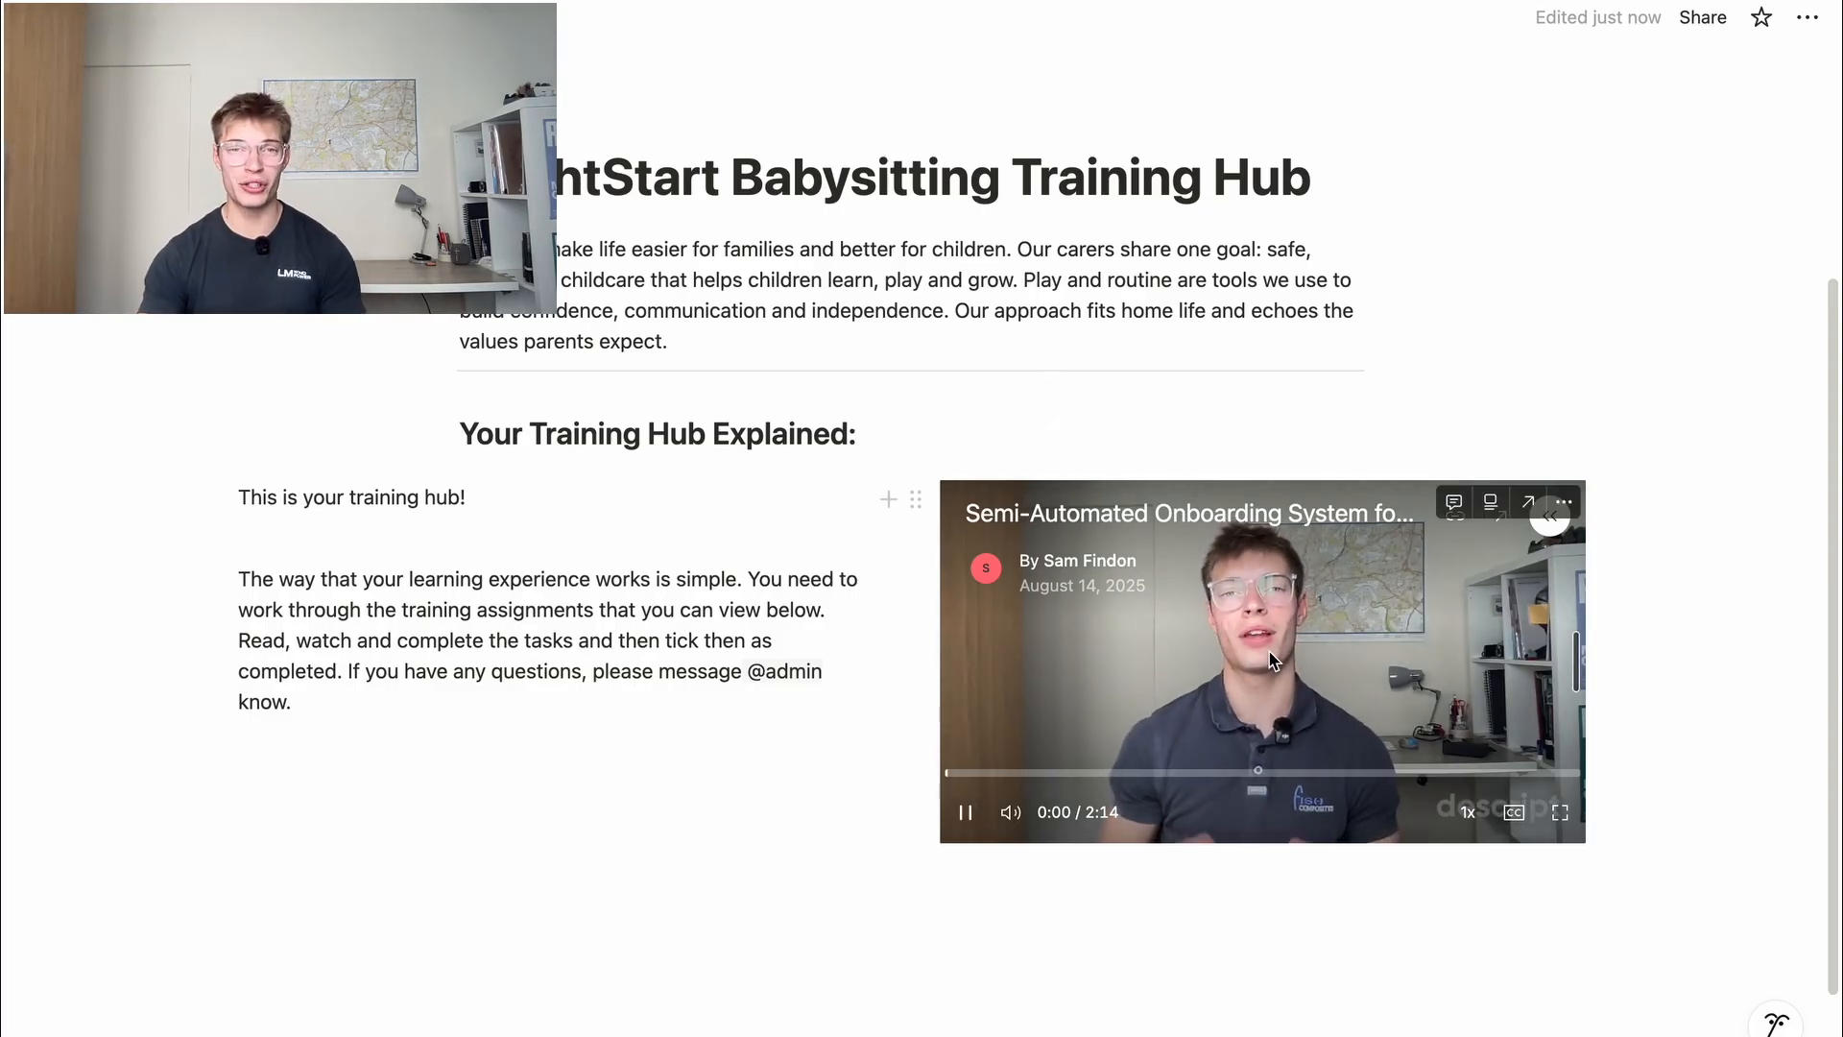
click(1270, 660)
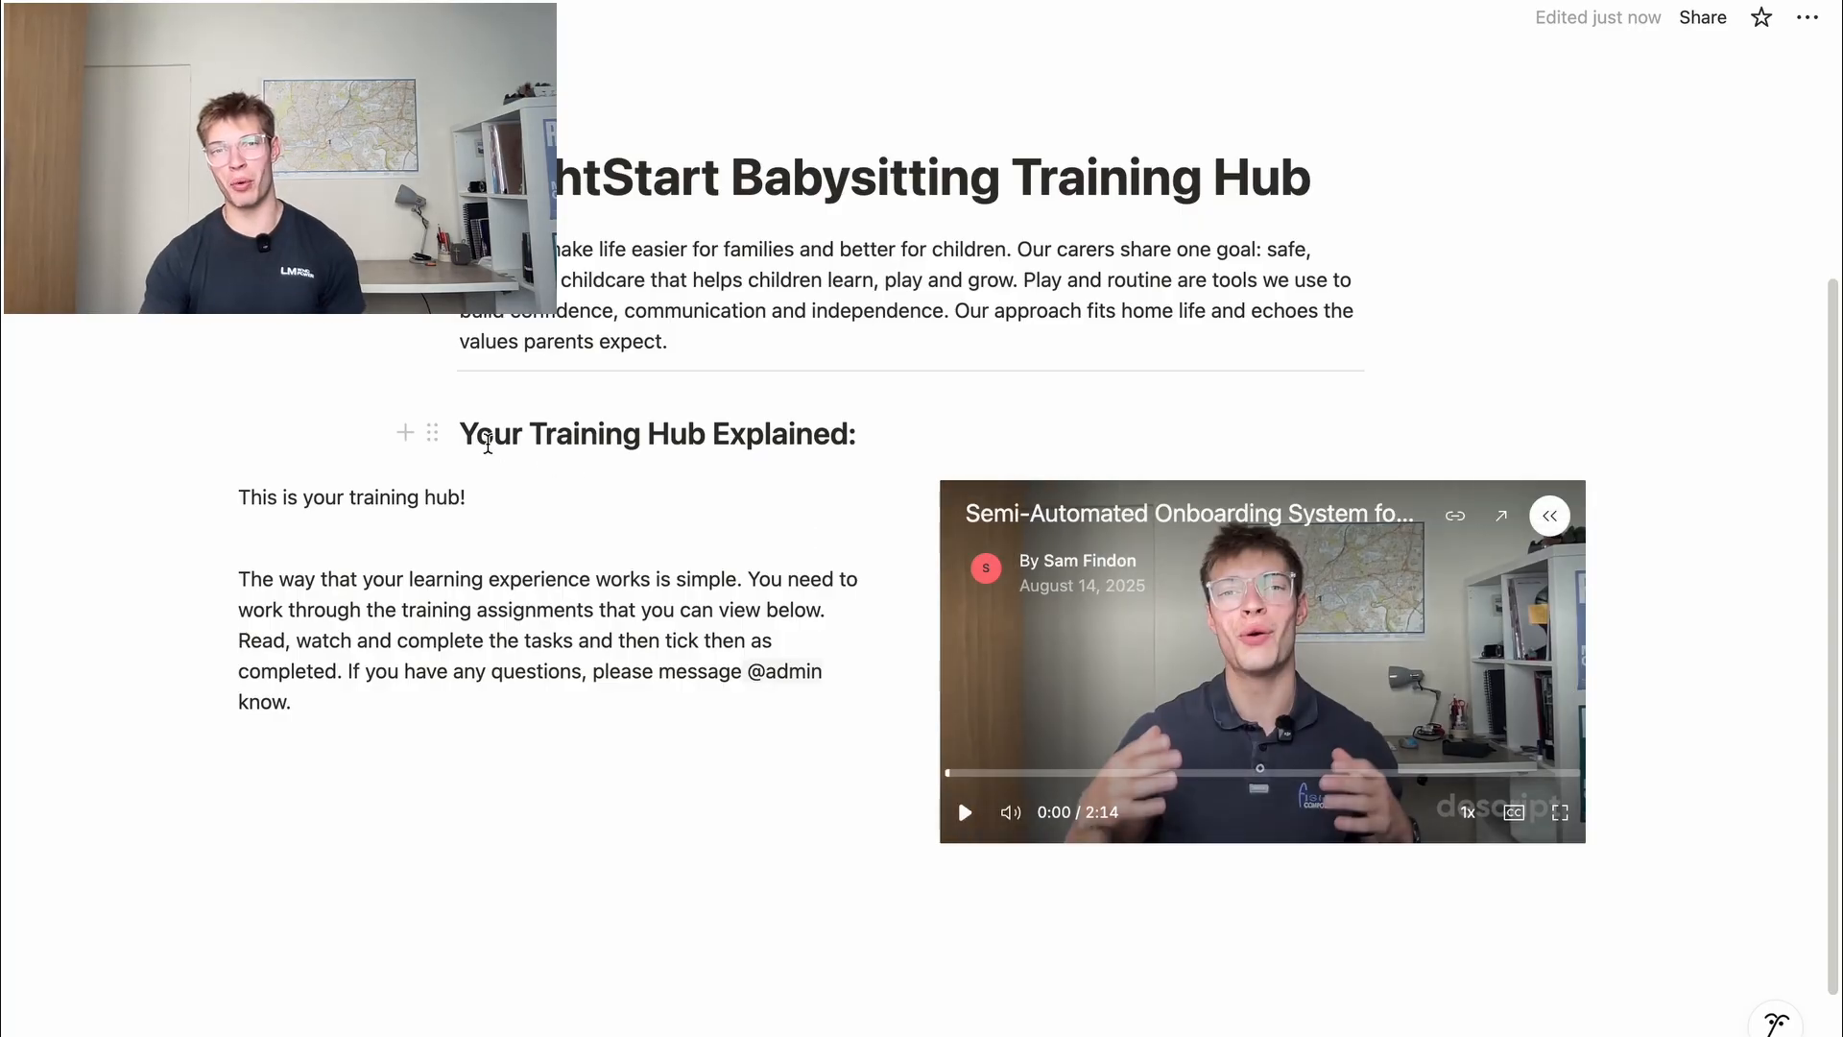
Try replacing the "Your Training Hub Explained:" heading with a newly inserted Heading 2 block, and undo the changes
drag(461, 437, 967, 441)
key(BackSpace)
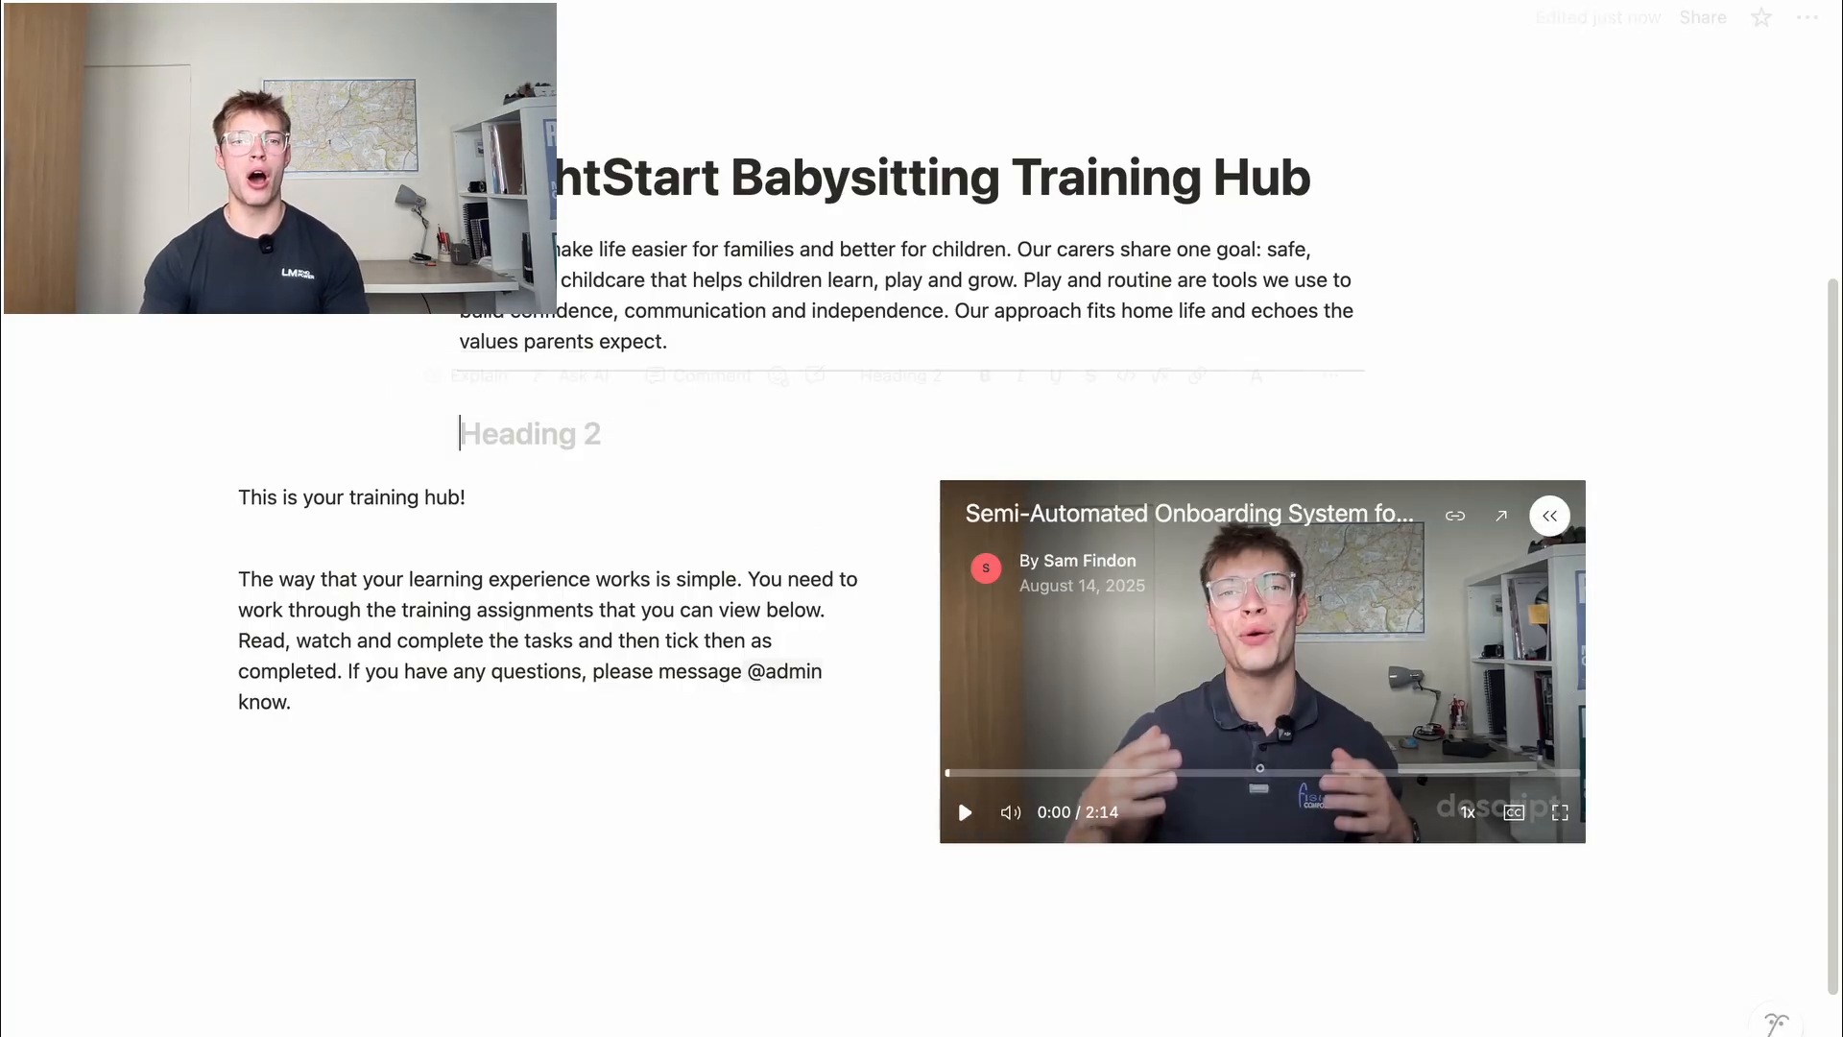
text(/2)
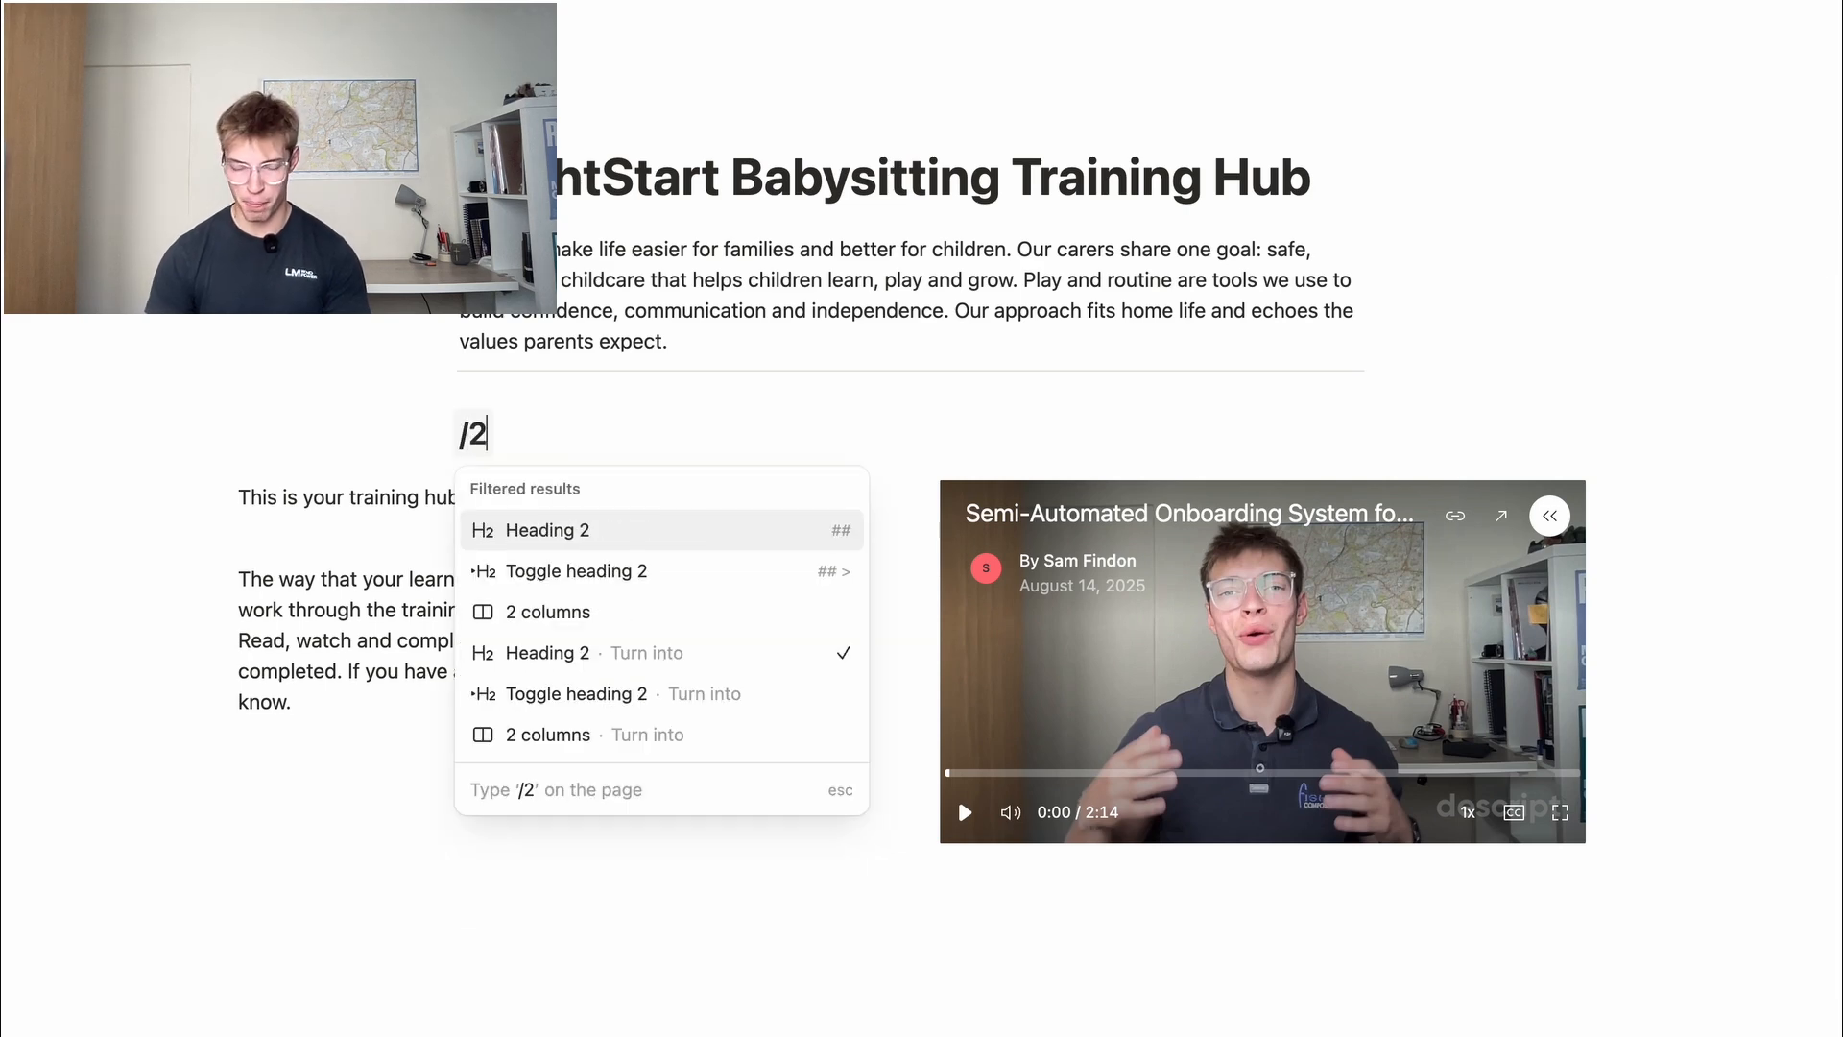
key(Return)
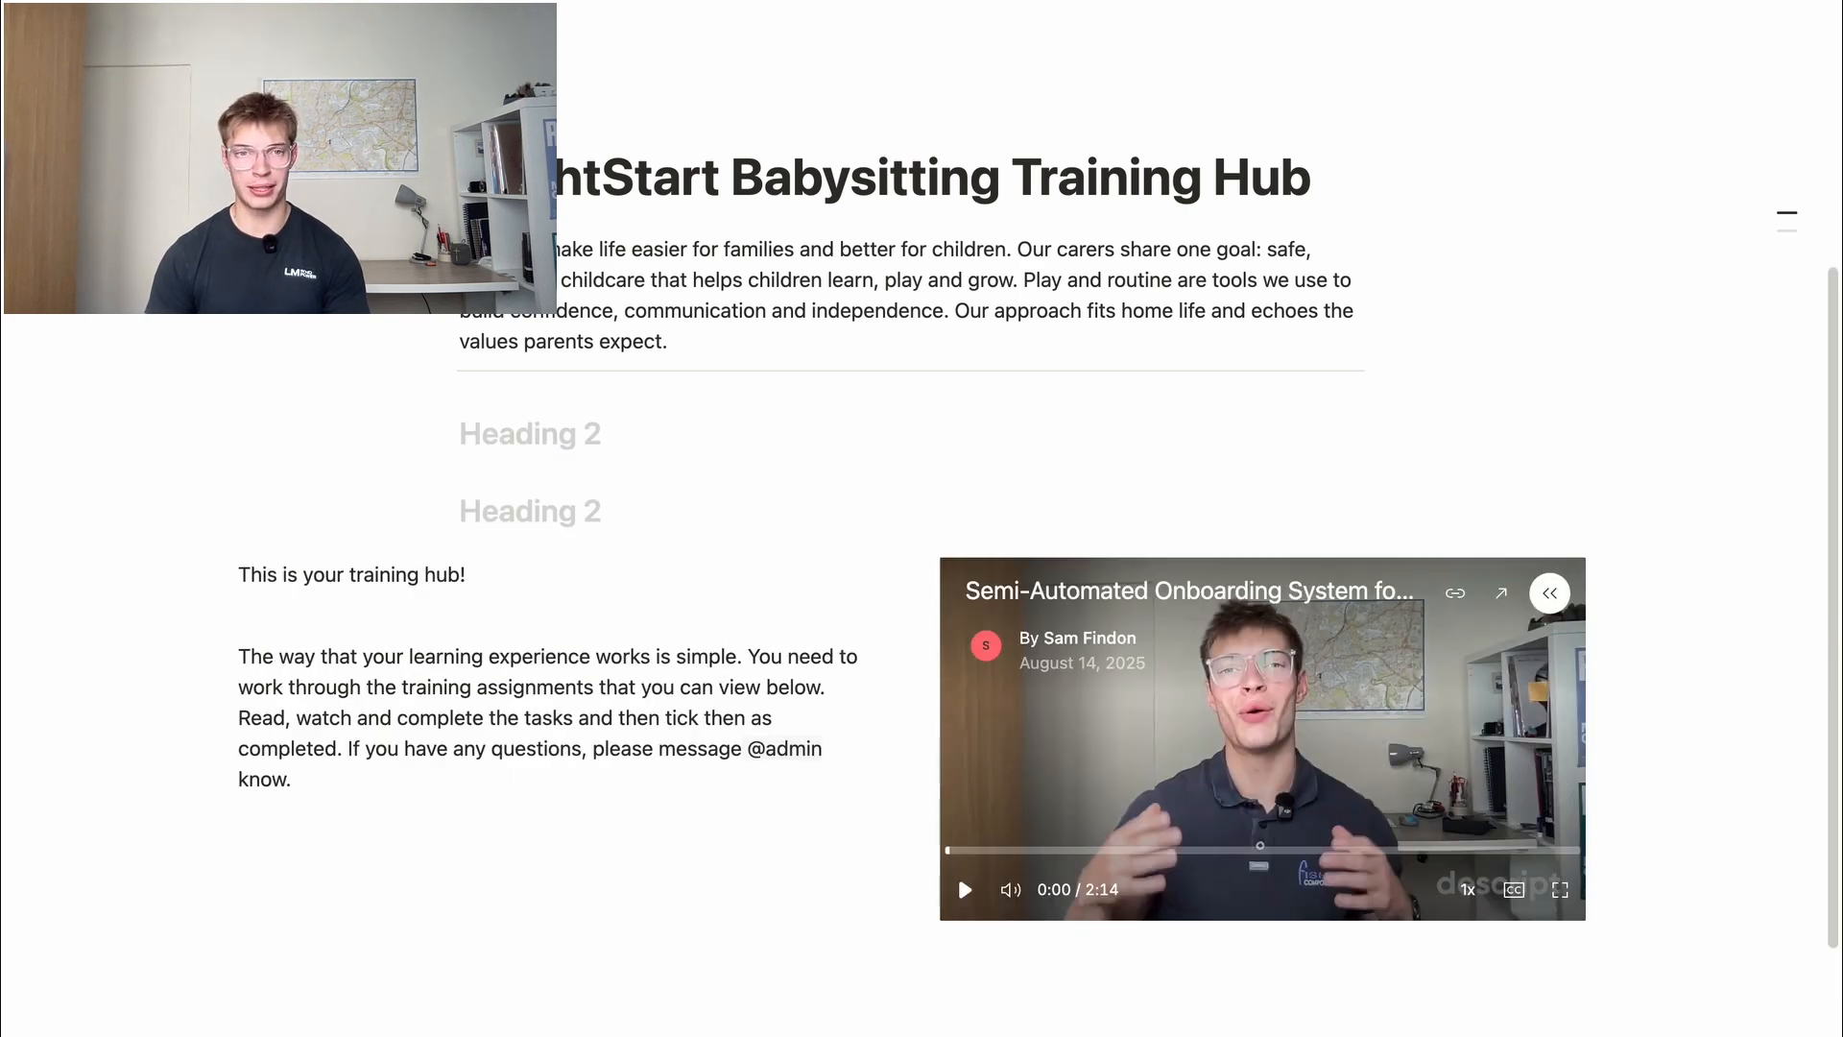
key(BackSpace)
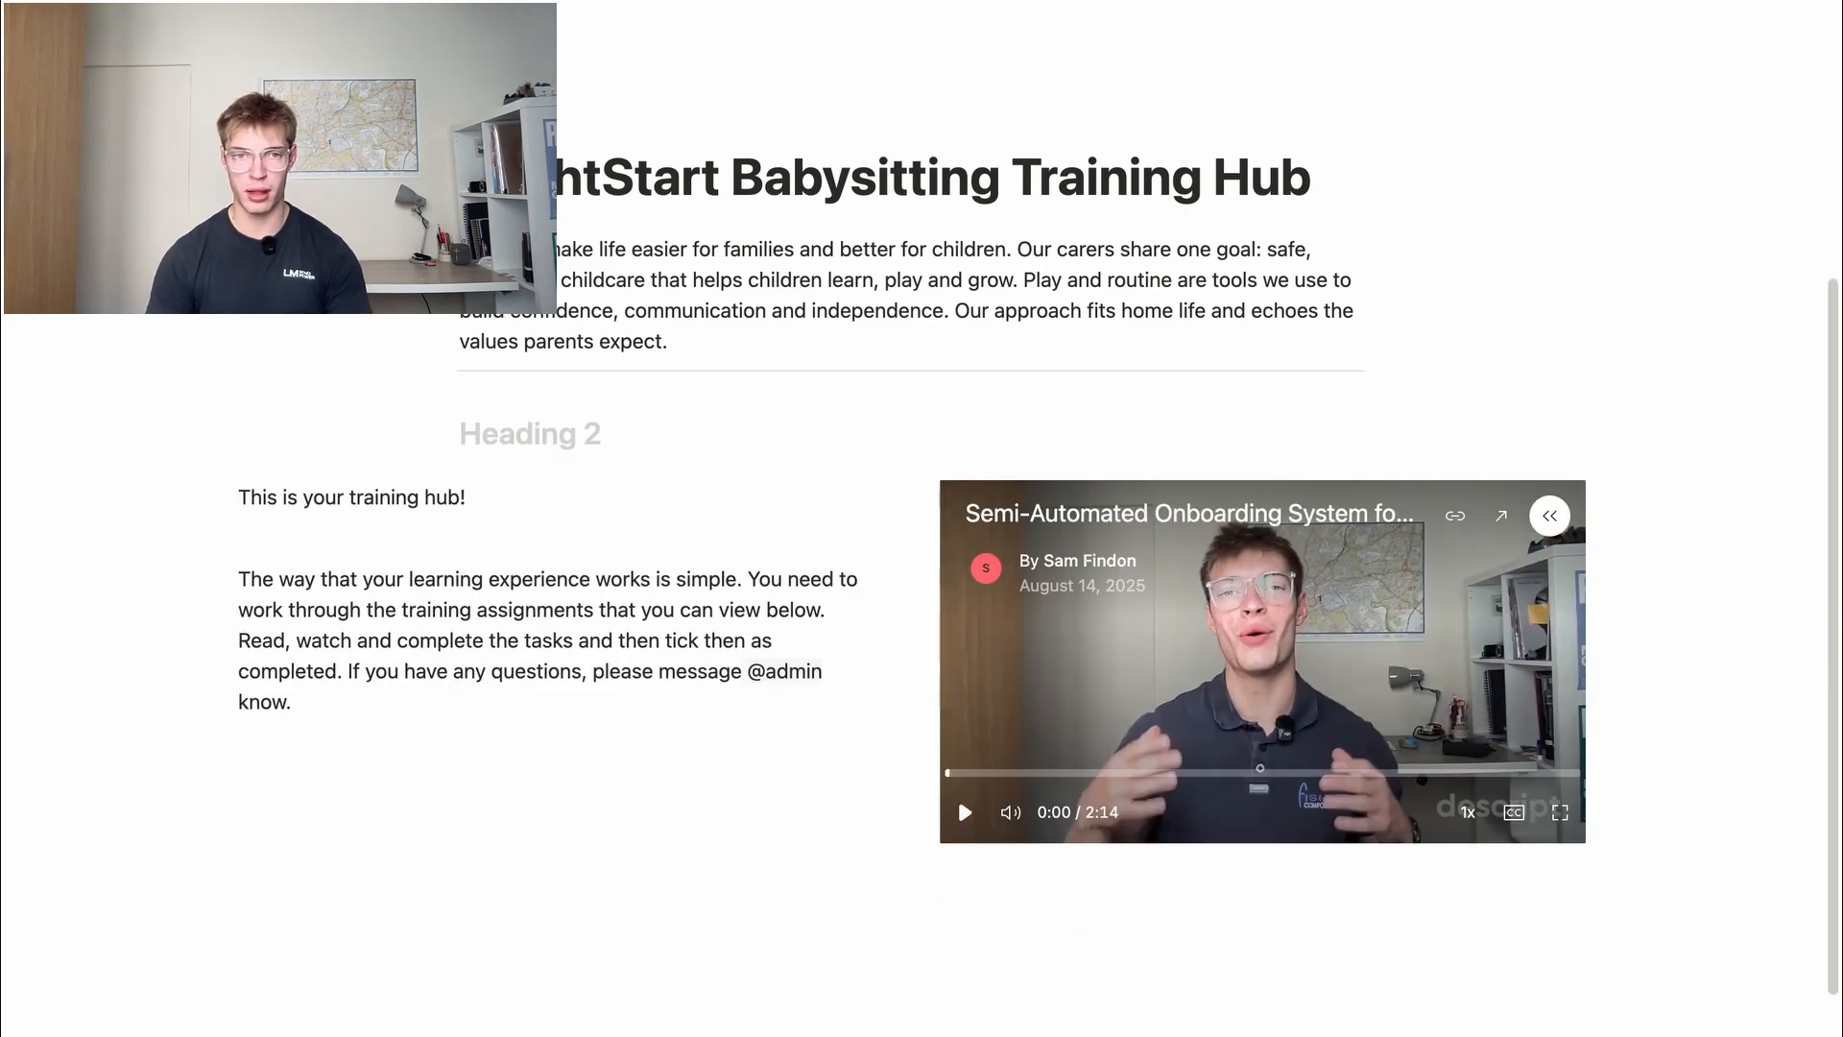
key(ctrl+z)
key(ctrl+z)
key(ctrl+z)
key(ctrl+z)
key(ctrl+z)
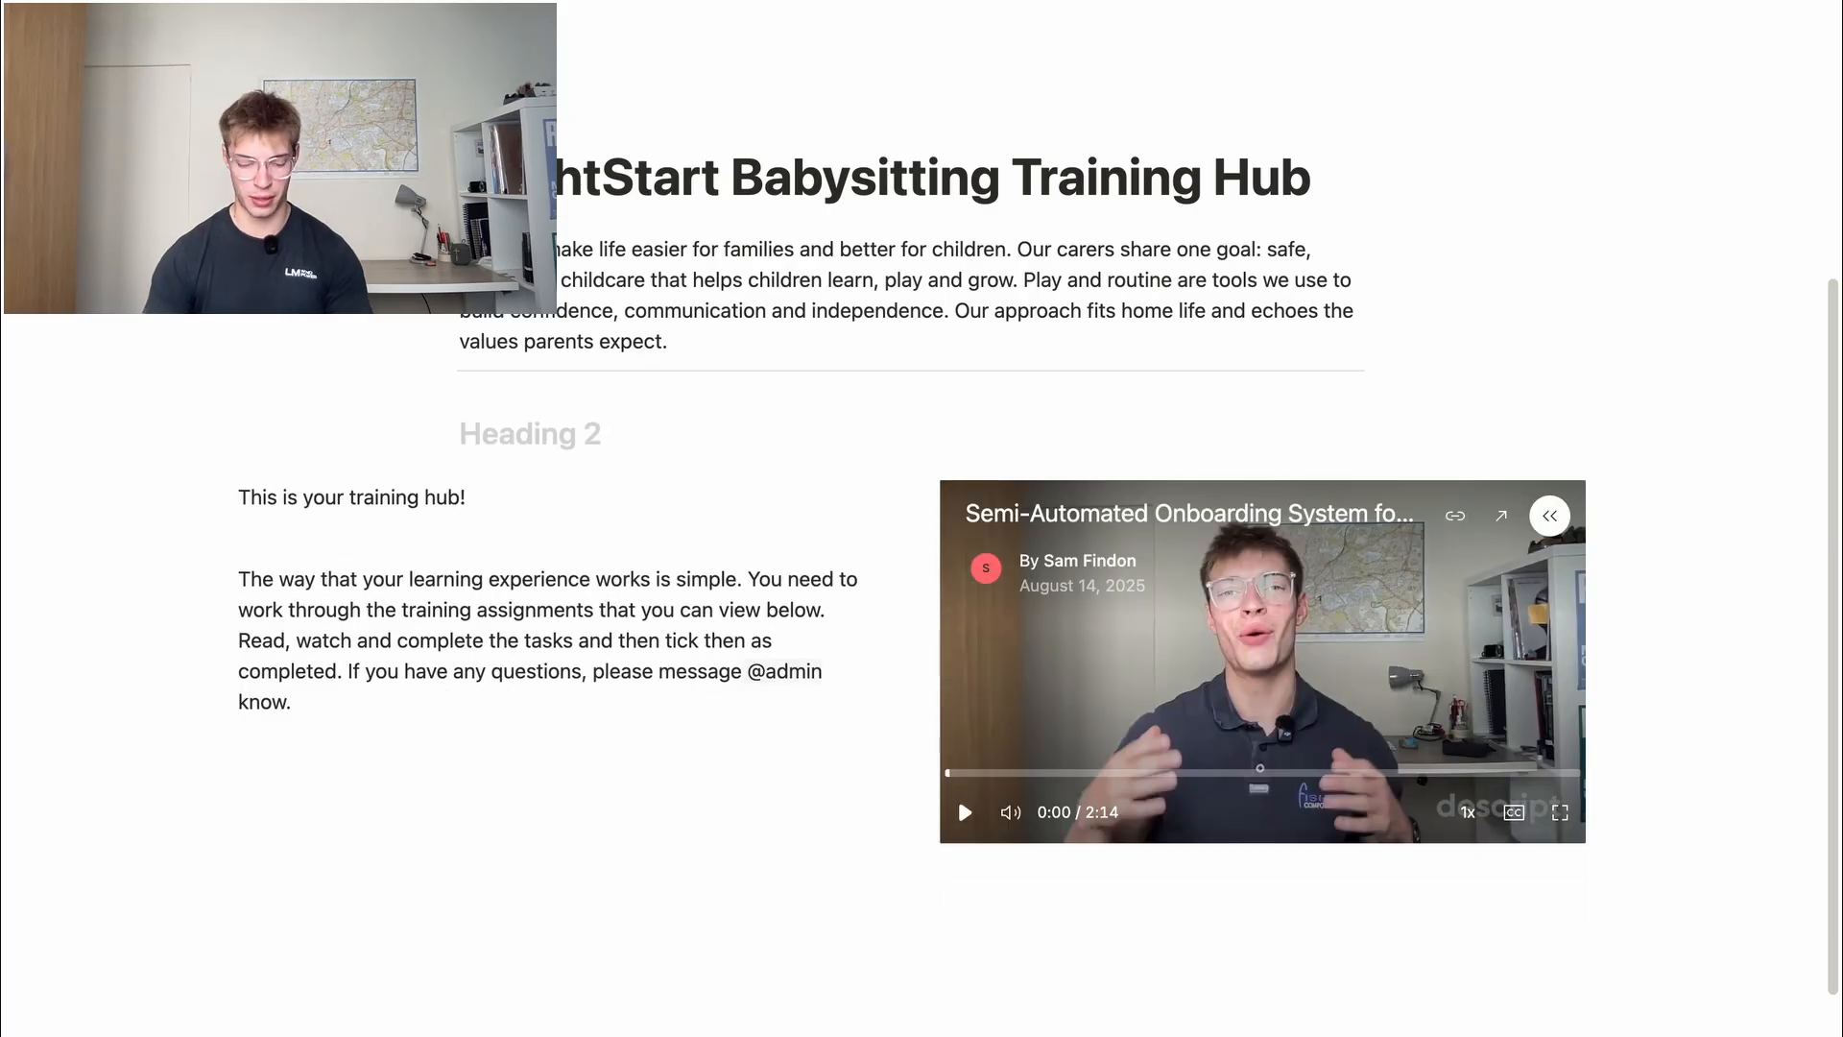
click(890, 462)
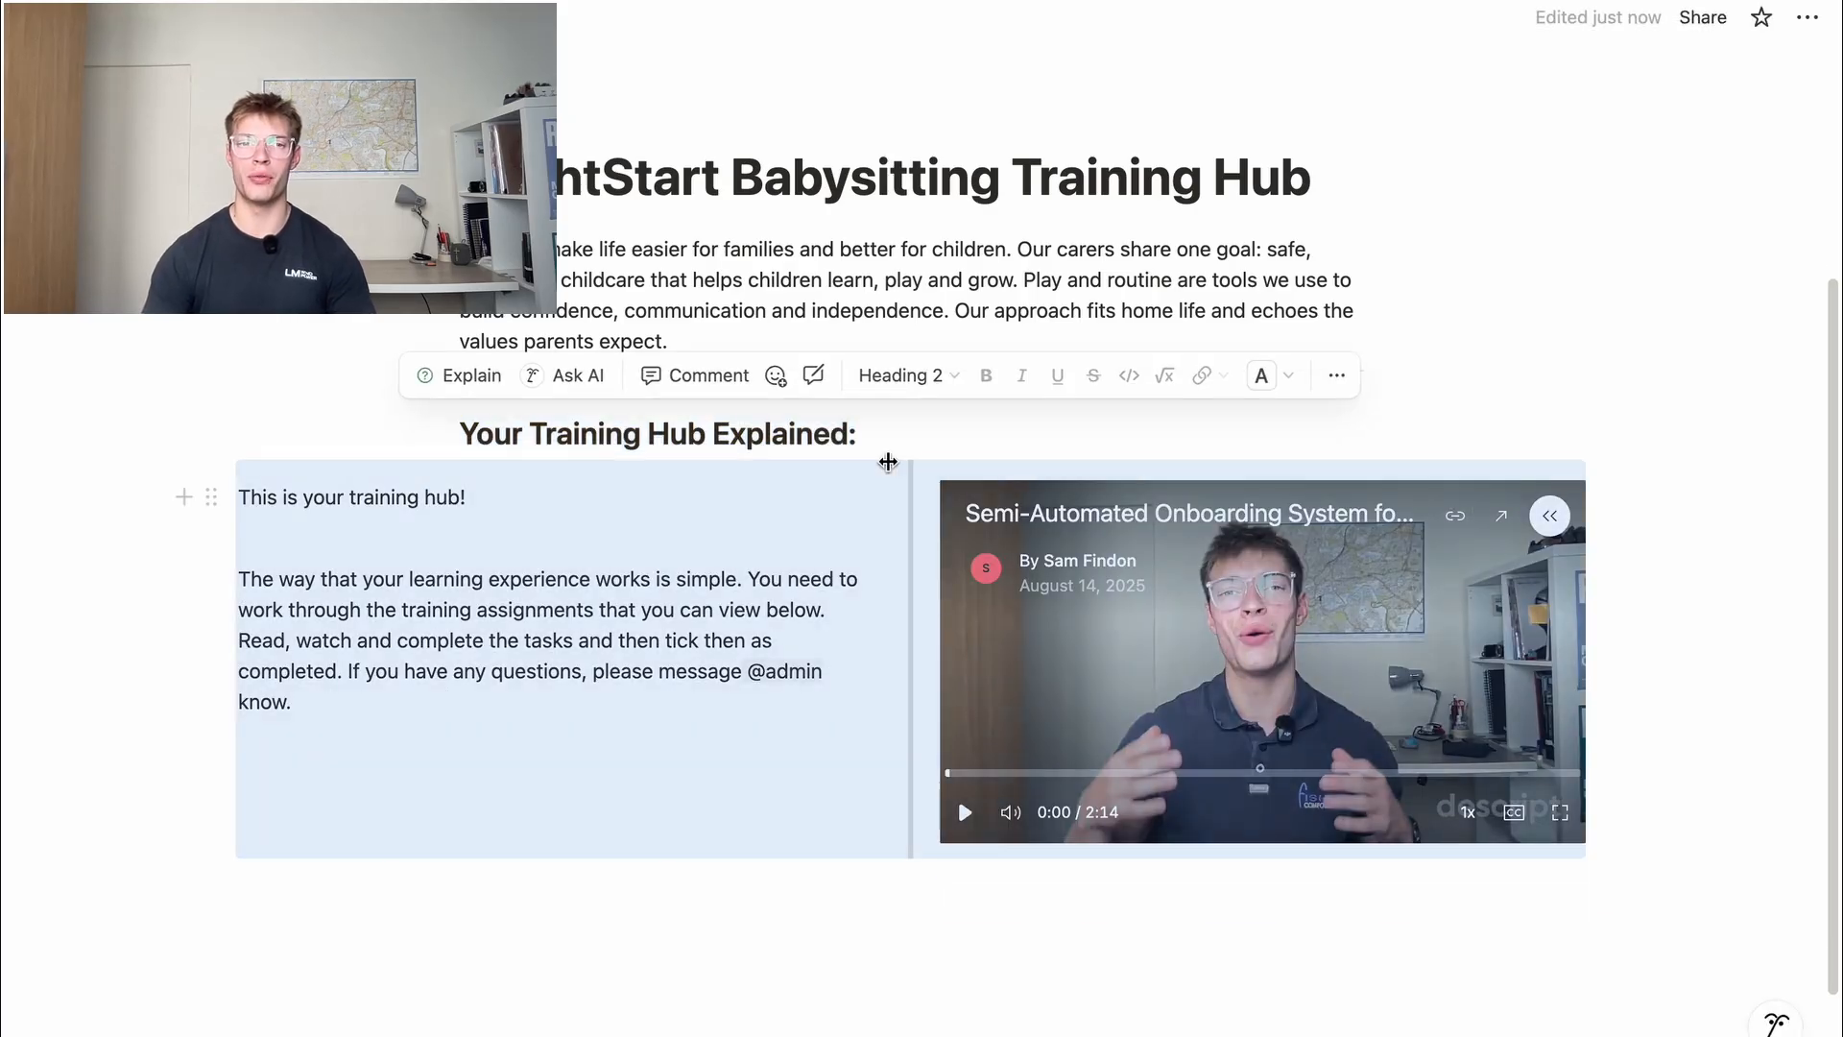
click(1759, 487)
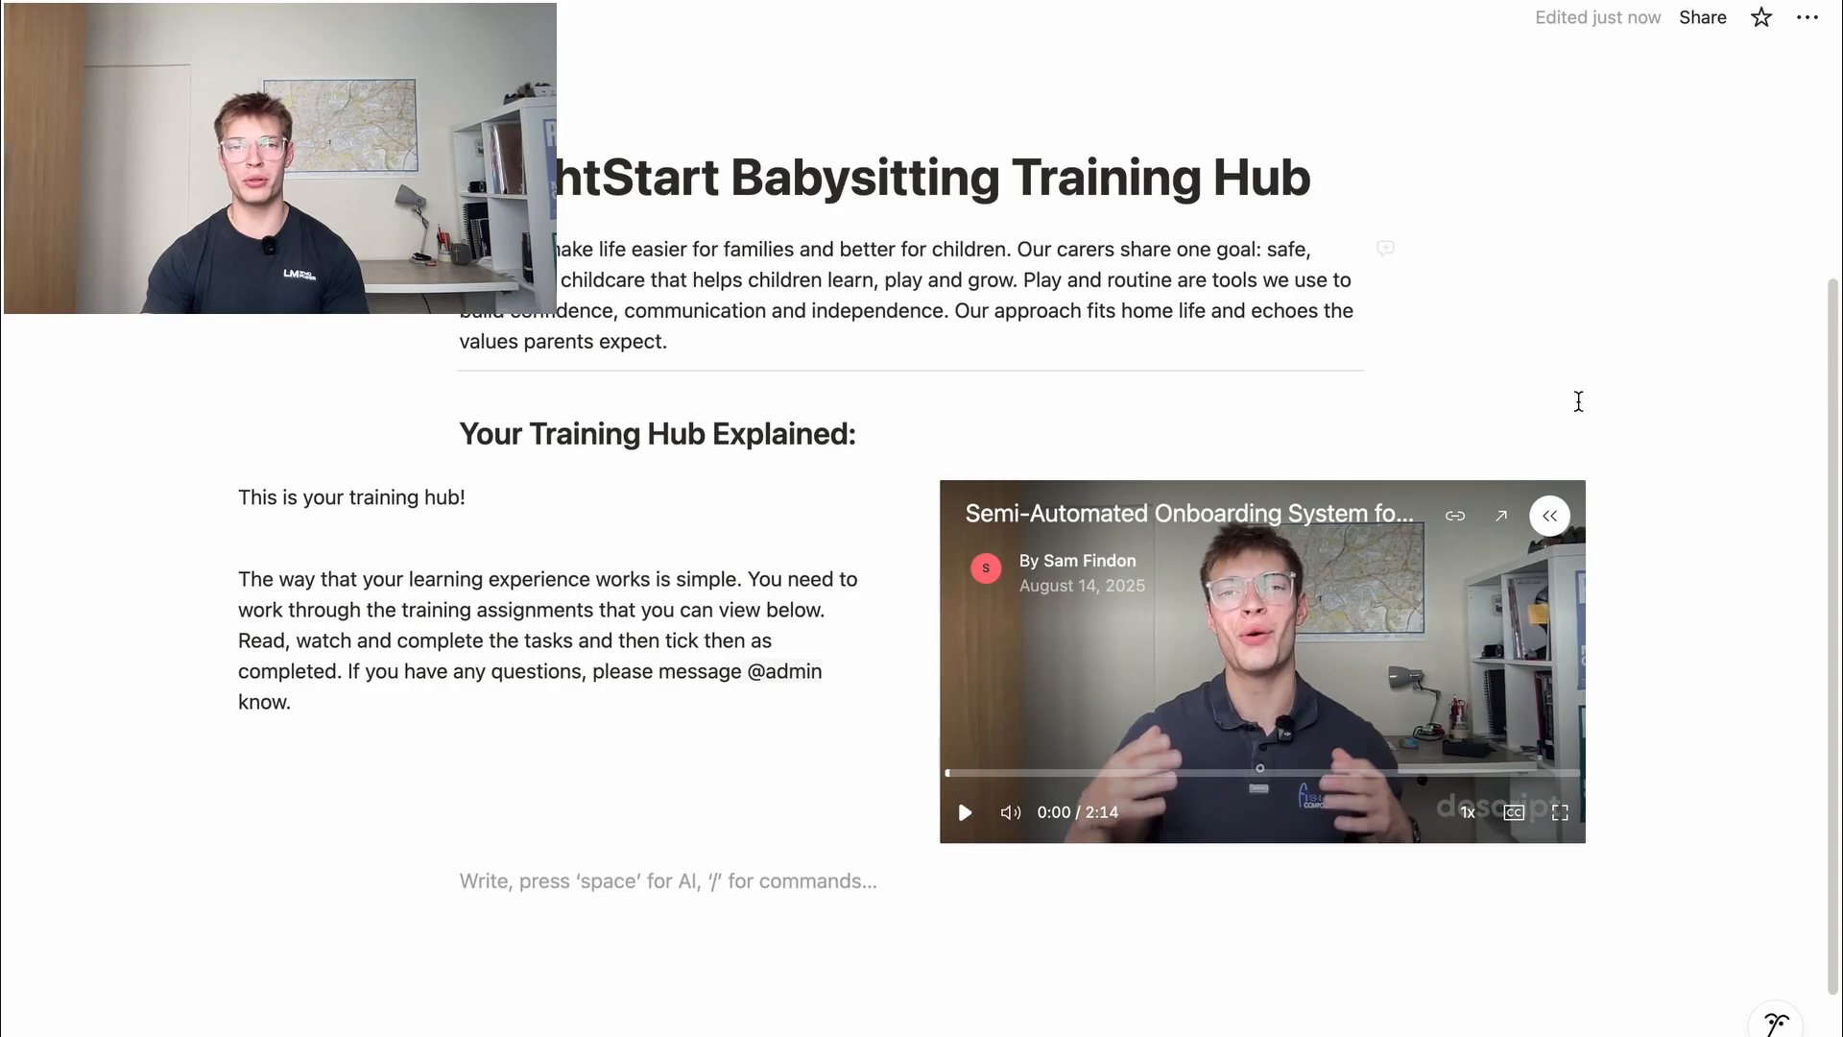
Narrow the two-column section with the training hub text and video, and widen it again beyond the divider
click(1618, 517)
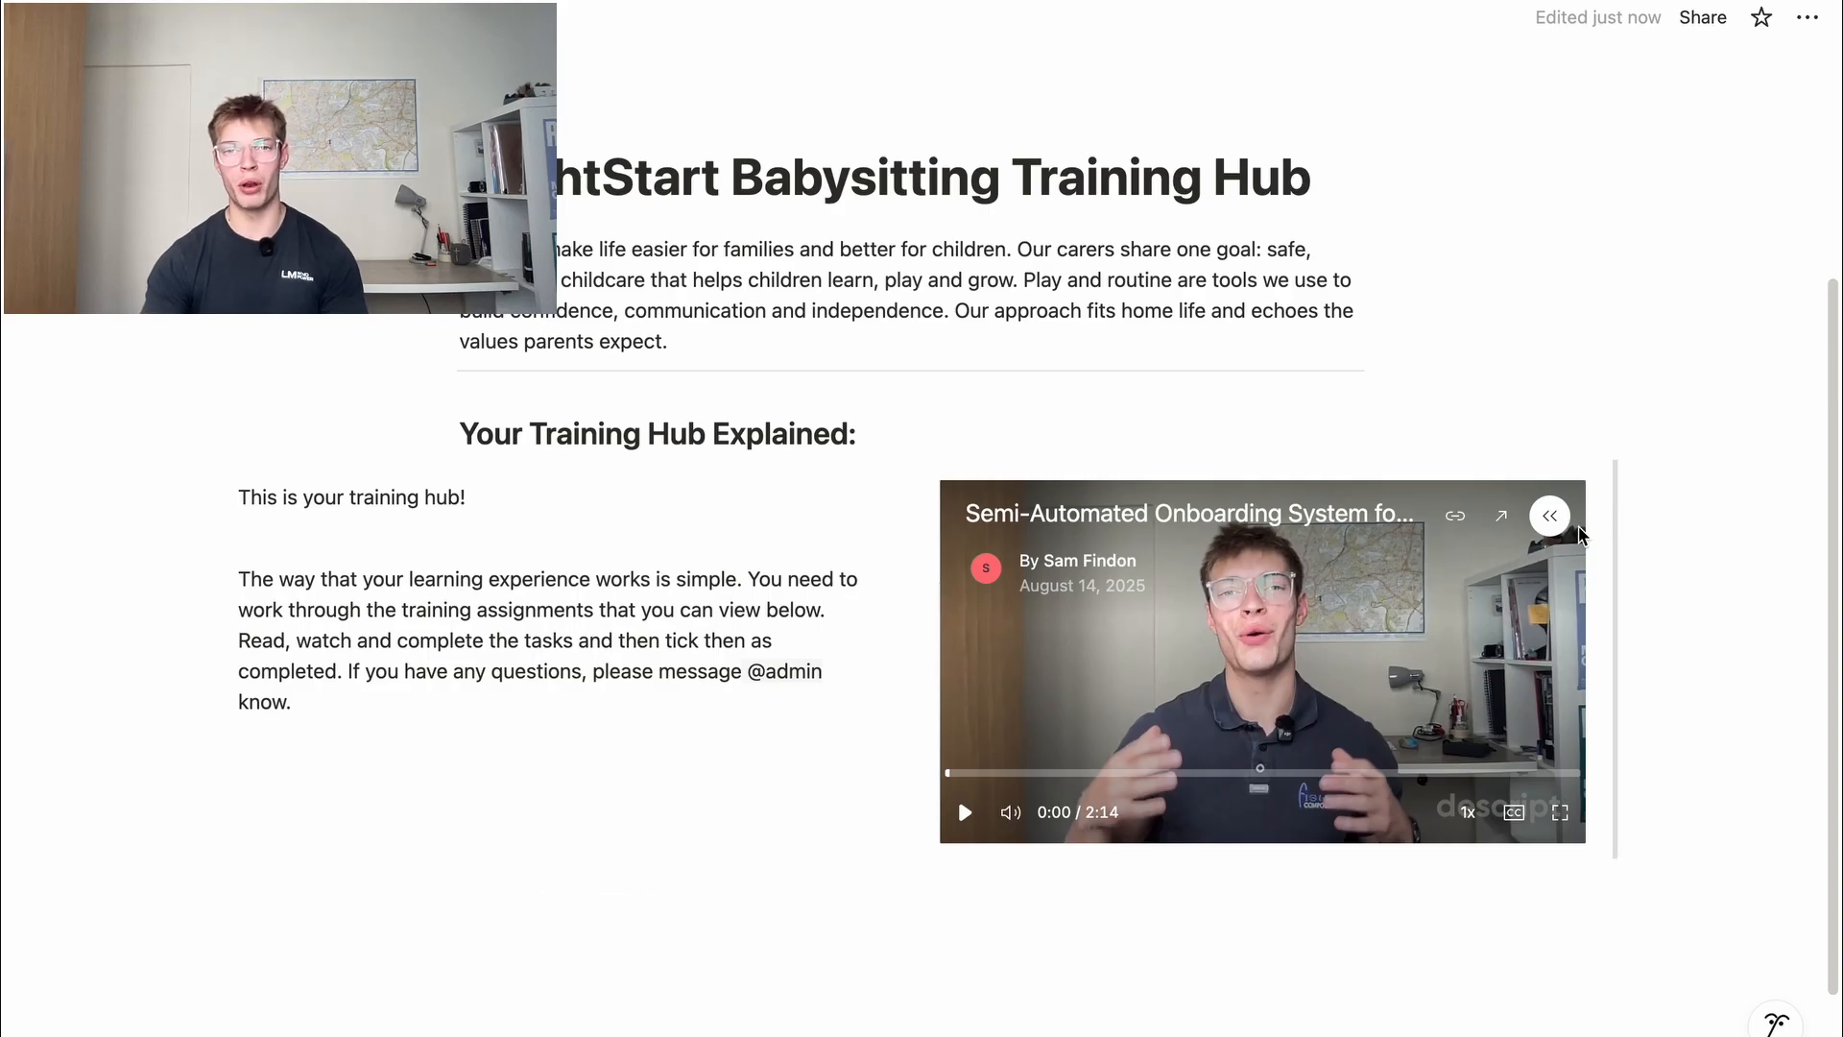
drag(1423, 536, 1432, 530)
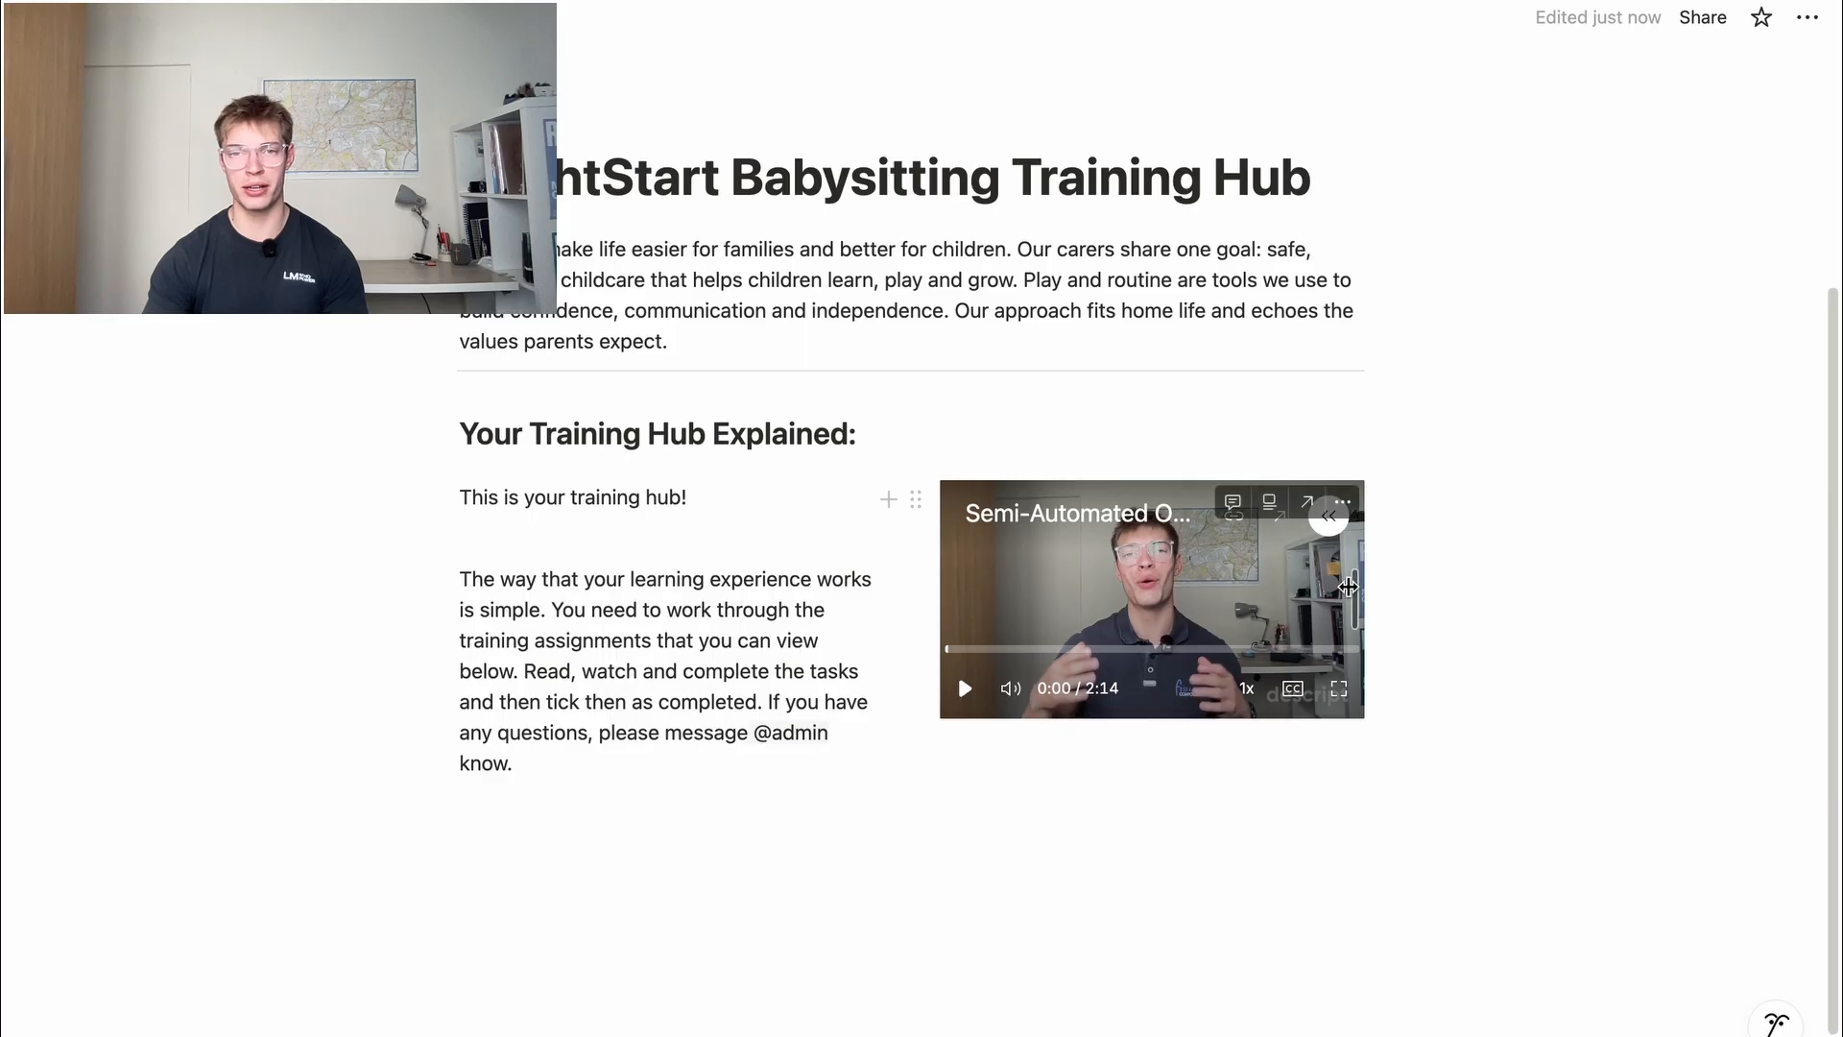
drag(1395, 527, 1555, 535)
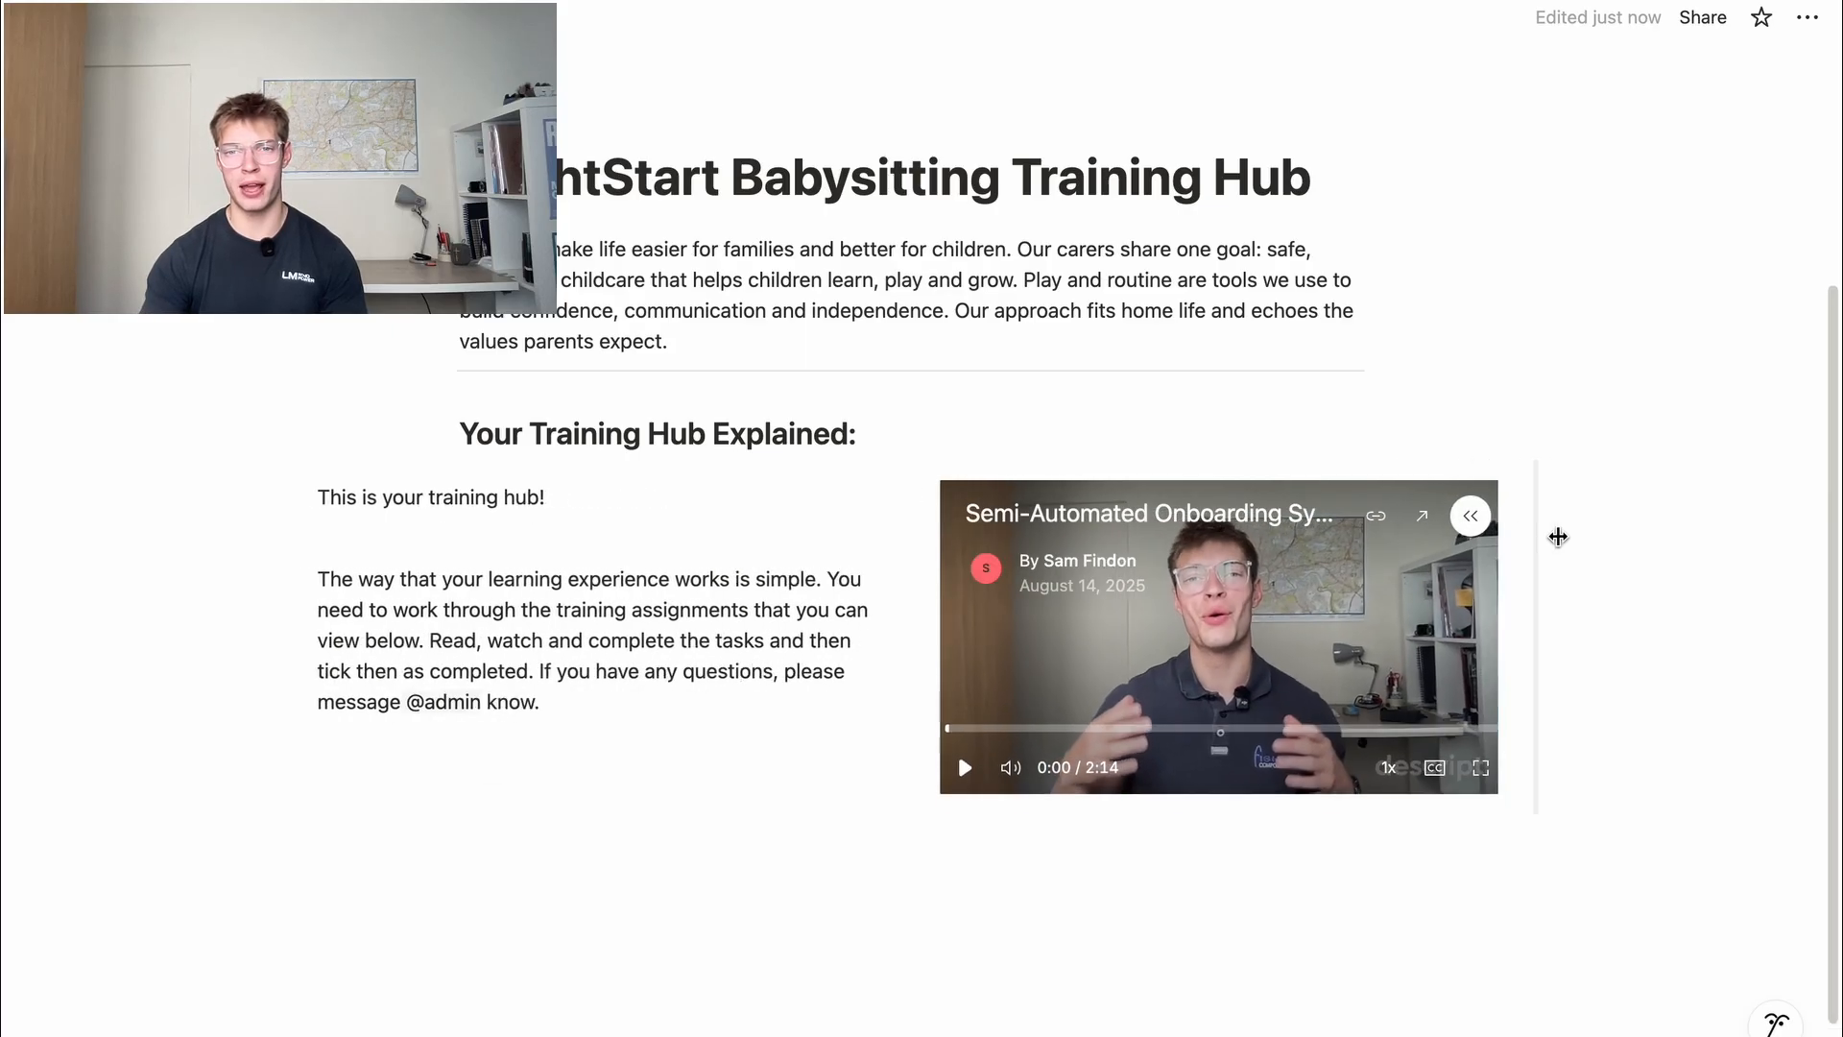
drag(1679, 543, 1608, 546)
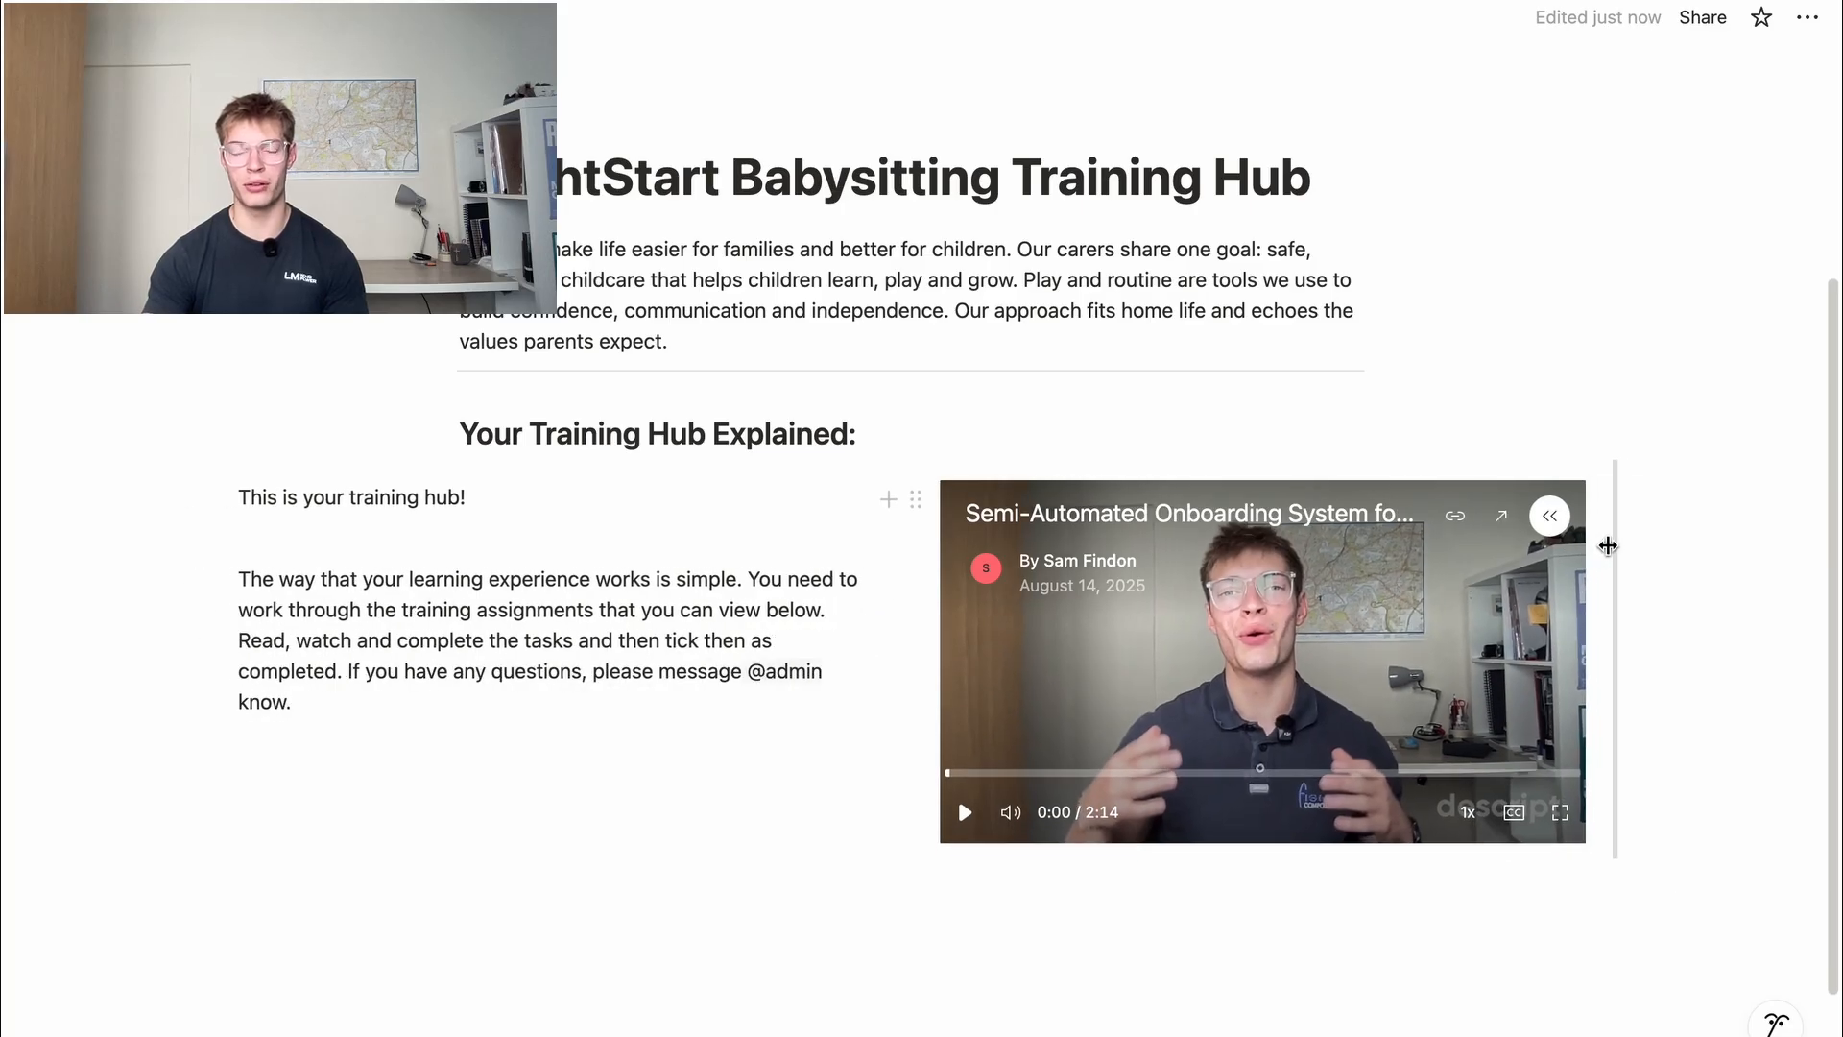
Insert a divider below the two-column section with the training hub text and video
scroll(1345, 724, down, 3)
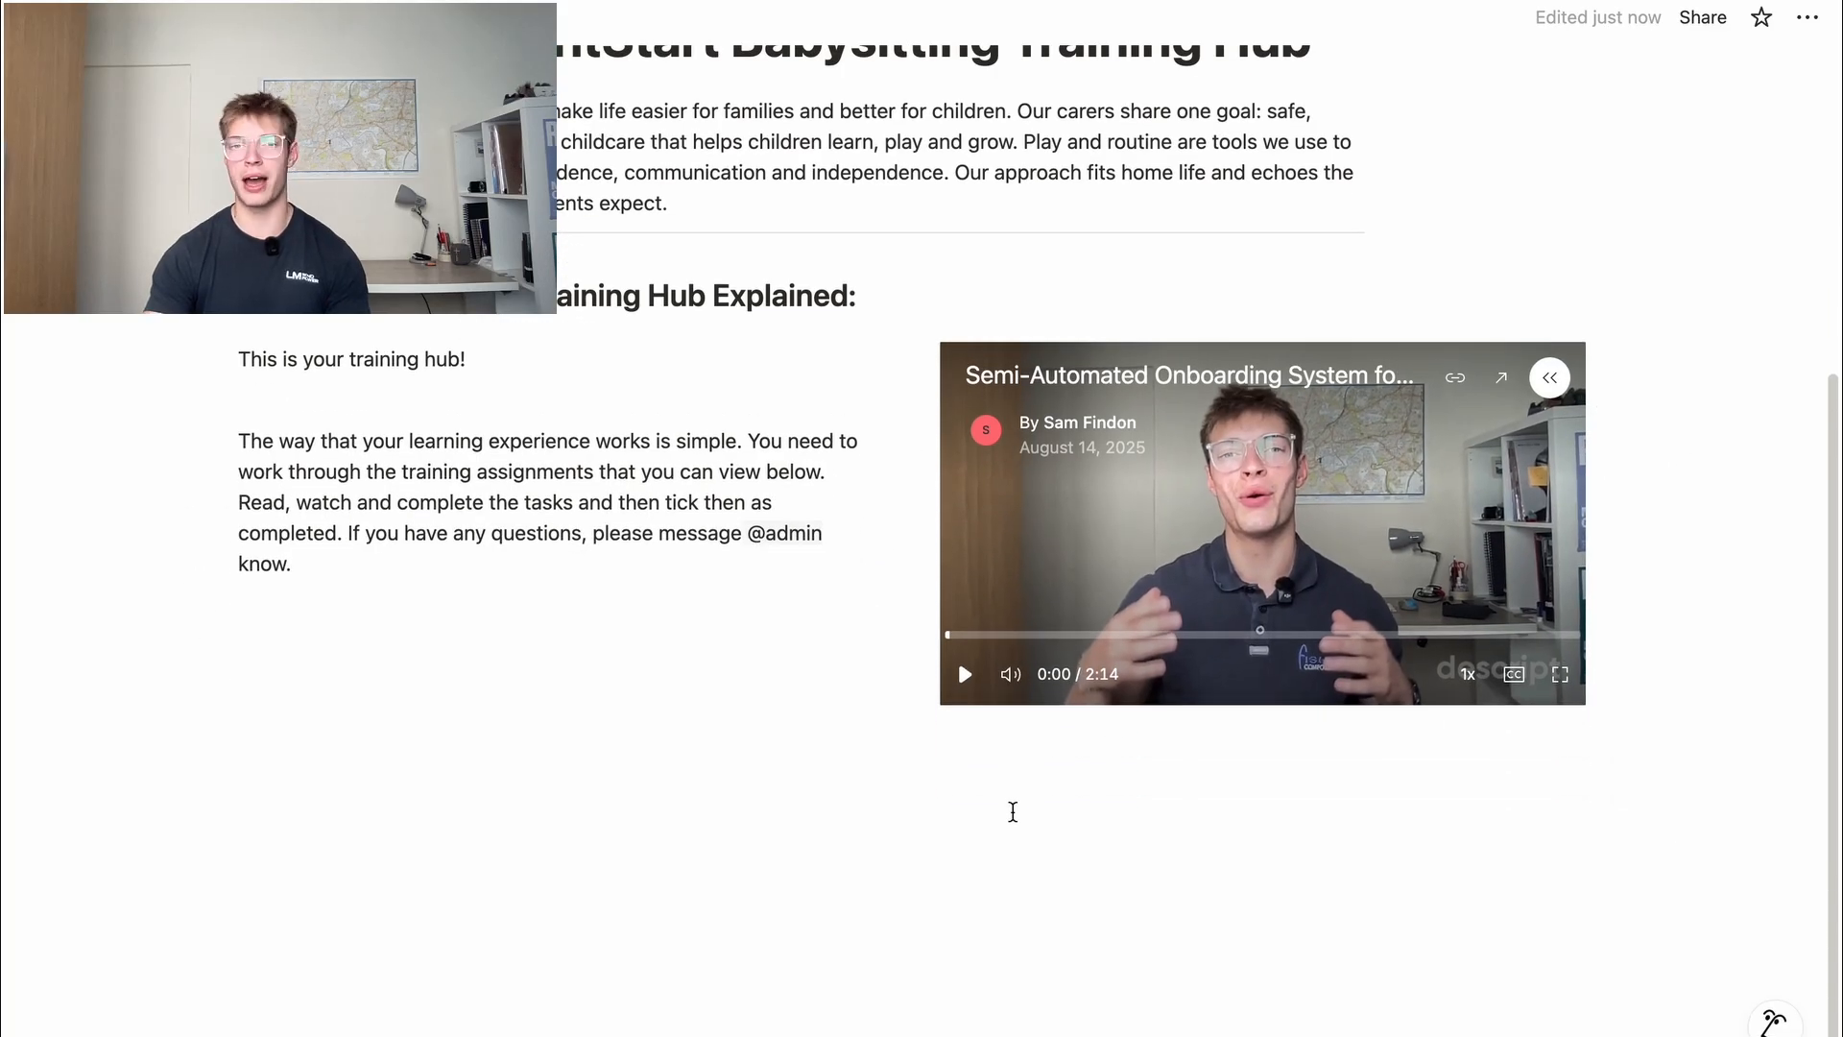
click(1011, 811)
text(---)
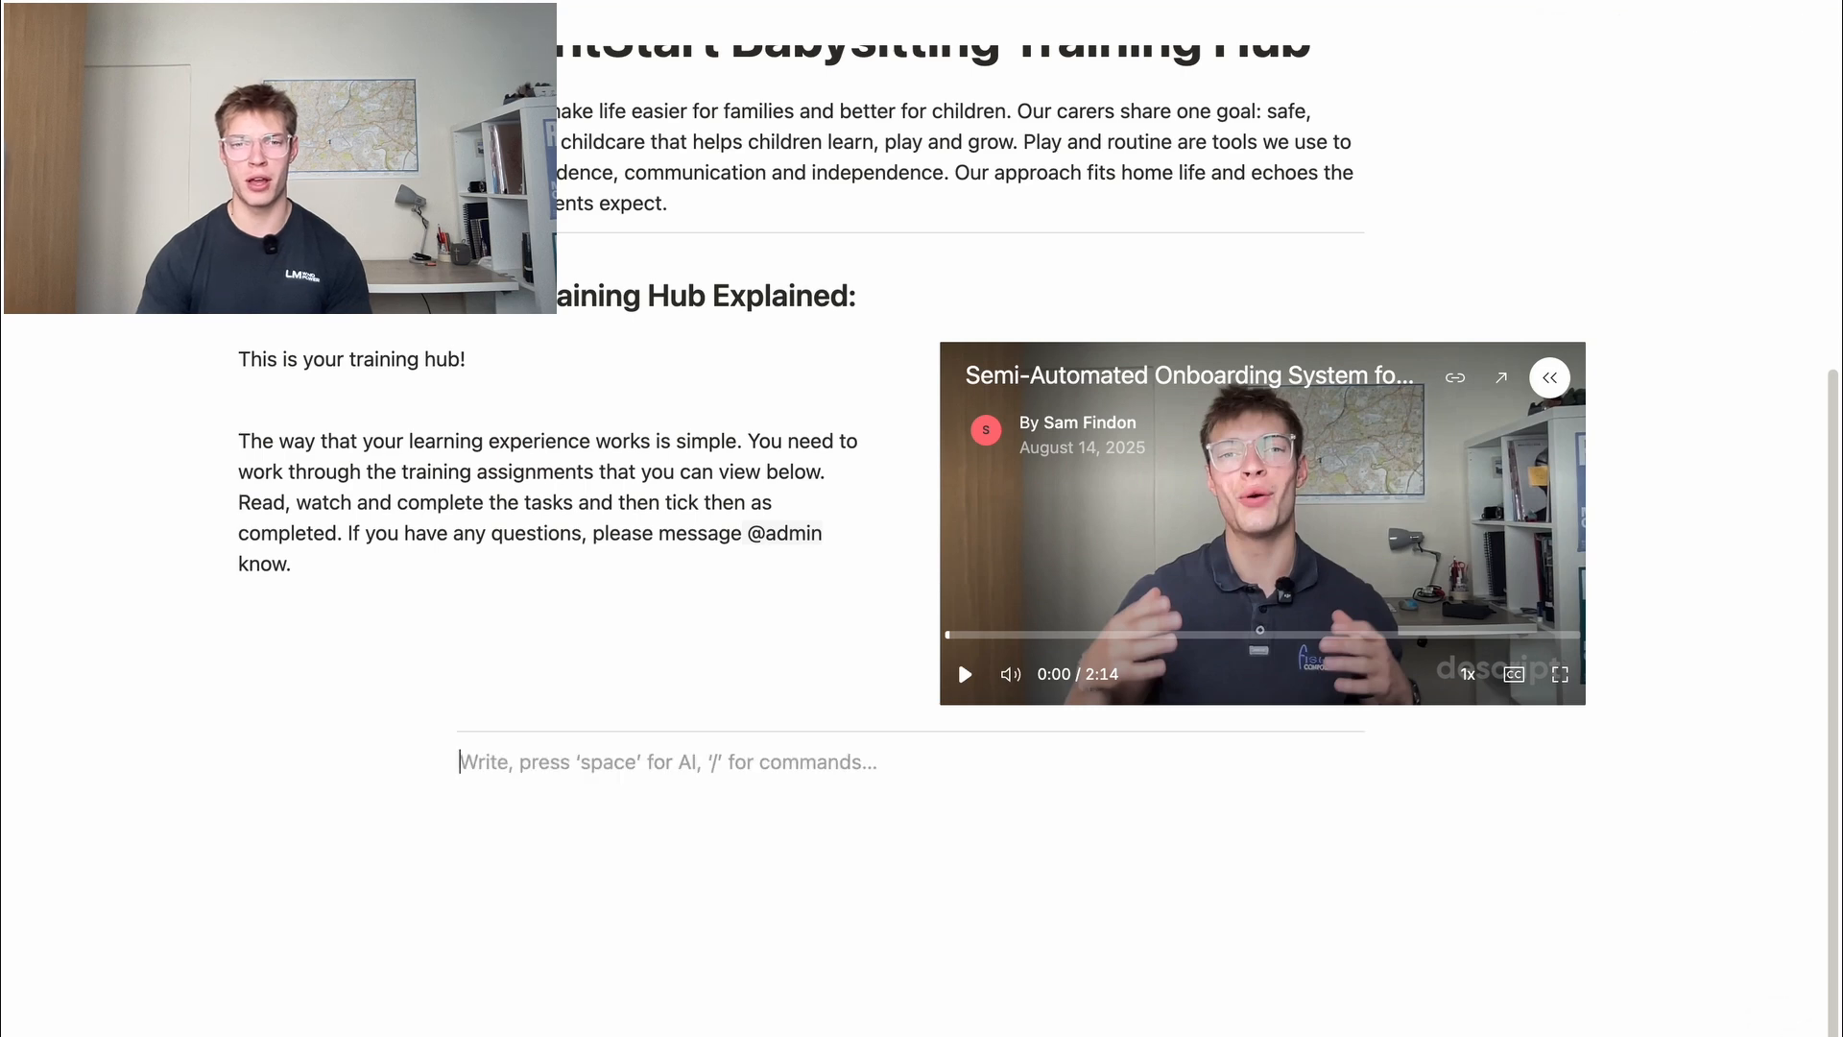
Insert an inline database below the new divider, linked to the Assignments database with its existing Table view
scroll(1012, 811, down, 1)
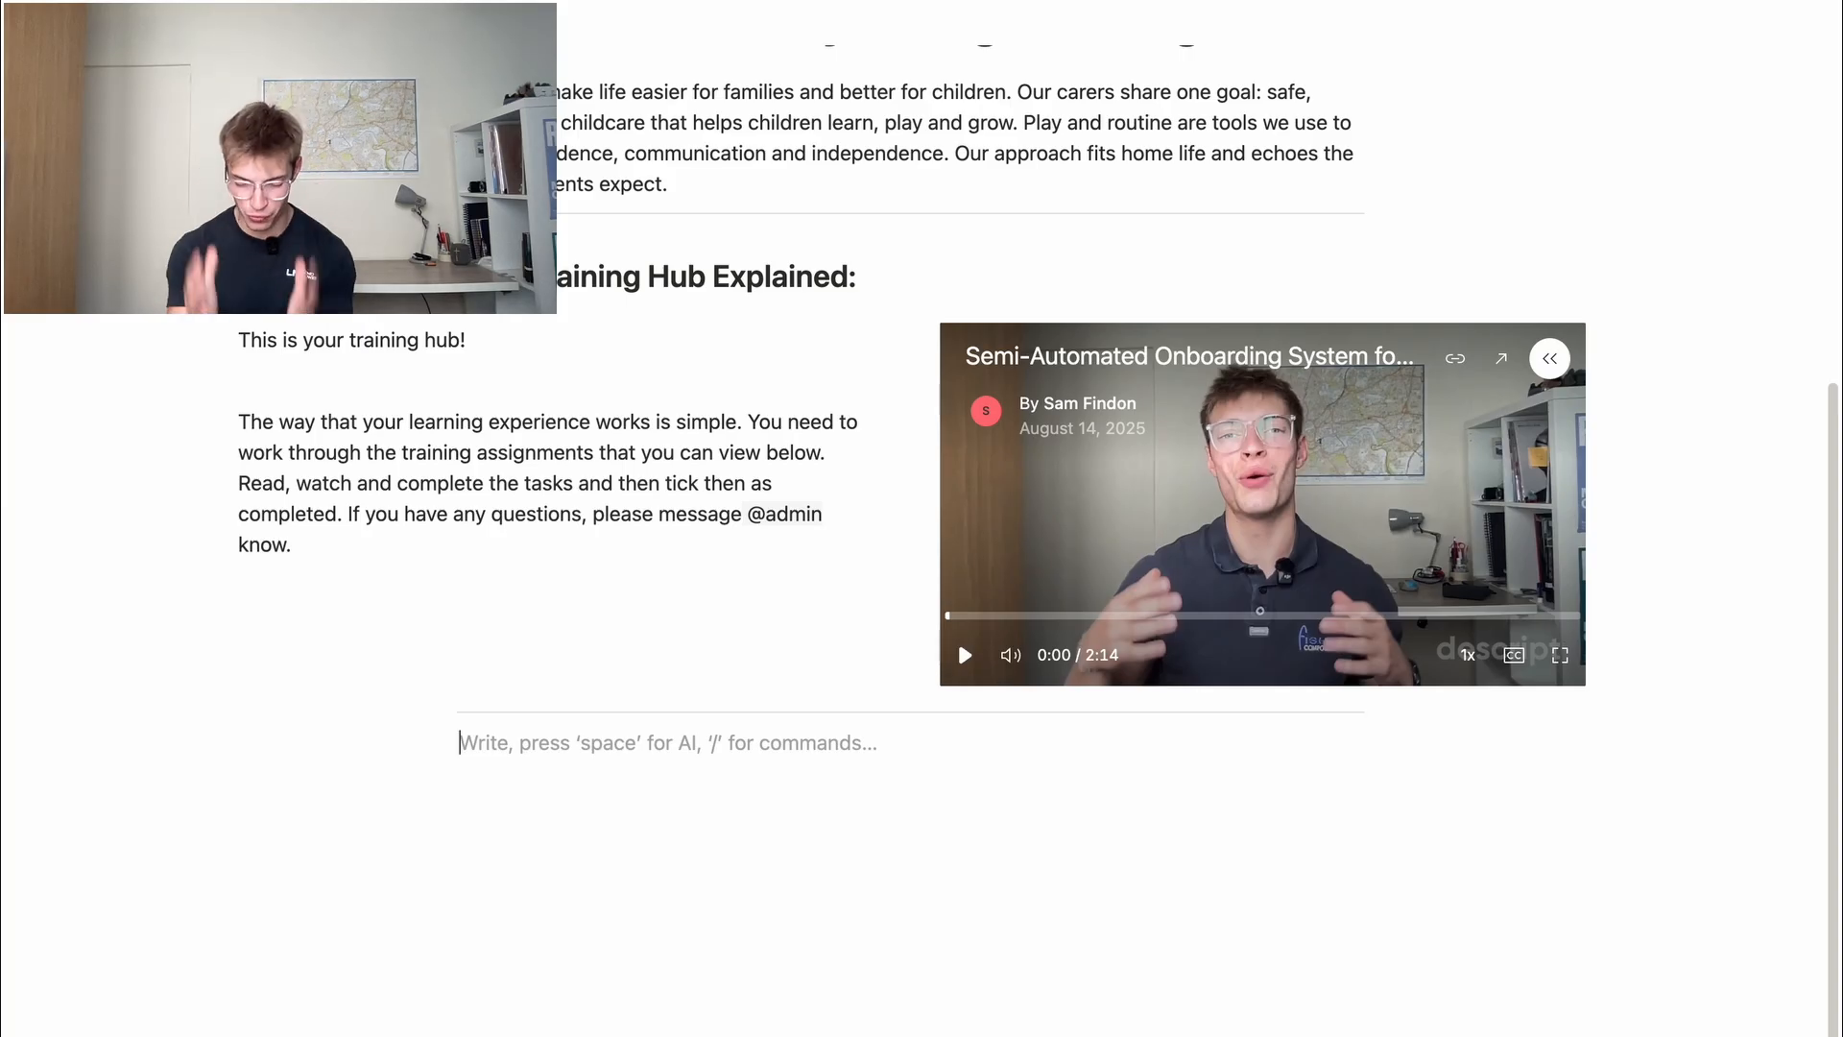
text(/da)
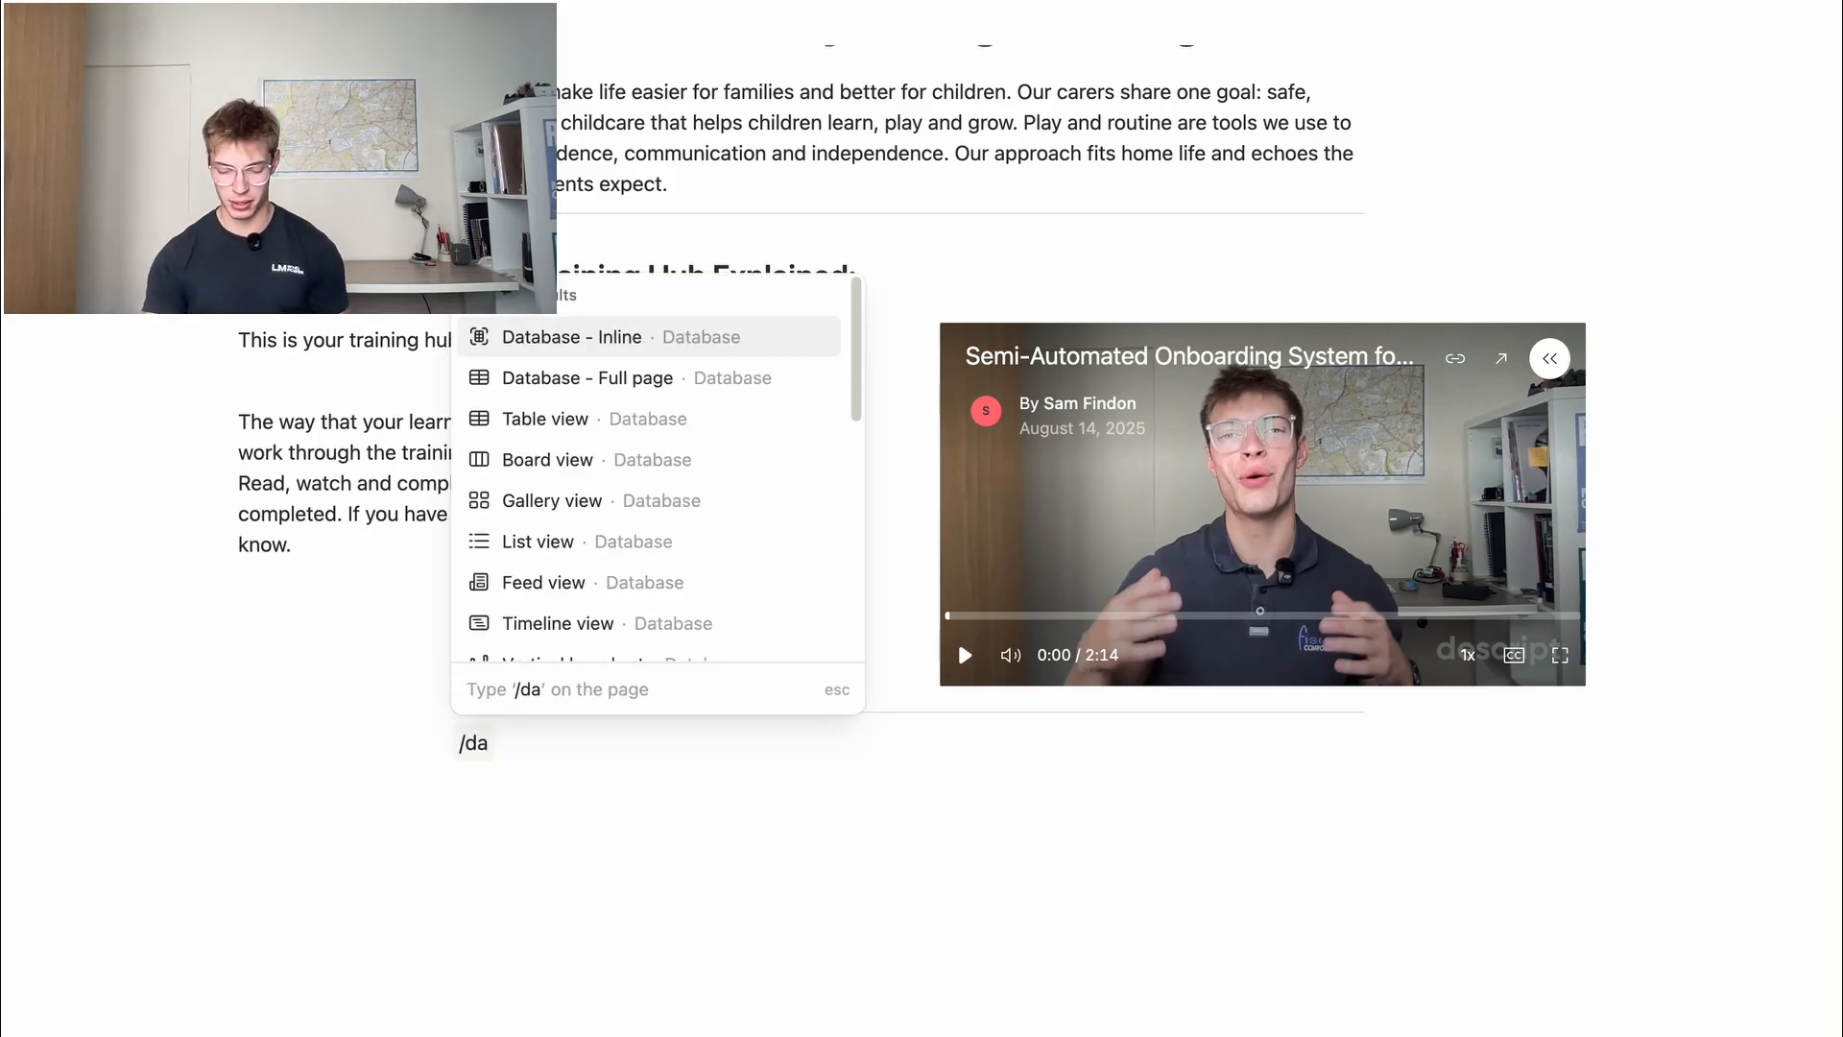
click(654, 351)
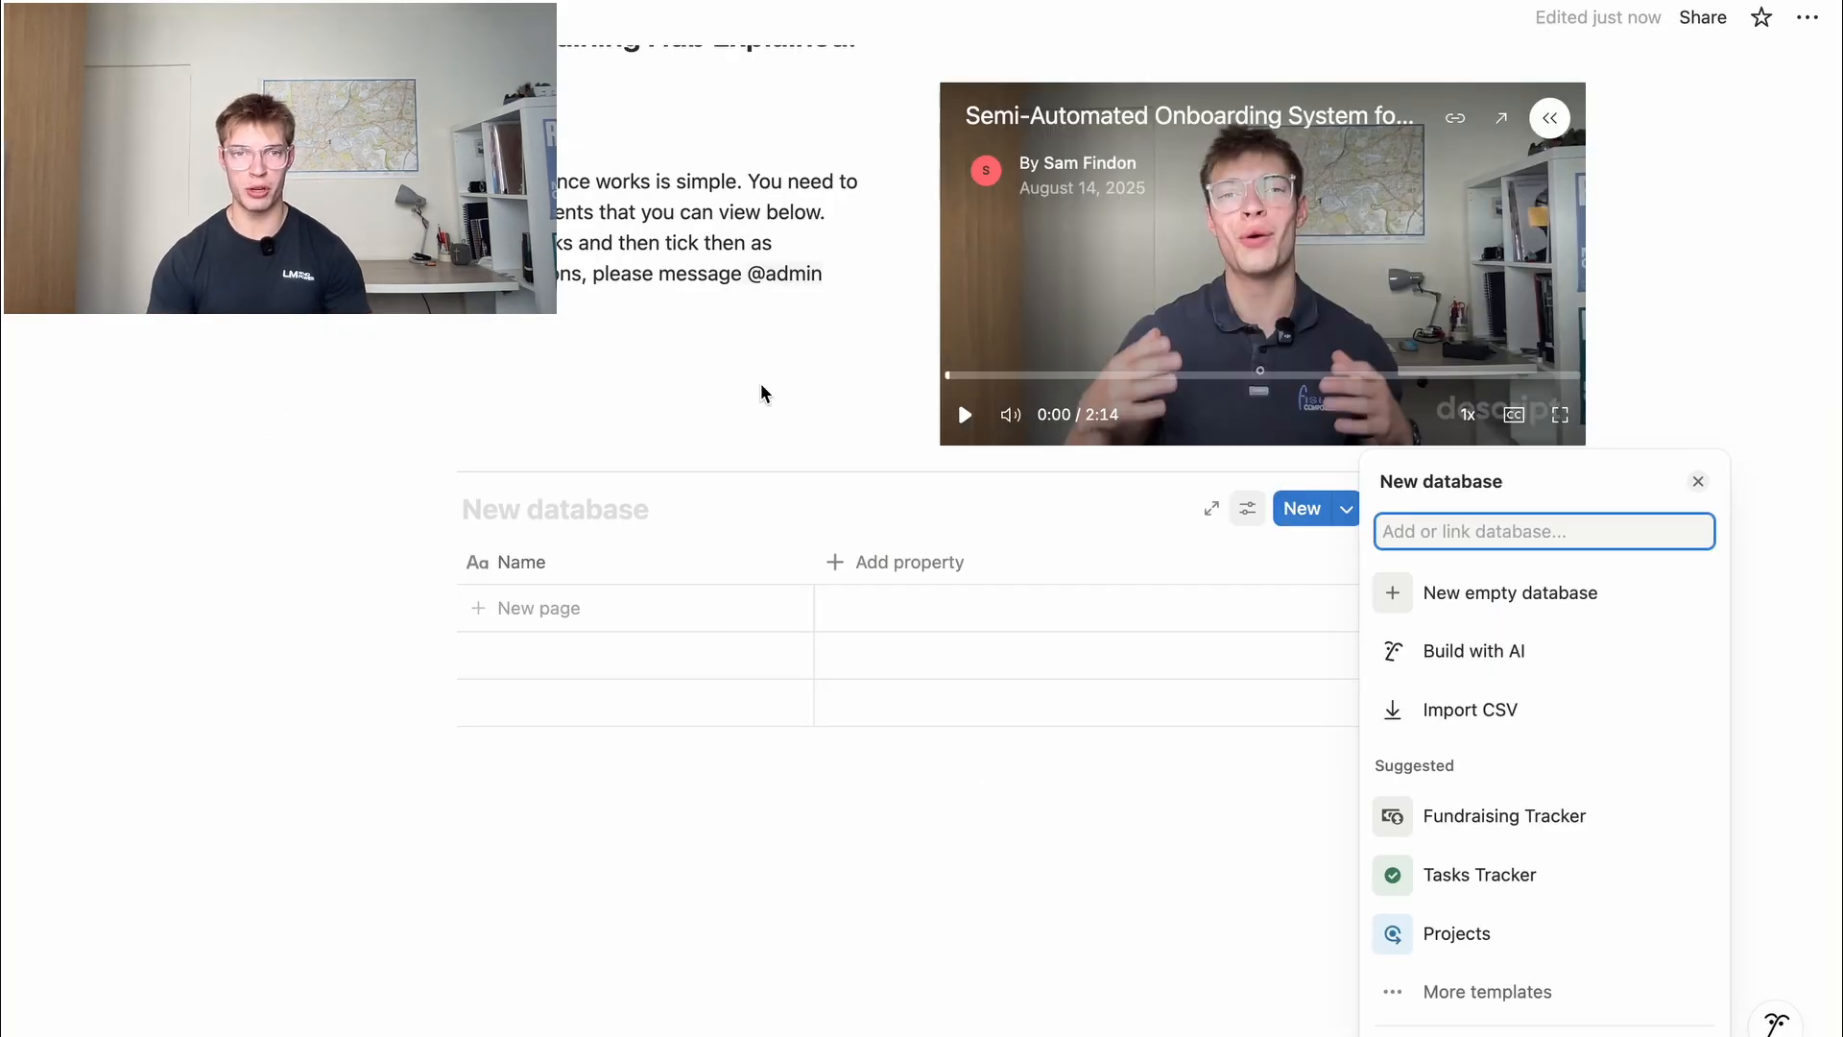
text(ass)
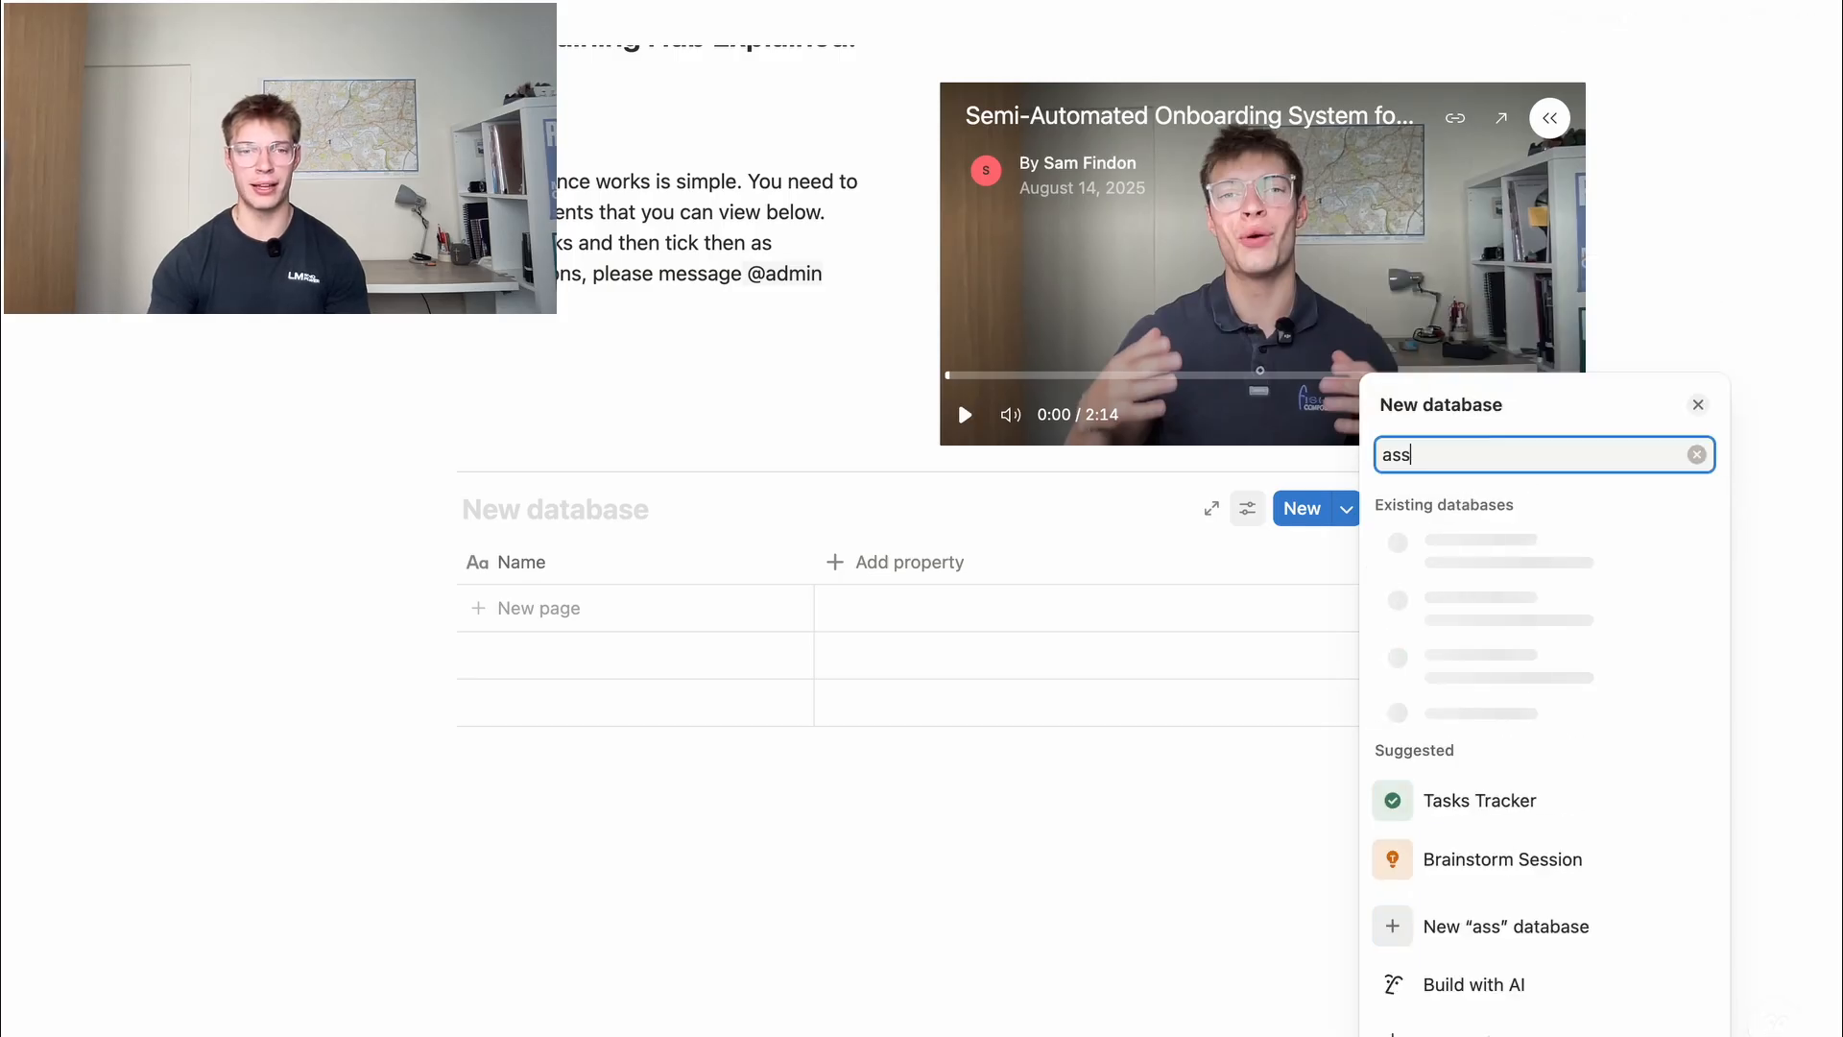
click(1469, 642)
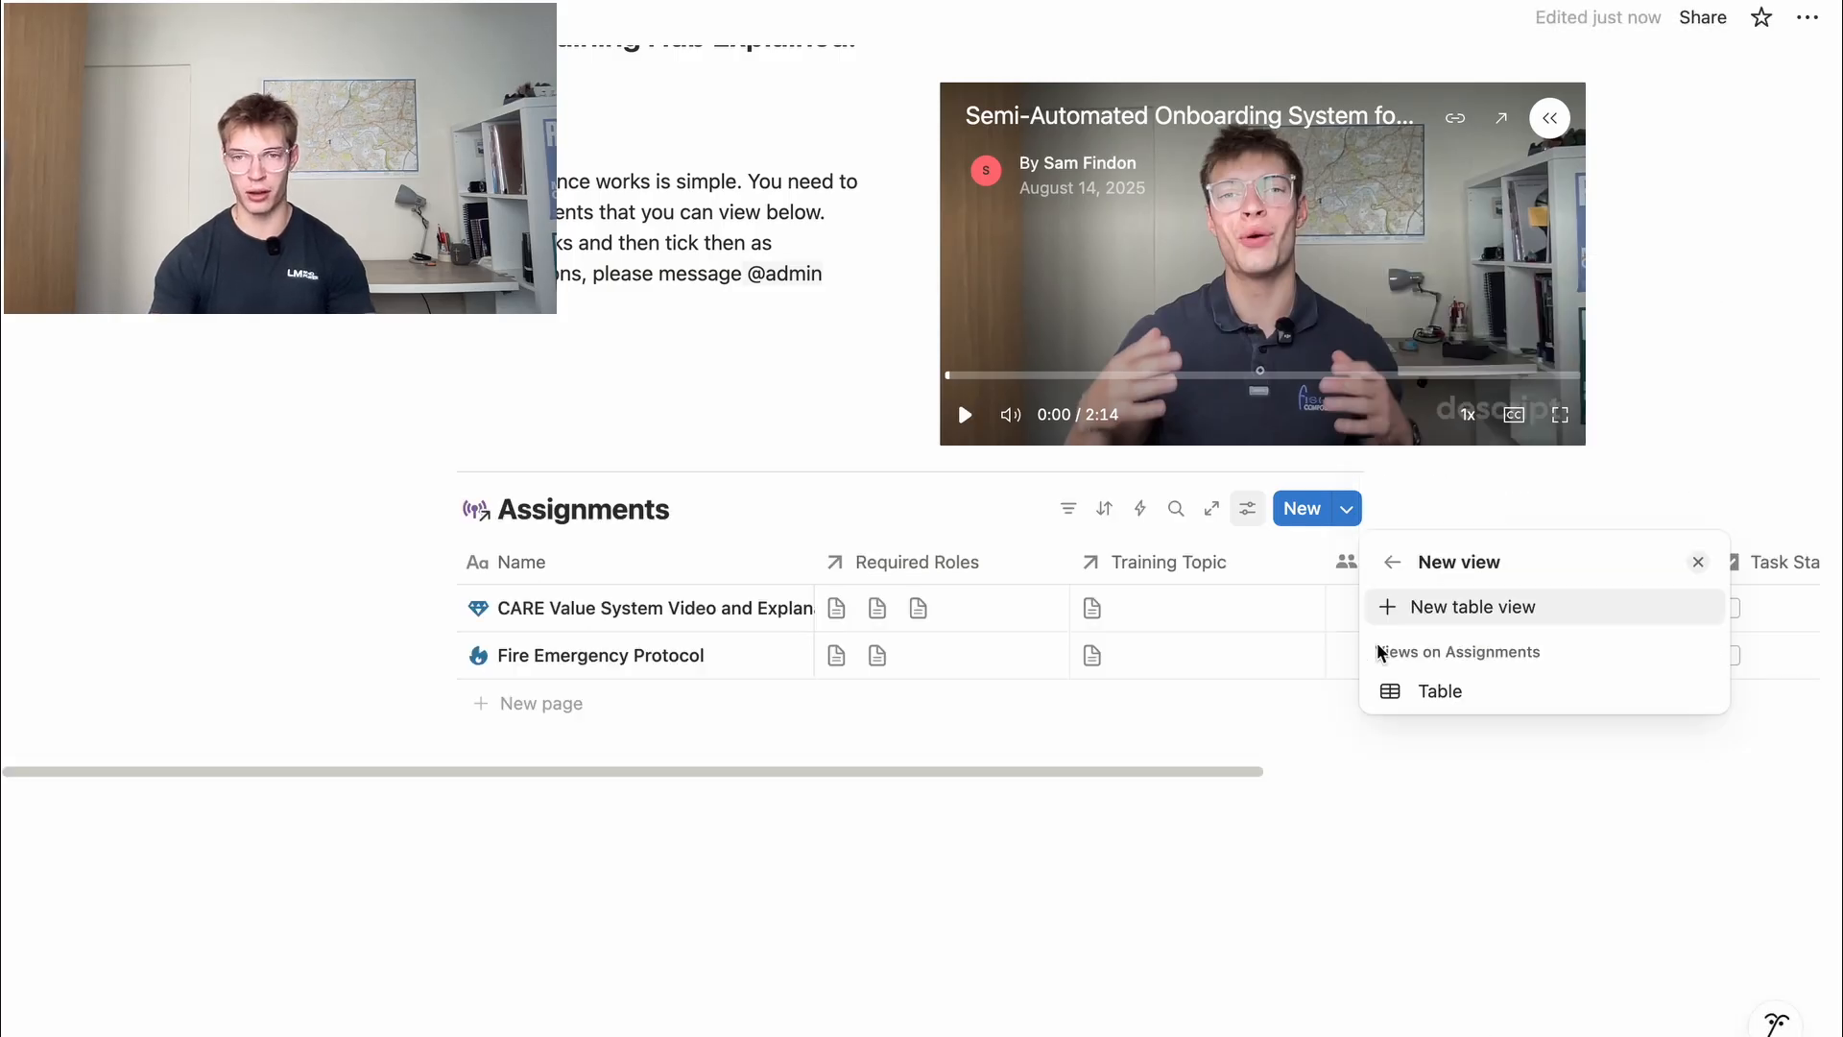
click(1727, 431)
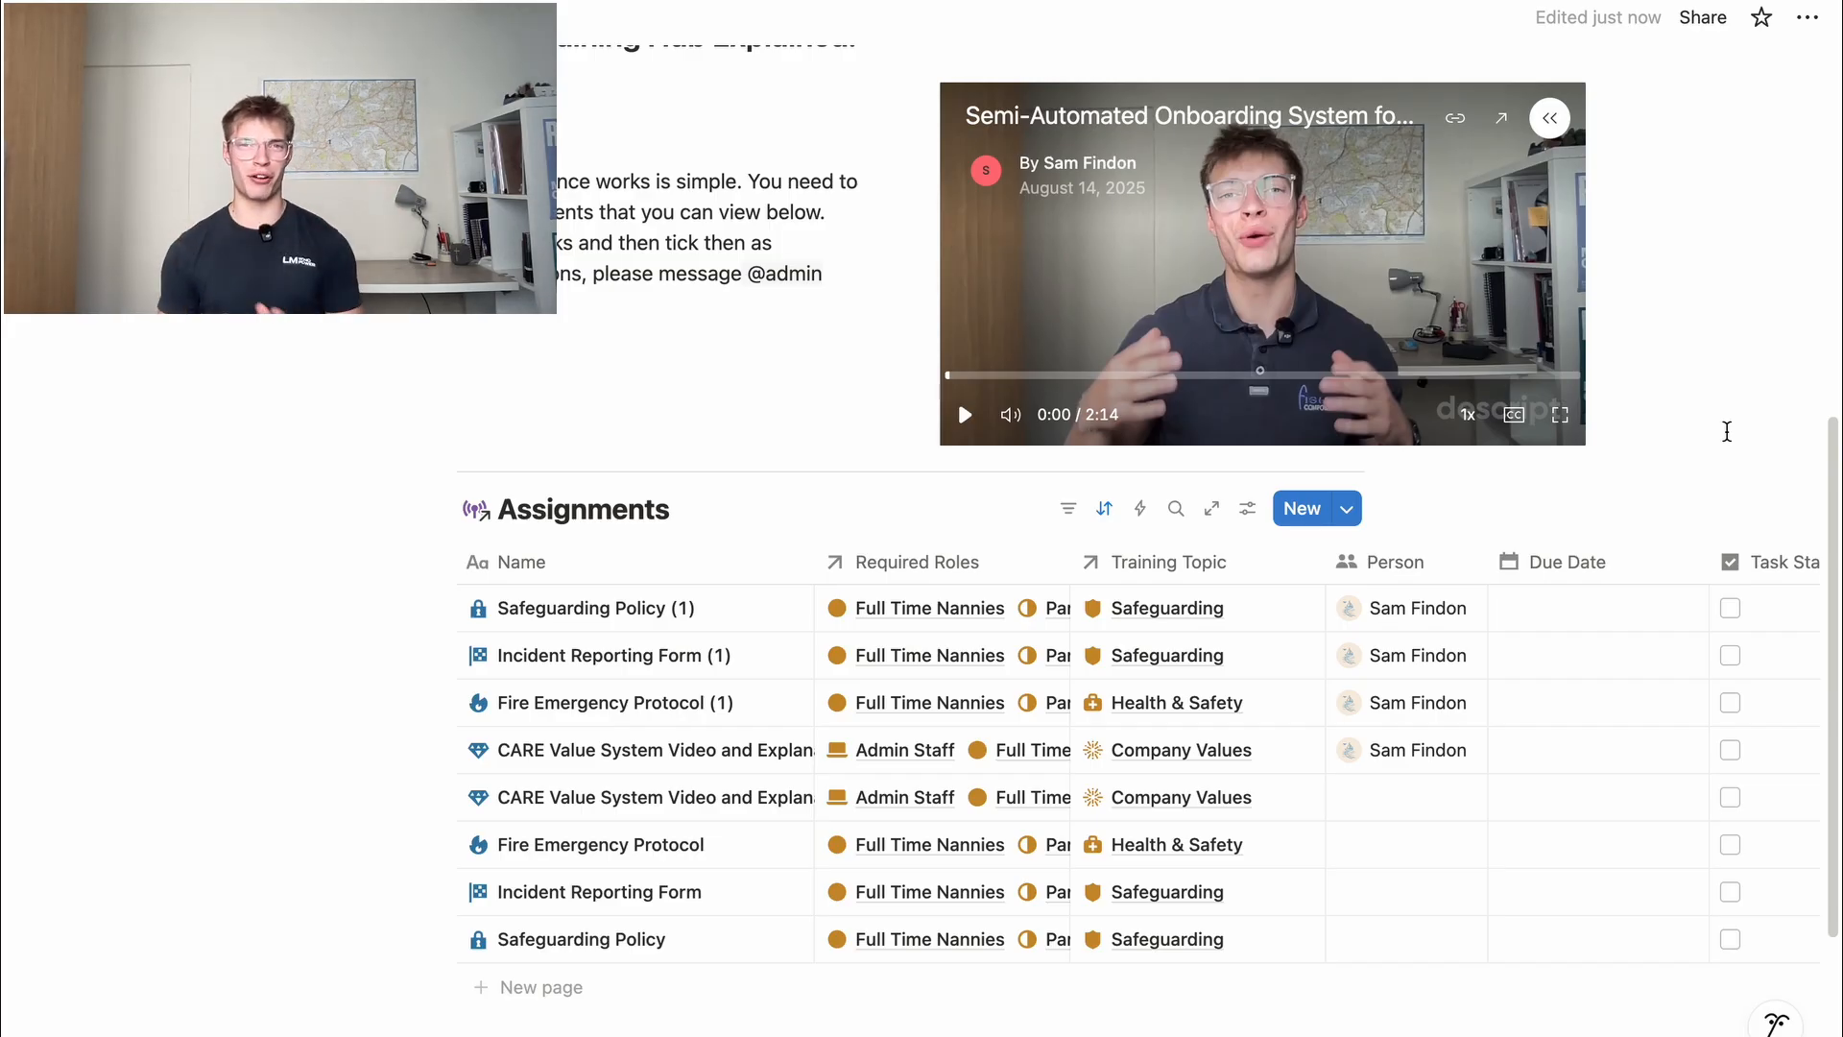
Filter the linked Assignments table by Person to the account owner's own assignments
scroll(1733, 434, down, 2)
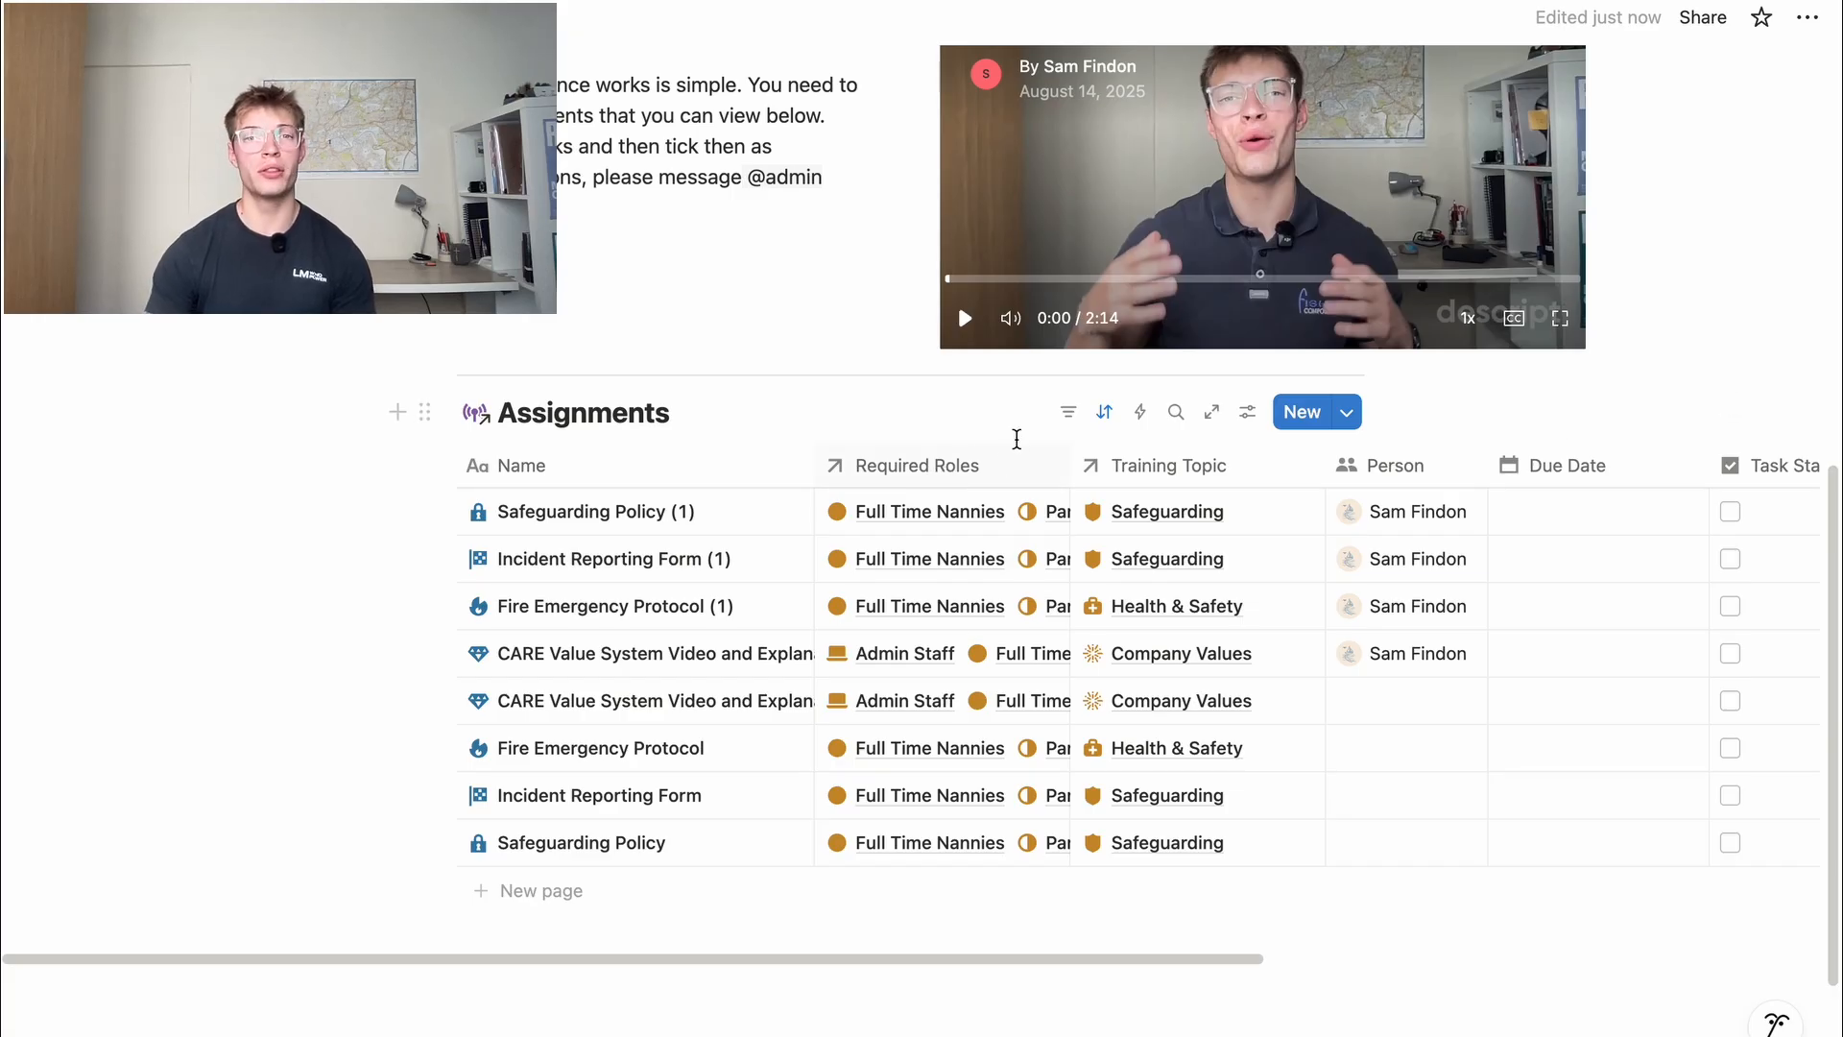
click(1076, 422)
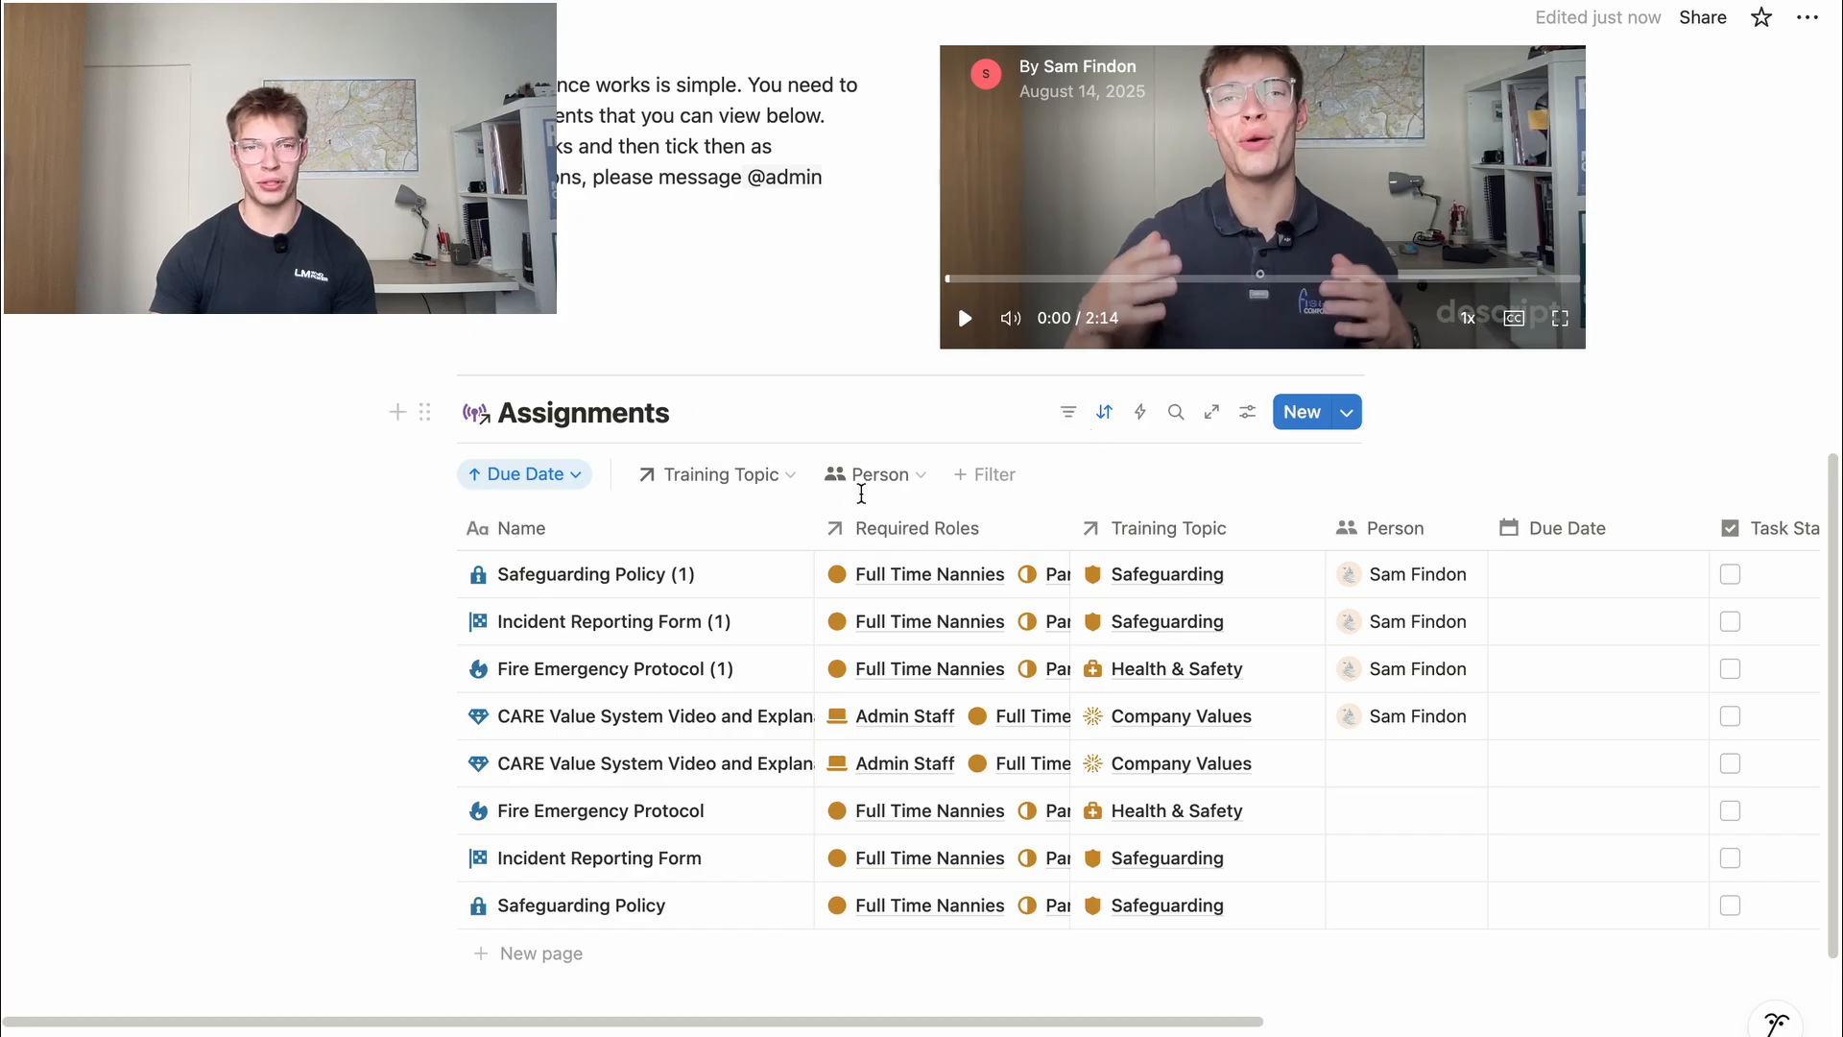
click(877, 486)
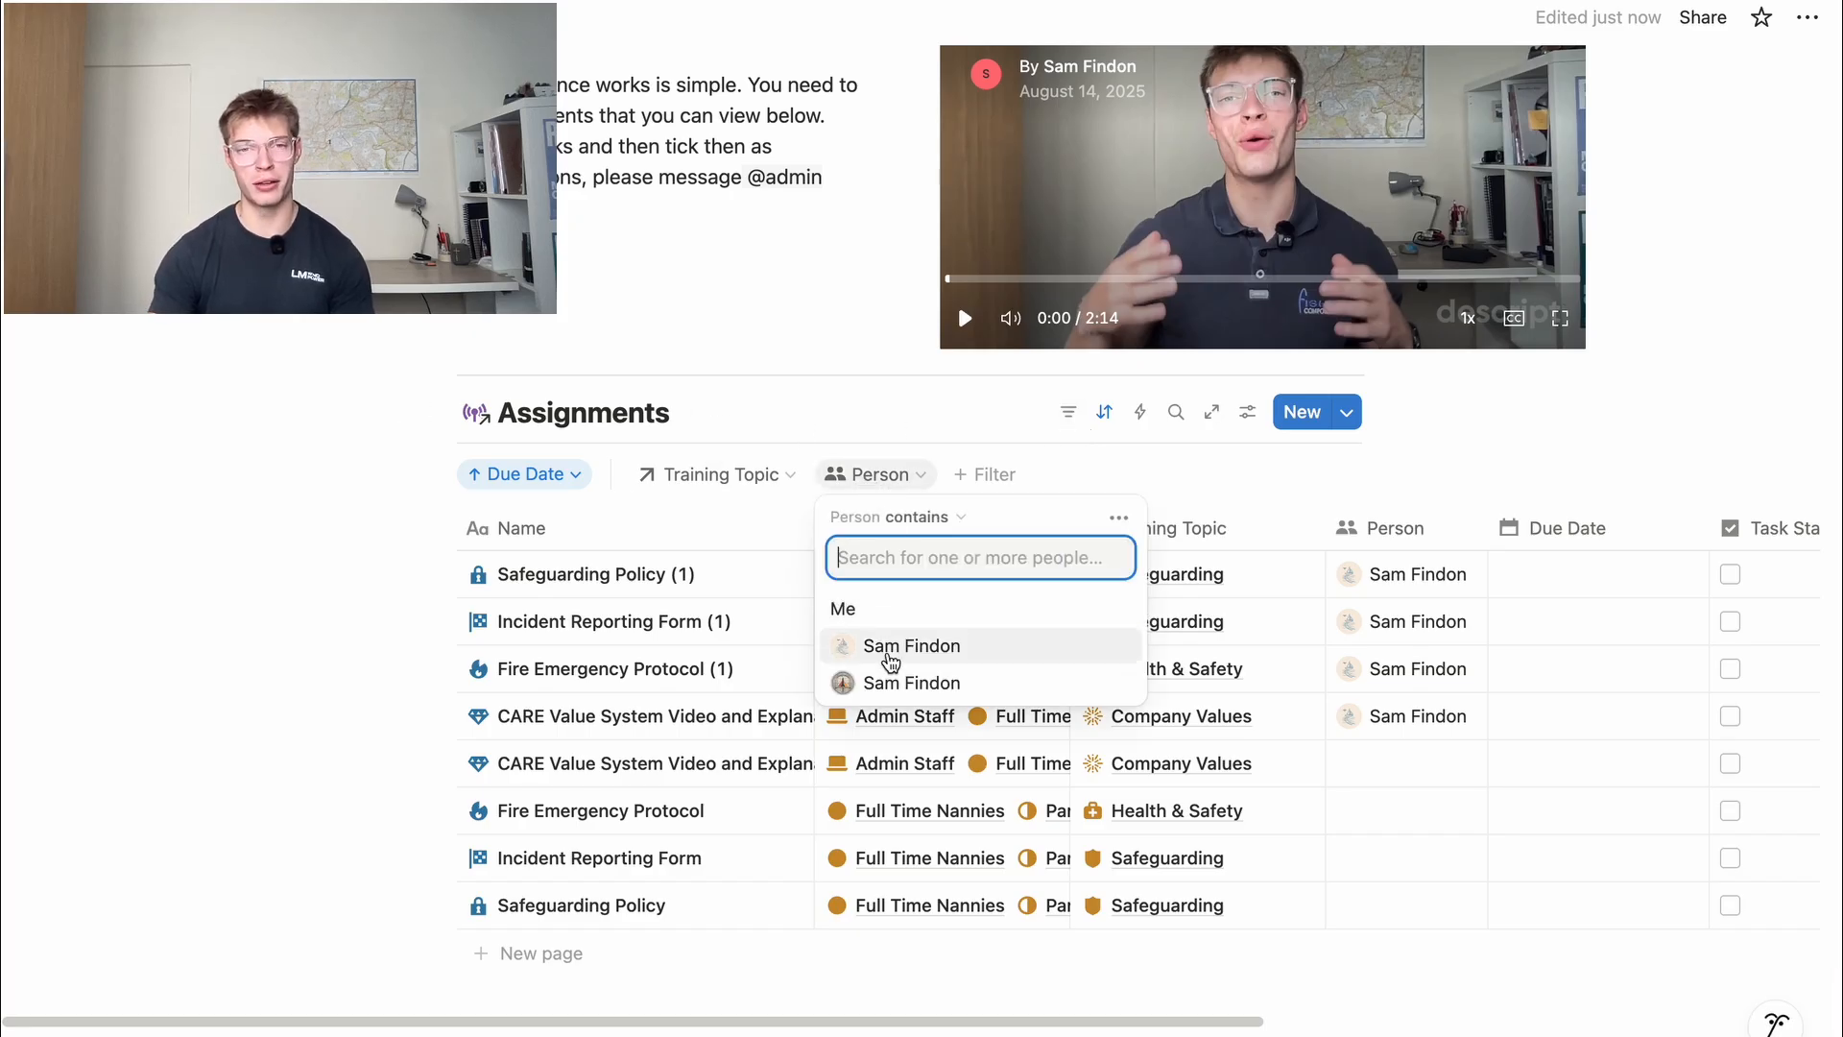
click(890, 660)
click(1724, 359)
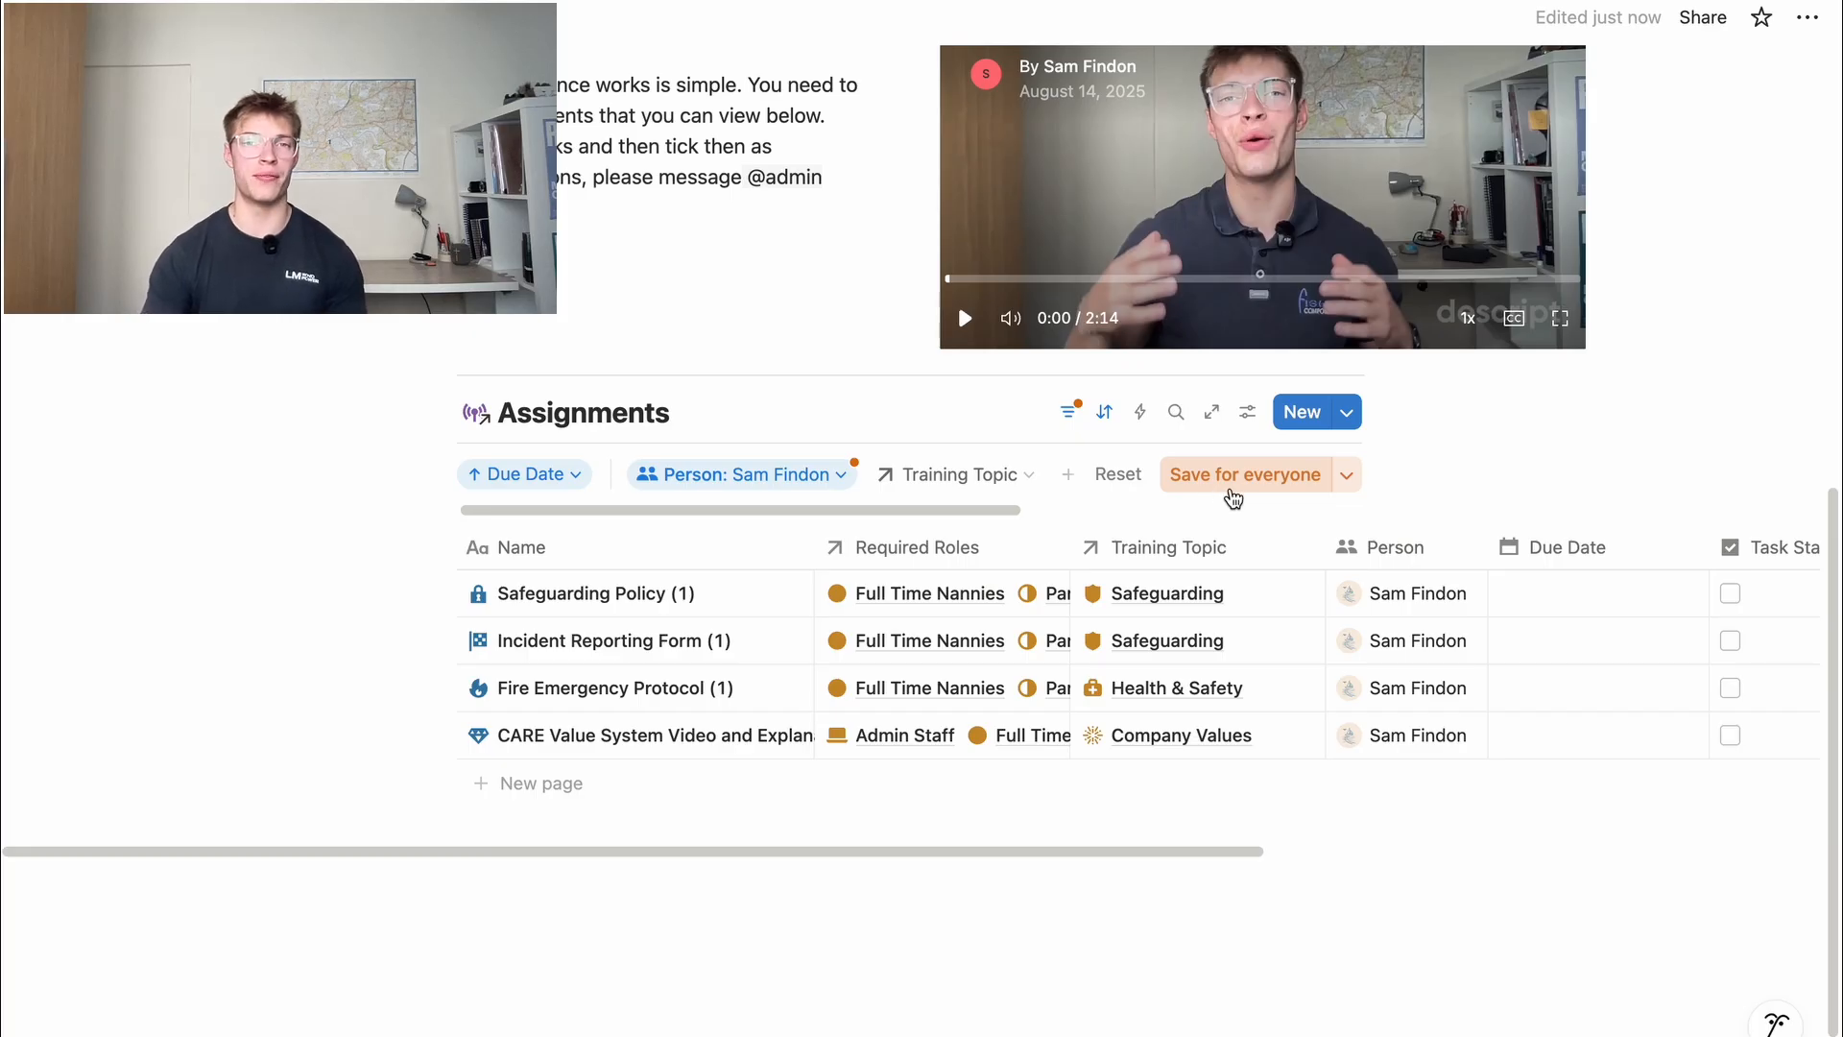
scroll(1361, 672, right, 5)
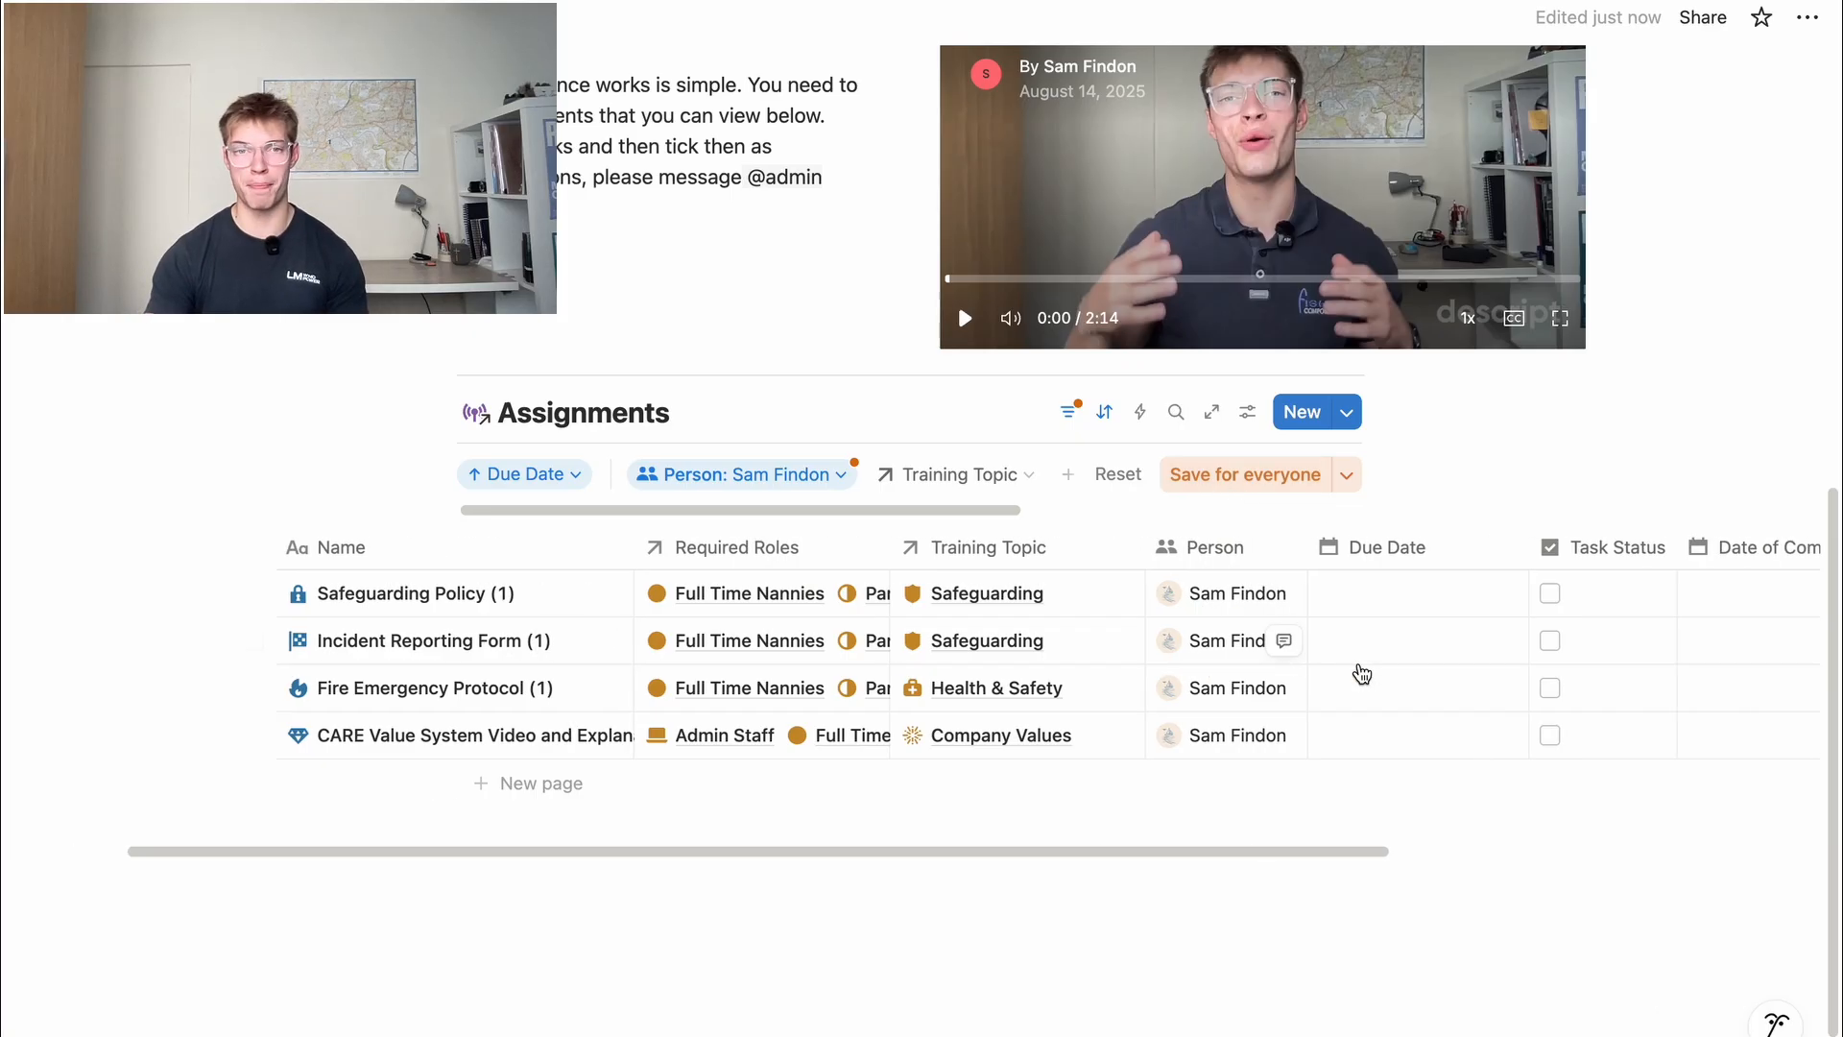
scroll(1361, 672, left, 5)
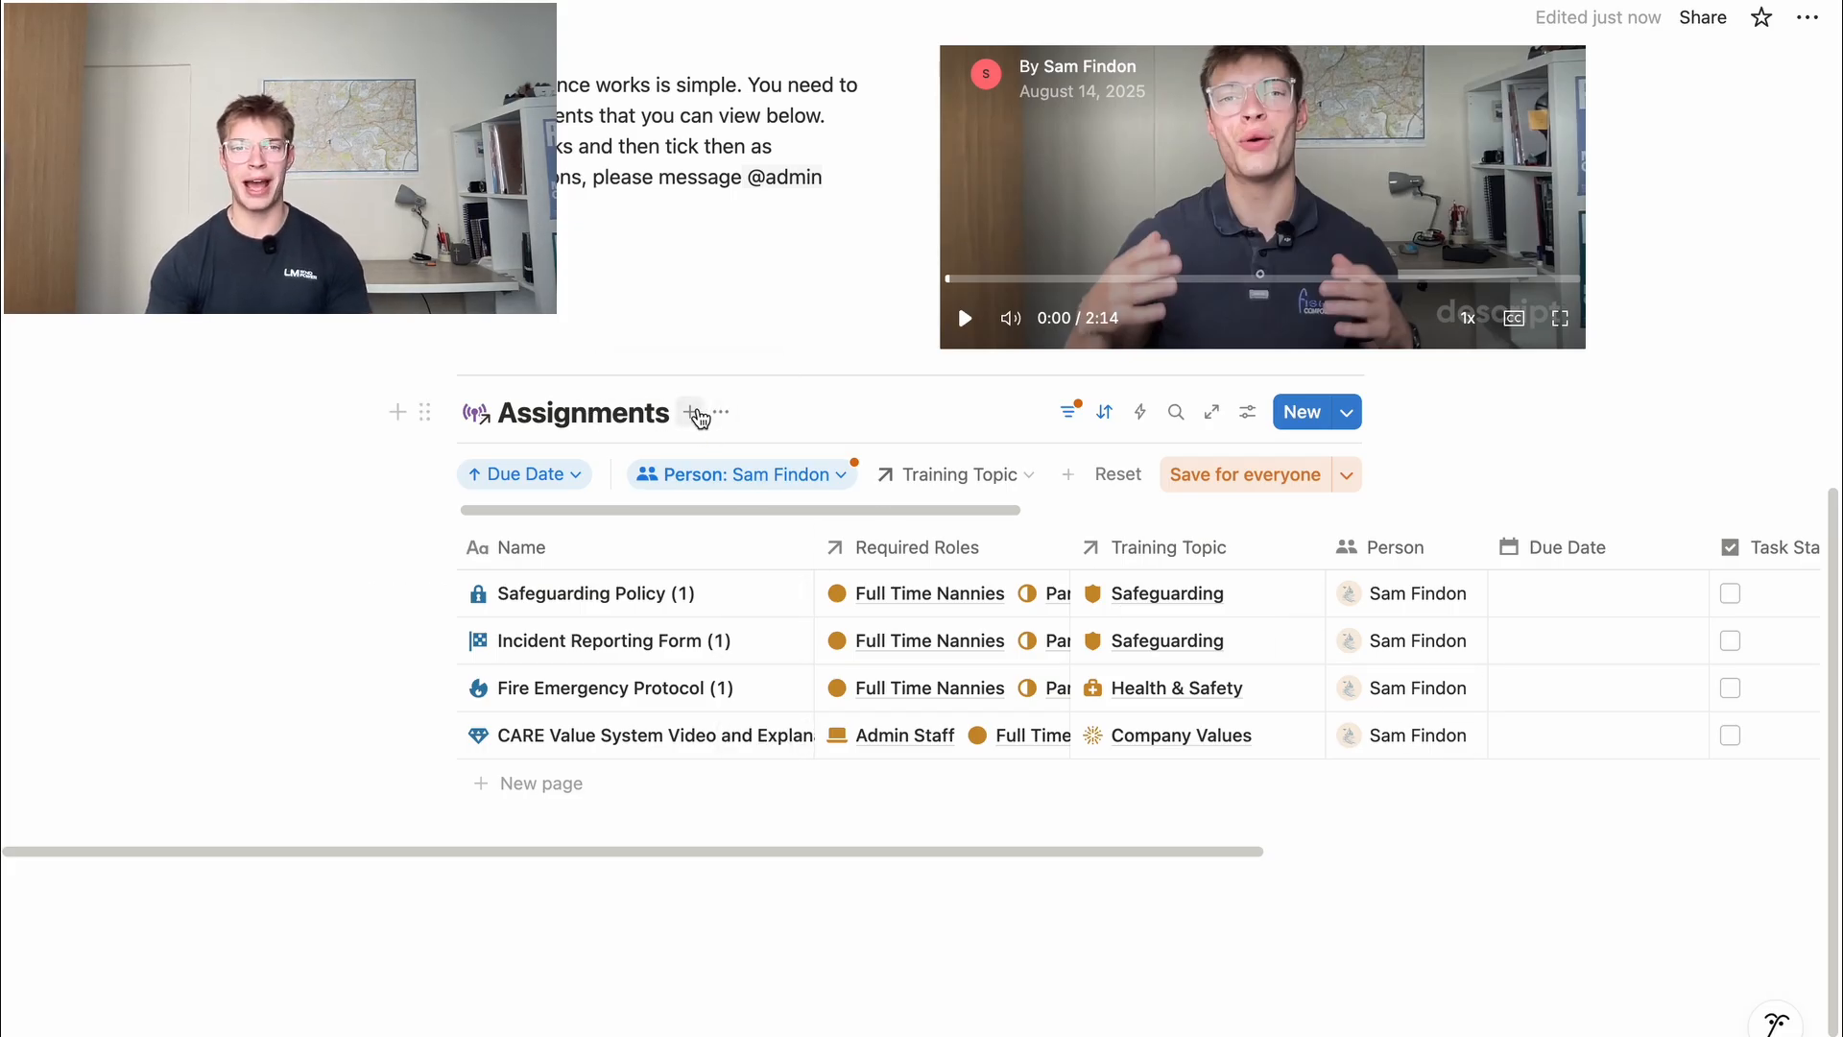
Add a Gallery view to the linked Assignments database
click(692, 414)
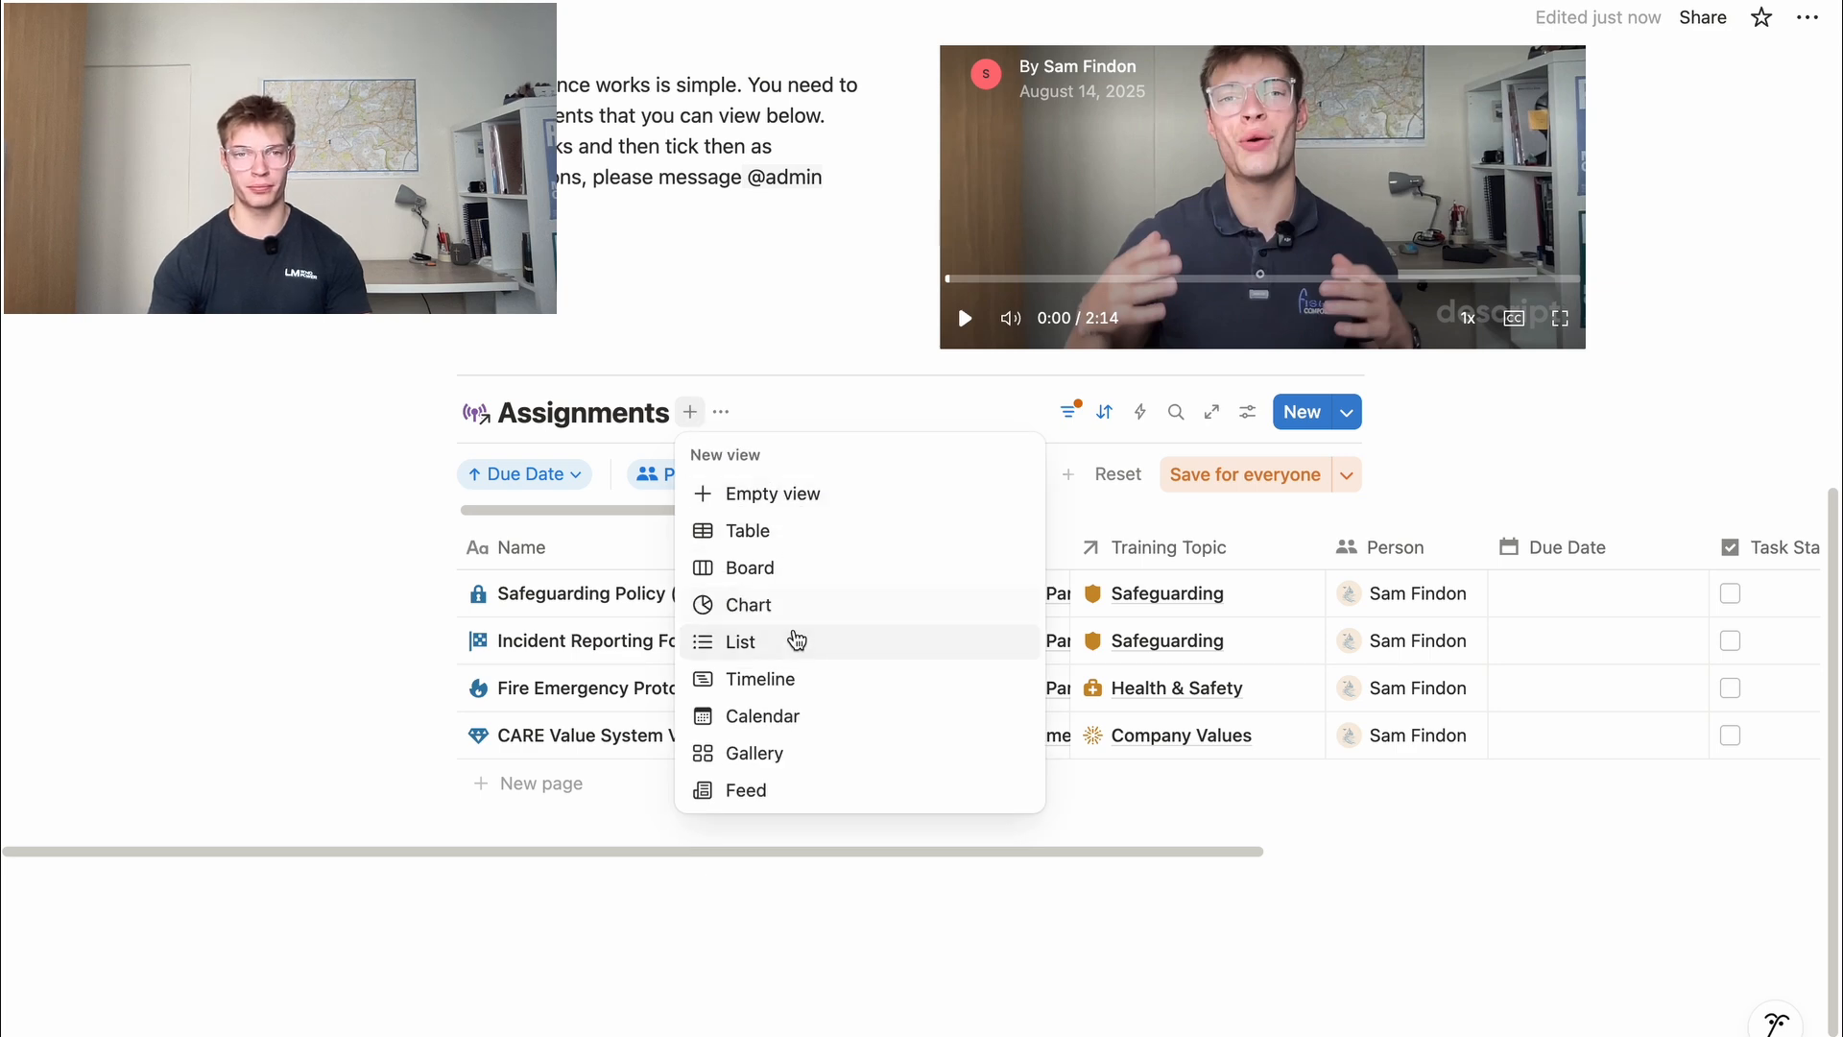
click(769, 764)
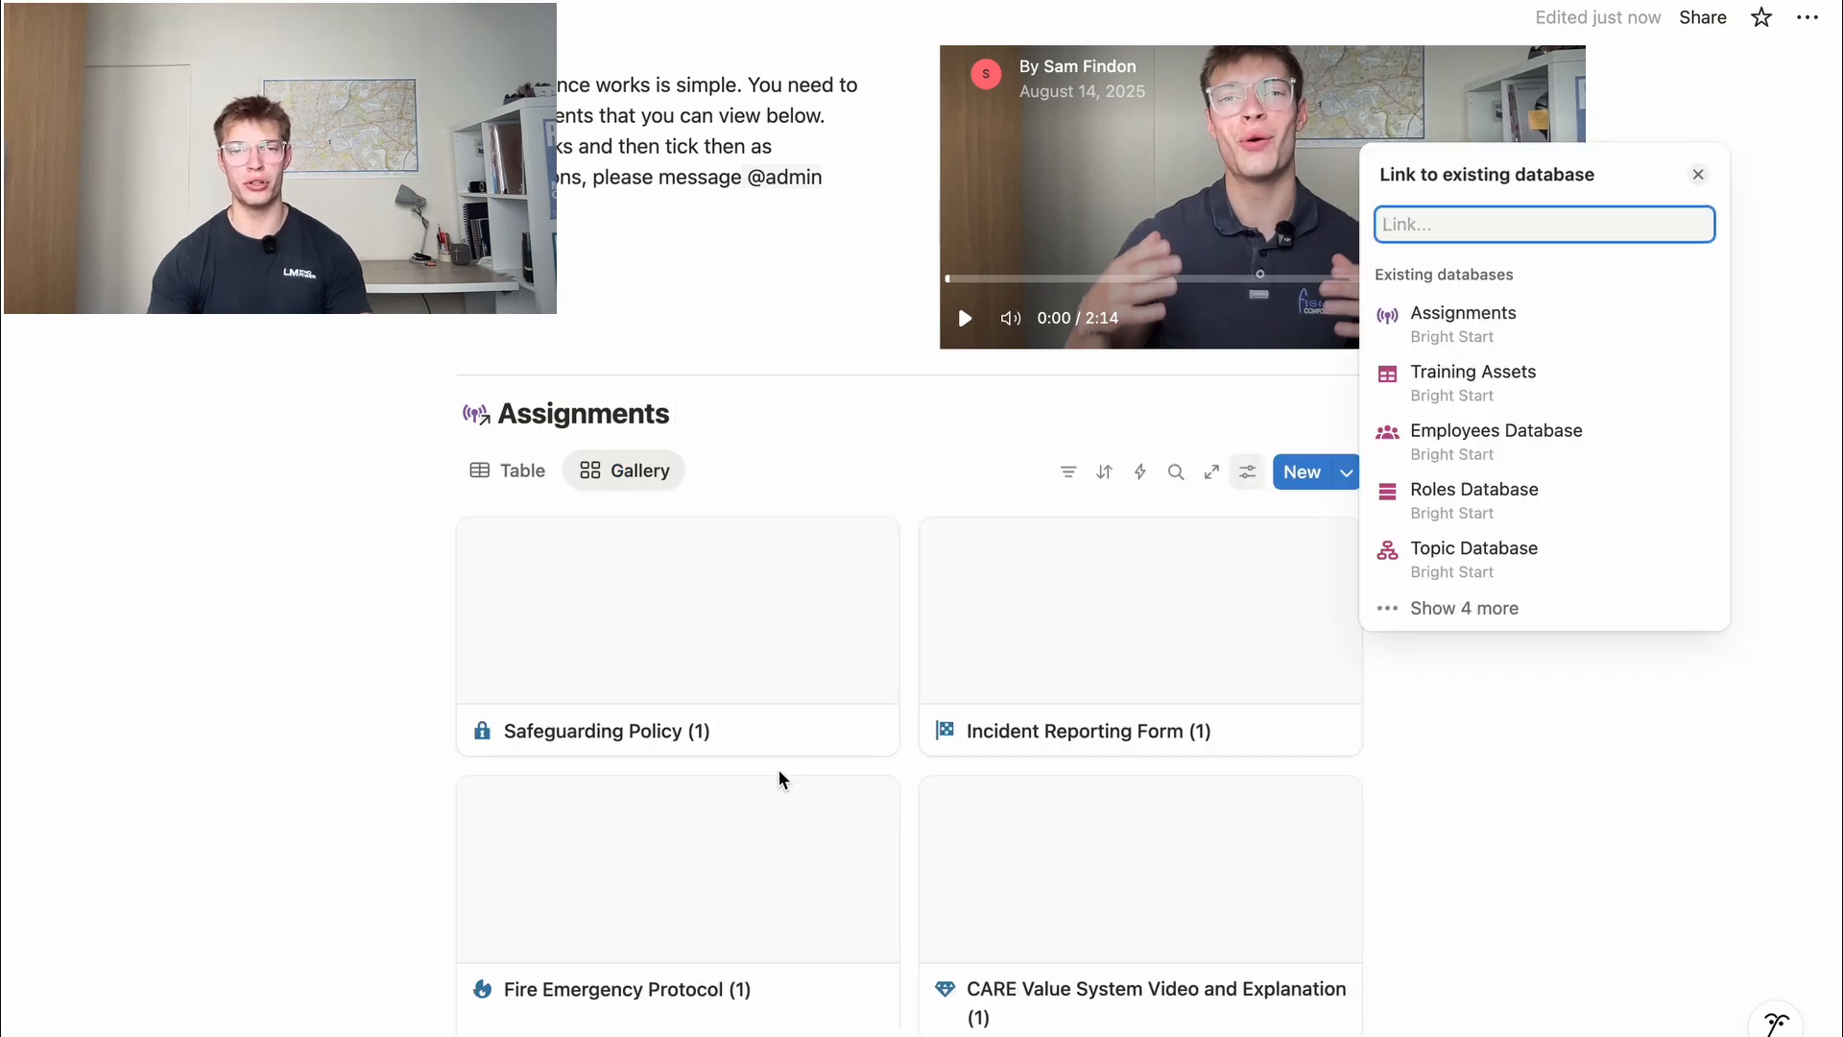
click(1461, 824)
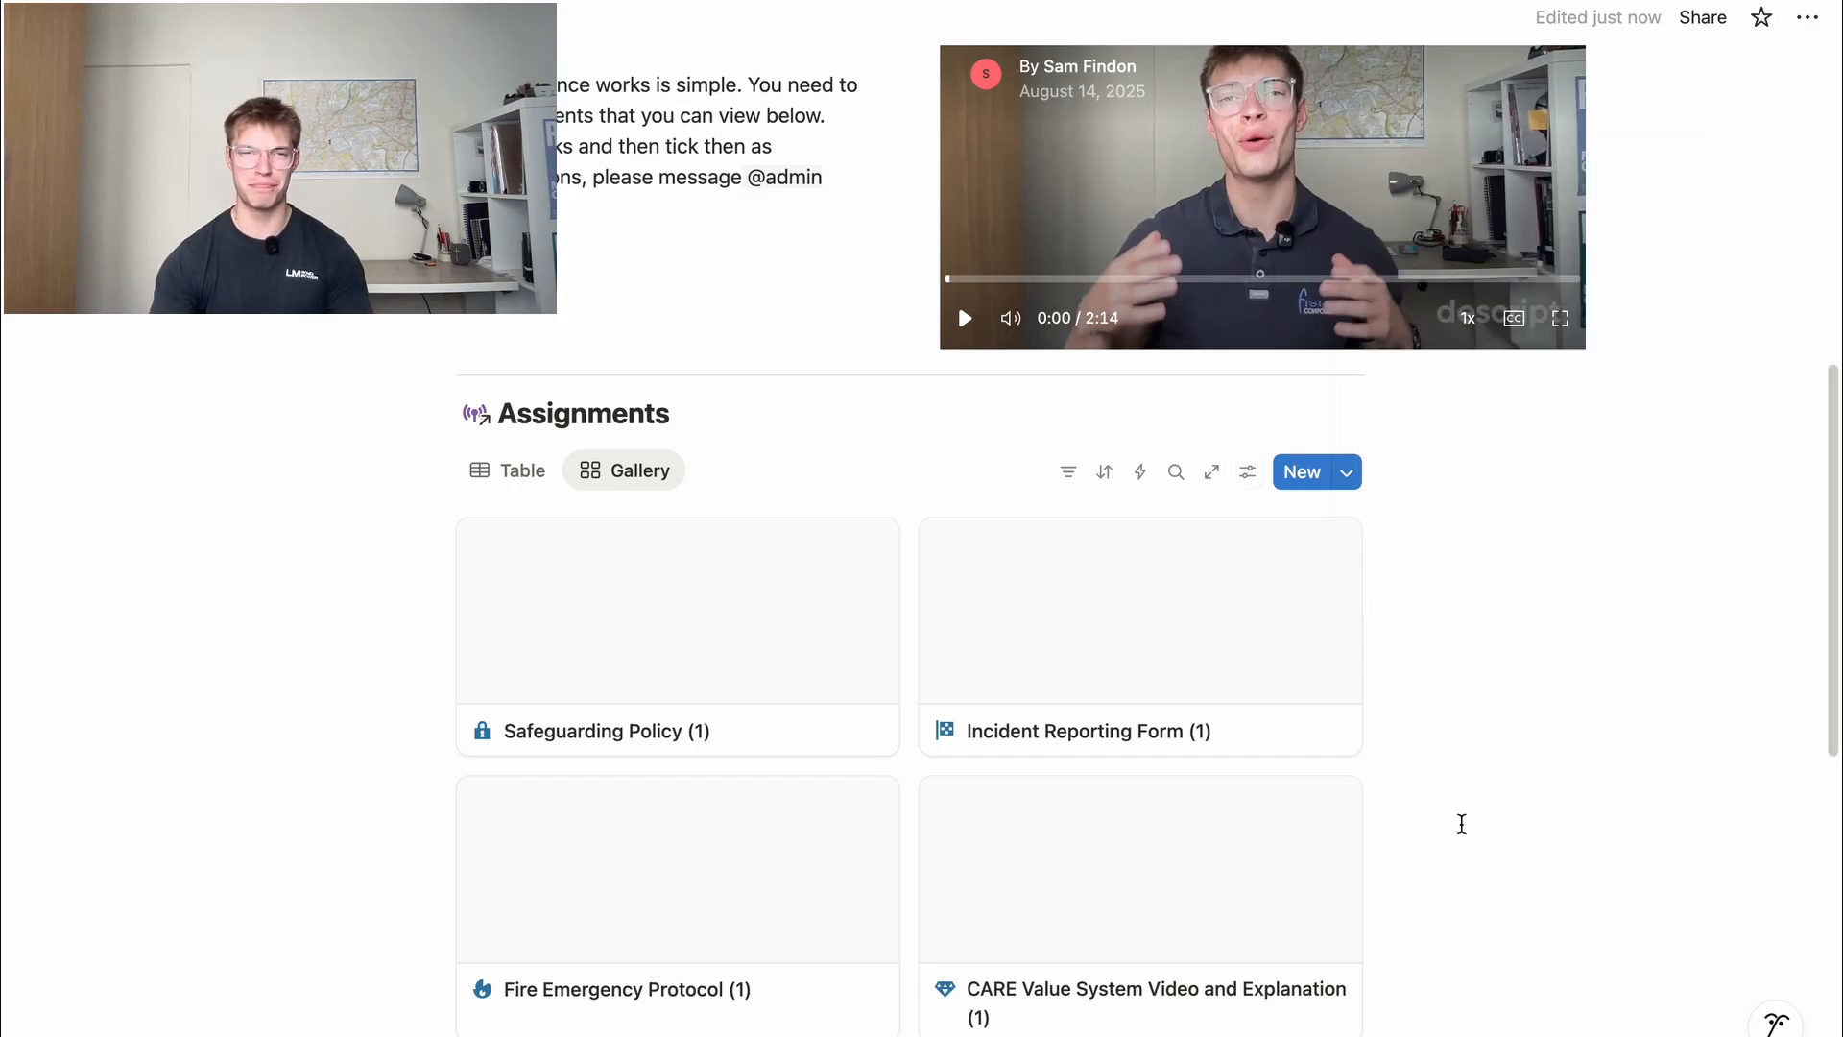
Configure the Assignments gallery layout with card preview None and card size Small
scroll(1542, 687, down, 3)
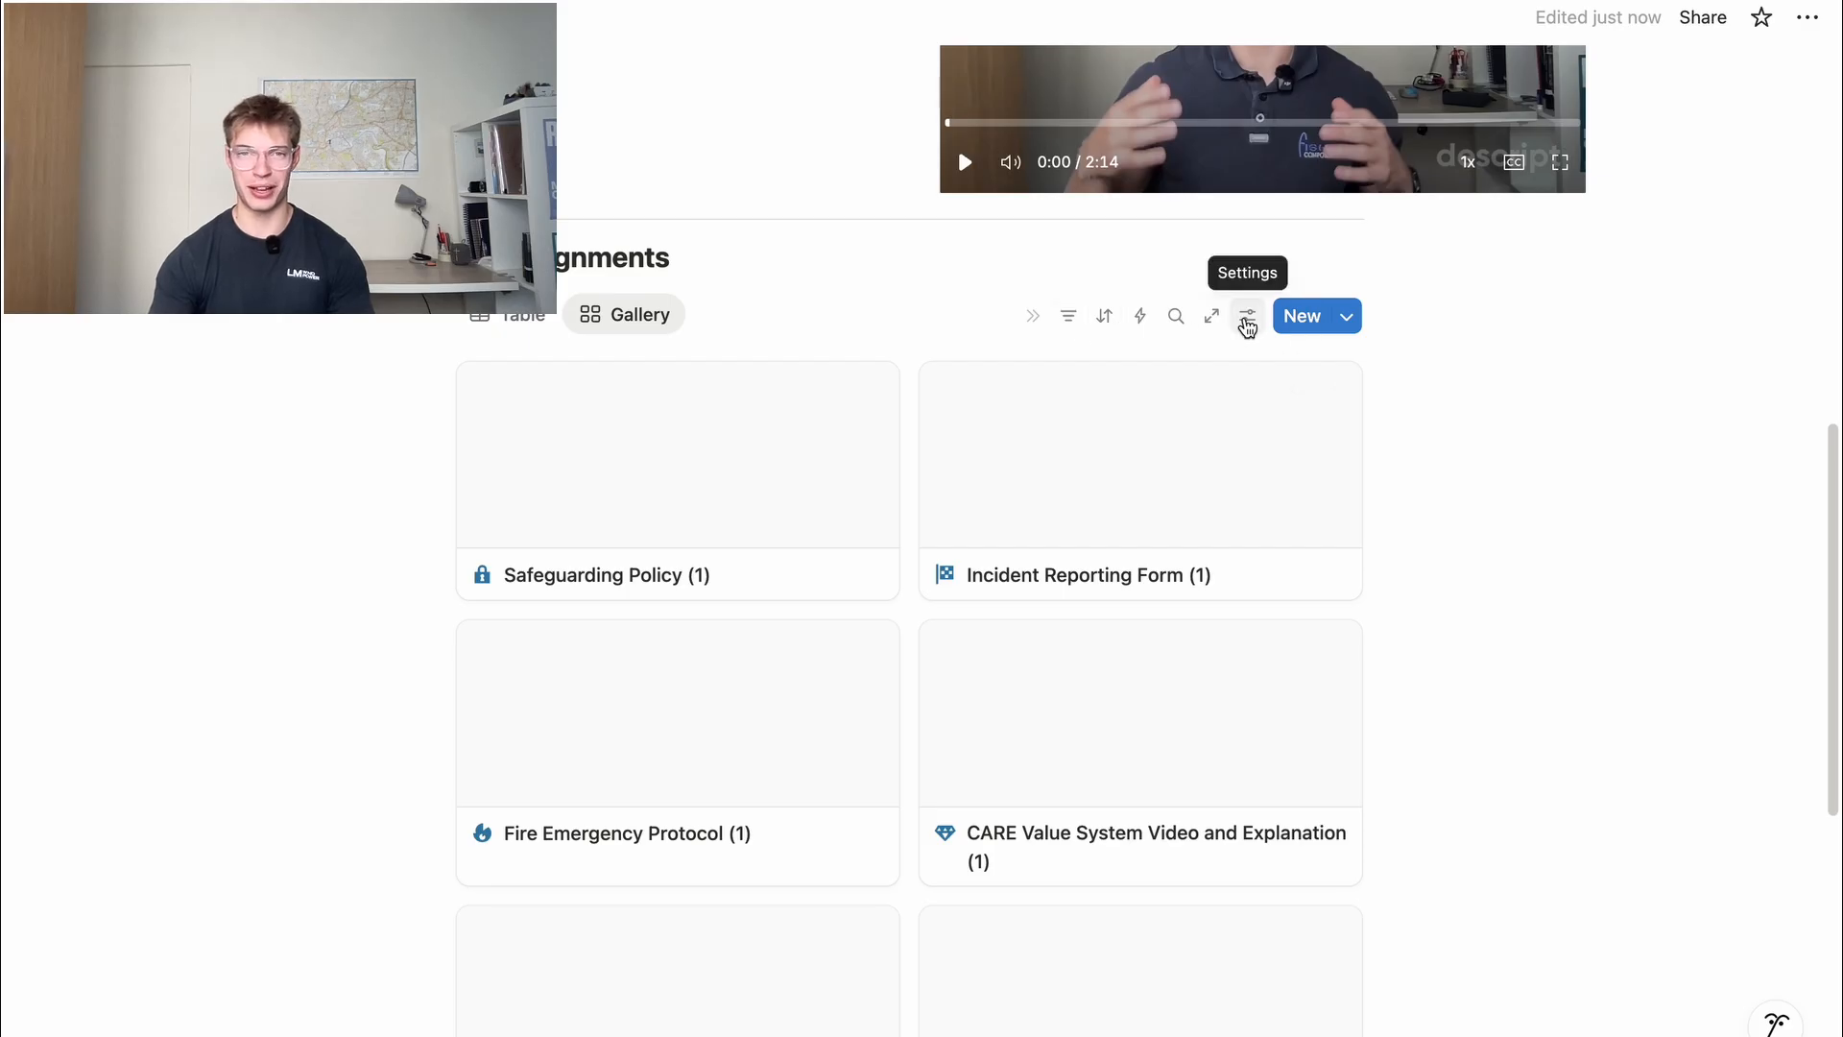
click(1247, 326)
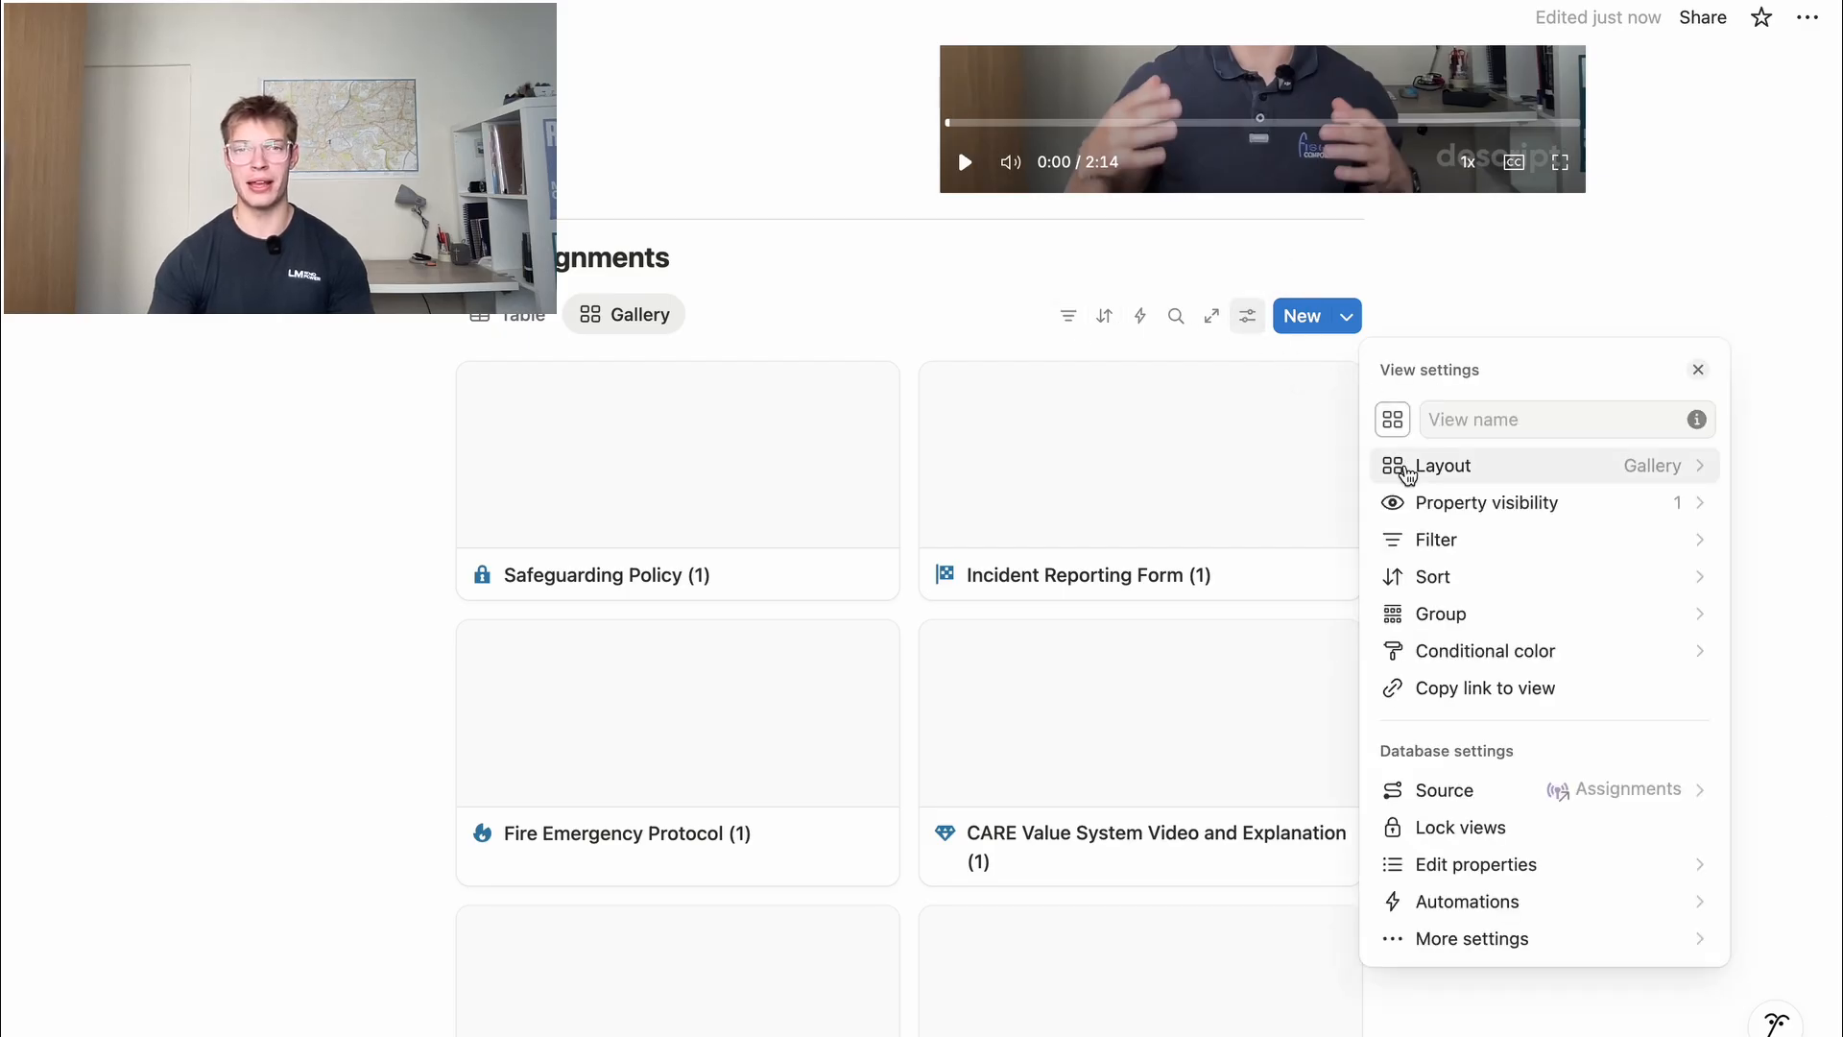
click(1408, 467)
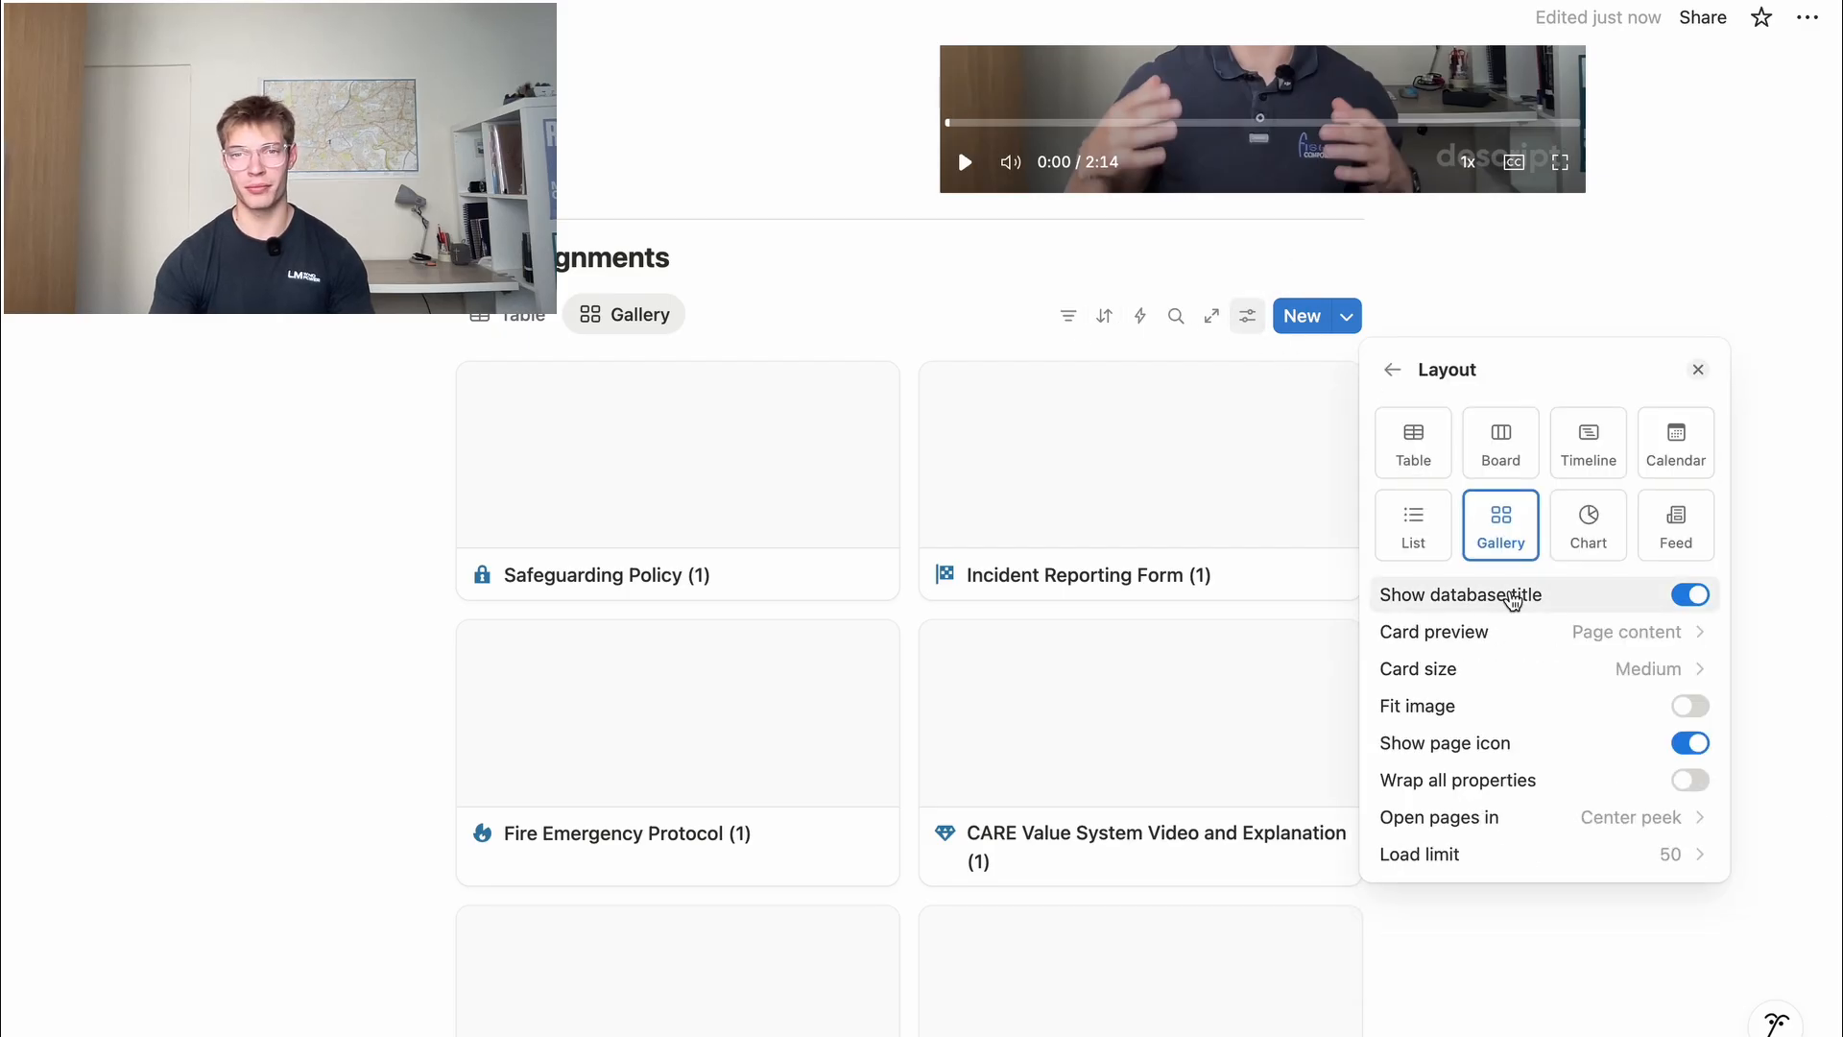
click(1512, 629)
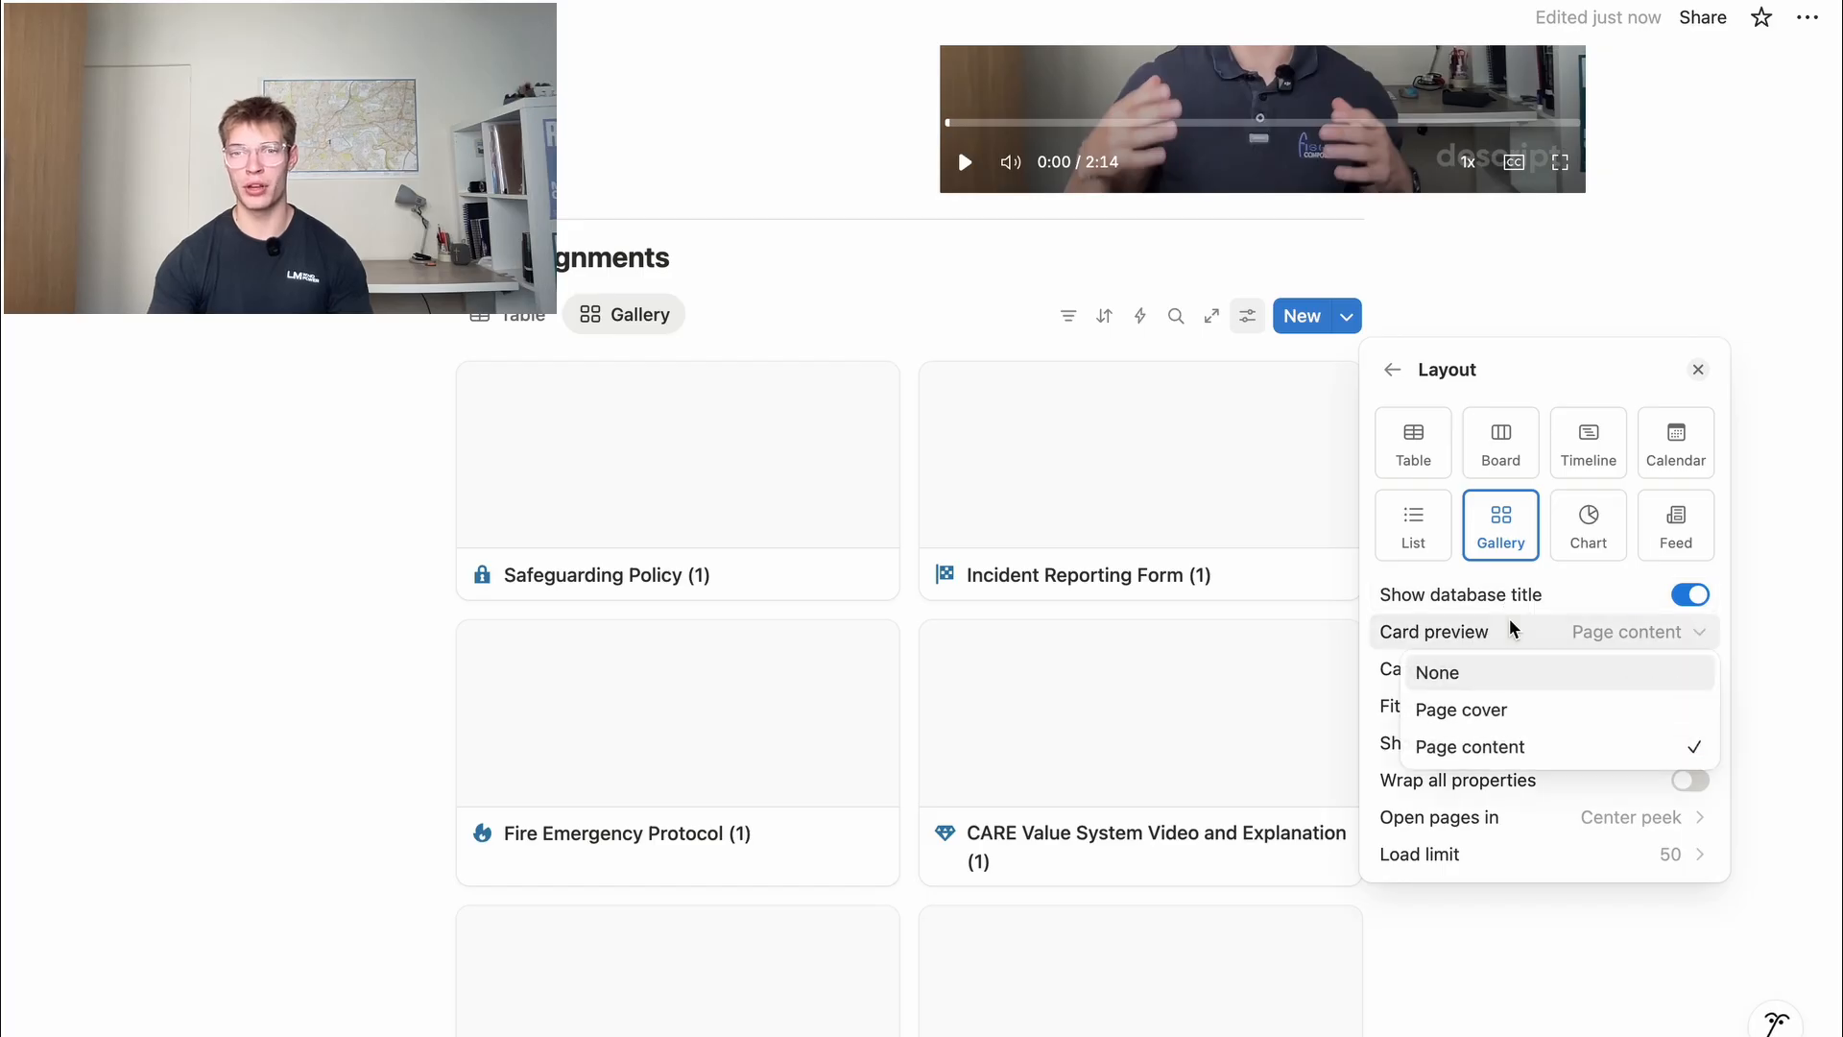
click(1472, 671)
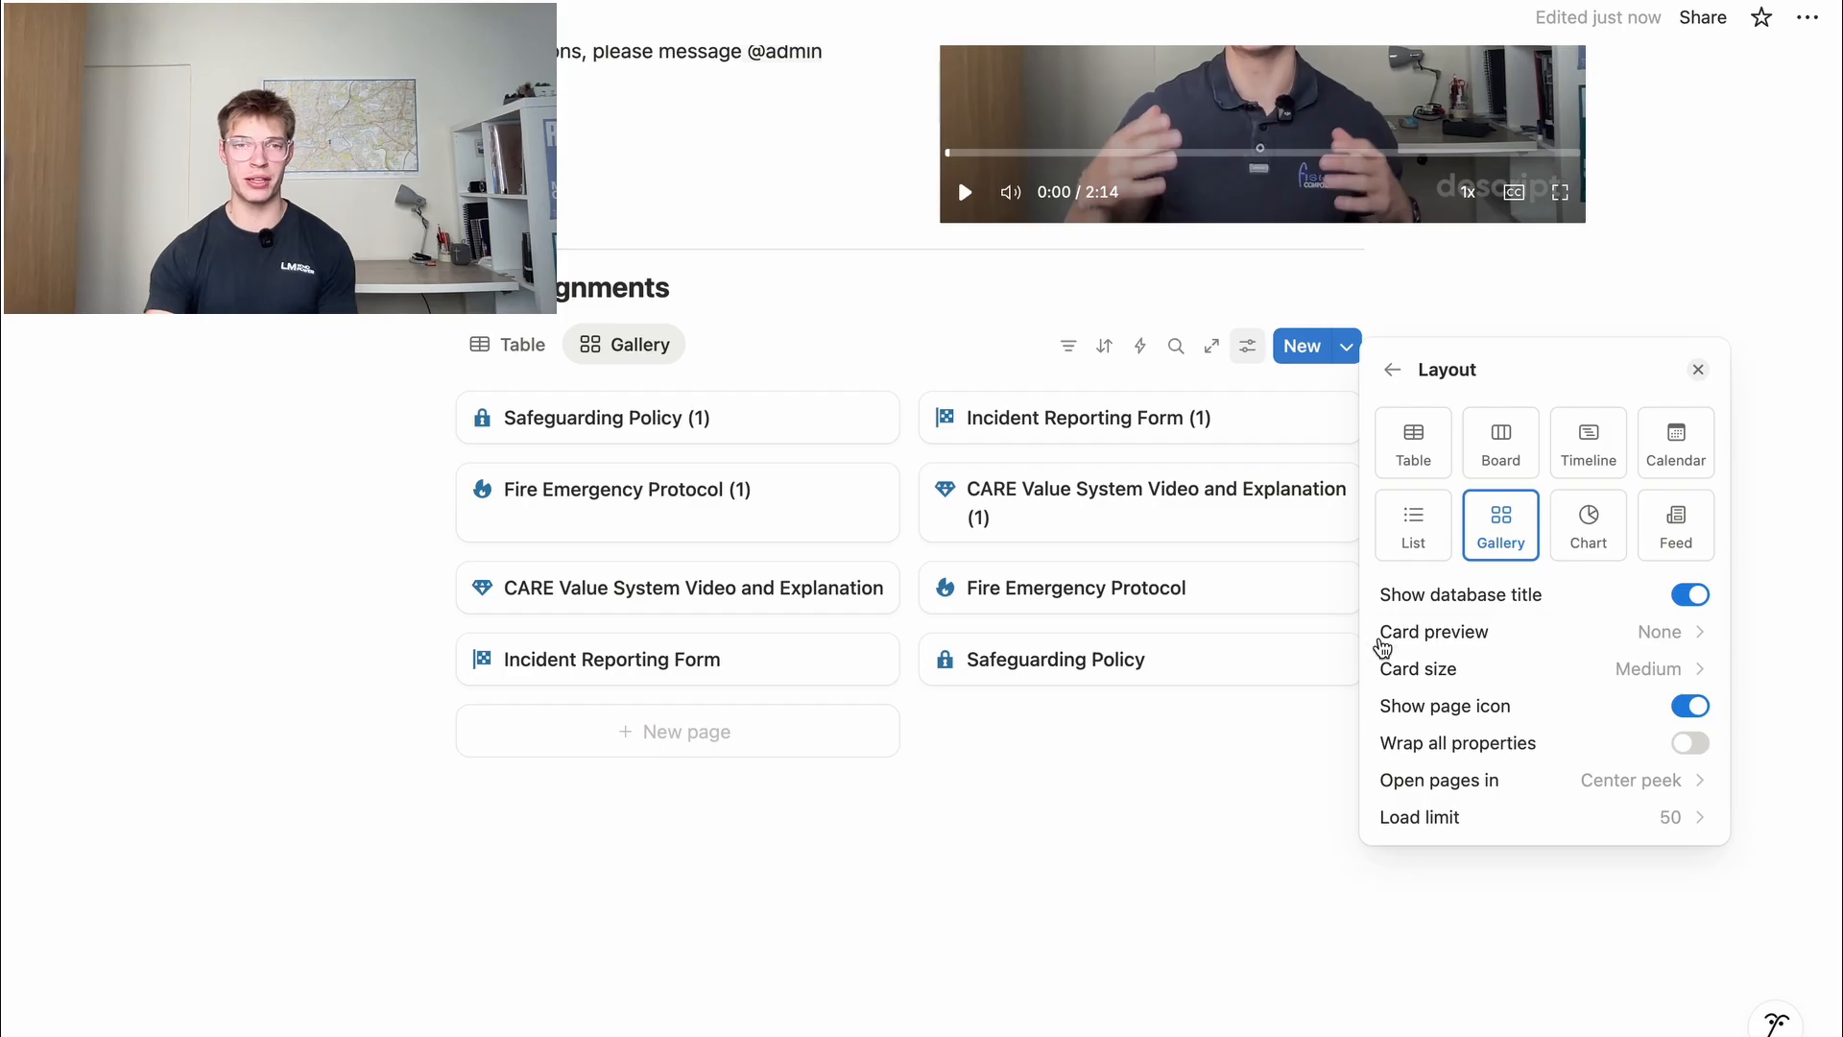
click(1461, 671)
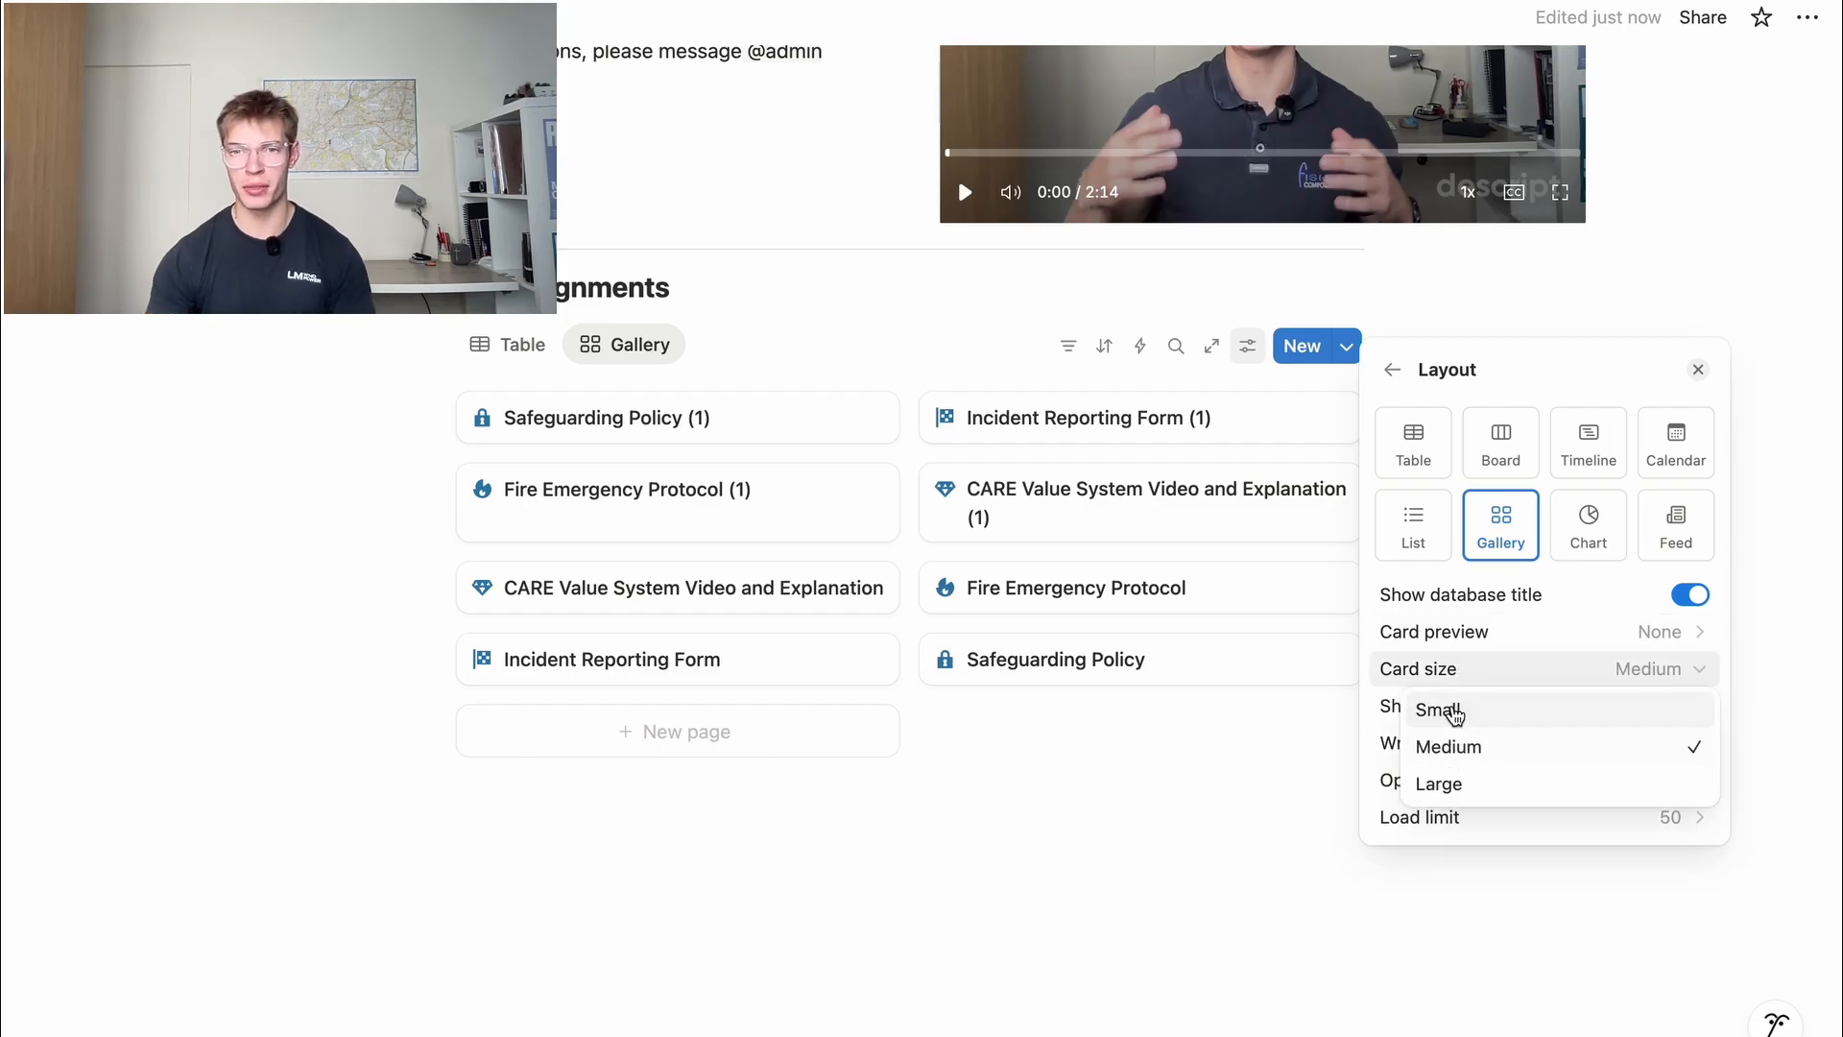
click(1454, 711)
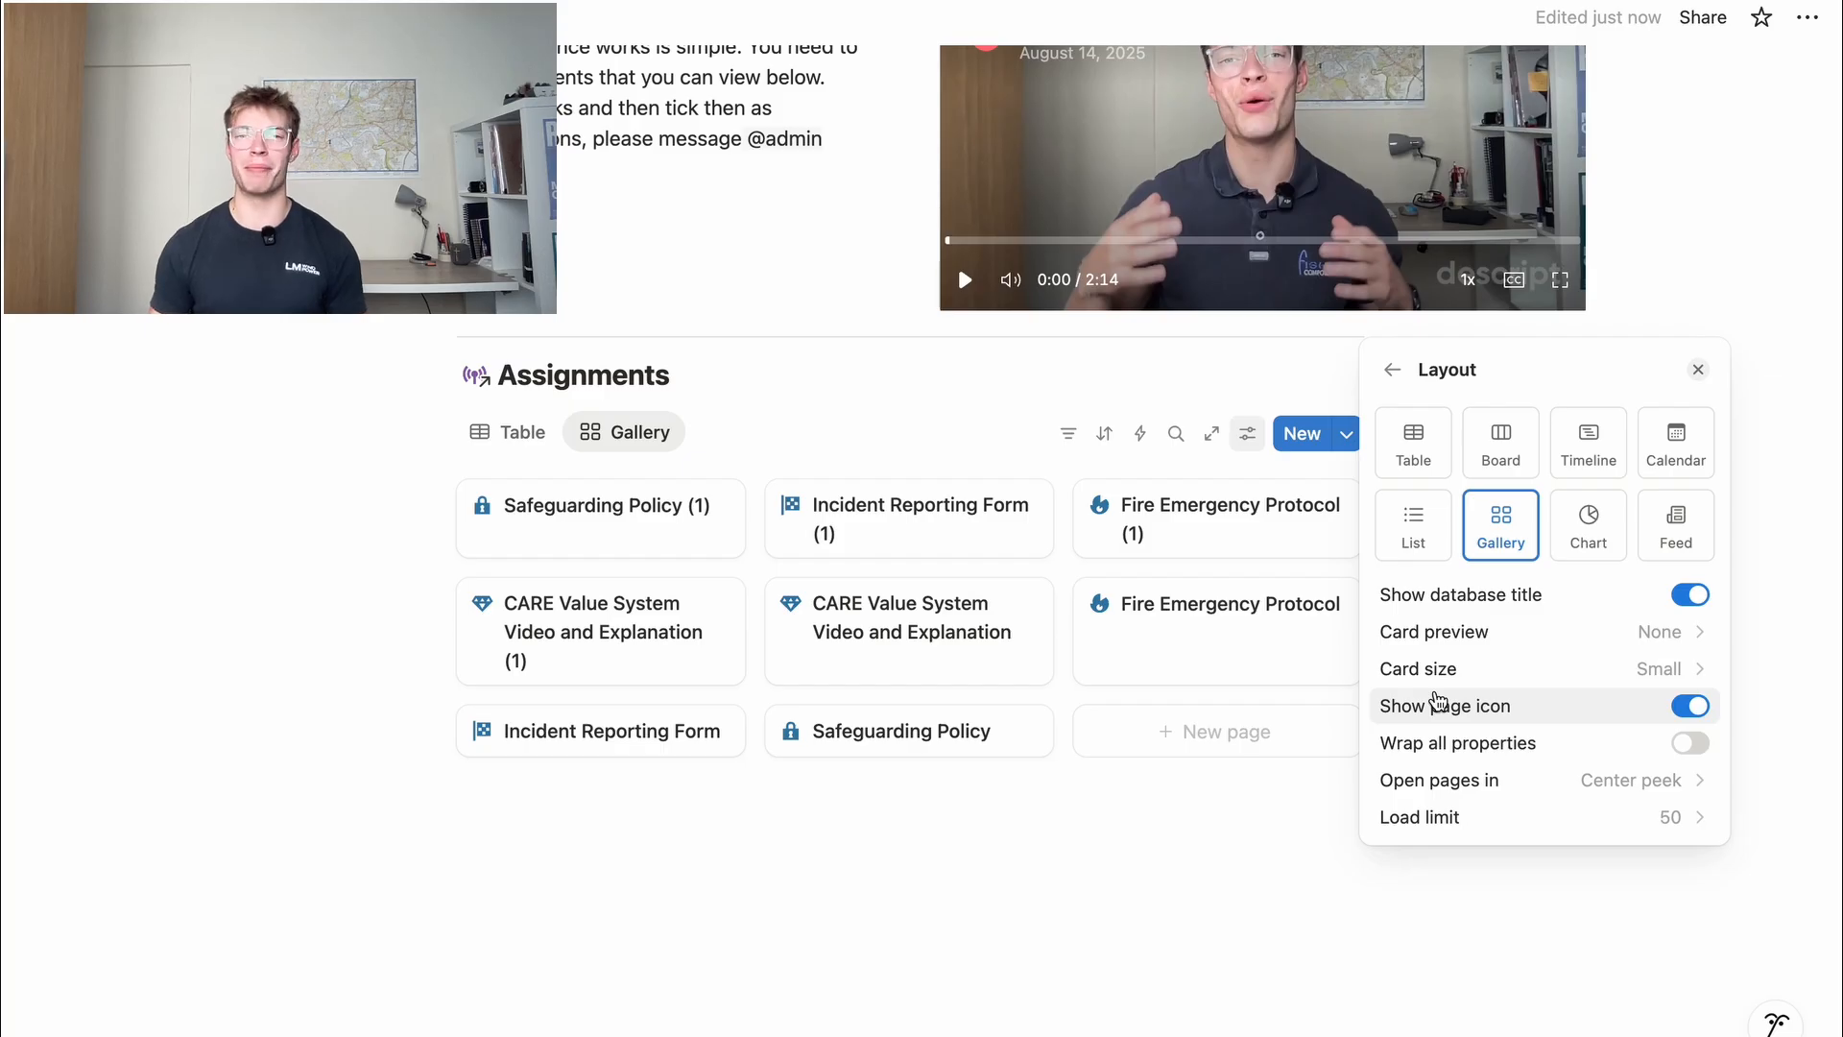
Set the load limit of the Assignments gallery to 100
click(1449, 817)
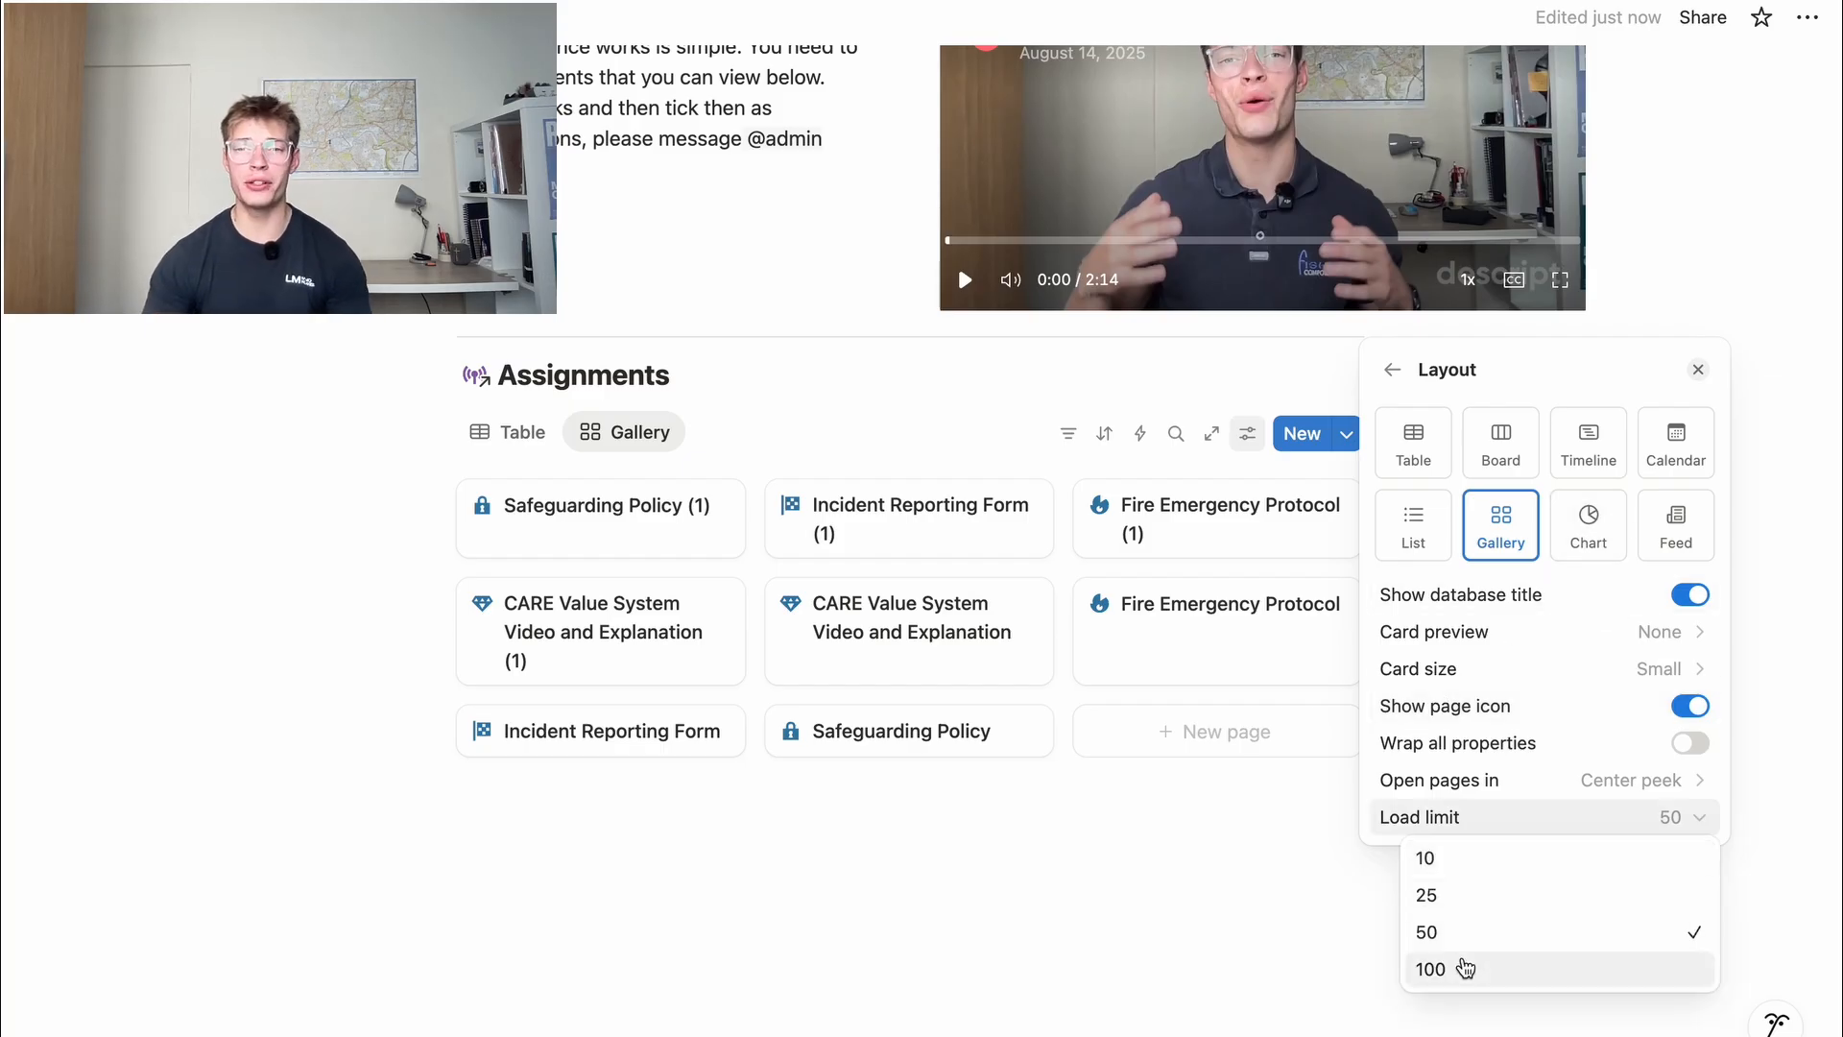
click(1465, 969)
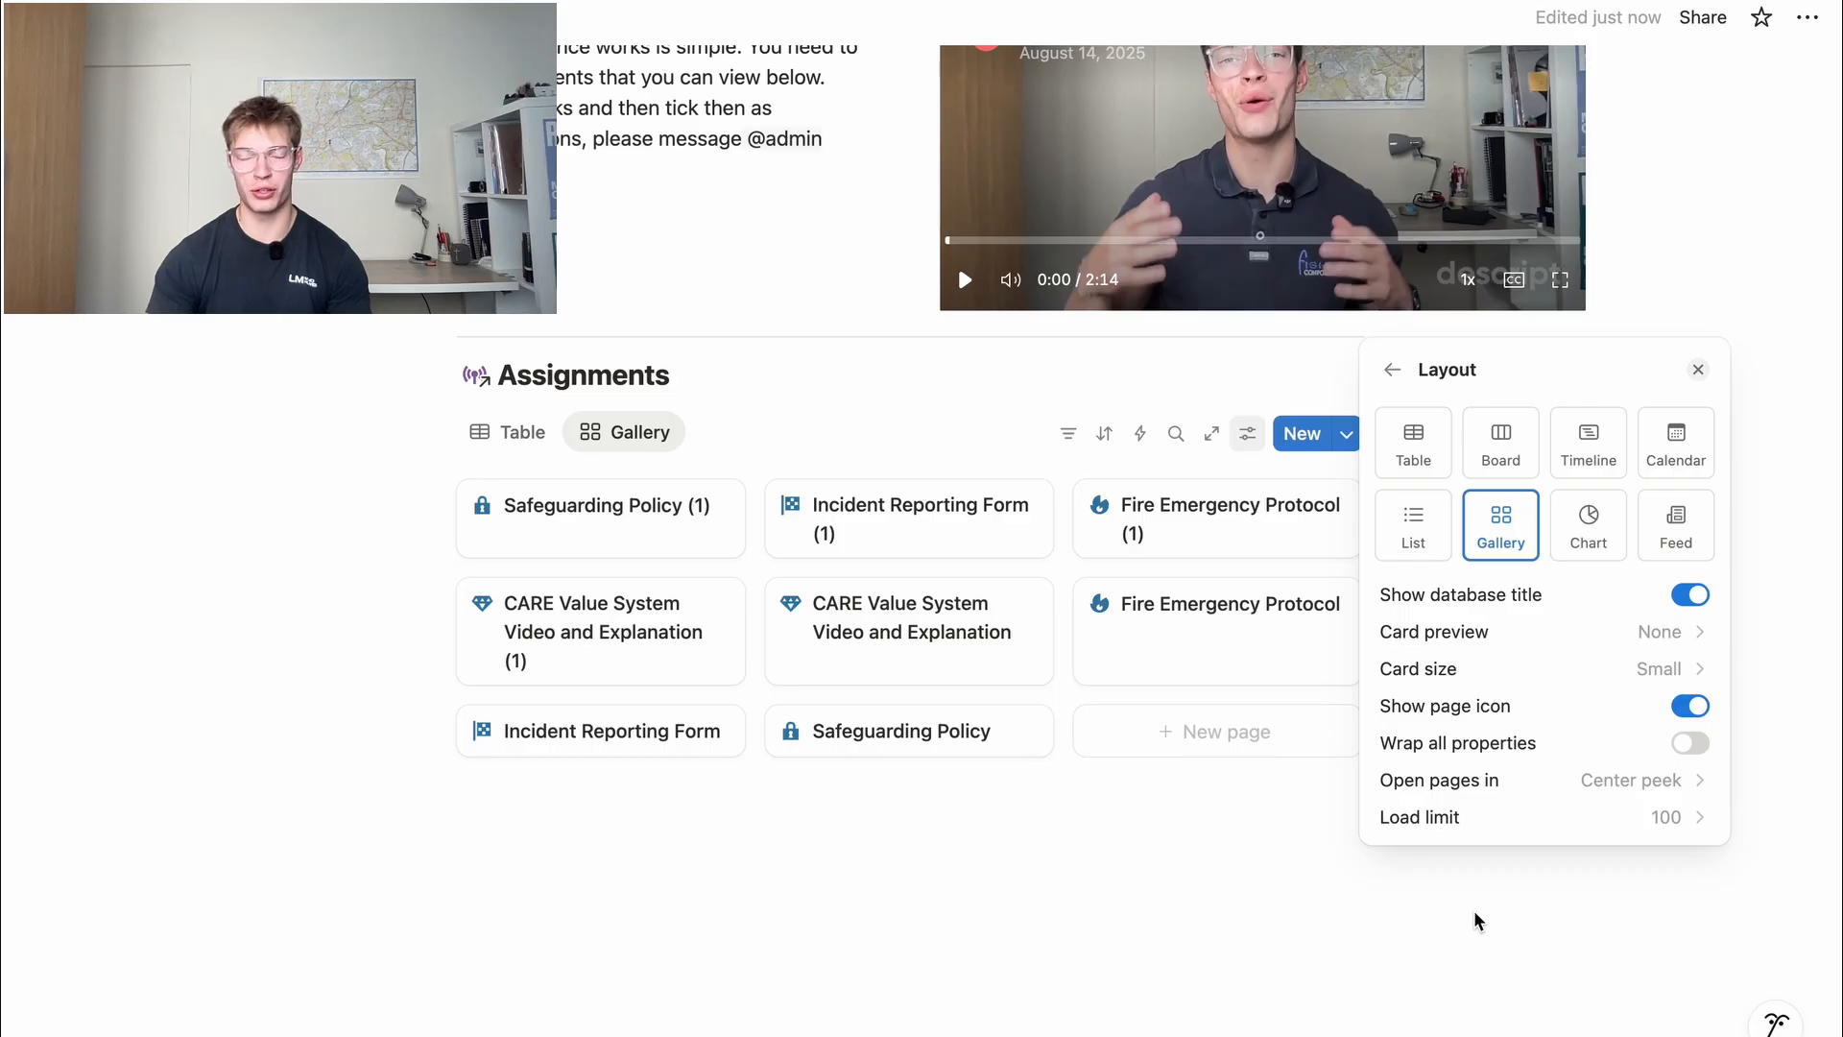
click(1392, 370)
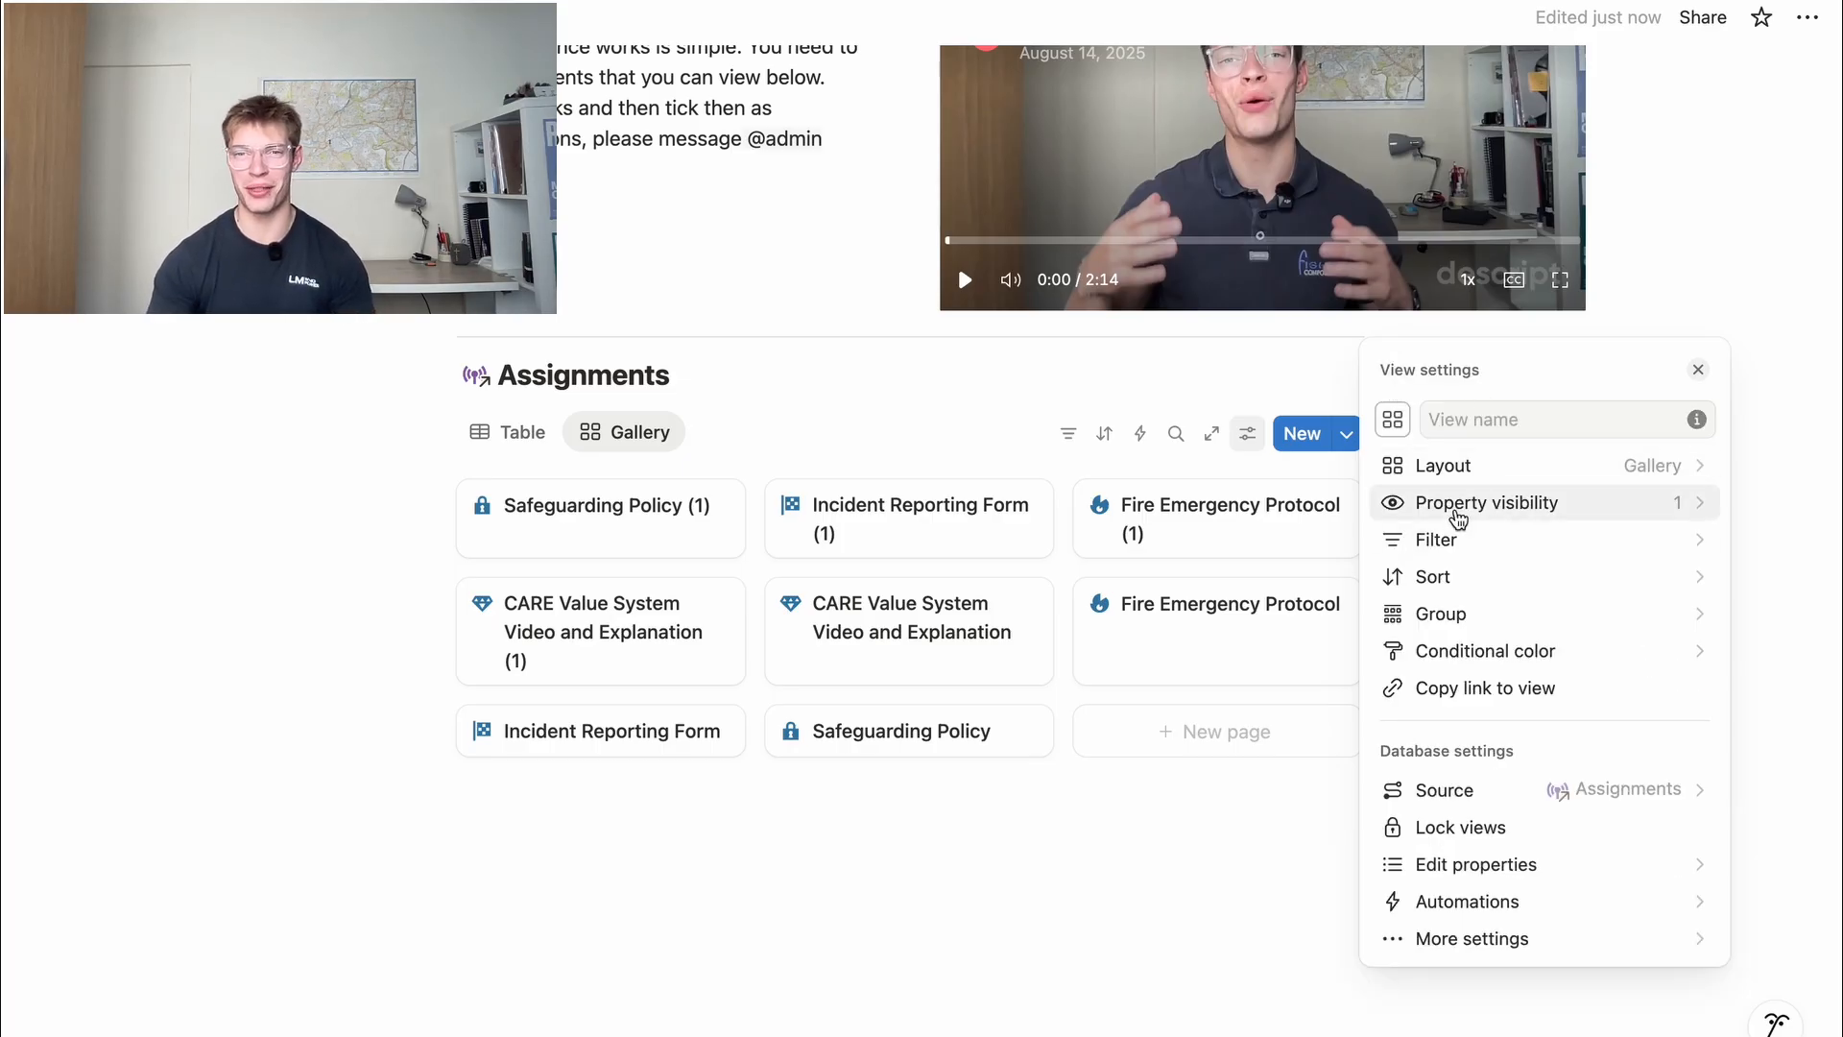
Show Due Date, Person and Task Status on the gallery cards, keeping Date of Completion, Required Roles and Training Topic hidden
click(1458, 518)
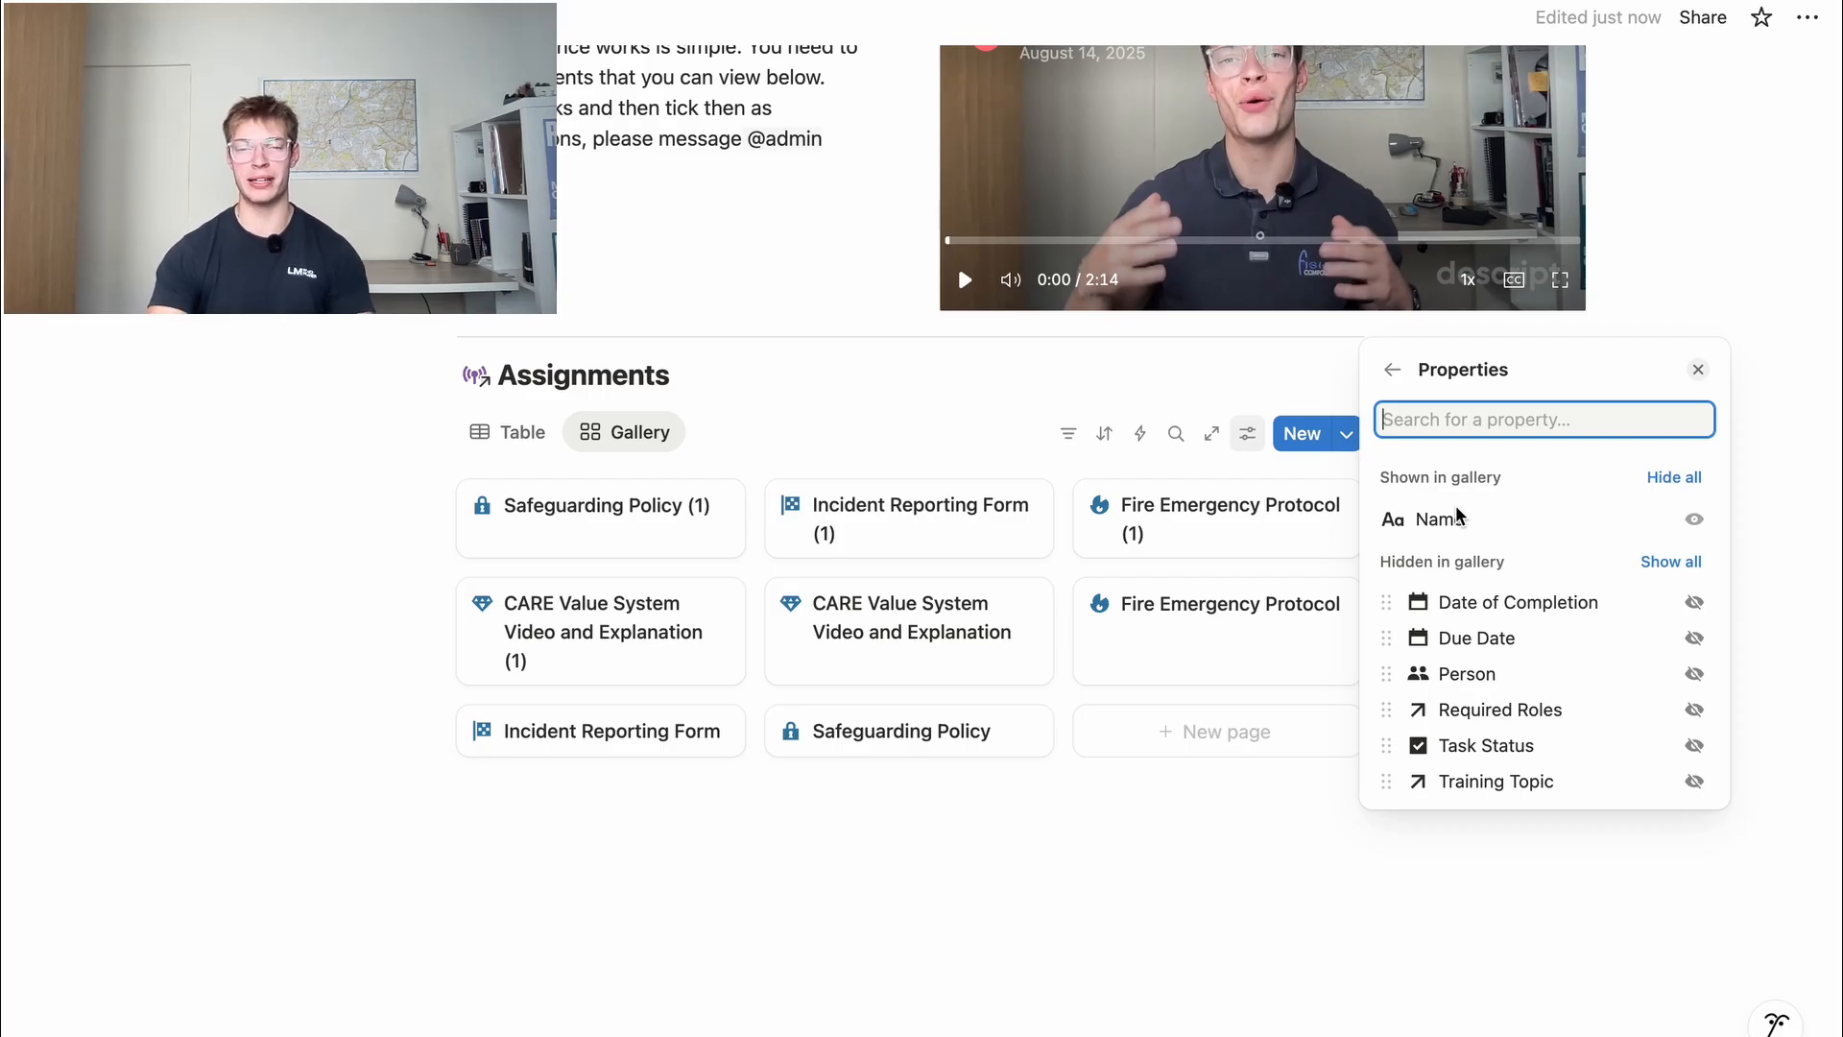
click(1671, 562)
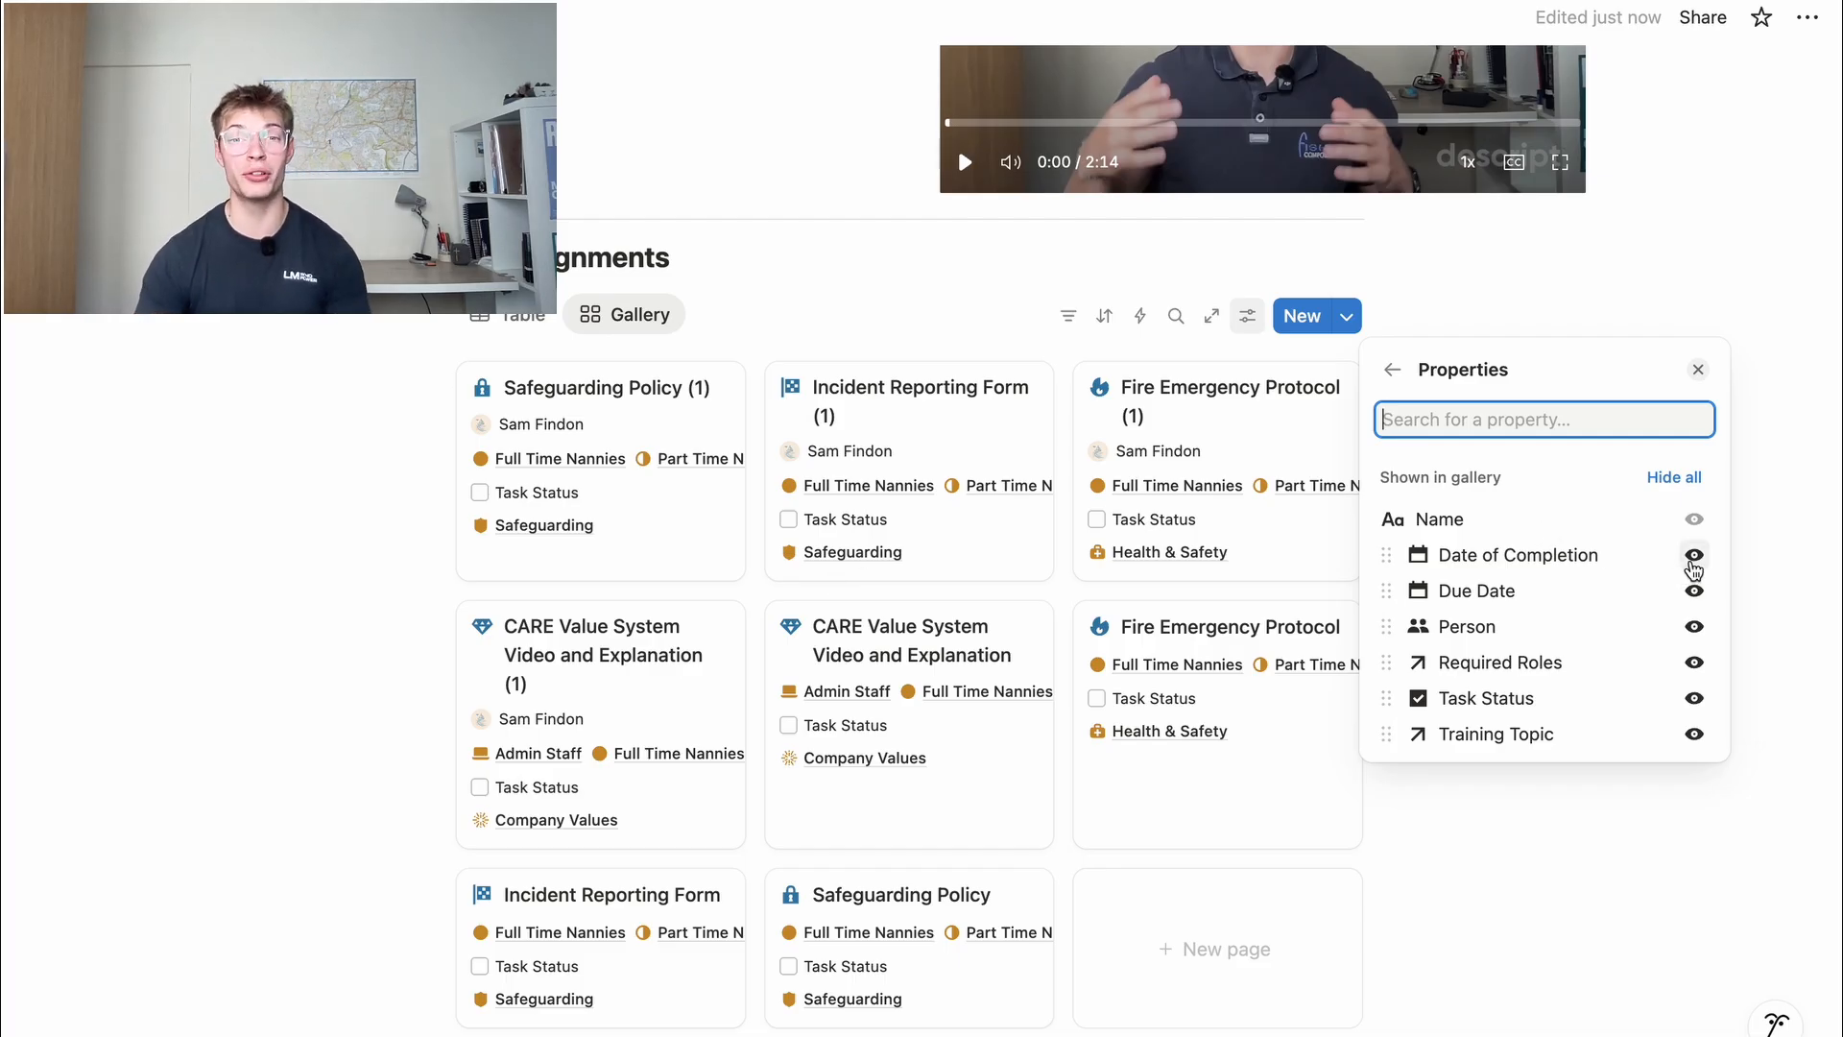
click(1694, 557)
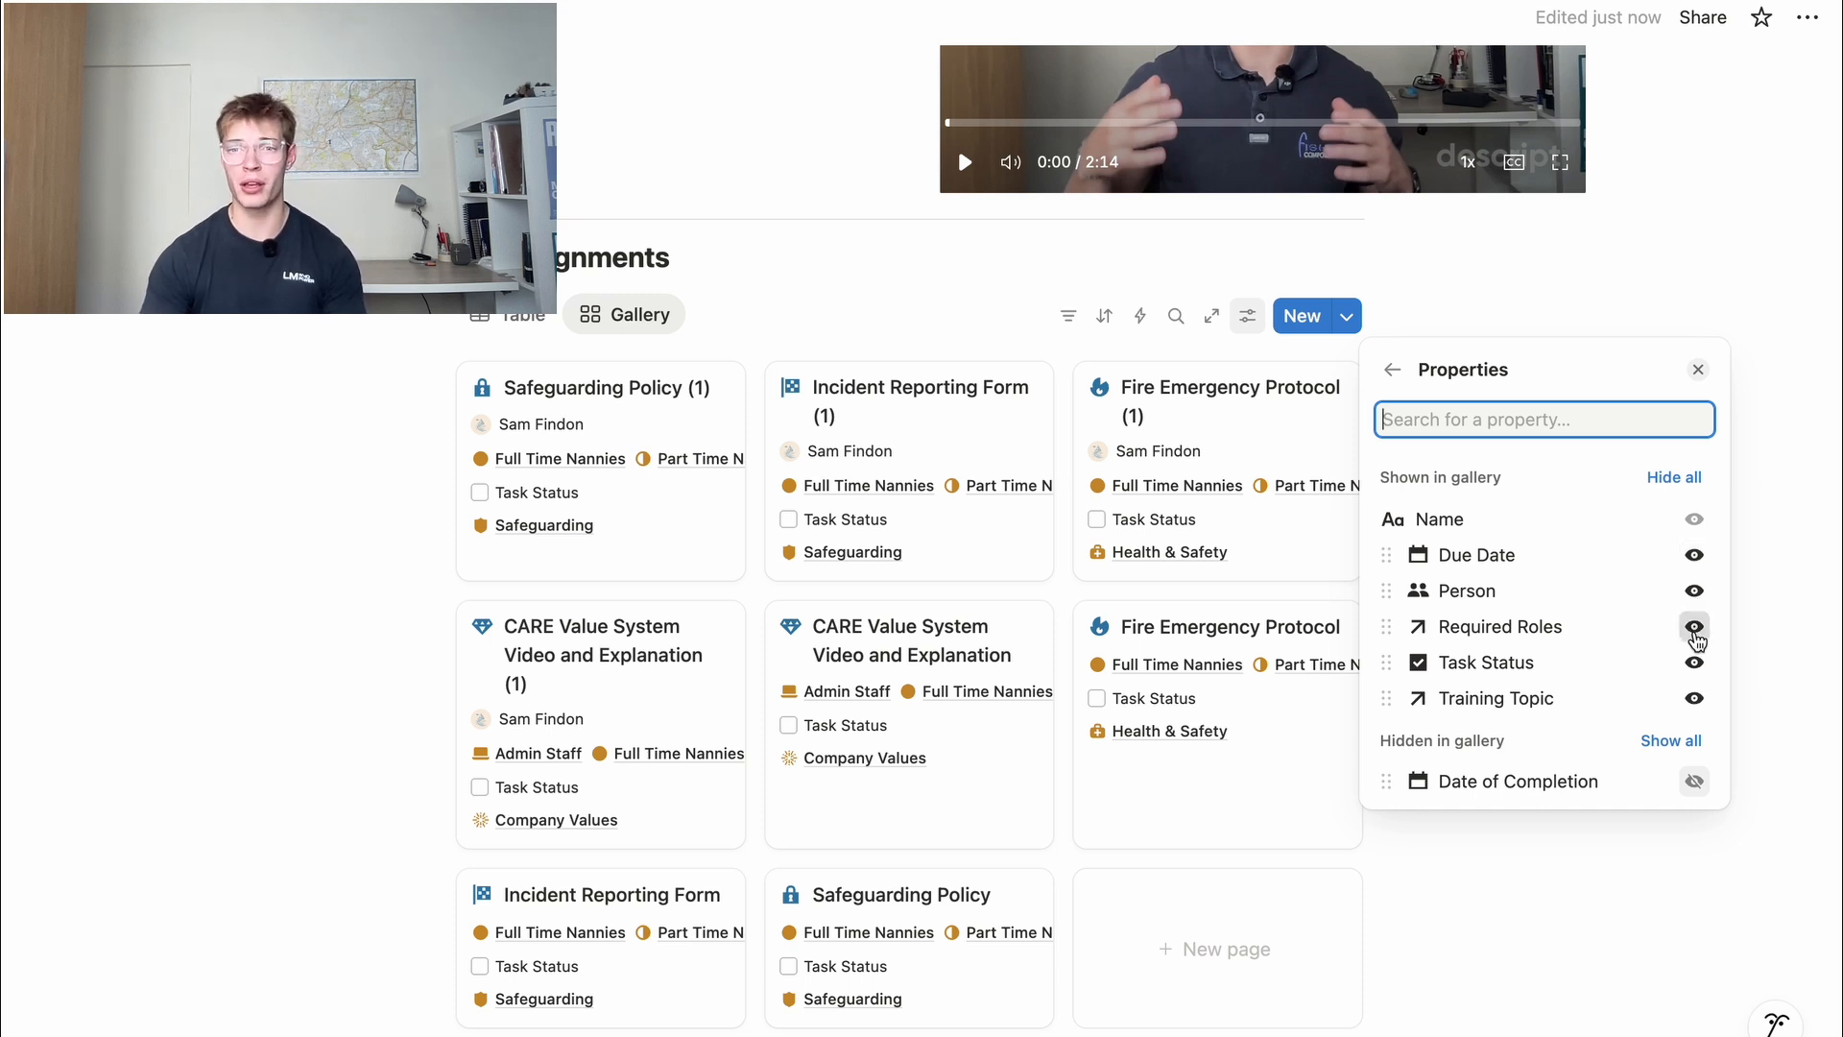
click(1695, 628)
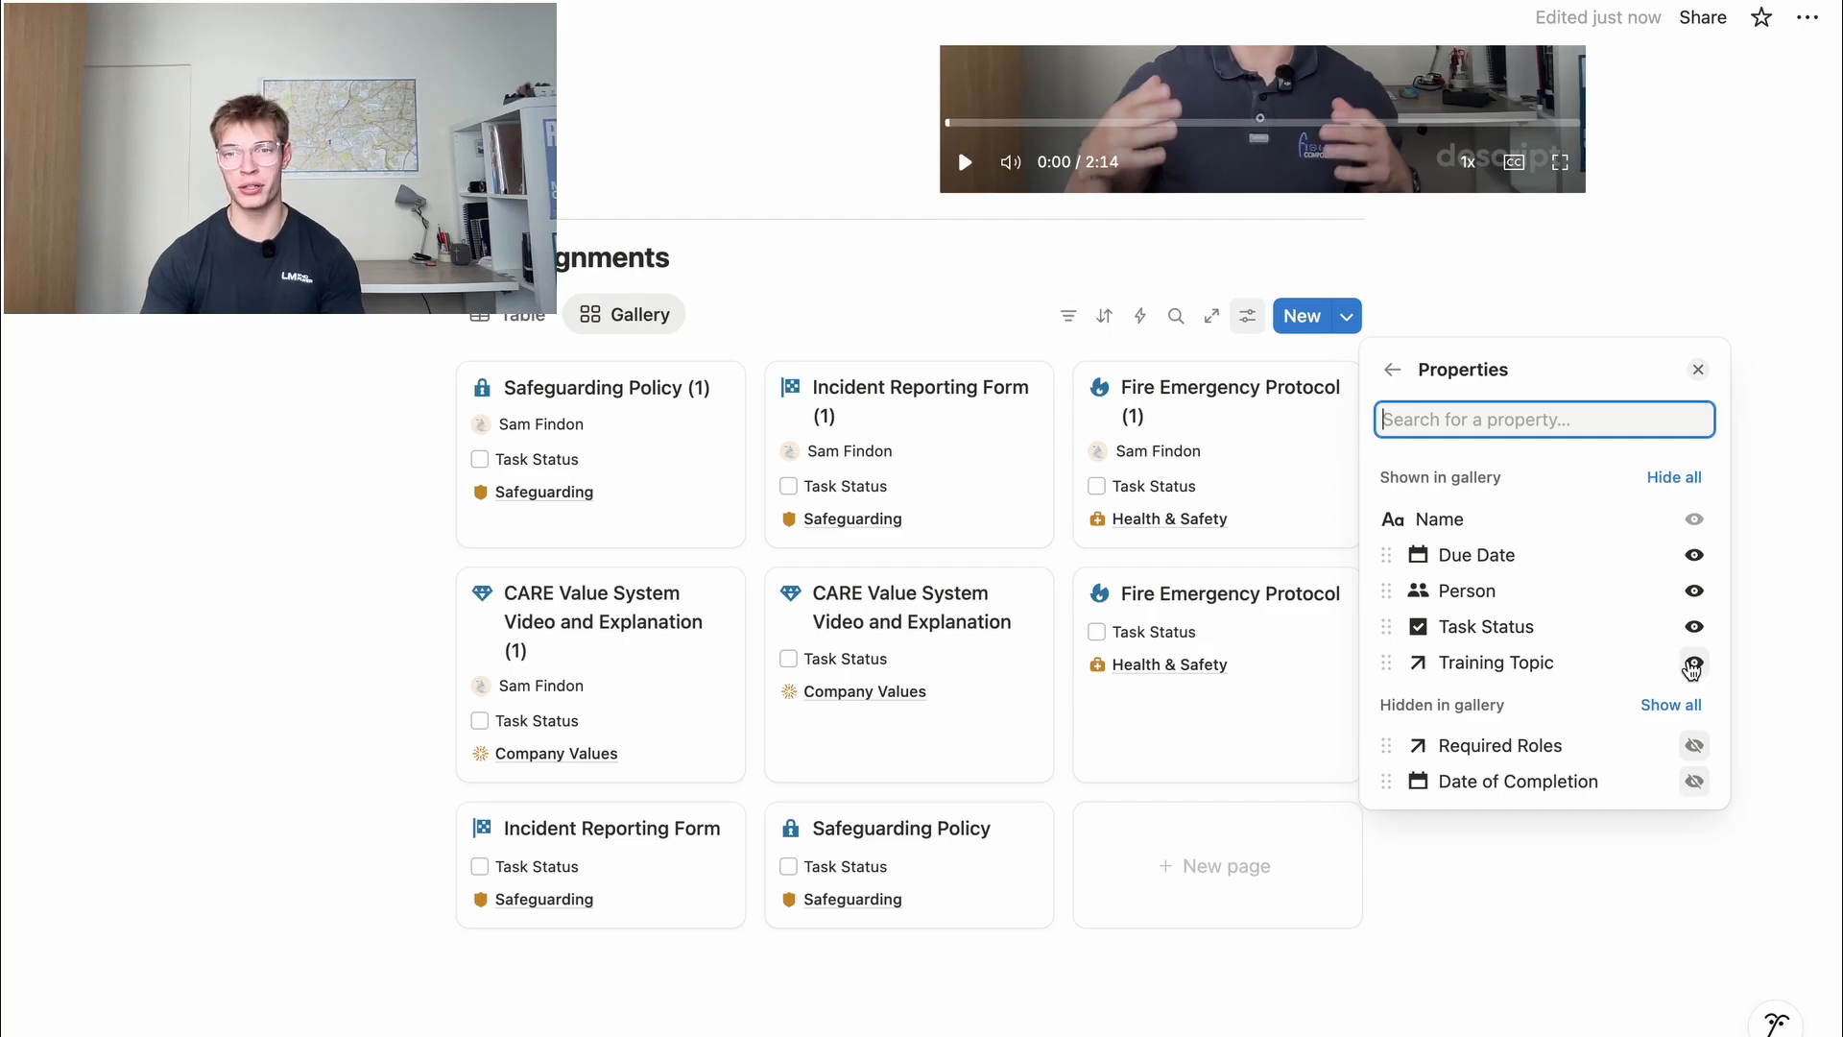
click(1692, 664)
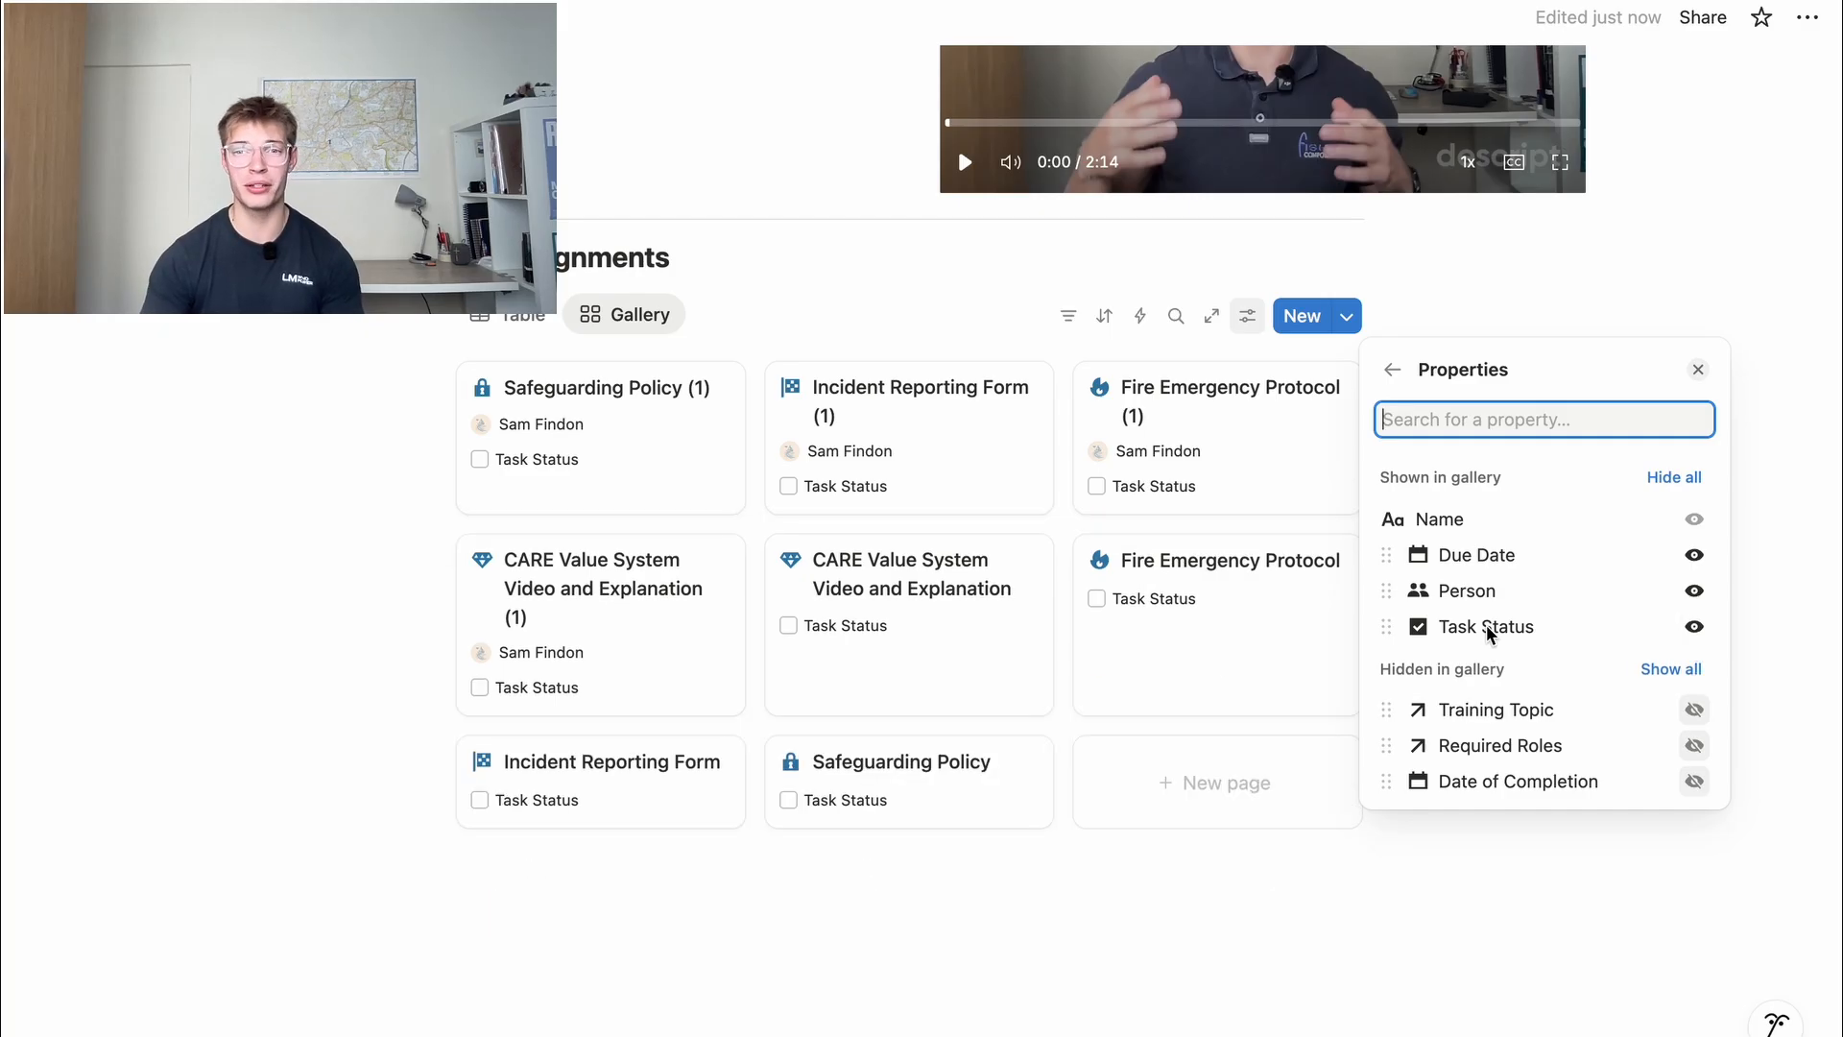
click(1774, 281)
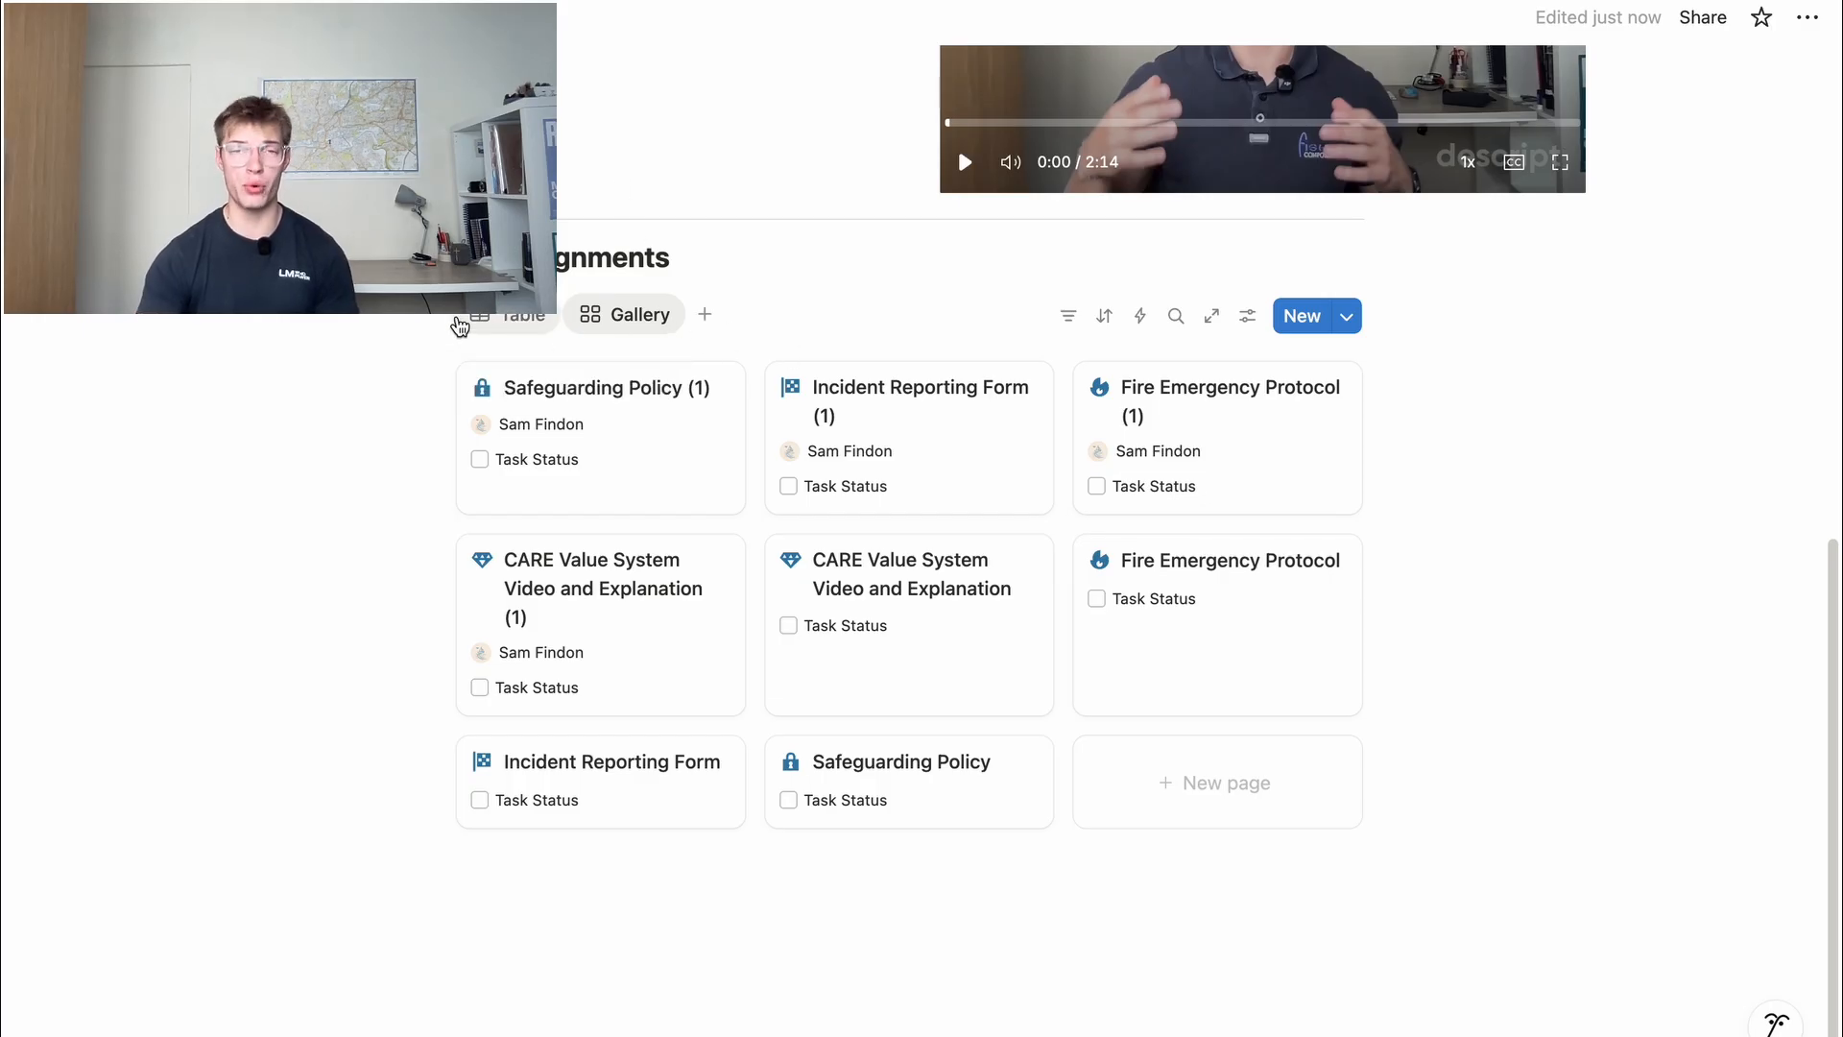
Remove the "(1)" suffix from the assignment names in the filtered Table view
click(477, 327)
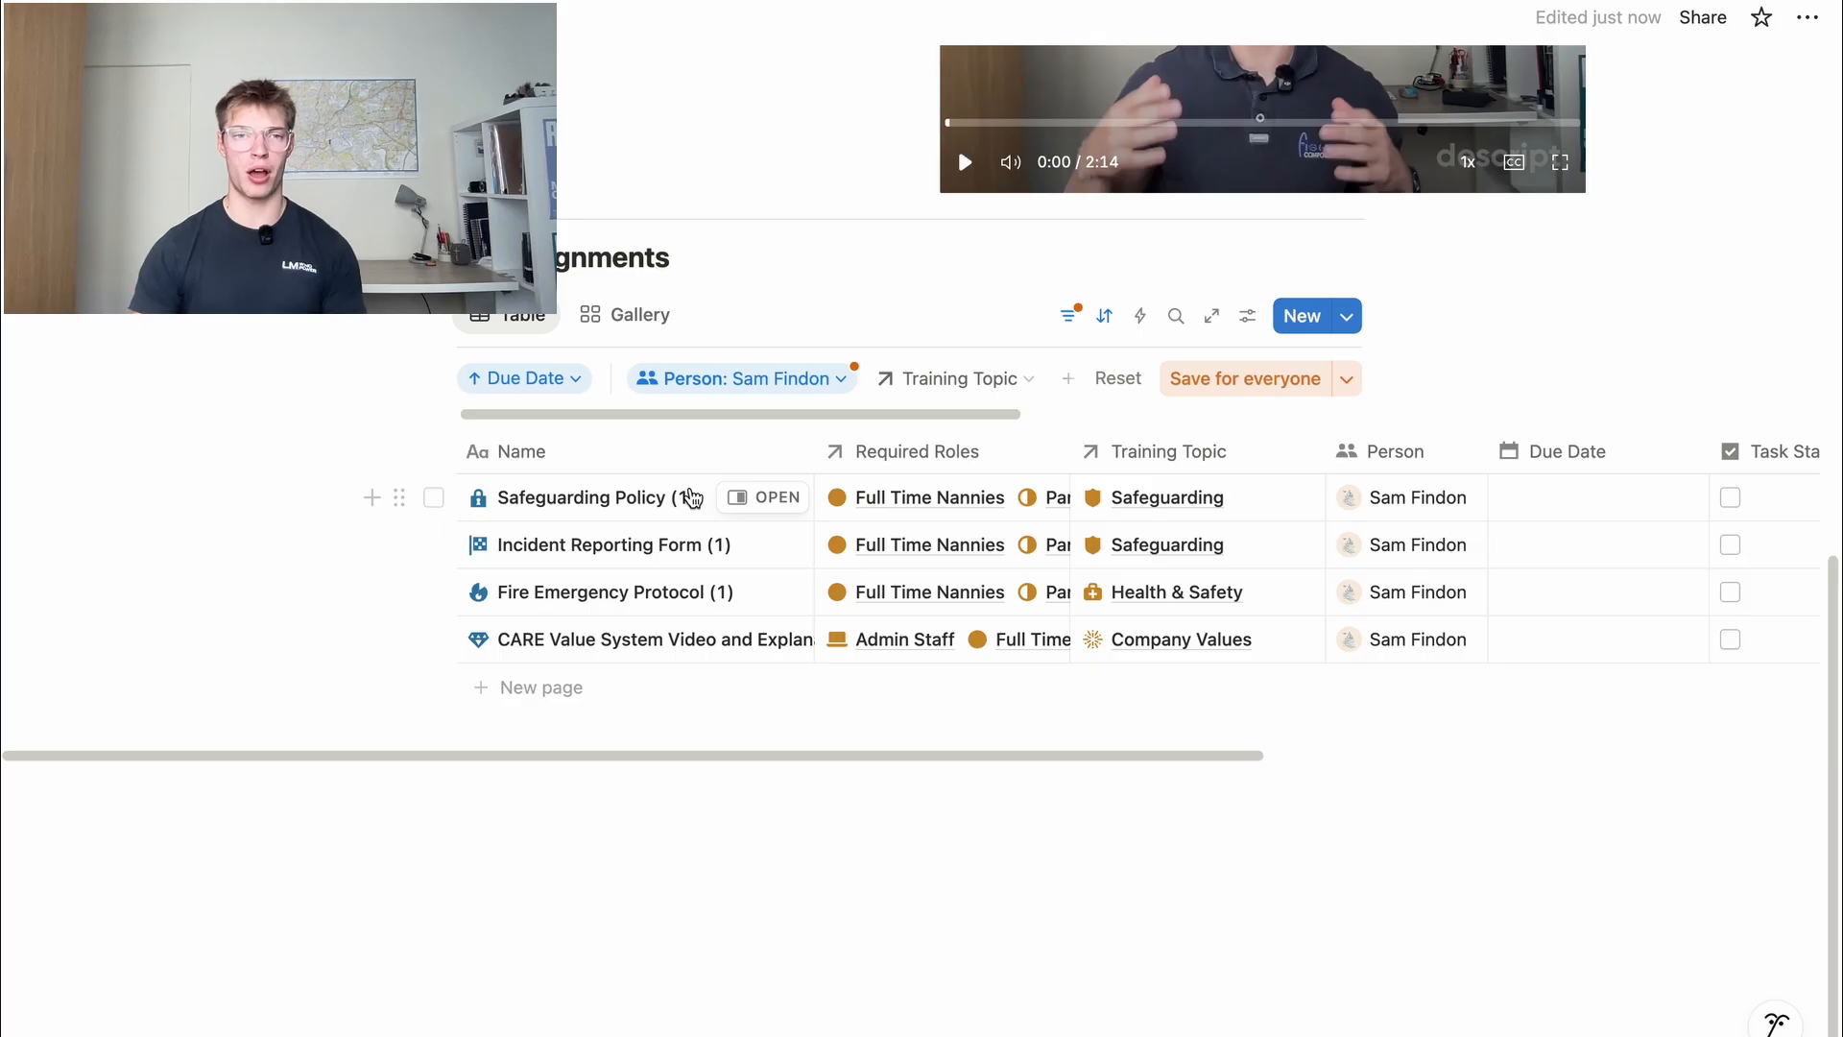
click(690, 487)
key(BackSpace)
key(BackSpace)
key(BackSpace)
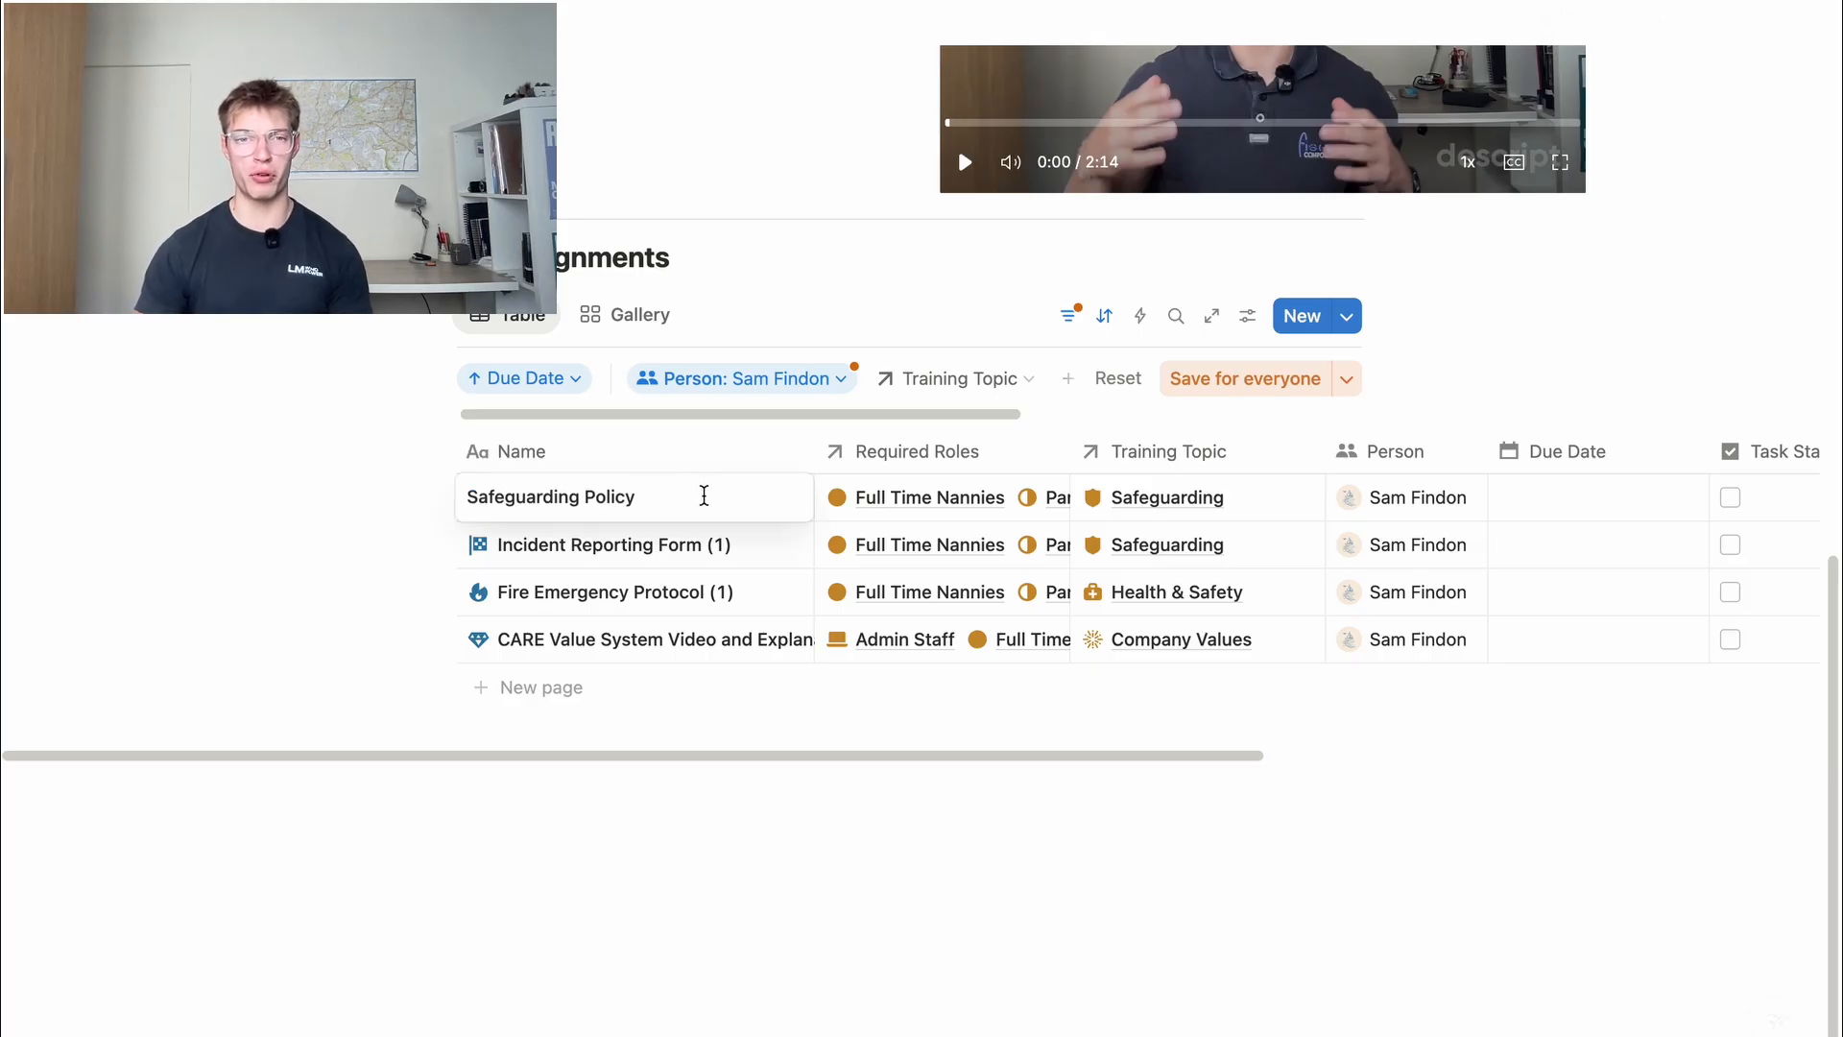
key(Escape)
click(723, 547)
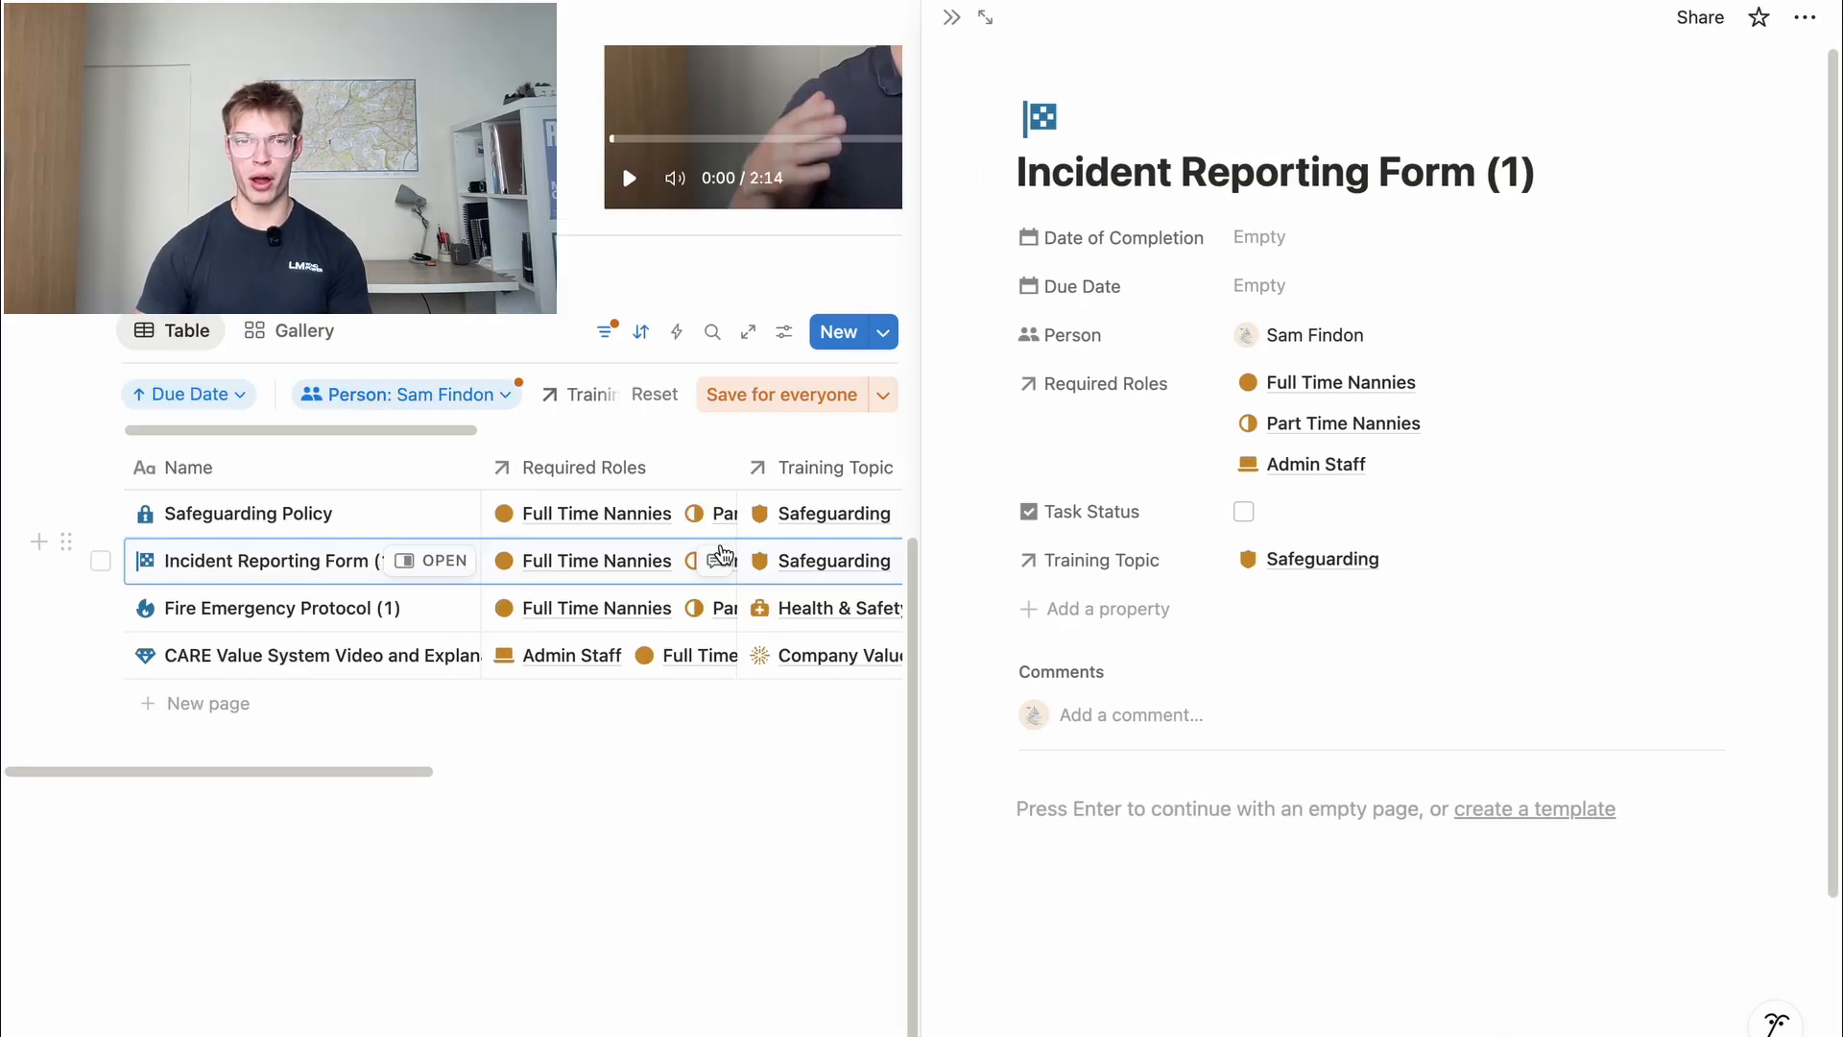
click(323, 557)
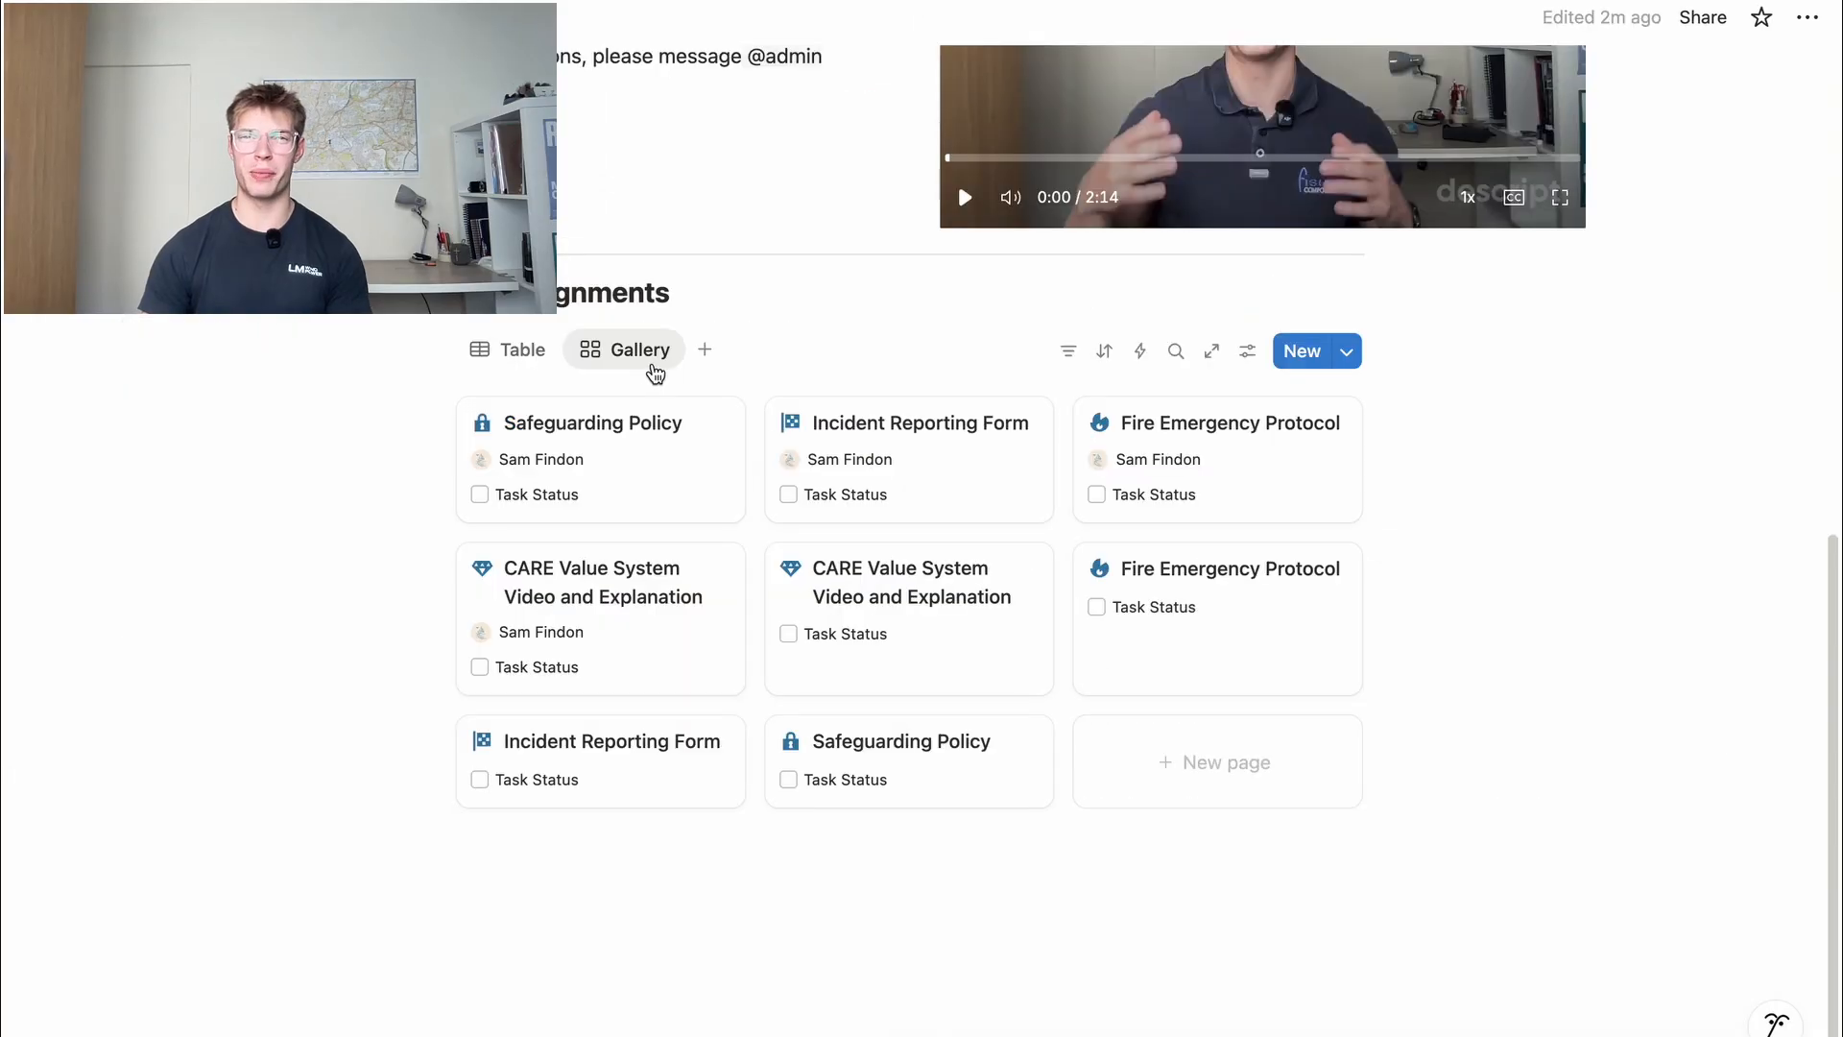
Place the Gallery view before the Table view and sort the gallery by Due Date in ascending order
drag(655, 373, 530, 368)
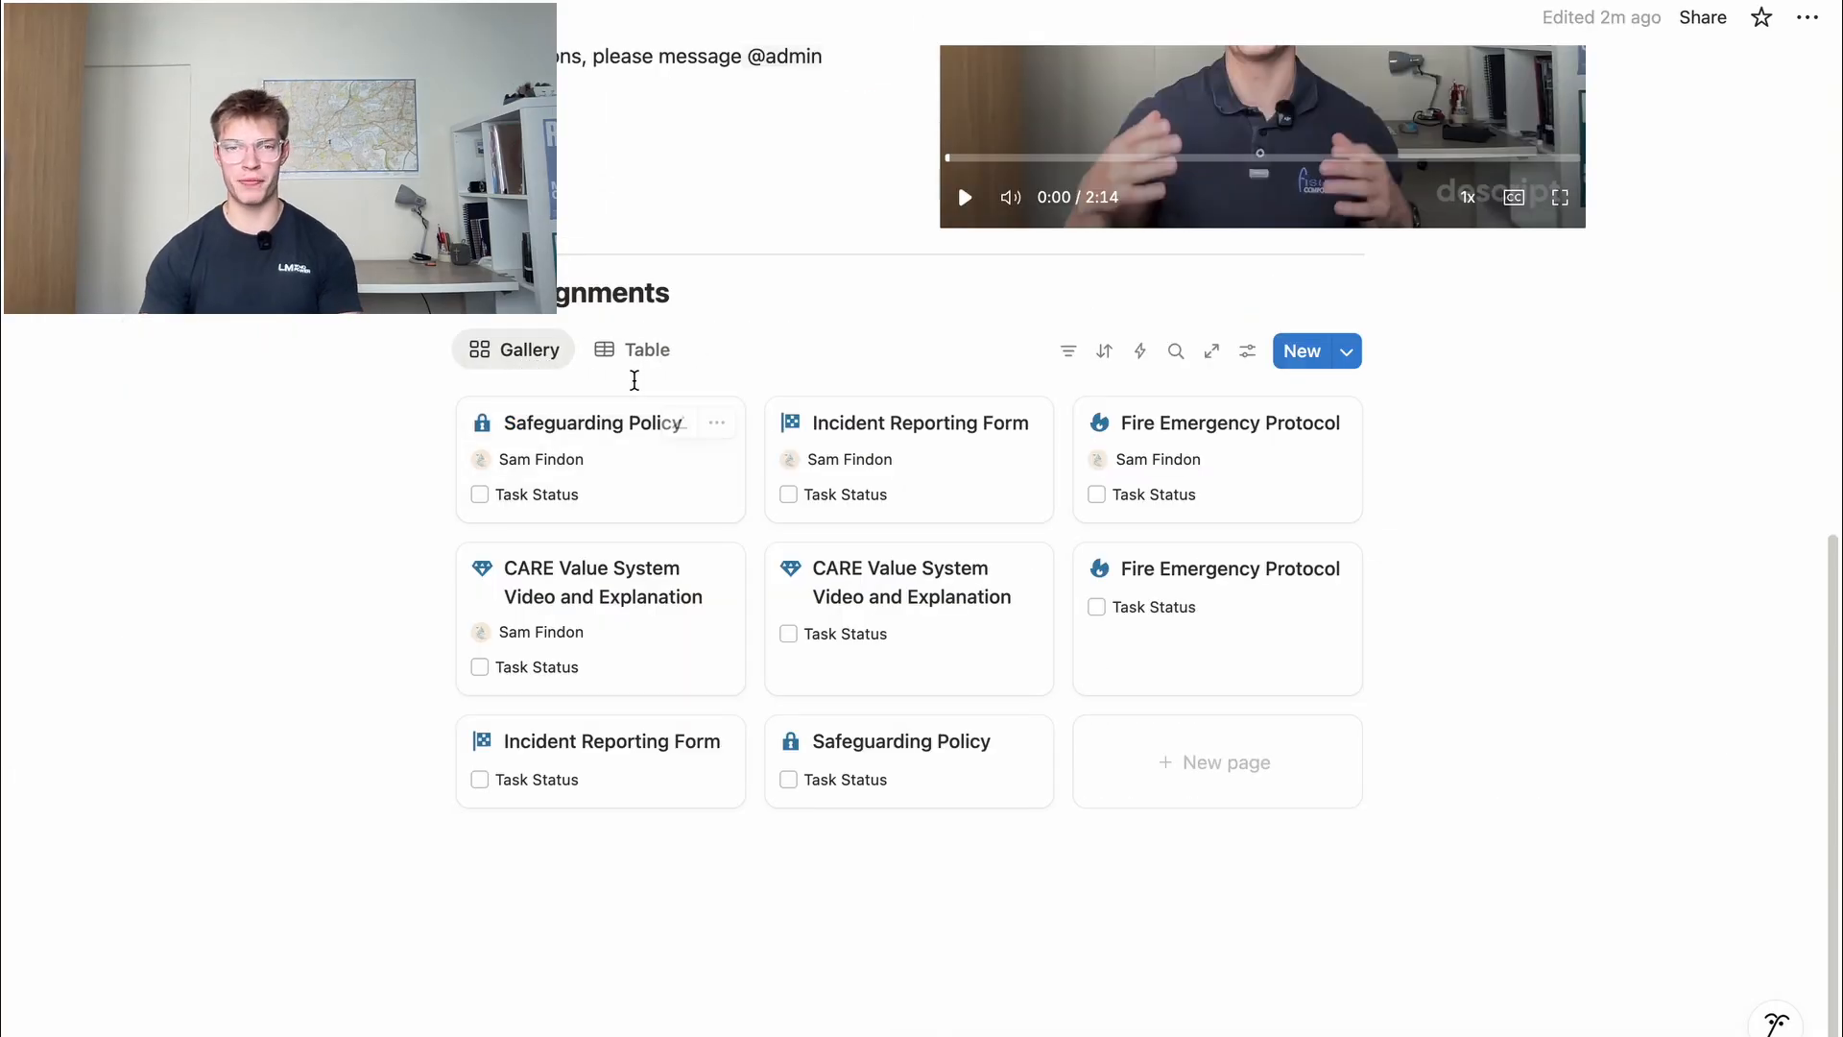
scroll(864, 442, up, 1)
click(1104, 442)
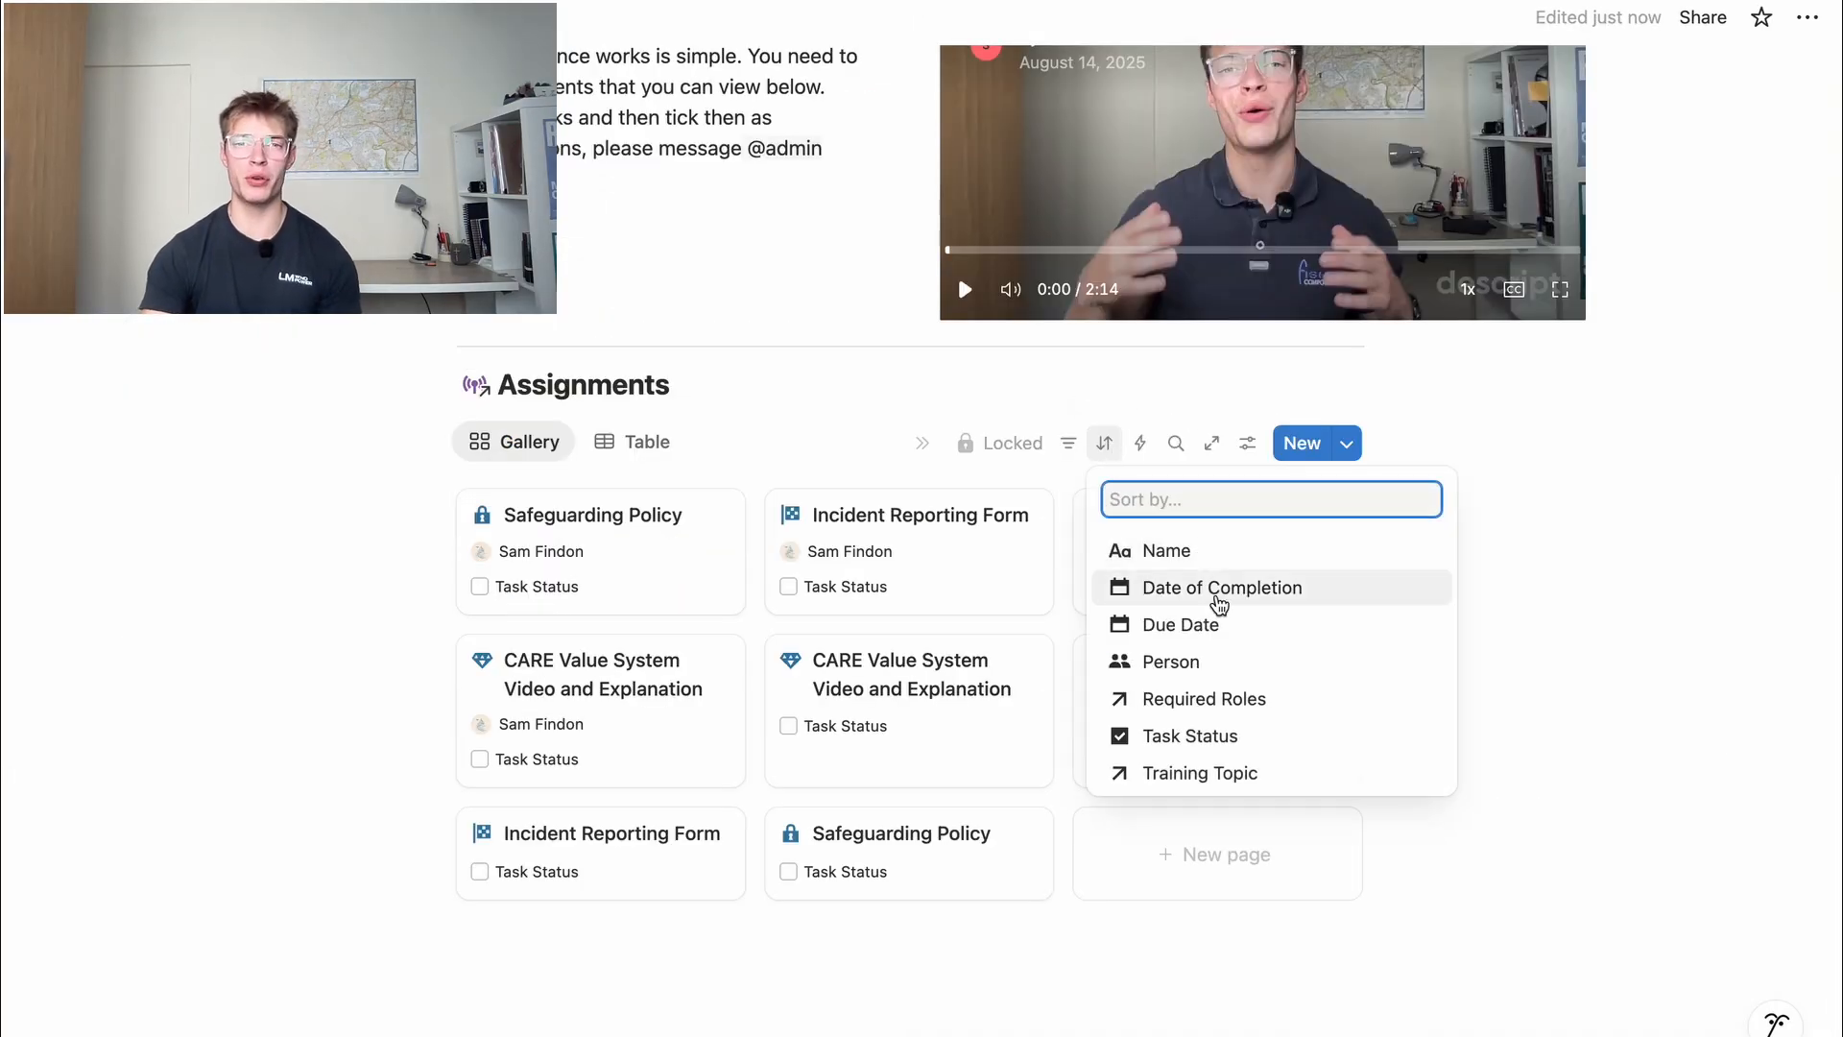
click(1206, 628)
click(1556, 634)
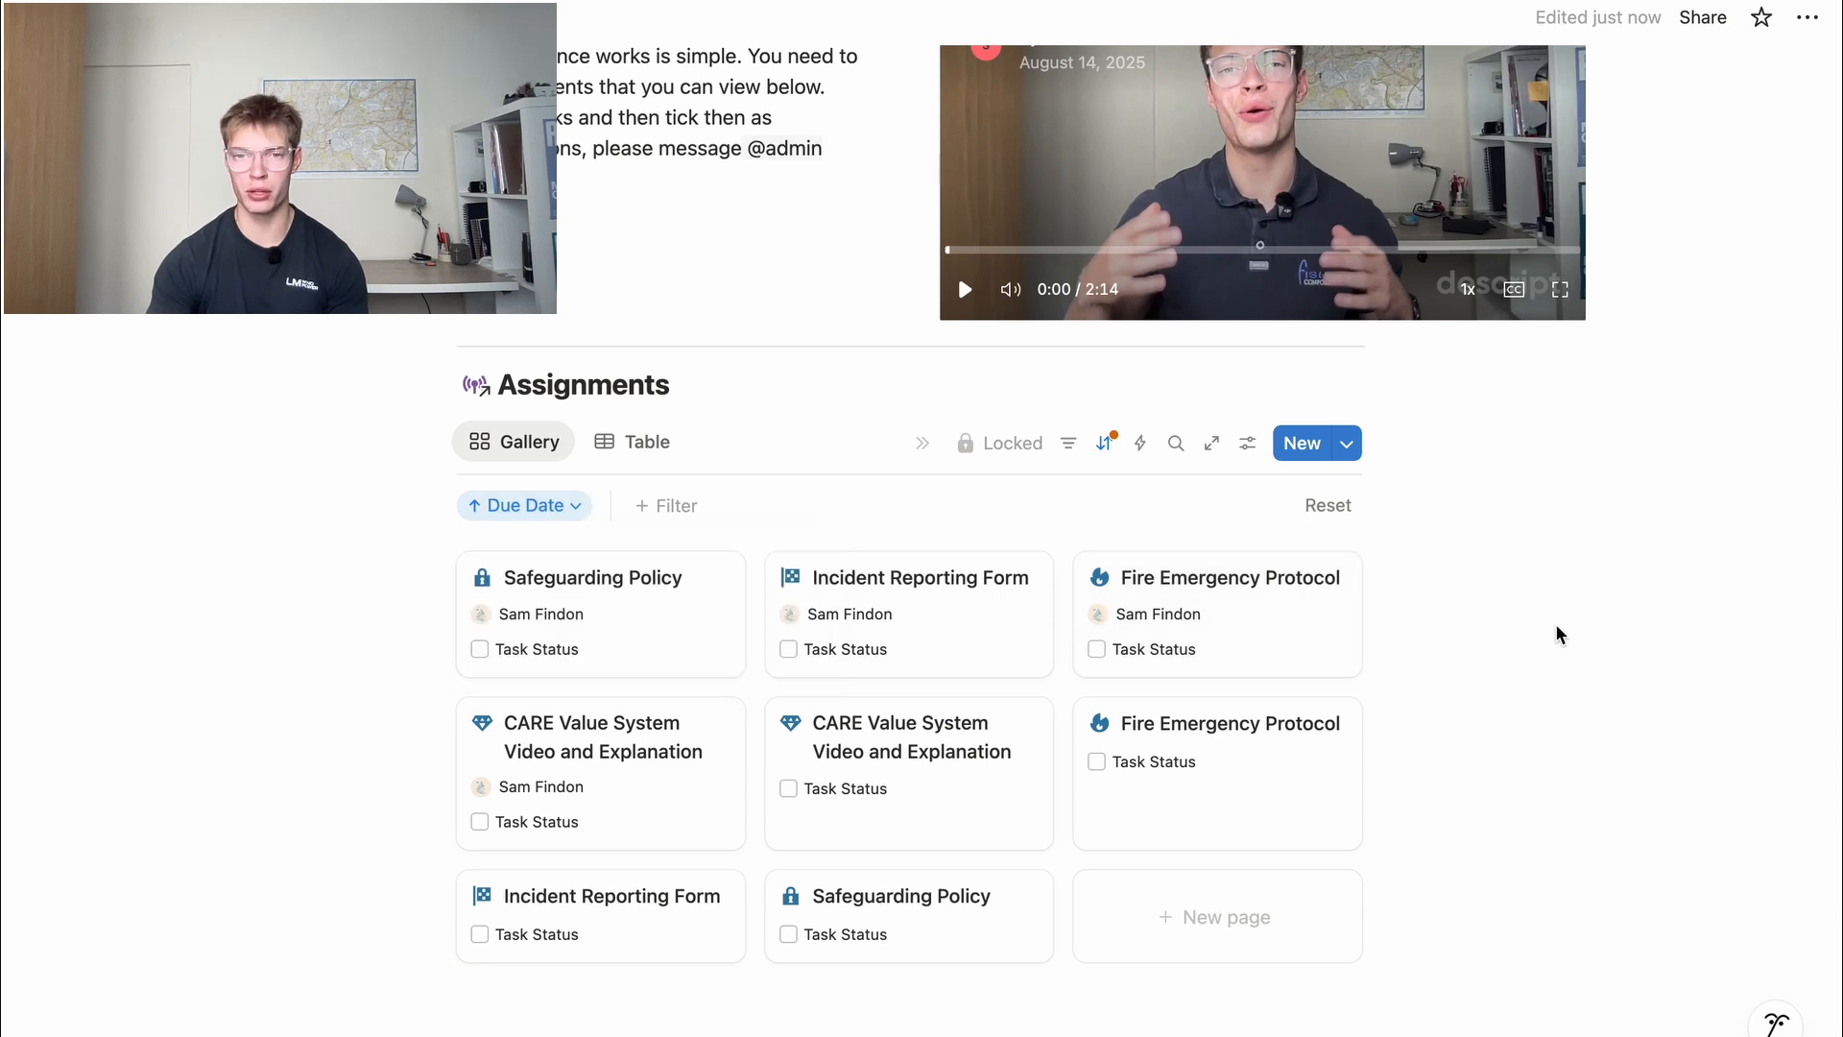
scroll(1556, 634, down, 1)
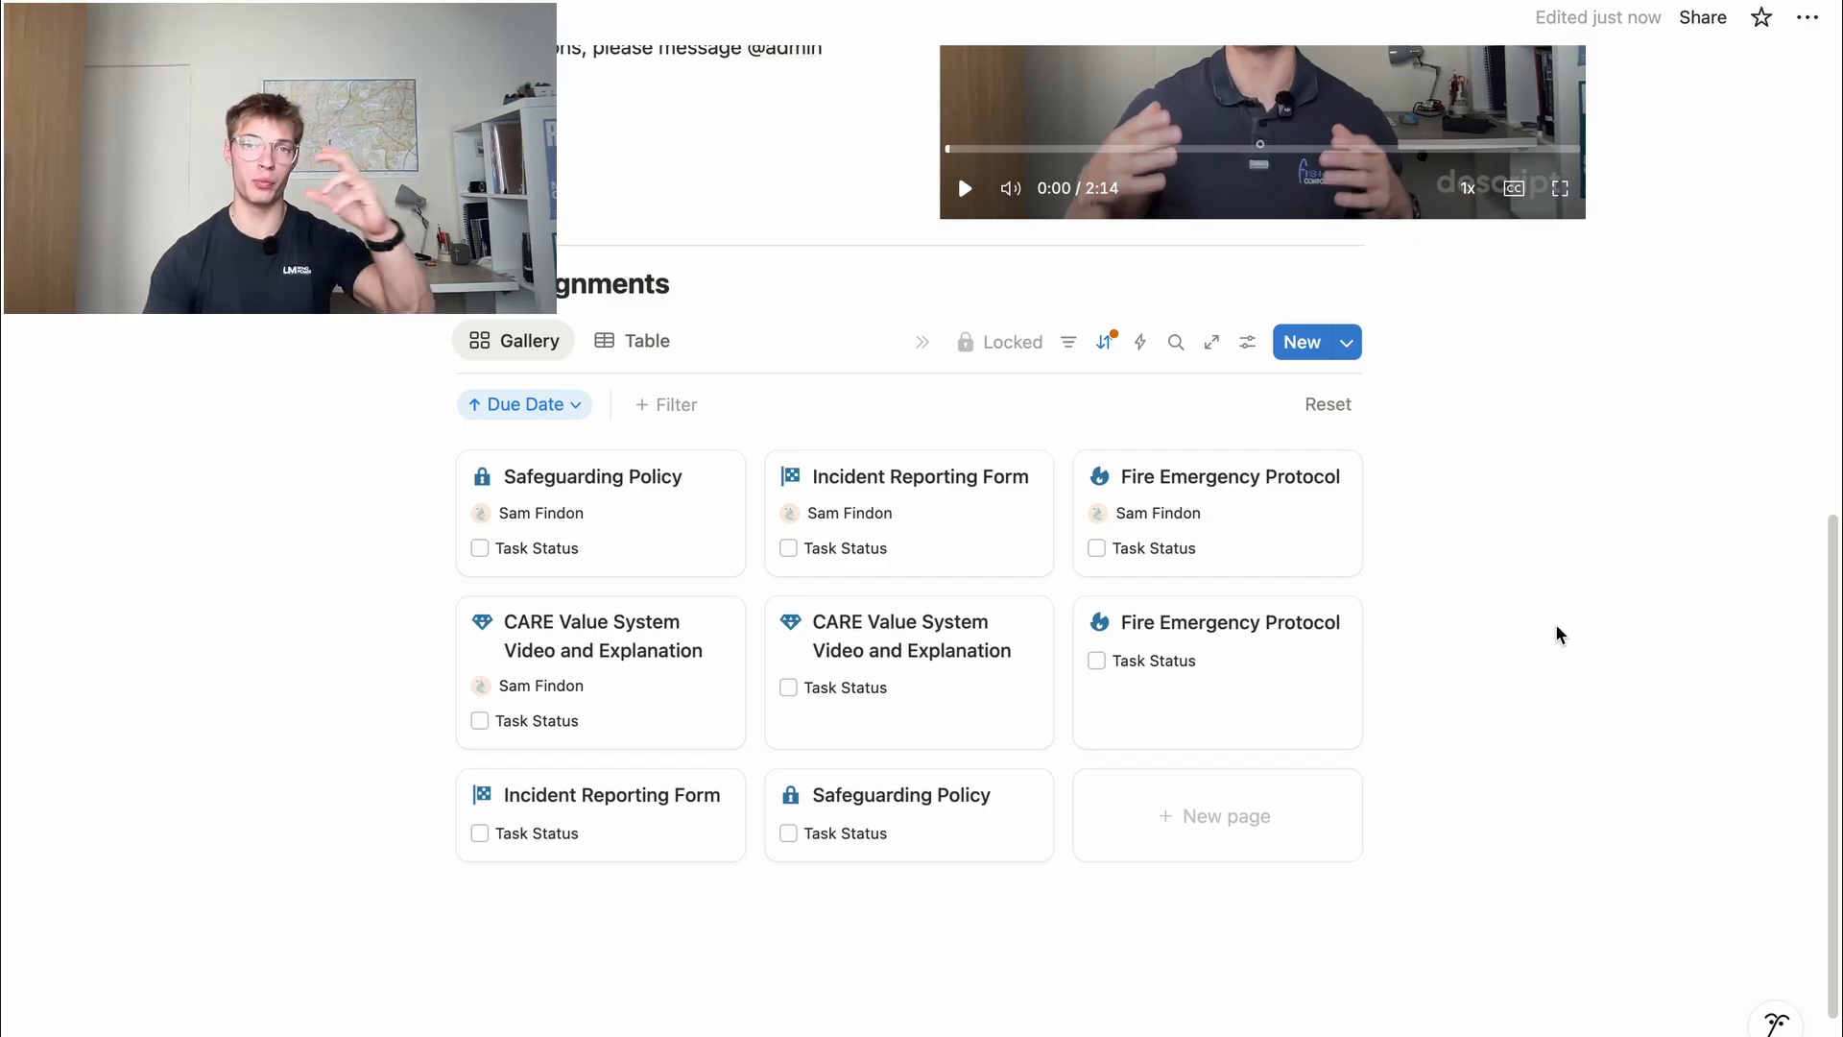
scroll(1556, 634, down, 1)
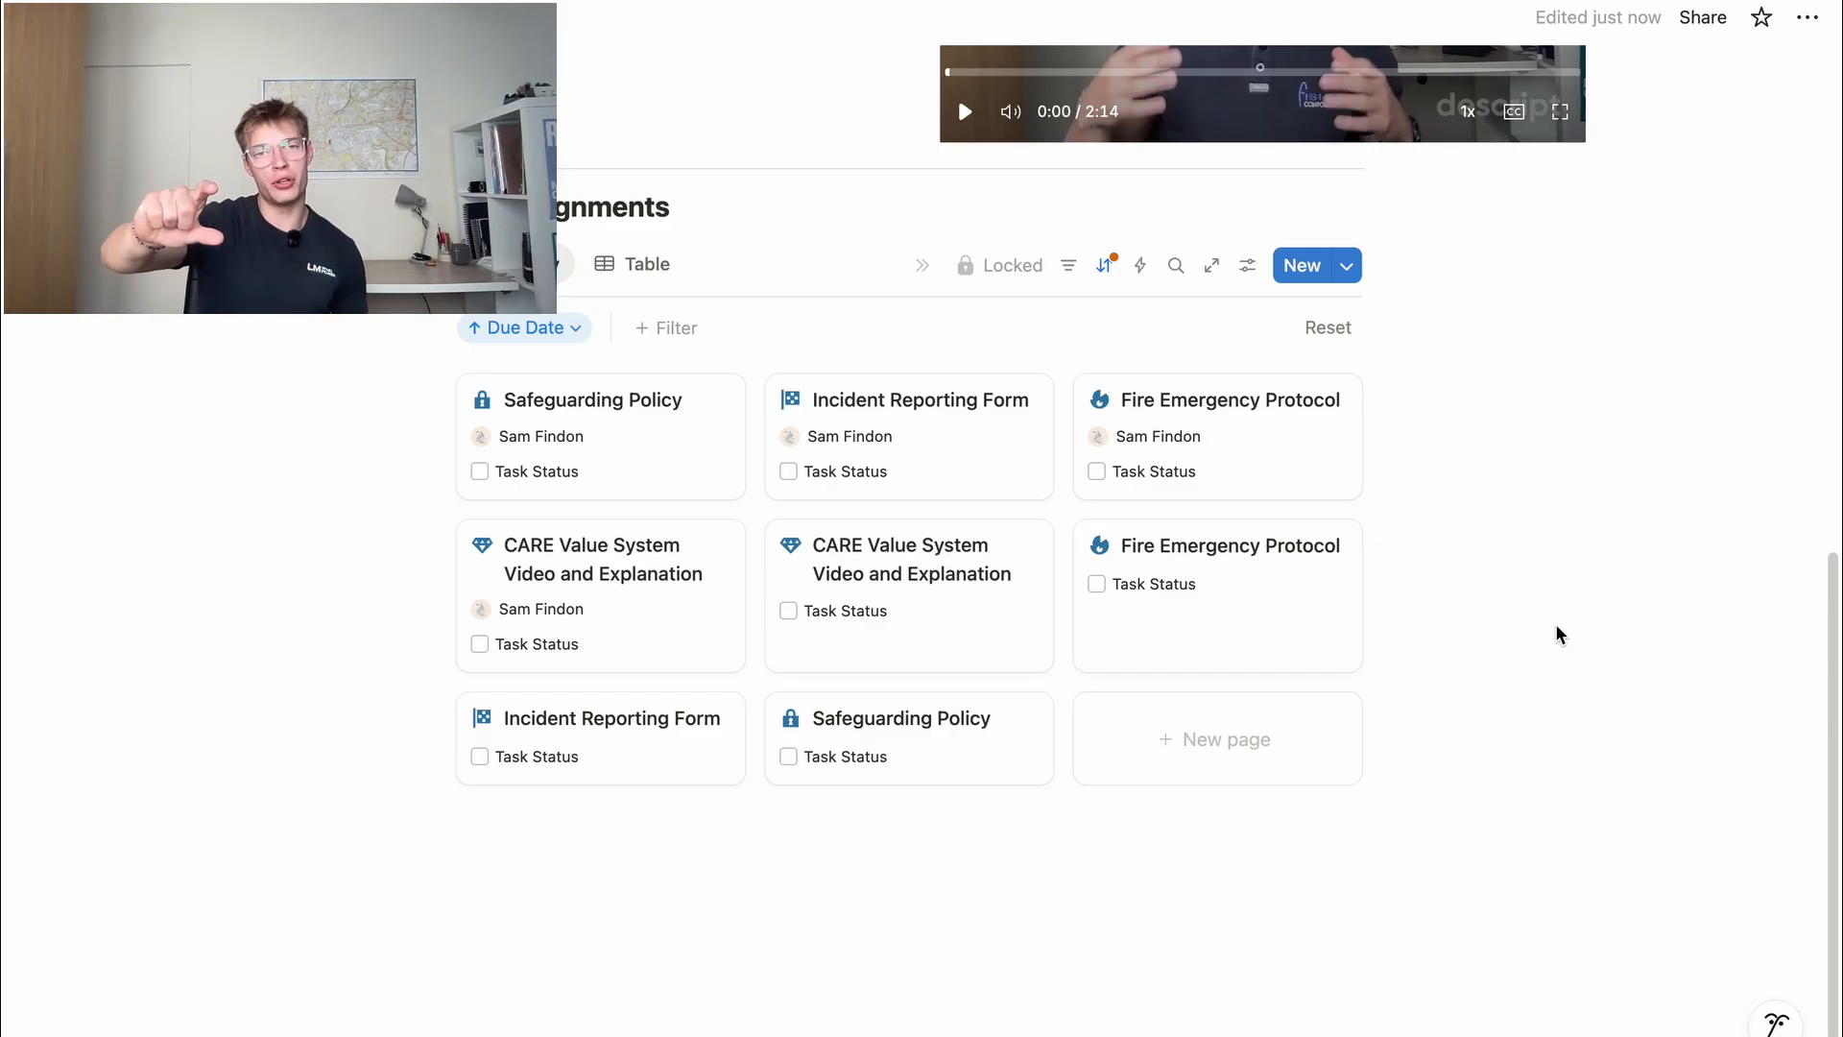
scroll(1560, 635, up, 5)
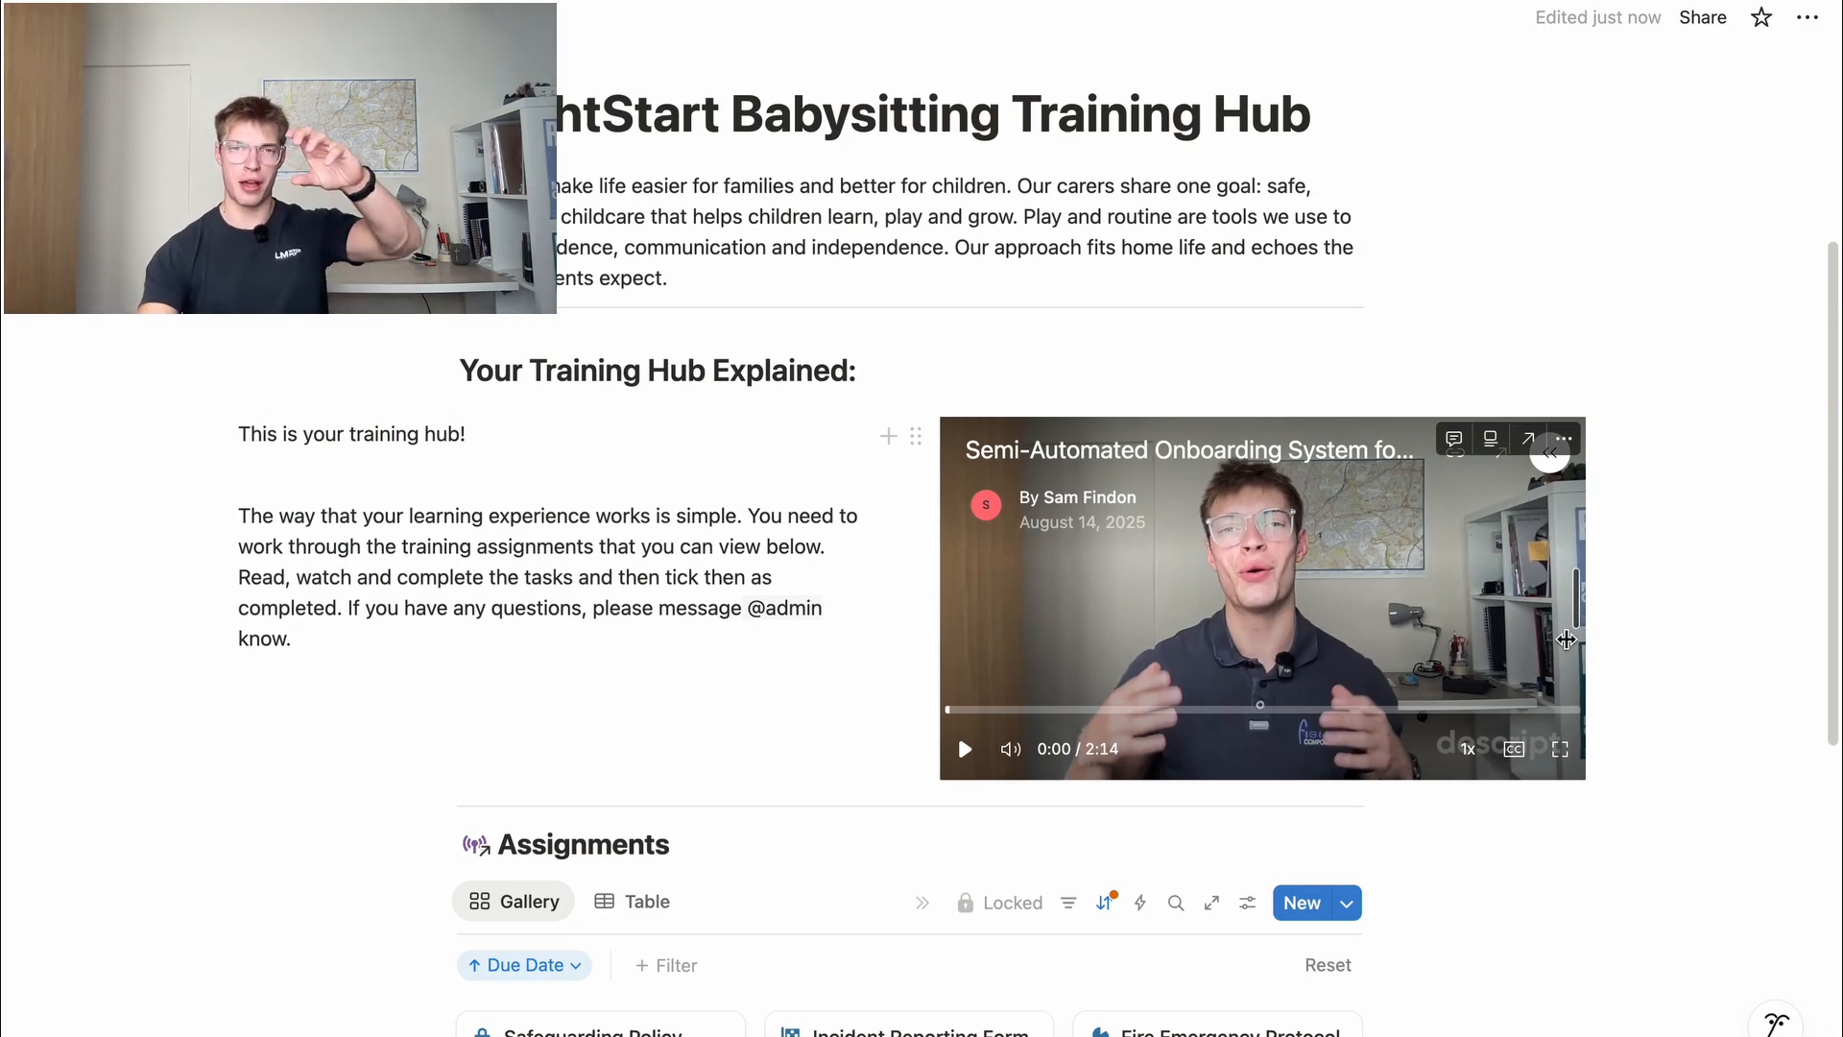
Add a divider below the Assignments gallery, followed by a Heading 1 reading "Our Values"
scroll(1560, 641, down, 6)
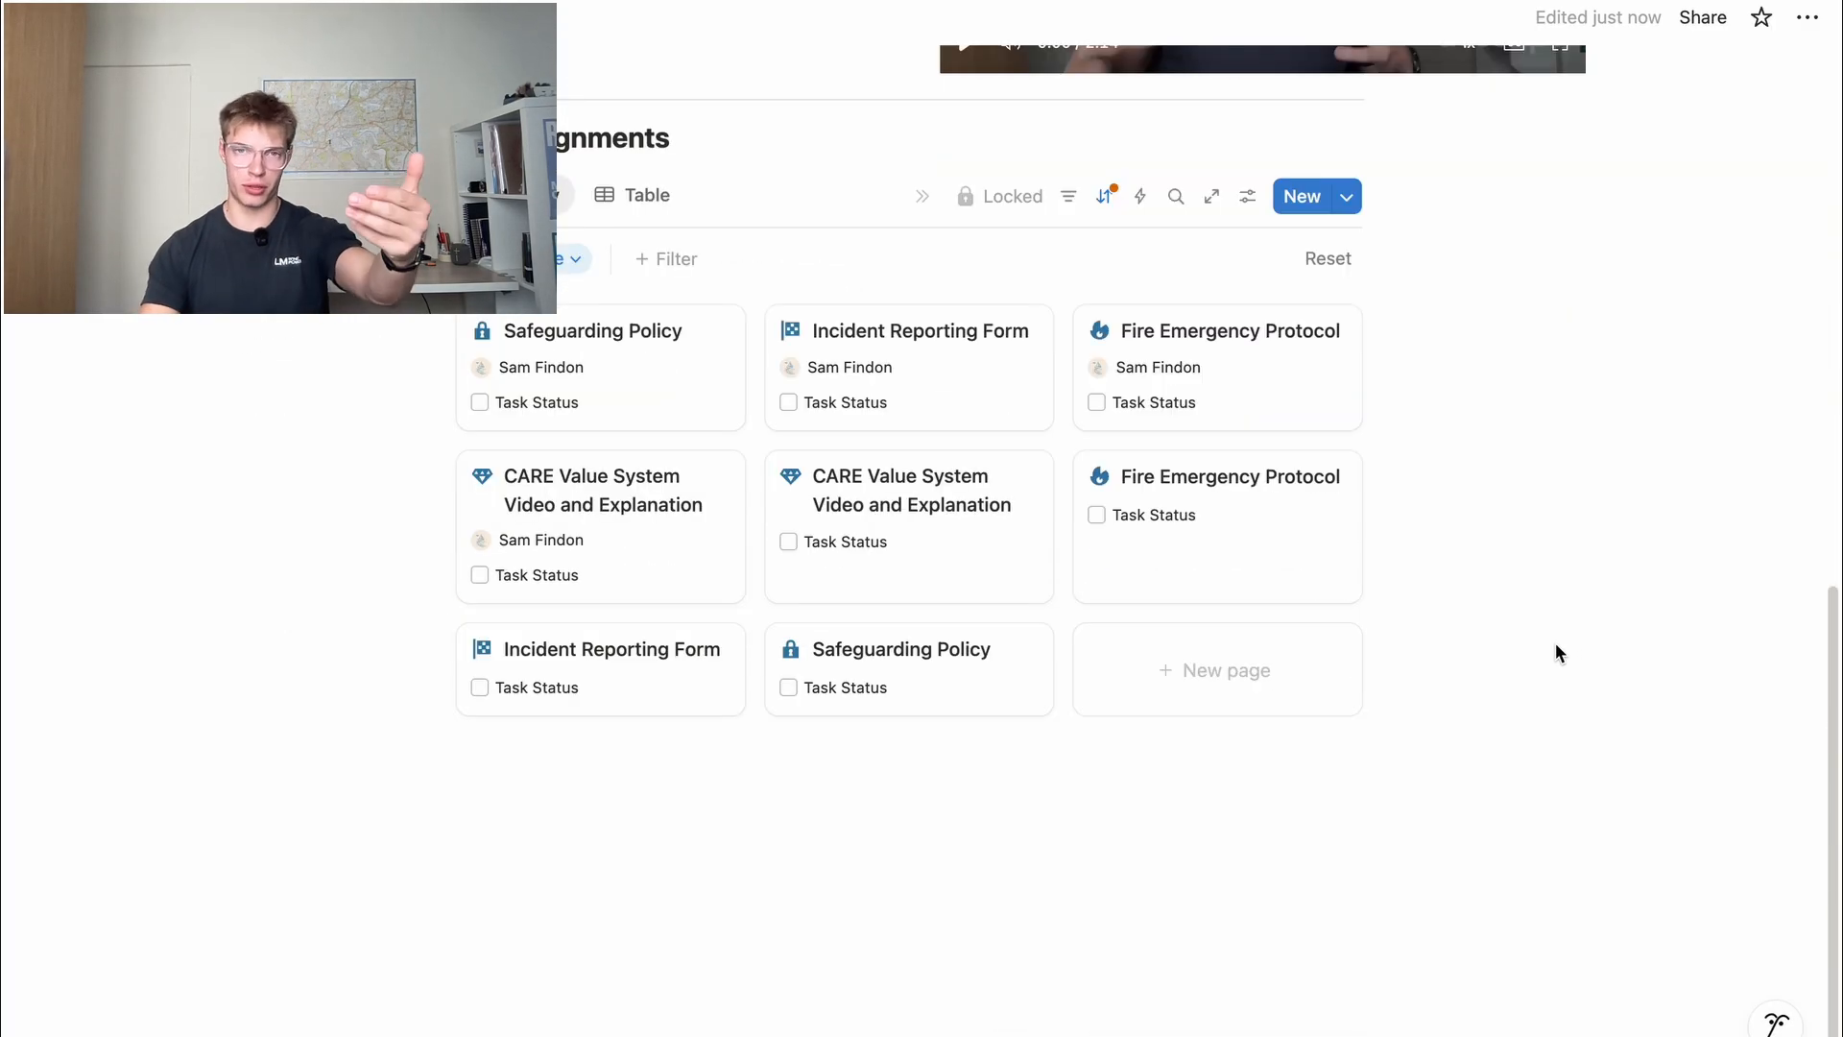
click(986, 820)
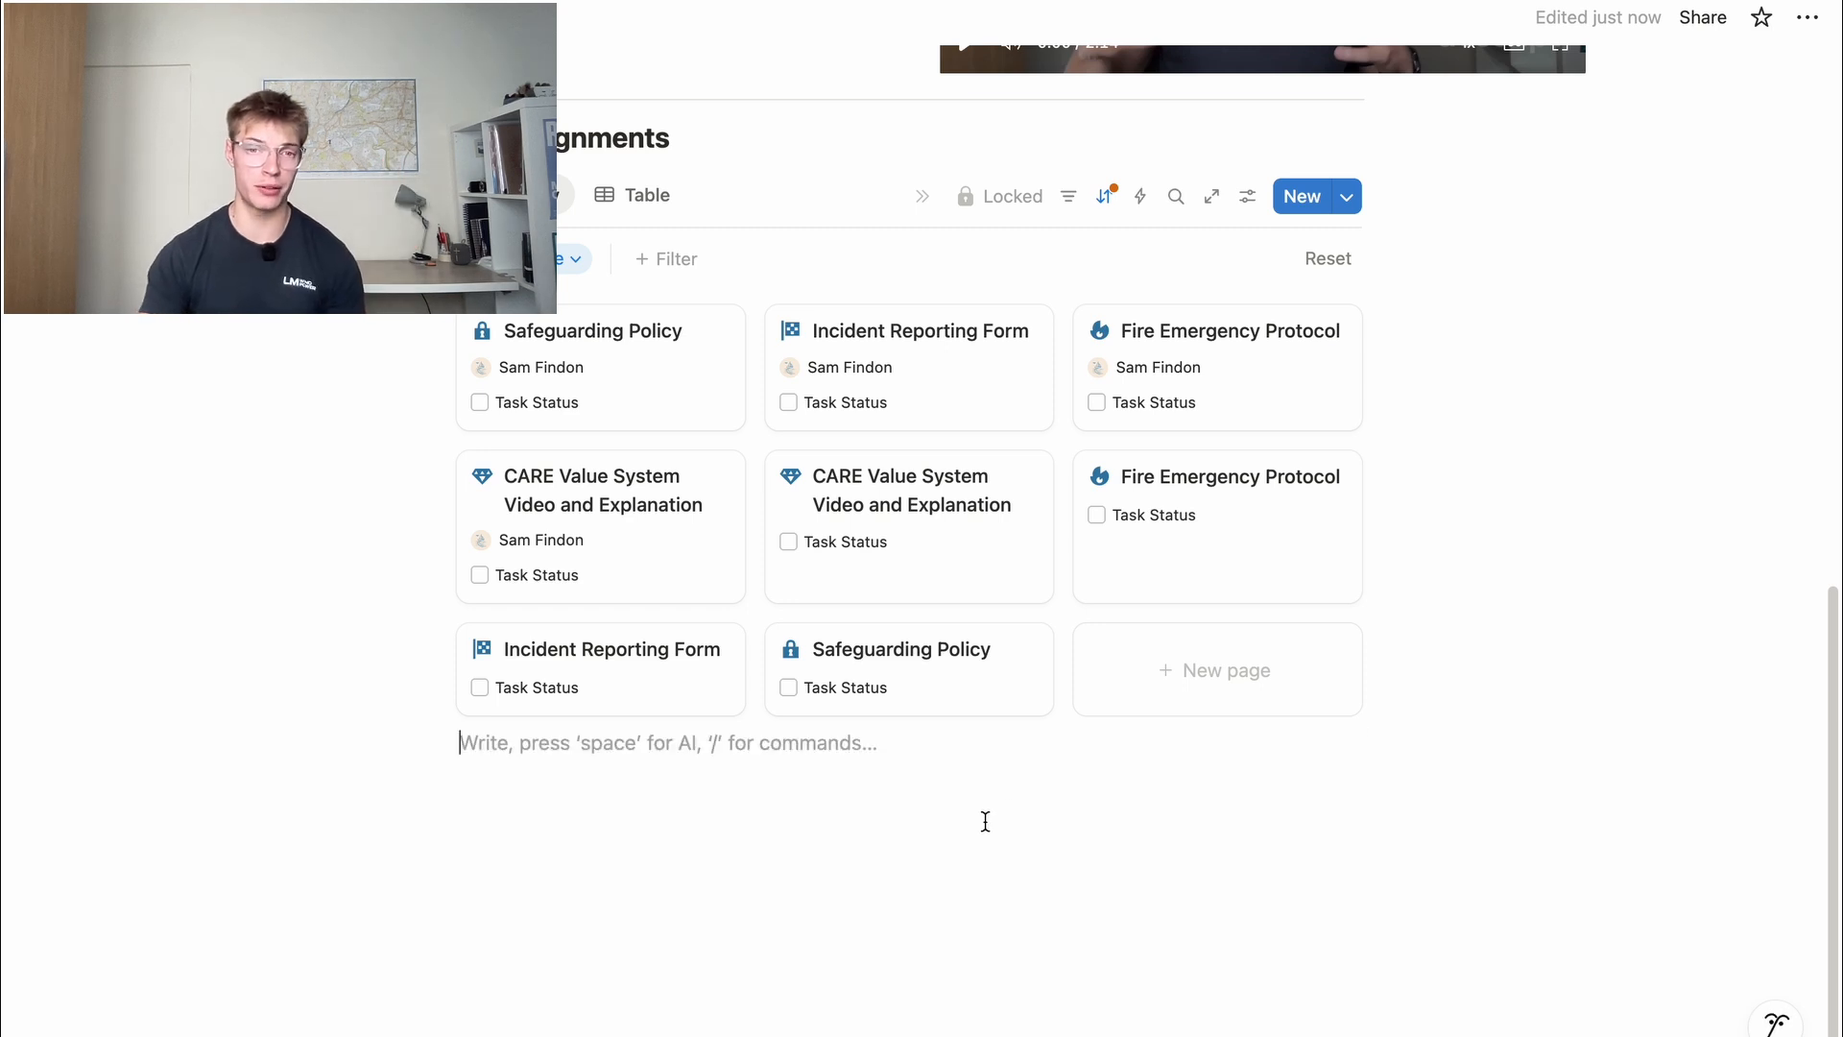
text(---)
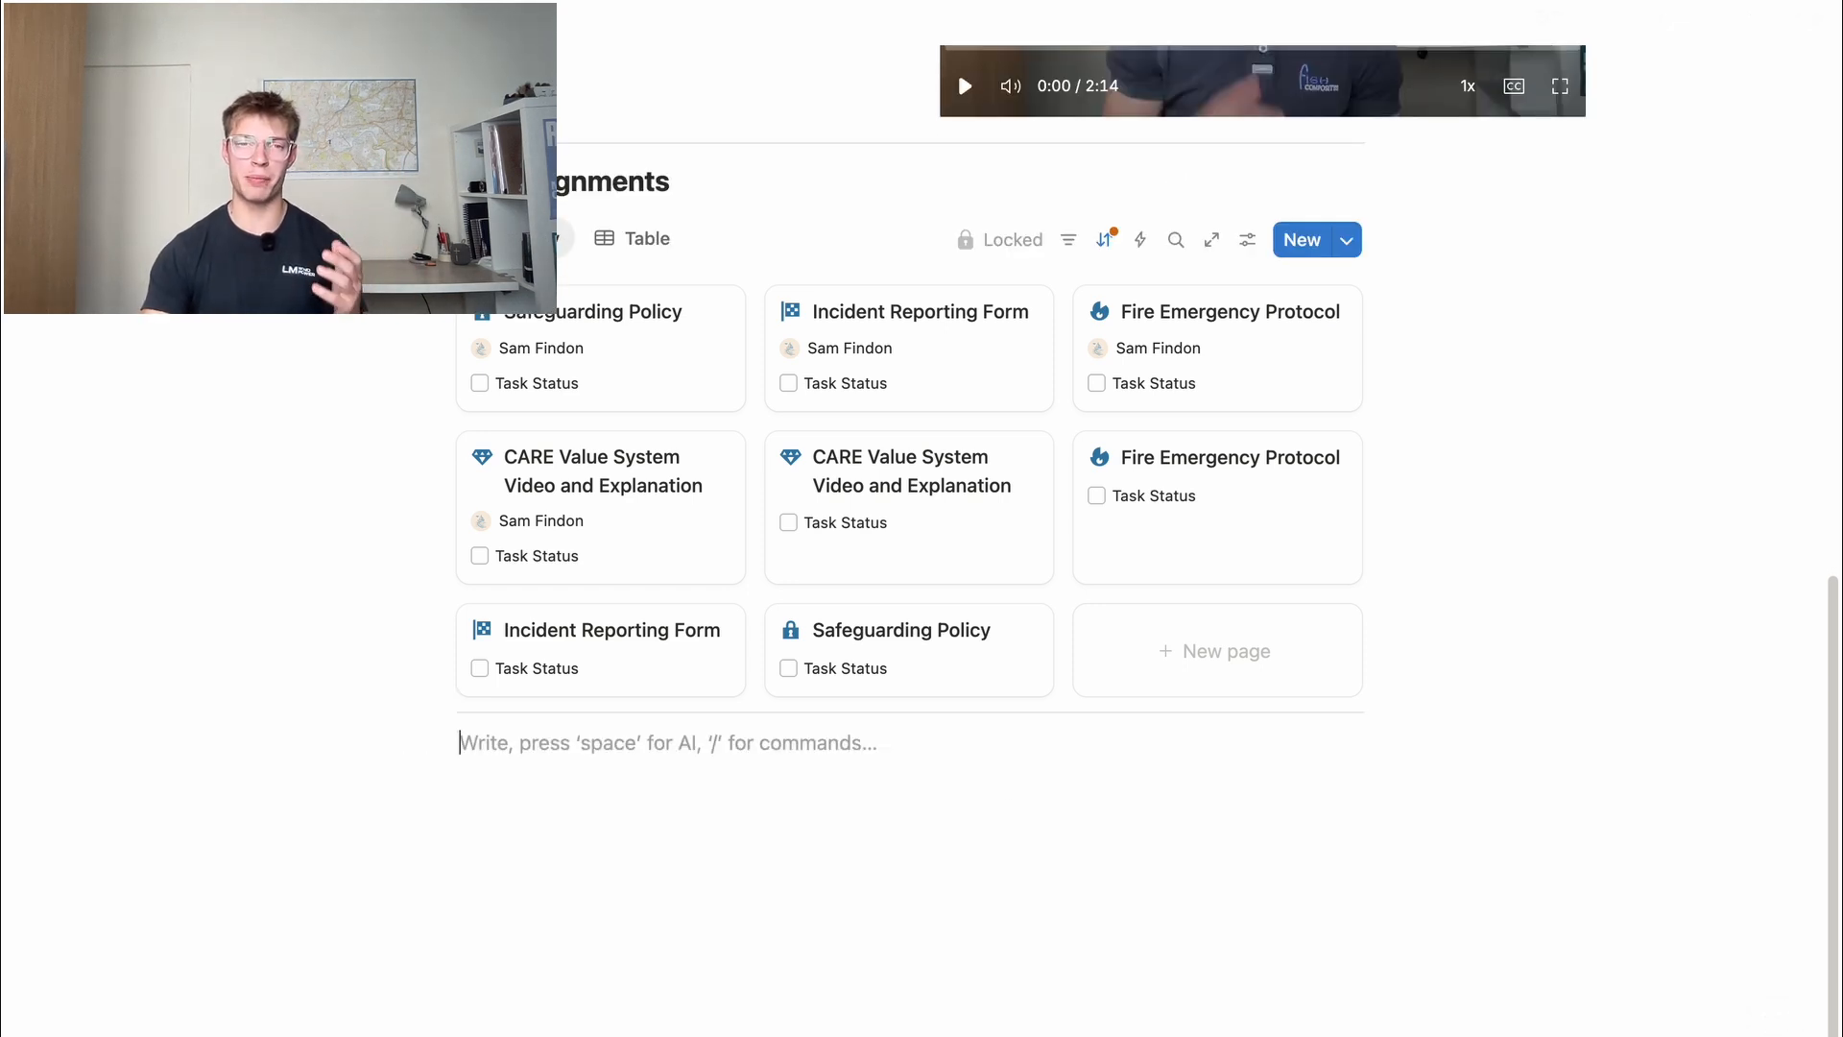
text(/1)
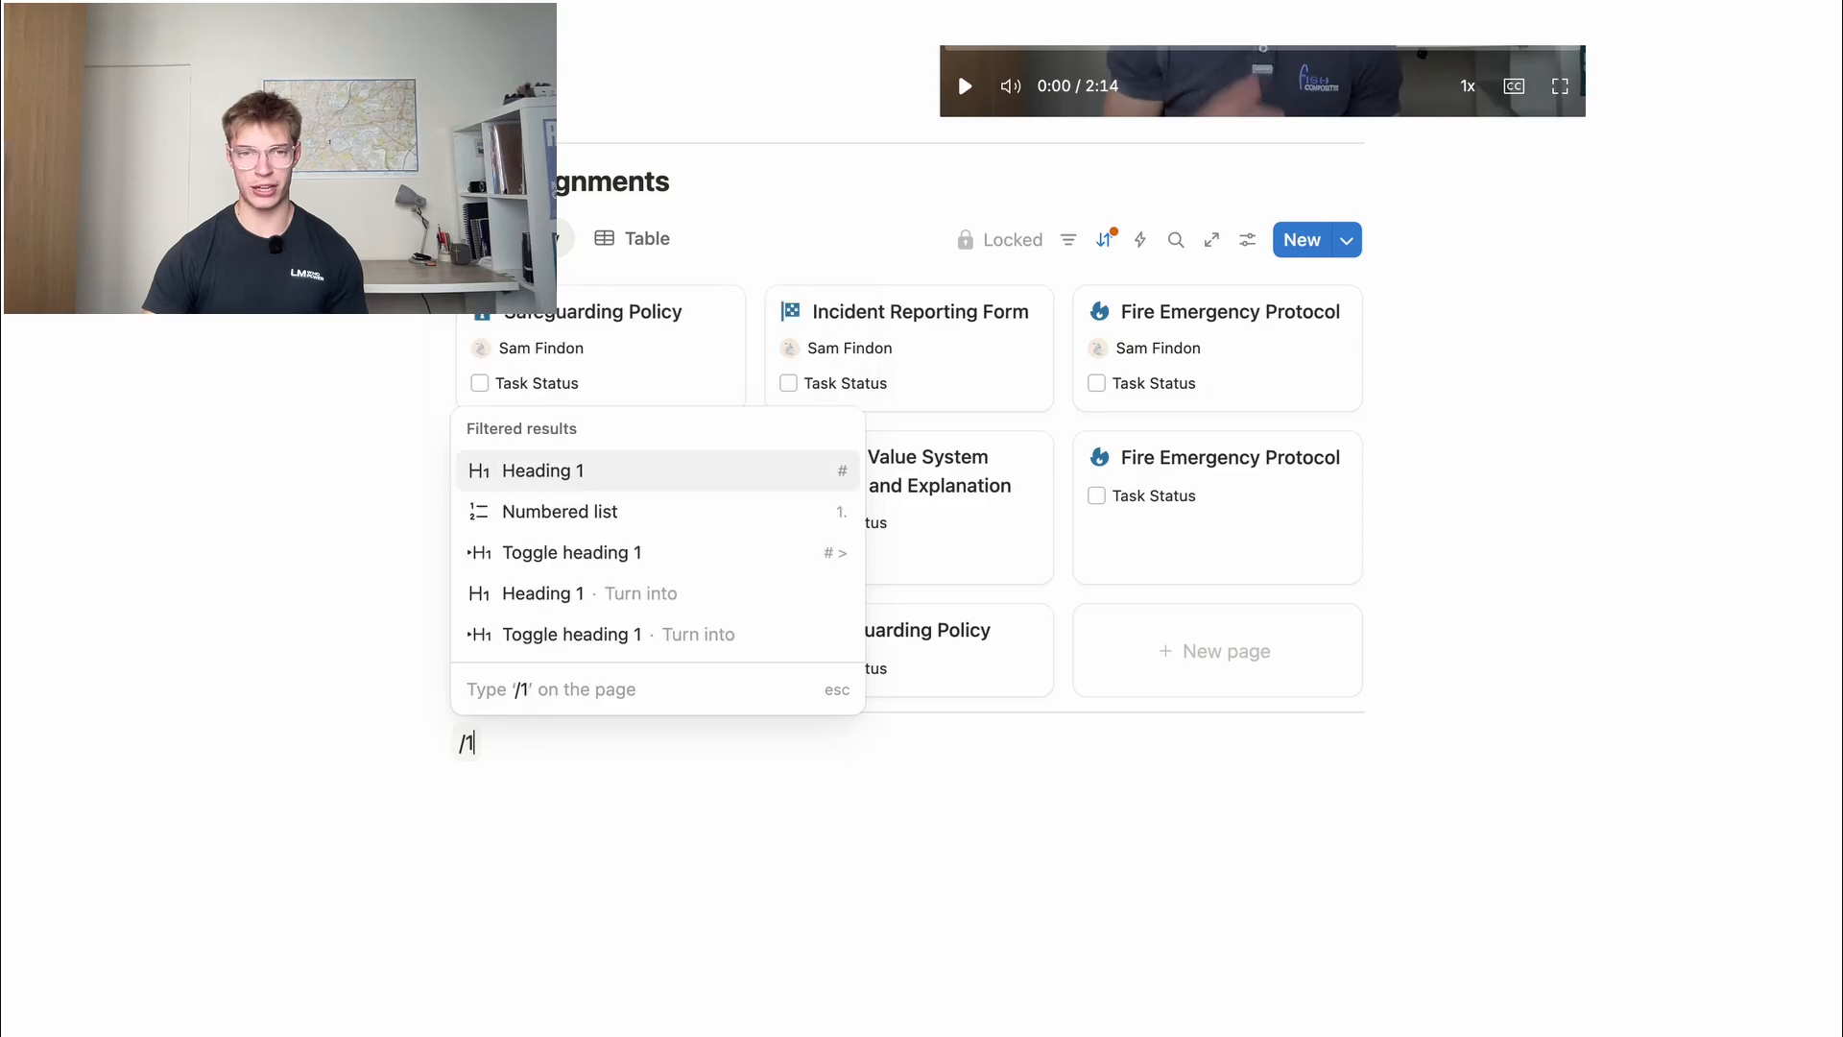
key(Return)
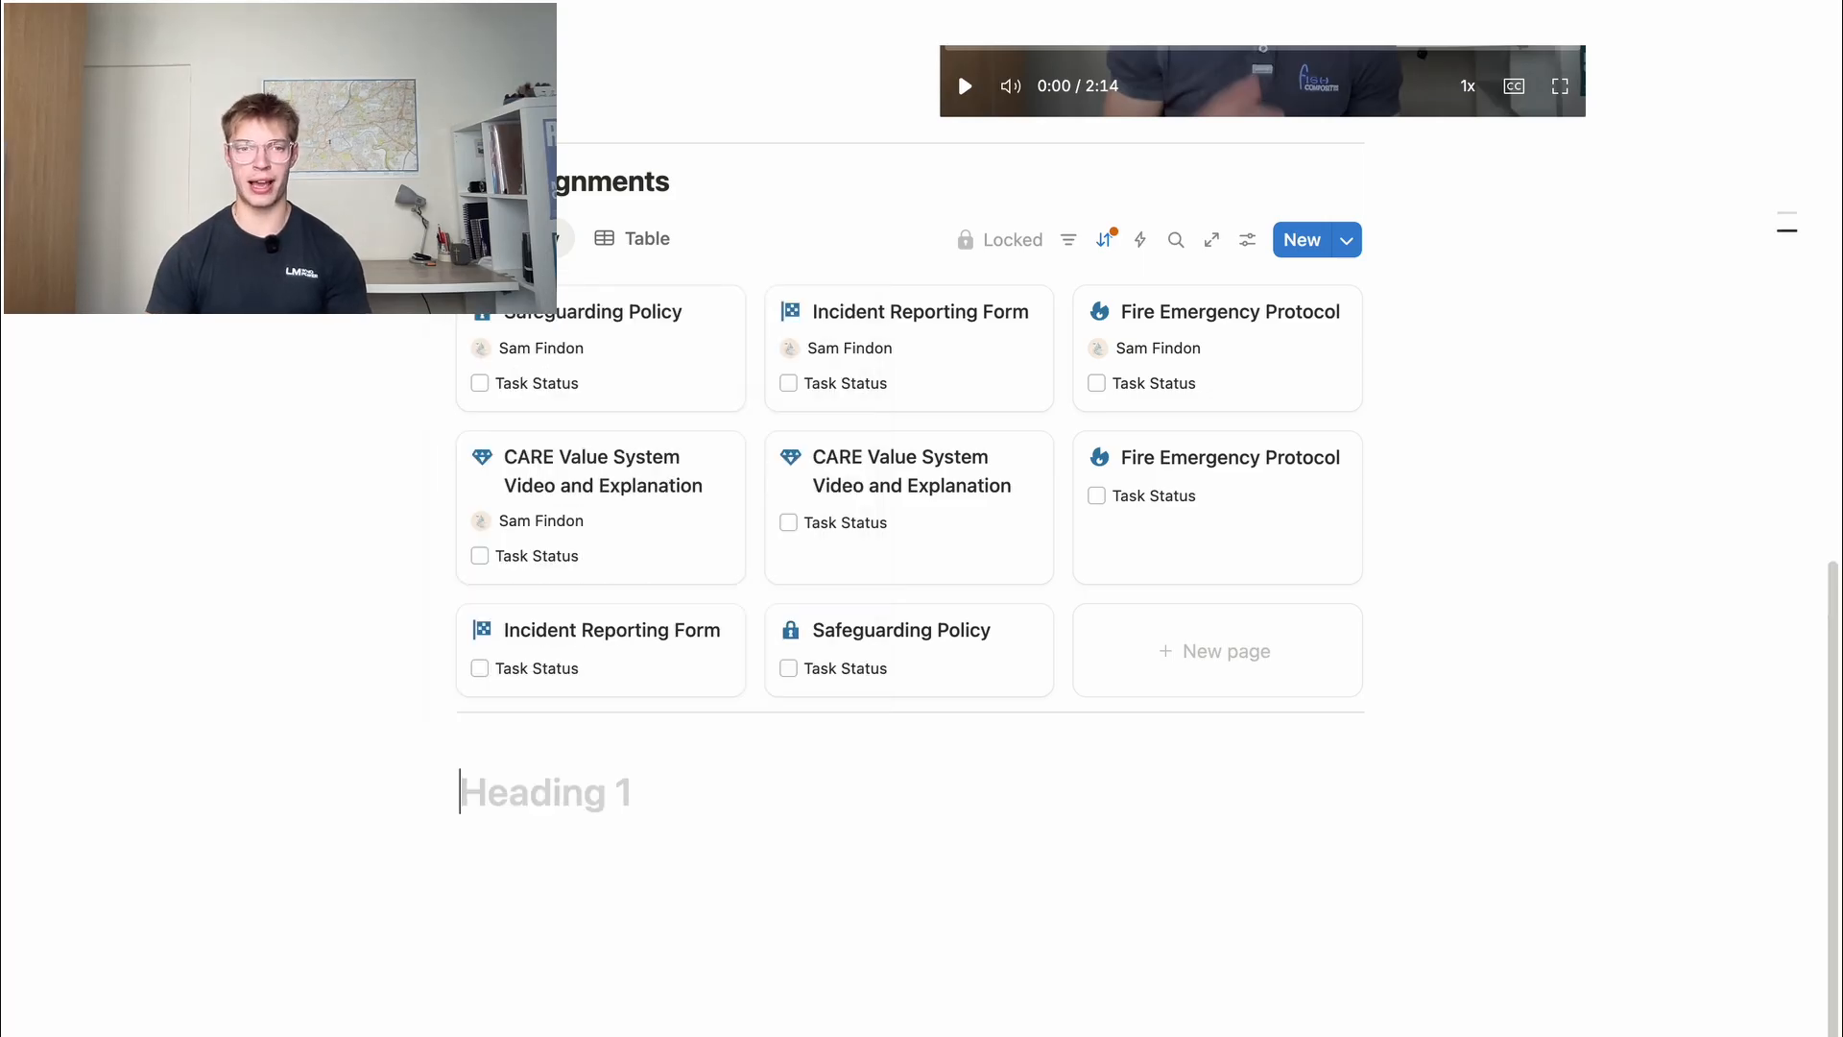
text(Our Values)
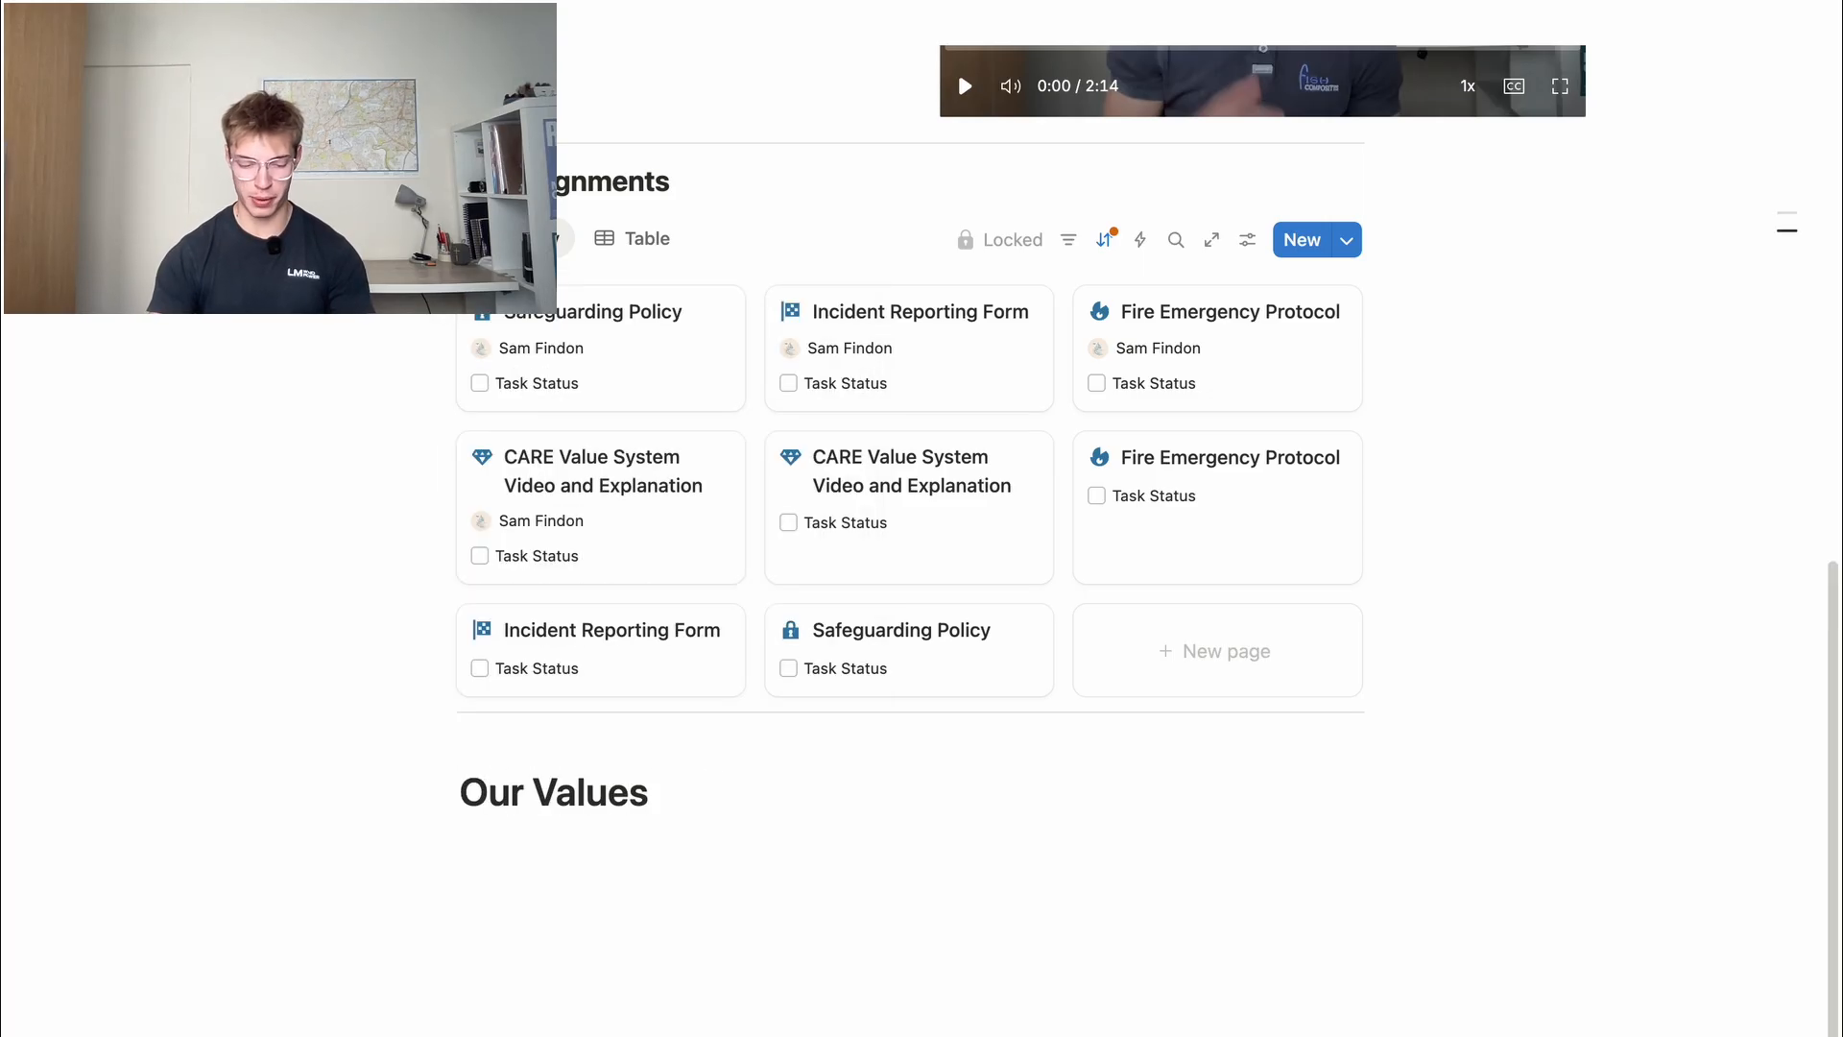
scroll(732, 757, down, 1)
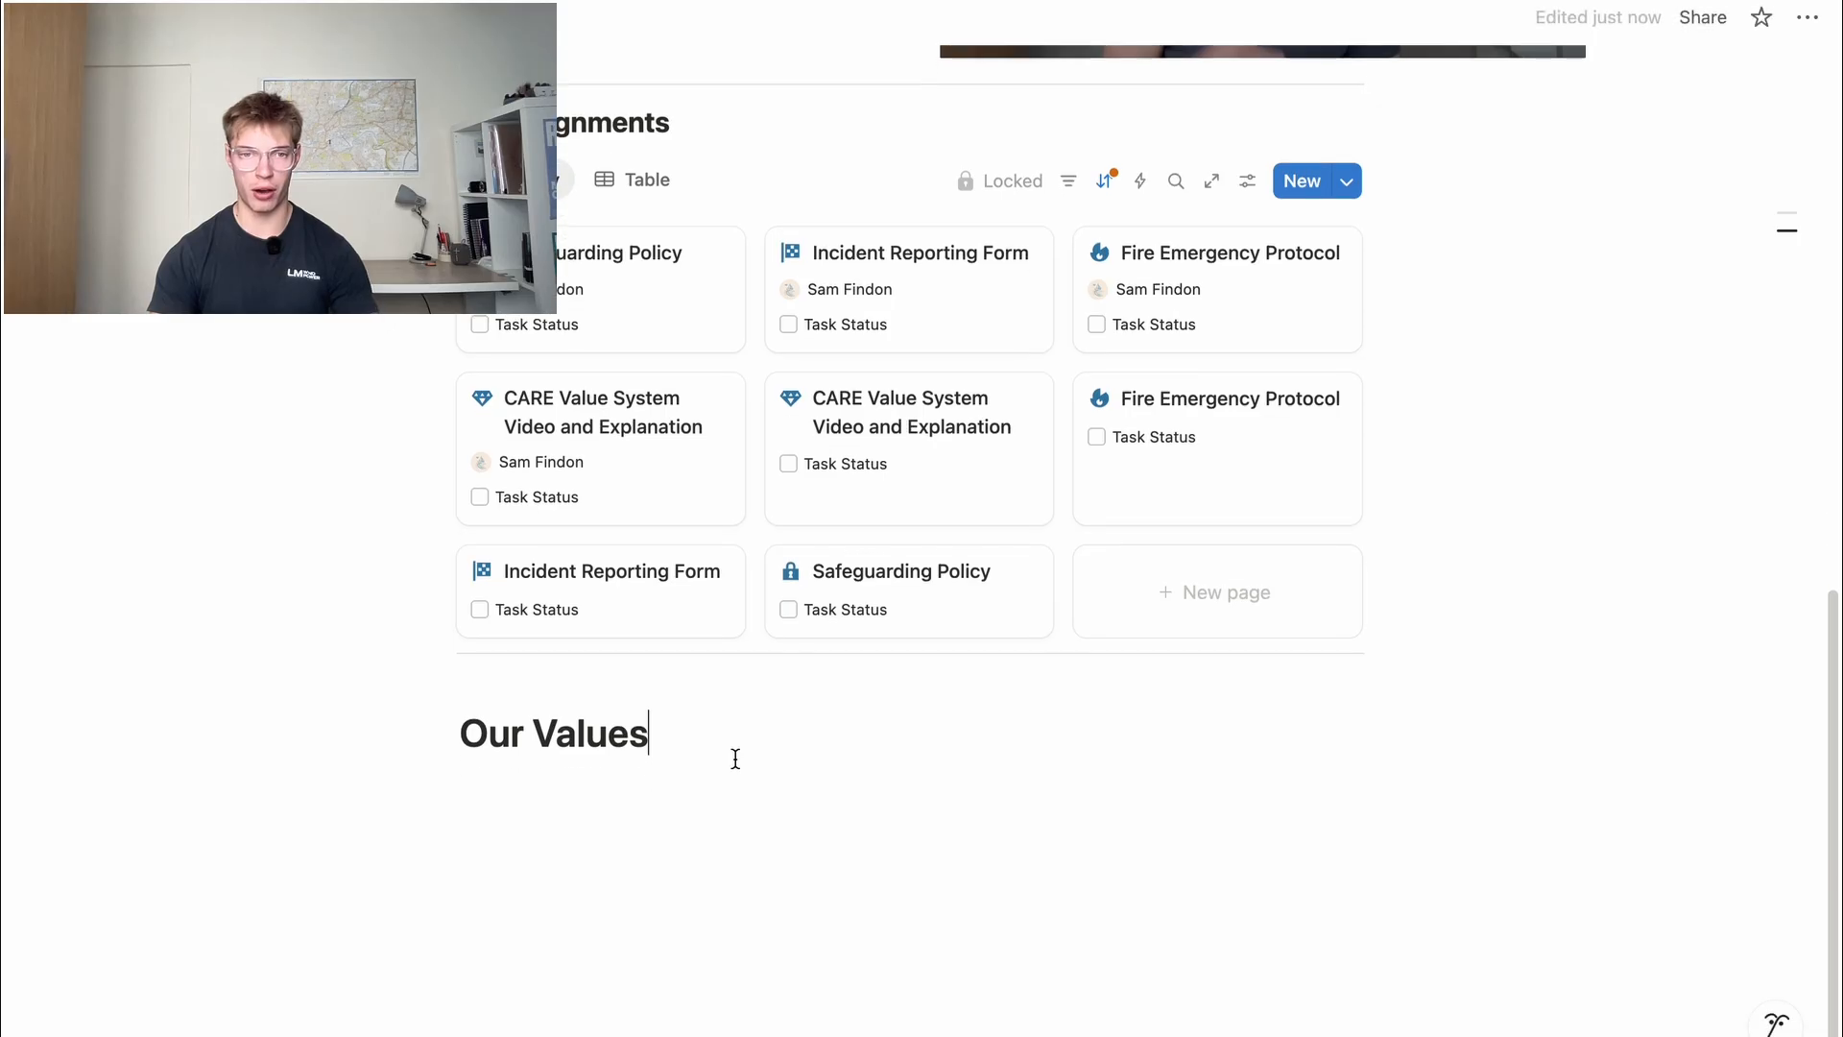
Insert a four-column layout under the Our Values heading and check each column's text area
key(Return)
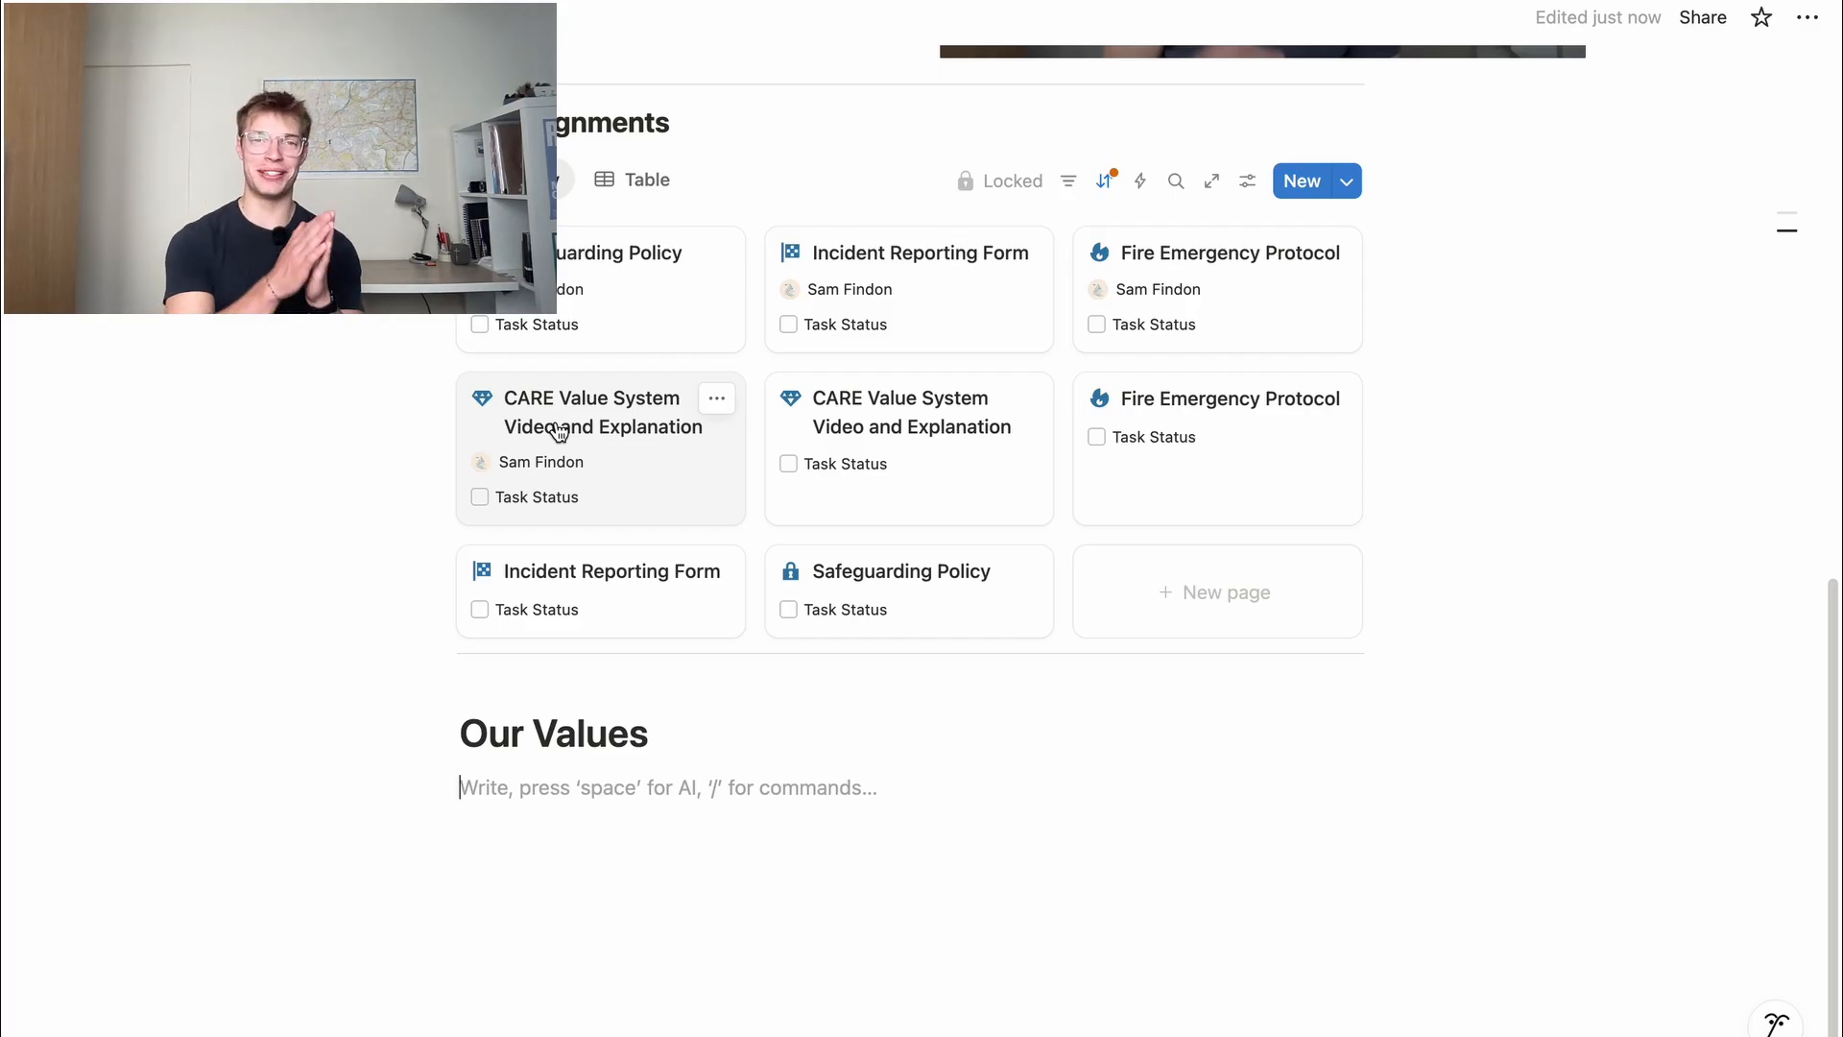
text(/)
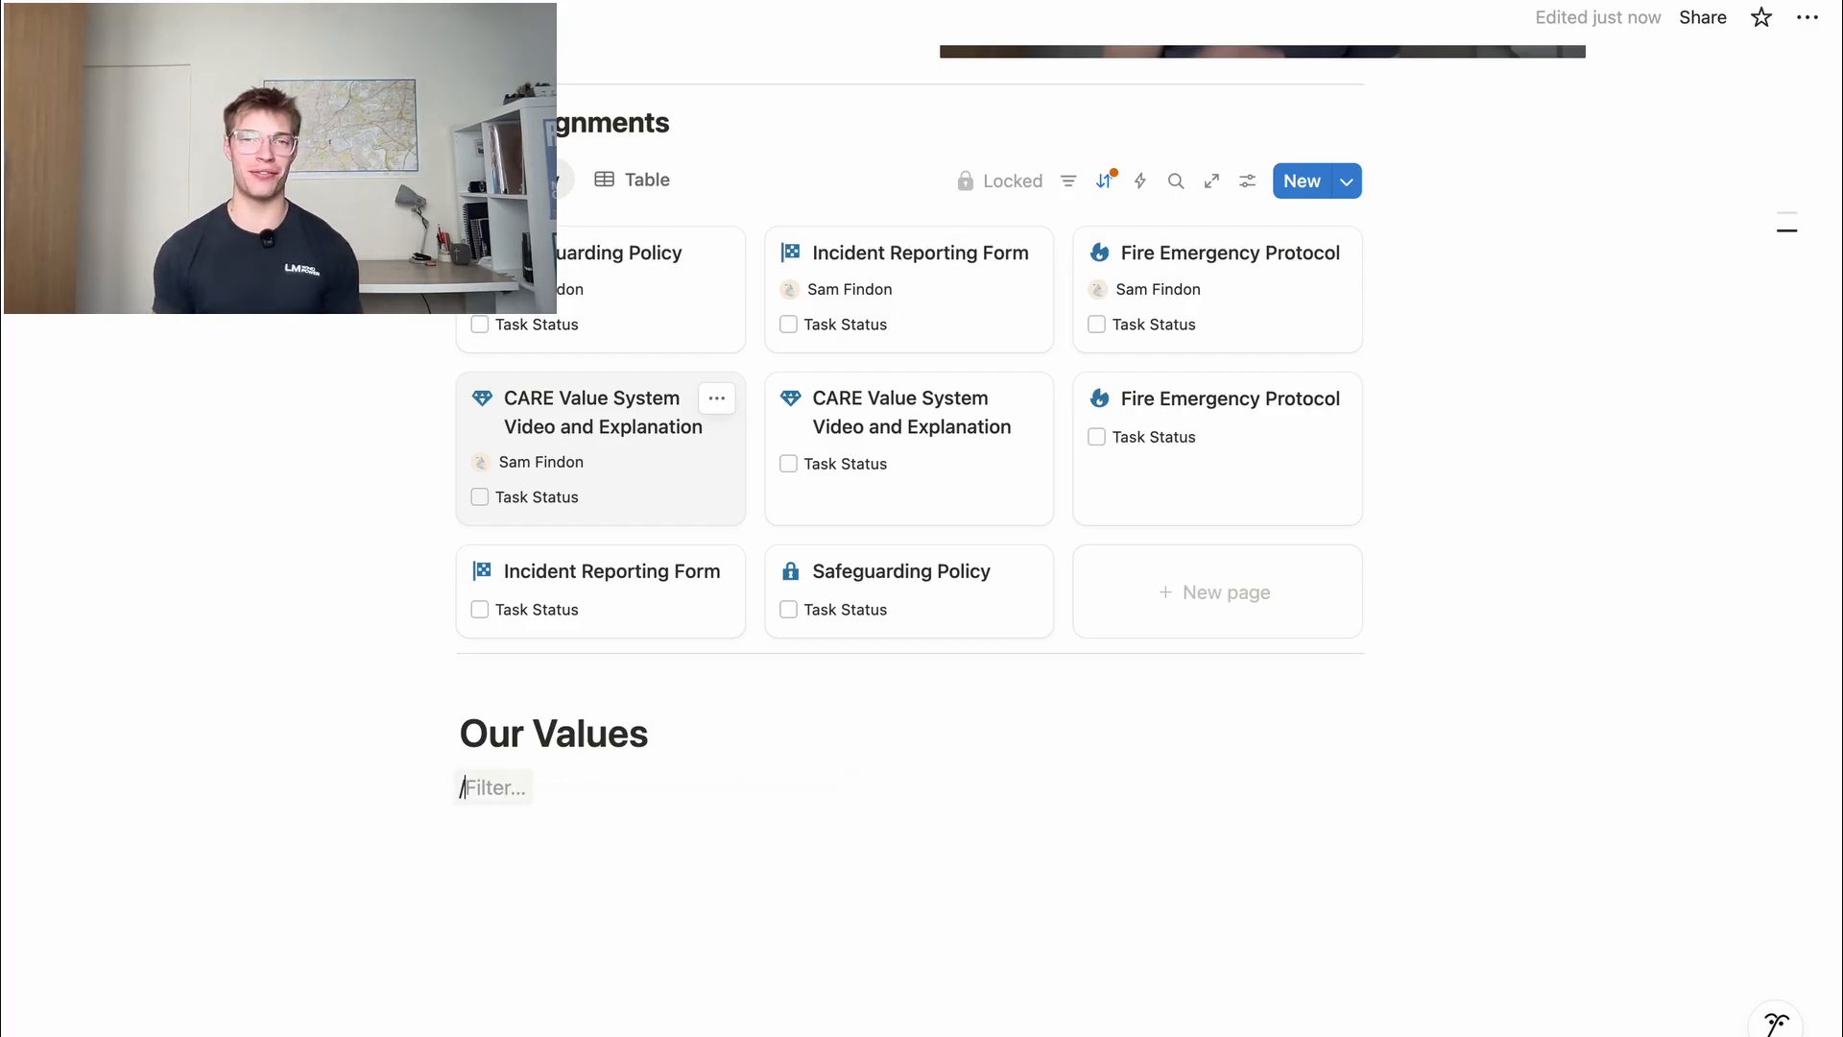
text(4c)
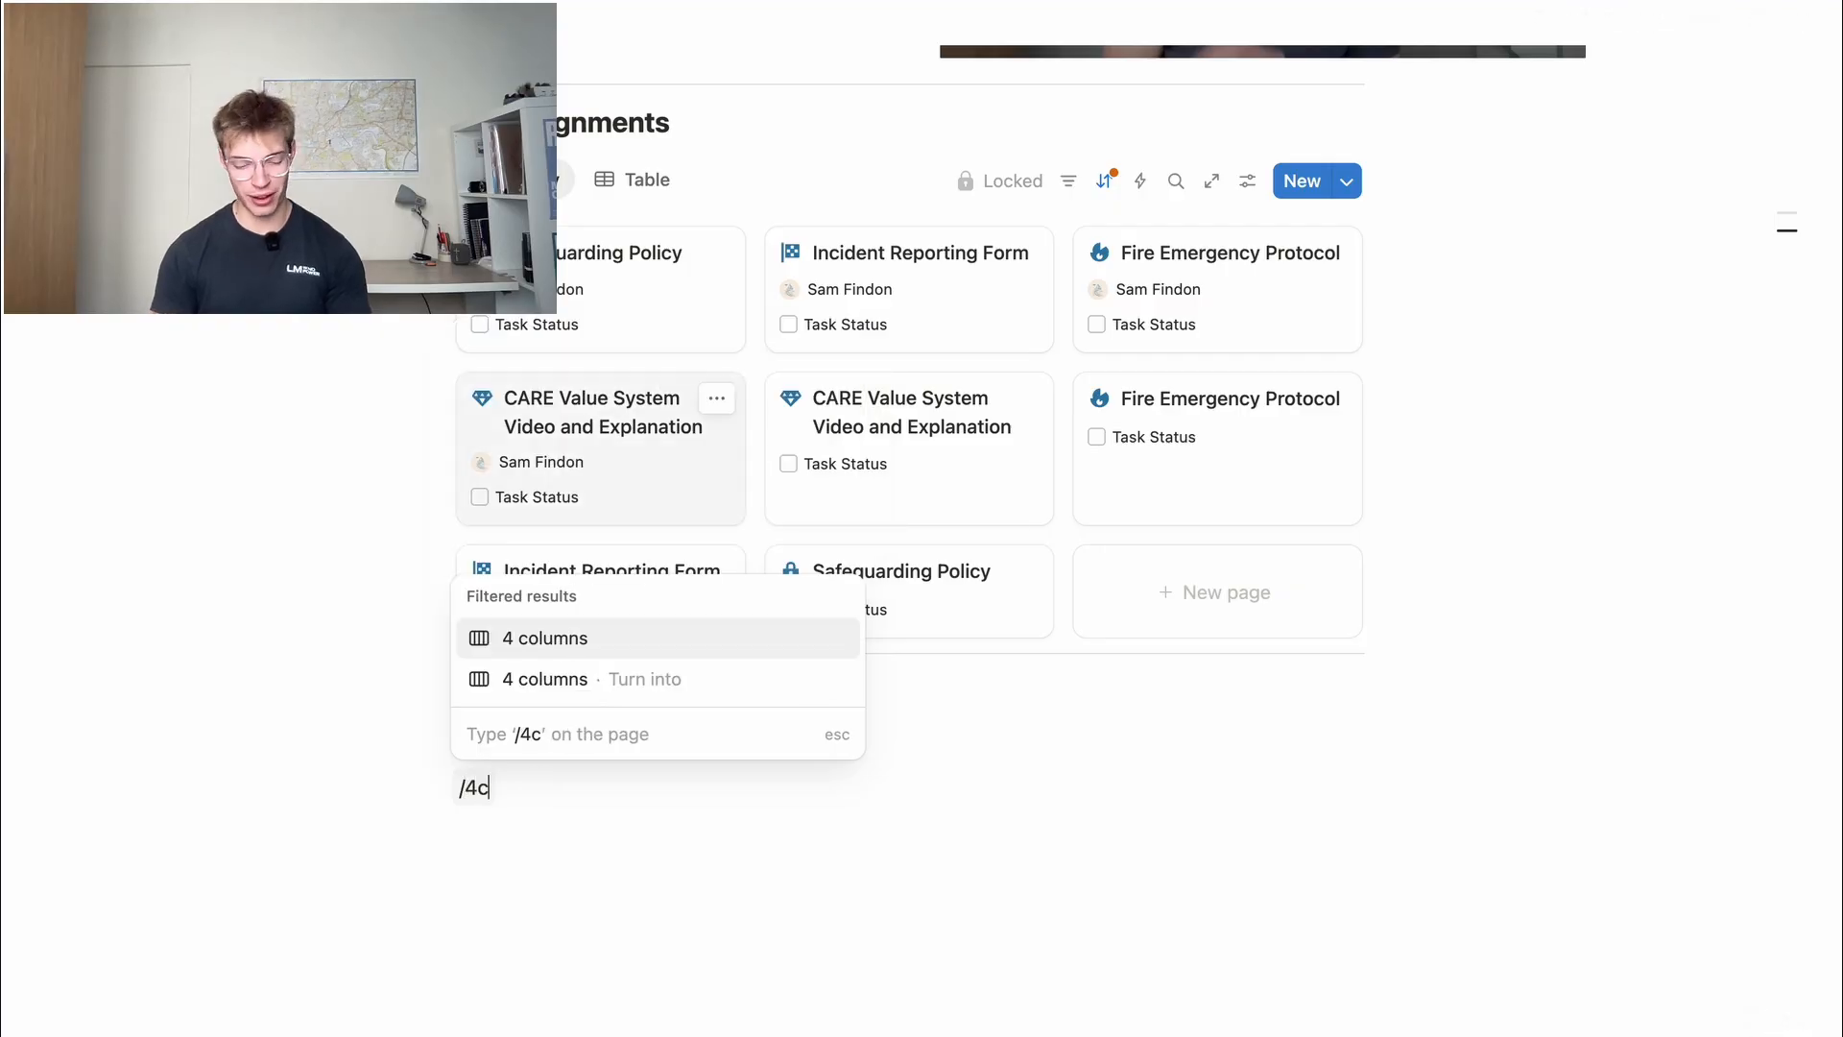
key(Return)
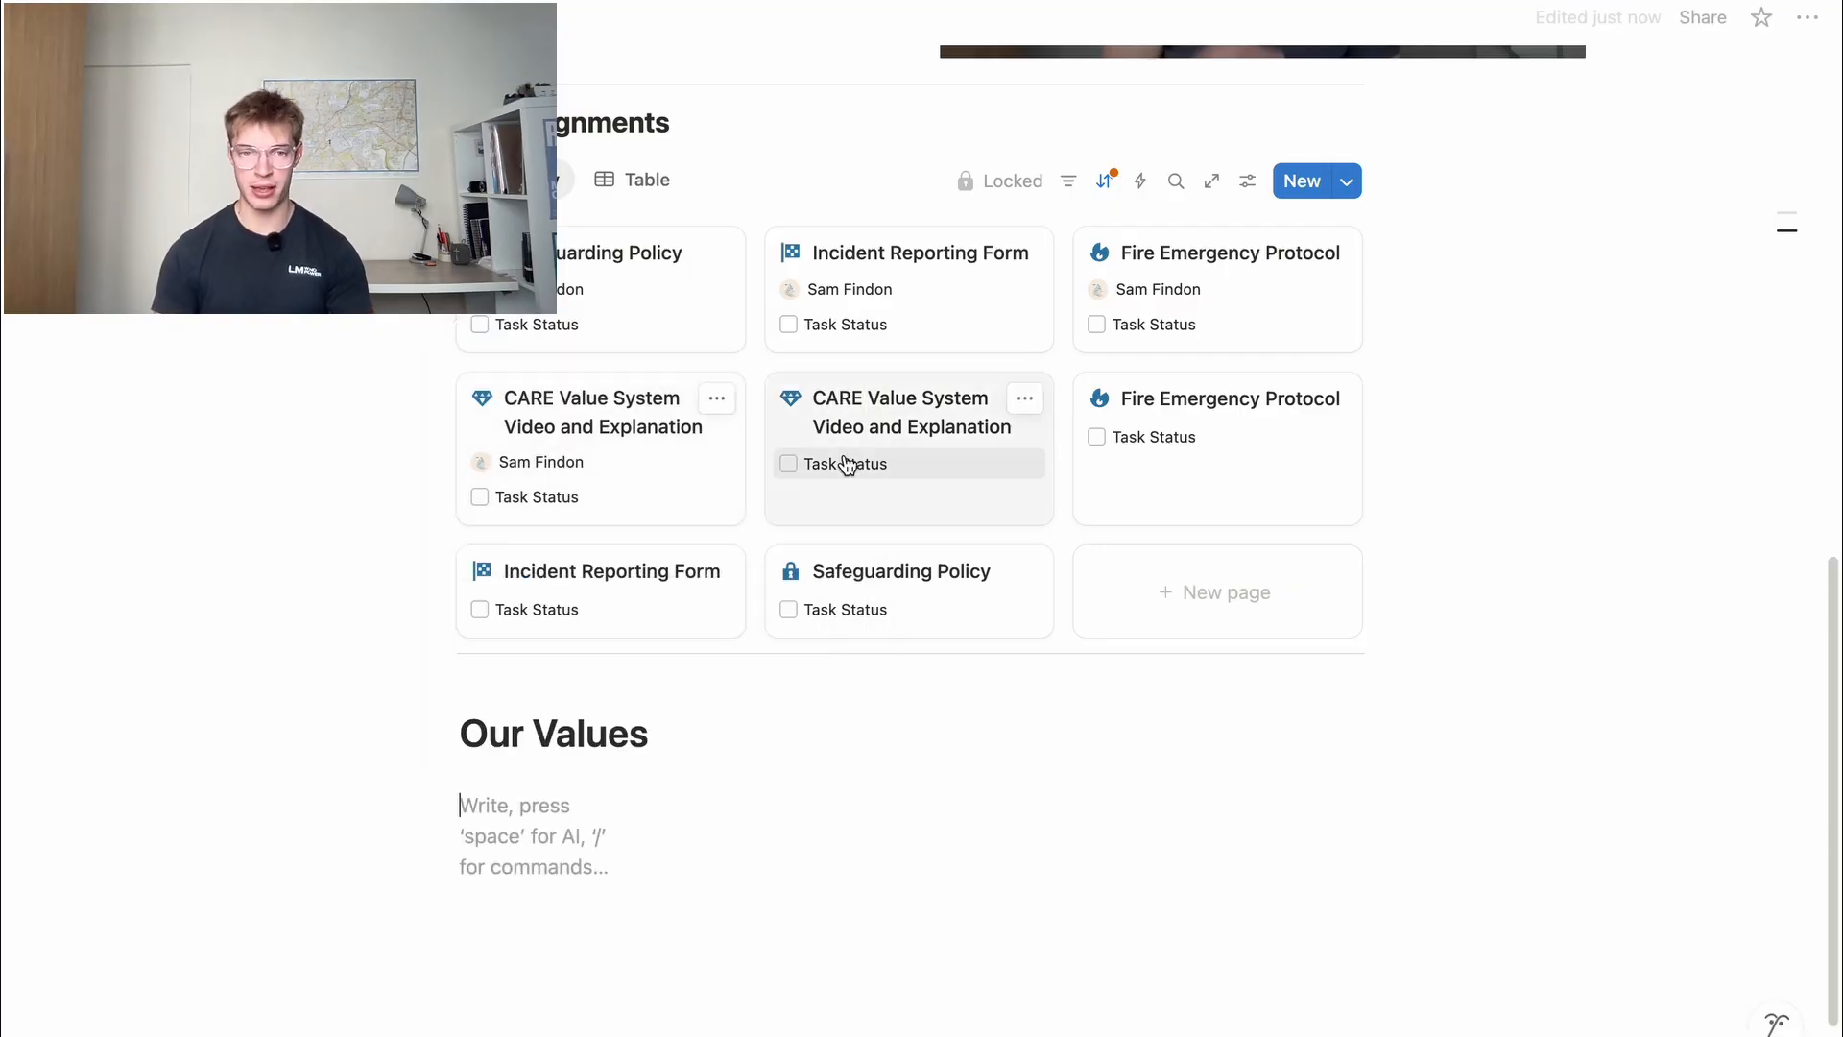
click(771, 831)
click(1025, 835)
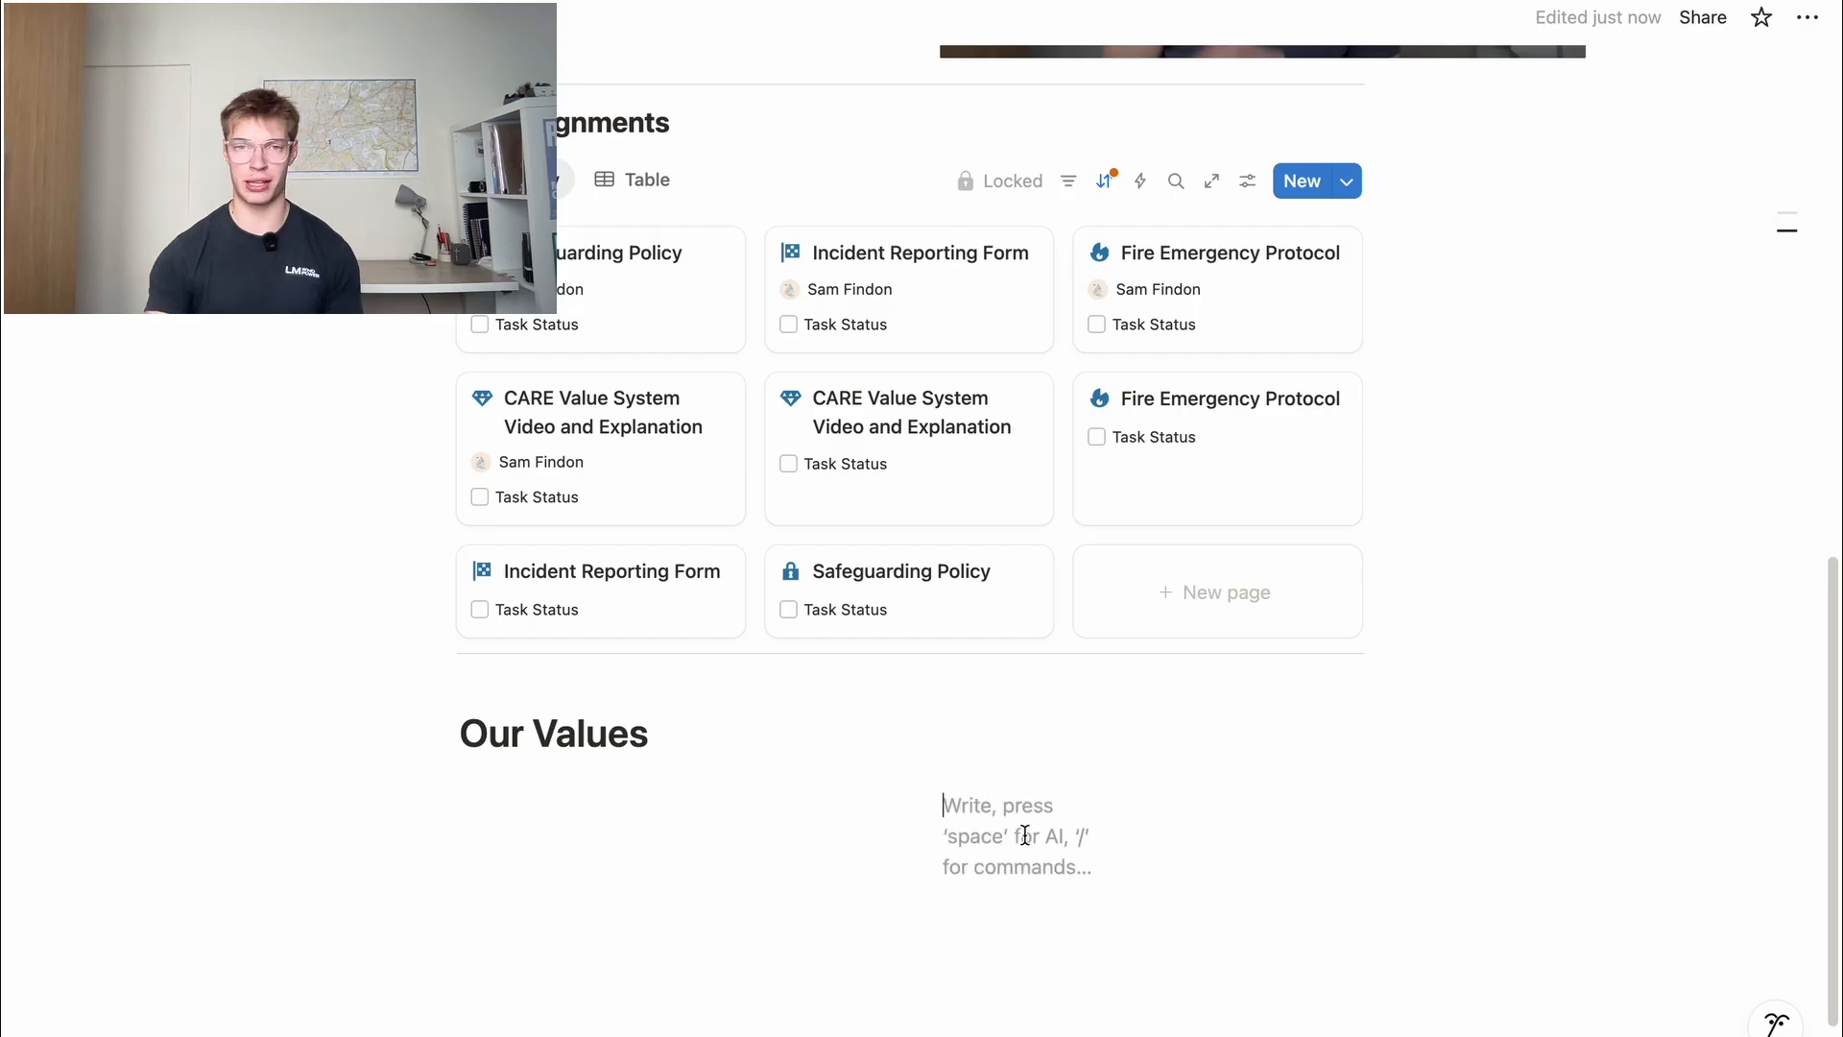
click(1226, 823)
click(567, 819)
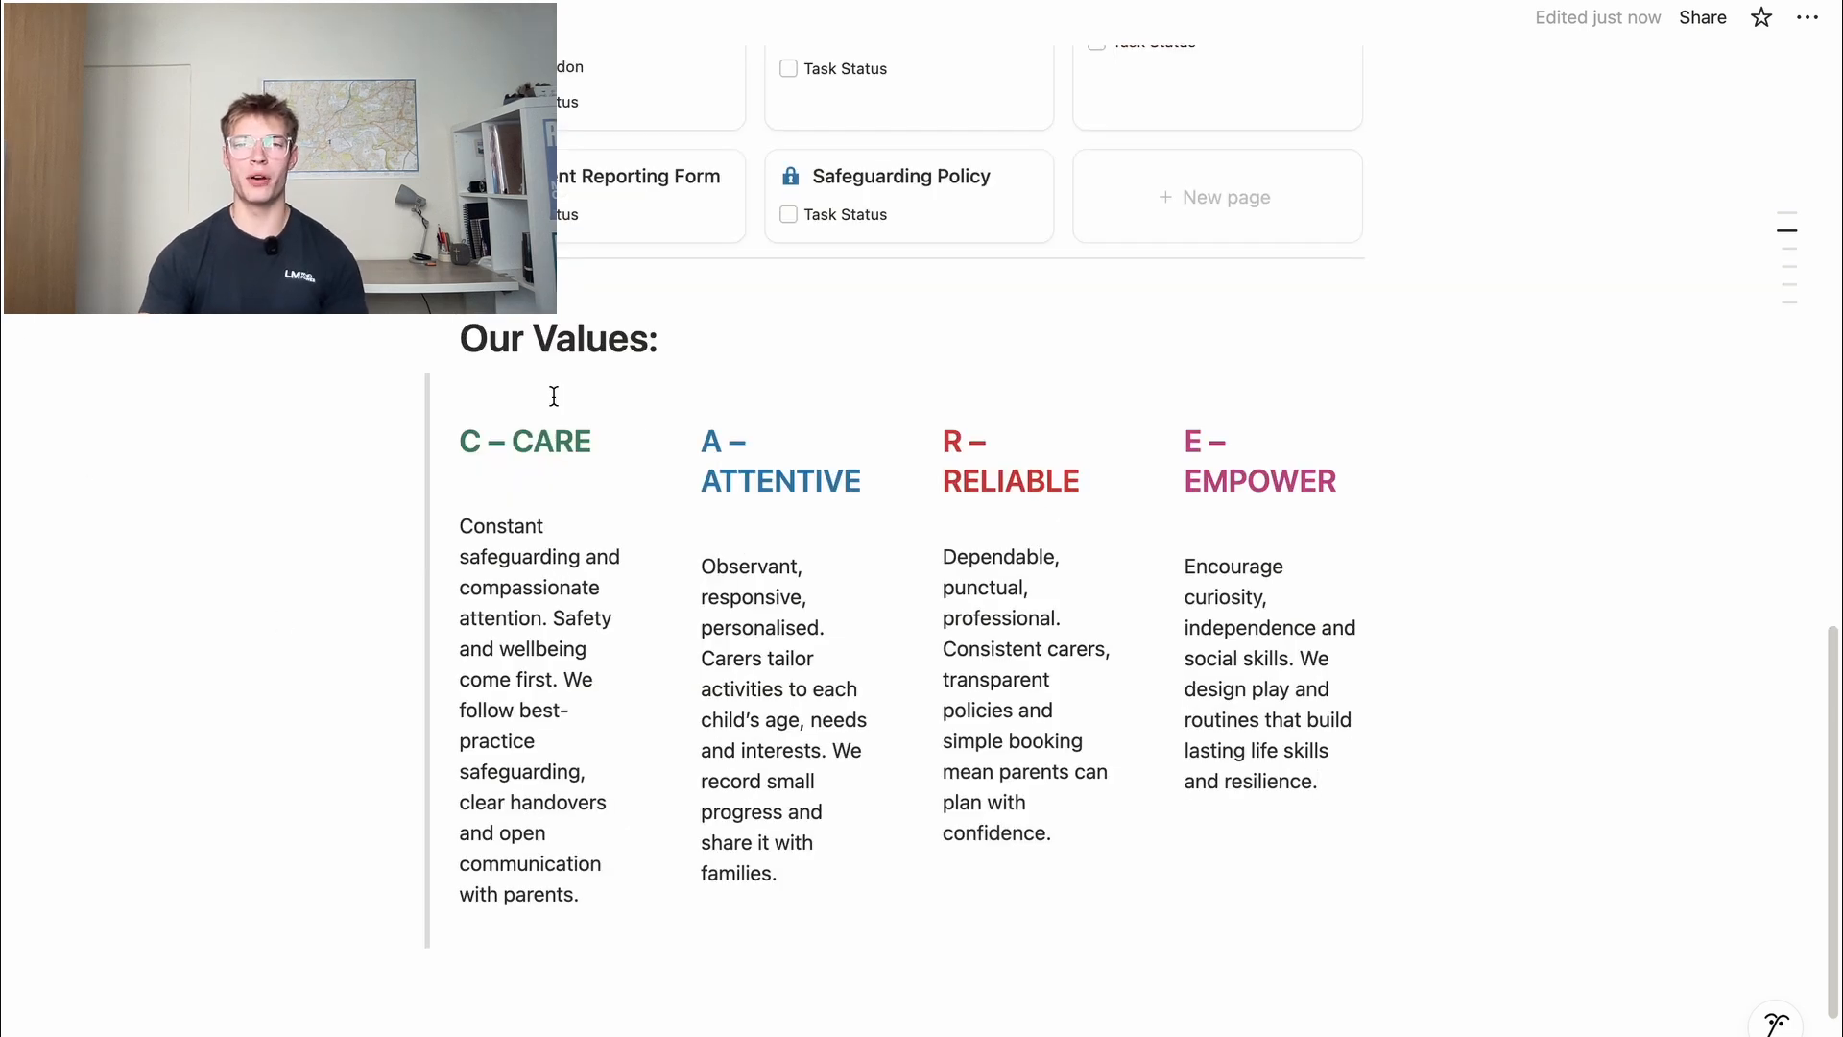
View the text and background color options for the C – CARE heading without changing its color
click(571, 470)
shift+click(486, 460)
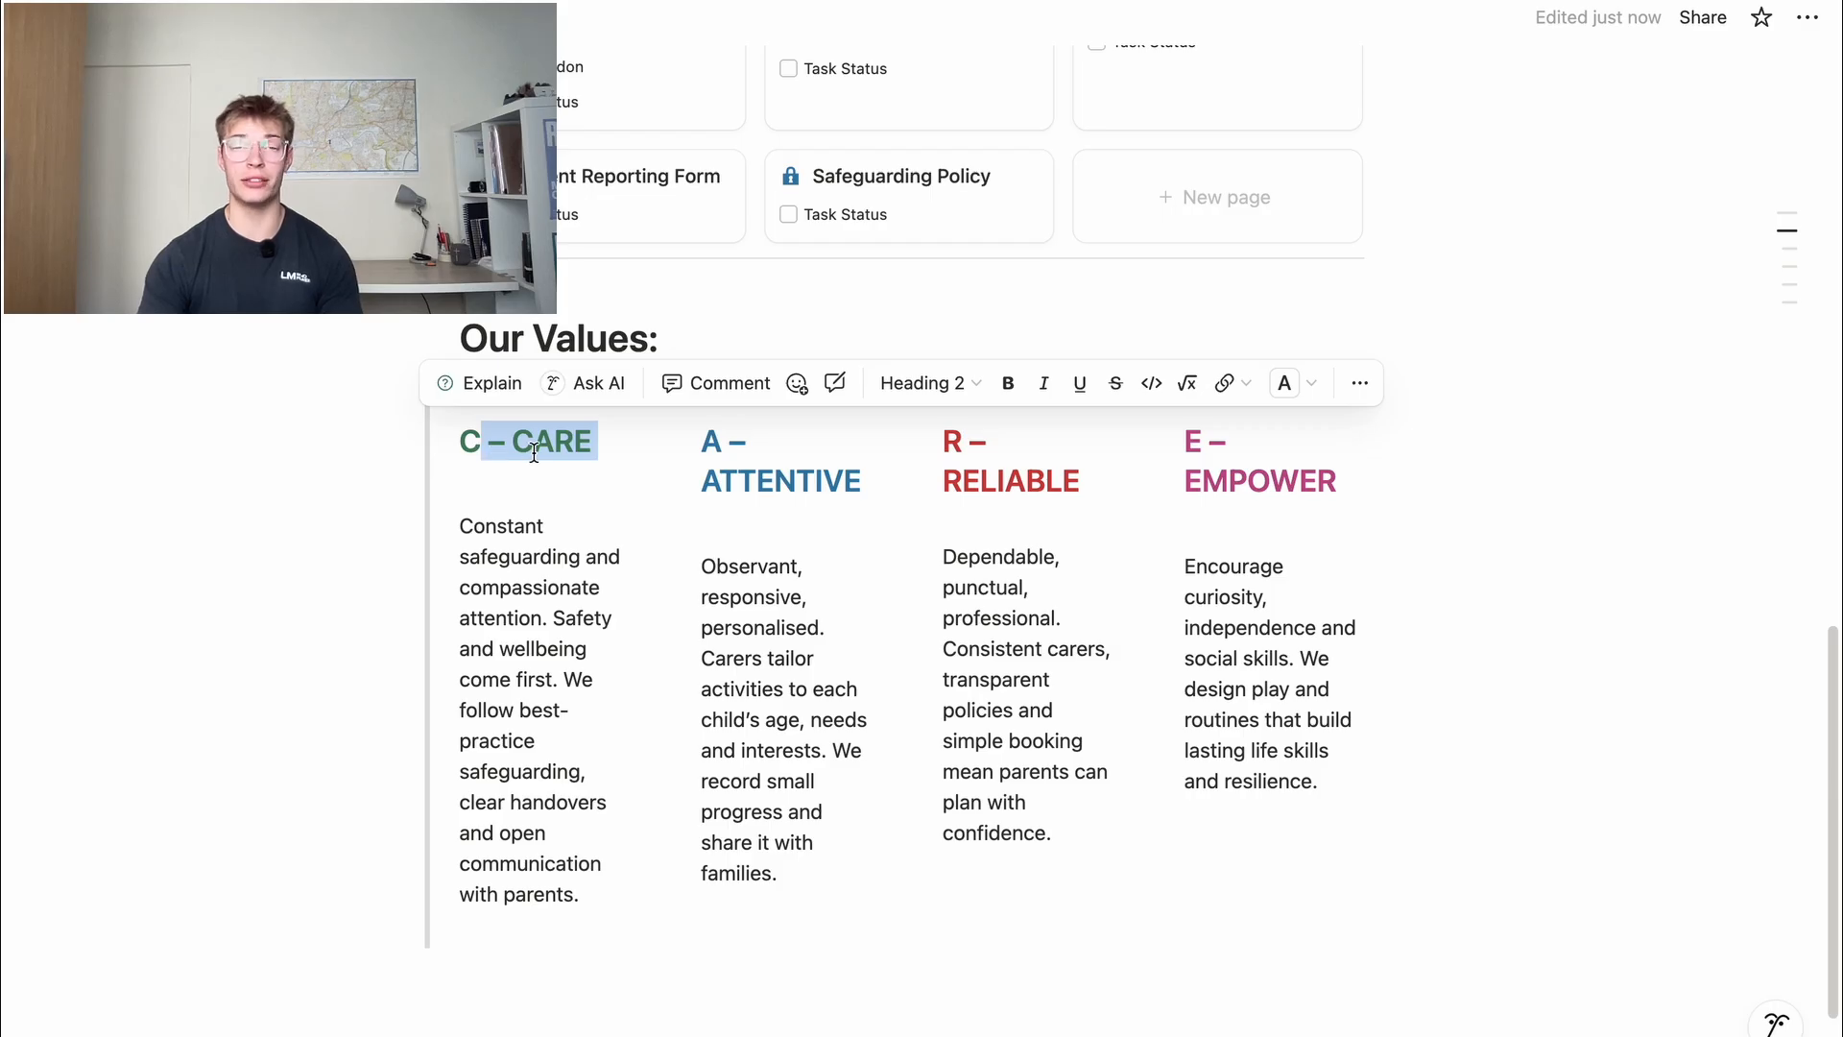
click(1286, 384)
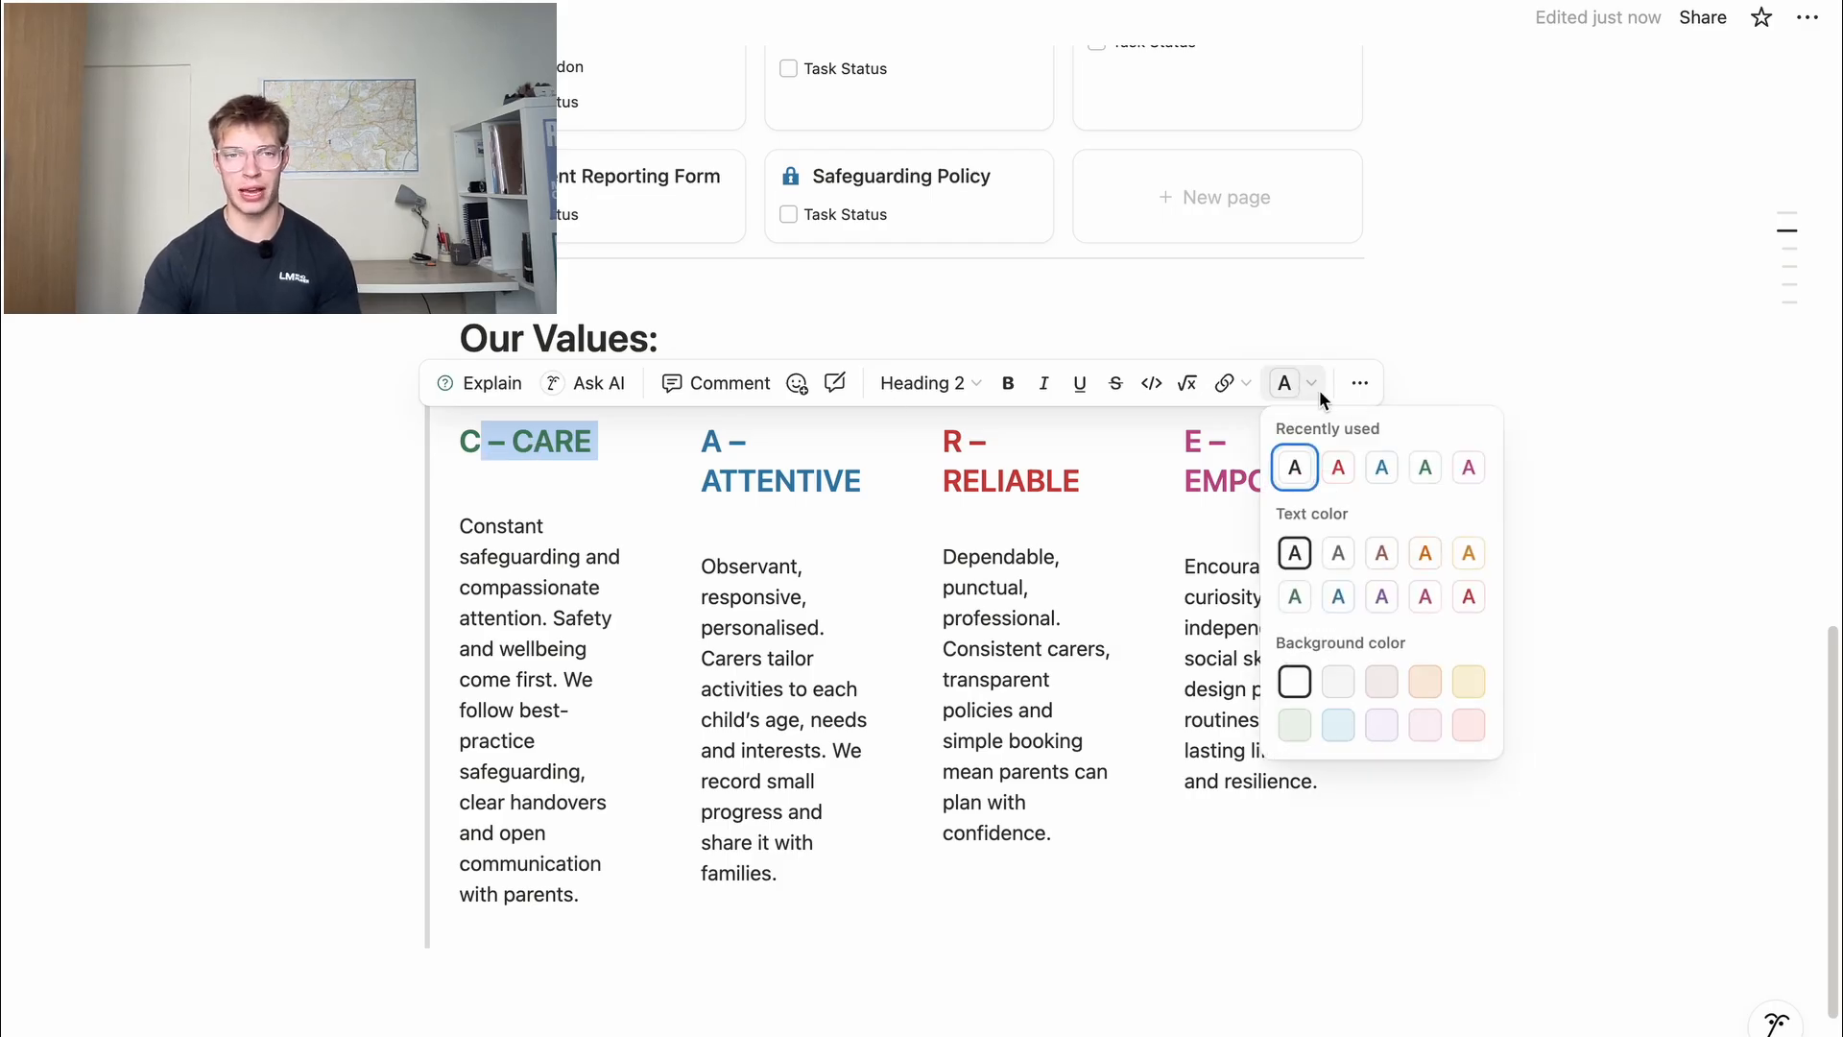
click(1636, 494)
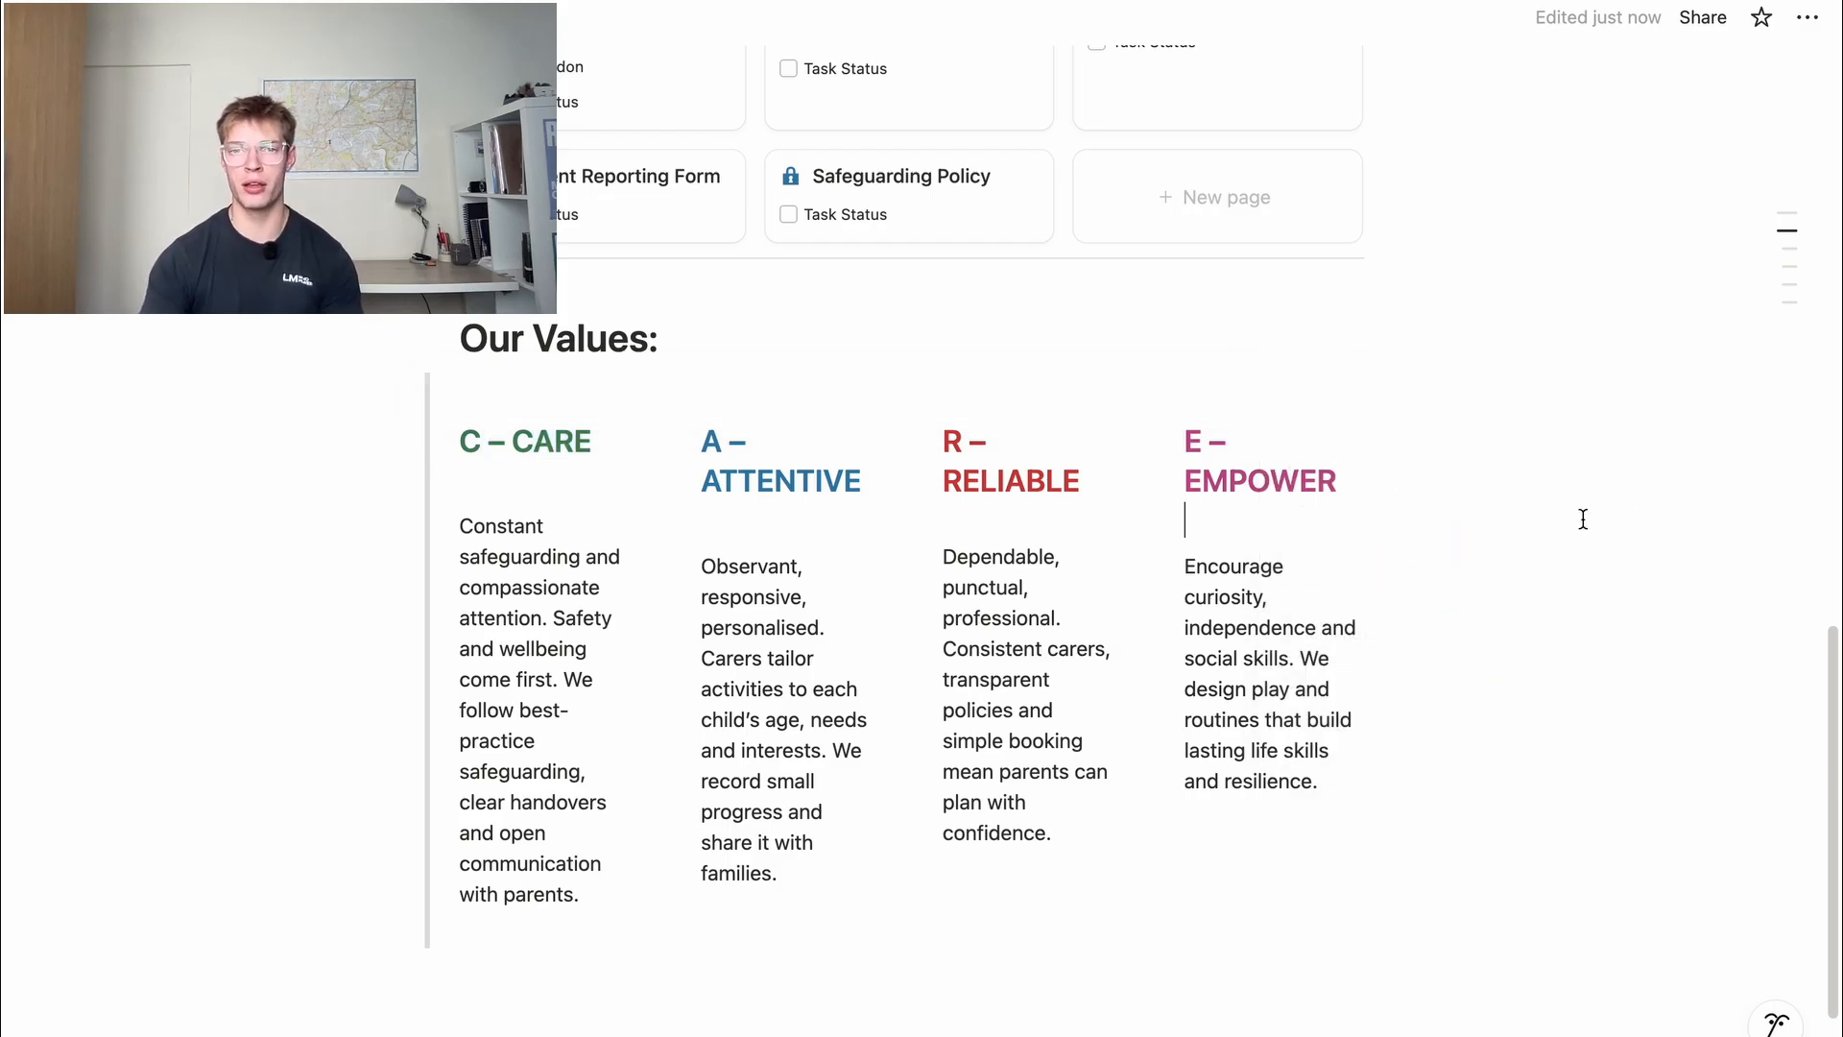
Widen the four values columns so each heading fits on one line, and start an empty text block below them
drag(1402, 546, 1554, 538)
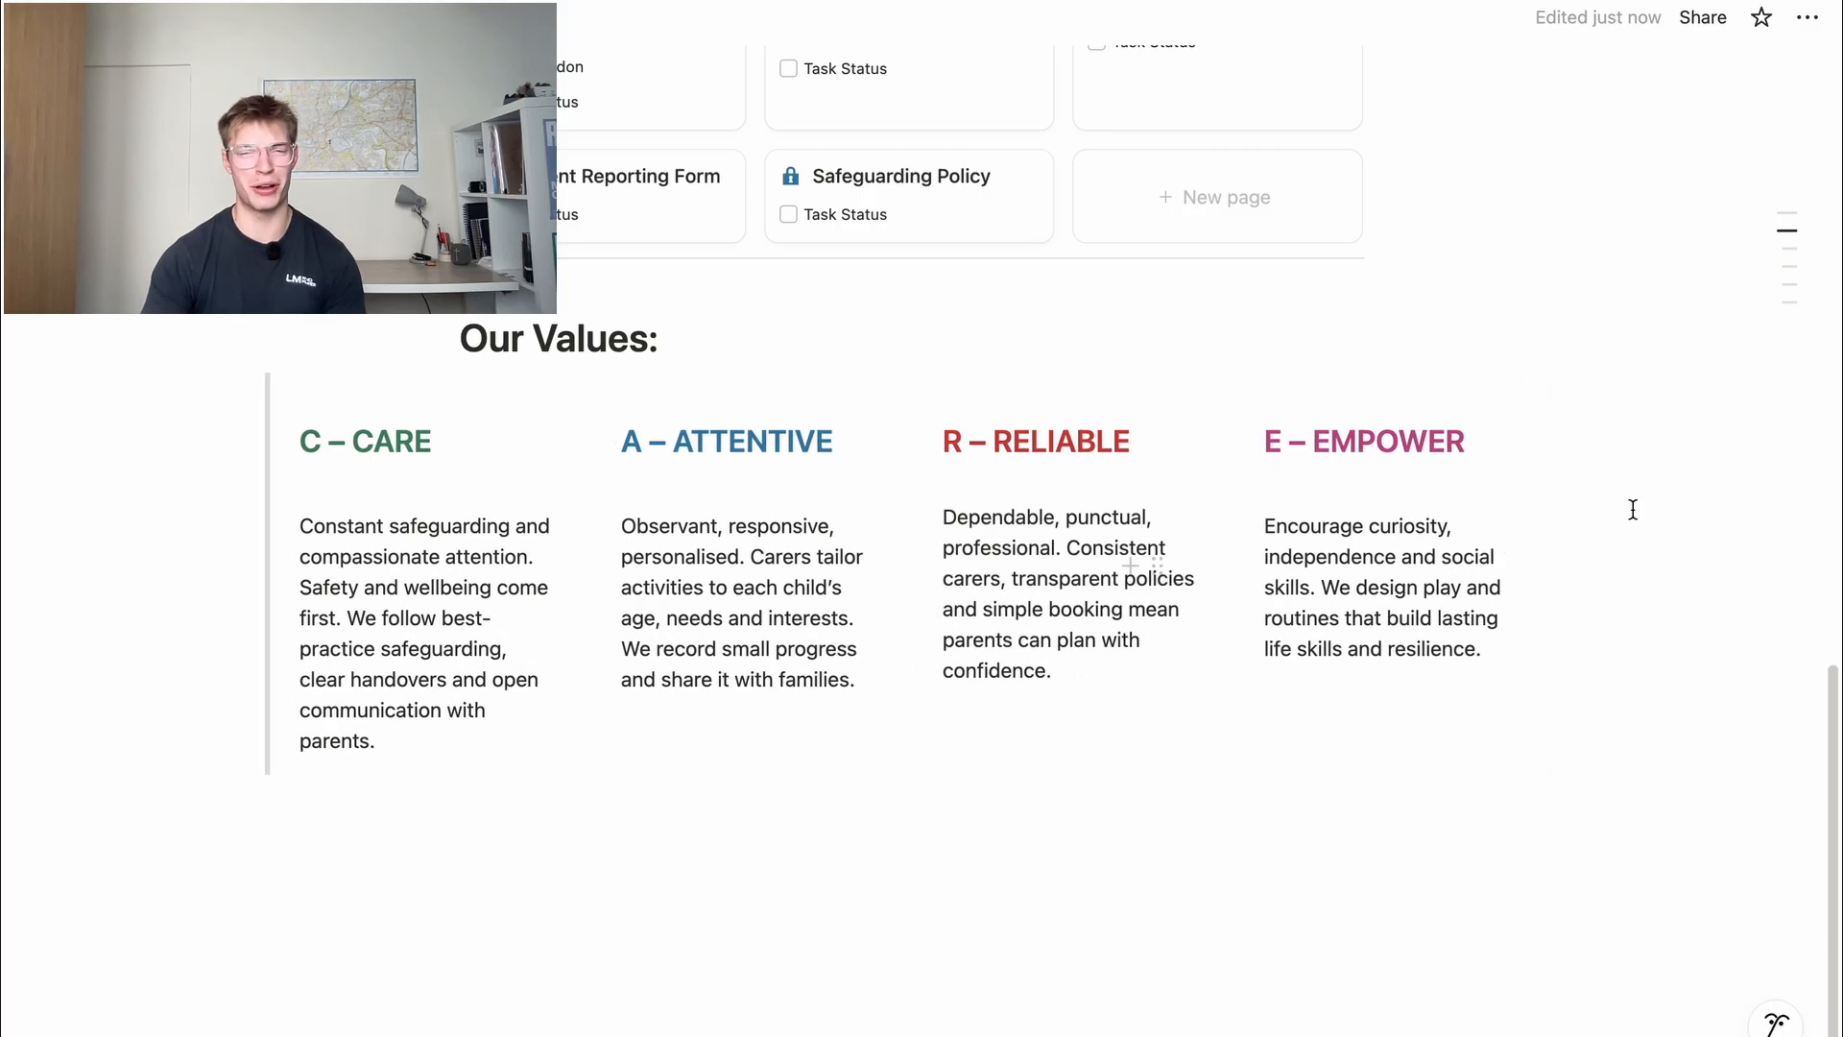
scroll(1617, 489, down, 1)
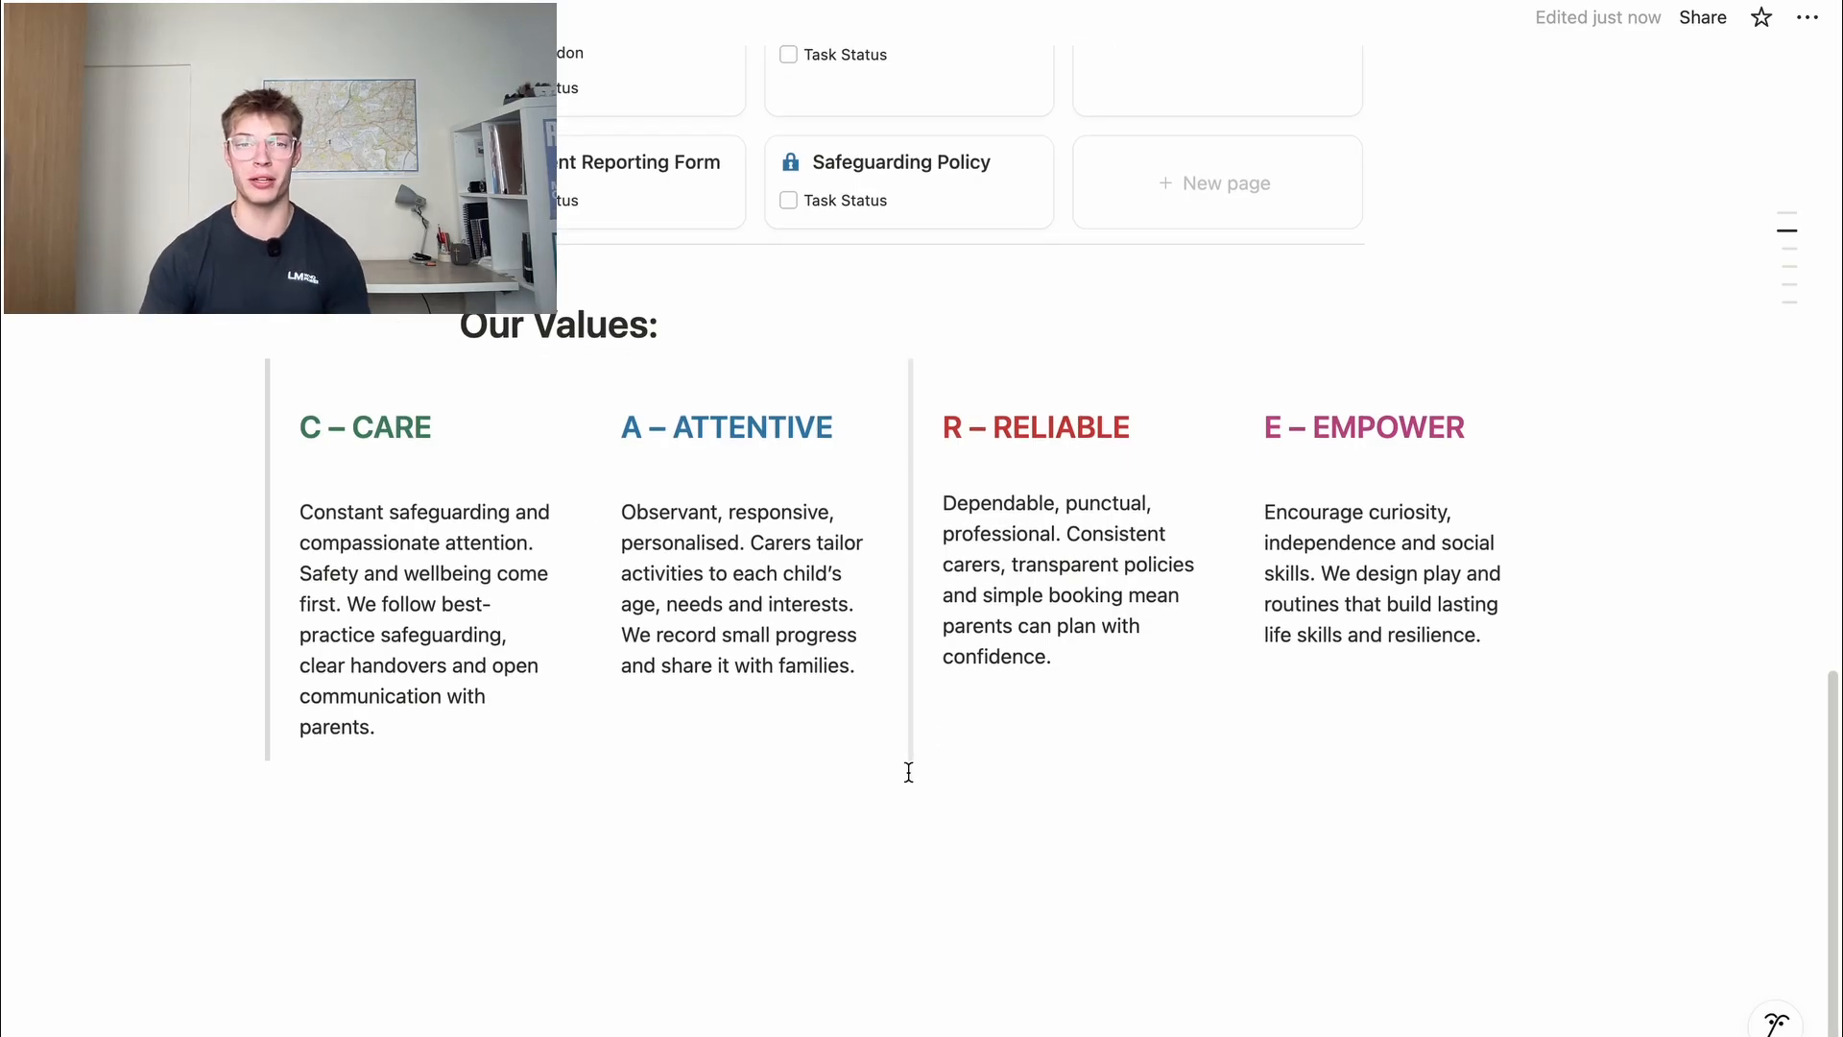
click(841, 878)
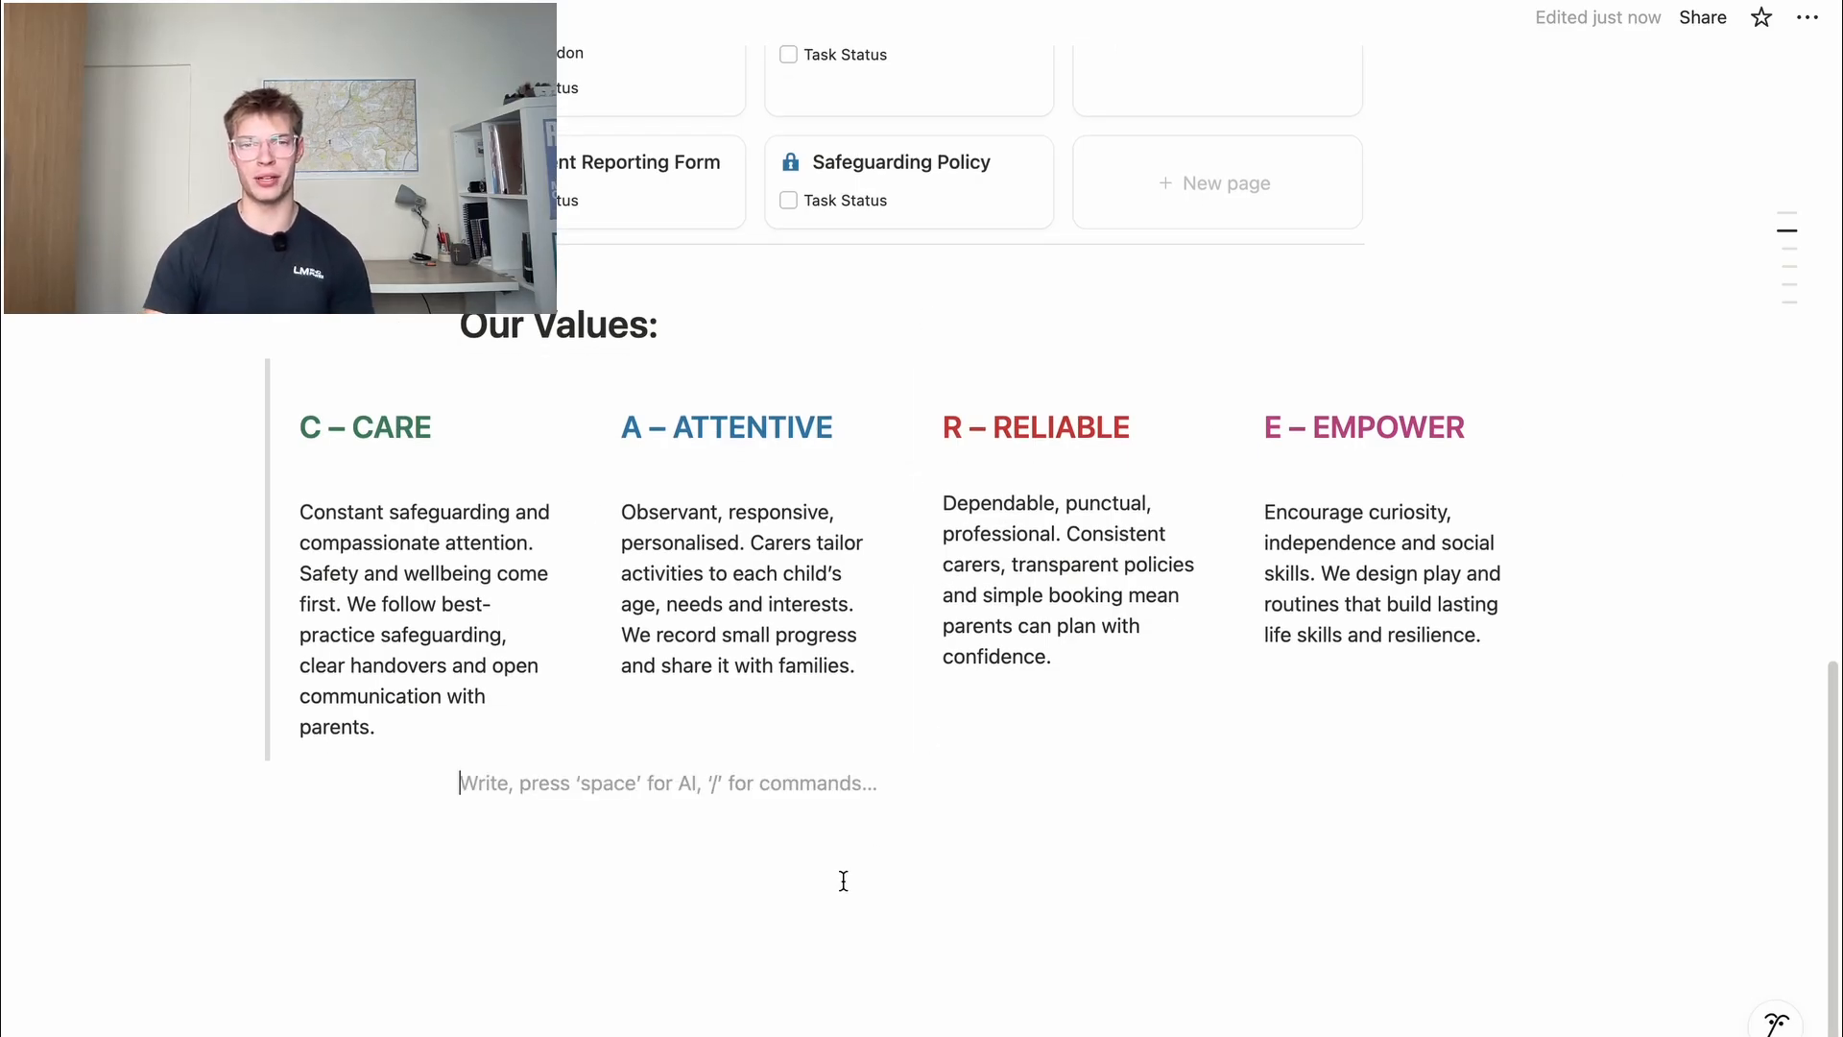